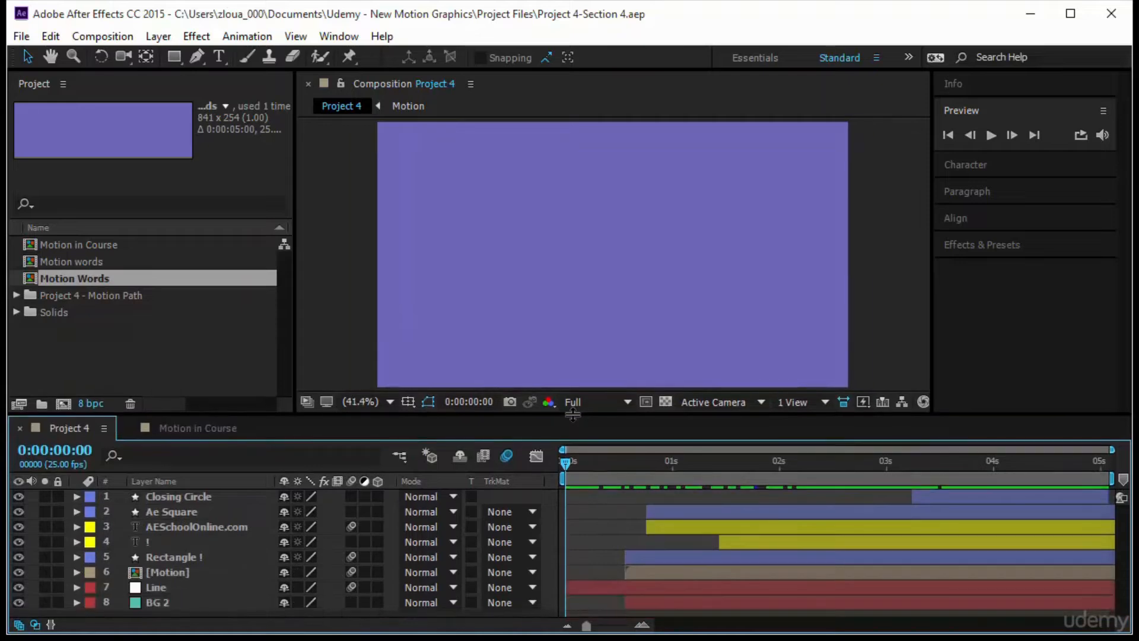
- Preview Project 4 with every layer's keyframed properties revealed, and examine the speed graph of Closing Circle's Position
left_click(991, 135)
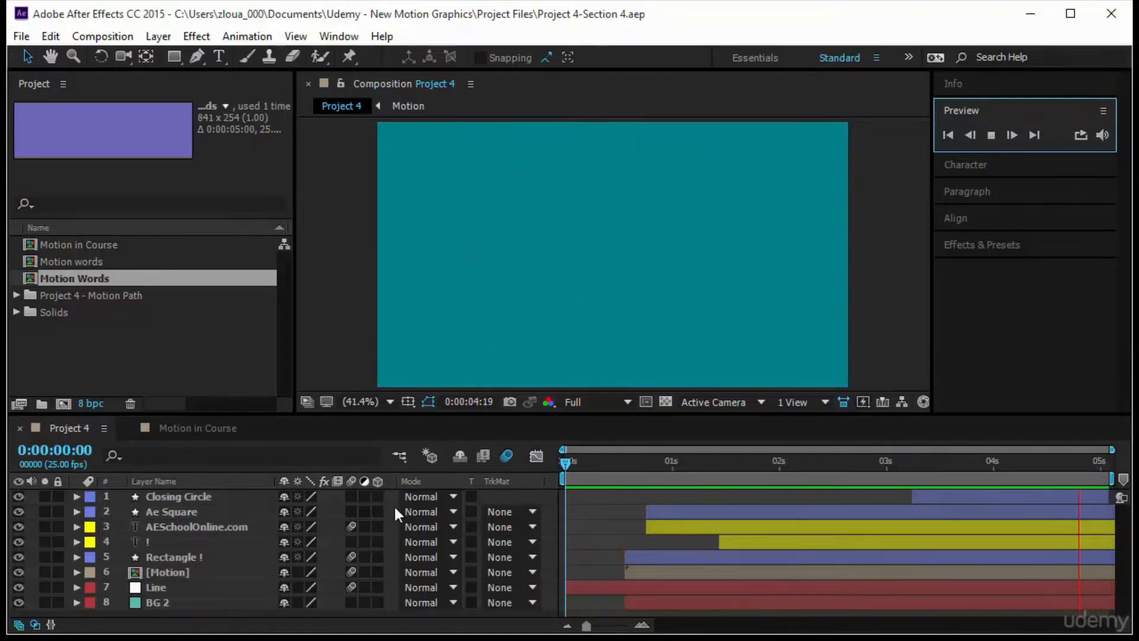
left_click(183, 500)
key("ctrl+a")
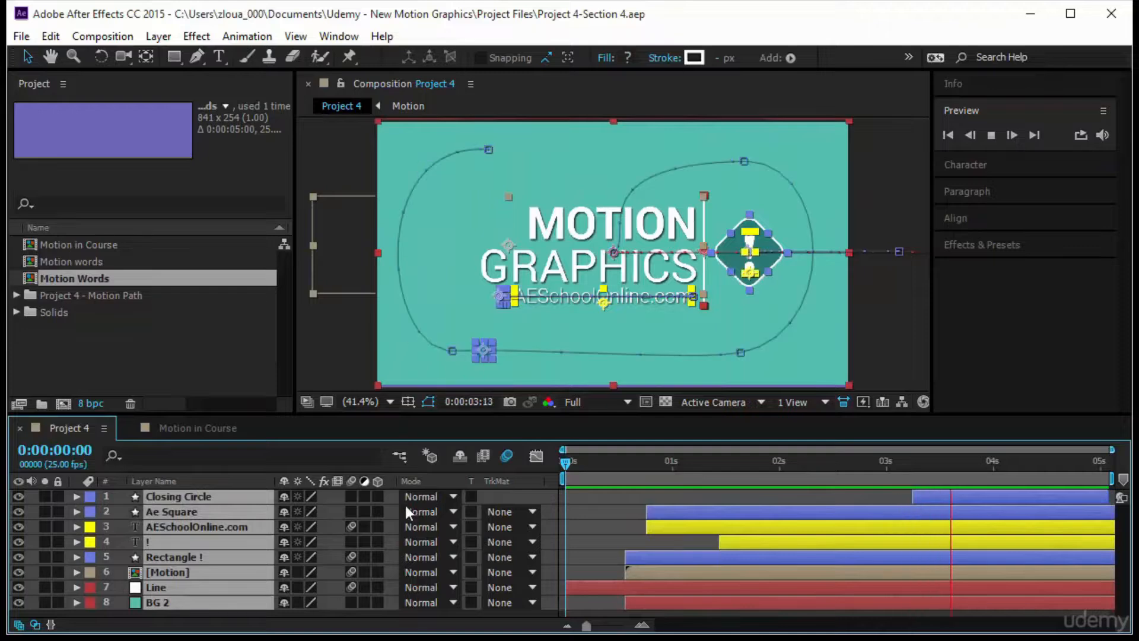
left_click(537, 455)
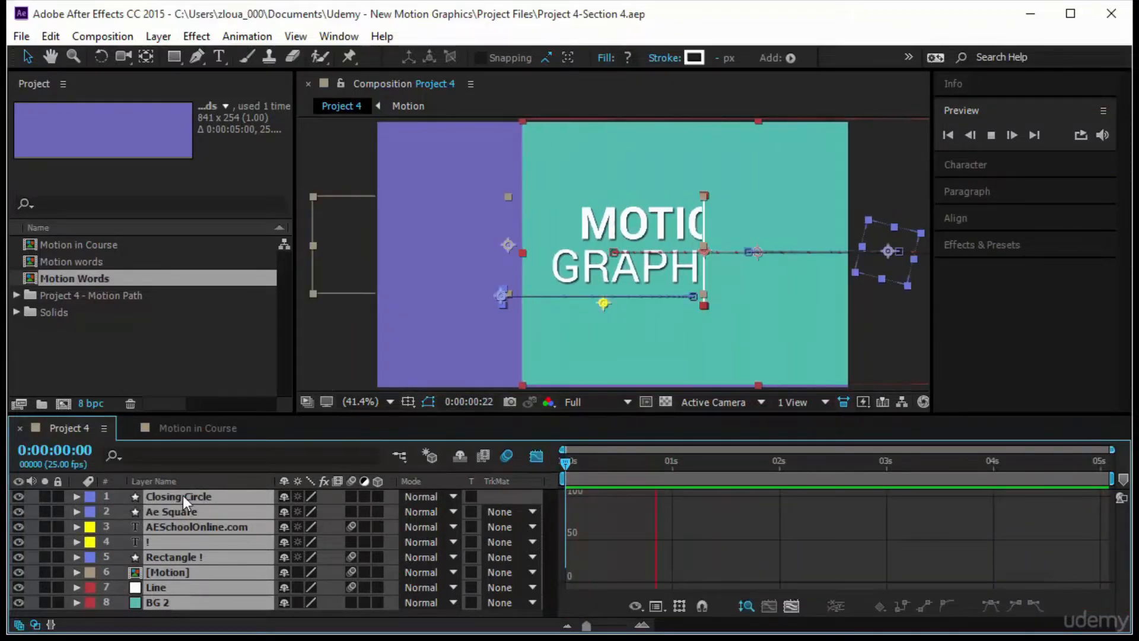
key("u")
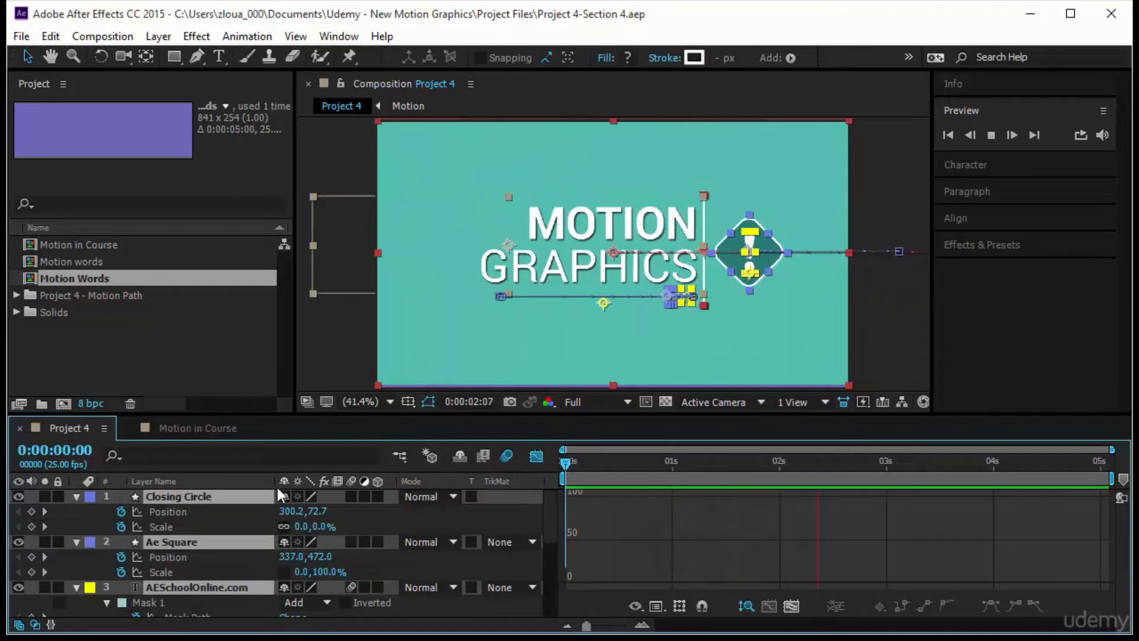
left_click(201, 510)
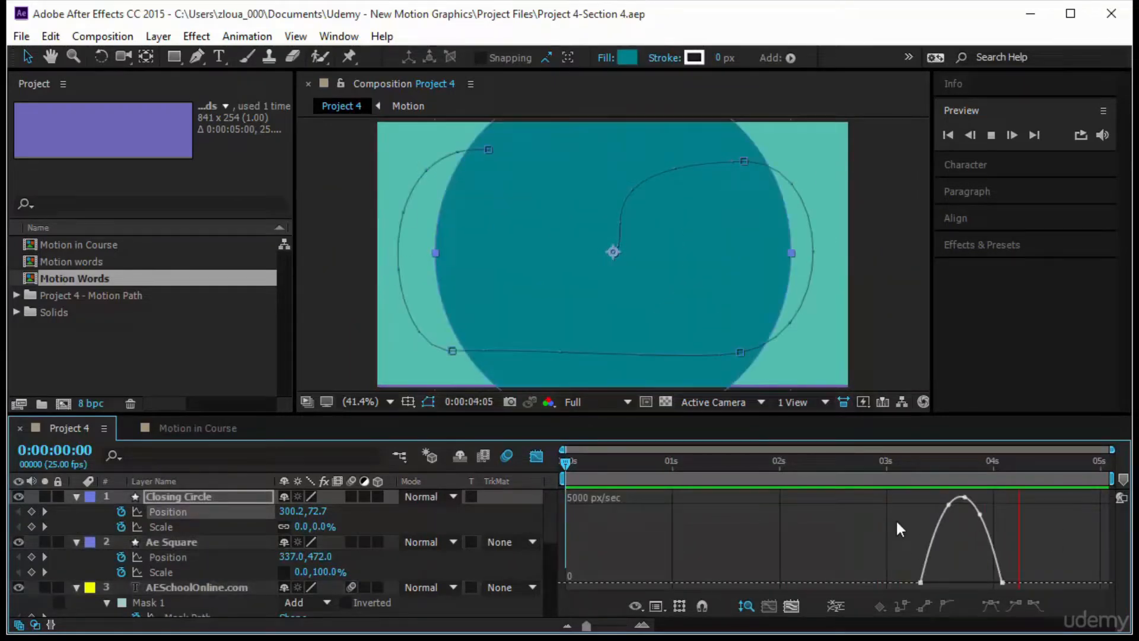
left_click(536, 455)
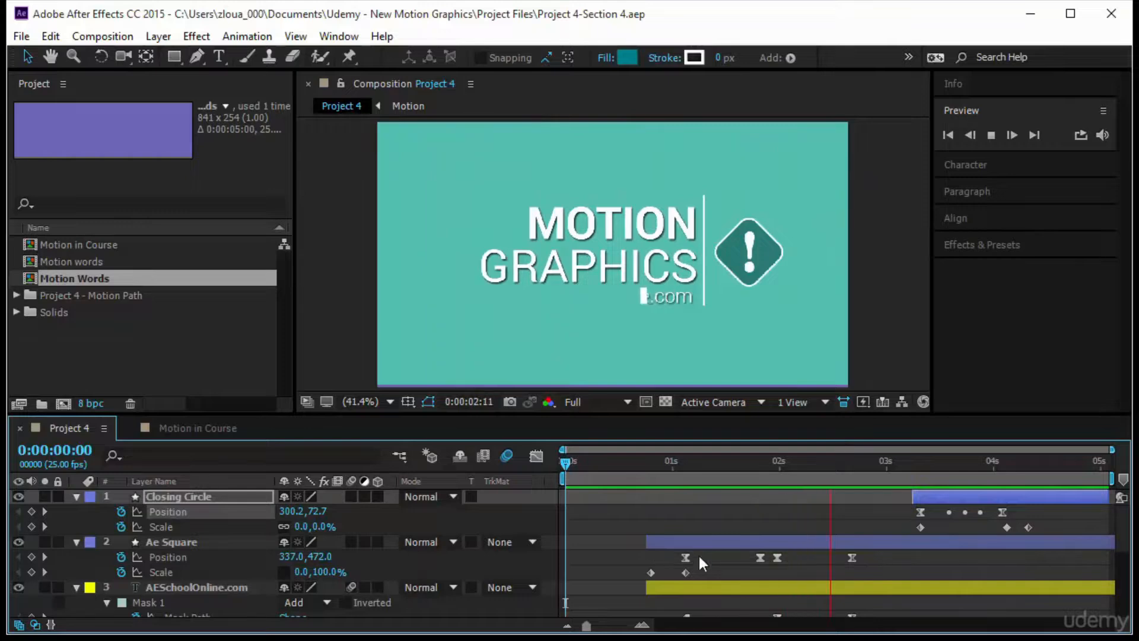
- Review the Spatial Interpolation options for Ae Square's second Position keyframe without changing them
right_click(760, 558)
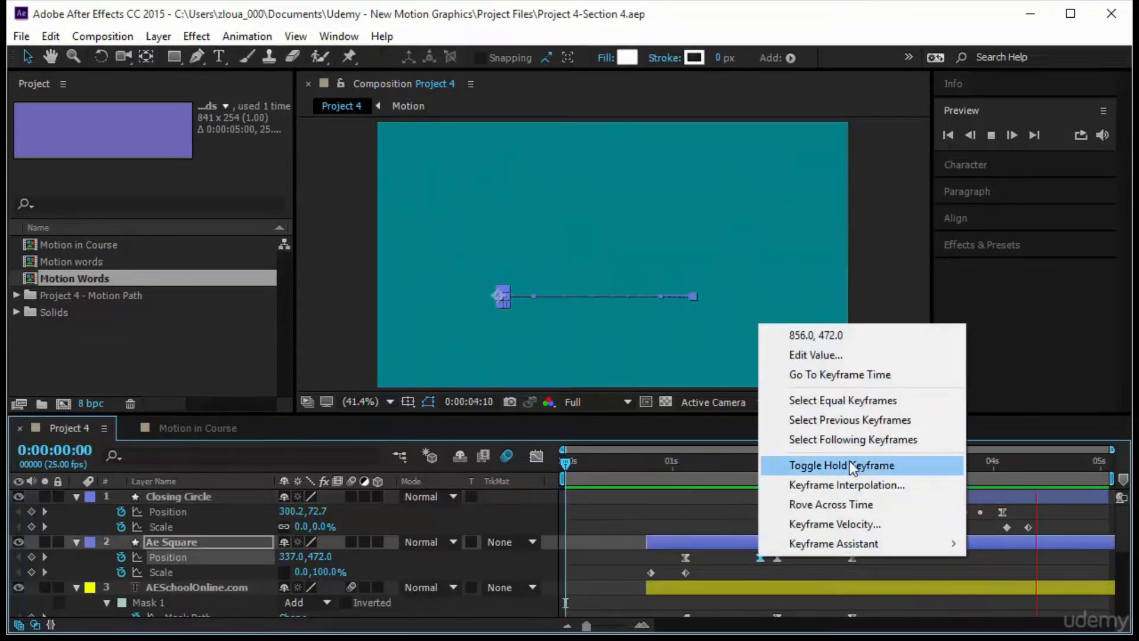
left_click(846, 485)
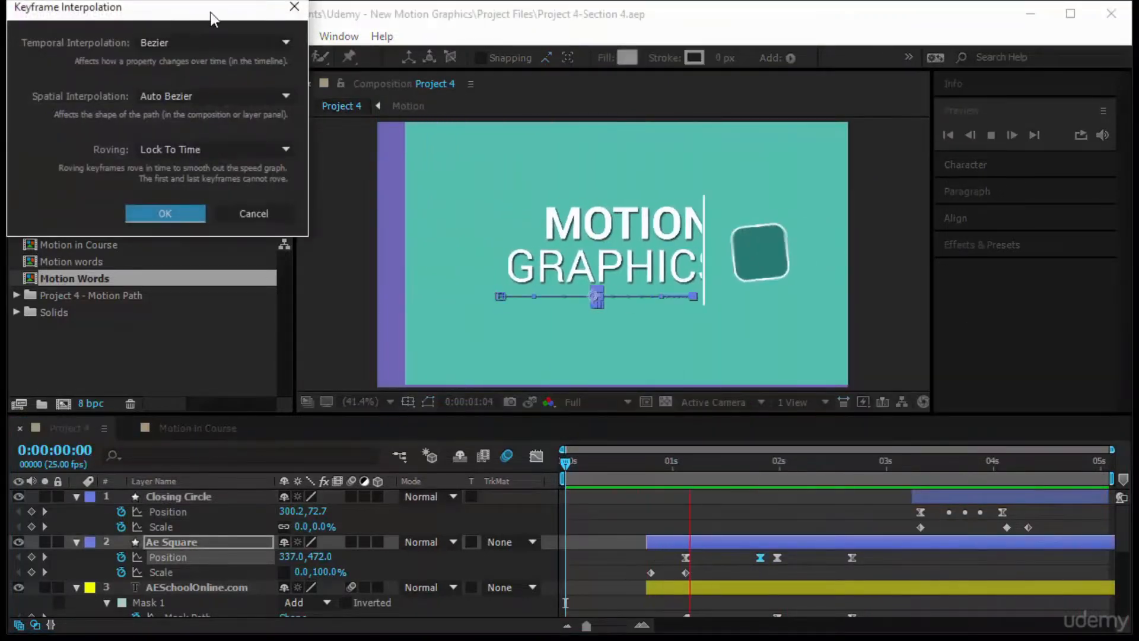
left_click_drag(211, 12, 429, 200)
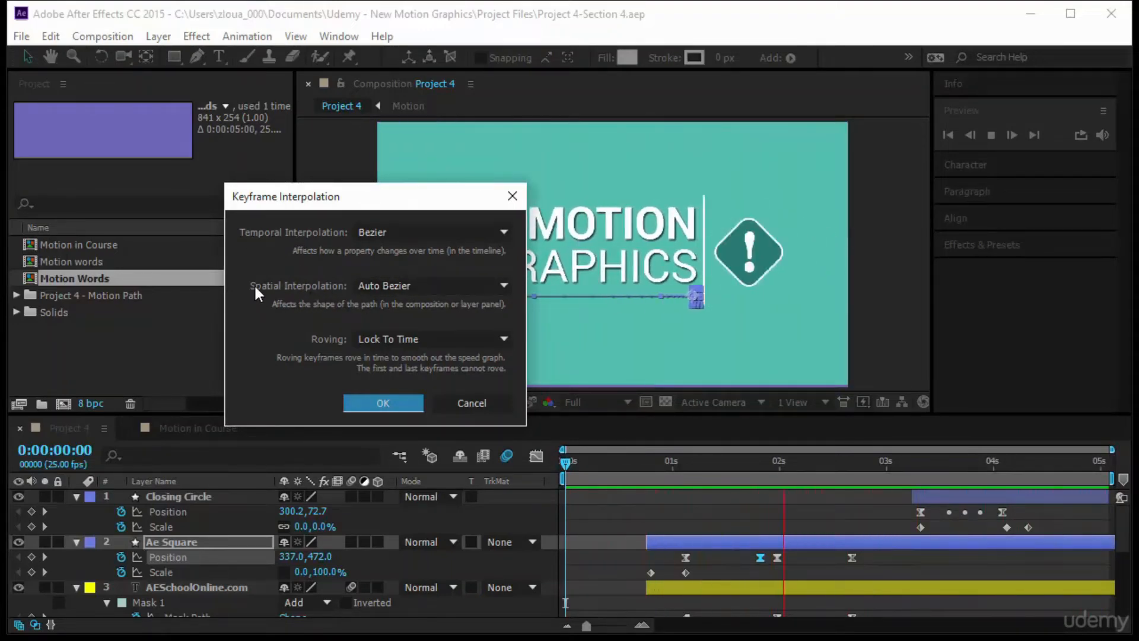
left_click(375, 289)
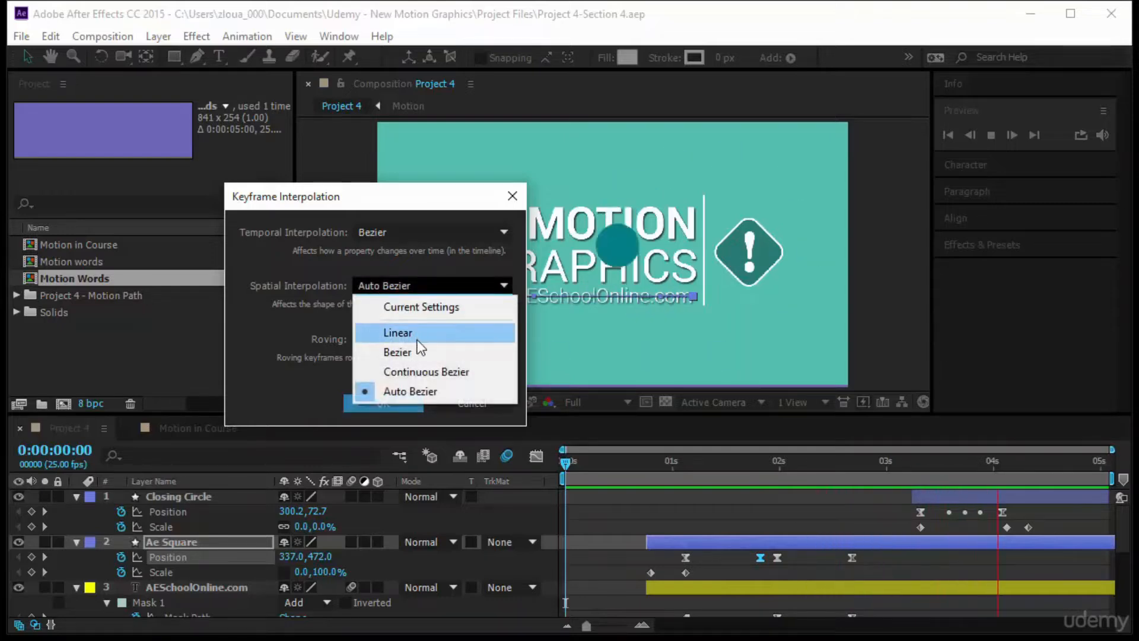
left_click(257, 314)
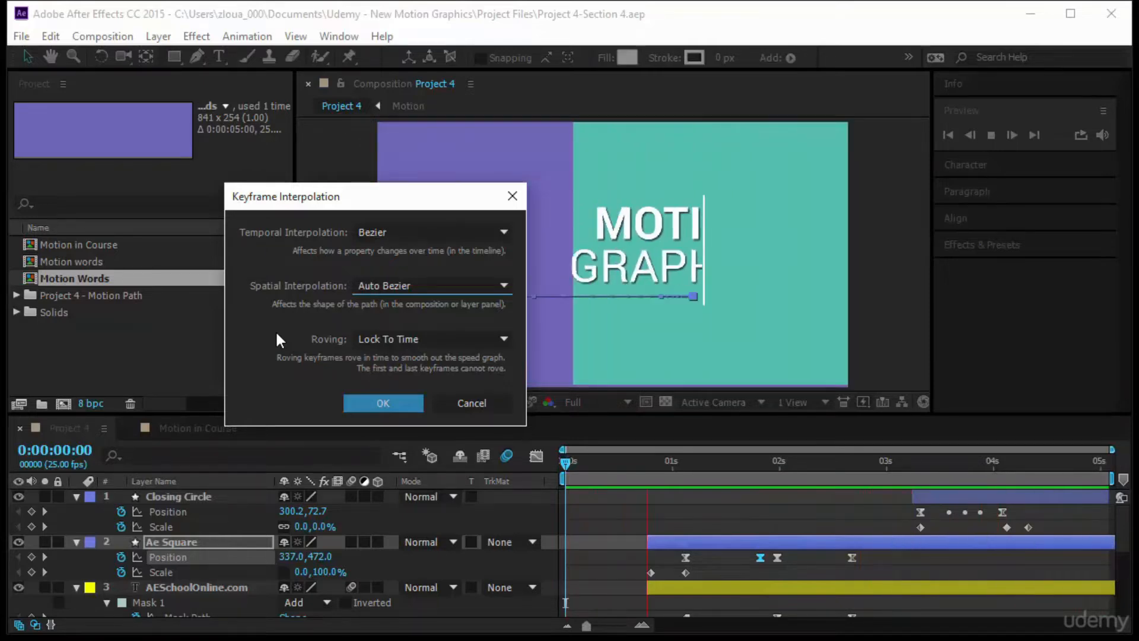
left_click(465, 404)
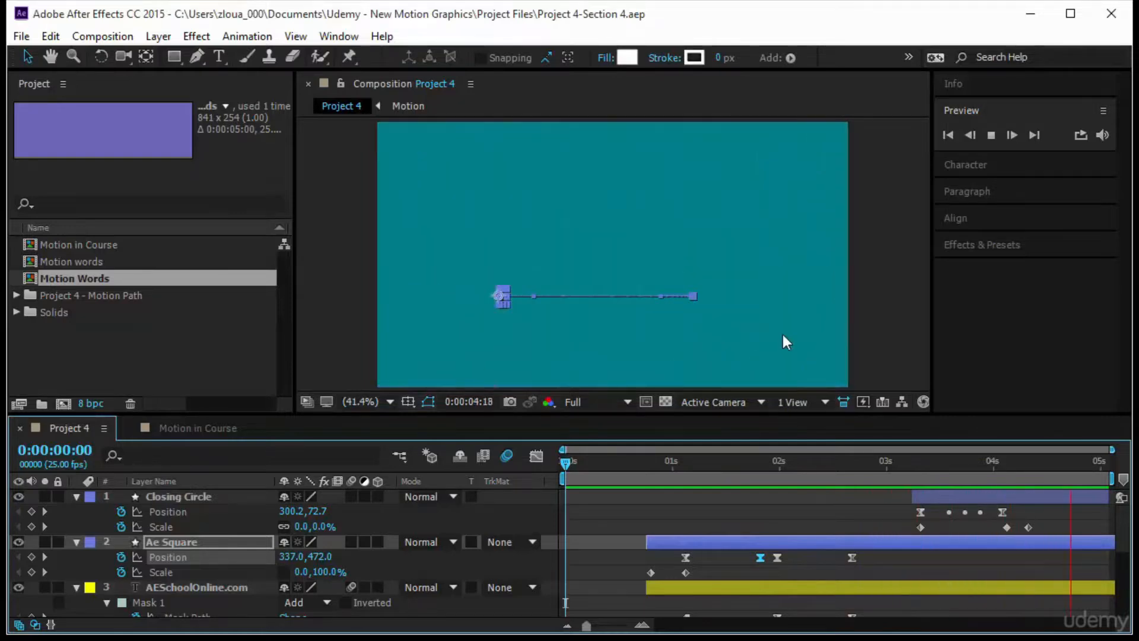
- Restart the preview and open the recent project MG-Section4-Challenge-Ease.aep
left_click(990, 136)
left_click(990, 136)
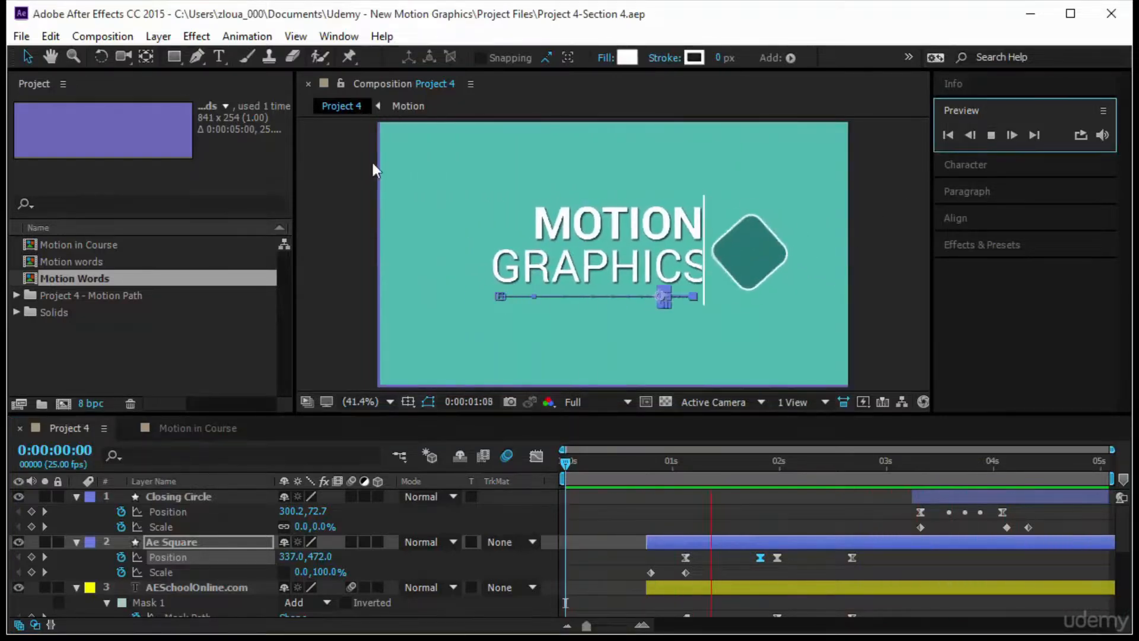
left_click(22, 36)
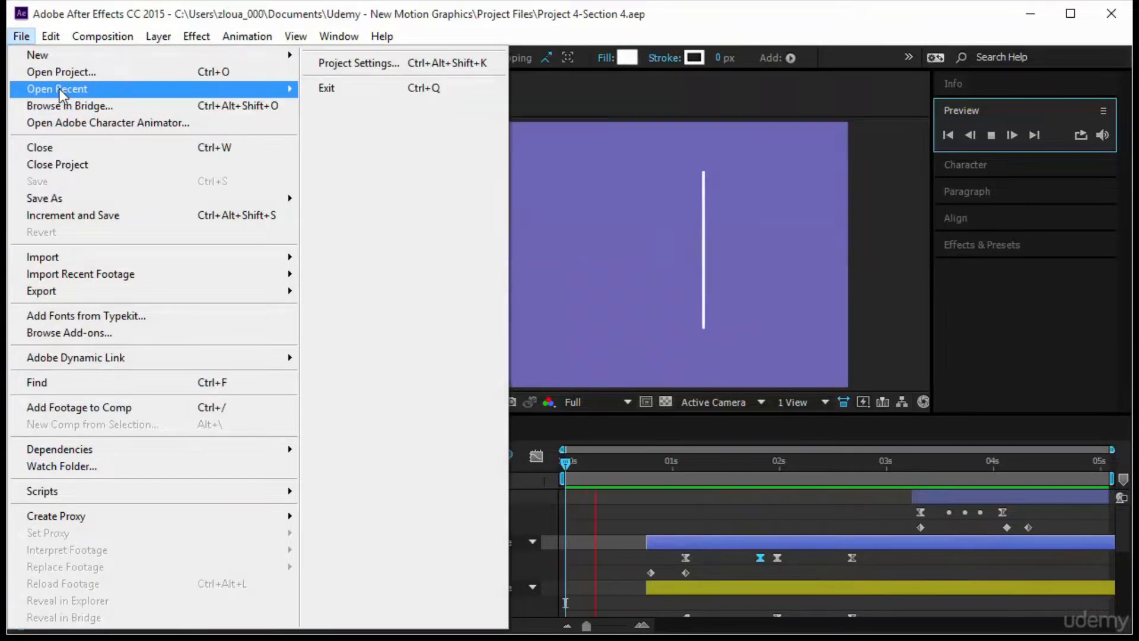
left_click(827, 102)
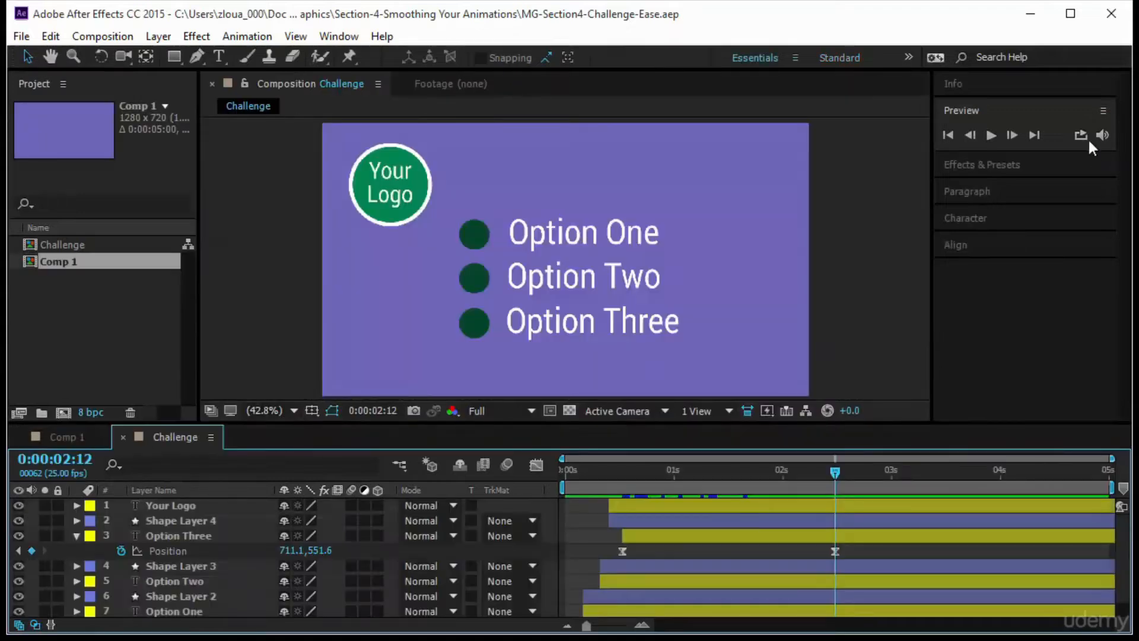
- Preview the Challenge composition's animation from the start of the timeline
left_click(990, 136)
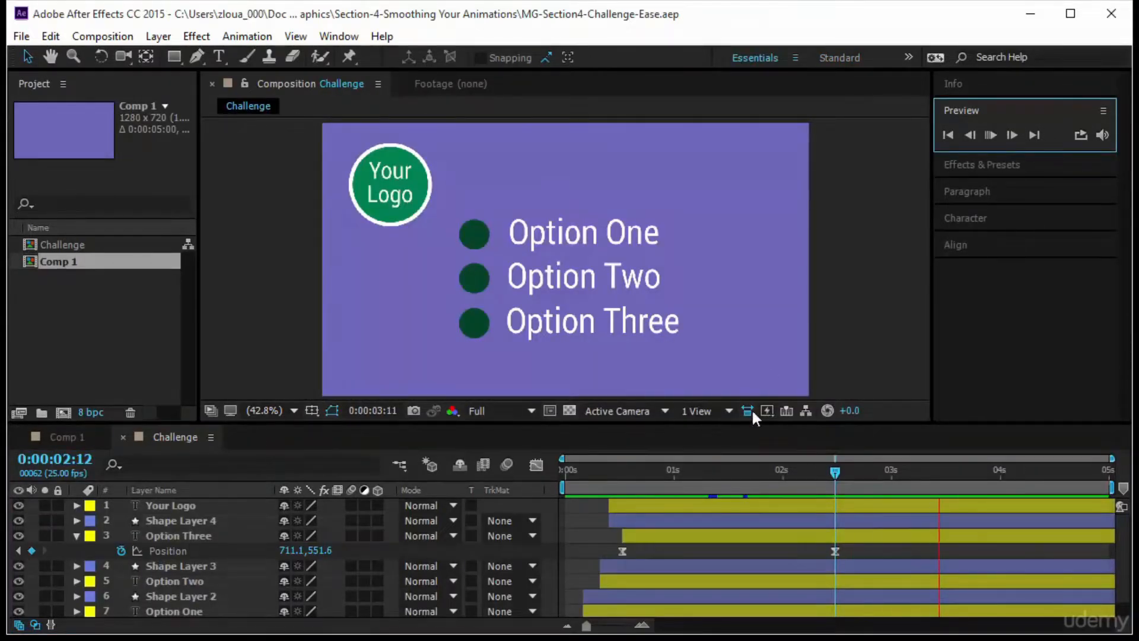
left_click_drag(836, 473, 370, 530)
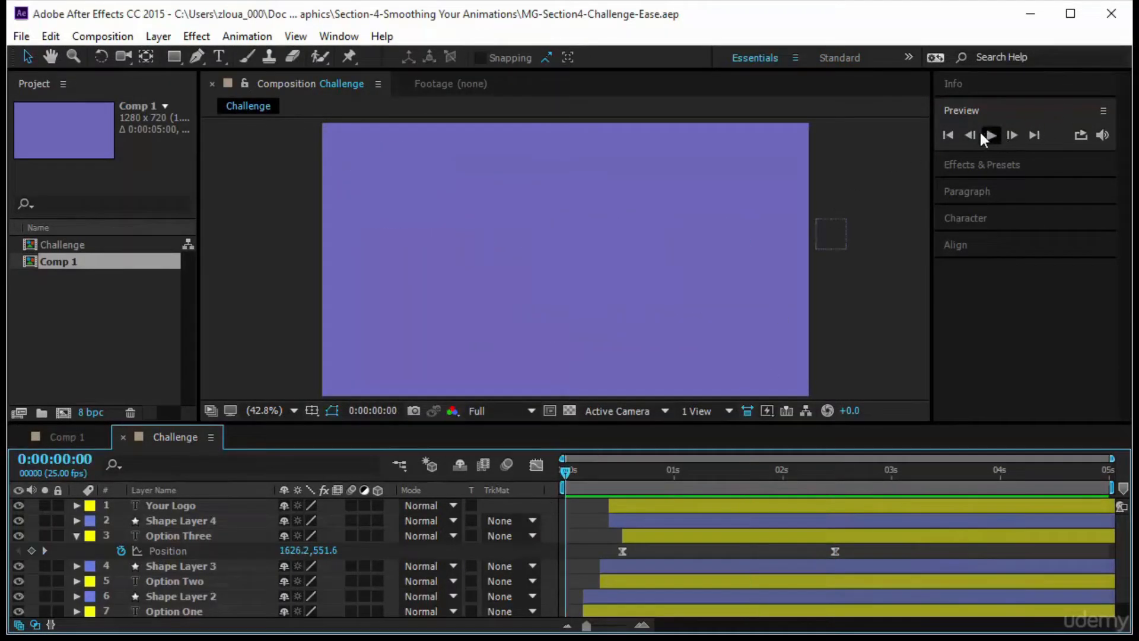
left_click(991, 137)
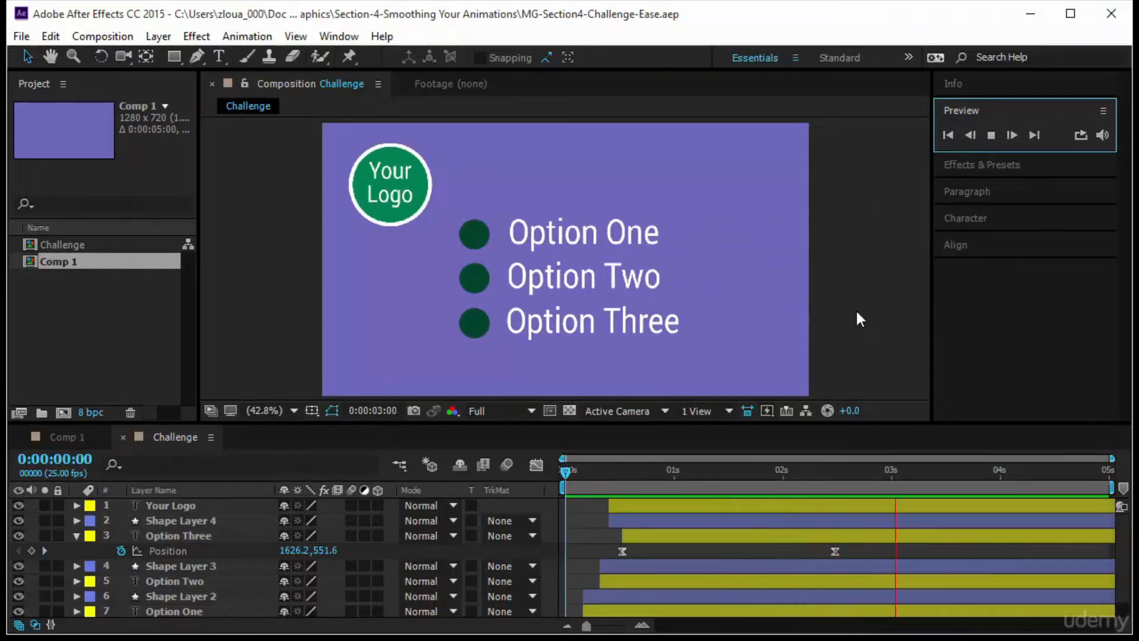
- Examine the Position curve of the Option Three layer in the Graph Editor
left_click(272, 553)
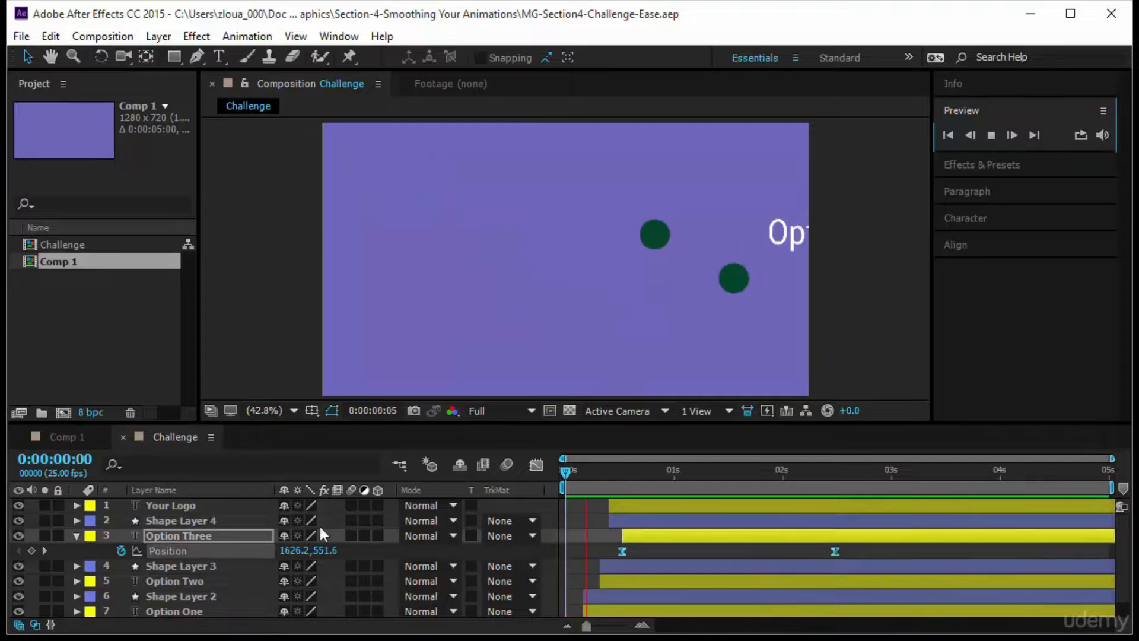
left_click(534, 463)
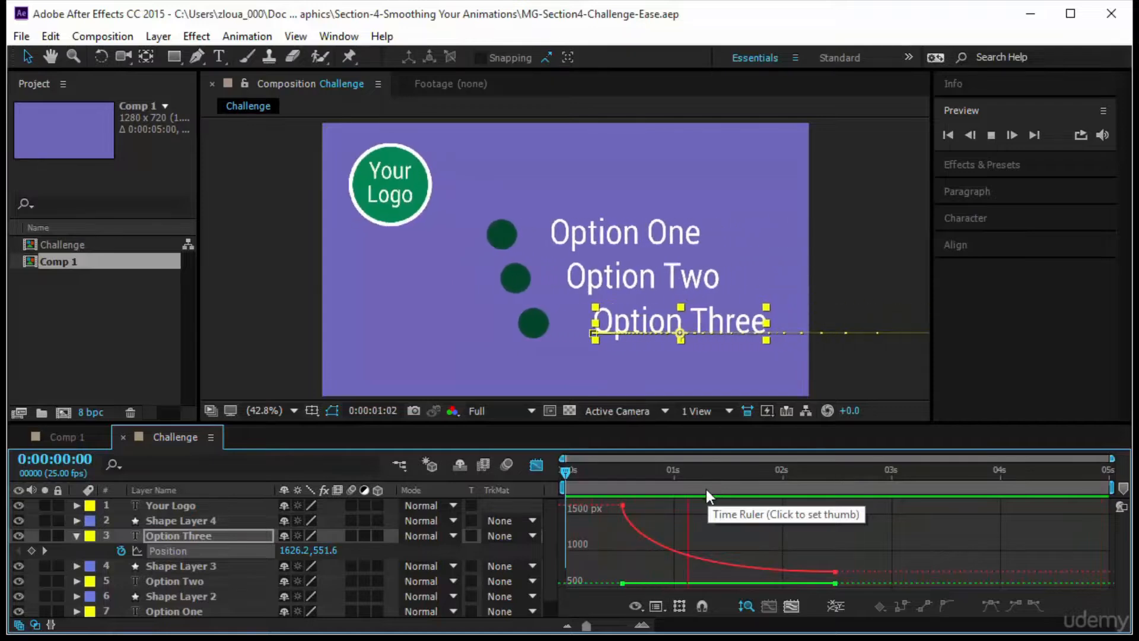
left_click(539, 467)
left_click(540, 468)
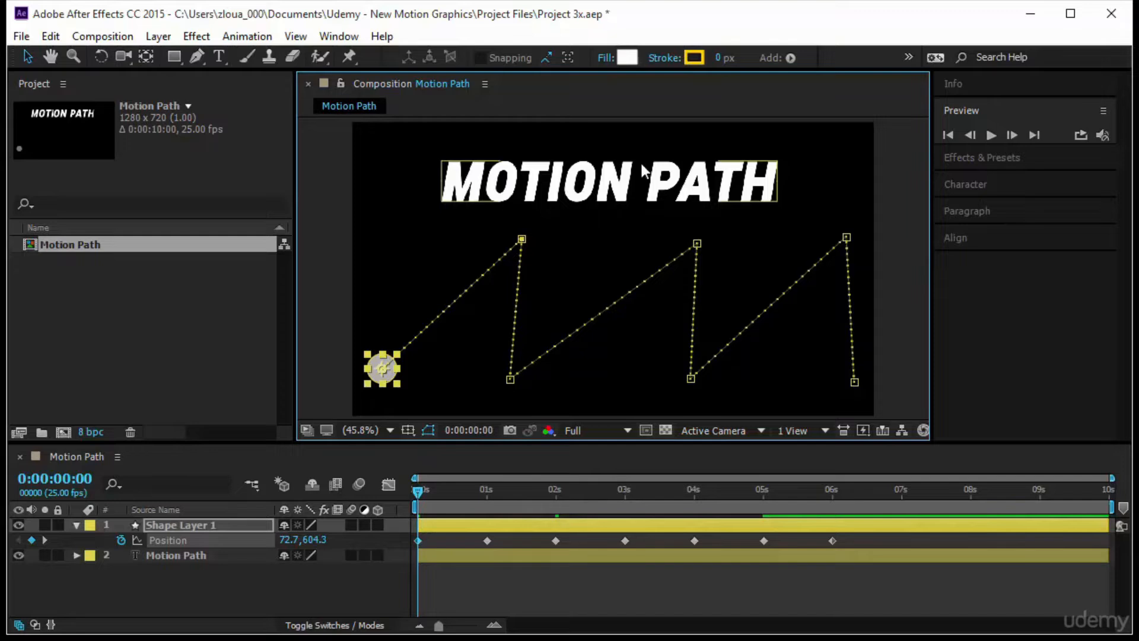
- Use the Pan Behind tool to move the circle's anchor point straight above it, to about 74.9, 451.6, and preview the motion
left_click(702, 186)
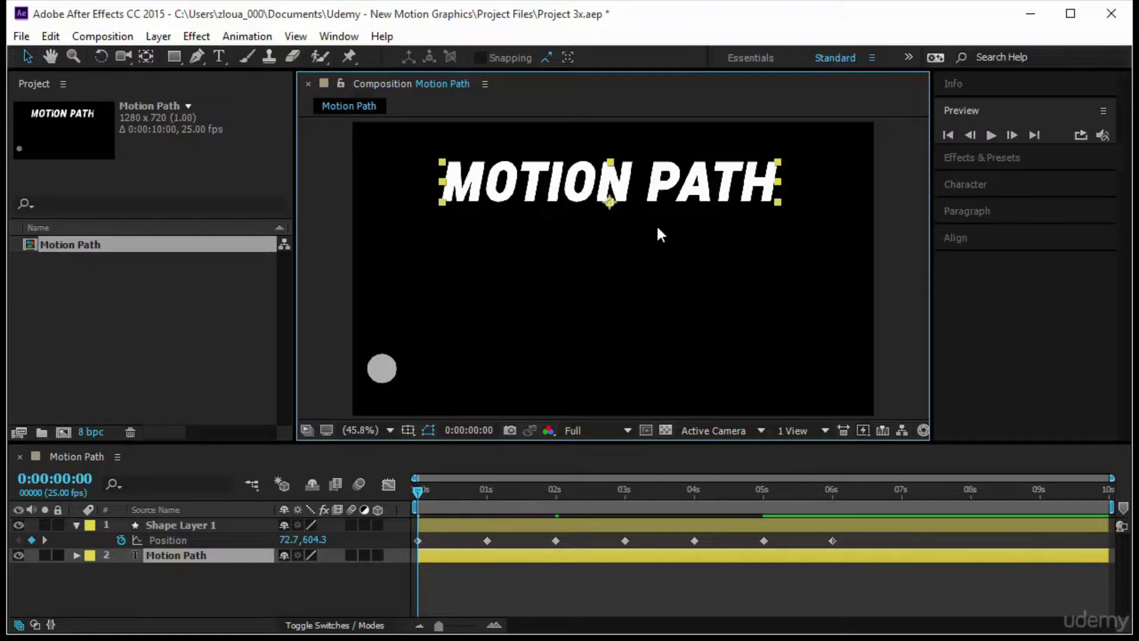
left_click(382, 369)
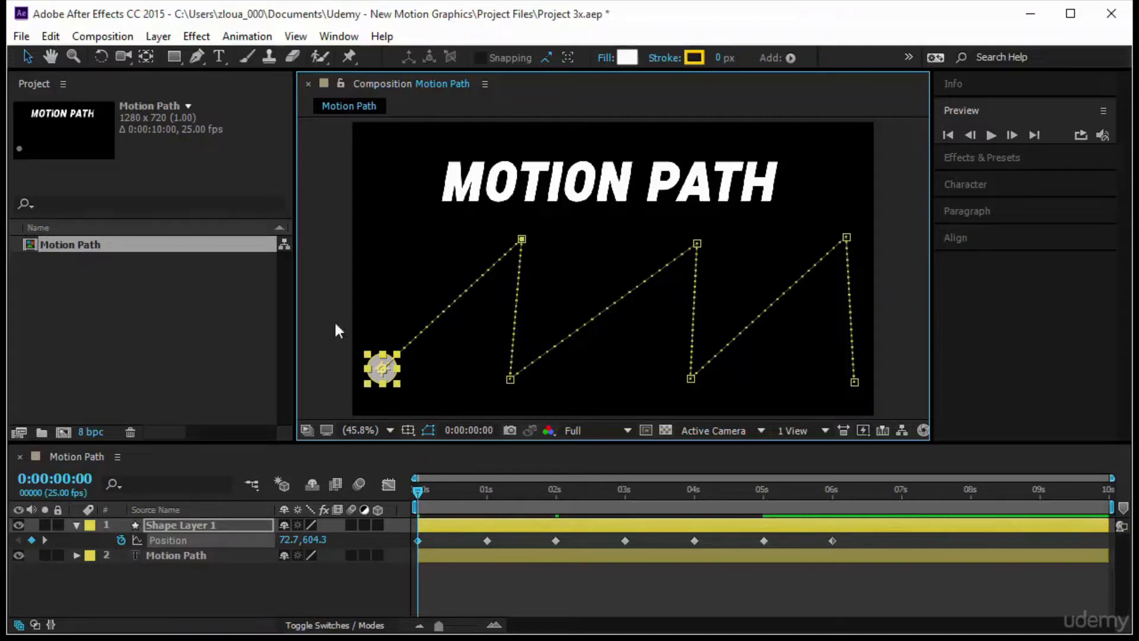
key("y")
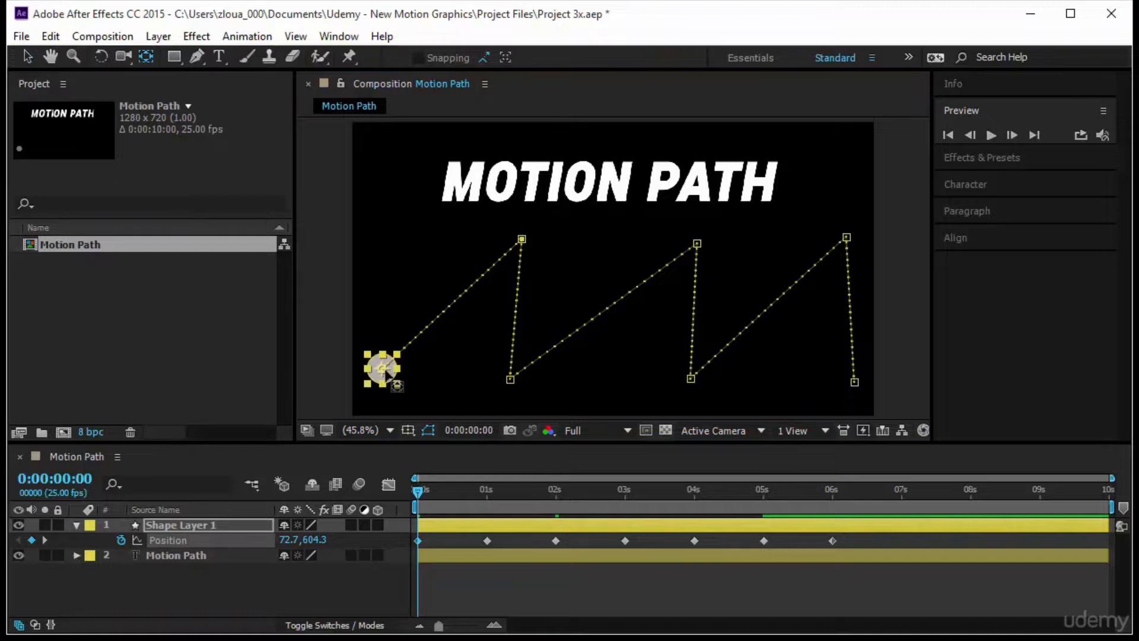
left_click_drag(382, 368, 383, 306)
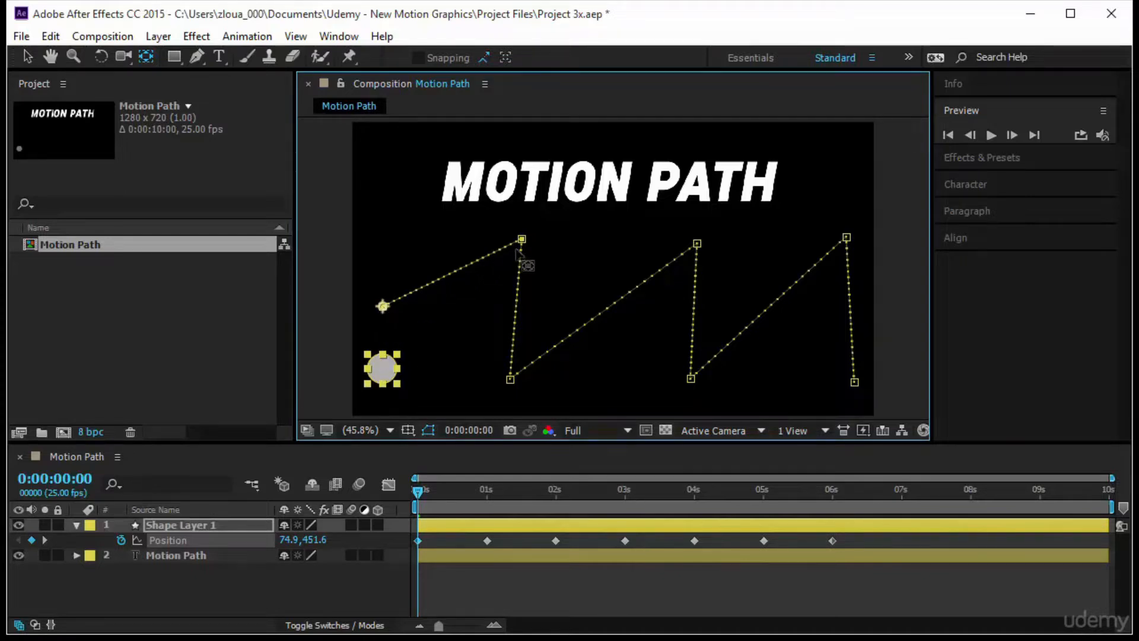
left_click(993, 134)
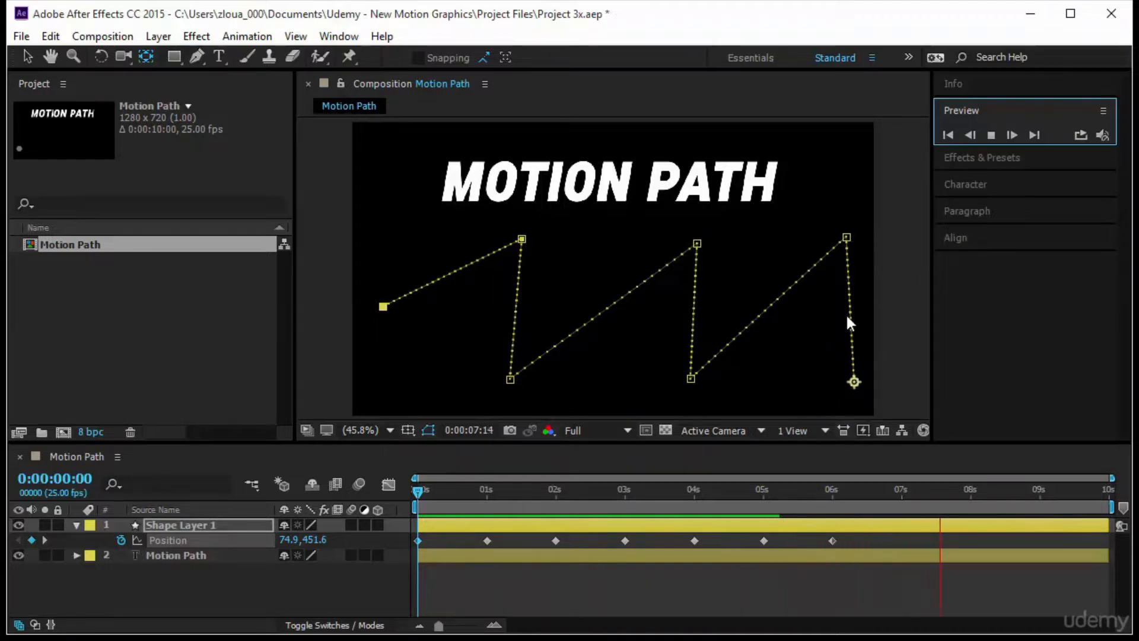
- Stop the preview, undo the anchor point move and return to the Selection tool
key("space")
key("ctrl+z")
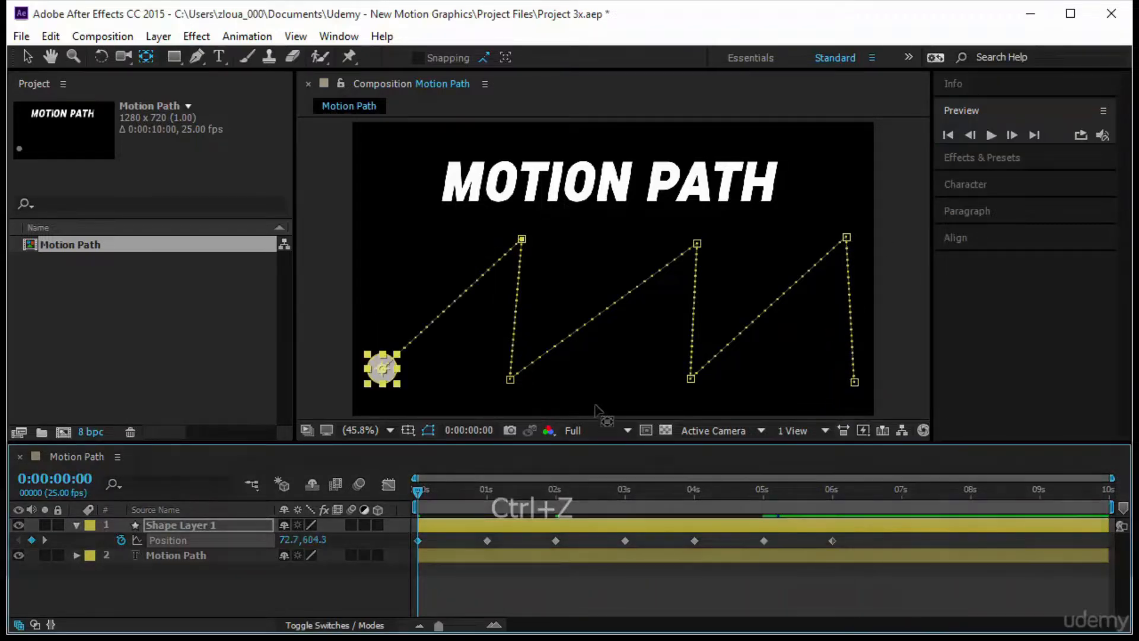
left_click(28, 57)
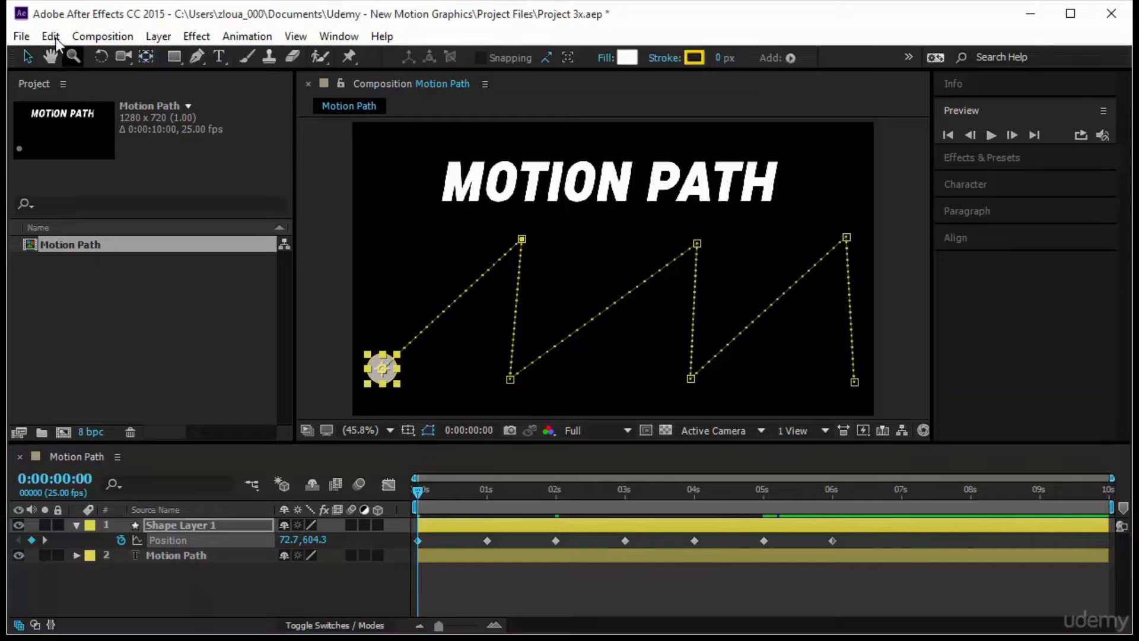
- Check the Default Spatial Interpolation to Linear option in the General preferences and accept the settings
left_click(51, 36)
mouse_move(24, 43)
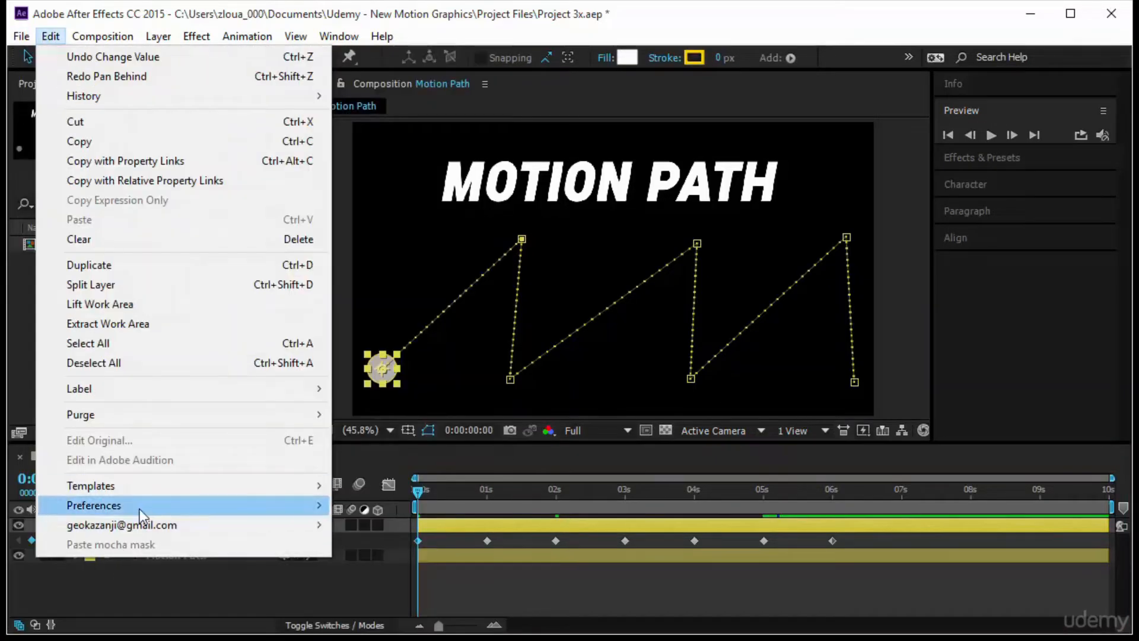
mouse_move(140, 508)
left_click(439, 230)
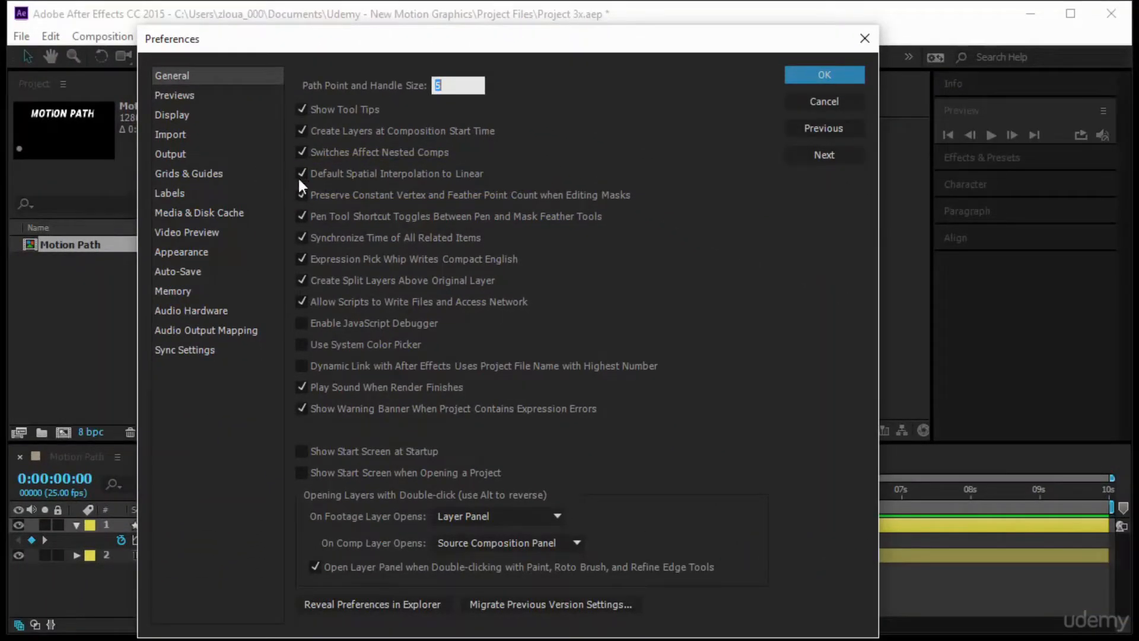
left_click(818, 73)
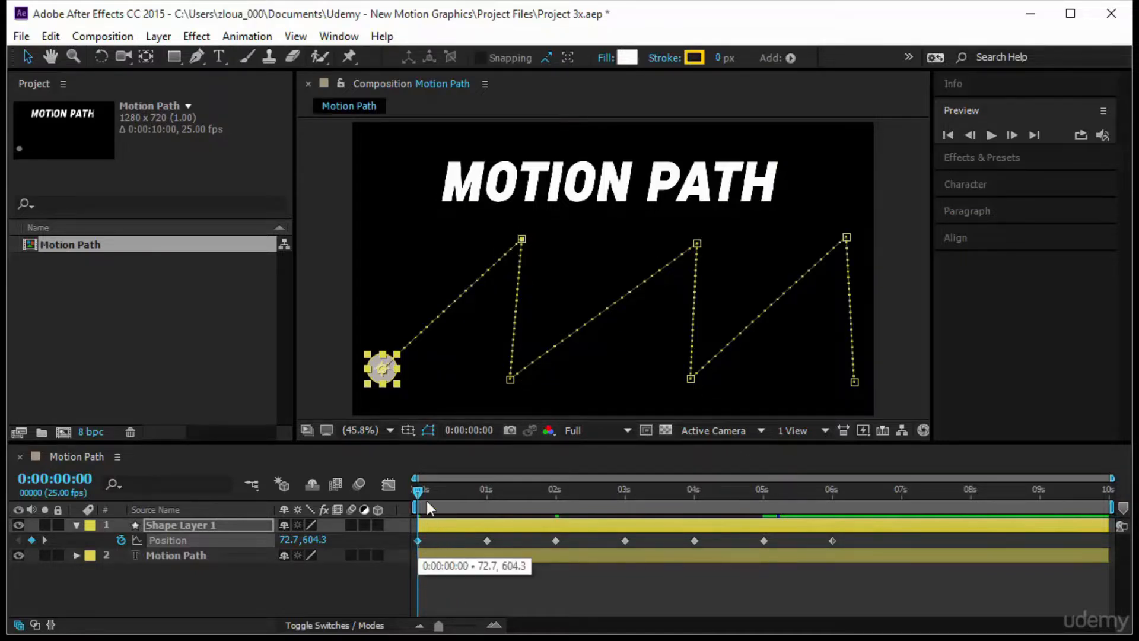
- Step through Shape Layer 1's Position keyframes at 1, 2 and 3 seconds, and return to the composition start
left_click(488, 490)
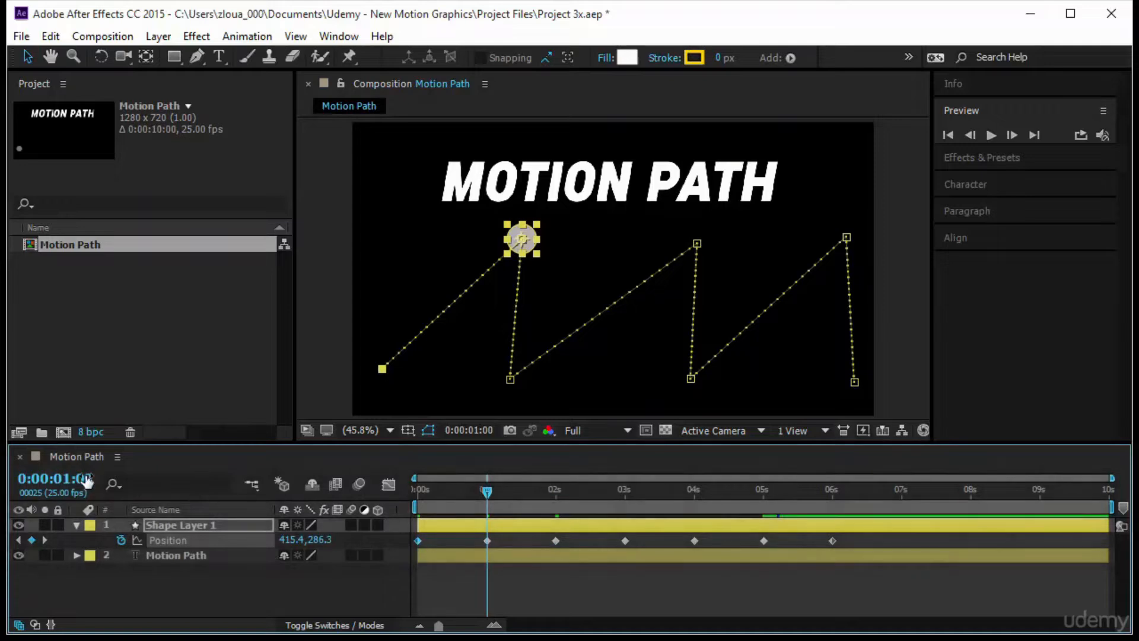
key("k")
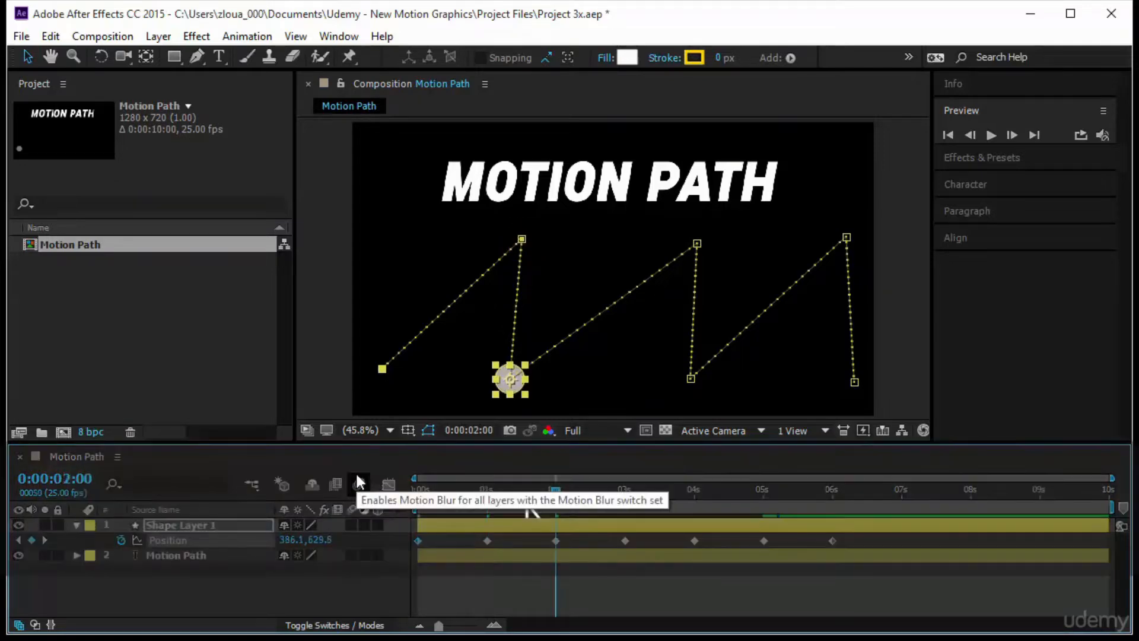
key("k")
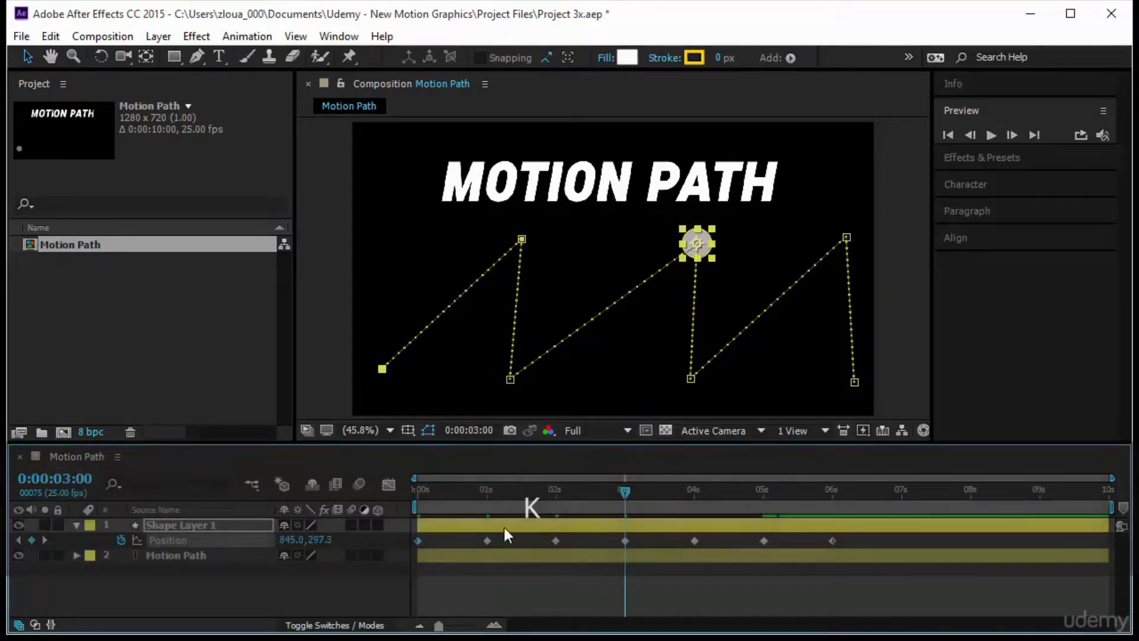
key("Home")
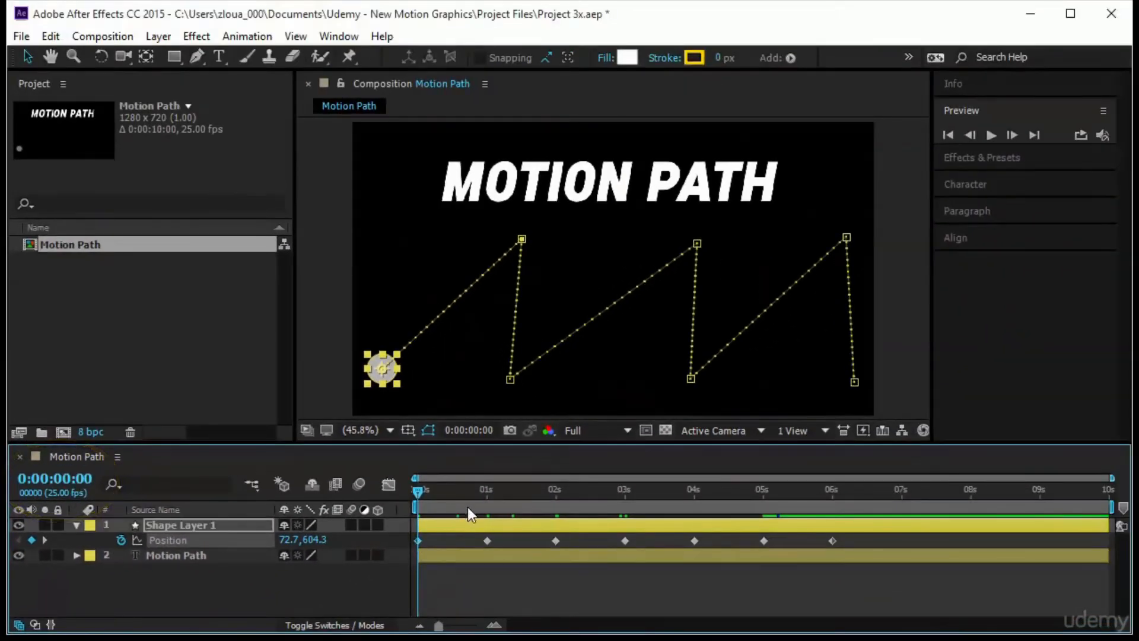
- Scrub frame by frame to frame 10 to examine how the dots on the circle's motion path correspond to timeline frames
left_click(418, 539)
left_click(522, 239)
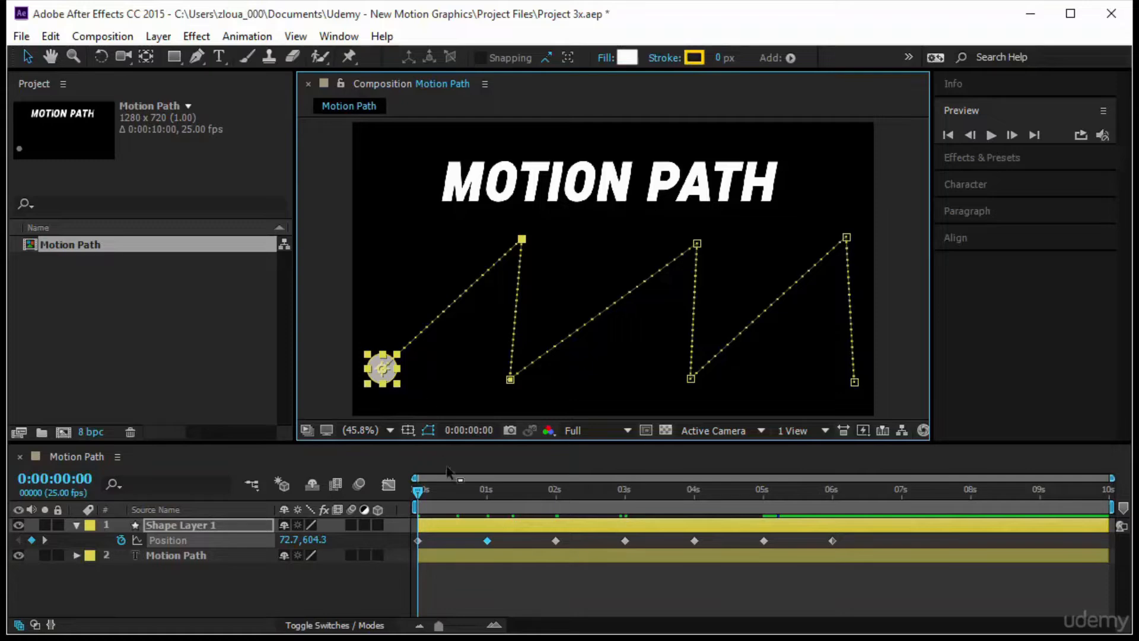
left_click_drag(447, 628, 485, 628)
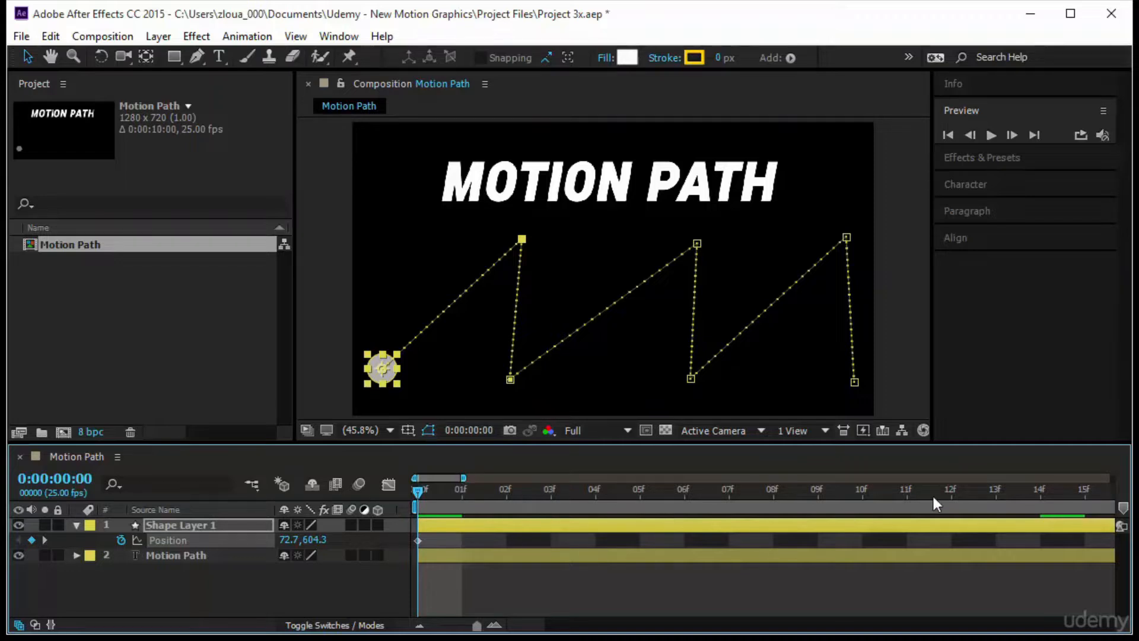
left_click_drag(415, 496, 600, 500)
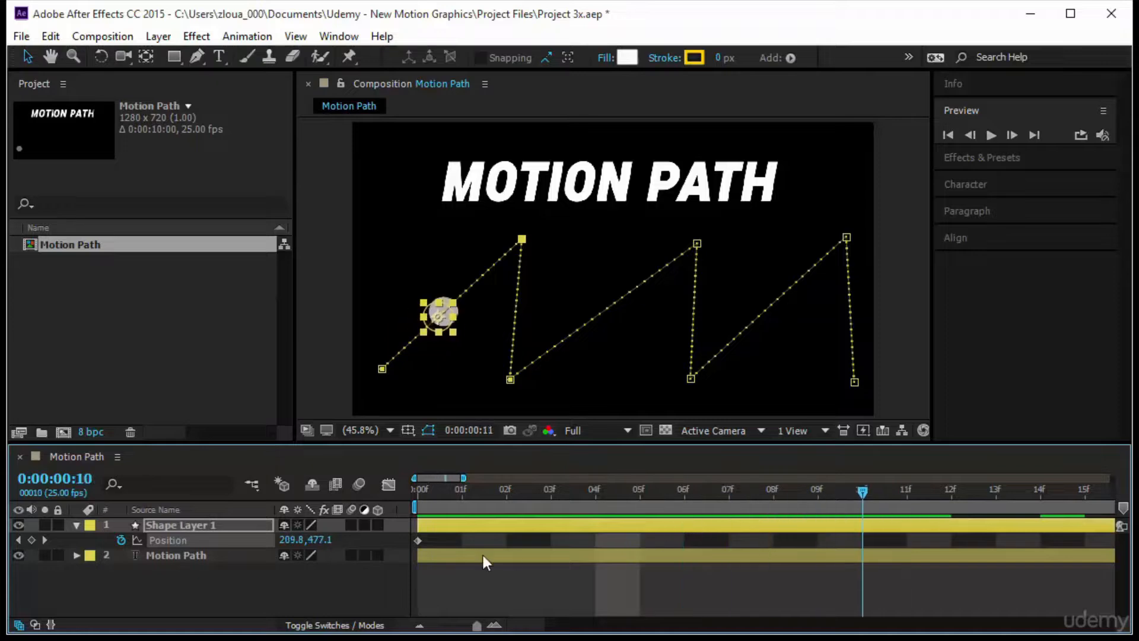
key("space")
left_click_drag(477, 625, 439, 625)
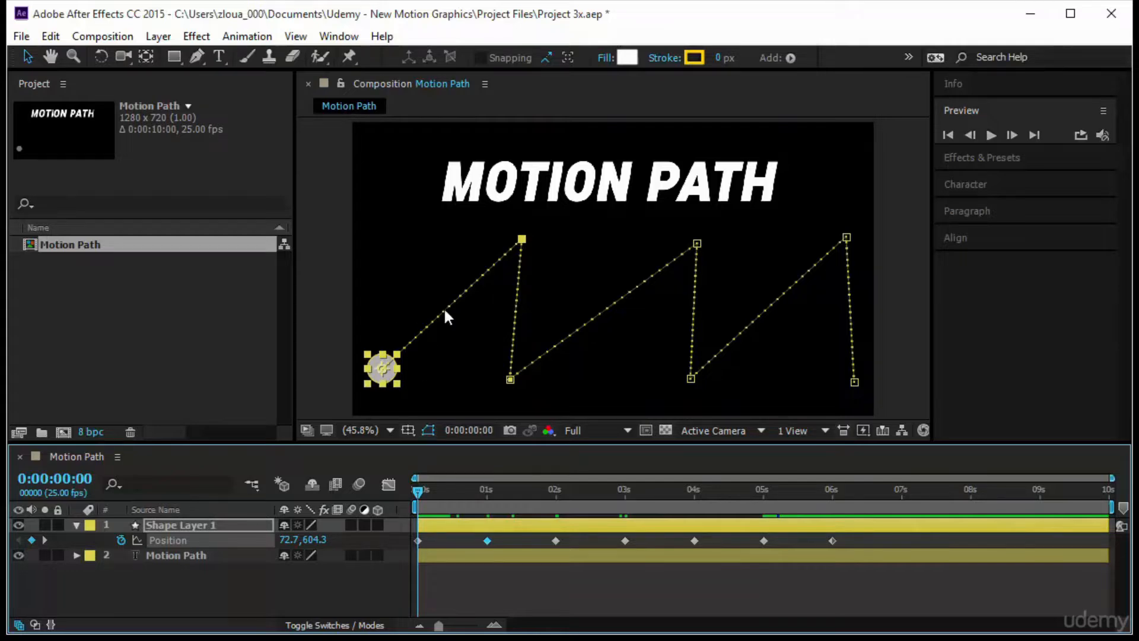
- Reshape the circle's zigzag motion path by repositioning its 1-, 2-, 3- and 4-second points in the composition
mouse_move(488, 546)
left_click_drag(511, 382, 579, 357)
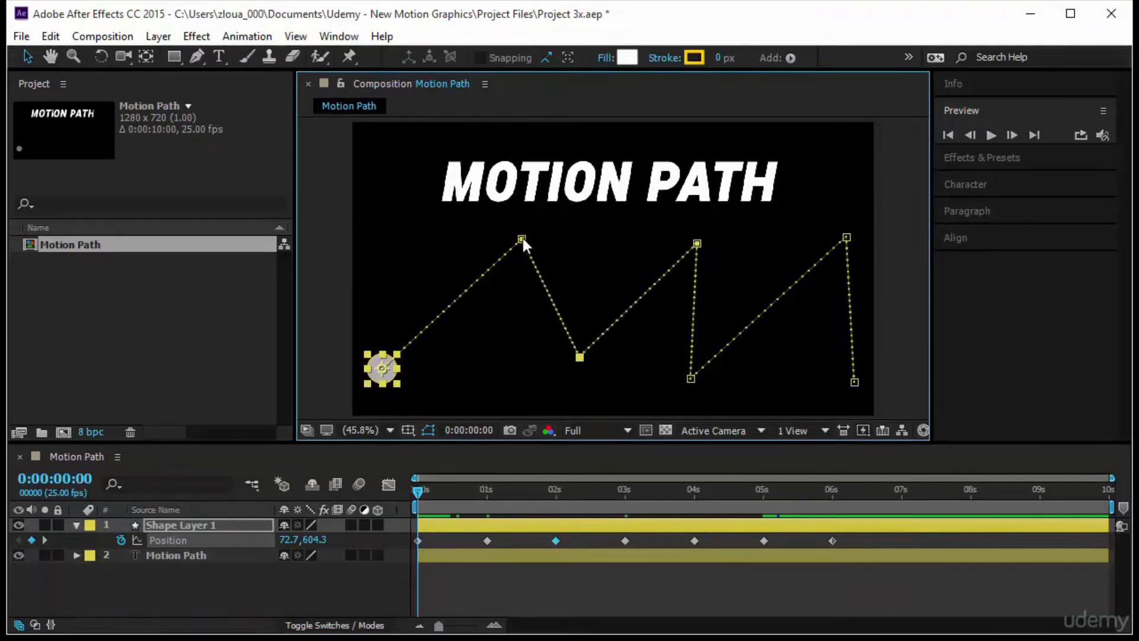
left_click_drag(521, 239, 430, 252)
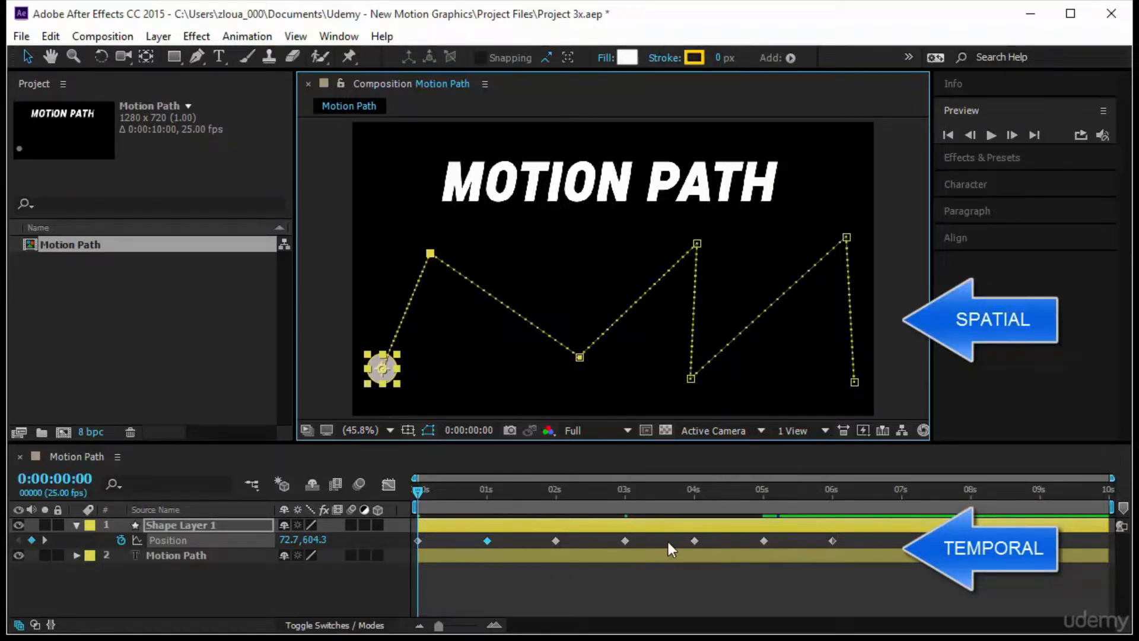
left_click_drag(697, 243, 602, 236)
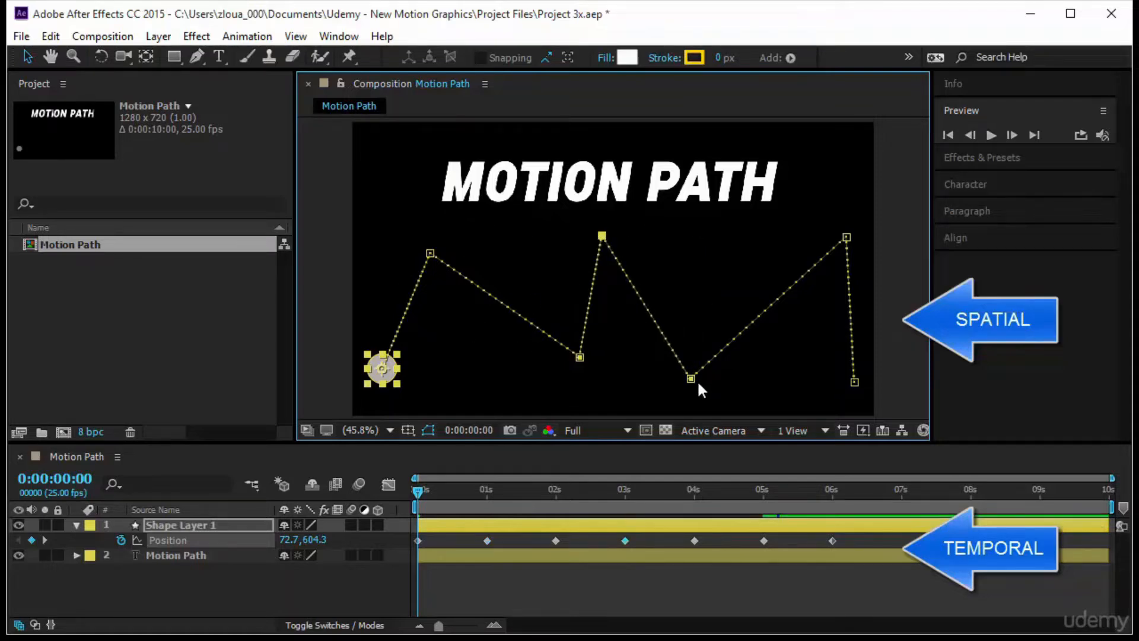
left_click_drag(689, 382, 659, 392)
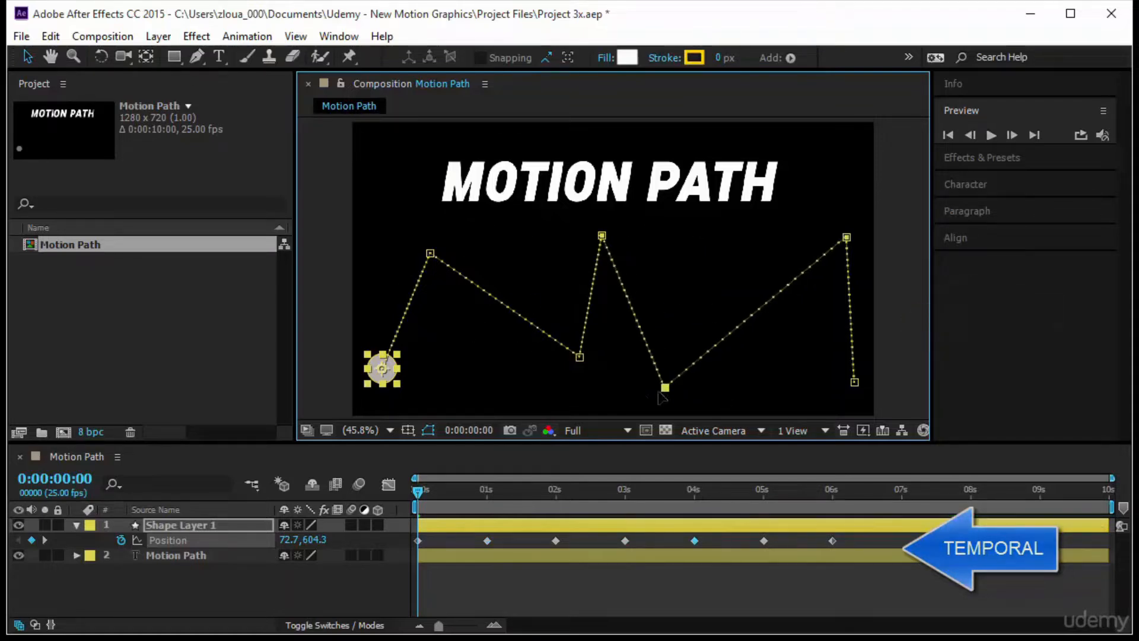
left_click_drag(580, 357, 484, 369)
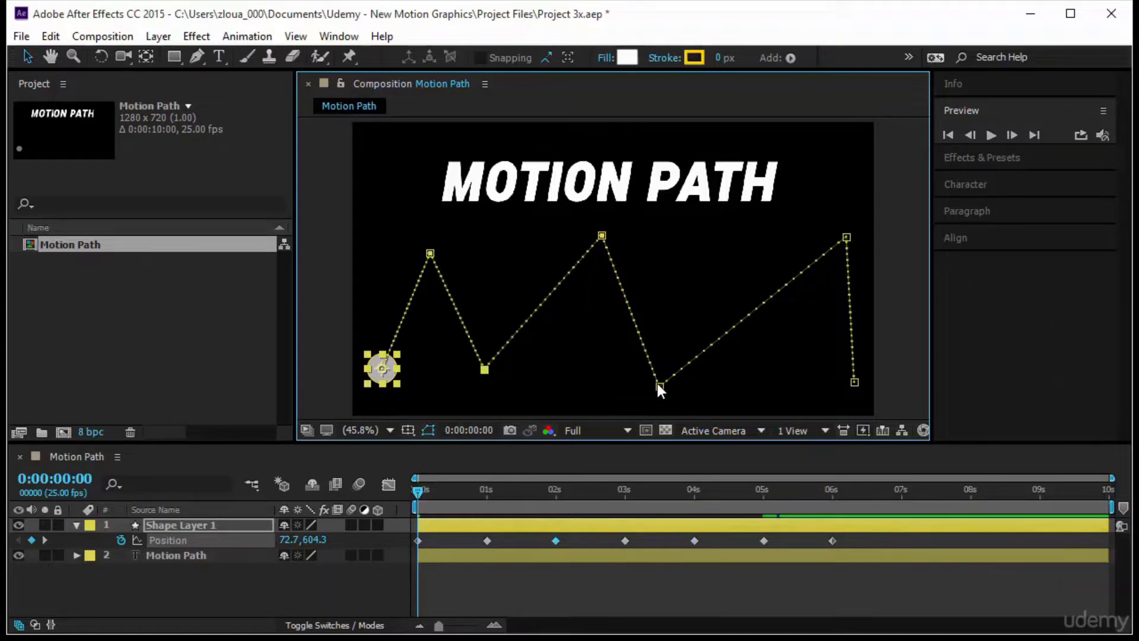
left_click_drag(658, 384, 687, 373)
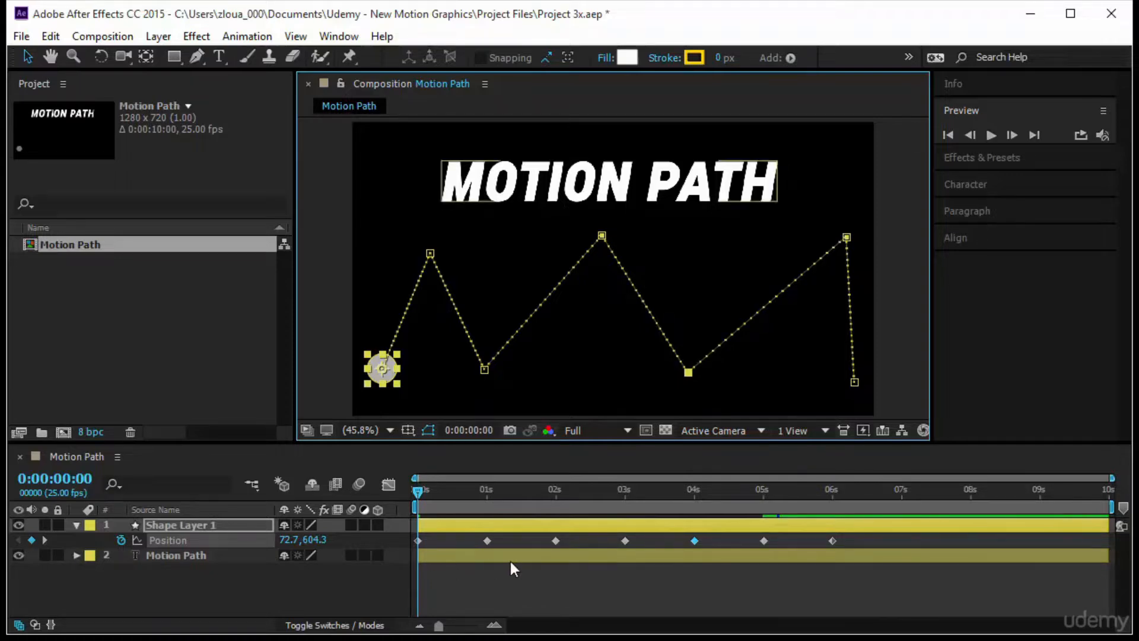
- Move the Position keyframe at 1 second to just before the 2-second keyframe, preview the motion and return to the start
left_click_drag(486, 540, 539, 542)
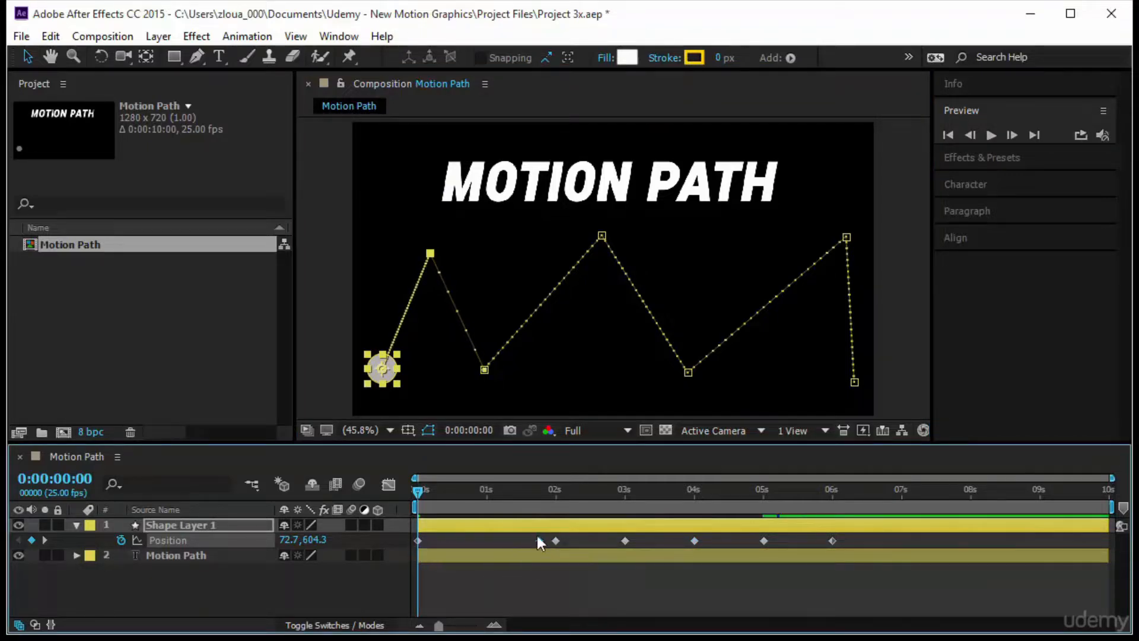
mouse_move(540, 536)
left_click(990, 135)
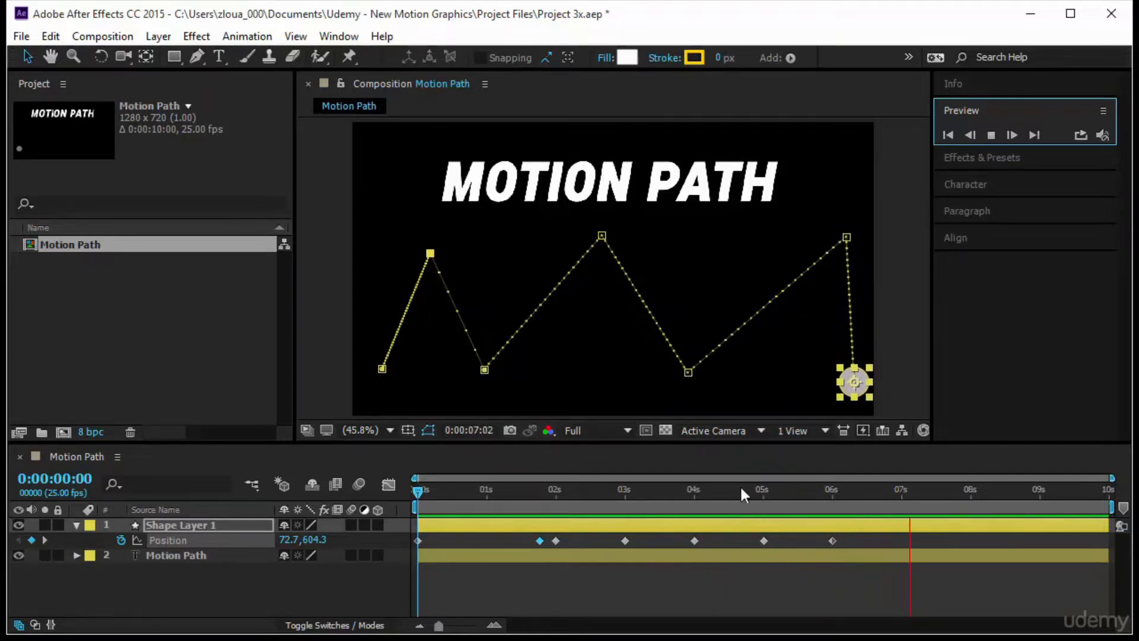
left_click(411, 493)
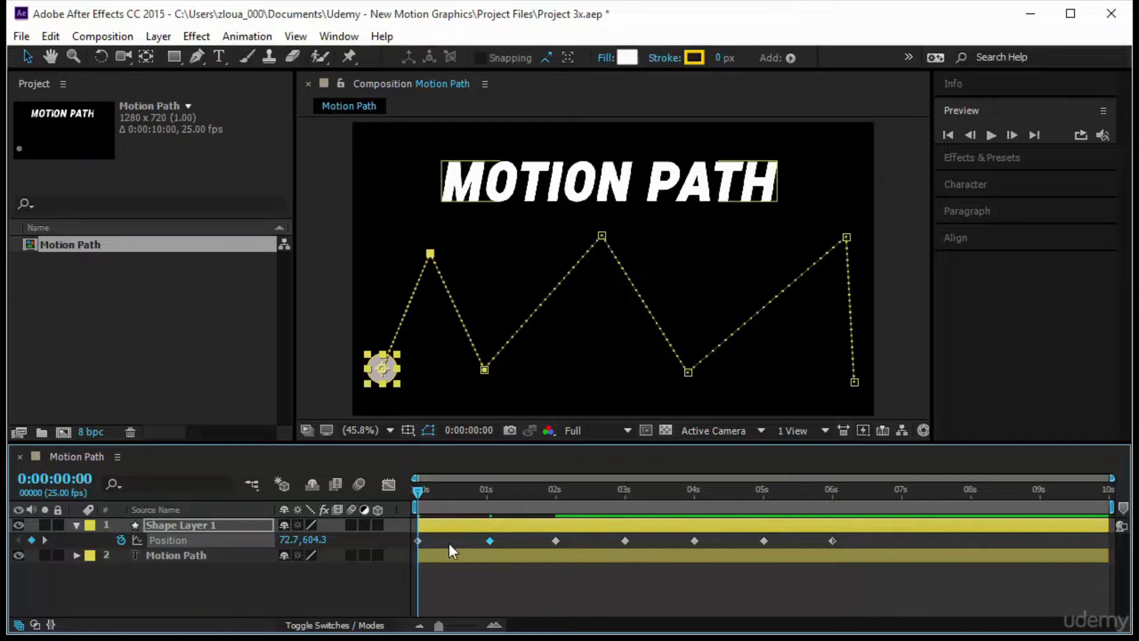
- Examine the Temporal and Spatial Interpolation settings of the Position keyframe near 1 second and accept them with Spatial Interpolation at Linear
right_click(490, 540)
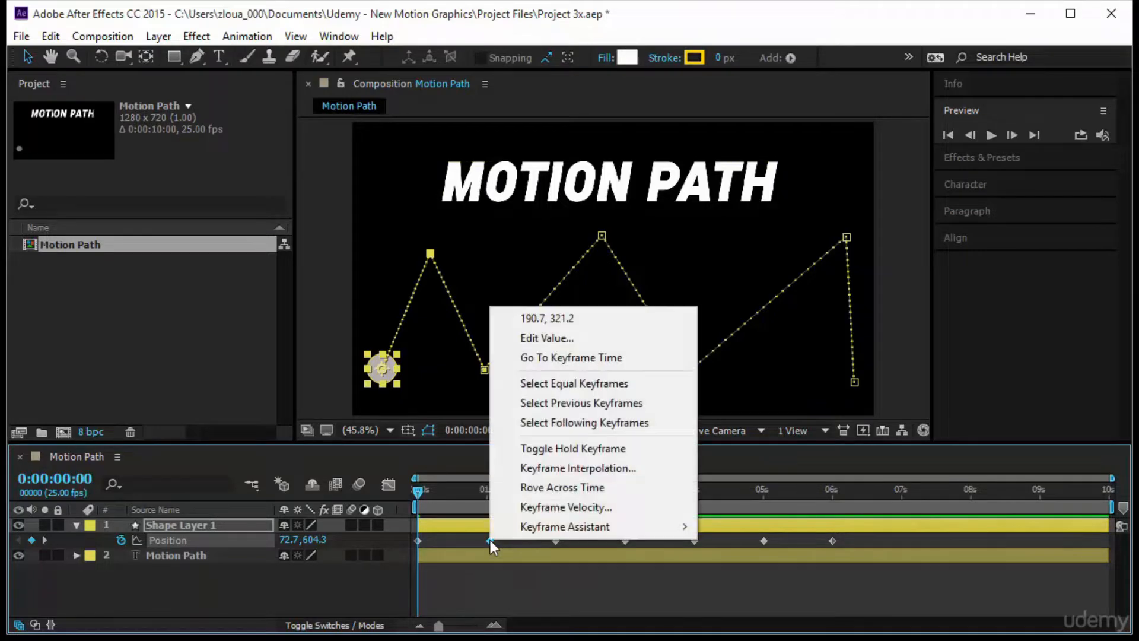
left_click(609, 468)
left_click_drag(296, 146, 523, 215)
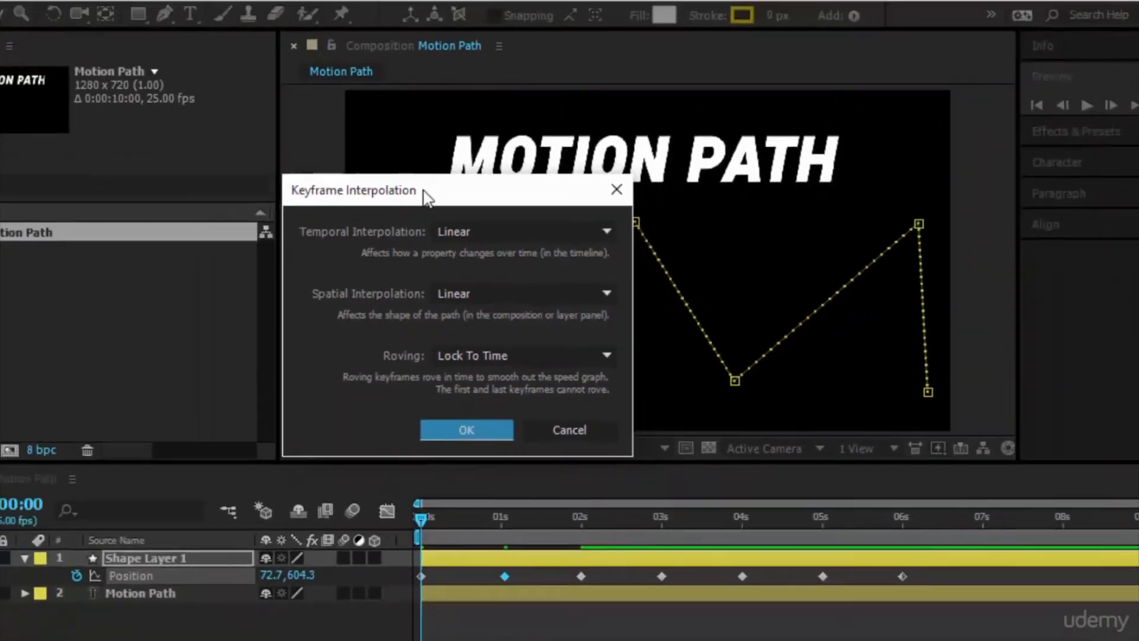
left_click_drag(436, 123, 111, 96)
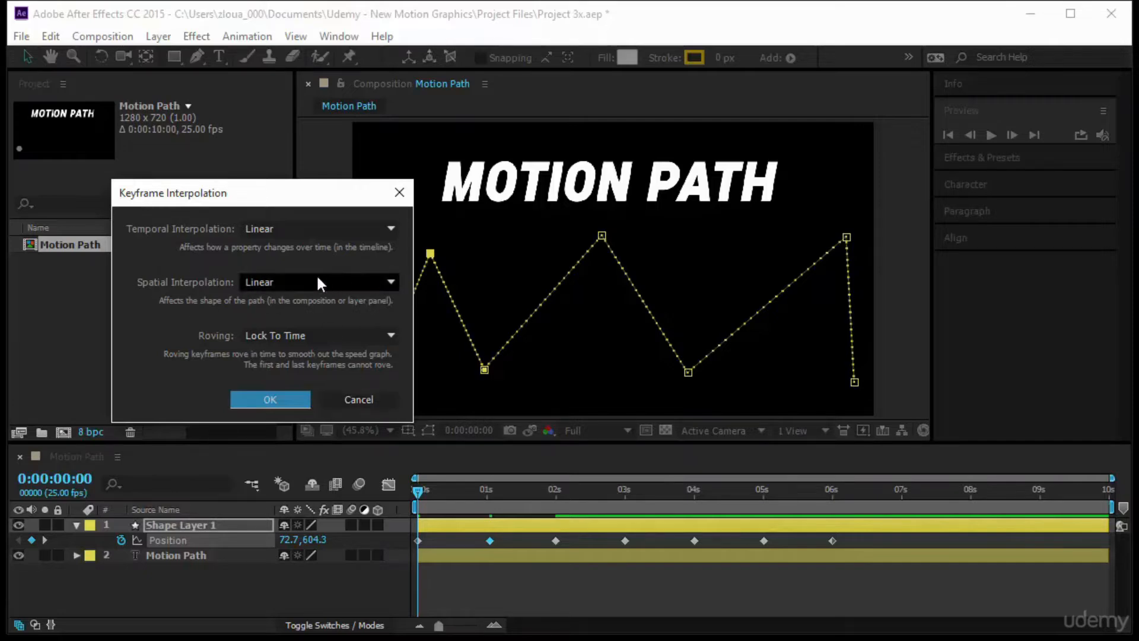
left_click(258, 283)
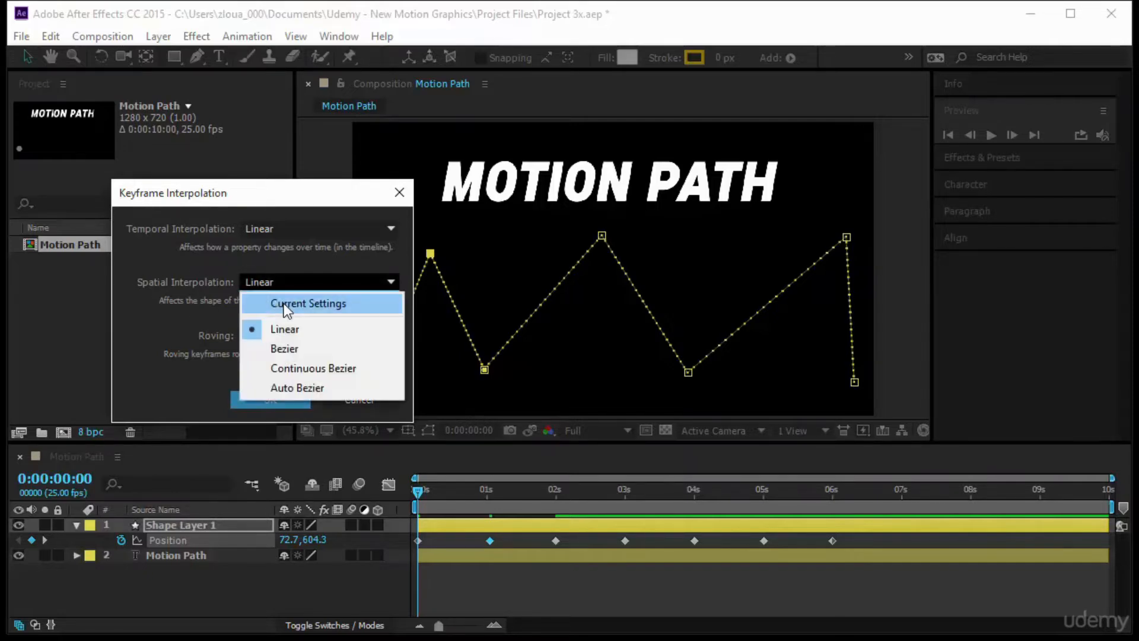
left_click(184, 326)
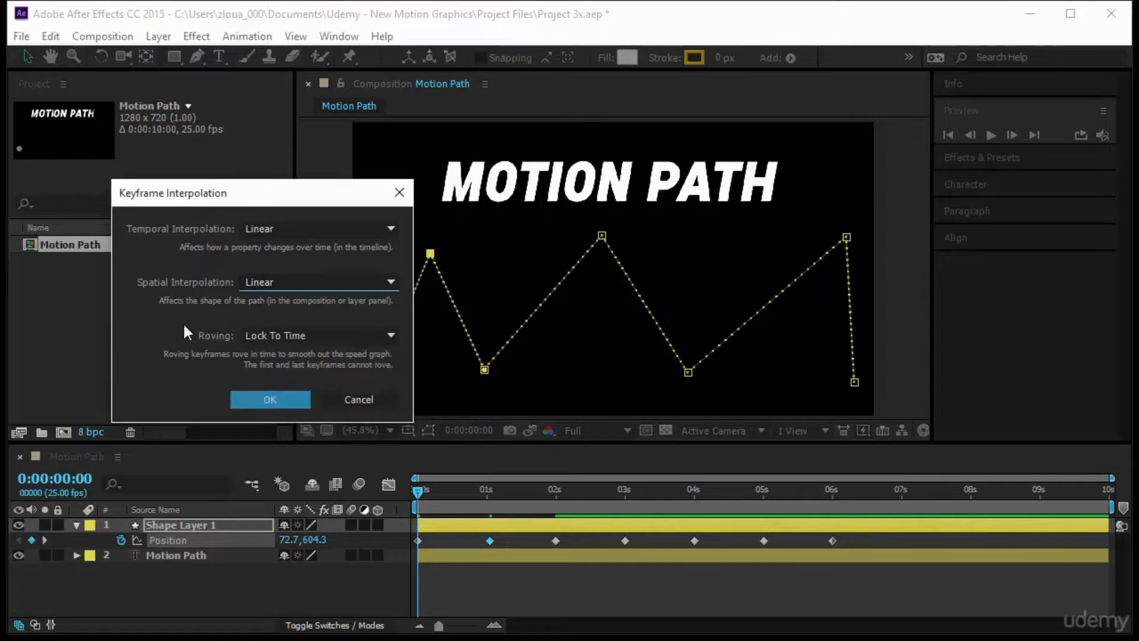
left_click(268, 400)
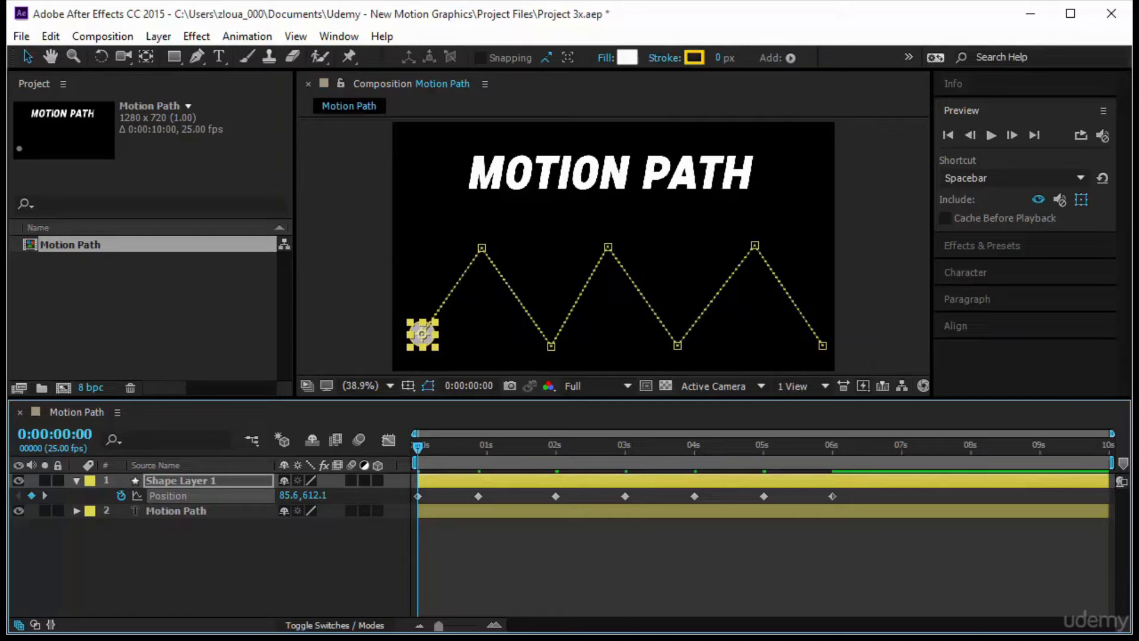
- Select all of Shape Layer 1's Position keyframes and set their Spatial Interpolation to Bezier
left_click(185, 496)
left_click(240, 38)
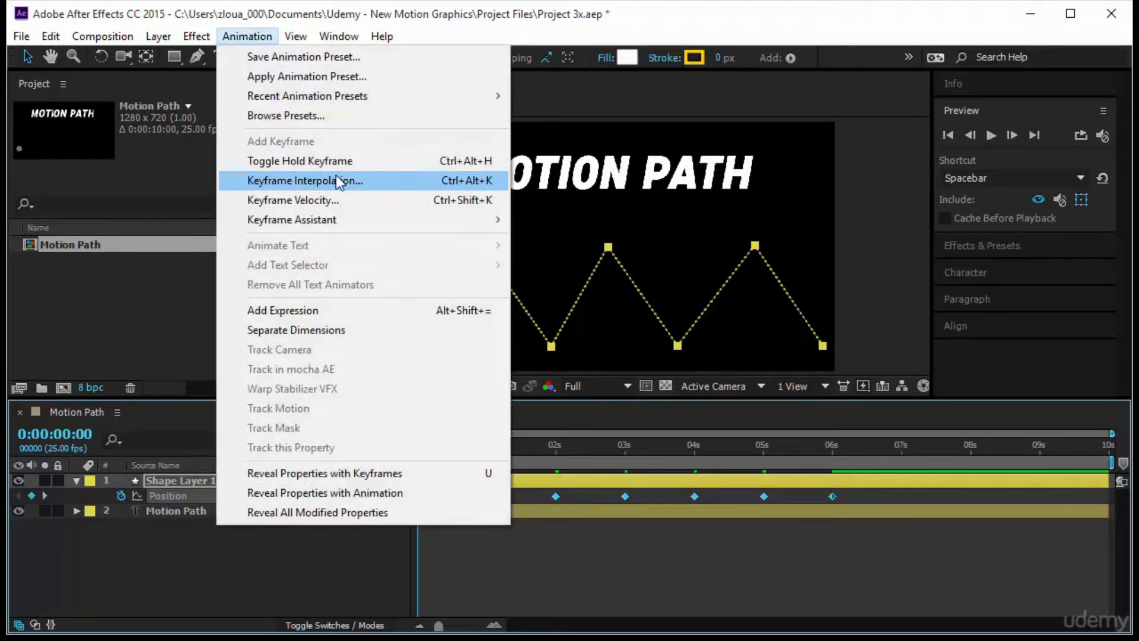
right_click(625, 496)
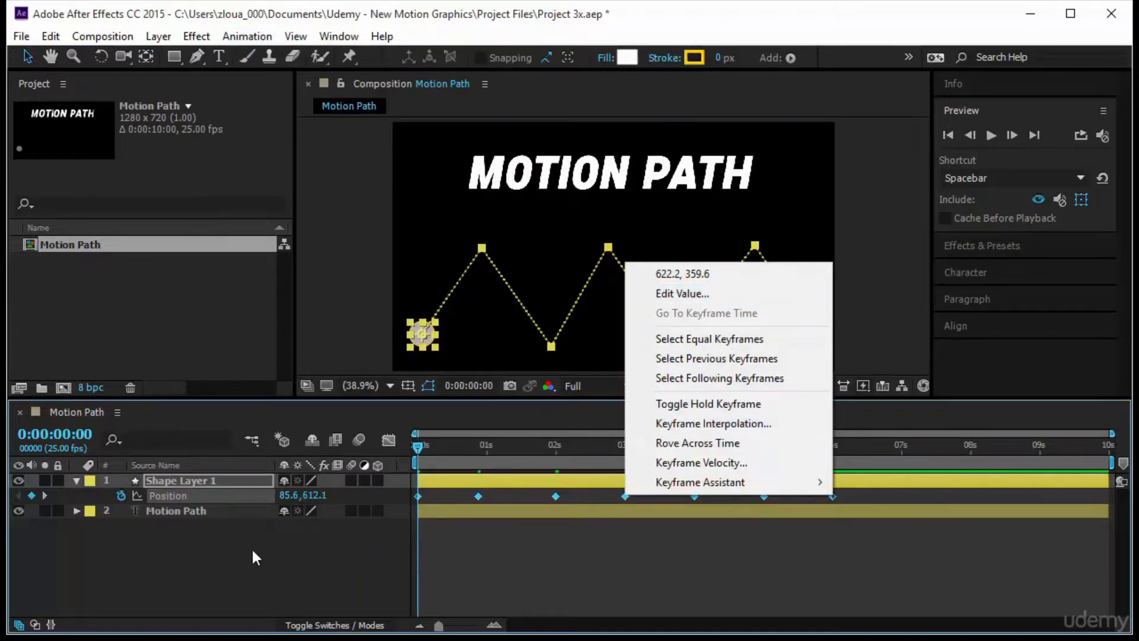
key("Escape")
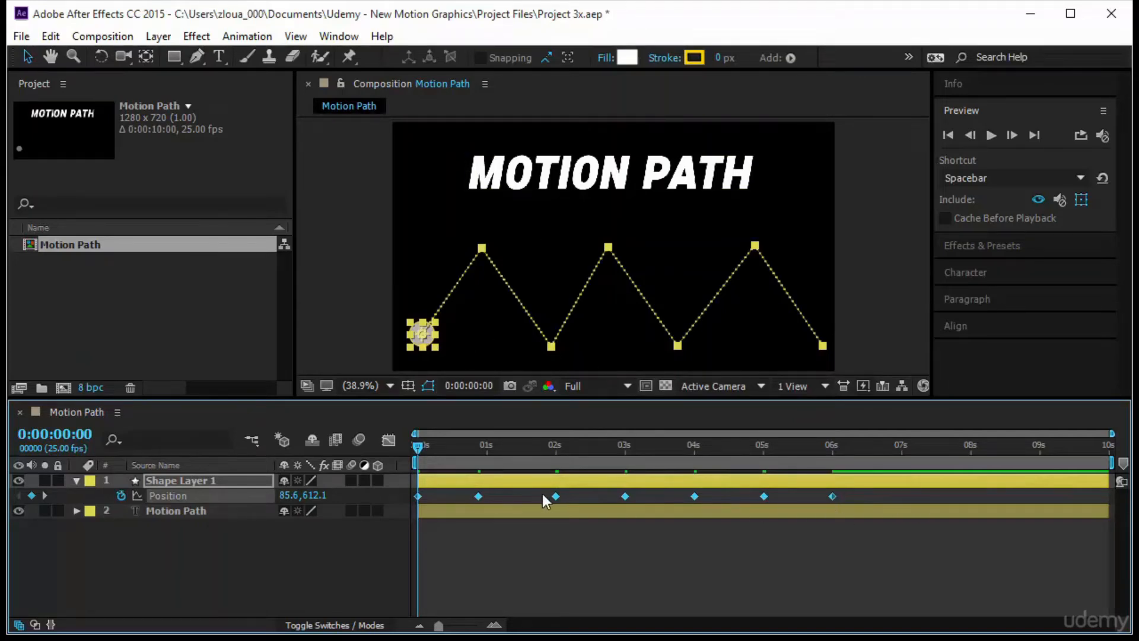
right_click(833, 496)
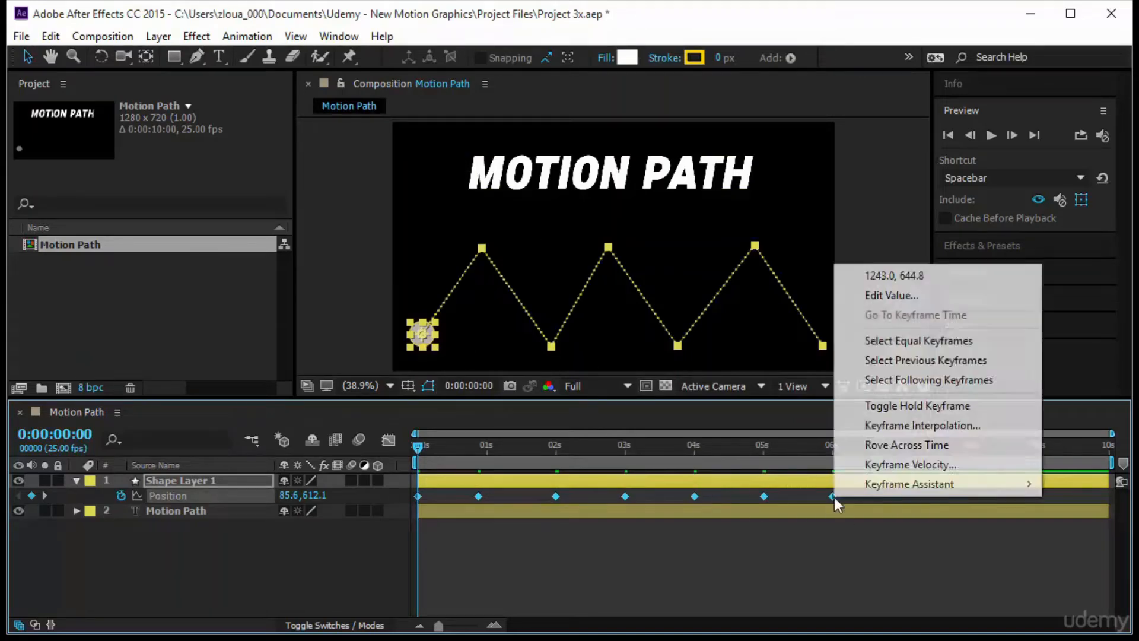
left_click(918, 425)
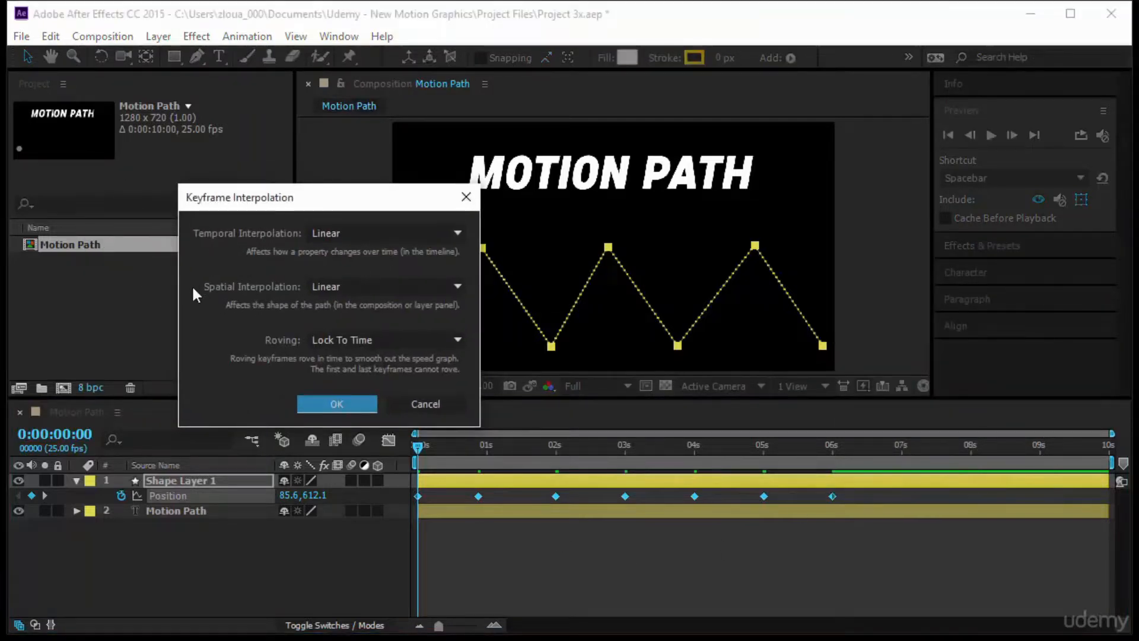
left_click(316, 281)
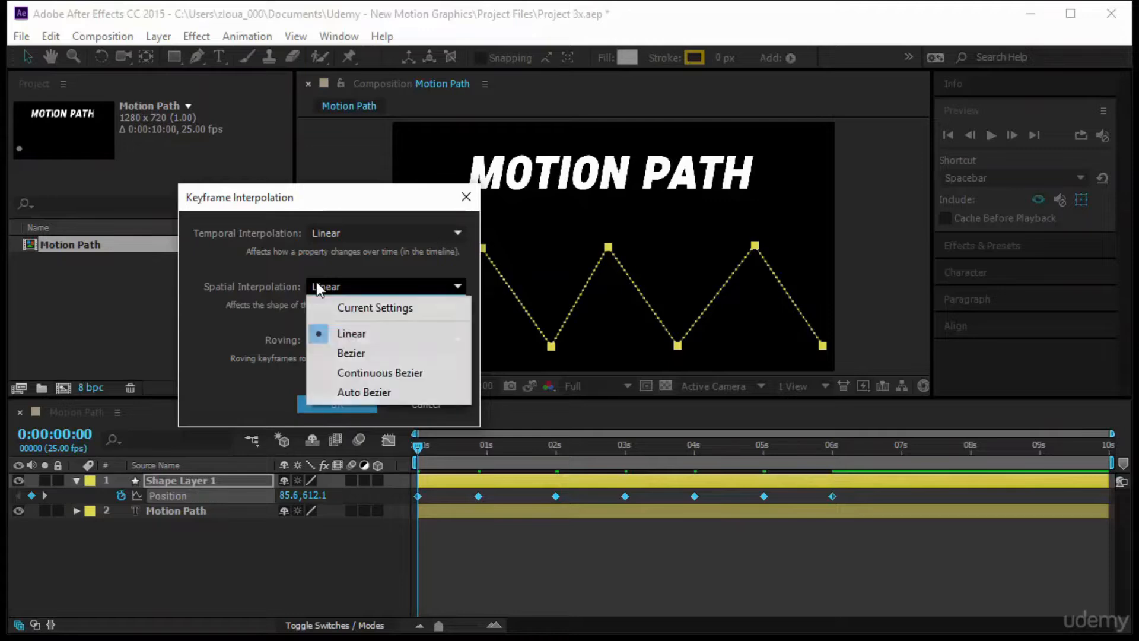
left_click(355, 351)
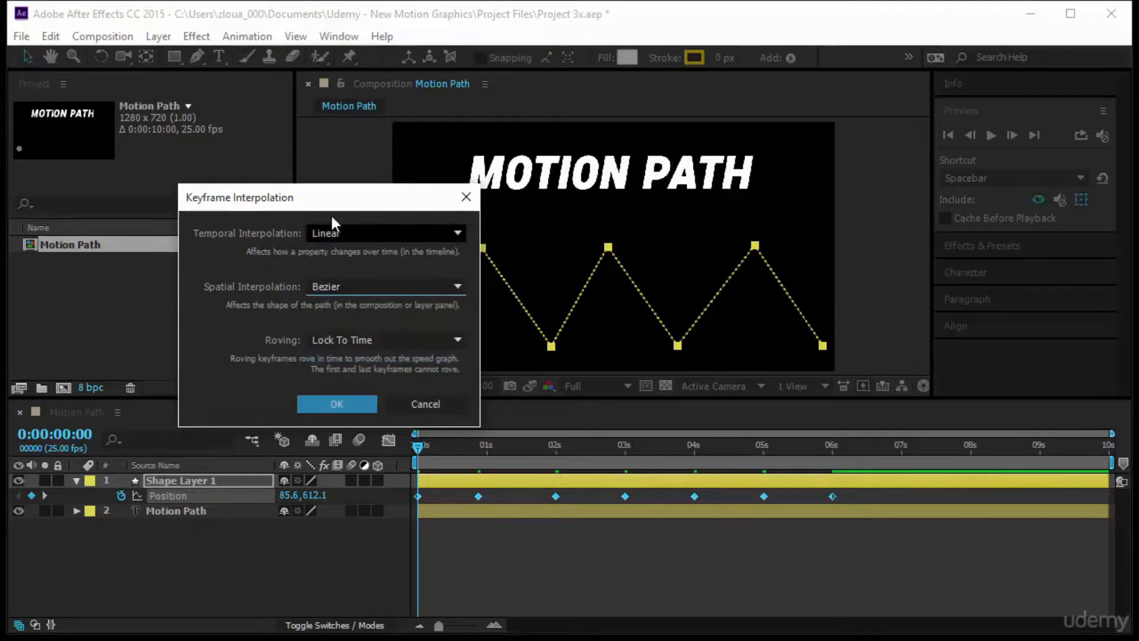
left_click_drag(332, 204, 252, 201)
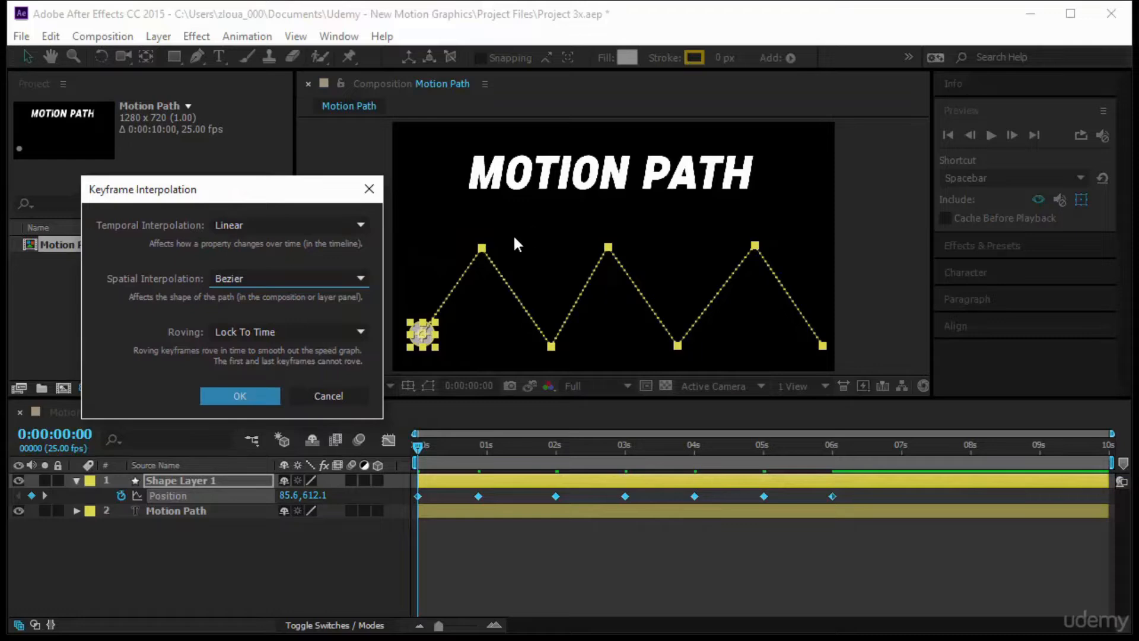
left_click(258, 396)
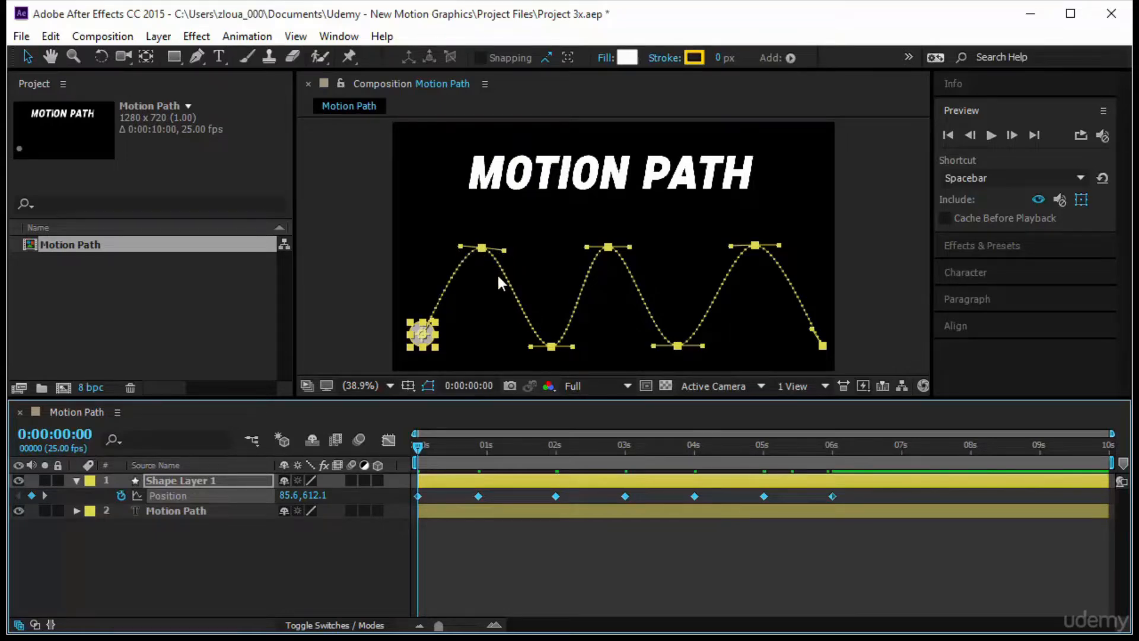
- Reshape the curved motion path by adjusting the Bezier handles at its second, third and fourth points, and preview the motion
left_click(505, 256)
key("ctrl+z")
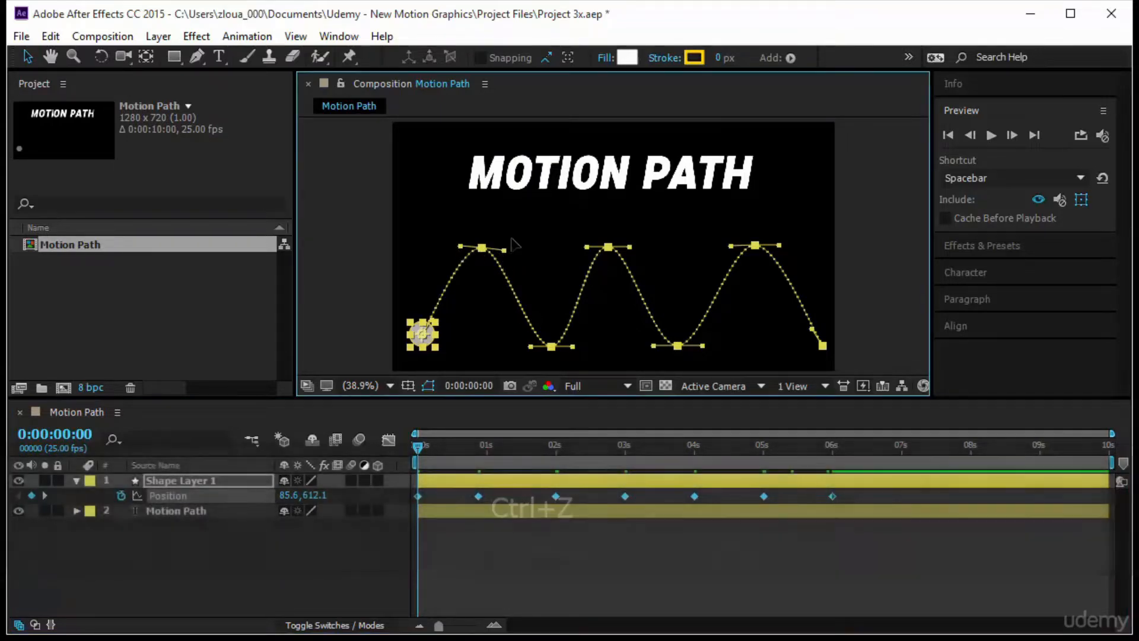
left_click_drag(504, 252, 535, 207)
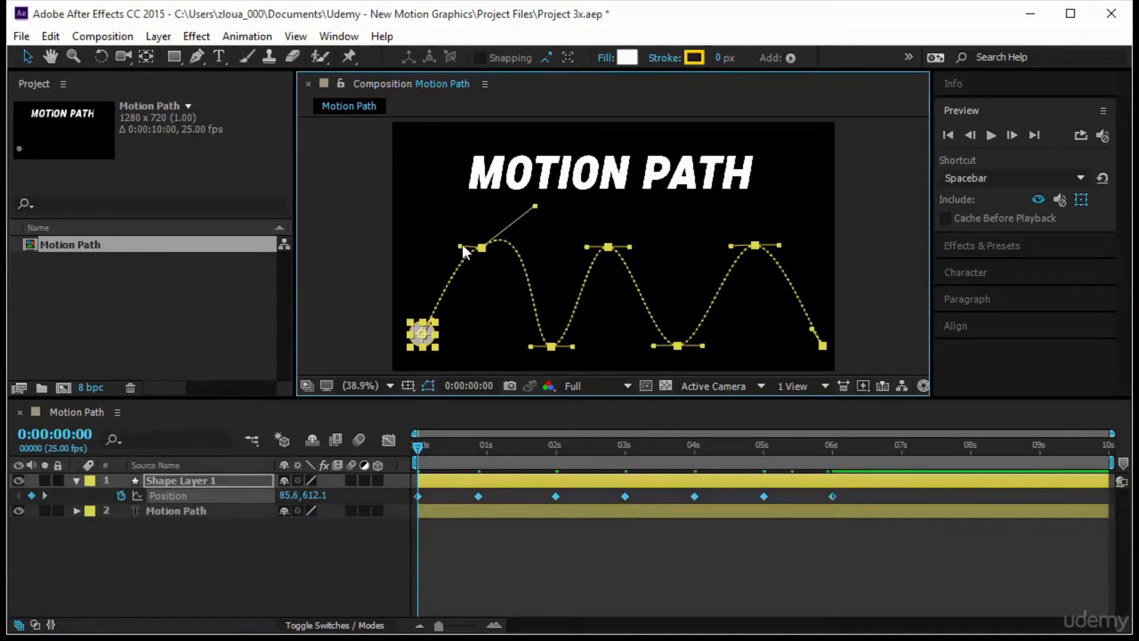
left_click_drag(460, 245, 506, 286)
left_click_drag(573, 346, 619, 307)
left_click_drag(586, 246, 717, 207)
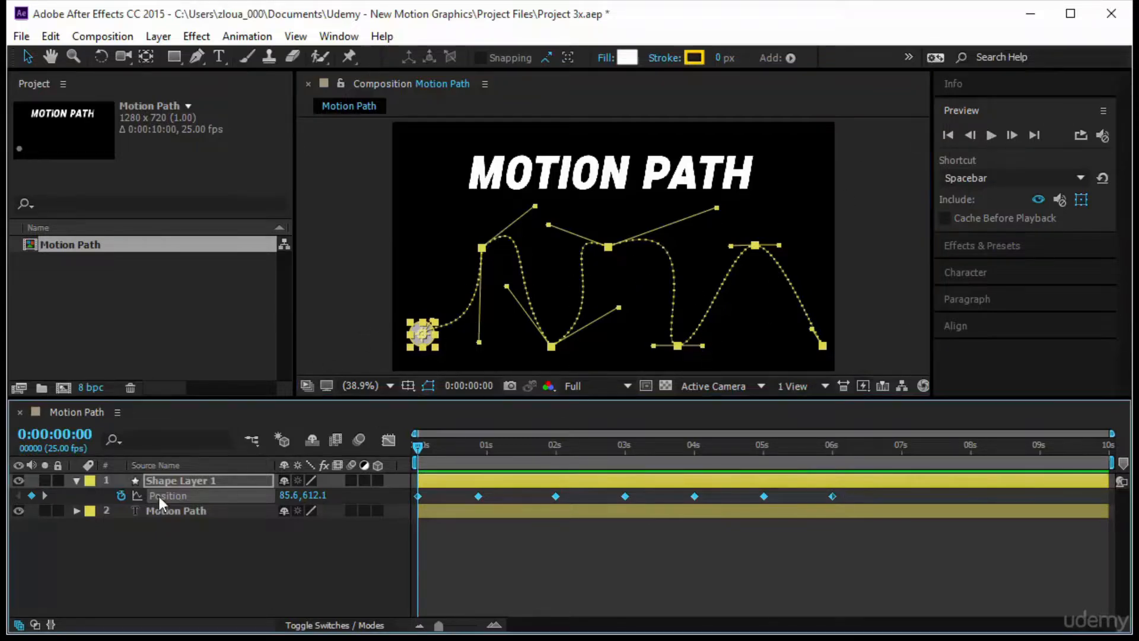
left_click(223, 552)
left_click(991, 135)
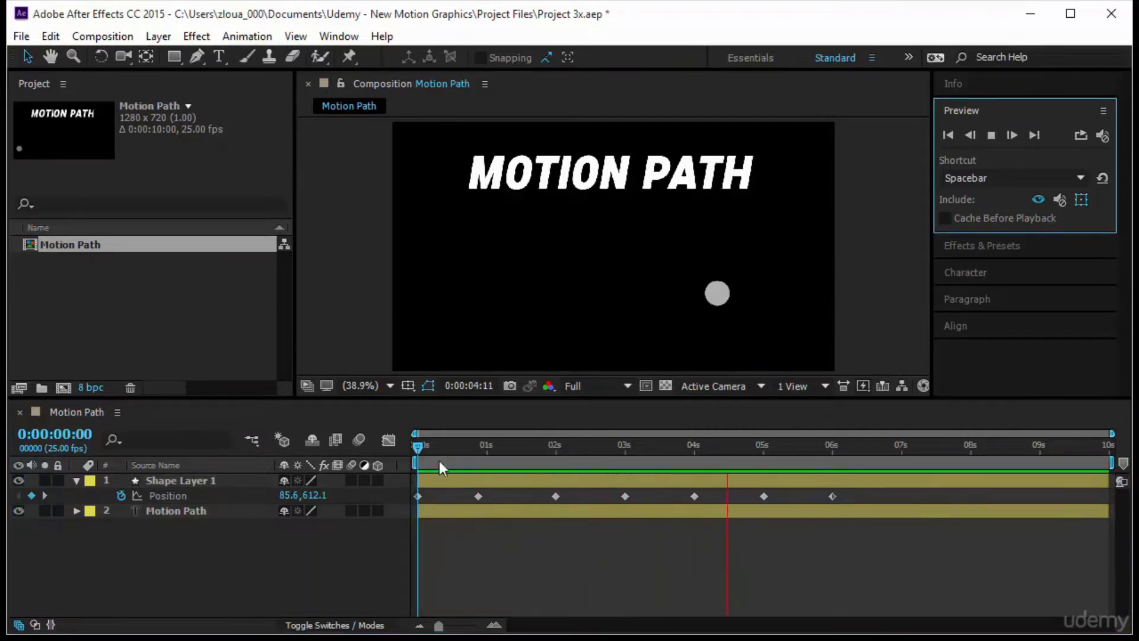
- Select all of Shape Layer 1's Position keyframes, set their Spatial Interpolation to Linear and return the preview to the start
left_click(204, 495)
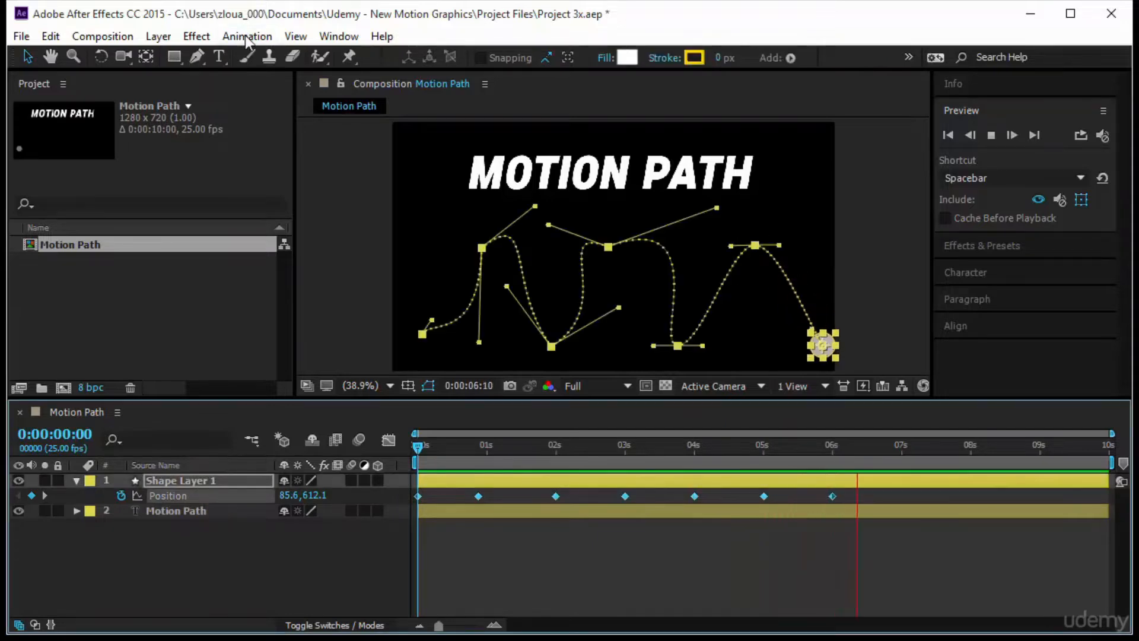
left_click(247, 36)
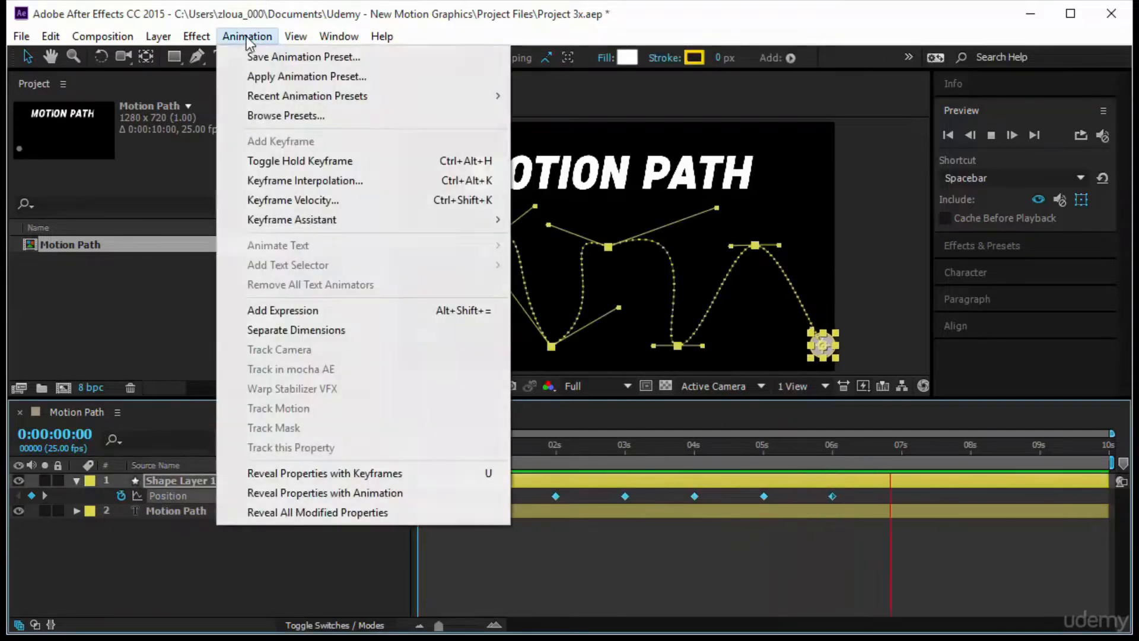
left_click(326, 183)
left_click(273, 278)
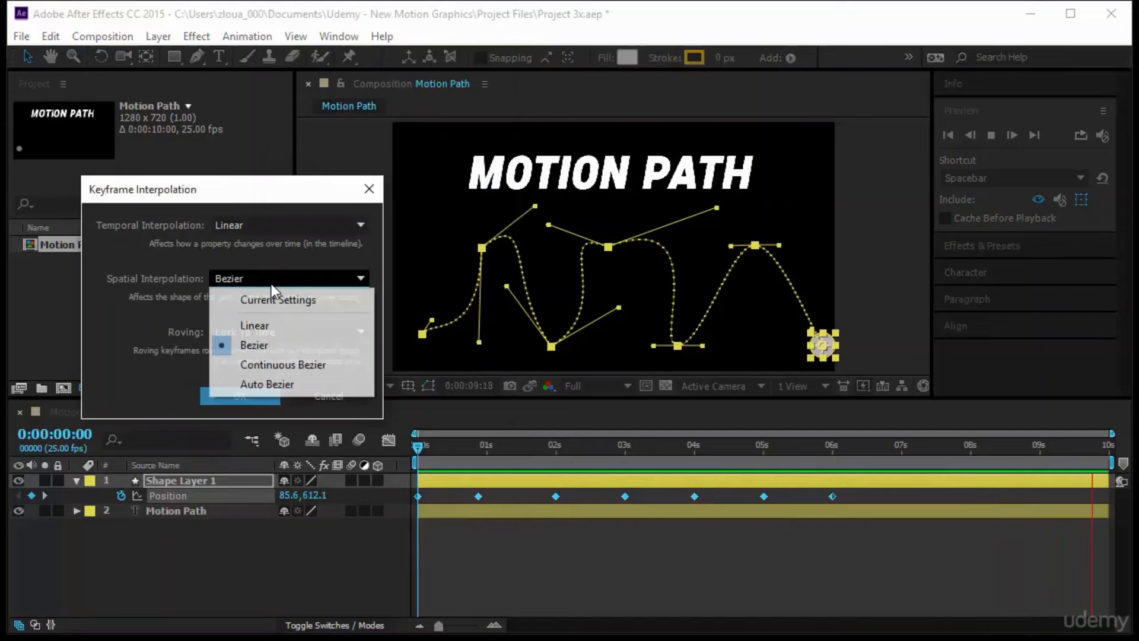
left_click(272, 327)
left_click(250, 389)
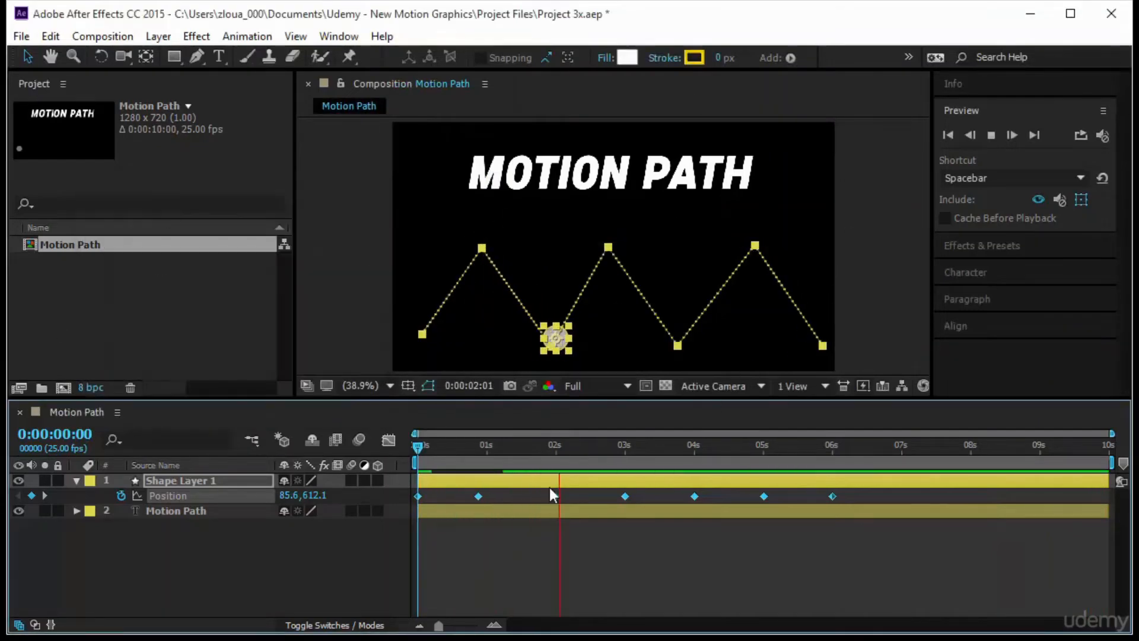
left_click(414, 447)
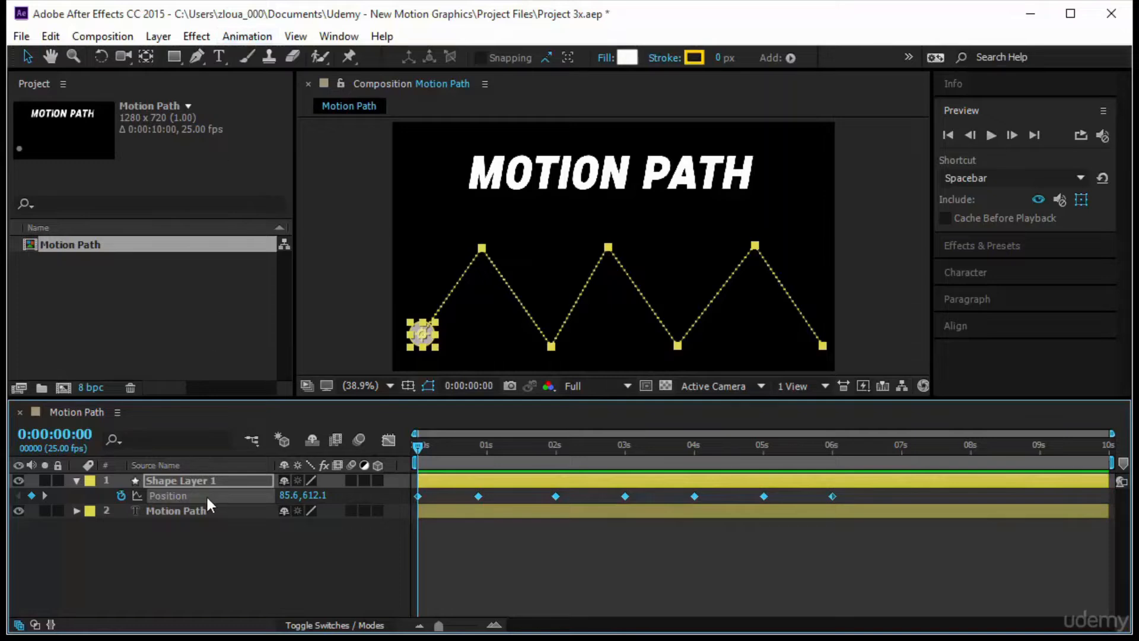
- Set the Spatial Interpolation of all selected Position keyframes to Continuous Bezier
left_click(254, 38)
left_click(296, 189)
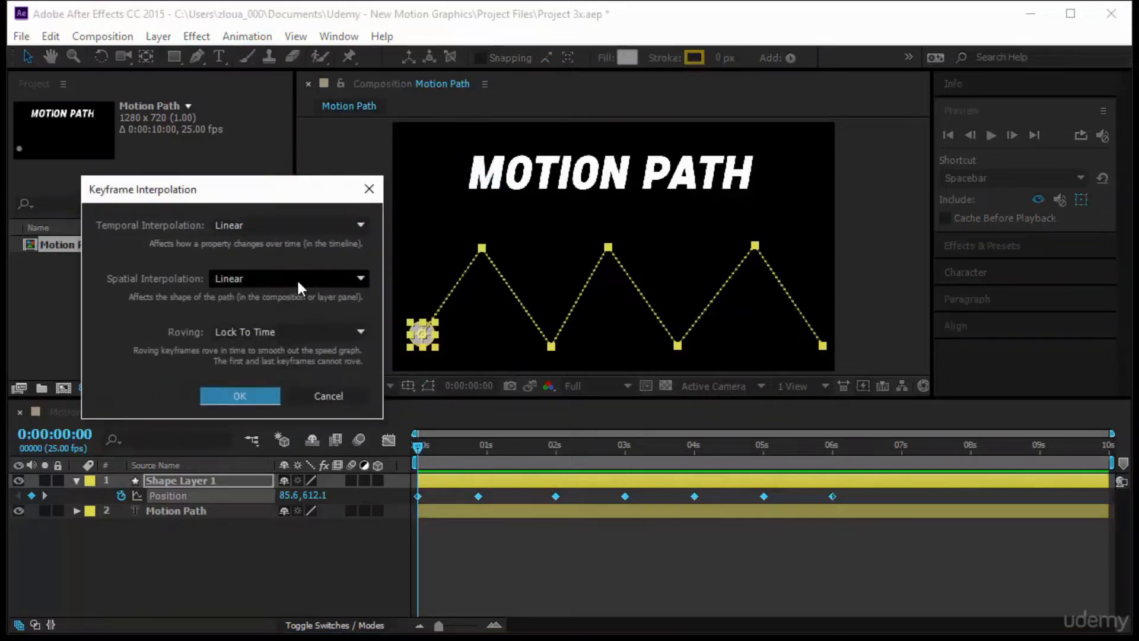
left_click(294, 279)
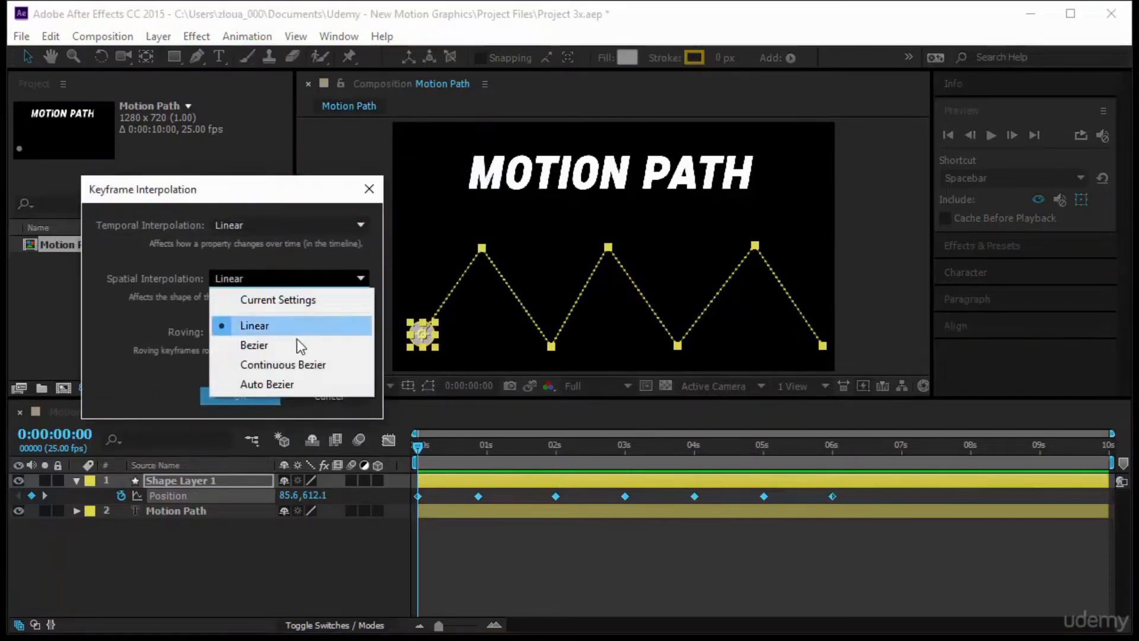
left_click(303, 365)
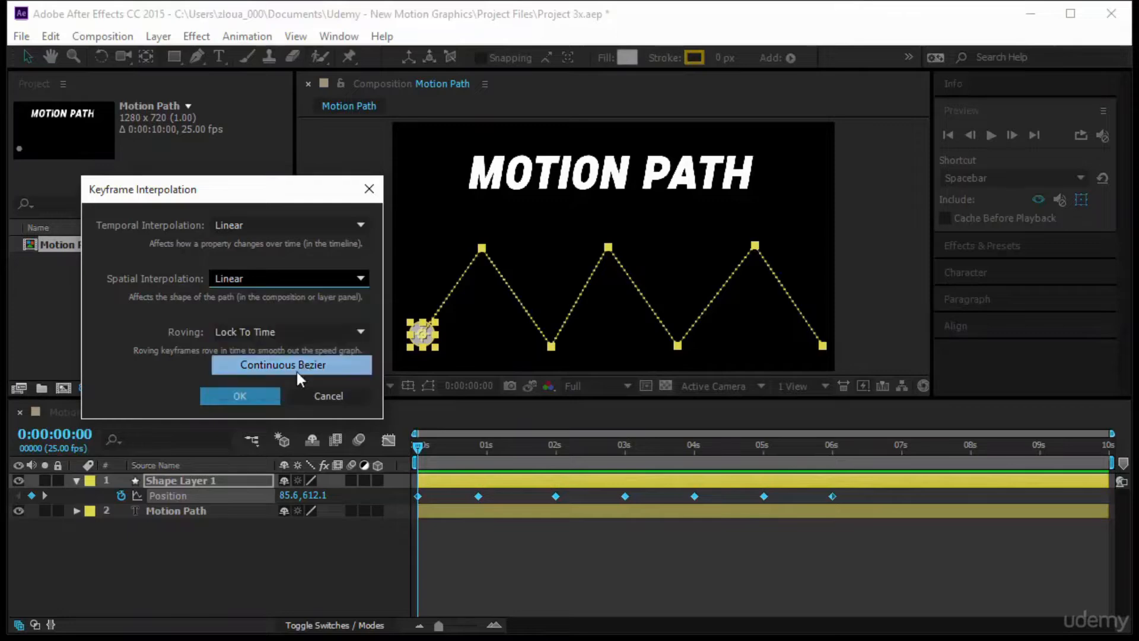
left_click(250, 396)
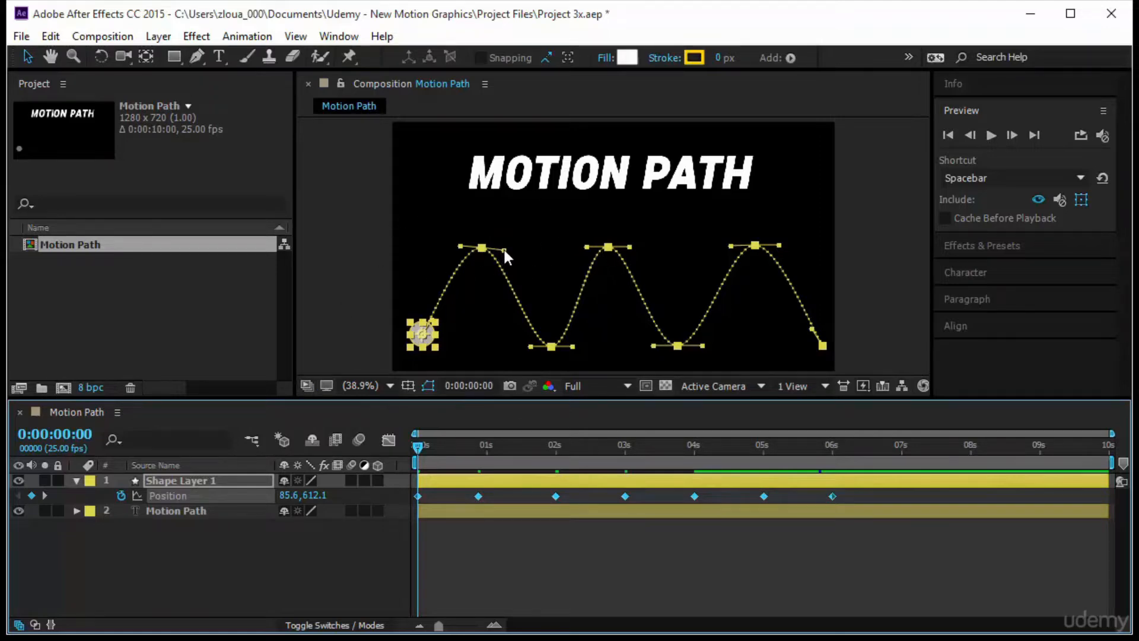
- Reshape the motion path by adjusting the continuous Bezier handles at its second through sixth points, and preview the motion
left_click_drag(505, 250, 481, 324)
left_click_drag(572, 347, 541, 259)
left_click_drag(630, 247, 604, 324)
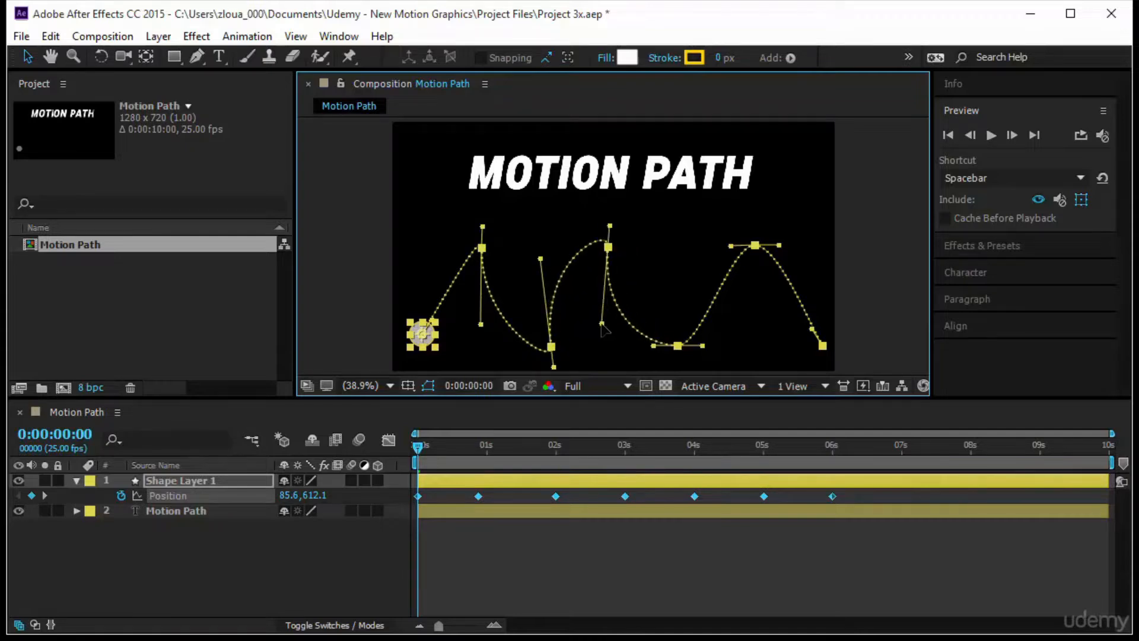
left_click_drag(702, 345, 678, 276)
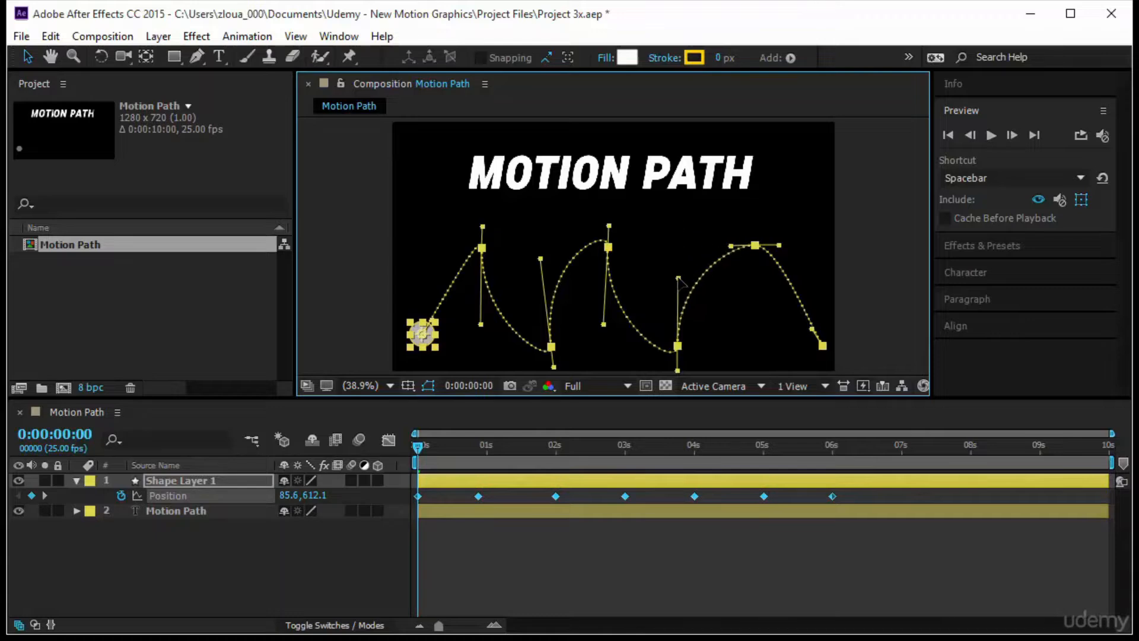
left_click_drag(779, 245, 819, 244)
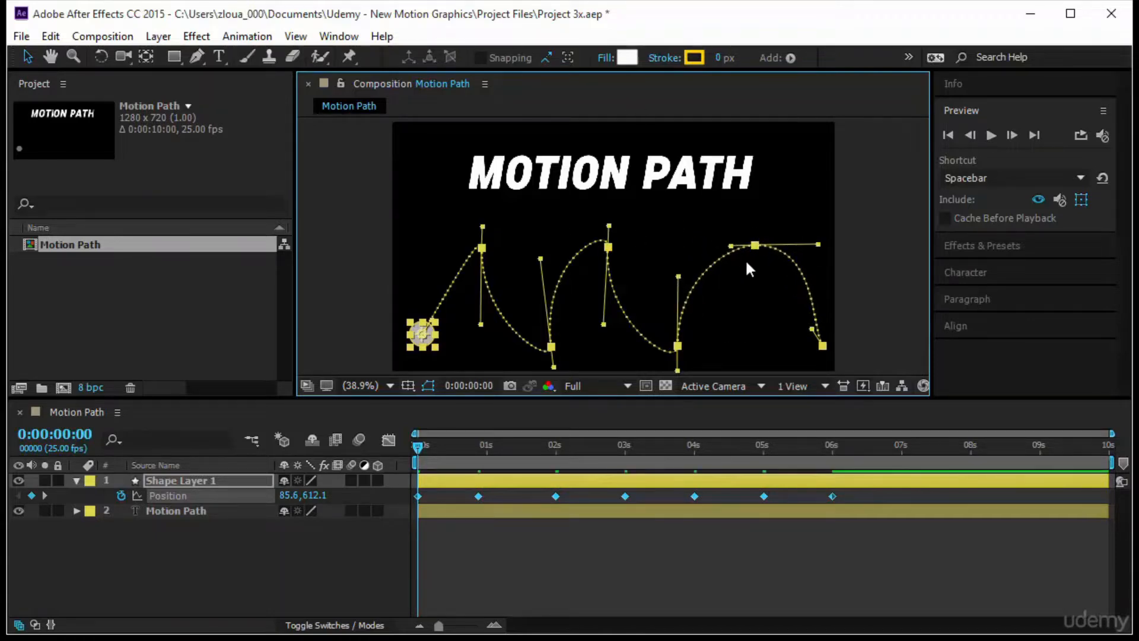
left_click_drag(730, 246, 705, 243)
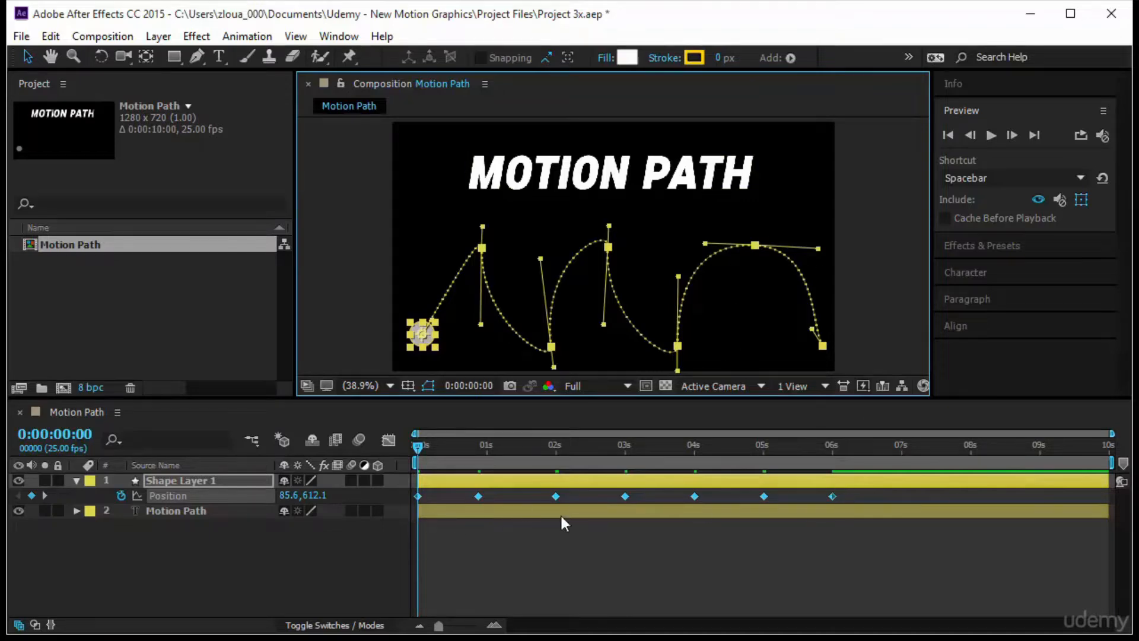
left_click(990, 135)
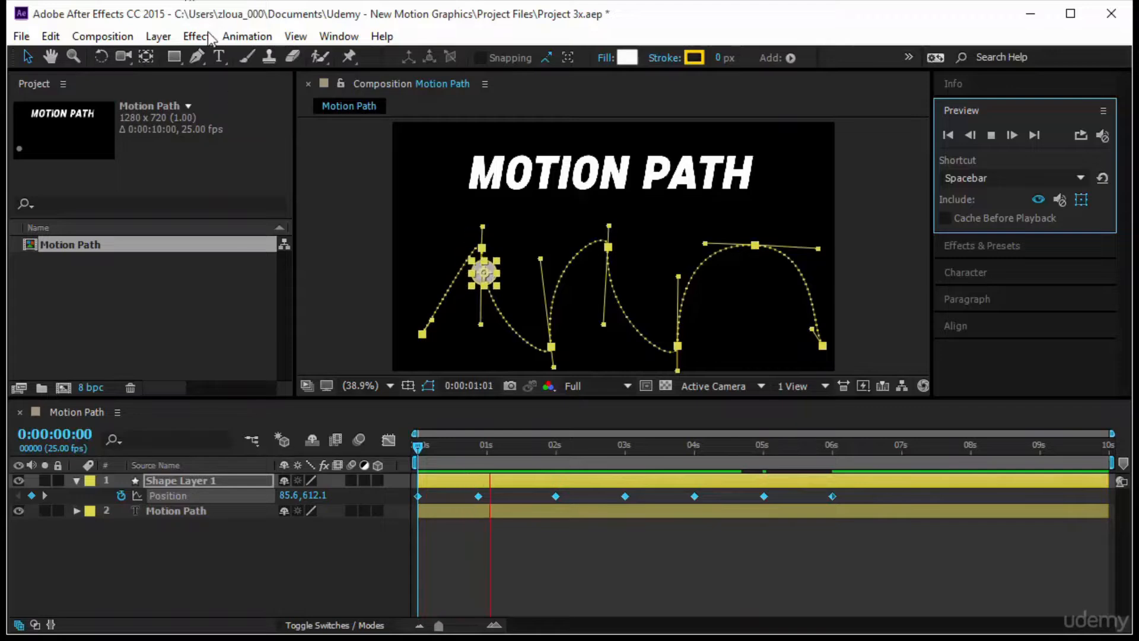
- Set the Spatial Interpolation of the selected Position keyframes back to Linear
left_click(247, 37)
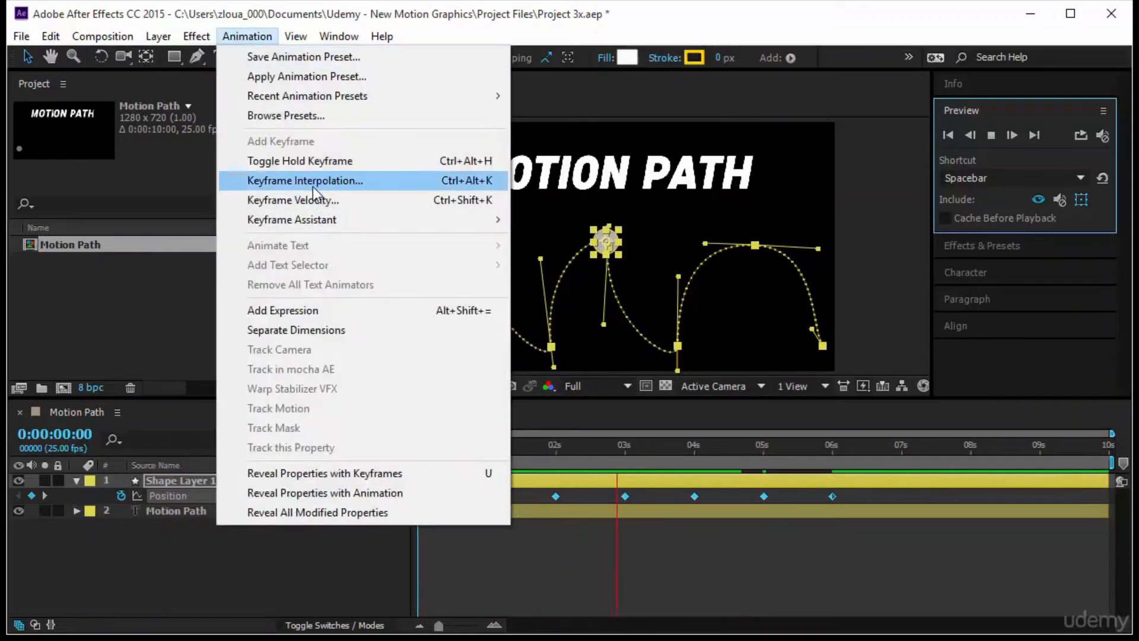
left_click(312, 186)
left_click(251, 279)
left_click(252, 325)
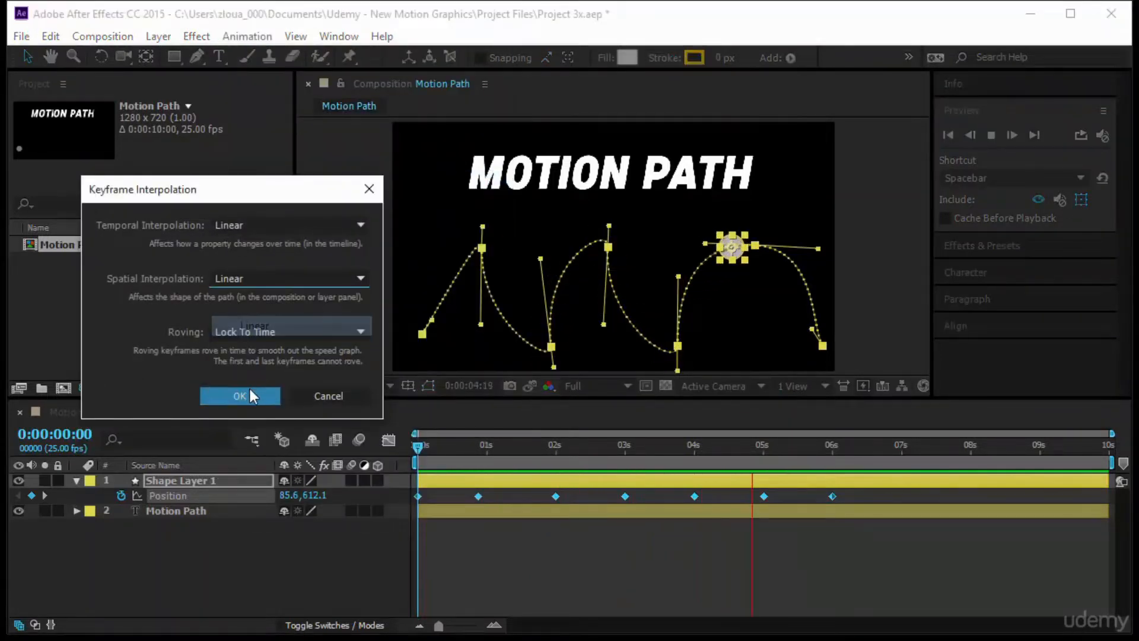
left_click(250, 392)
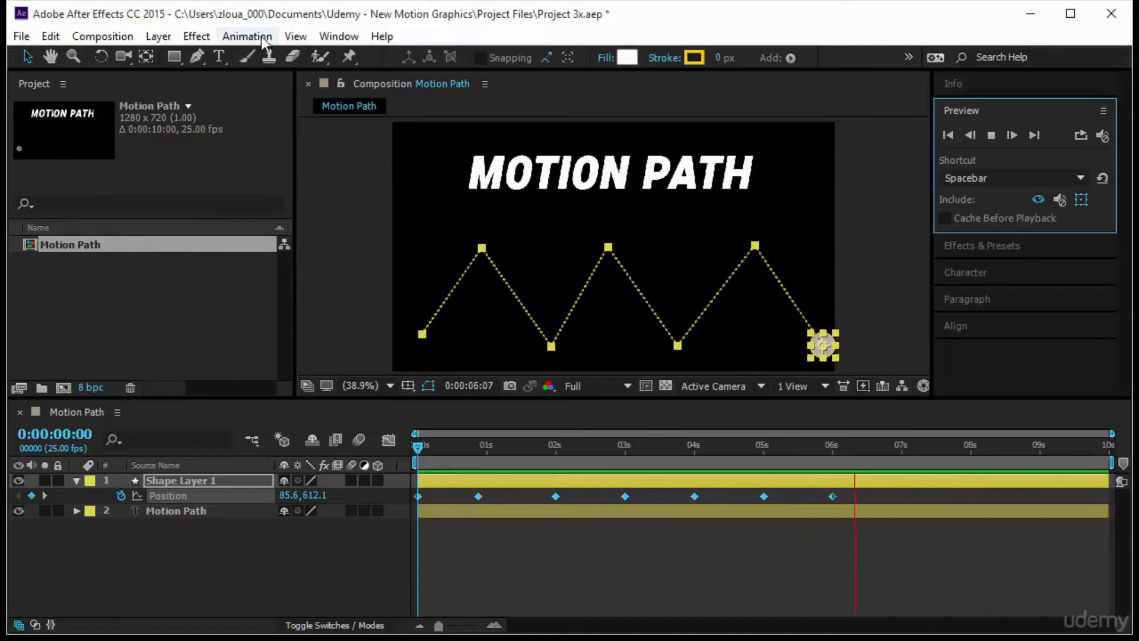
- Set the Spatial Interpolation of all selected Position keyframes to Auto Bezier and stop the preview
left_click(261, 37)
left_click(312, 180)
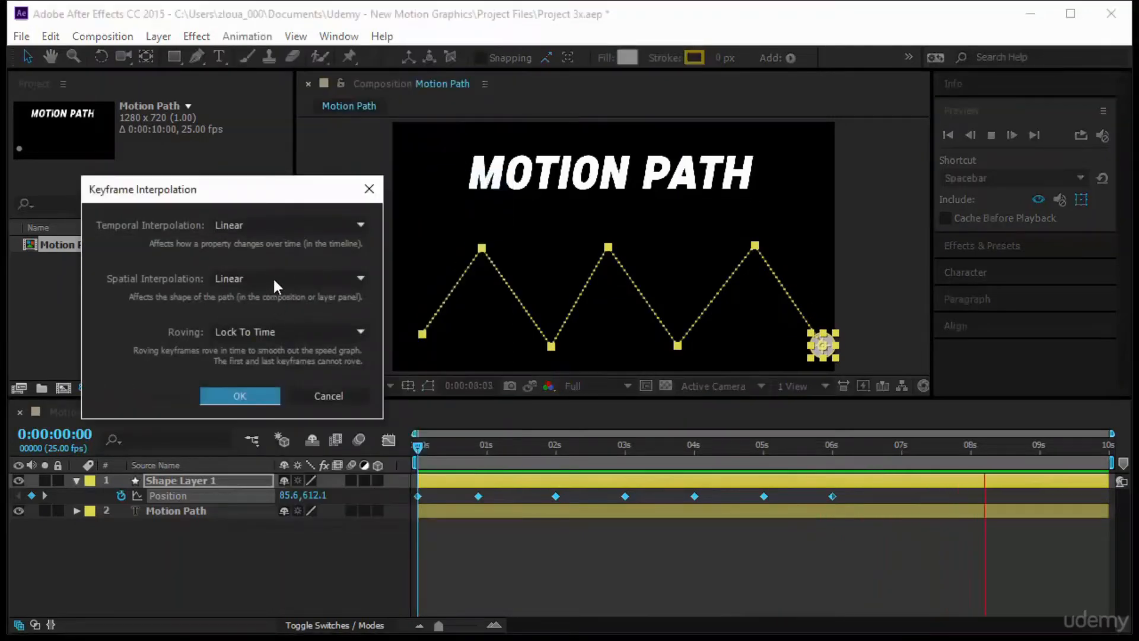
left_click(273, 277)
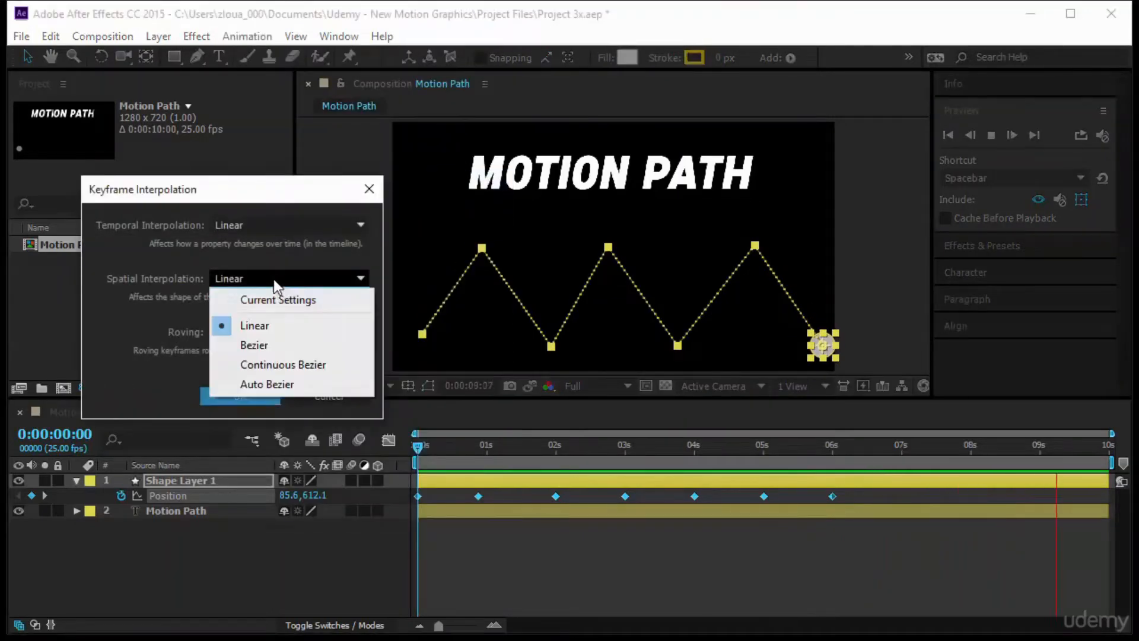
left_click(280, 384)
left_click(248, 397)
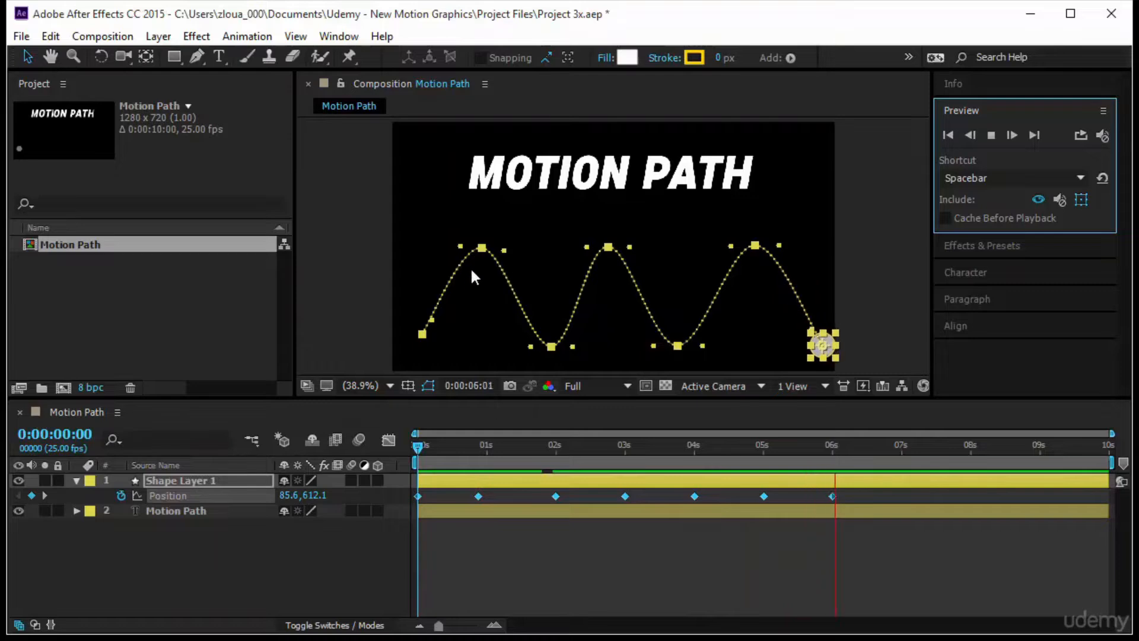
key("space")
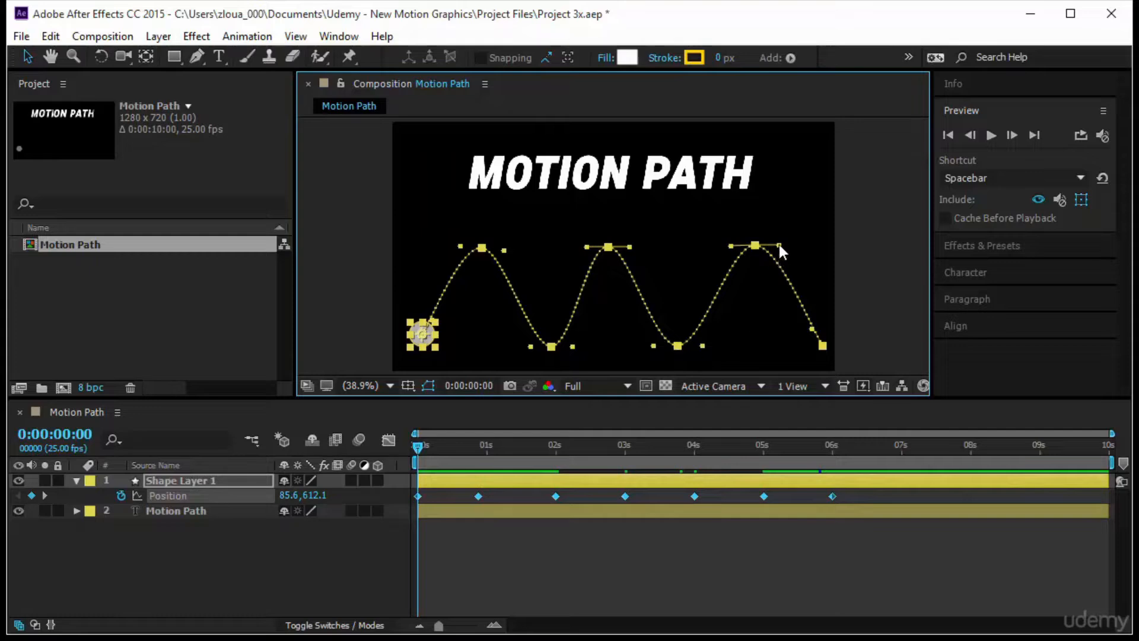
- Adjust the handles at the motion path's sixth and fourth points, and move its second and fourth points up and to the right
left_click_drag(779, 245, 747, 352)
left_click_drag(630, 246, 661, 265)
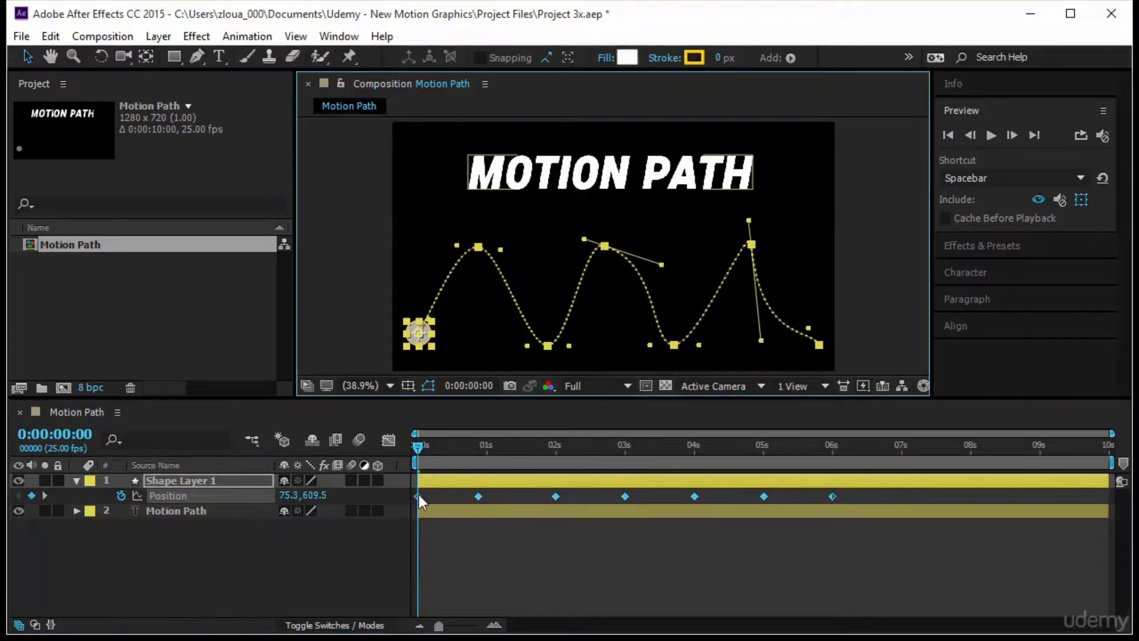
left_click_drag(407, 500, 430, 475)
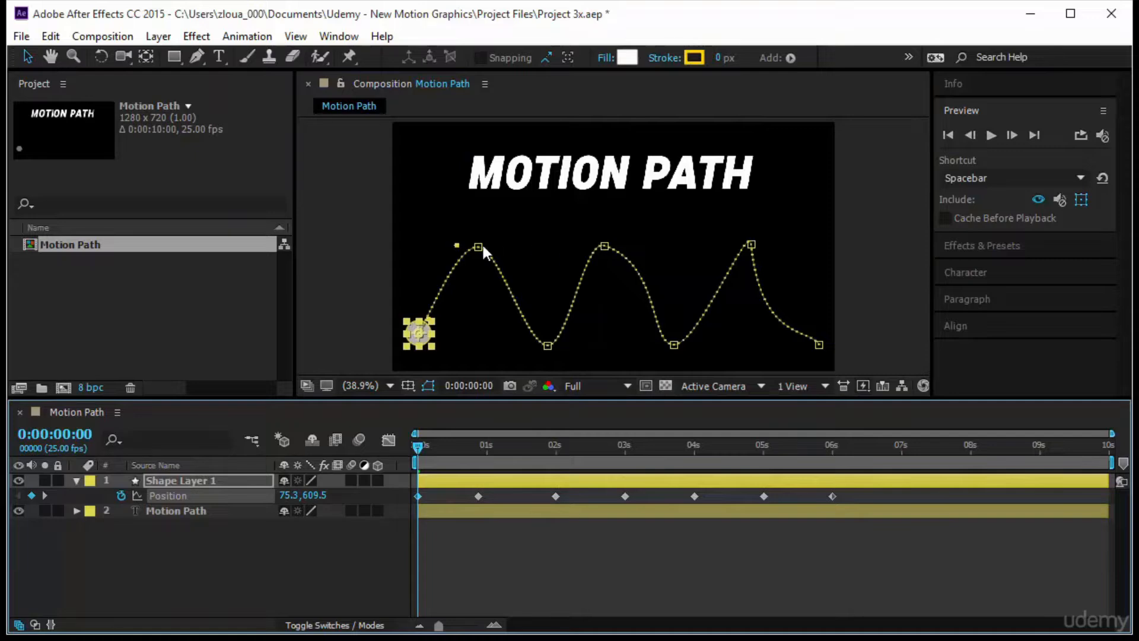
left_click_drag(479, 246, 529, 206)
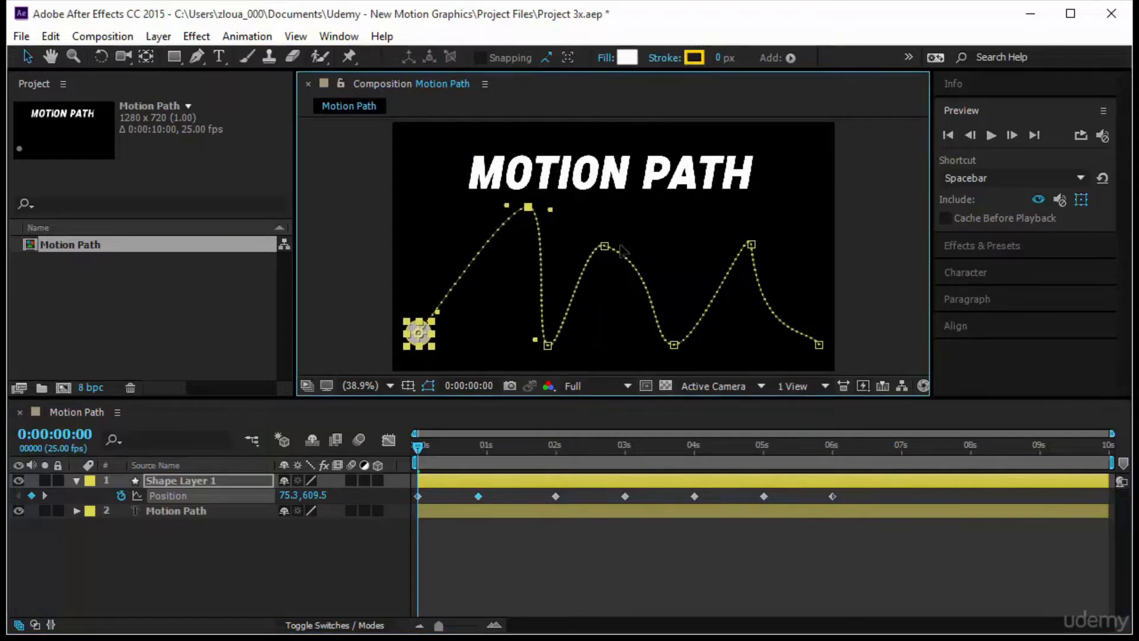
left_click_drag(604, 246, 658, 229)
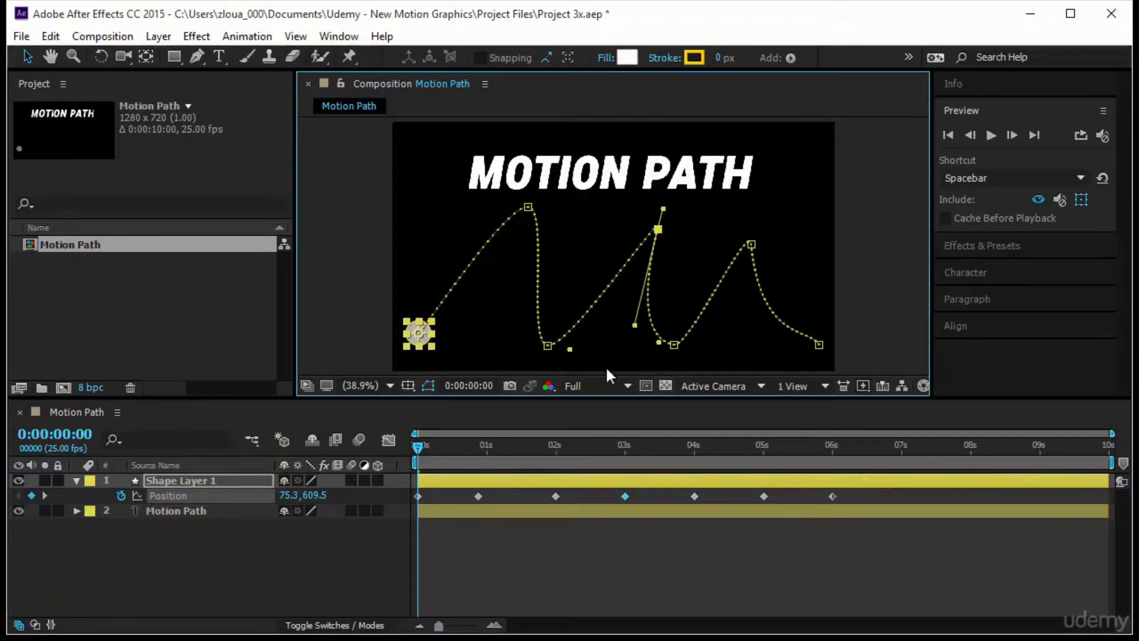
left_click(419, 337)
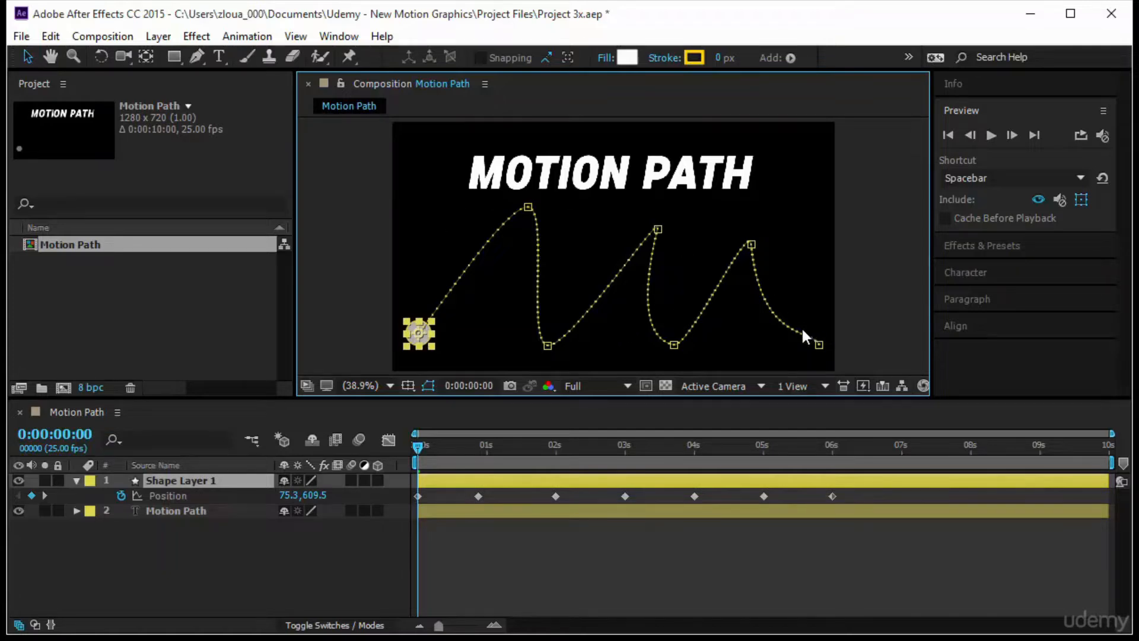
- Delete the Position keyframes from 3 to 6 seconds and move the path's last point toward the composition's lower-right corner
left_click_drag(845, 494, 604, 504)
key("Delete")
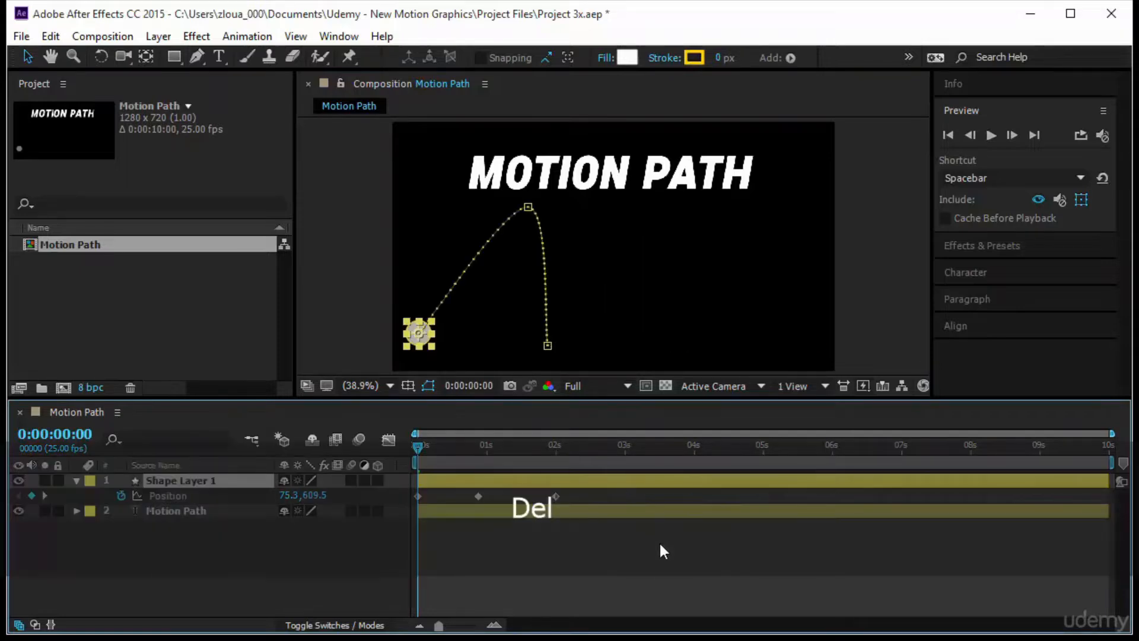
left_click_drag(546, 345, 800, 348)
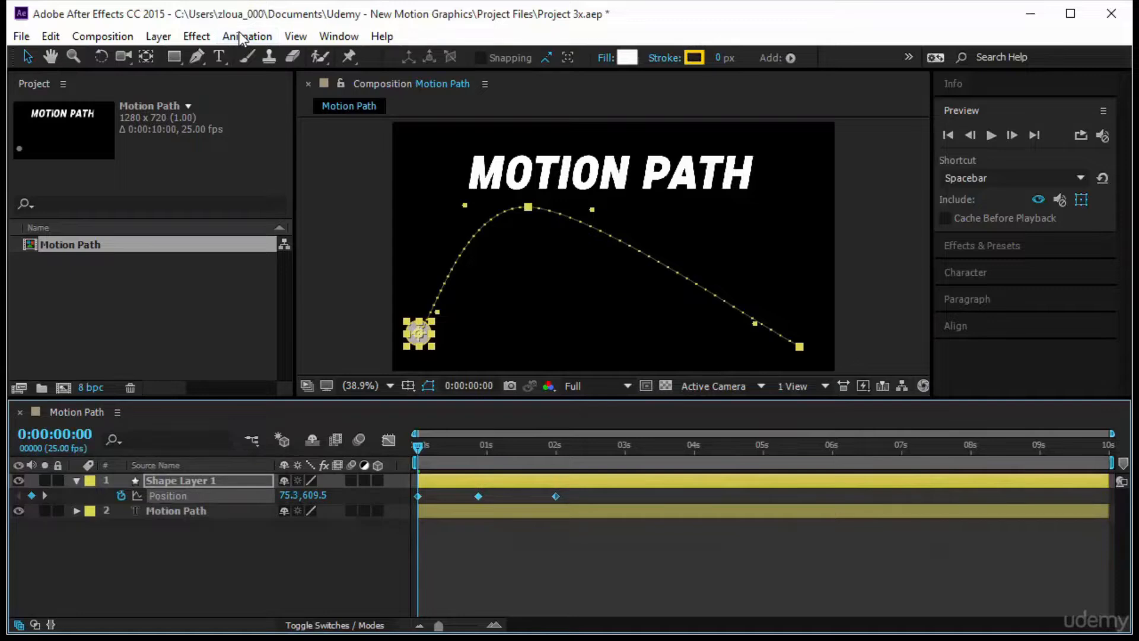
- Set the Spatial Interpolation of the three remaining Position keyframes to Continuous Bezier
left_click(247, 36)
left_click(315, 178)
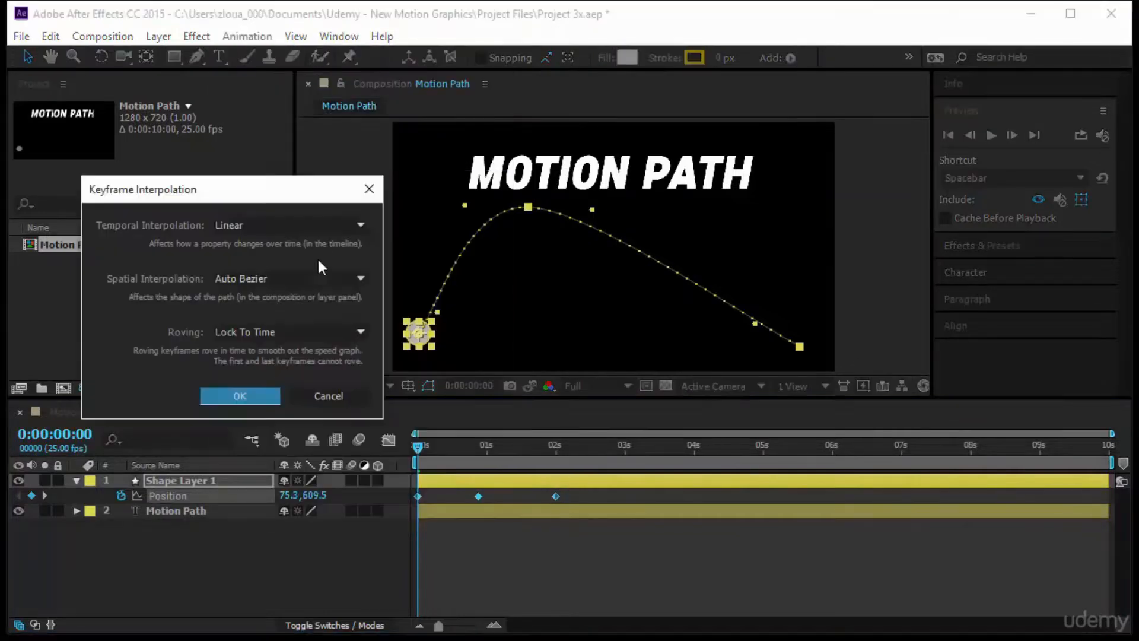
left_click(298, 278)
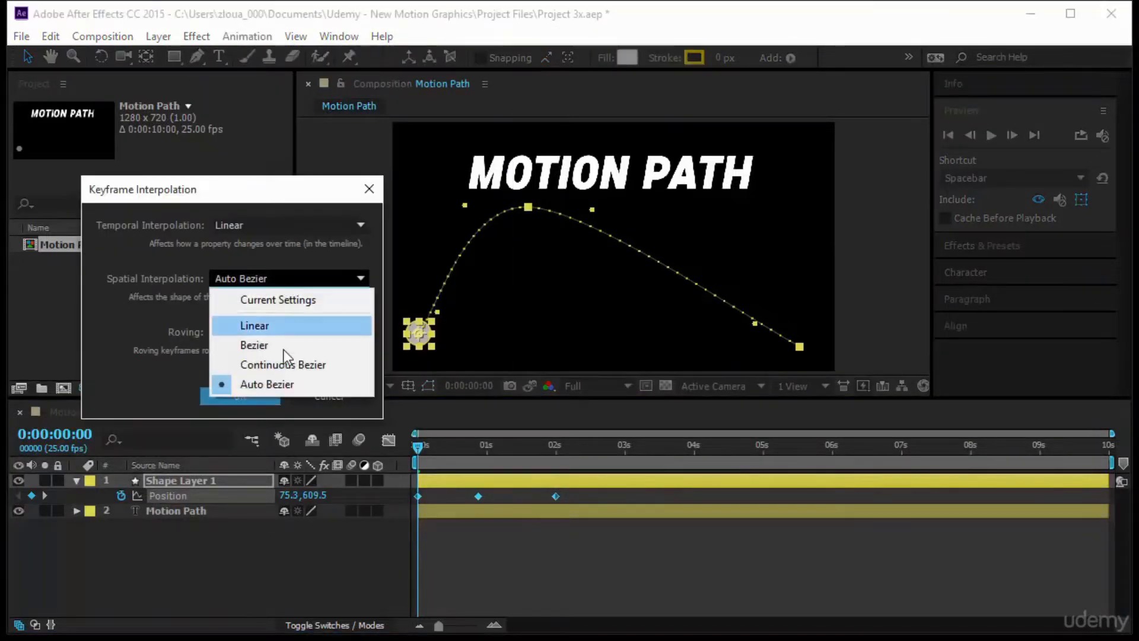
left_click(283, 364)
left_click(252, 395)
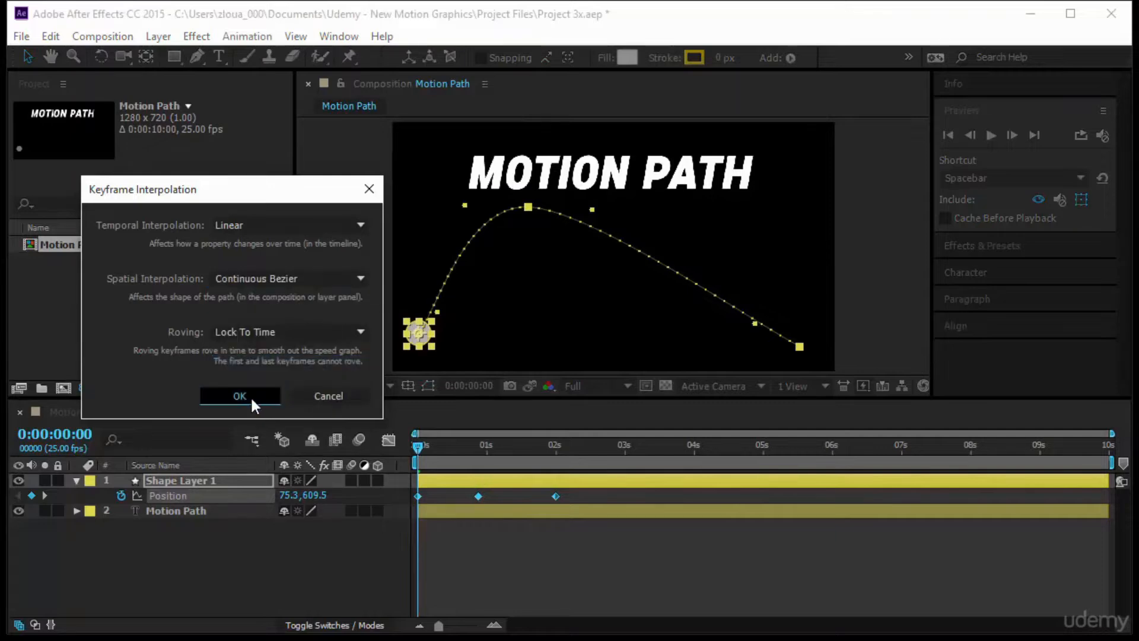
- Pull the middle point's outgoing handle steeply down and lengthen the last point's handle to form a sweeping curve
left_click_drag(592, 209, 577, 360)
left_click_drag(755, 323, 667, 350)
left_click_drag(576, 361, 538, 357)
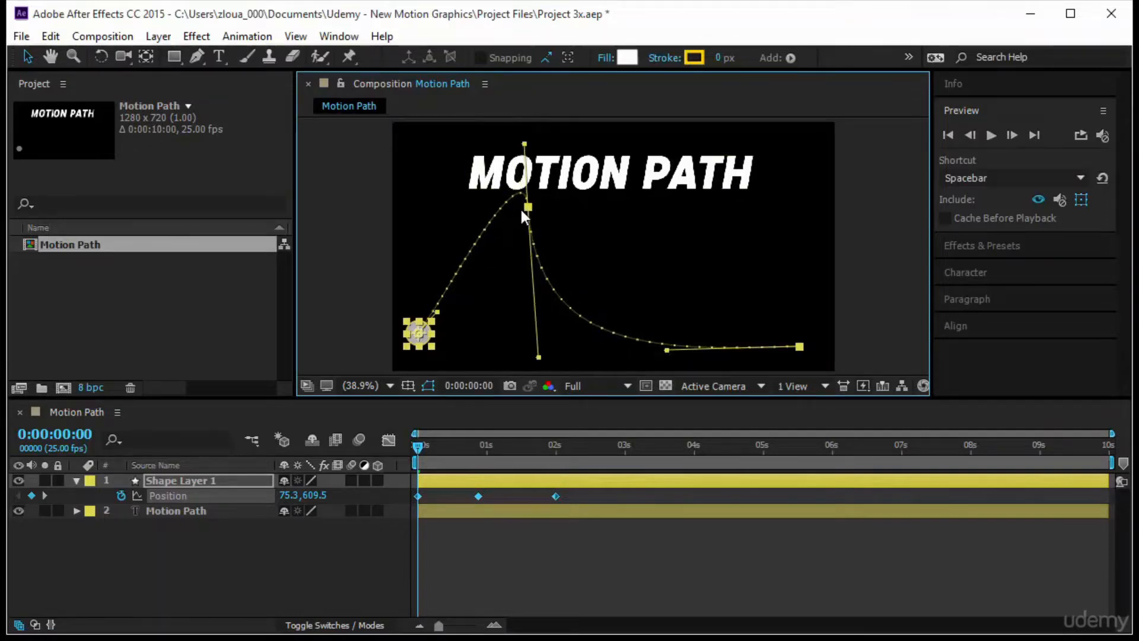
- Shift the path's start to about 106, 617, lower its middle point while tilting that point's handles, and deselect the layer
left_click_drag(528, 207, 518, 237)
left_click(559, 214)
left_click(444, 322)
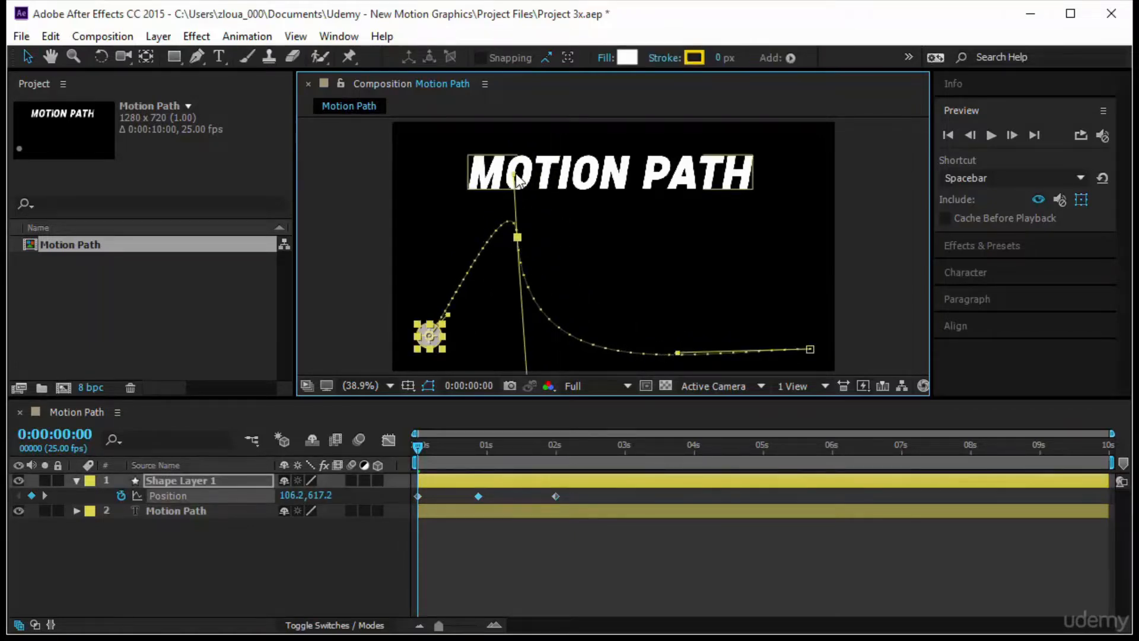
left_click_drag(515, 177, 478, 187)
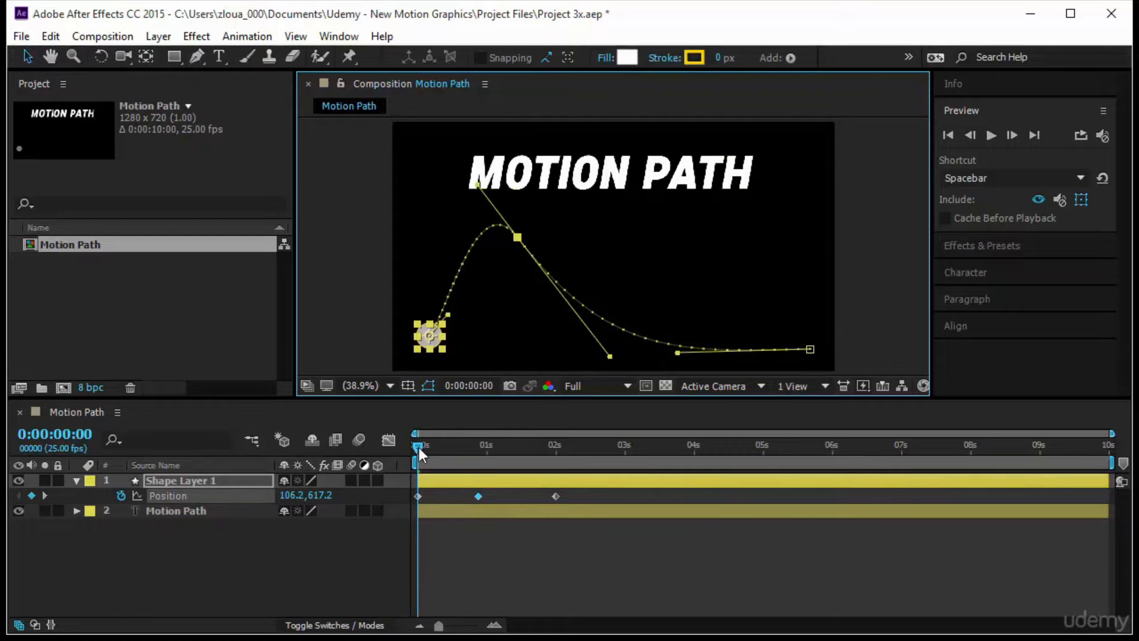
left_click(480, 523)
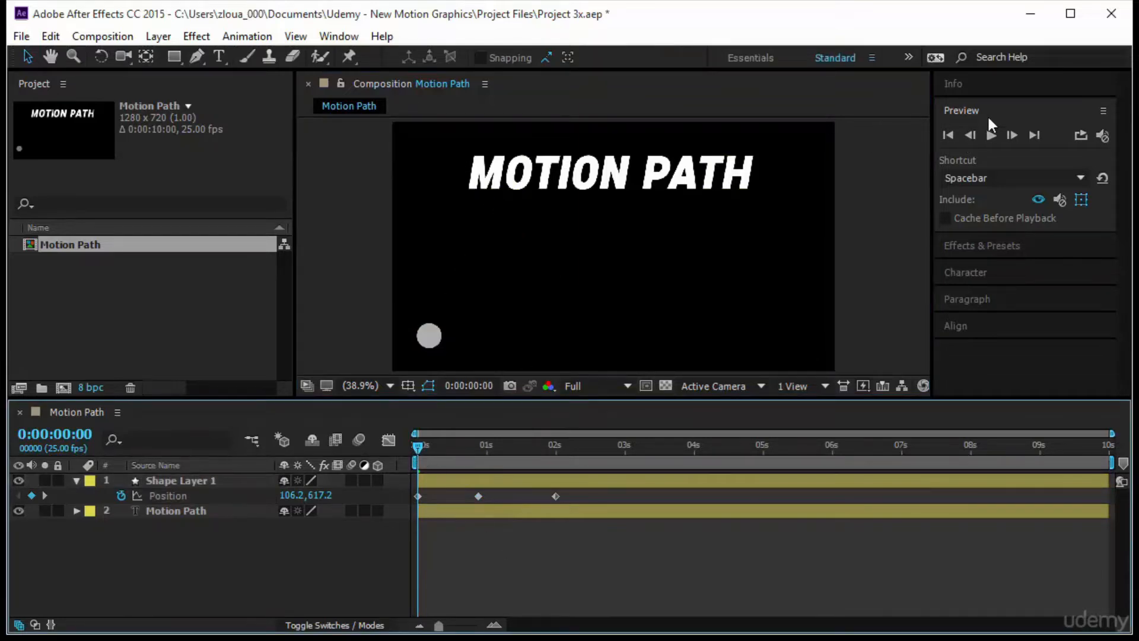
- Play the composition from the start to preview the circle's curved motion, and stop playback
left_click(991, 135)
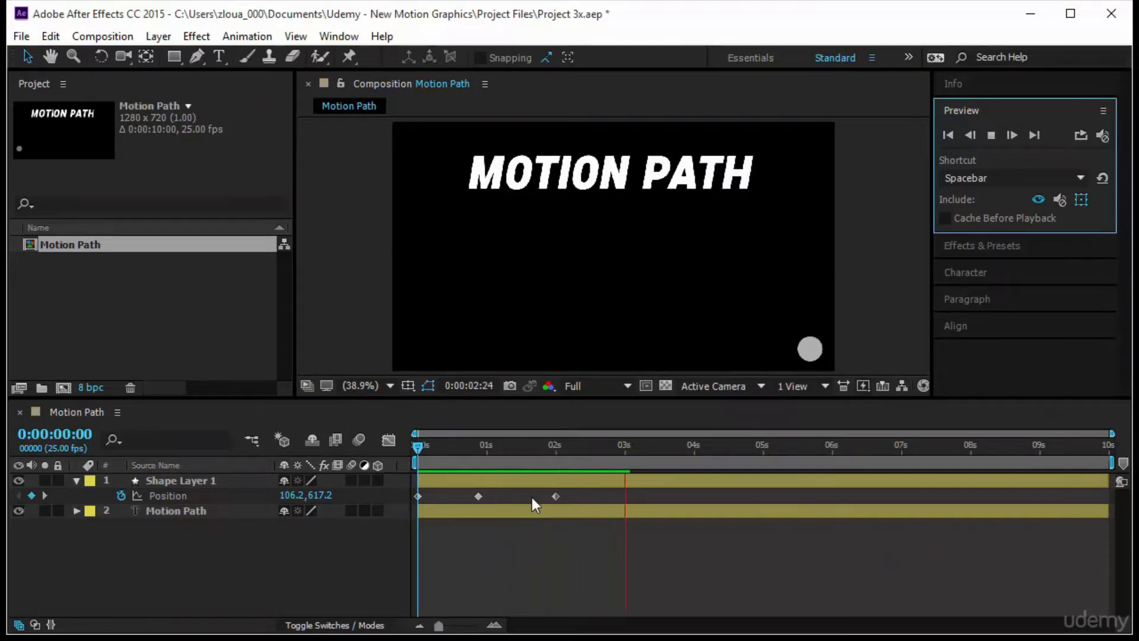
left_click(411, 450)
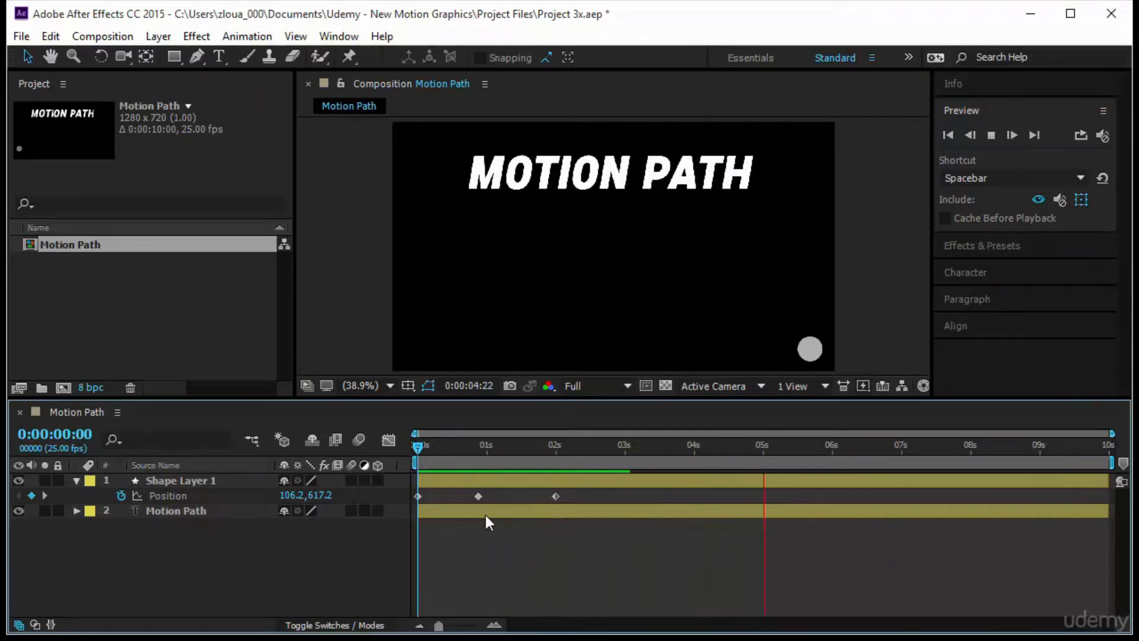
key("space")
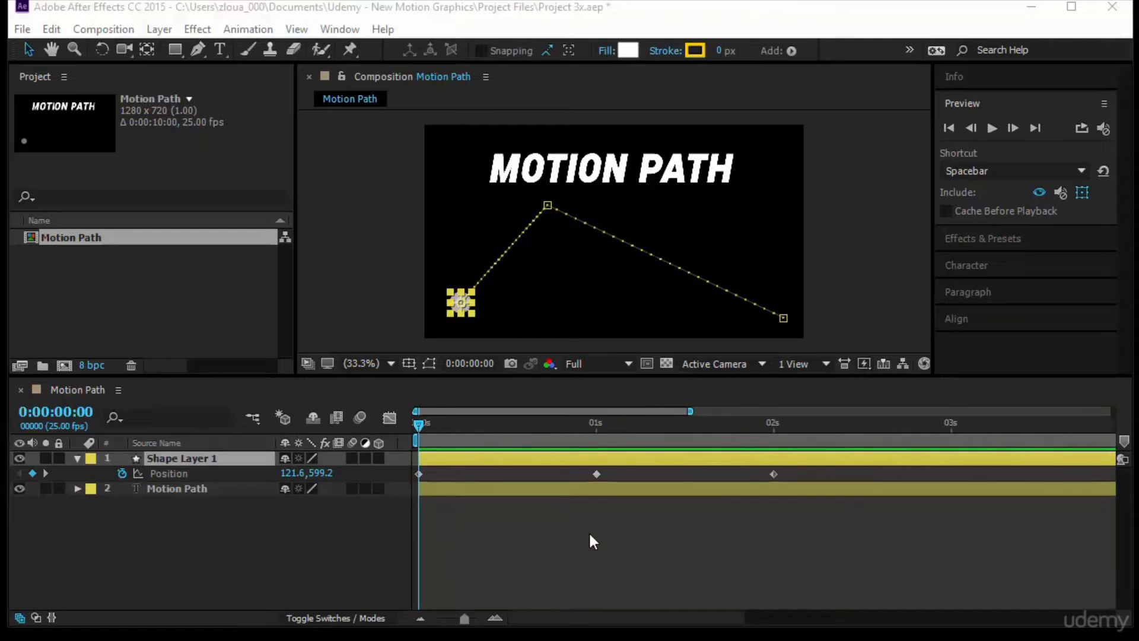
- Examine the speed graph of the circle's Position keyframes, return to the layer bars and deselect the layer
left_click(390, 417)
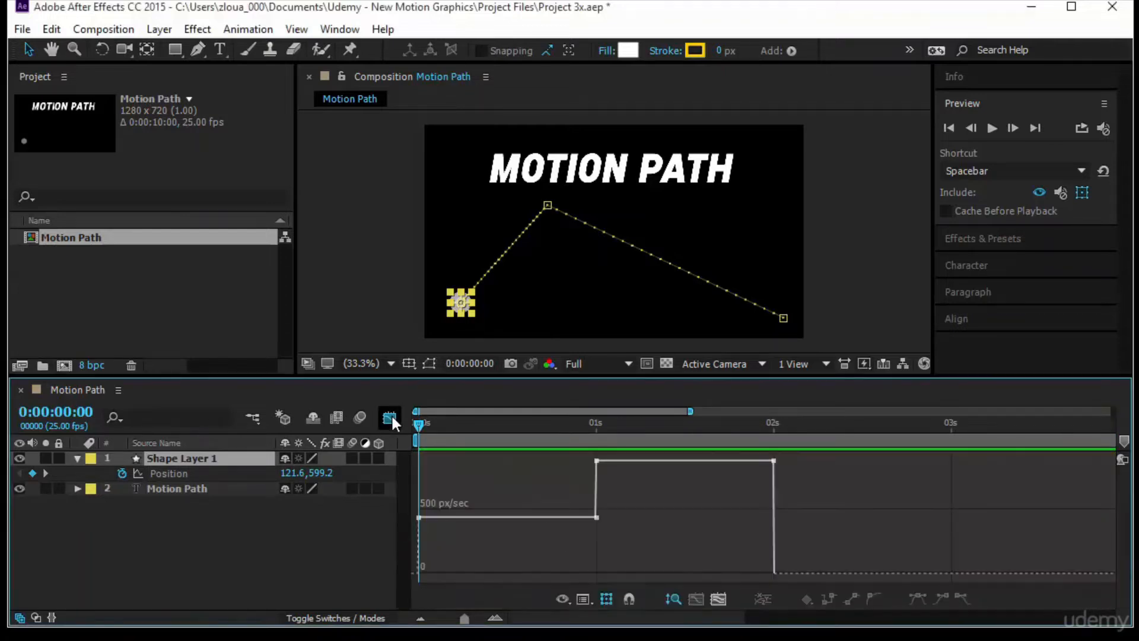
left_click(197, 474)
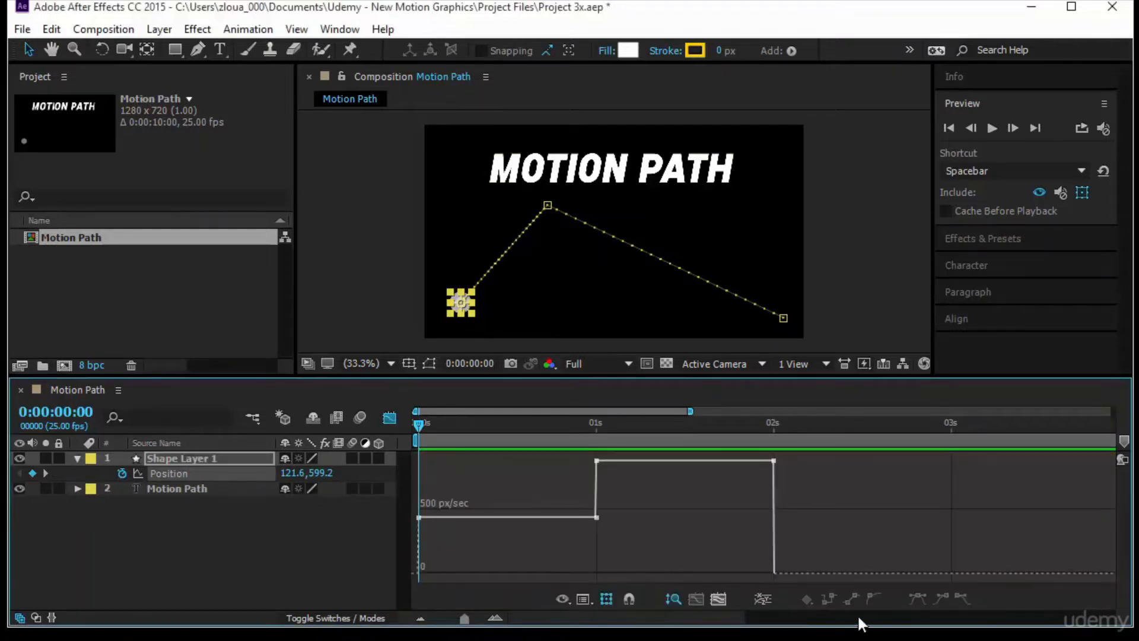
left_click(184, 471)
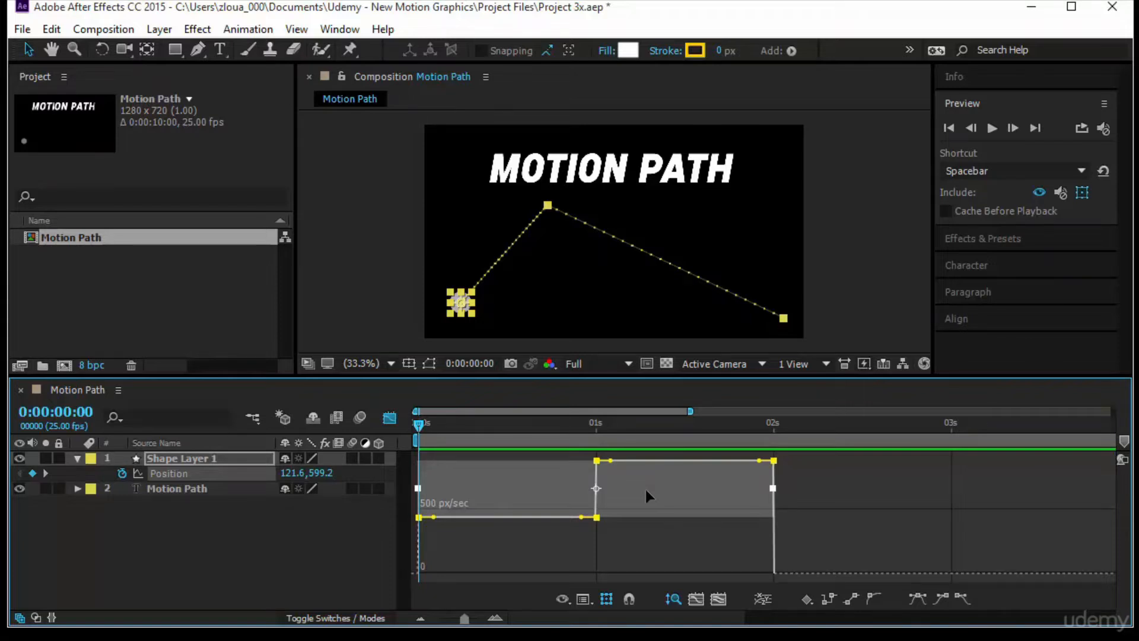
left_click(388, 419)
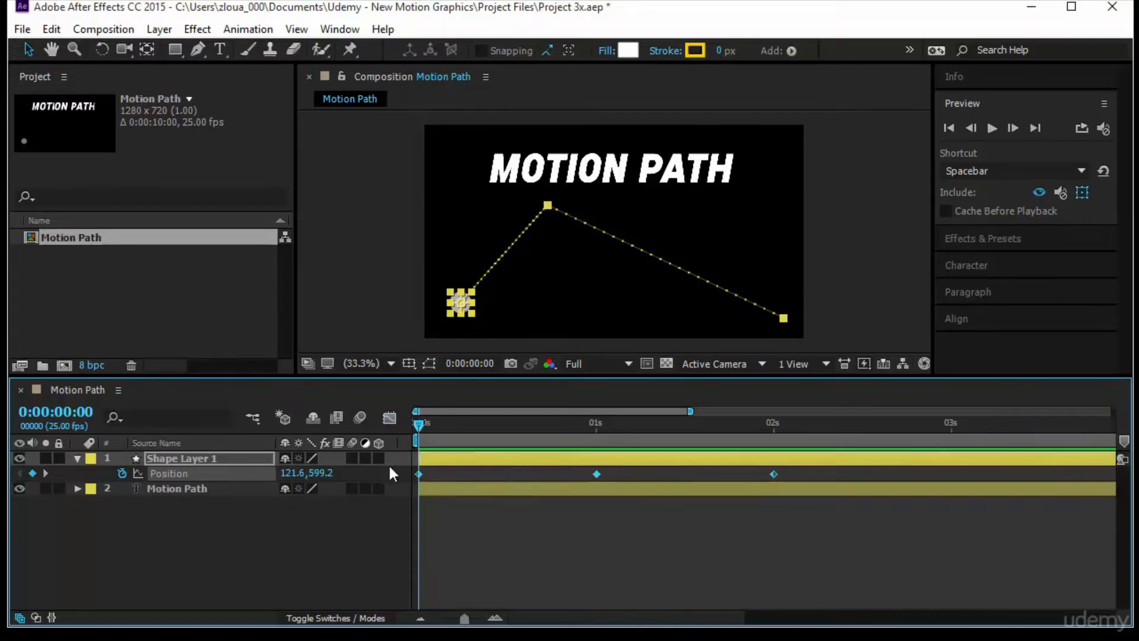
left_click(483, 528)
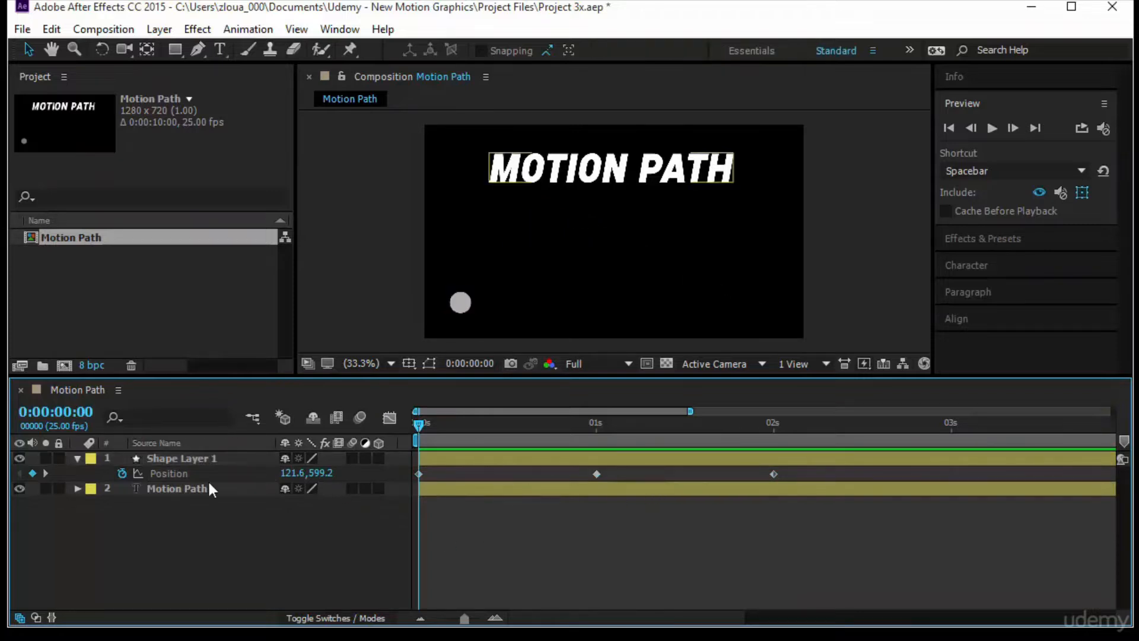
- Apply Easy Ease to all three Position keyframes of Shape Layer 1
left_click(182, 471)
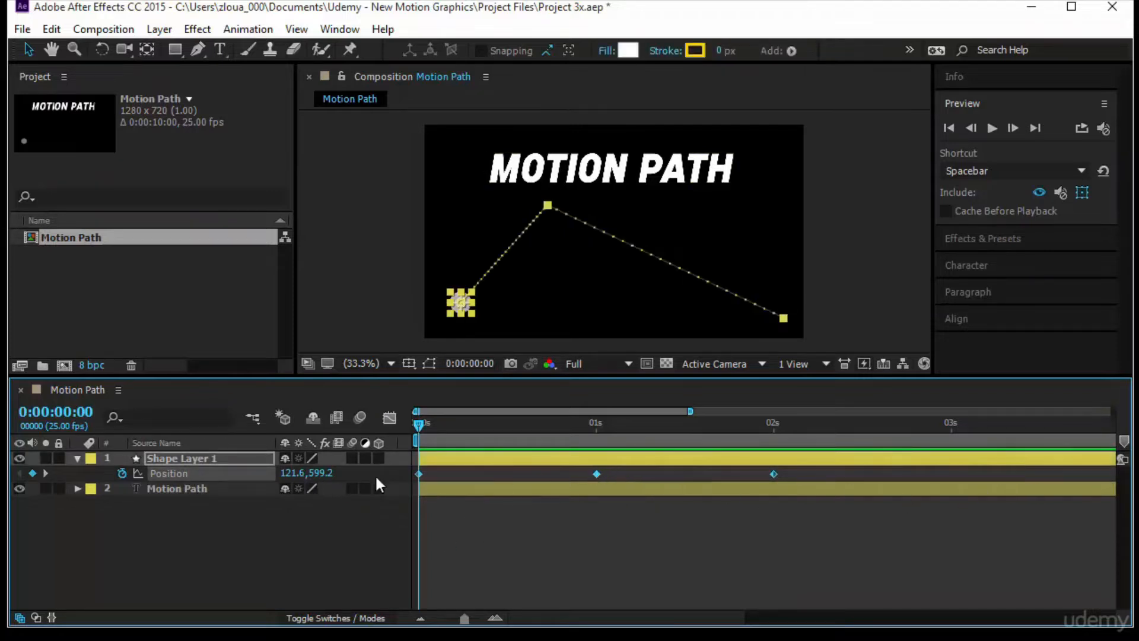
right_click(596, 474)
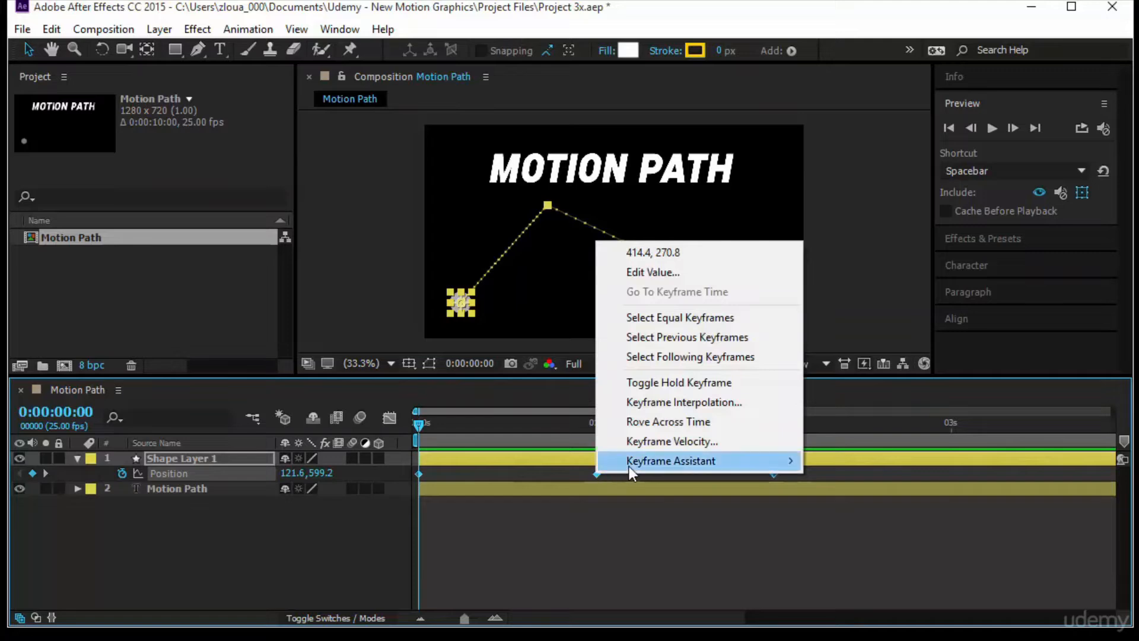
mouse_move(629, 466)
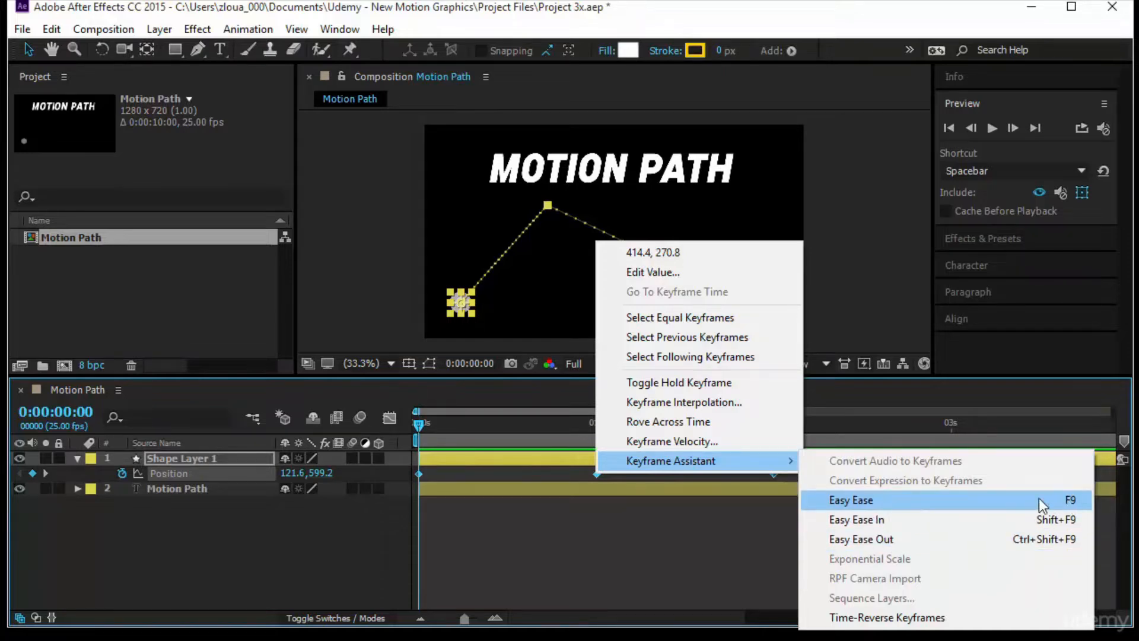
left_click(952, 504)
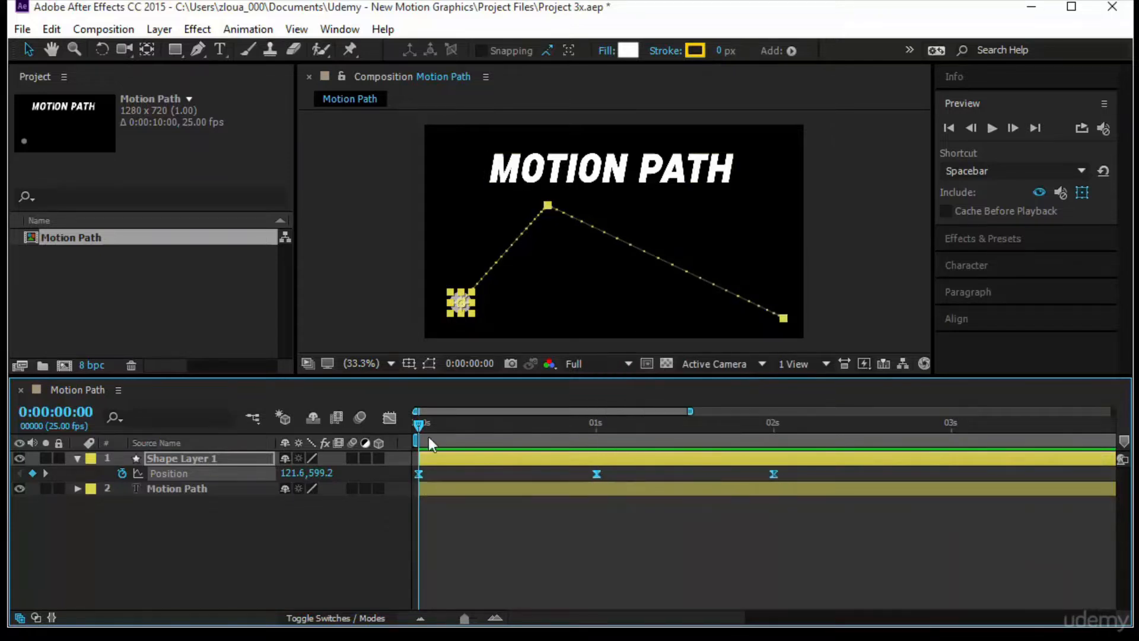
- In the speed graph, lengthen the outgoing handles of the first and middle Position keyframes so speed peaks late in each segment
left_click(393, 418)
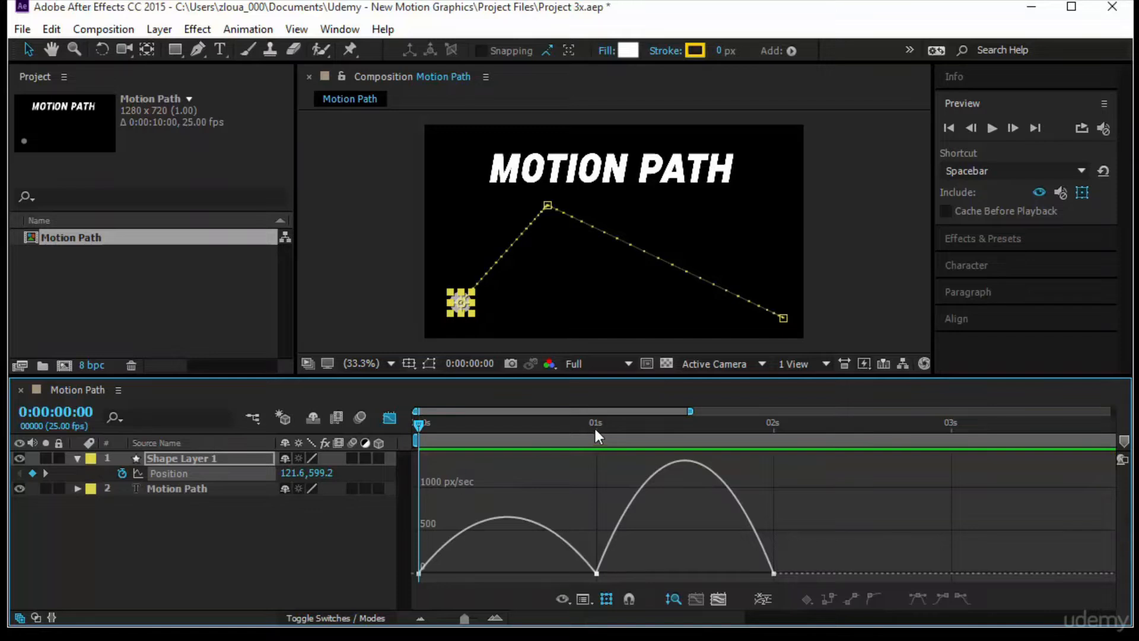
left_click(419, 573)
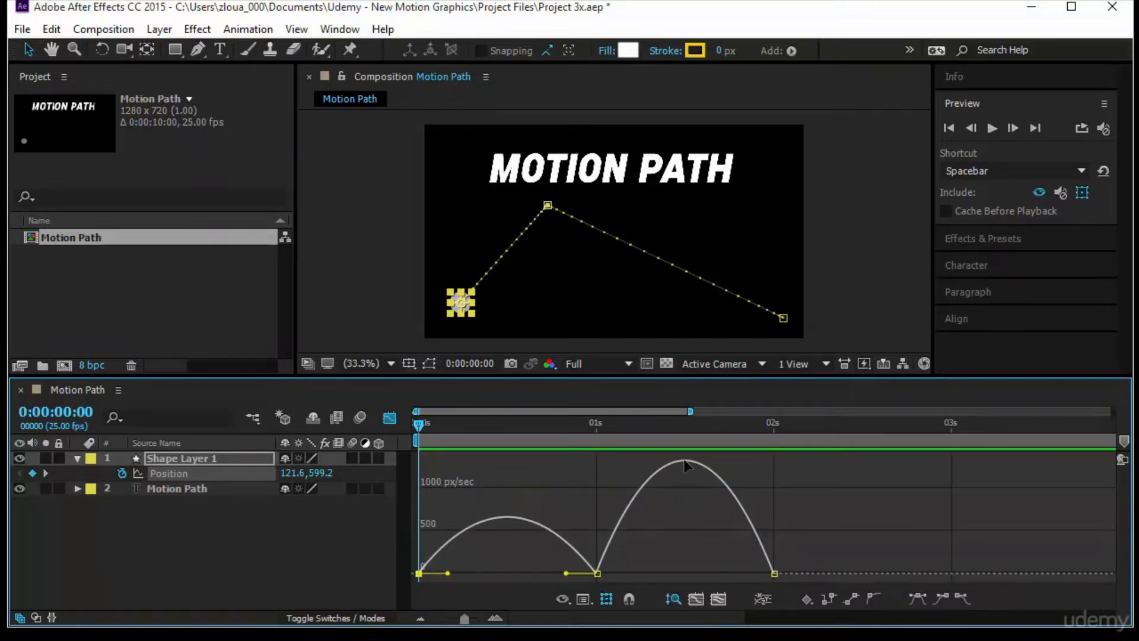
left_click(757, 570)
left_click(597, 573)
left_click_drag(446, 573, 584, 572)
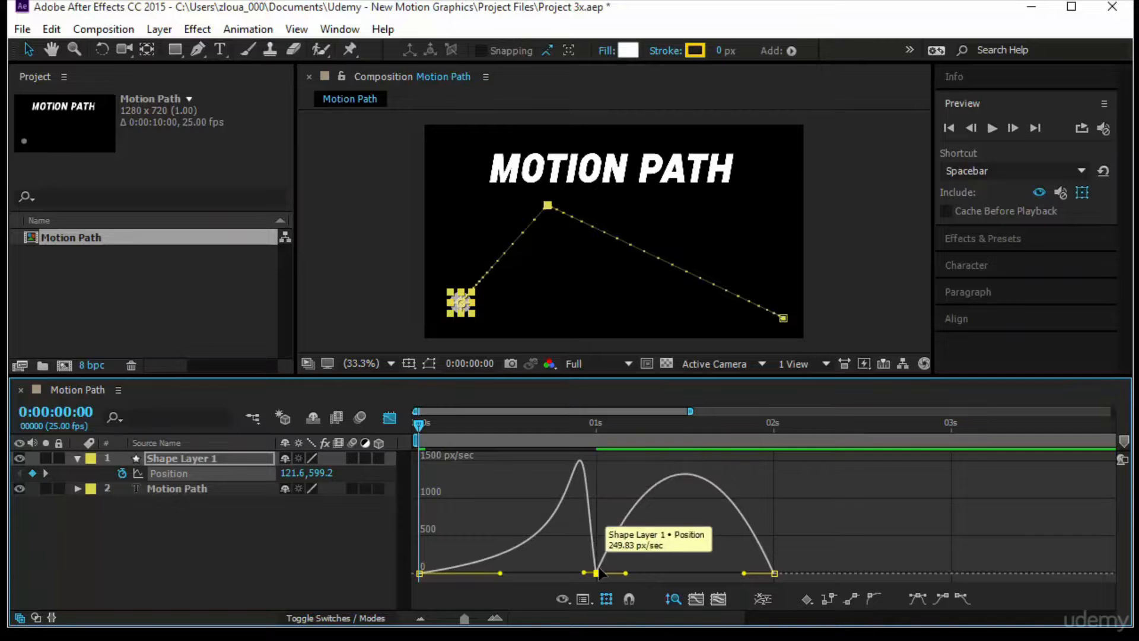
left_click_drag(627, 574, 692, 574)
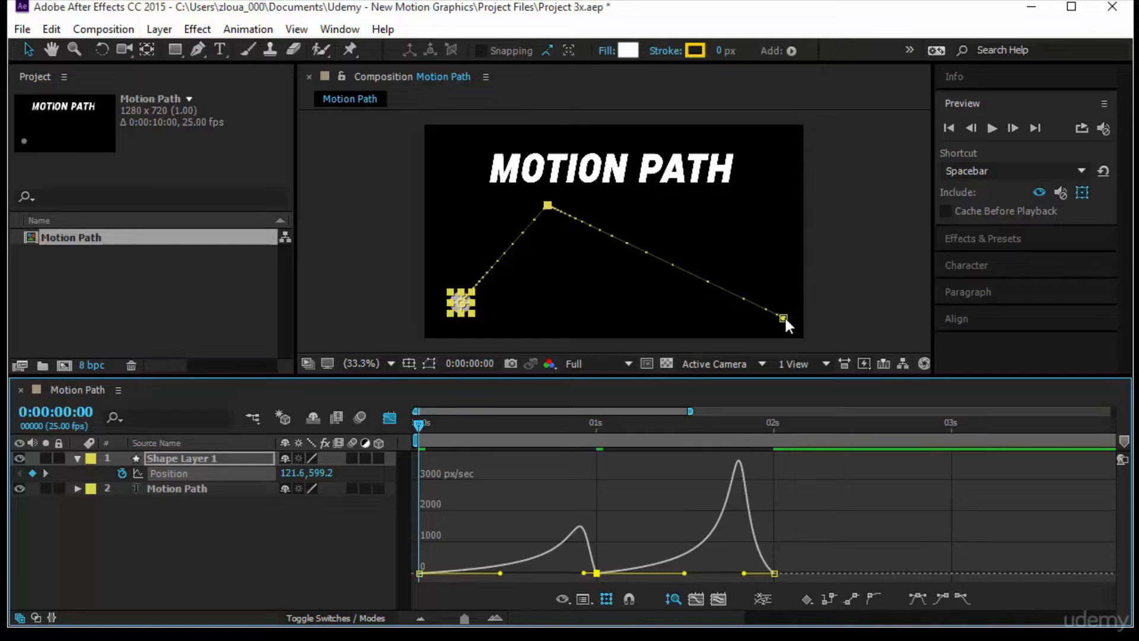
- Preview the reshaped easing and raise the outgoing speed of the 1-second Position keyframe in the speed graph
left_click(992, 127)
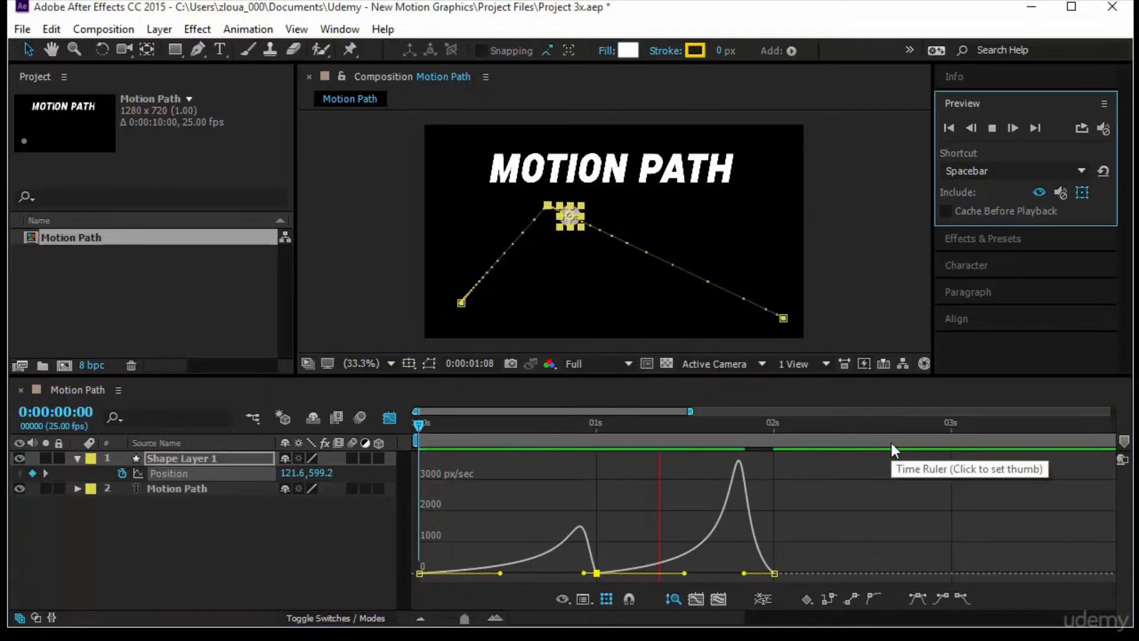
left_click(390, 419)
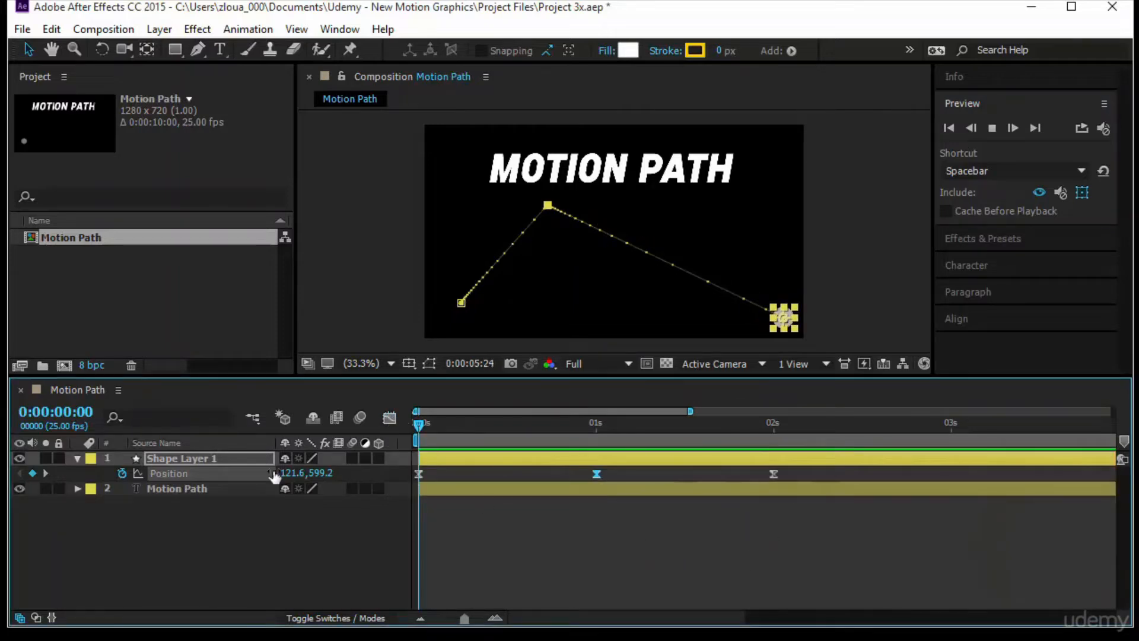
left_click(389, 418)
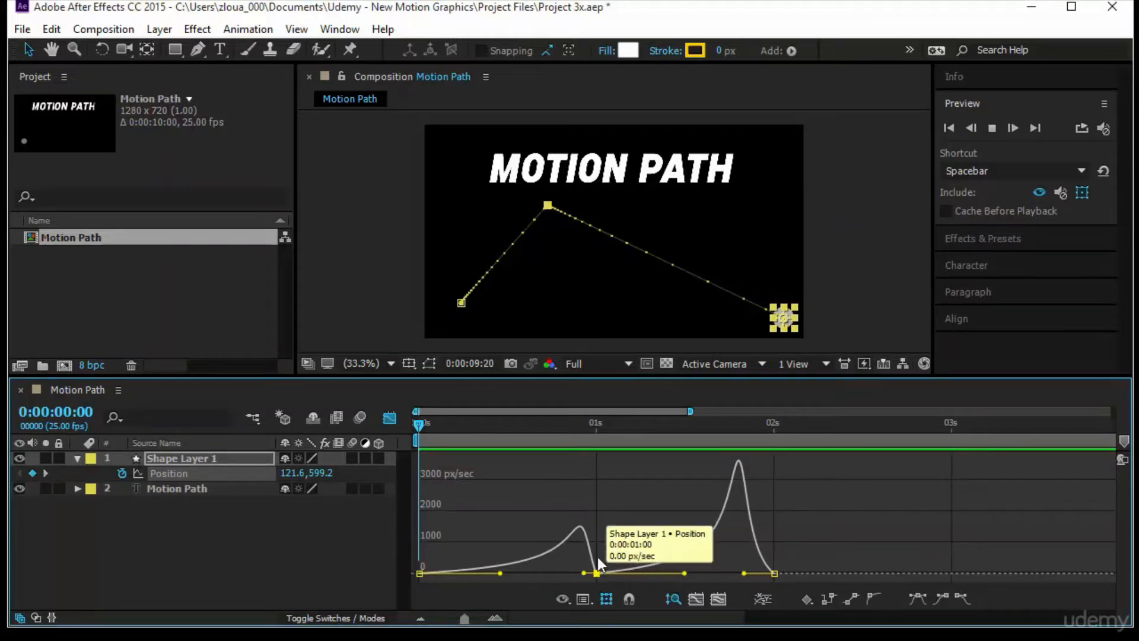
left_click_drag(597, 556, 600, 512)
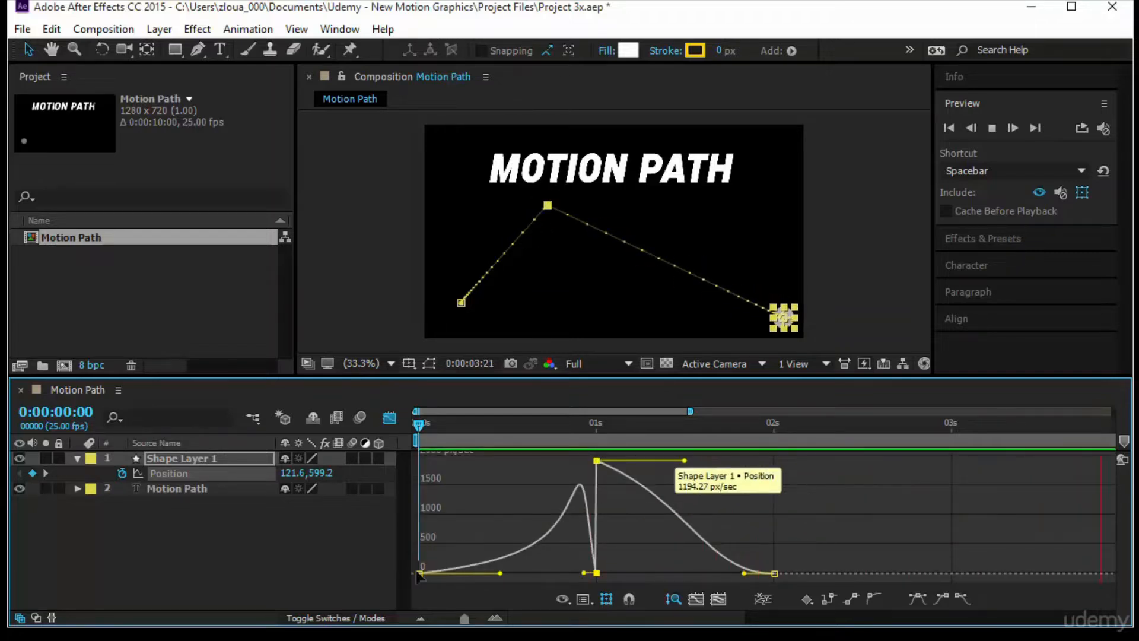
- Convert all Position keyframes to Linear in the speed graph and deselect them
left_click(176, 472)
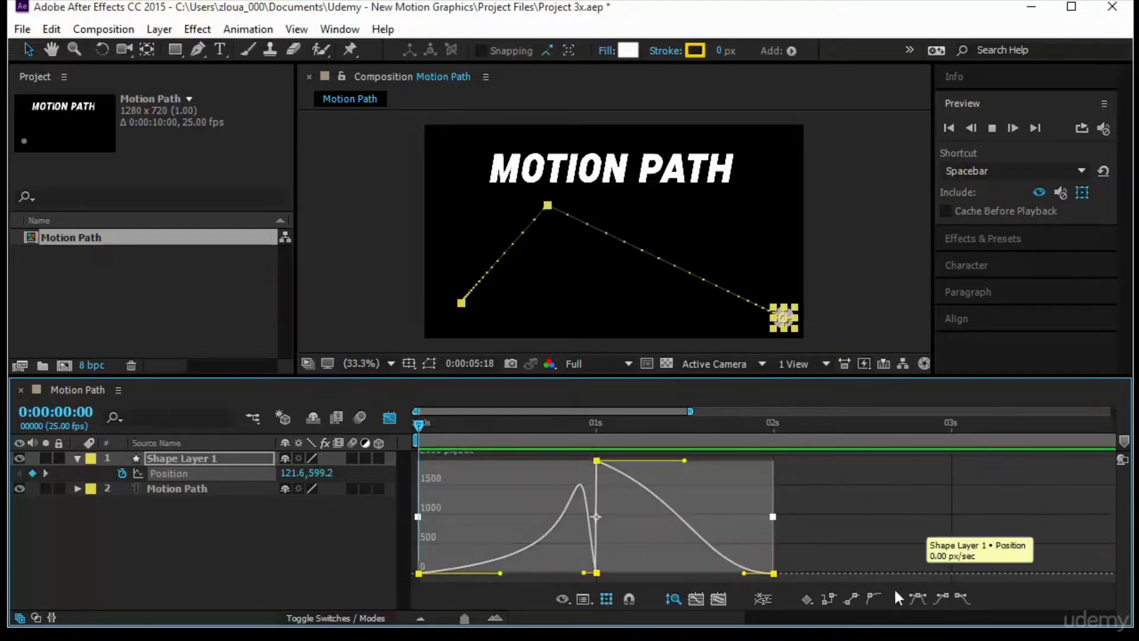
left_click(852, 596)
left_click(465, 539)
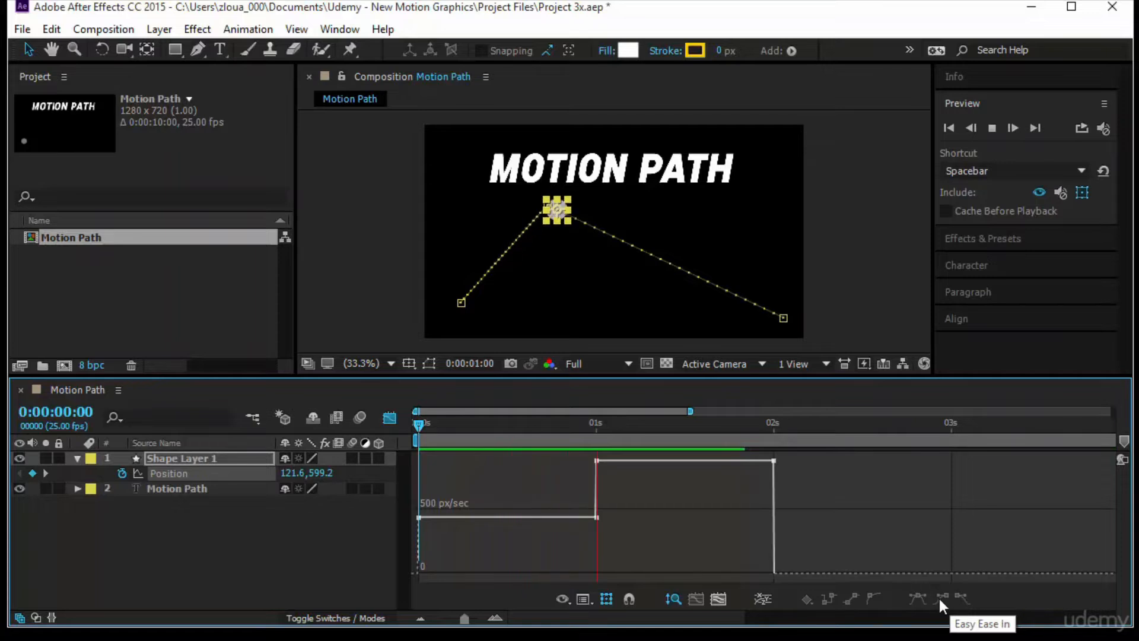
- Apply Easy Ease Out to the first Position keyframe, return to the layer bars and stop the preview
left_click(420, 517)
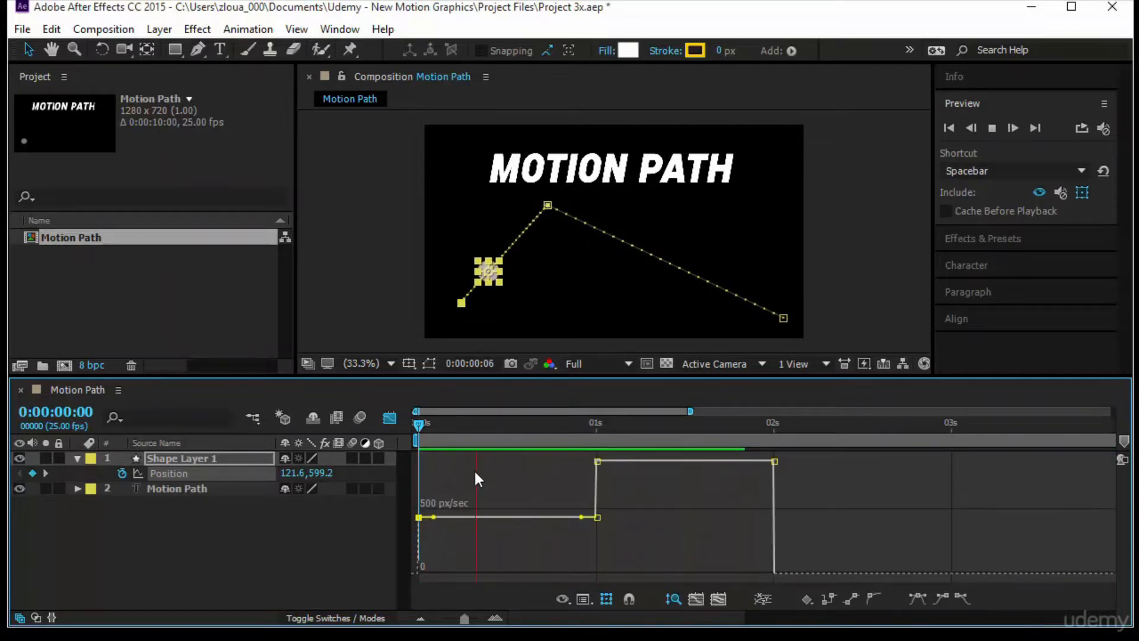
left_click(962, 597)
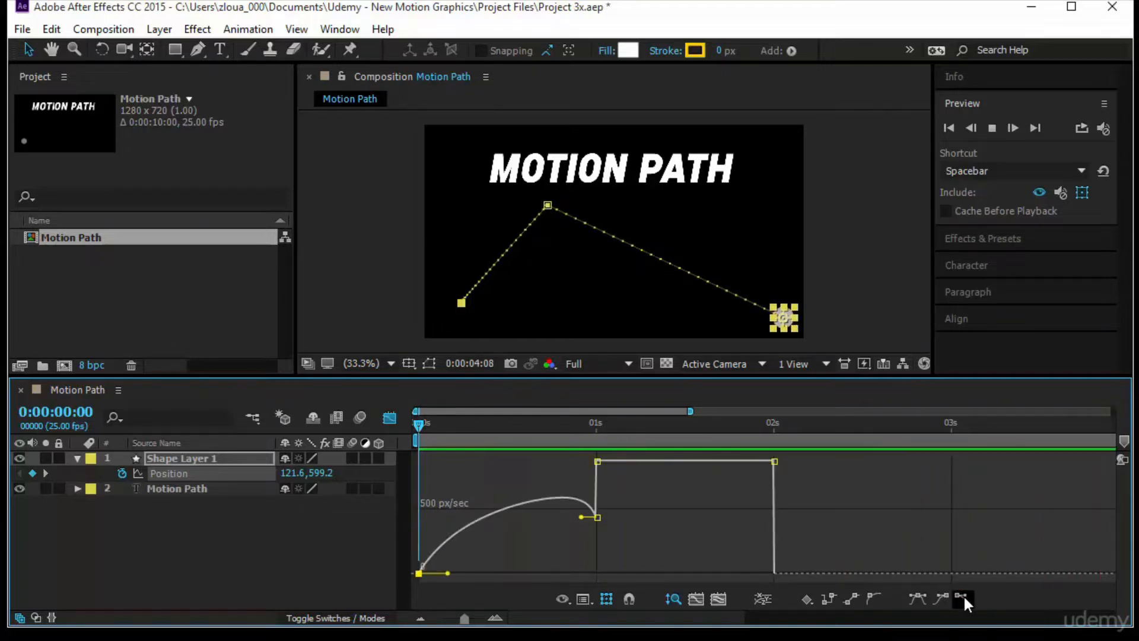
left_click(389, 418)
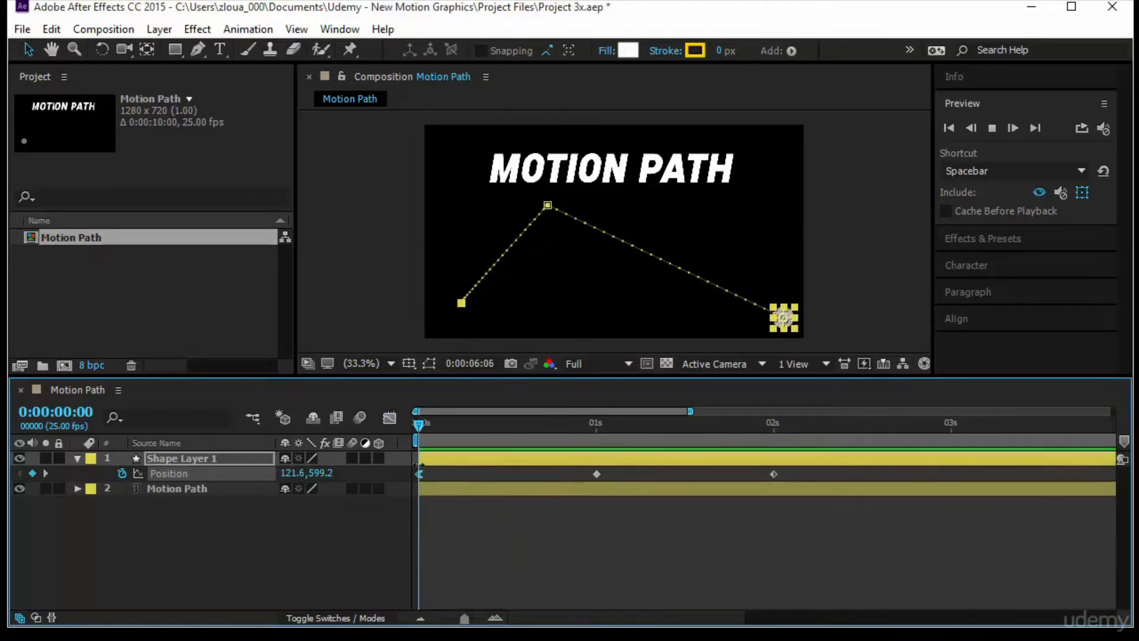
key("space")
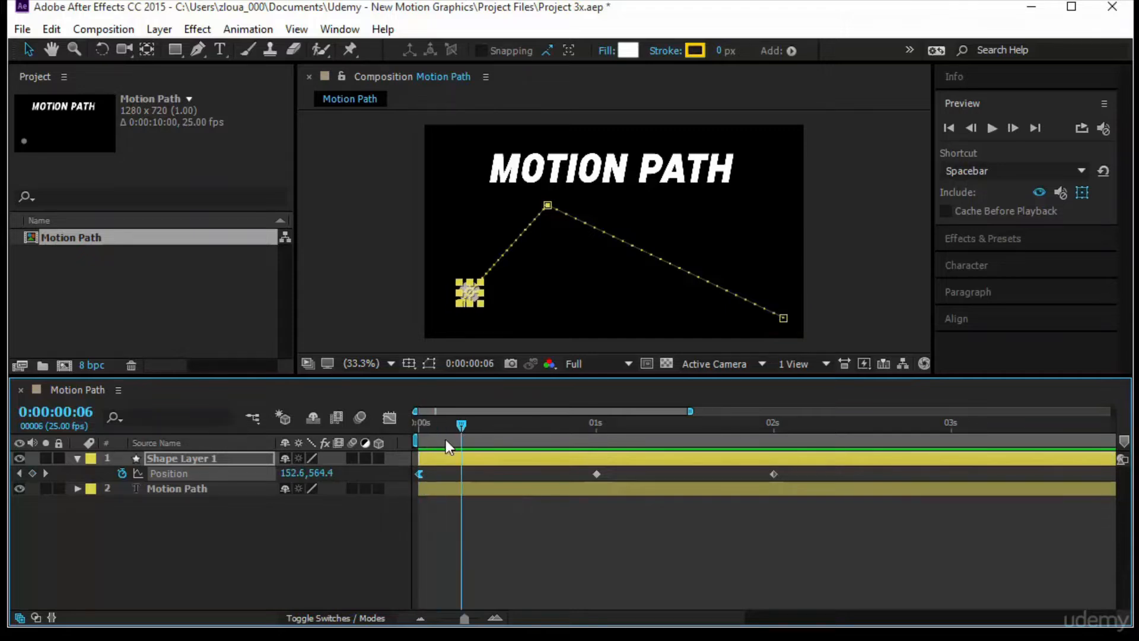
- Apply Easy Ease In to the last Position keyframe at 2 seconds and return to the layer bars
left_click(389, 418)
left_click_drag(762, 481, 796, 451)
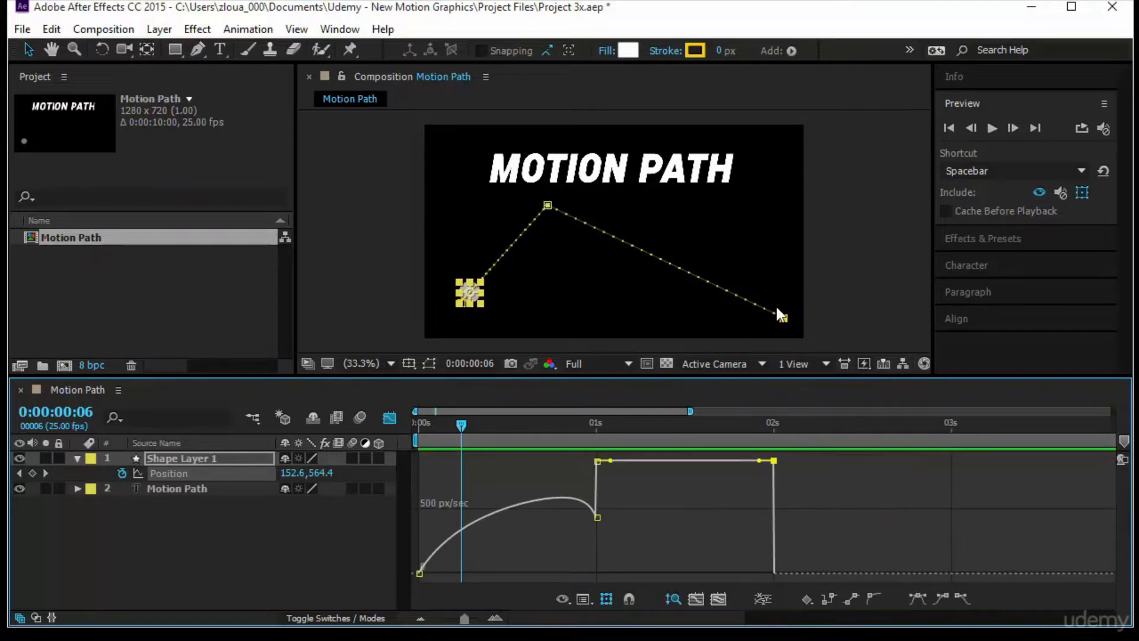
left_click(942, 597)
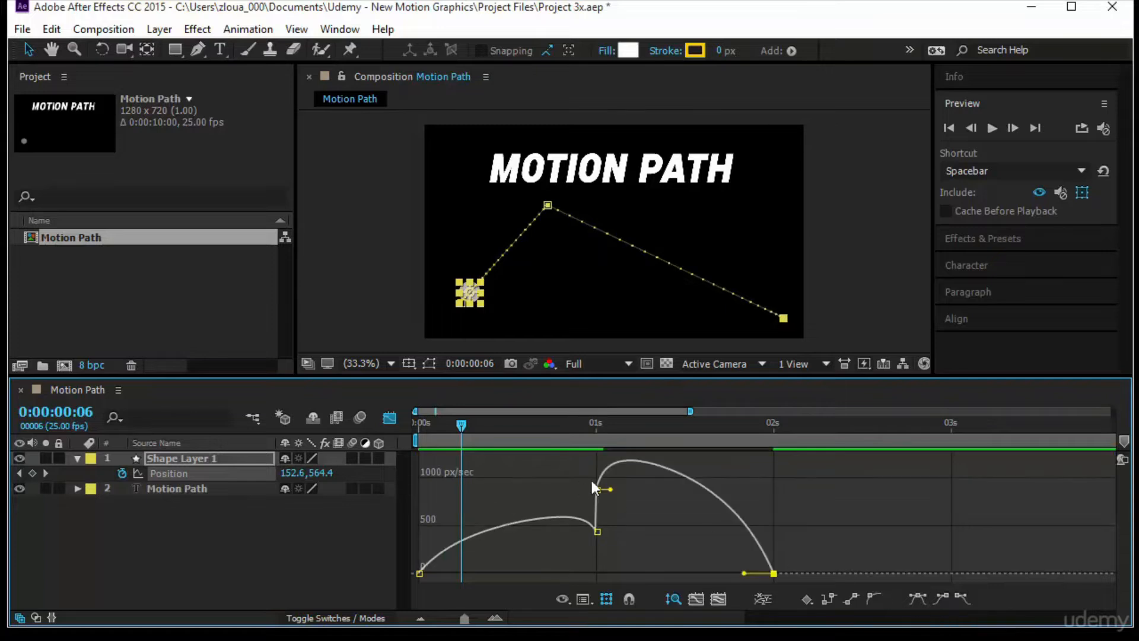
mouse_move(628, 465)
left_click(390, 418)
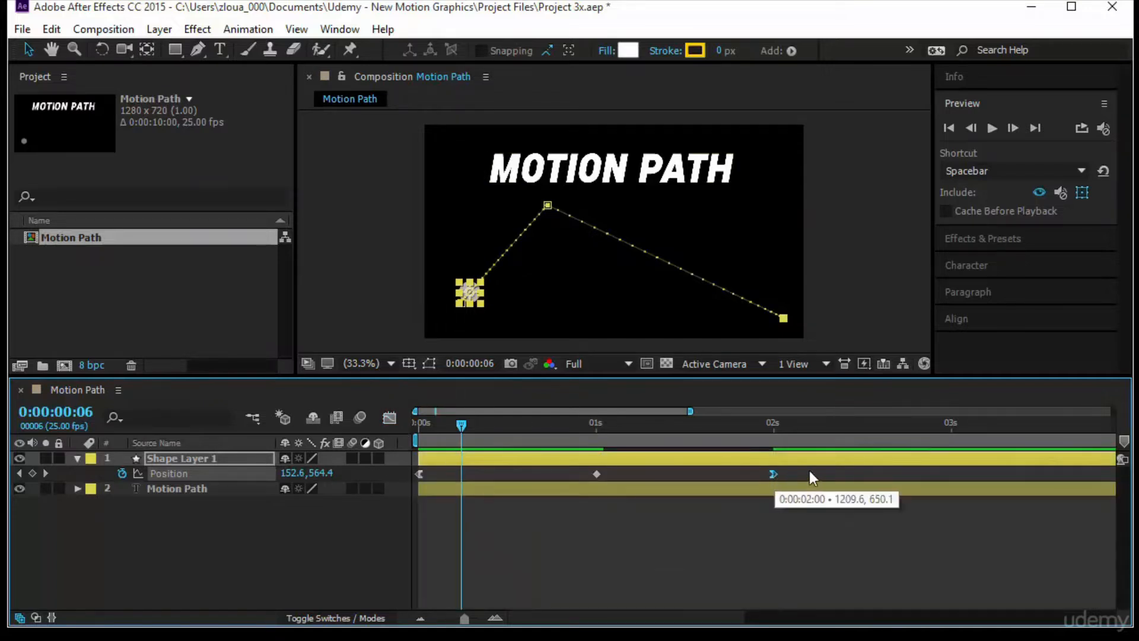
- Apply both Easy Ease In and Easy Ease Out to the middle Position keyframe at 1 second in the speed graph
left_click(390, 418)
key("Home")
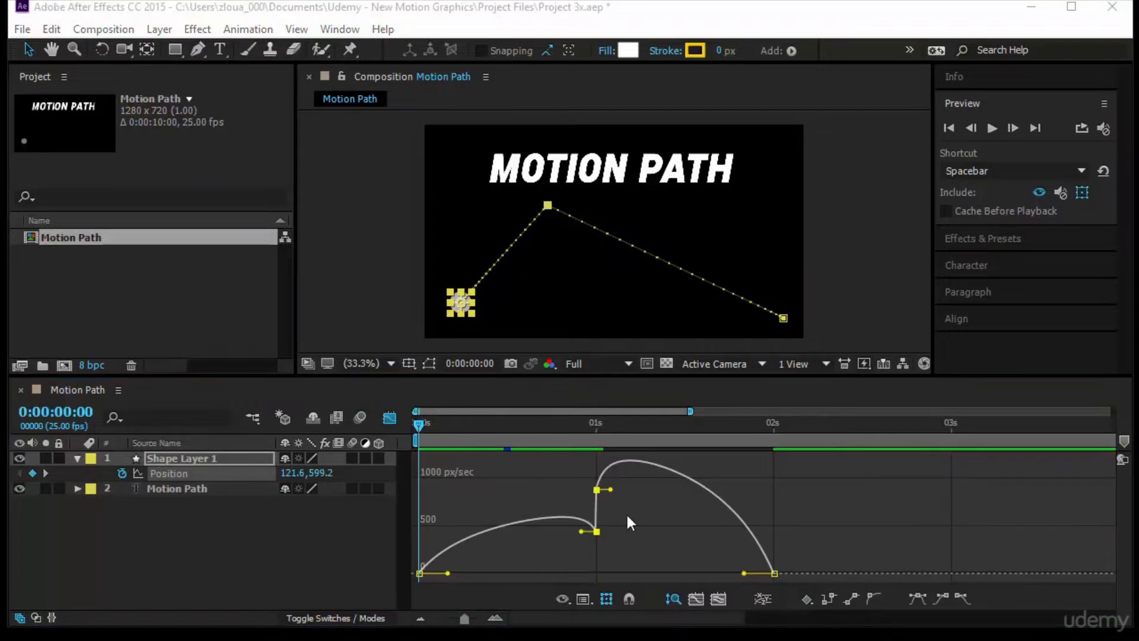
left_click_drag(621, 483, 579, 540)
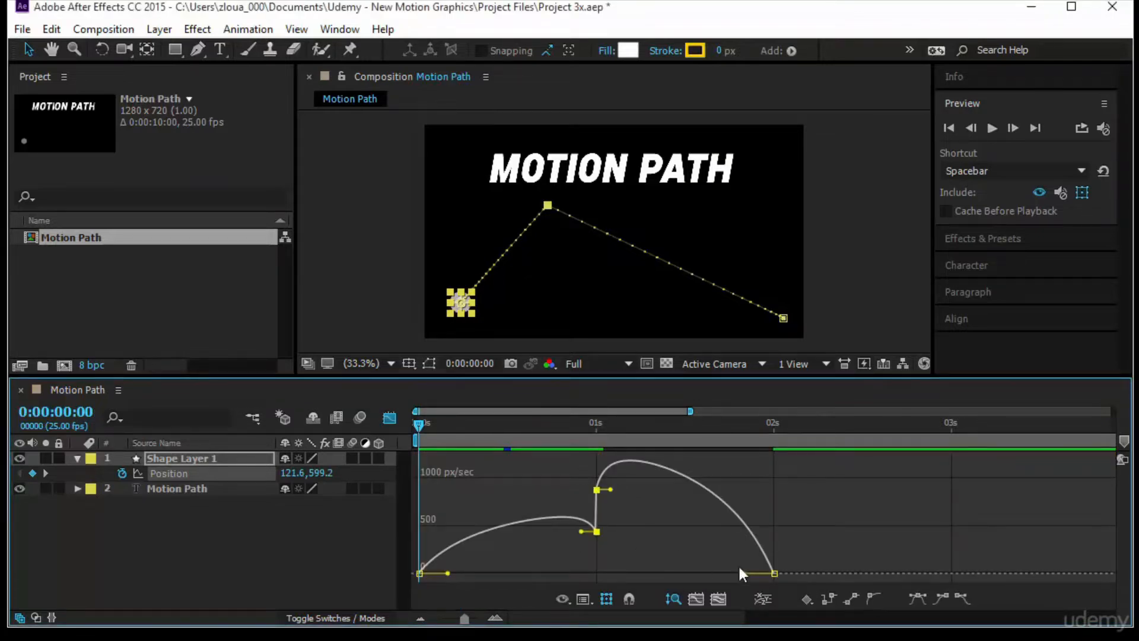
left_click(939, 600)
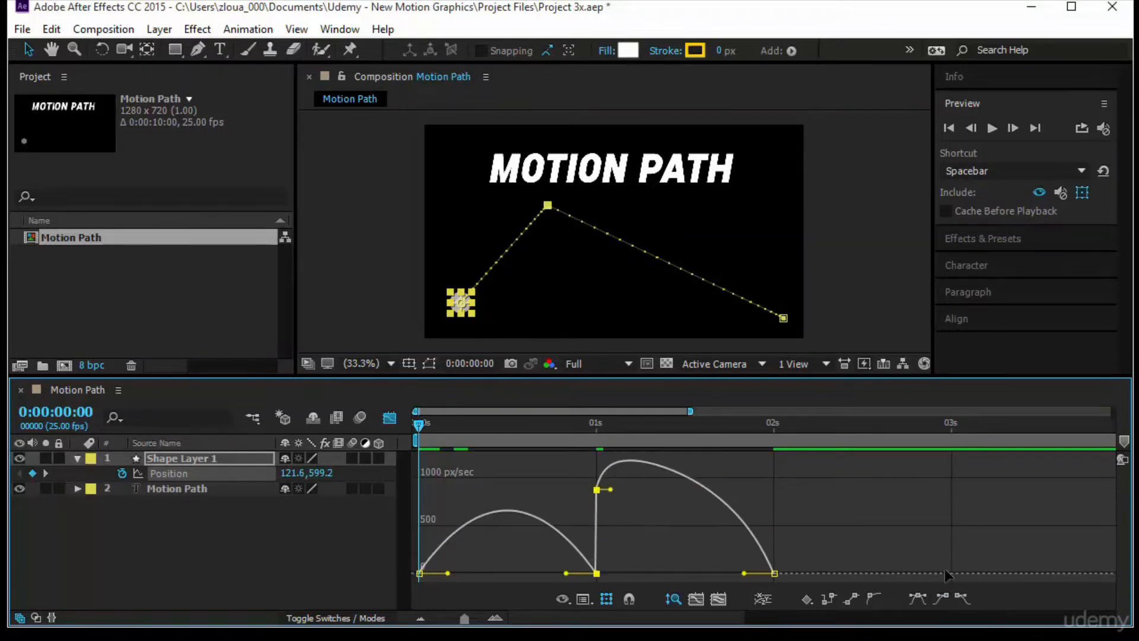
left_click(963, 593)
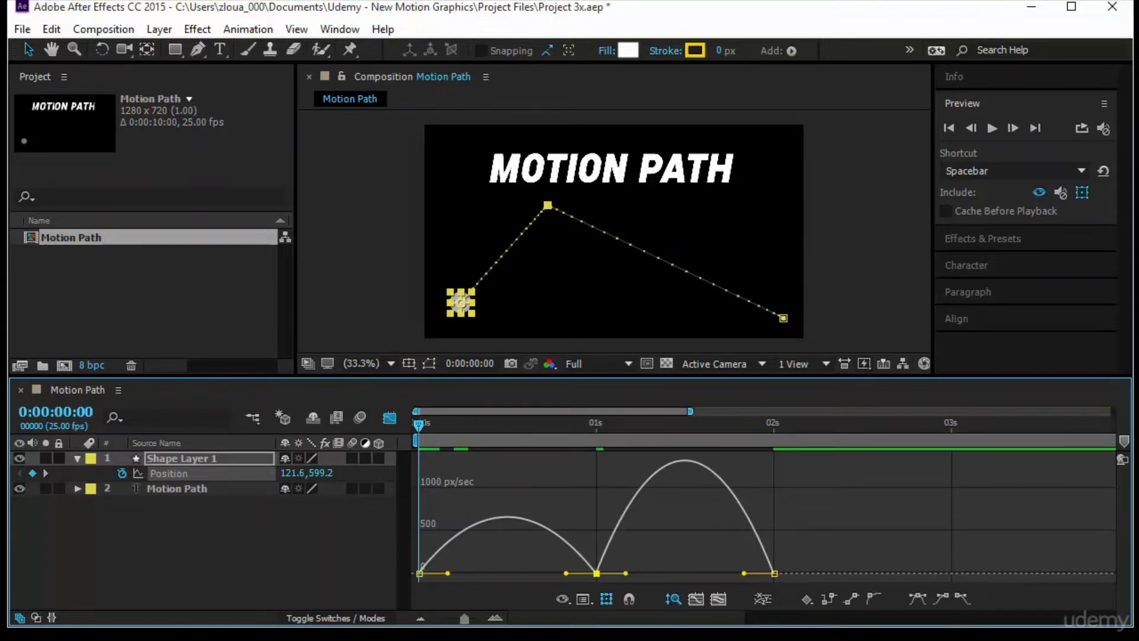
- Switch back to the layer bars to compare the three keyframes' icons and return the playhead to the start
left_click(461, 422)
left_click(389, 417)
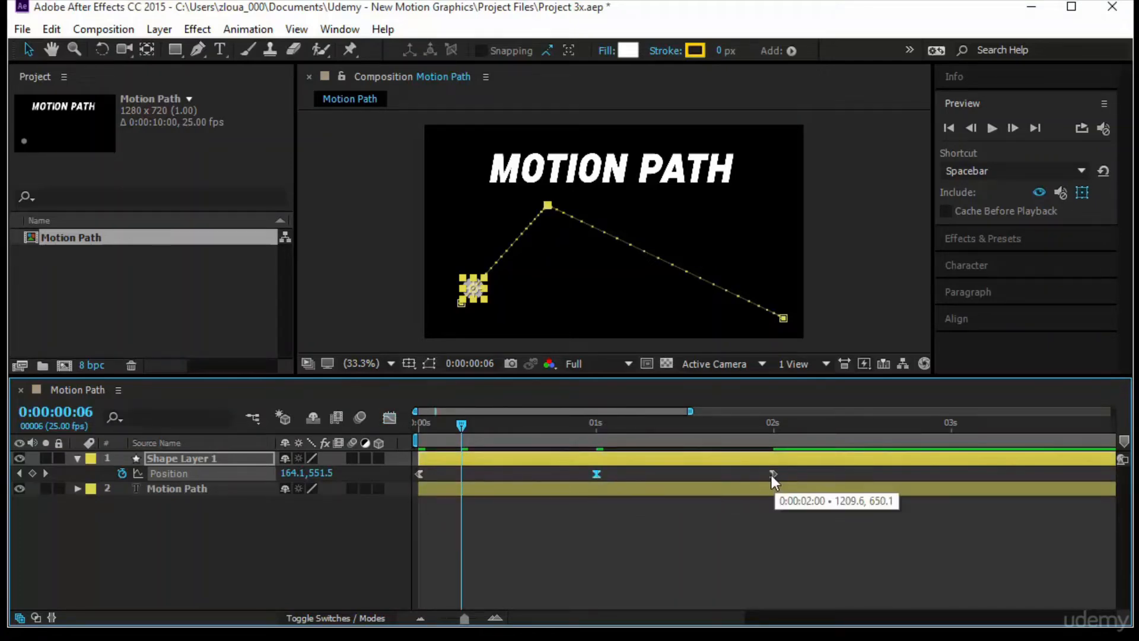
left_click(422, 425)
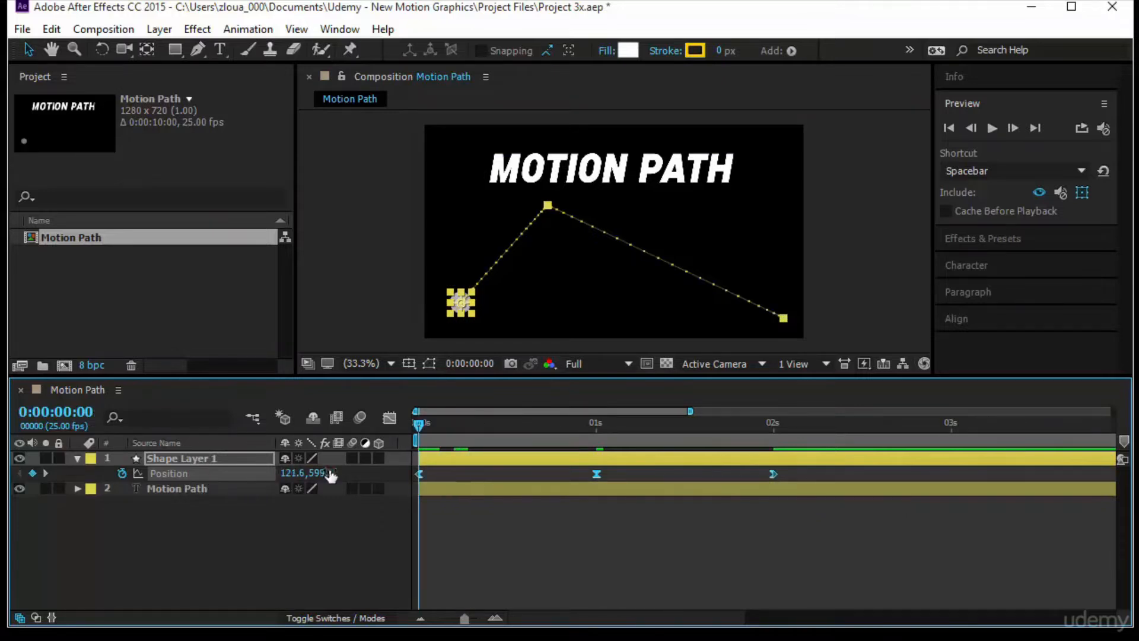
- Reset the three Position keyframes to linear interpolation, check their speed graph, and return to the layer bars with them deselected
key("ctrl")
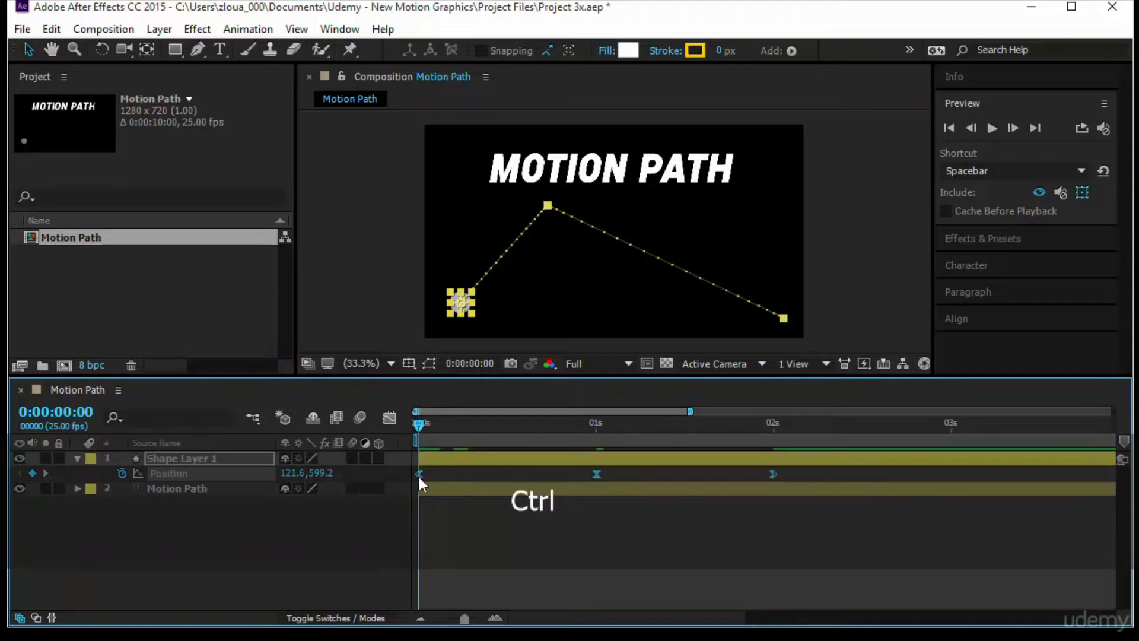
left_click(419, 474, "ctrl")
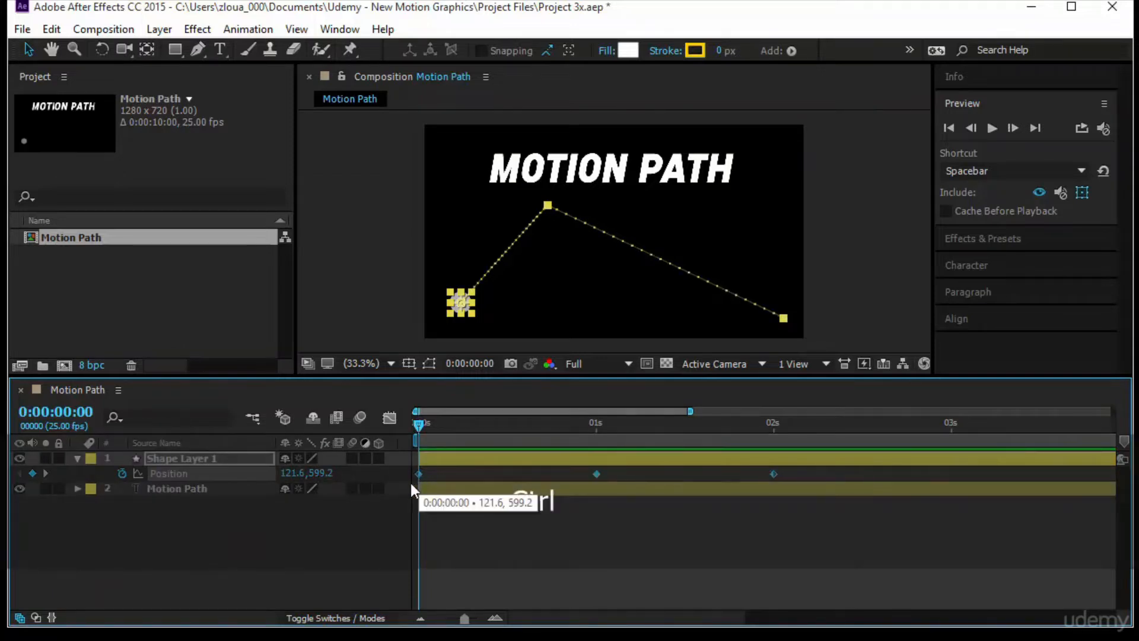
left_click(390, 418)
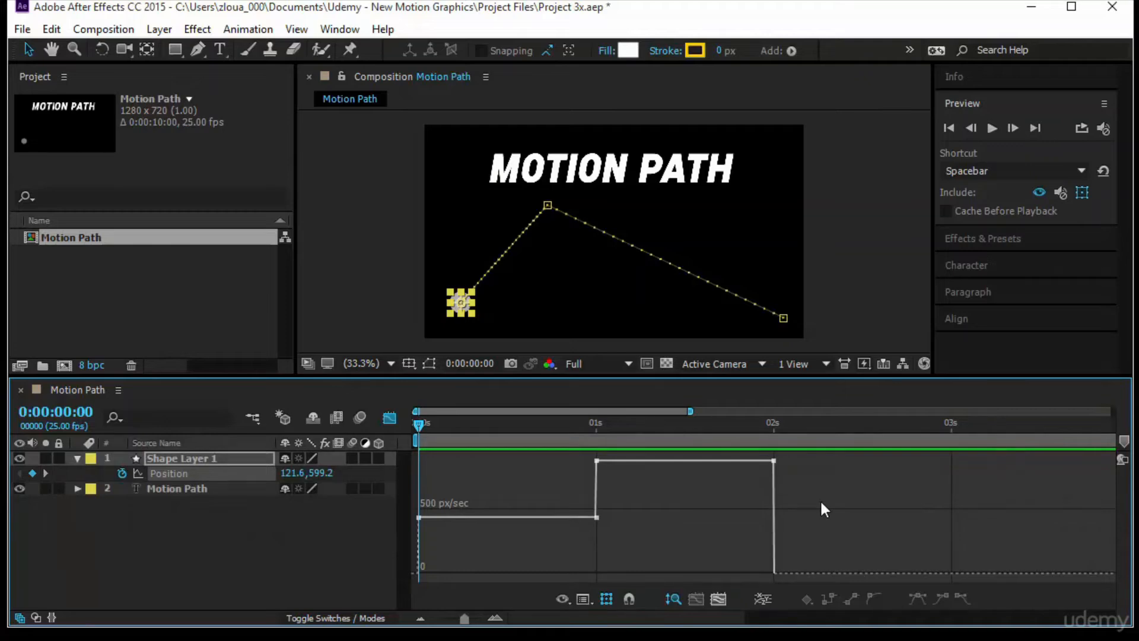
left_click(385, 415)
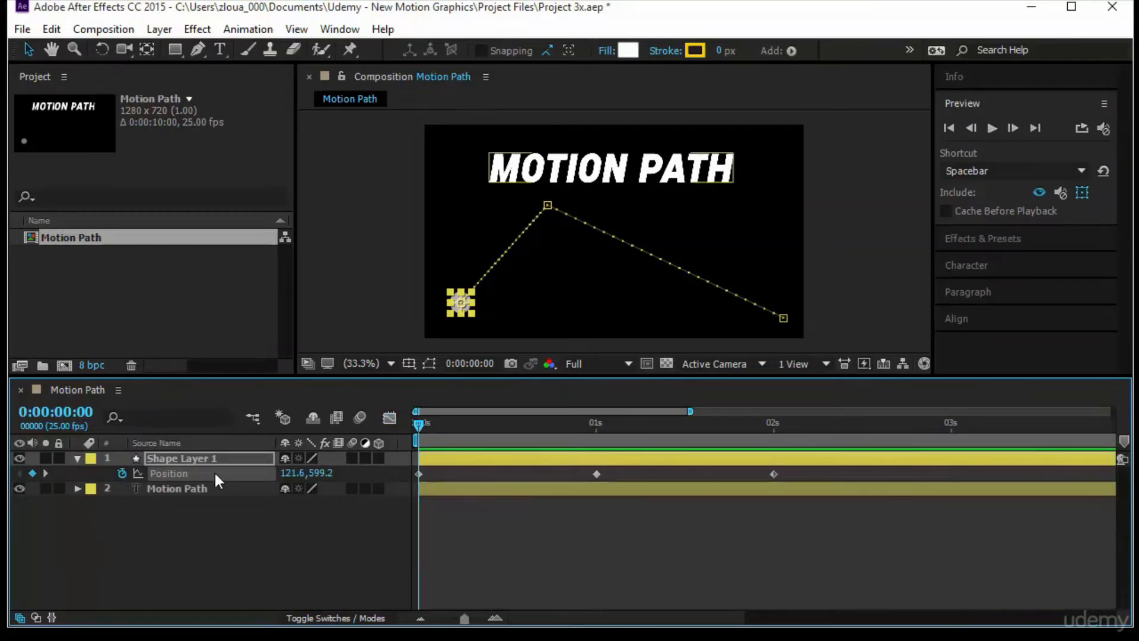
left_click(179, 472)
left_click(829, 490)
- Look at the Easy Ease keyframe assistants, and apply Easy Ease to all three Position keyframes at once
right_click(418, 474)
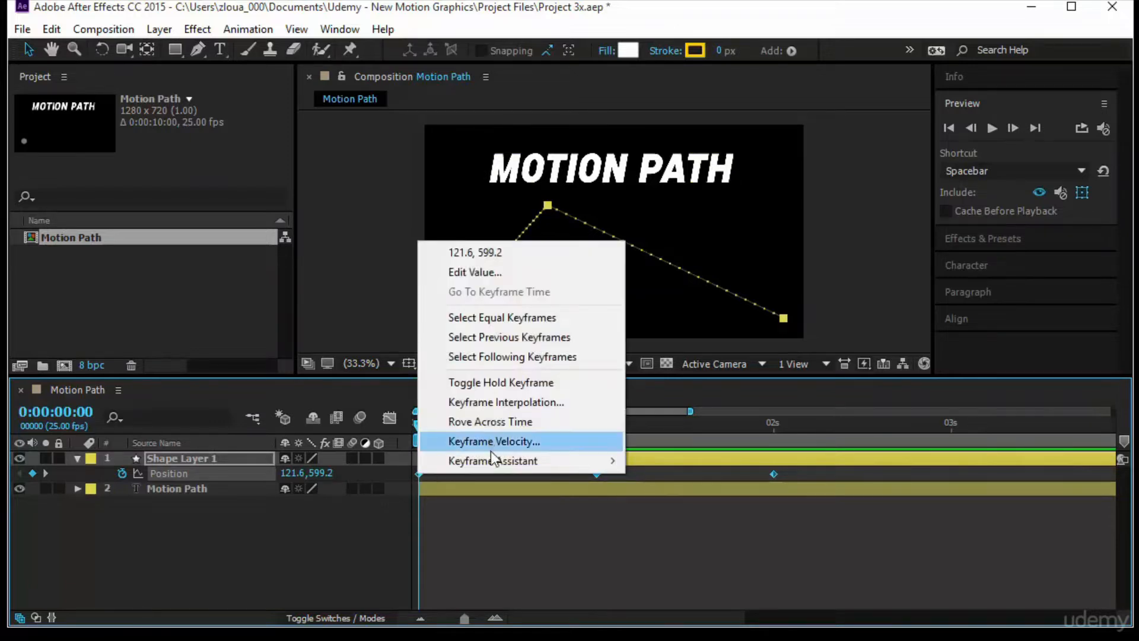
mouse_move(496, 461)
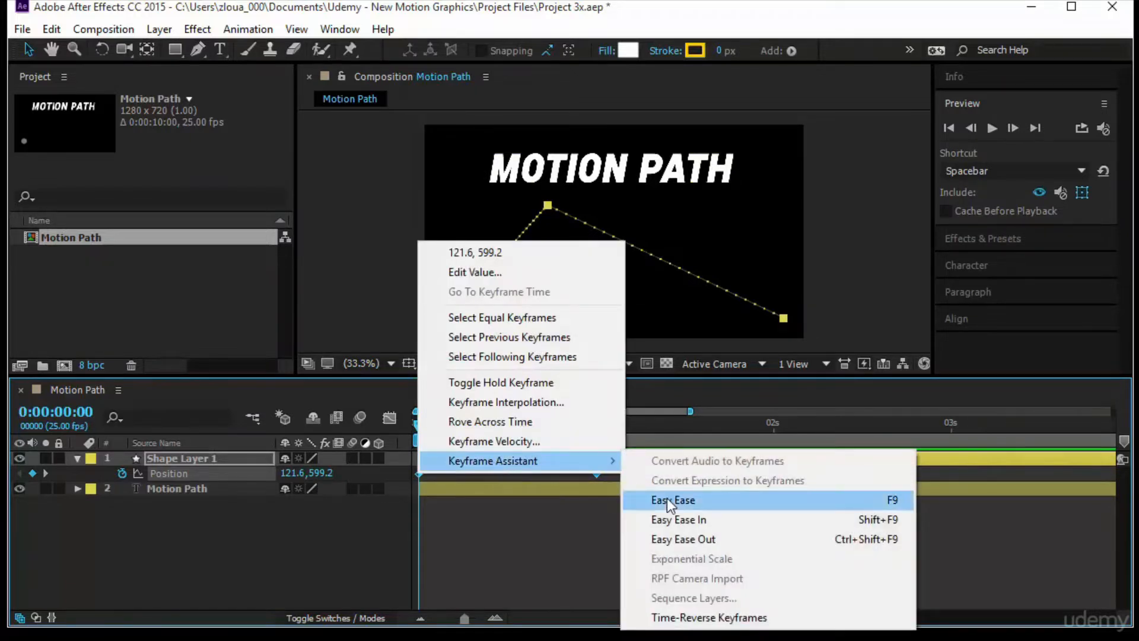
left_click(558, 516)
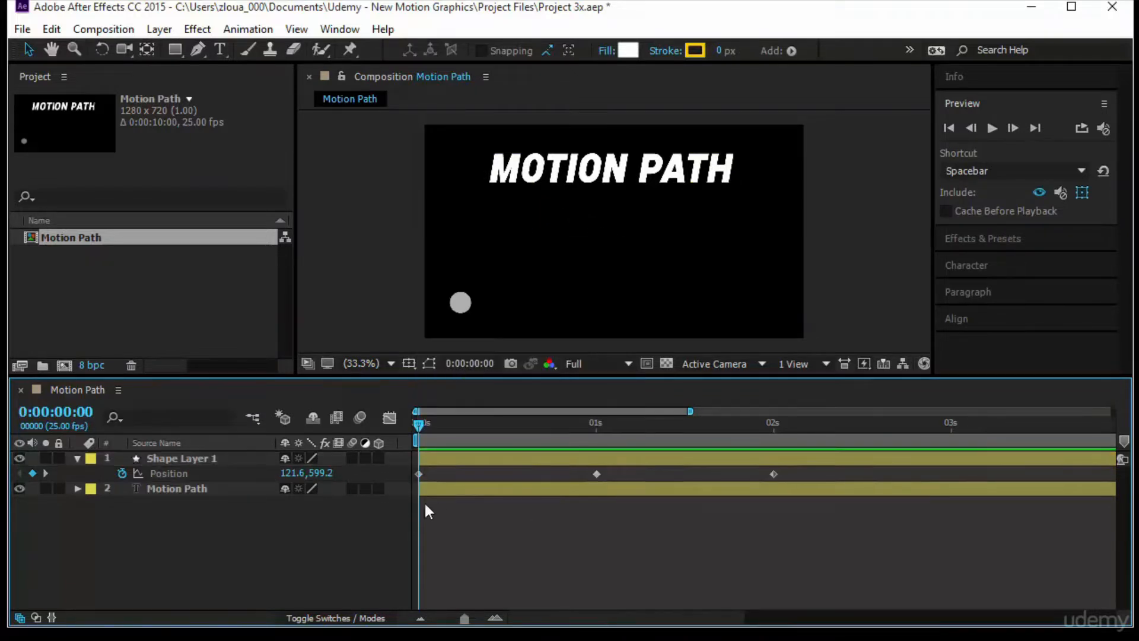
left_click(180, 473)
key("F9")
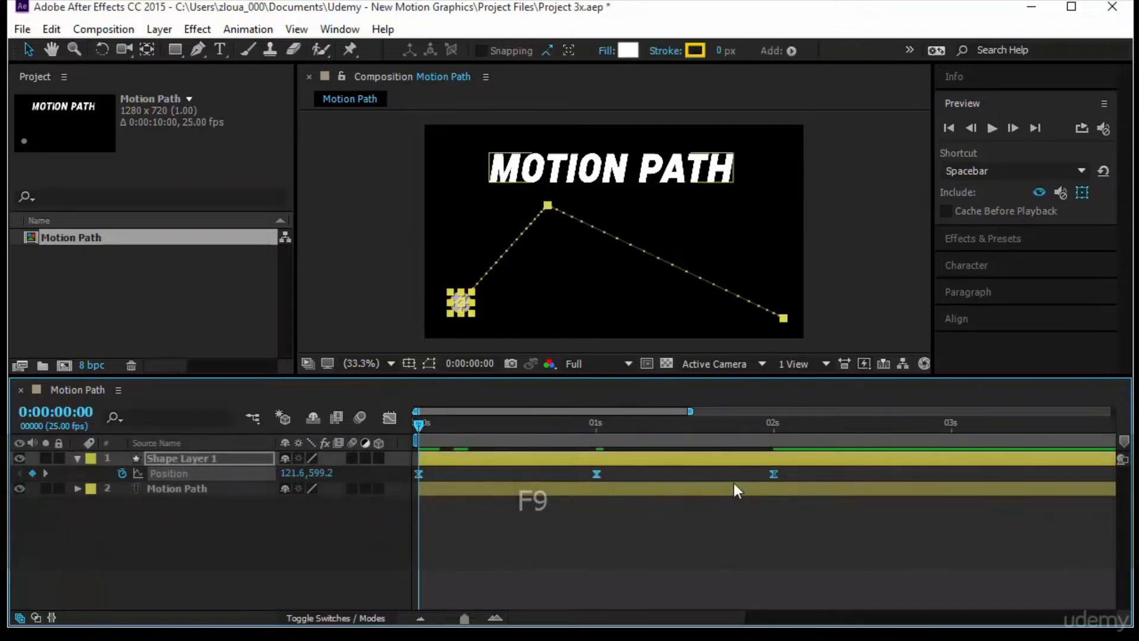
- In the speed graph, extend the 1-second keyframe's influence handles outward toward the first and last keyframes
left_click(389, 416)
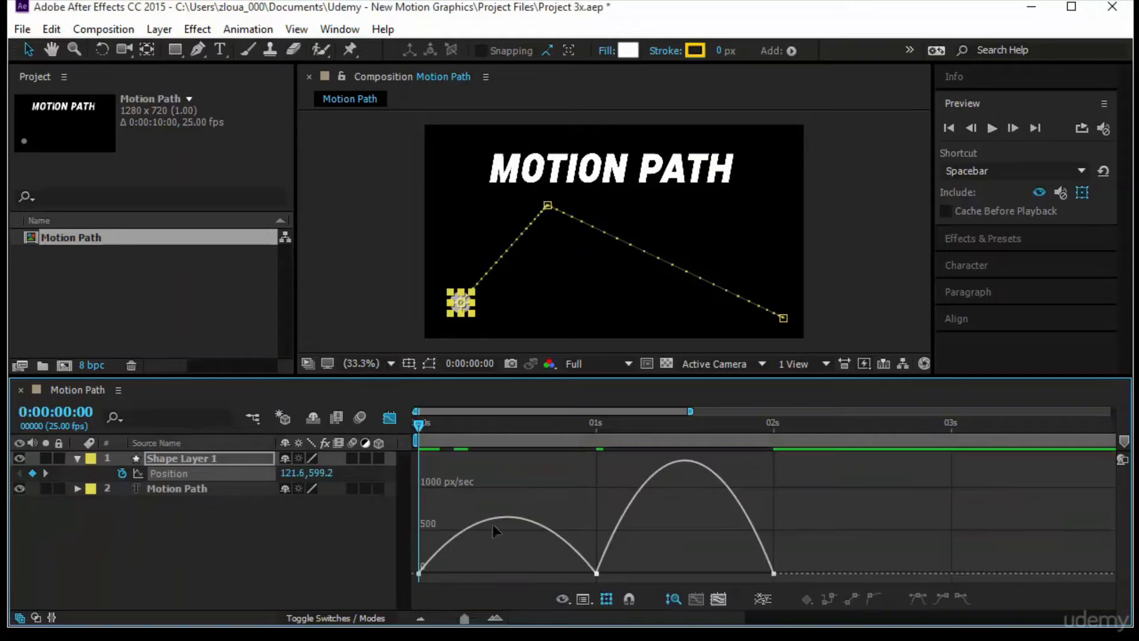
left_click(597, 574)
left_click_drag(564, 573, 408, 571)
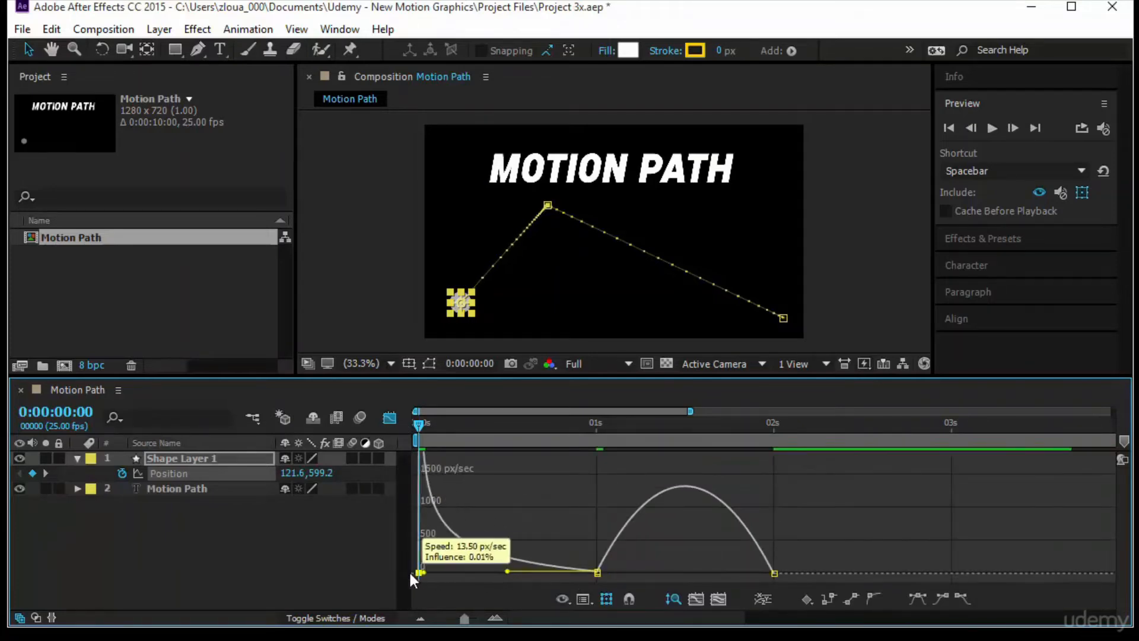
left_click(597, 573)
left_click_drag(626, 574, 770, 573)
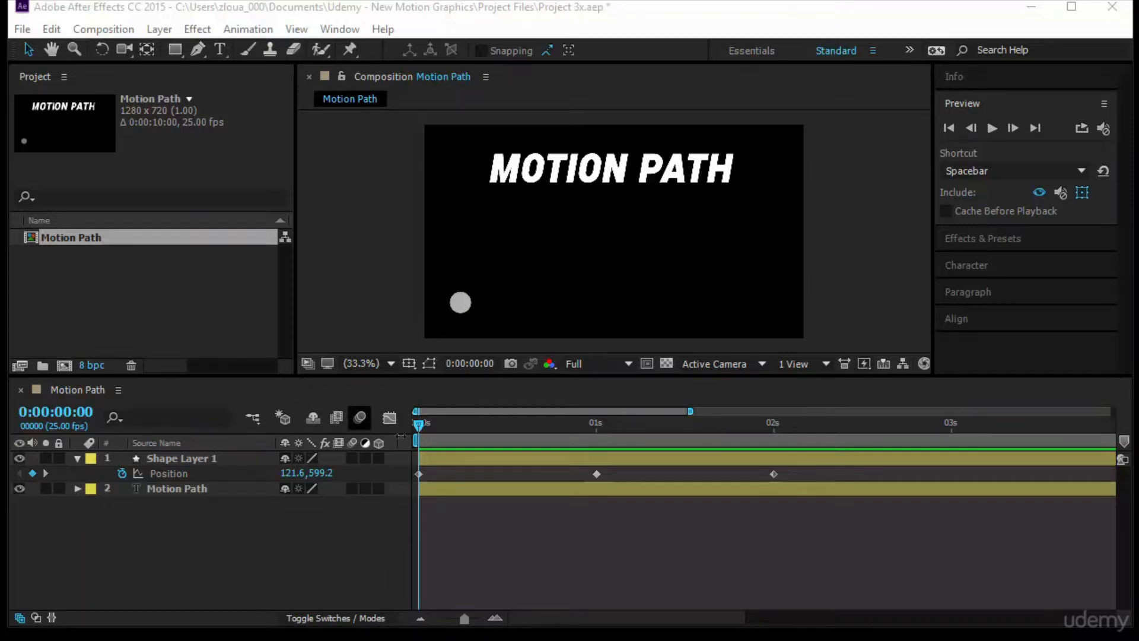
- Add a Pen tool point midway along the circle's second motion-path segment and adjust its two handles independently to curve the path
left_click(458, 309)
left_click(461, 303)
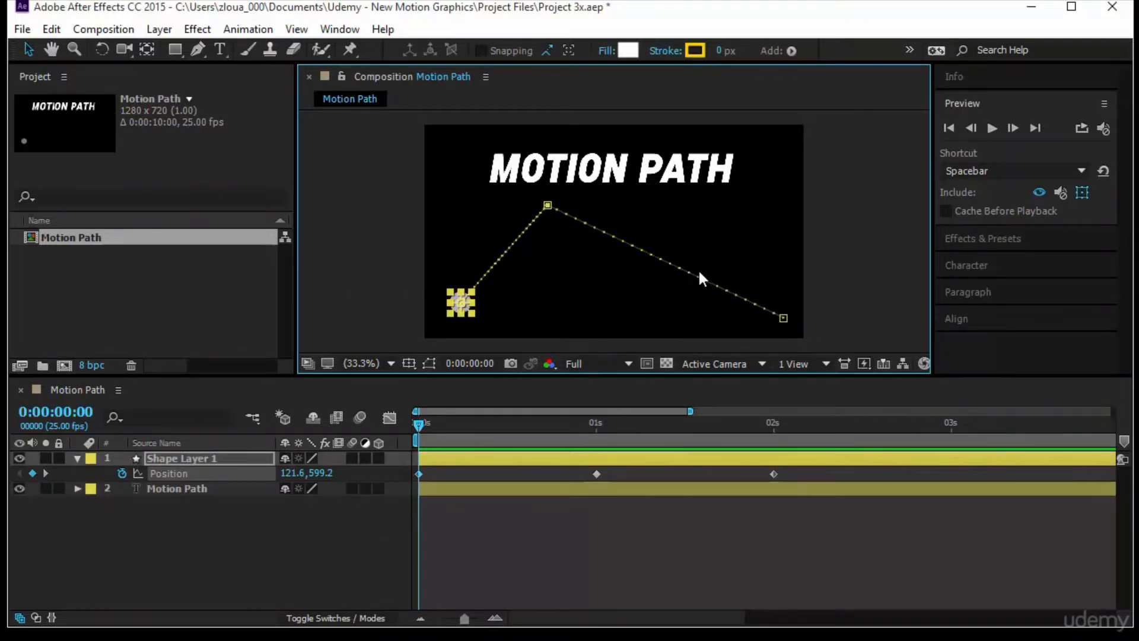
mouse_move(414, 425)
left_mouse_down()
mouse_move(666, 424)
mouse_move(418, 424)
left_mouse_up()
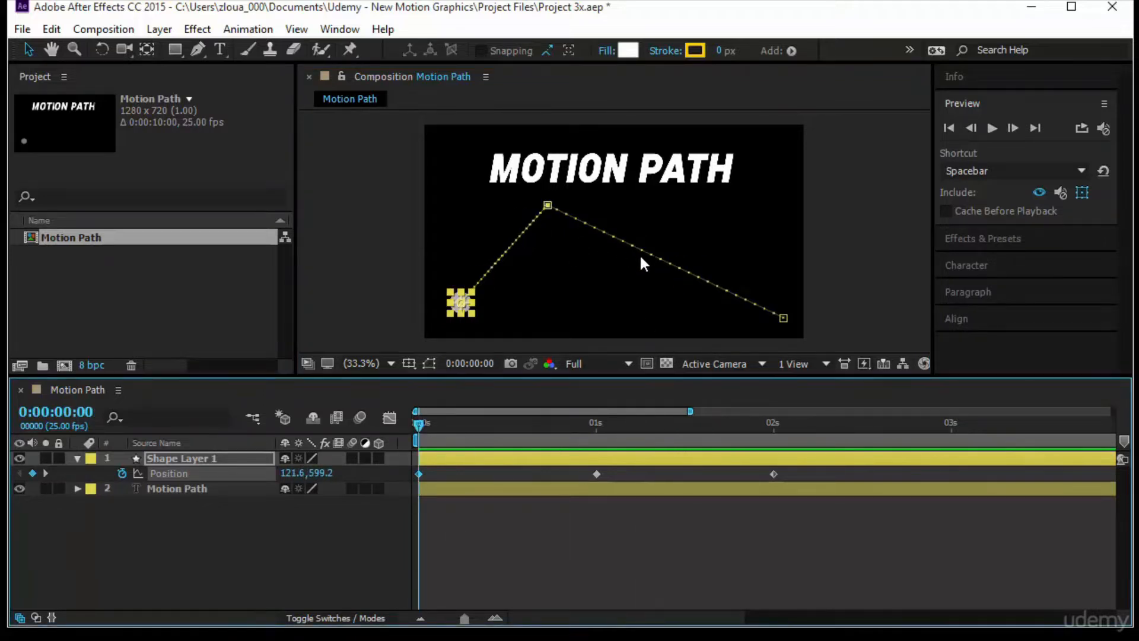
left_click(195, 48)
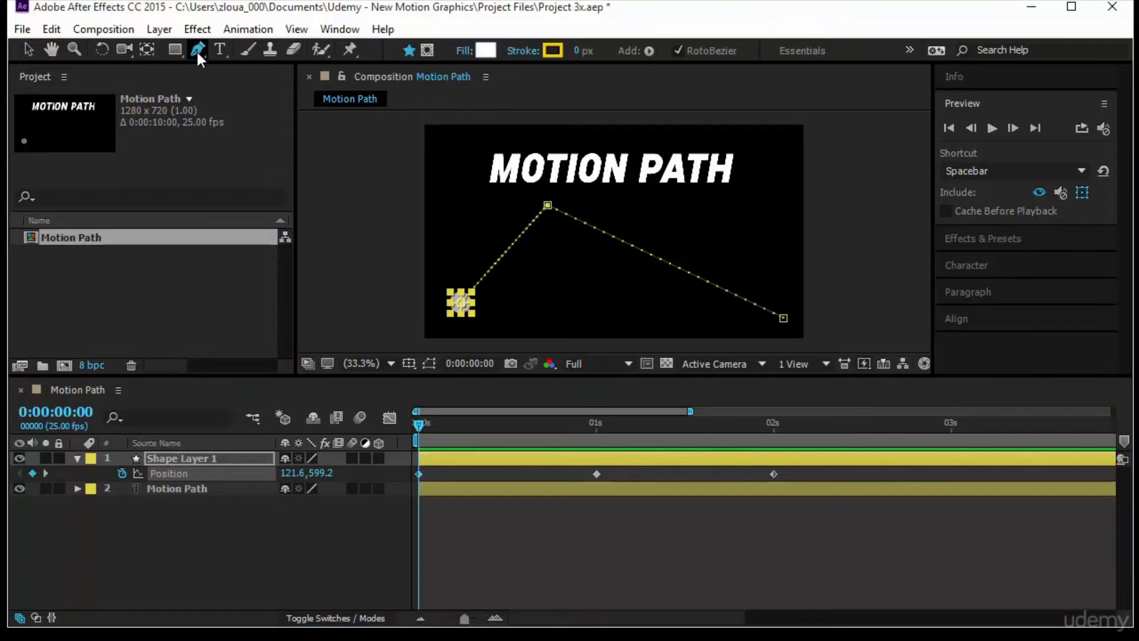
left_click(641, 251)
left_click_drag(641, 250, 619, 288)
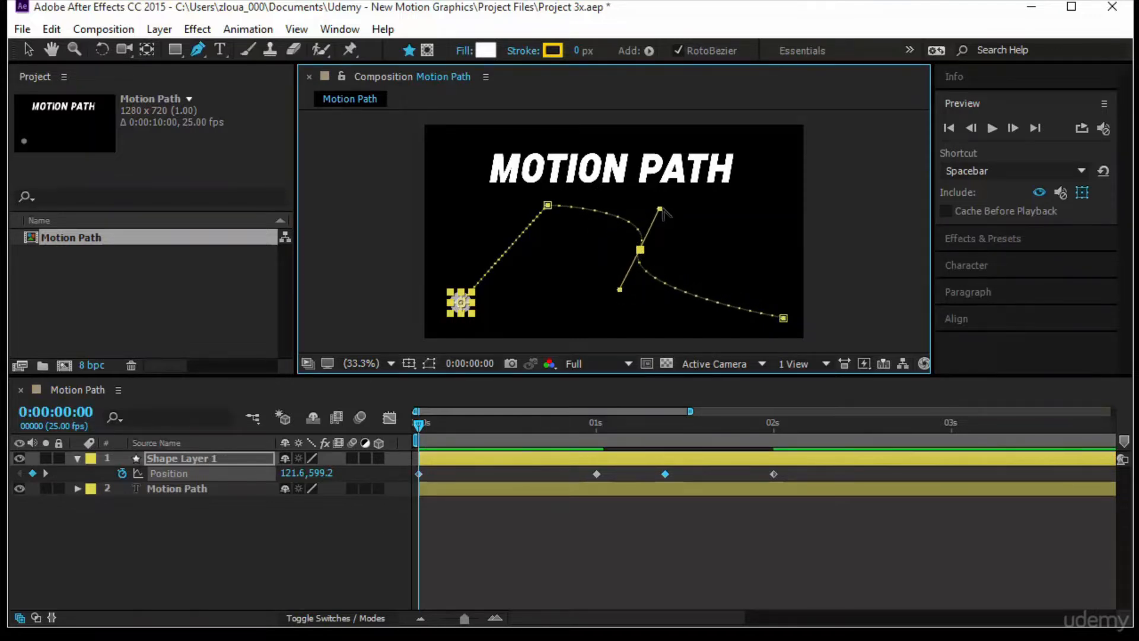
left_click_drag(662, 211, 580, 259)
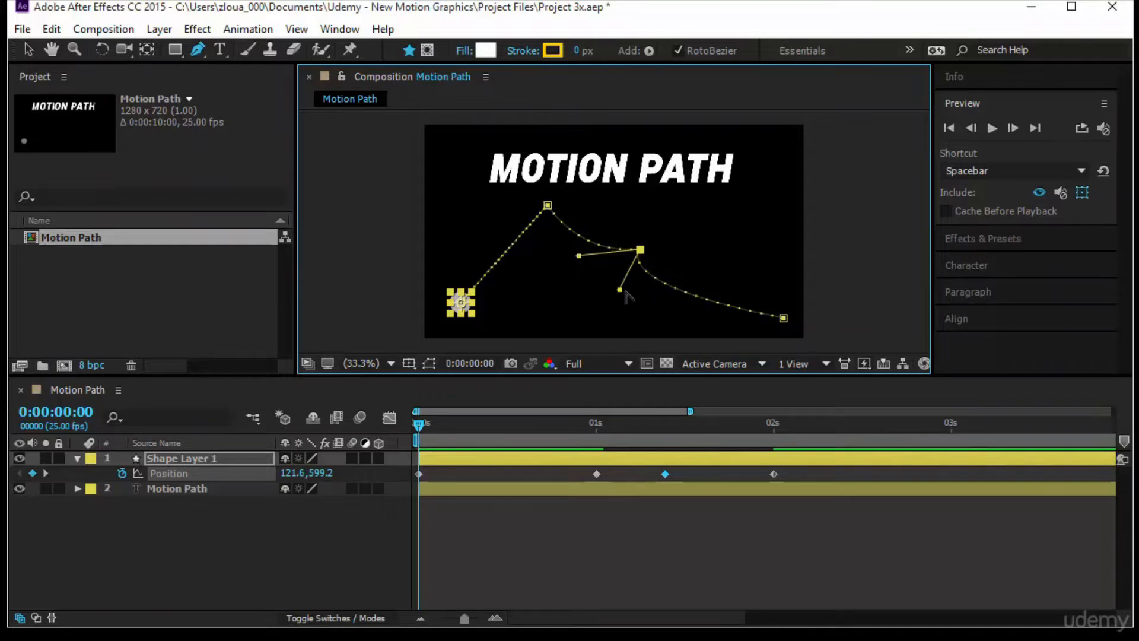
left_click_drag(620, 290, 723, 240)
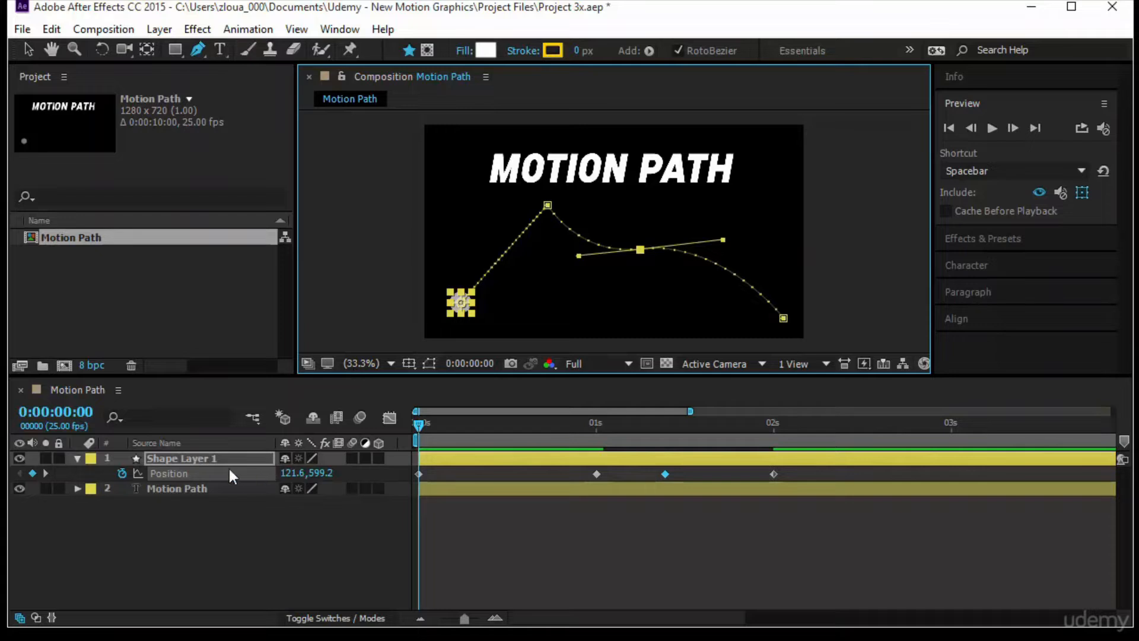
- Retime the two middle Position keyframes, moving the 1-second one to about 0.75 s and the newly added one to about 1.4 s
left_click(176, 473)
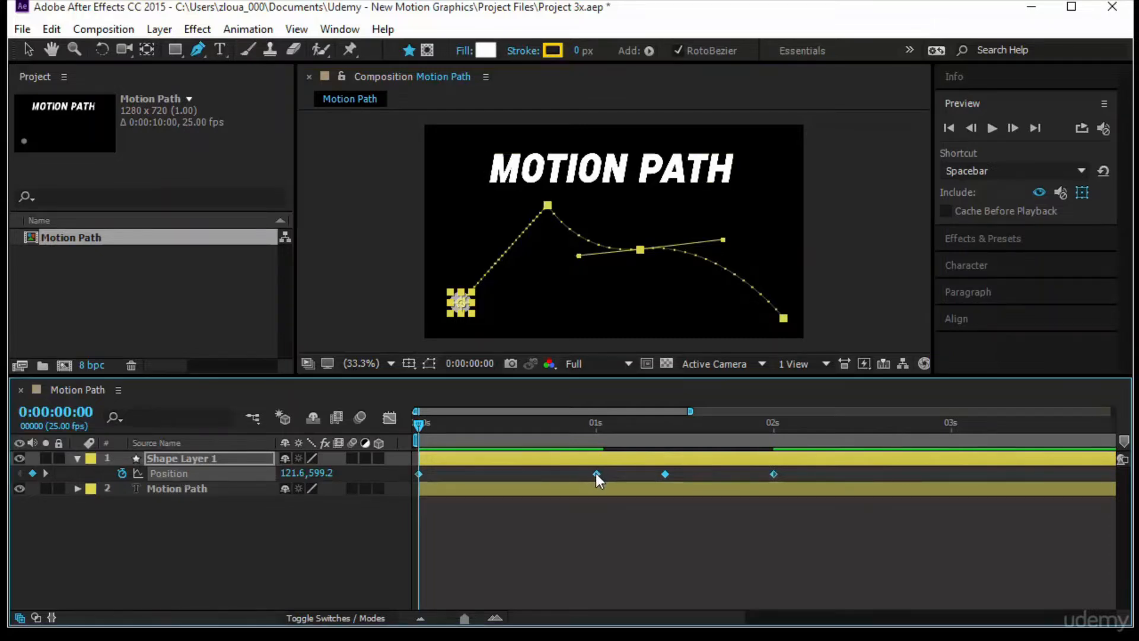
left_click(599, 501)
left_click_drag(596, 474, 553, 474)
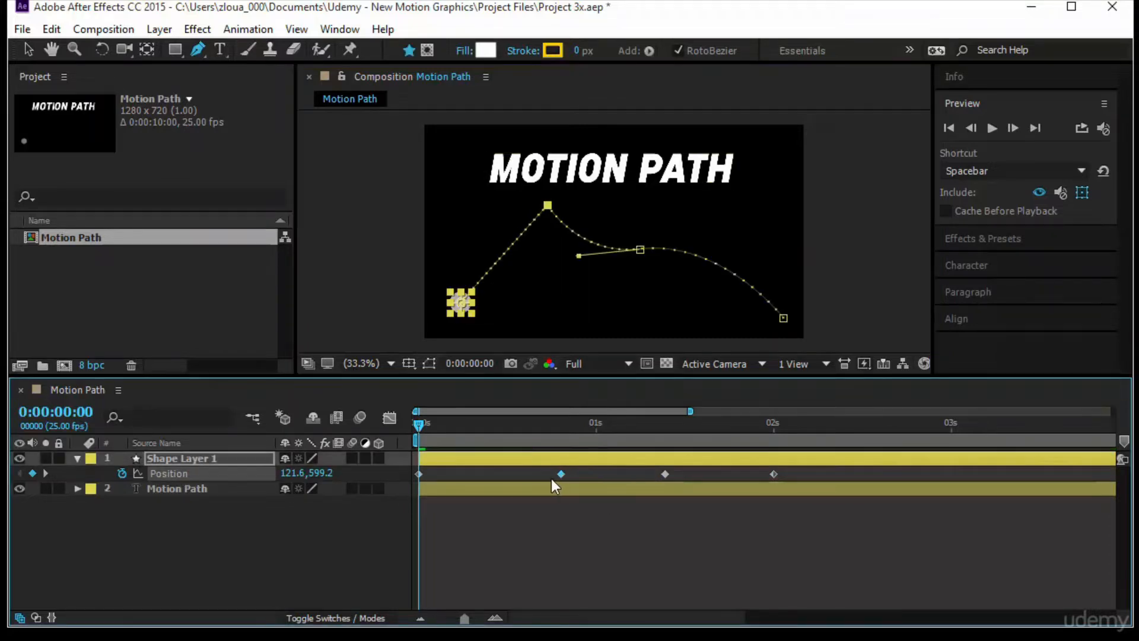
left_click_drag(664, 474, 675, 473)
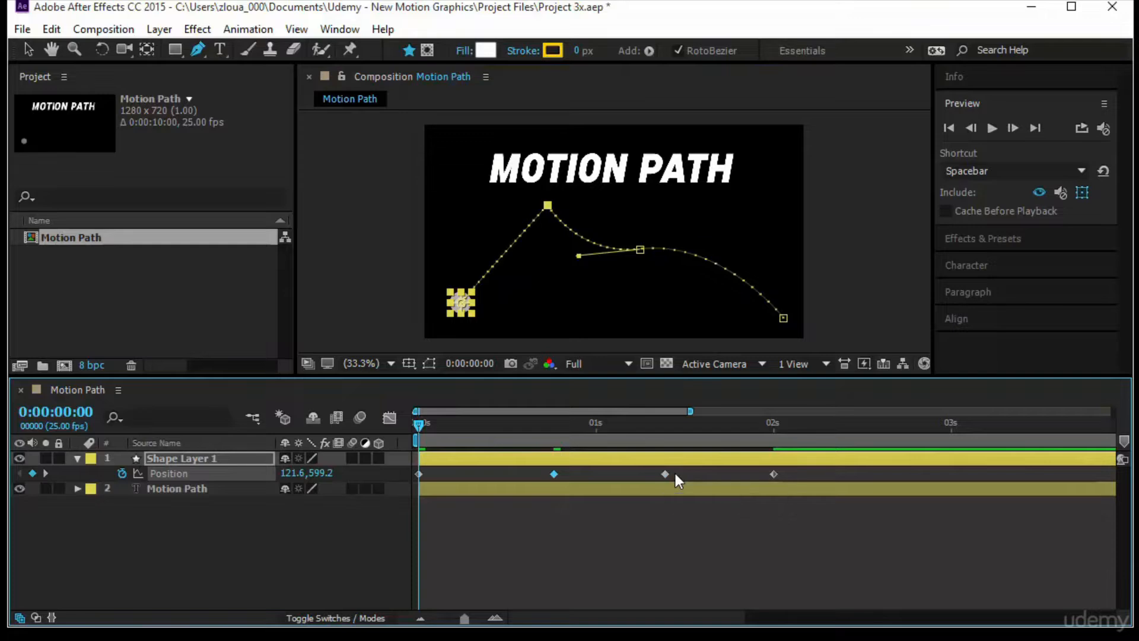
- Set the spatial interpolation of all four Position keyframes to Continuous Bezier
left_click(249, 30)
left_click(339, 172)
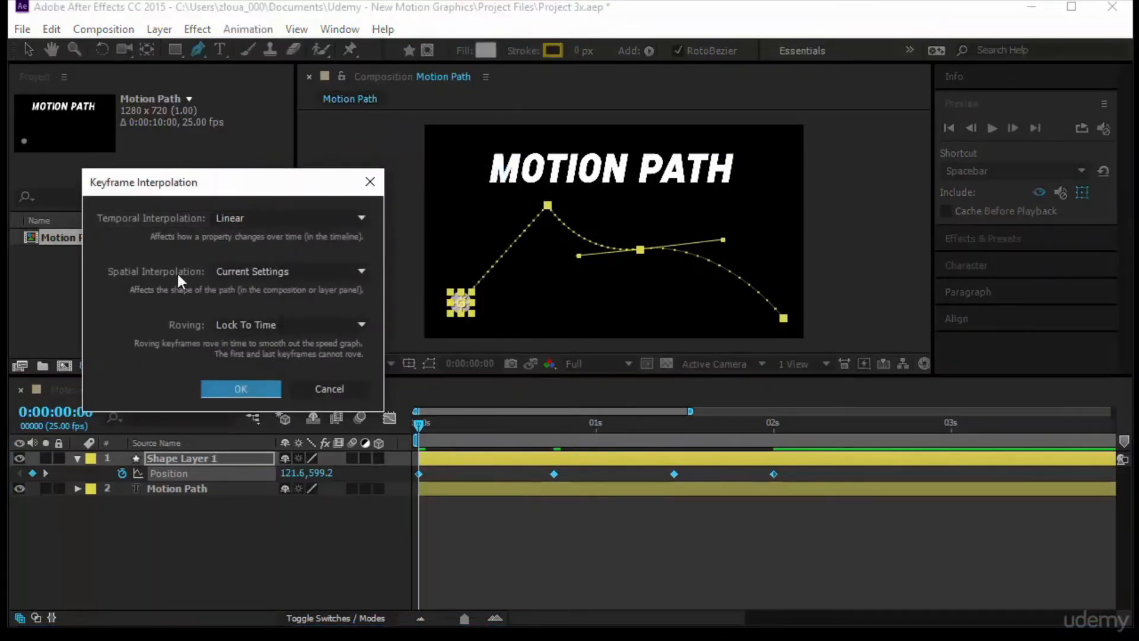
left_click(252, 268)
left_click(264, 358)
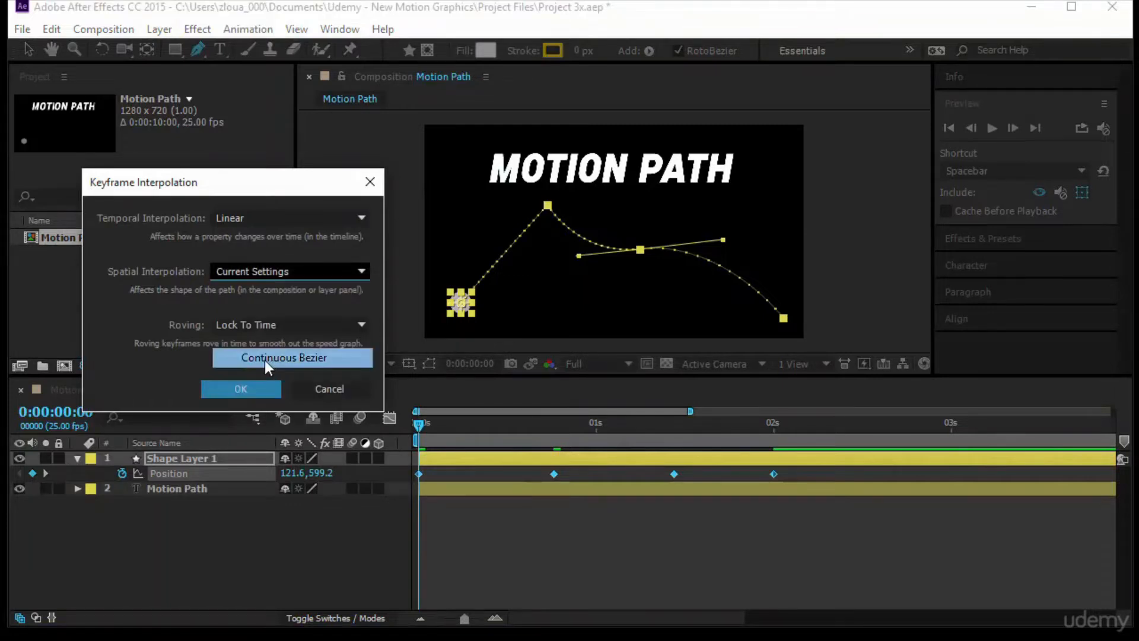
left_click(244, 392)
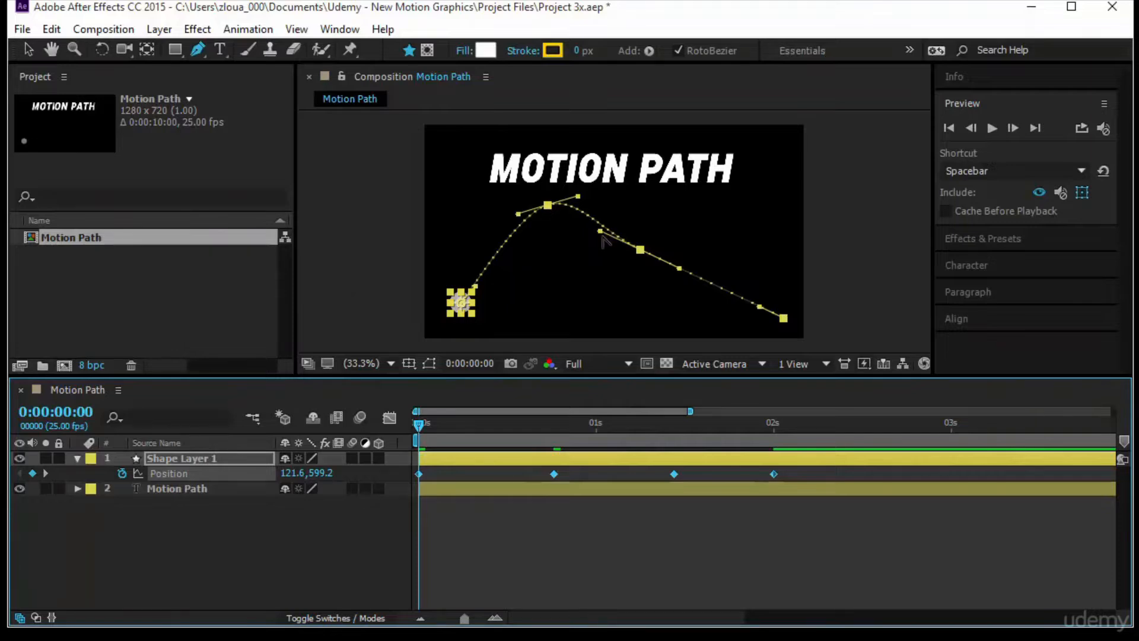
- With the Selection tool, pull the two middle points' facing handles downward and shift the whole motion path slightly down and left
left_click(601, 231)
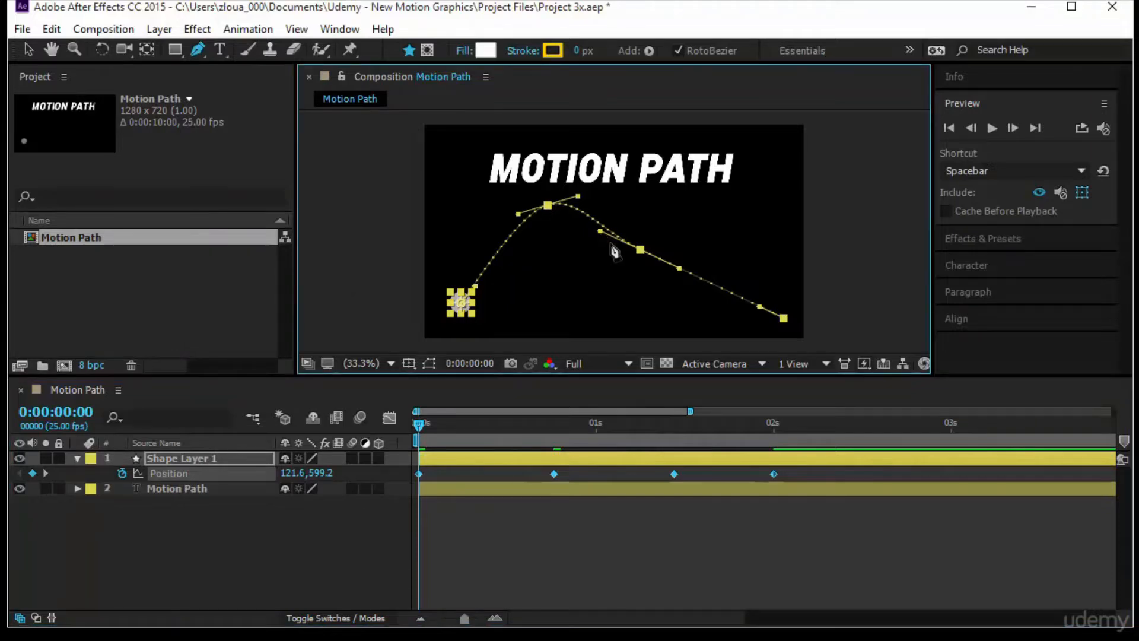
left_click(30, 50)
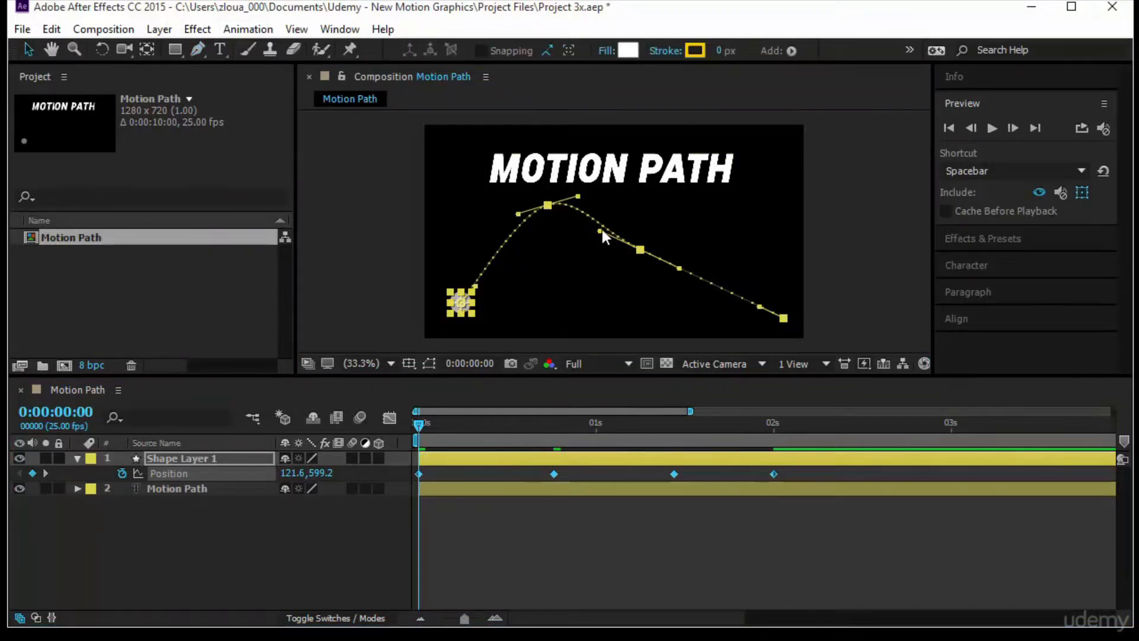
left_click_drag(600, 227, 585, 278)
left_click_drag(578, 197, 552, 248)
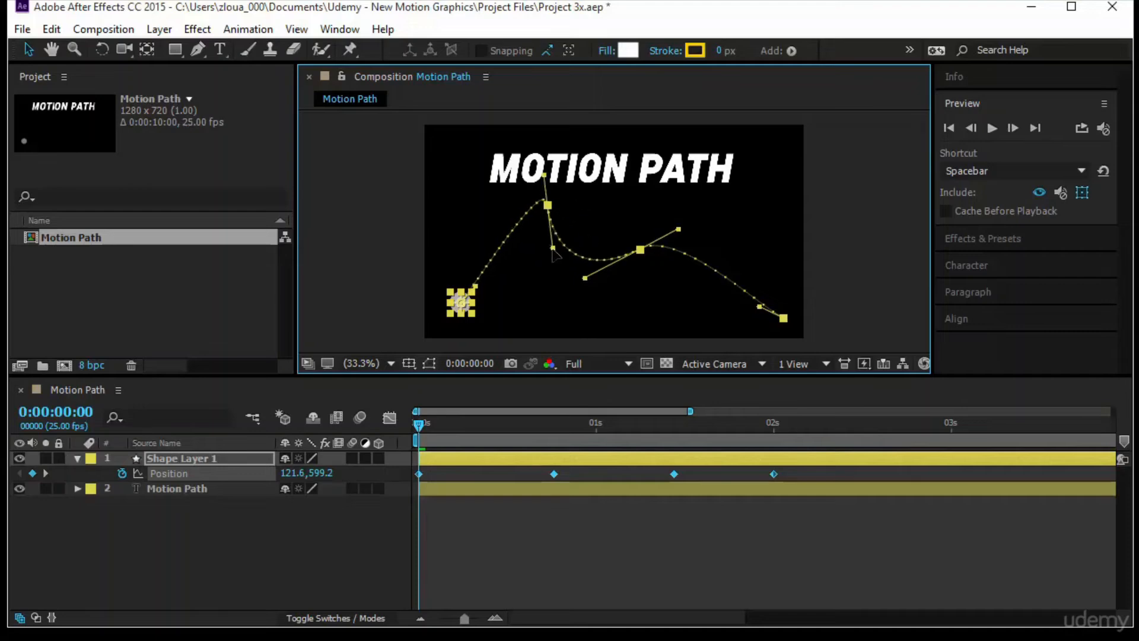
mouse_move(549, 204)
left_mouse_down()
mouse_move(513, 219)
mouse_move(547, 210)
left_mouse_up()
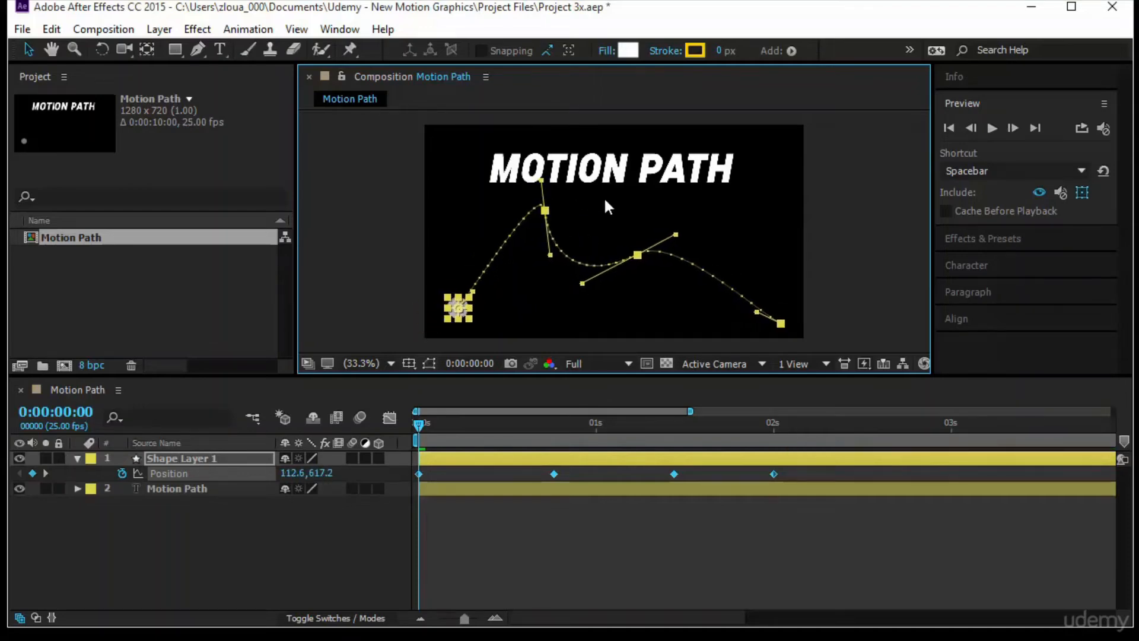
- Move only the second motion-path point to the left and pull the two middle points' facing handles downward to deepen the dip
left_click(605, 201)
left_click(458, 302)
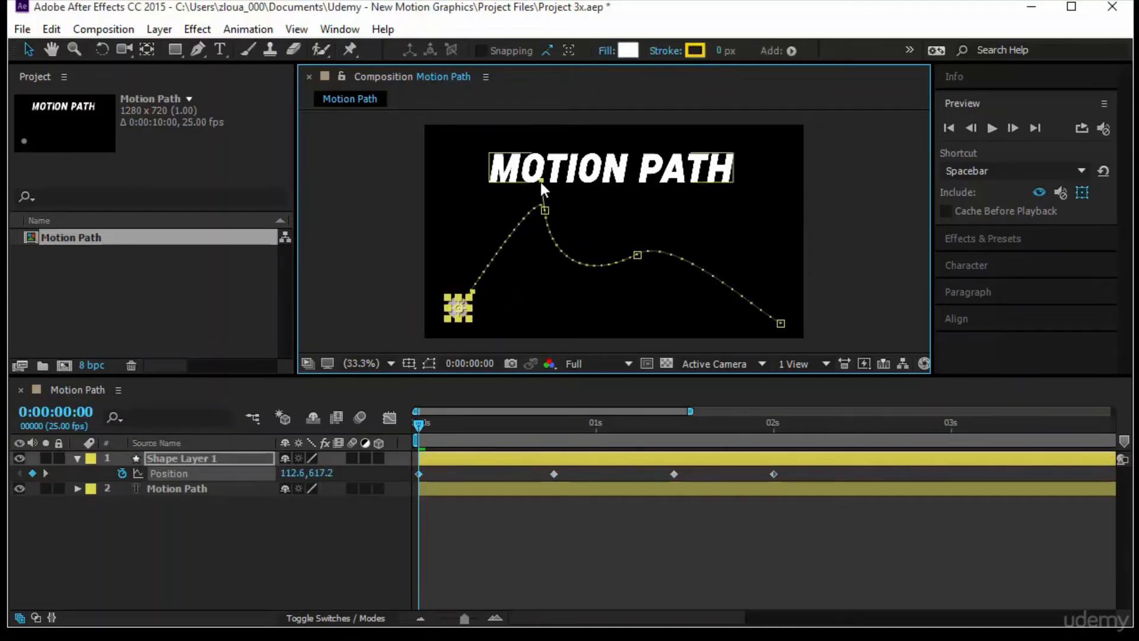
left_click(545, 210)
left_click_drag(544, 210, 500, 221)
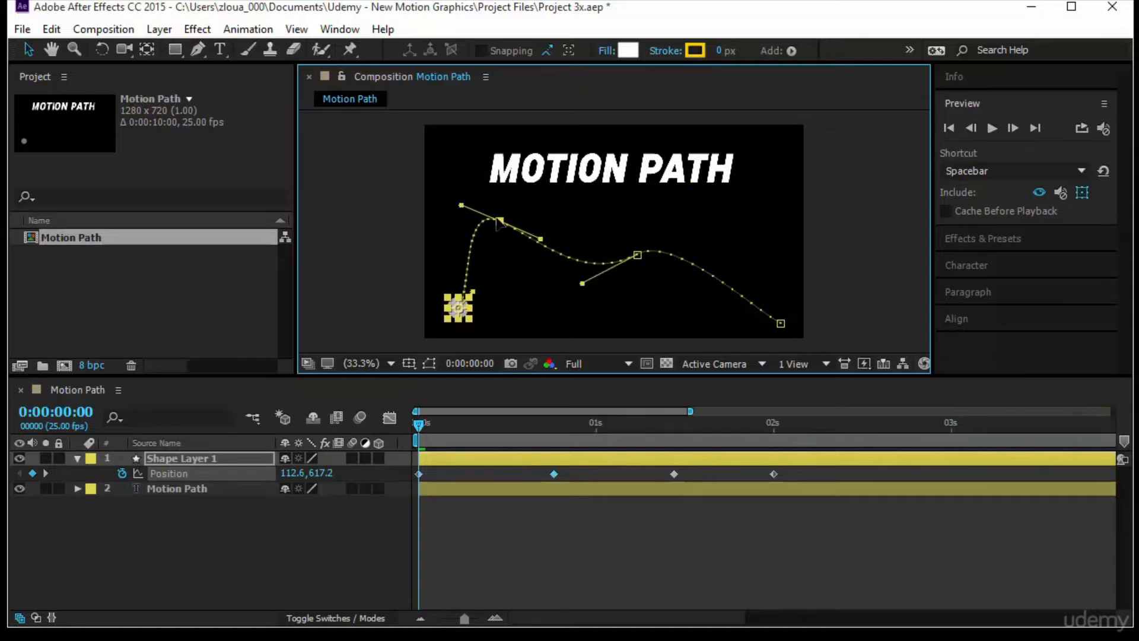
left_click_drag(582, 283, 581, 307)
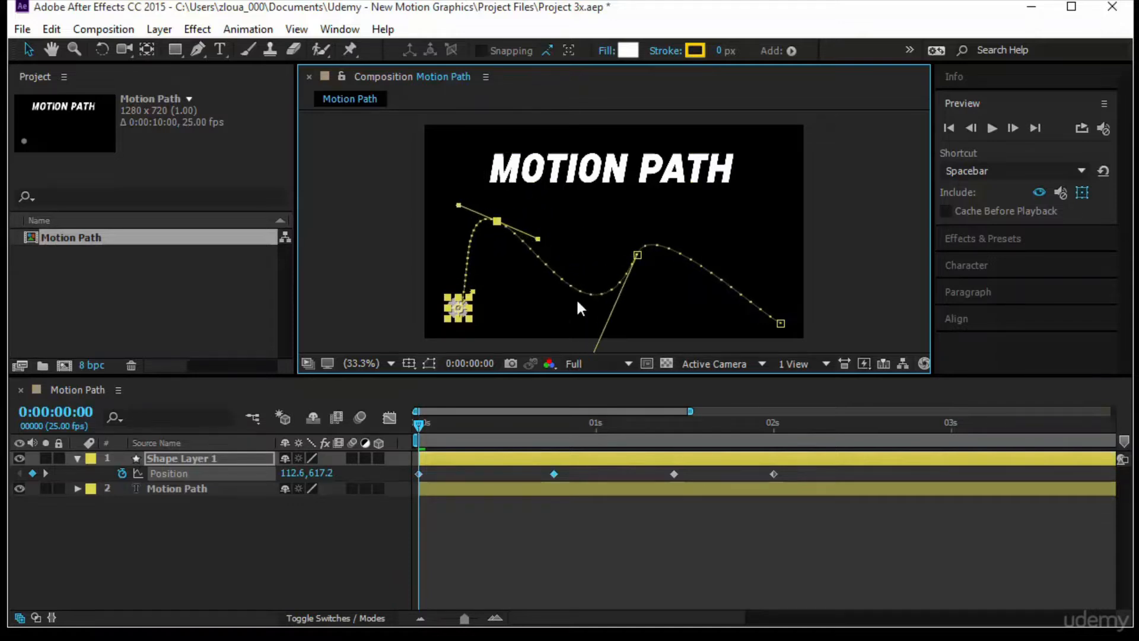
left_click_drag(539, 239, 530, 302)
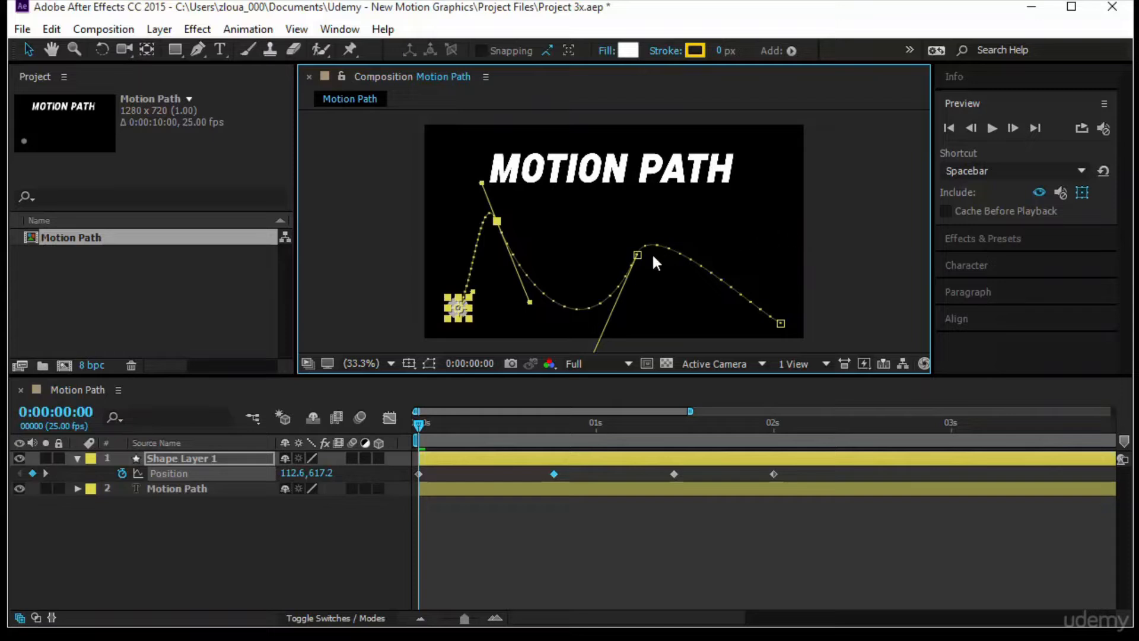
- Move the third motion-path point up and right, flatten its handles, and stretch the second and last points' handles to reshape the curve
left_click_drag(639, 254, 667, 229)
left_click_drag(682, 188, 700, 223)
left_click_drag(532, 306, 608, 338)
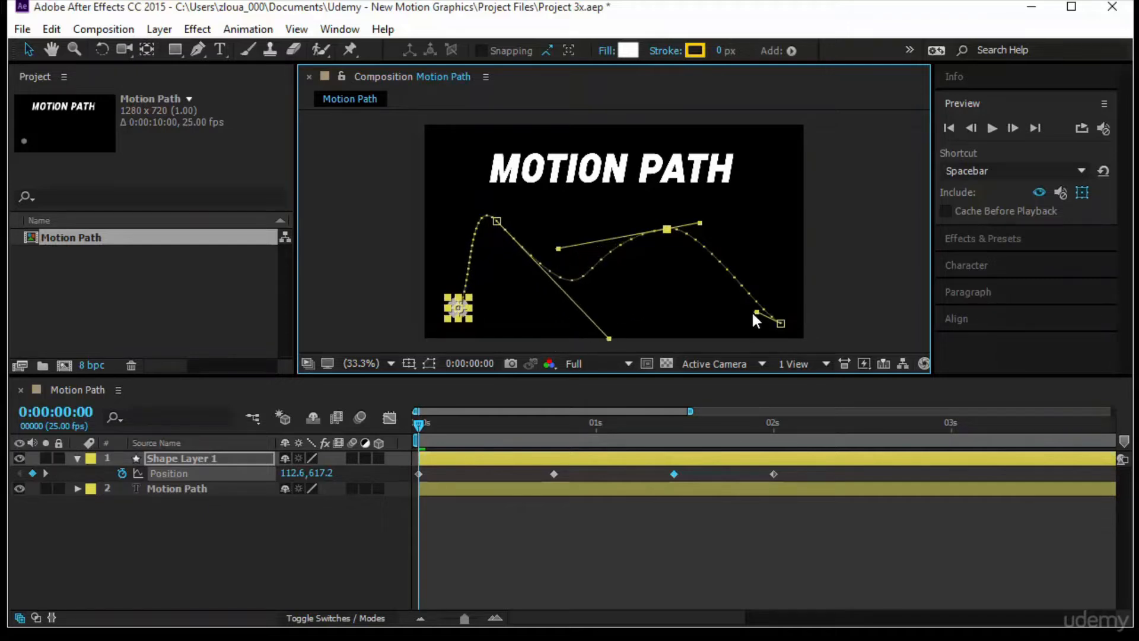
left_click_drag(756, 312, 649, 327)
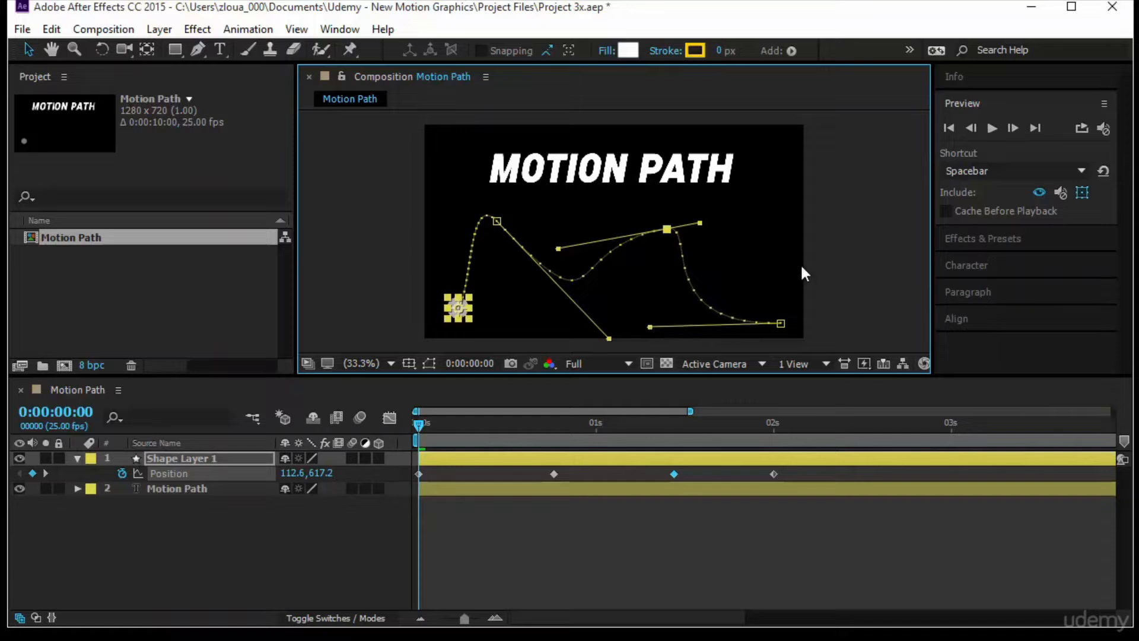
- Preview the circle's curved motion and apply Easy Ease to all four Position keyframes
left_click(992, 123)
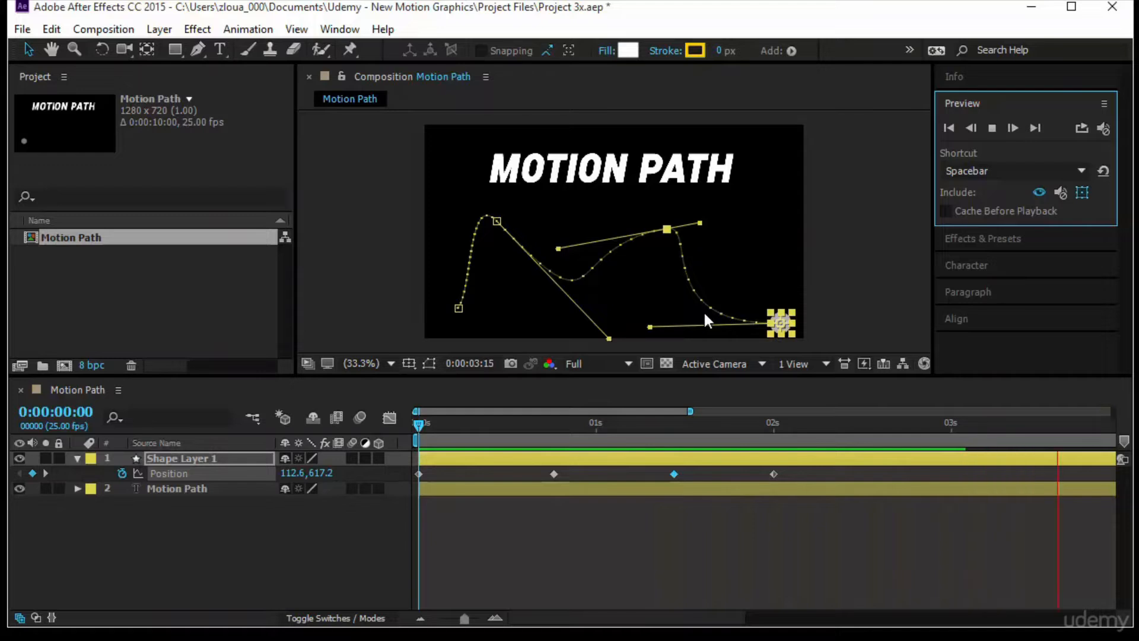
left_click(202, 474)
key("F9")
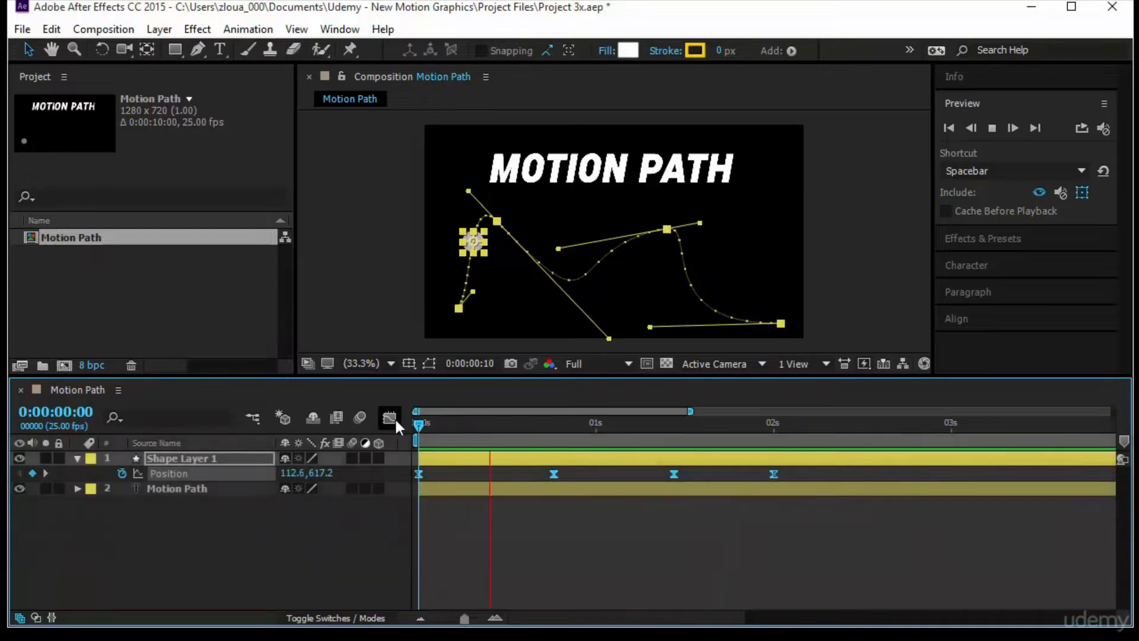
- In the Position speed graph, stretch the first and second keyframes' outgoing handles so the speed peaks late in the first two segments
left_click(390, 418)
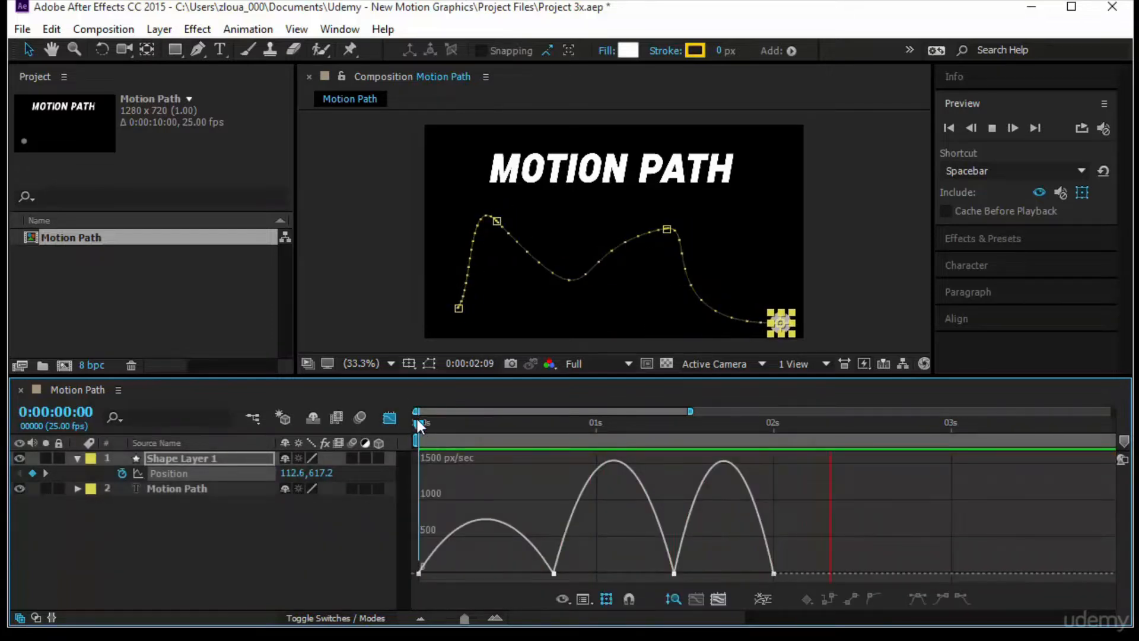
key("space")
key("Home")
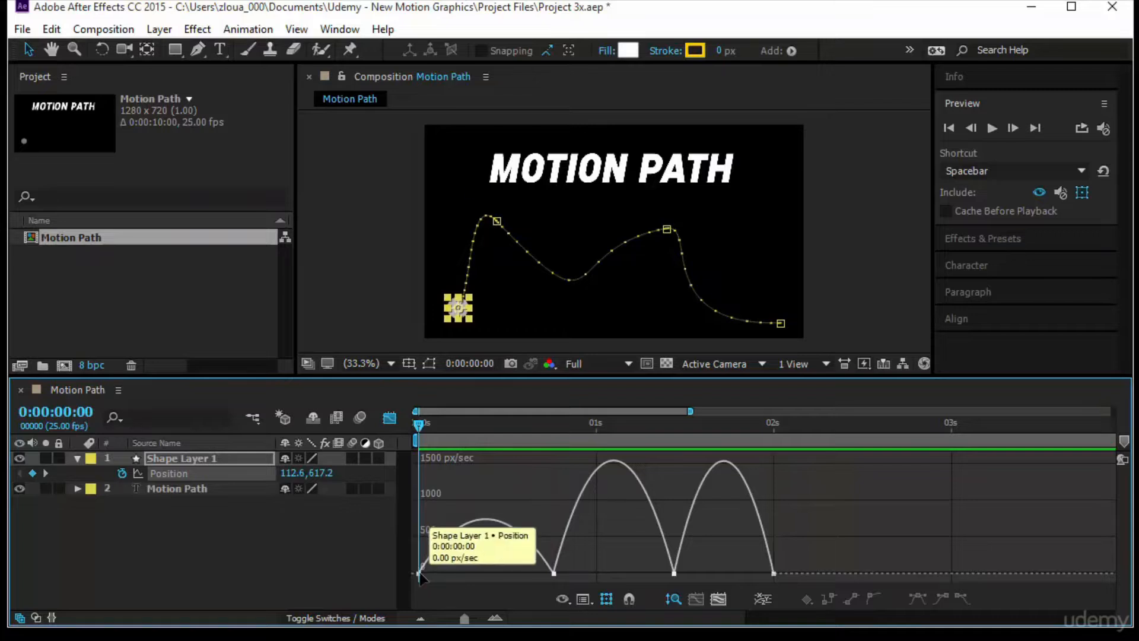
left_click(419, 573)
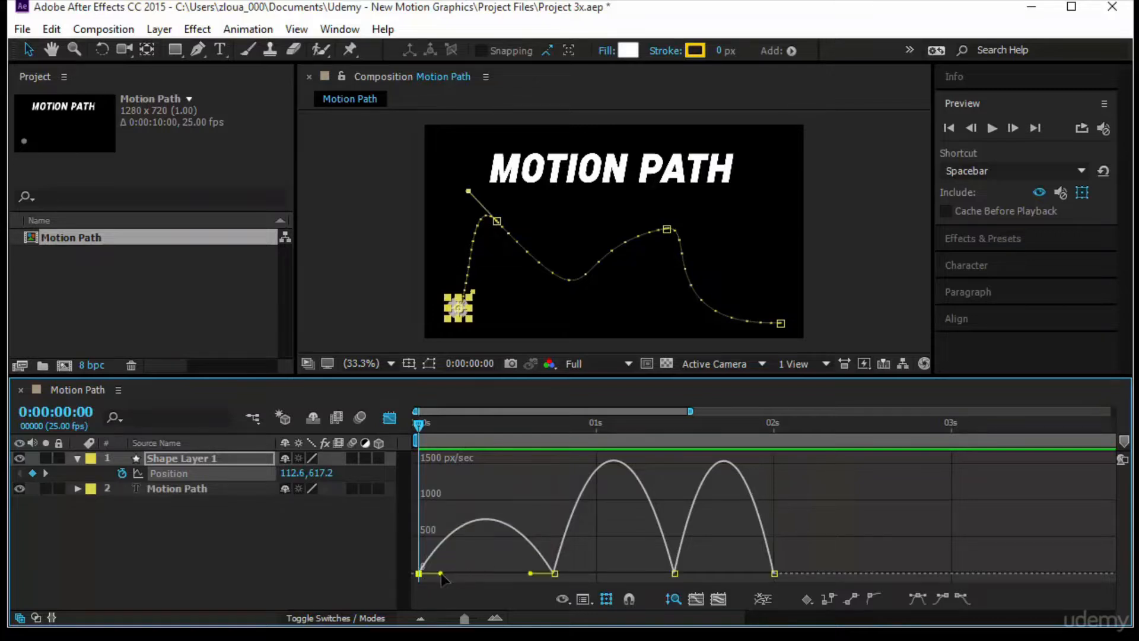
left_click_drag(440, 573, 548, 573)
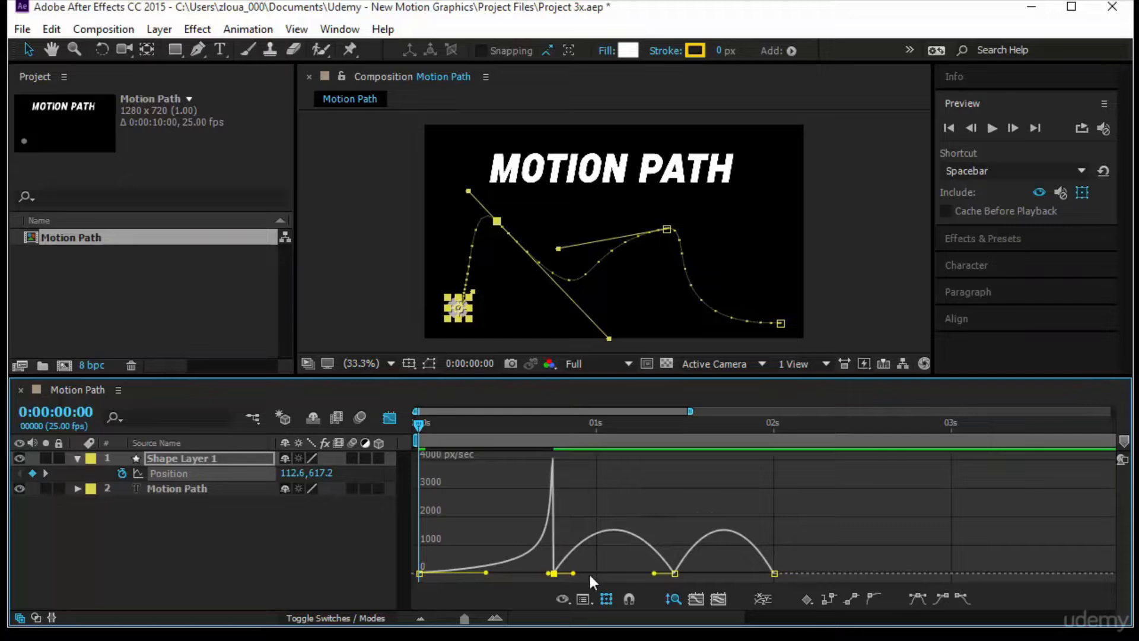
left_click_drag(574, 575, 608, 574)
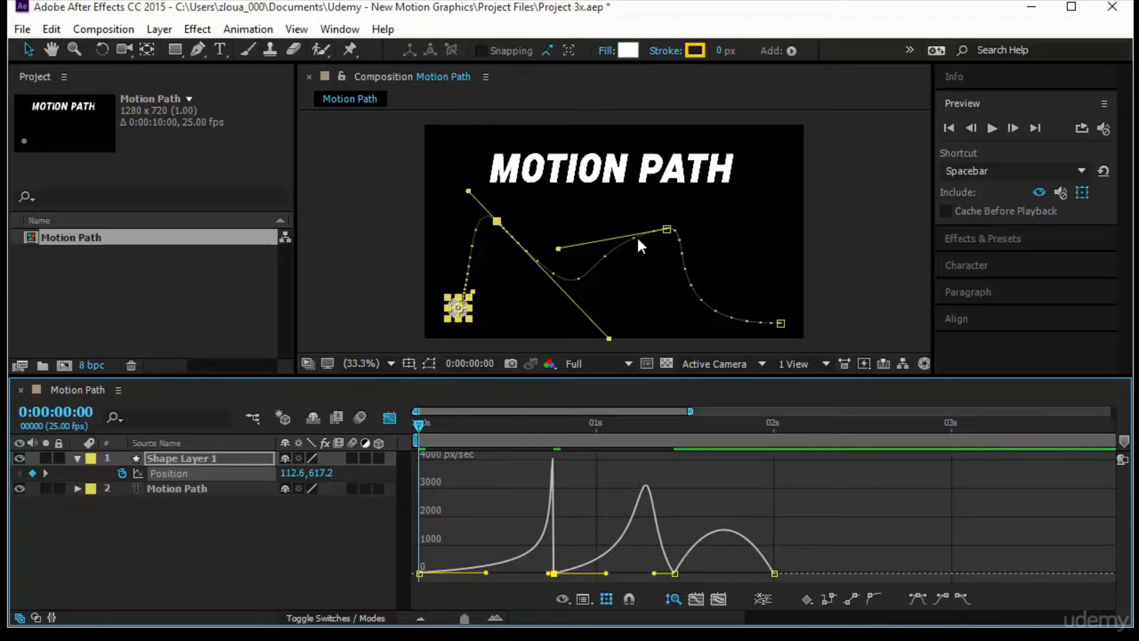
- Adjust the third segment's speed handles so the speed peaks just before the last keyframe, and preview the motion
left_click(674, 573)
left_click_drag(690, 573, 771, 573)
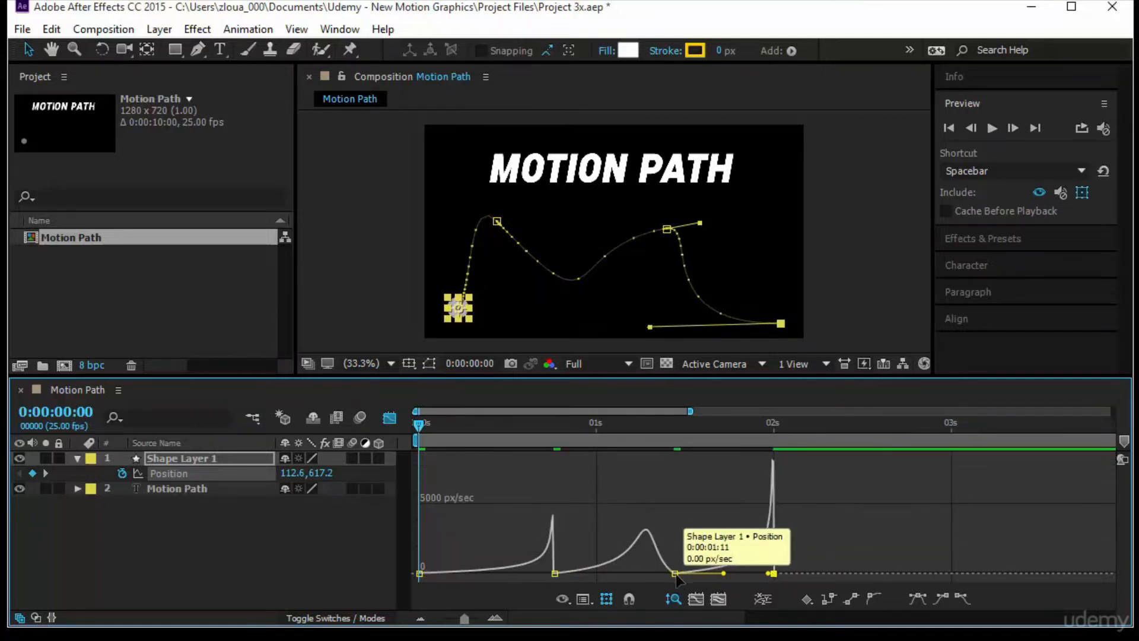
left_click(994, 123)
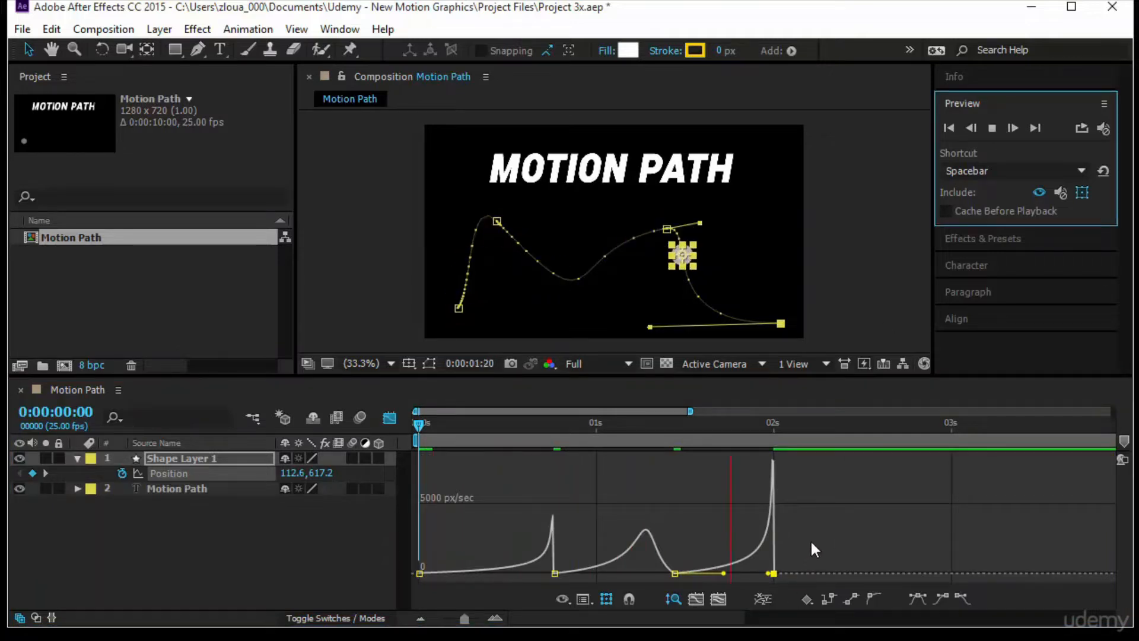
- Stretch the third keyframe's incoming speed handle toward the second keyframe to form a sharp mid-segment peak, and replay from the start
left_click_drag(673, 576, 617, 575)
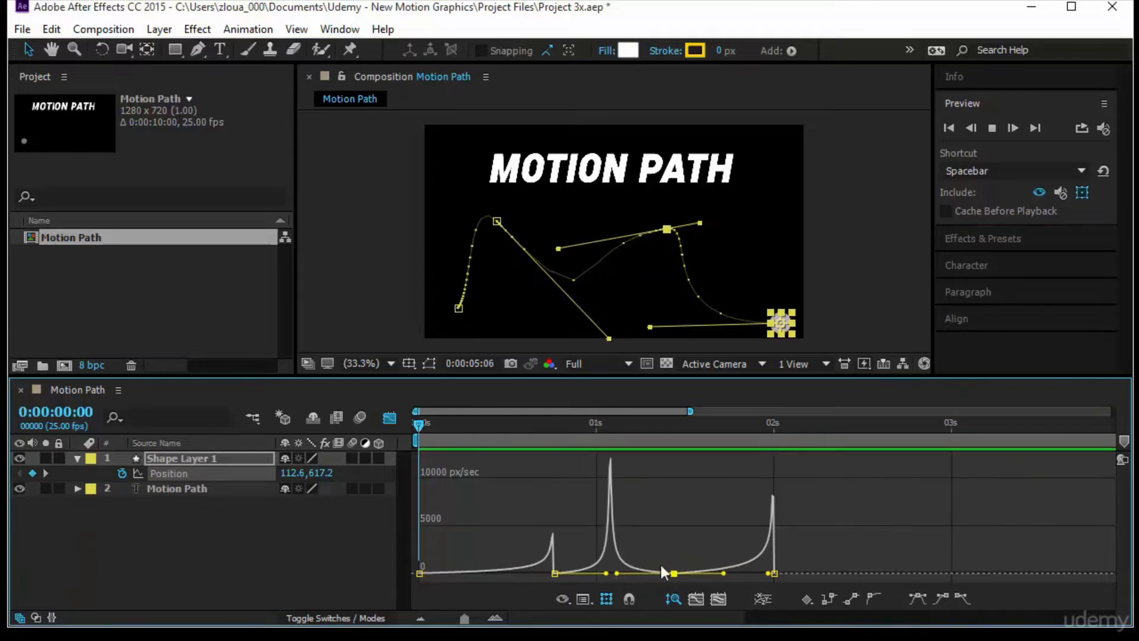
left_click(990, 128)
left_click(948, 128)
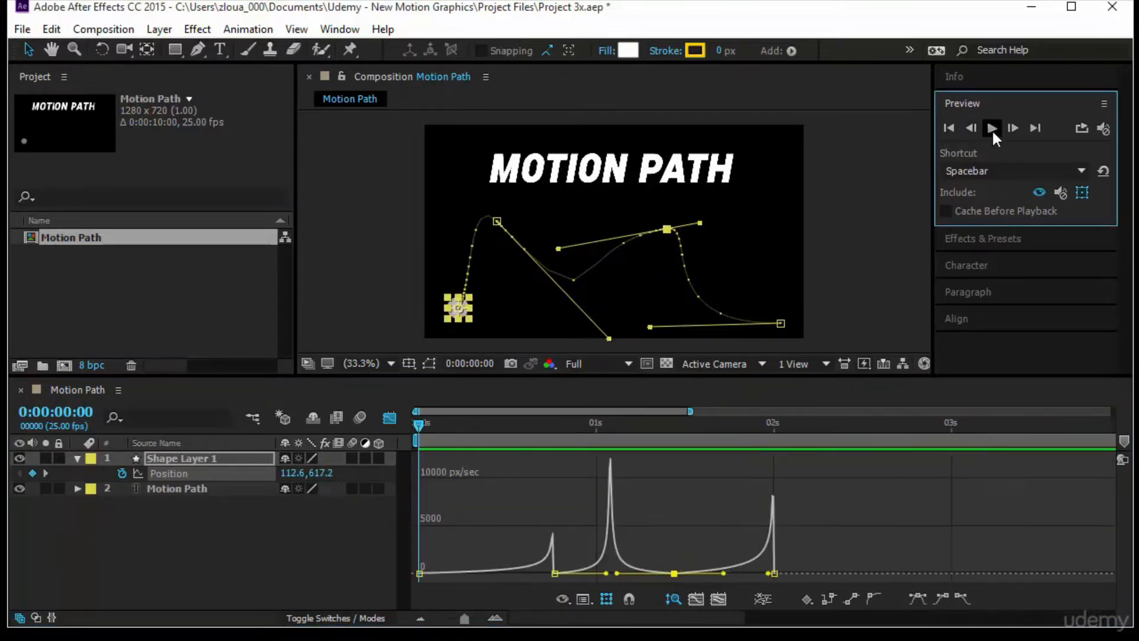
left_click(992, 128)
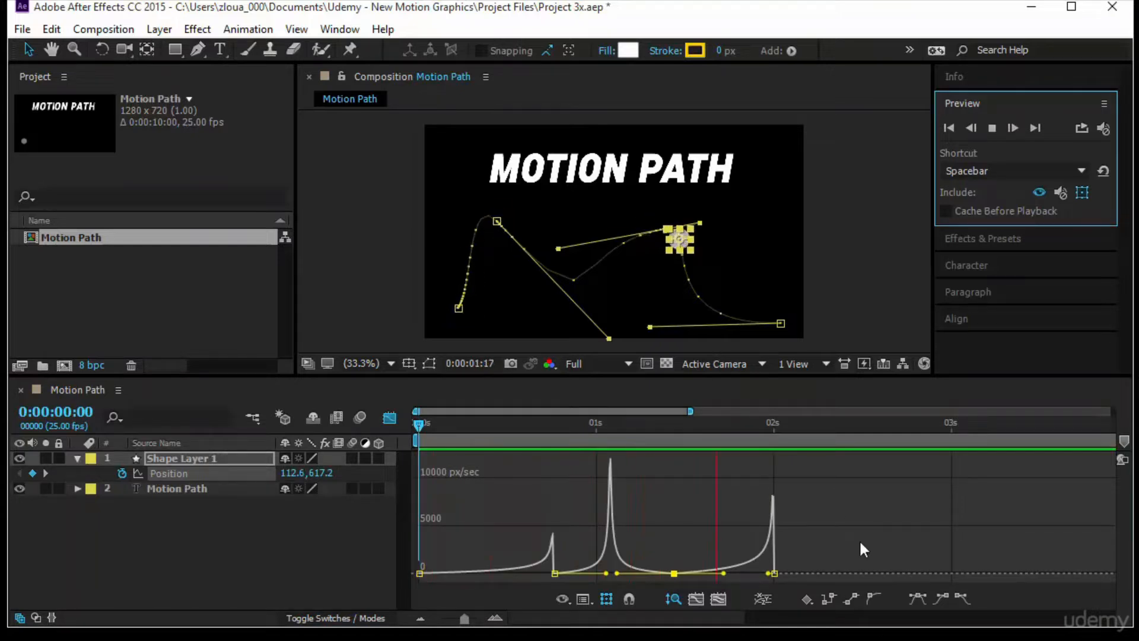
- Deselect the circle's layer and replay the animation from the start without the motion path overlay
left_click(298, 560)
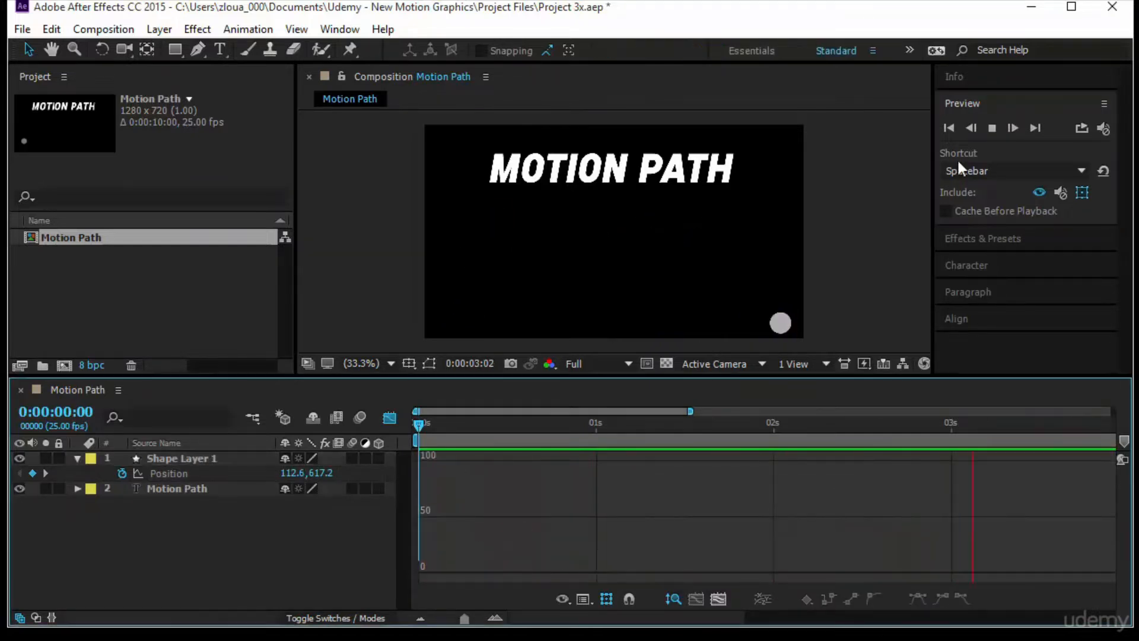
left_click(992, 128)
left_click(948, 127)
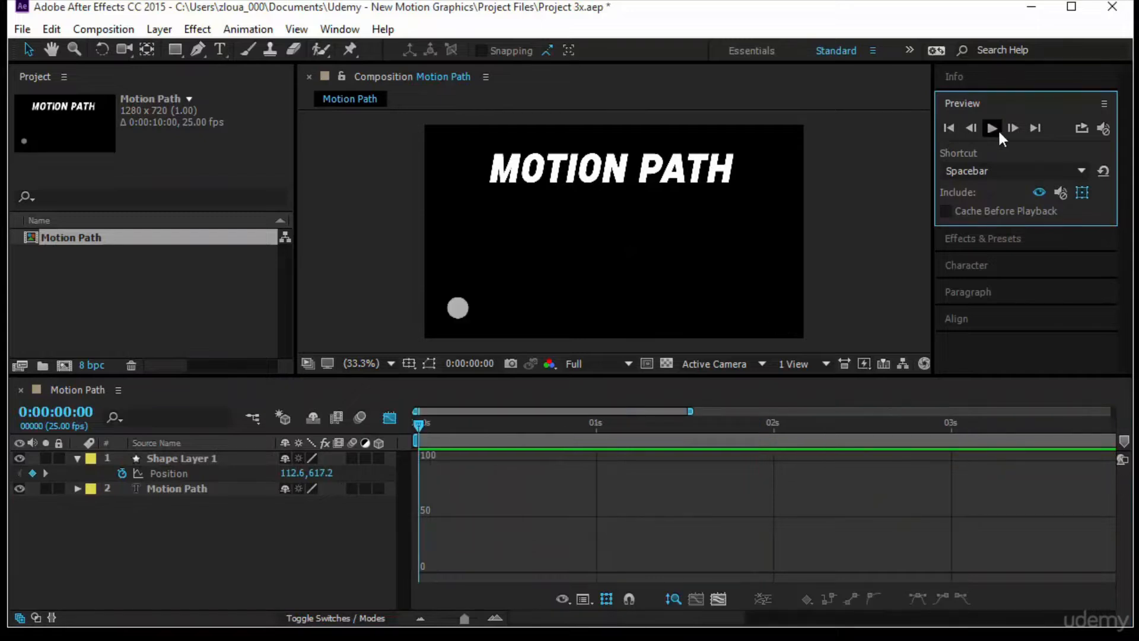
key("space")
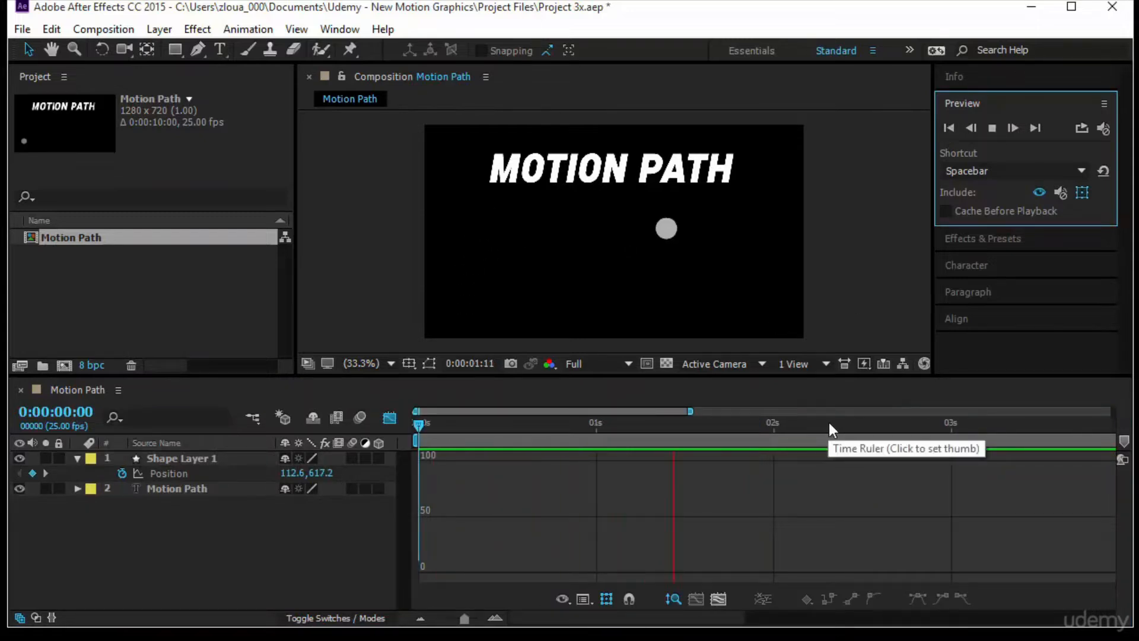
- Show the four Position keyframes as layer bars, select them all, and return to their speed graph
left_click(388, 417)
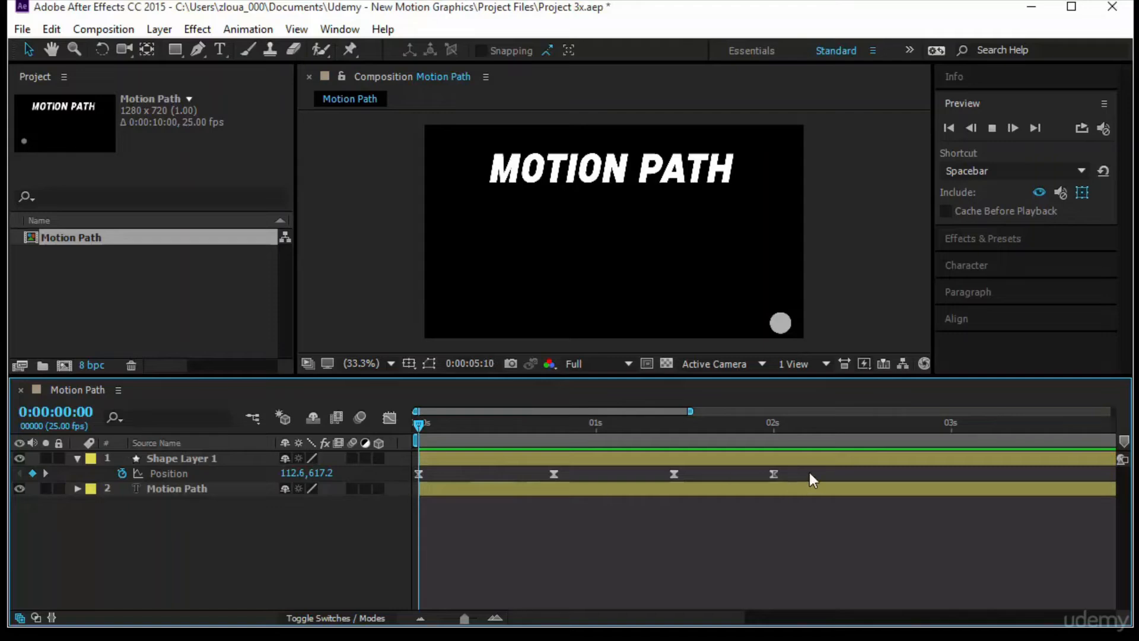
left_click_drag(809, 473, 380, 478)
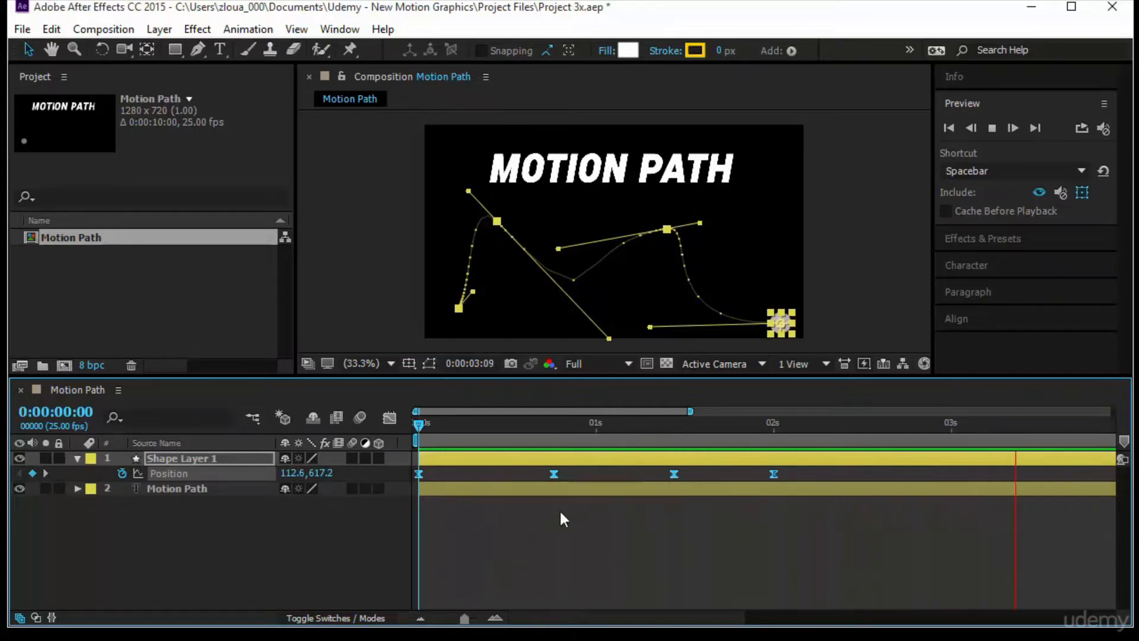
left_click(389, 417)
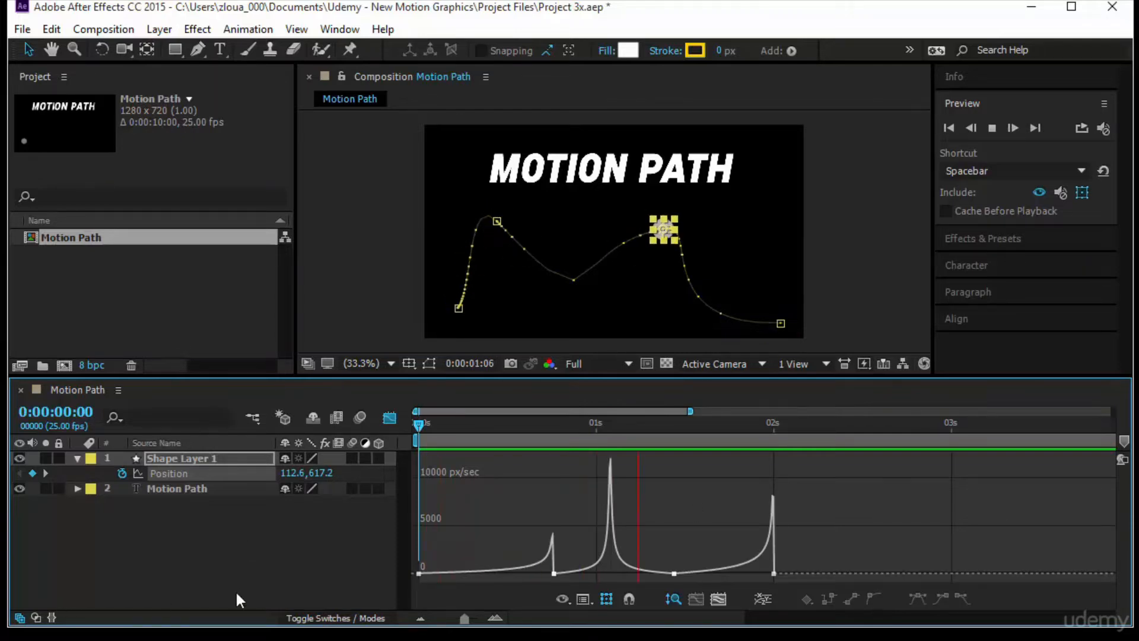
- Hide Shape Layer 1 and leave all layers deselected
left_click(273, 556)
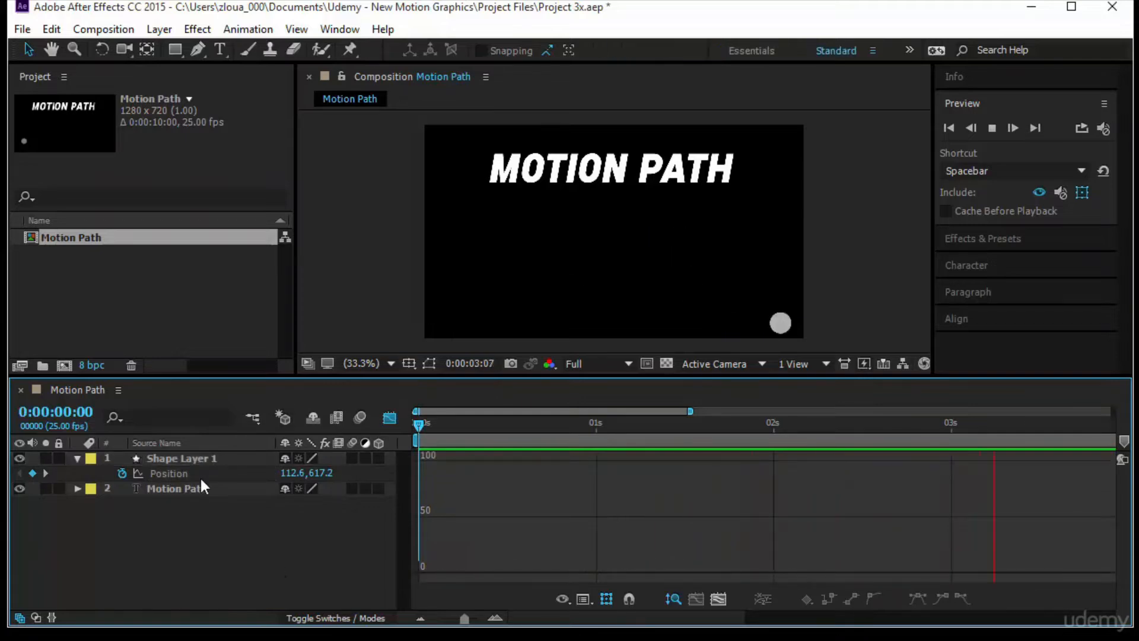
left_click(198, 460)
left_click(20, 458)
left_click(123, 535)
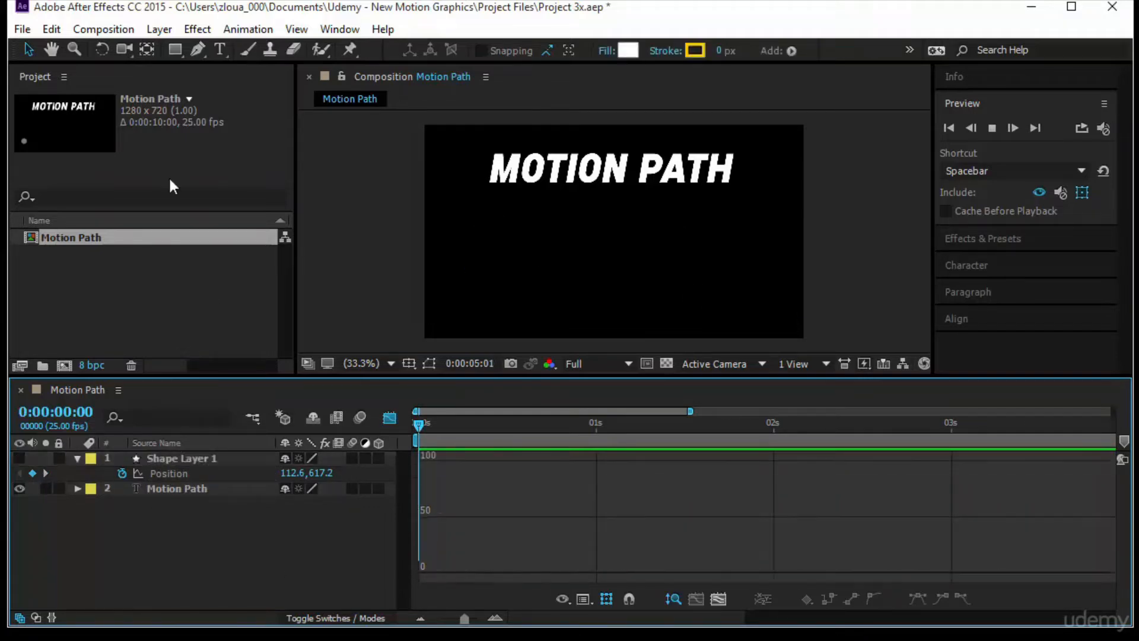
- Add a text layer reading "Motion" below the start of the title and return to the Selection tool
left_click(219, 49)
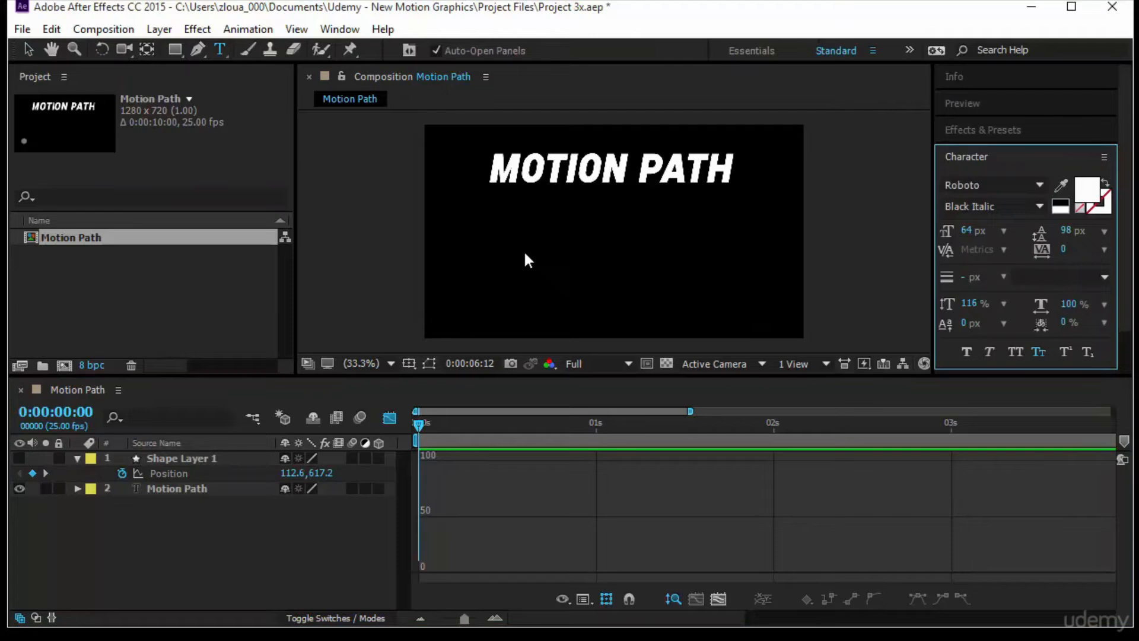
left_click(450, 242)
type("Motion")
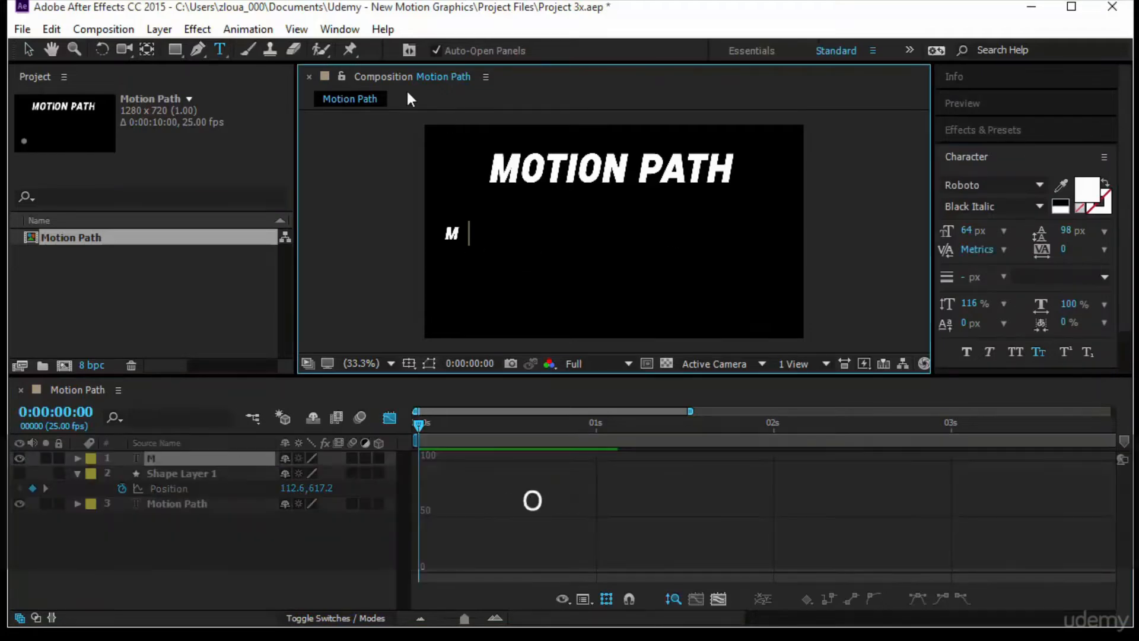
left_click(28, 48)
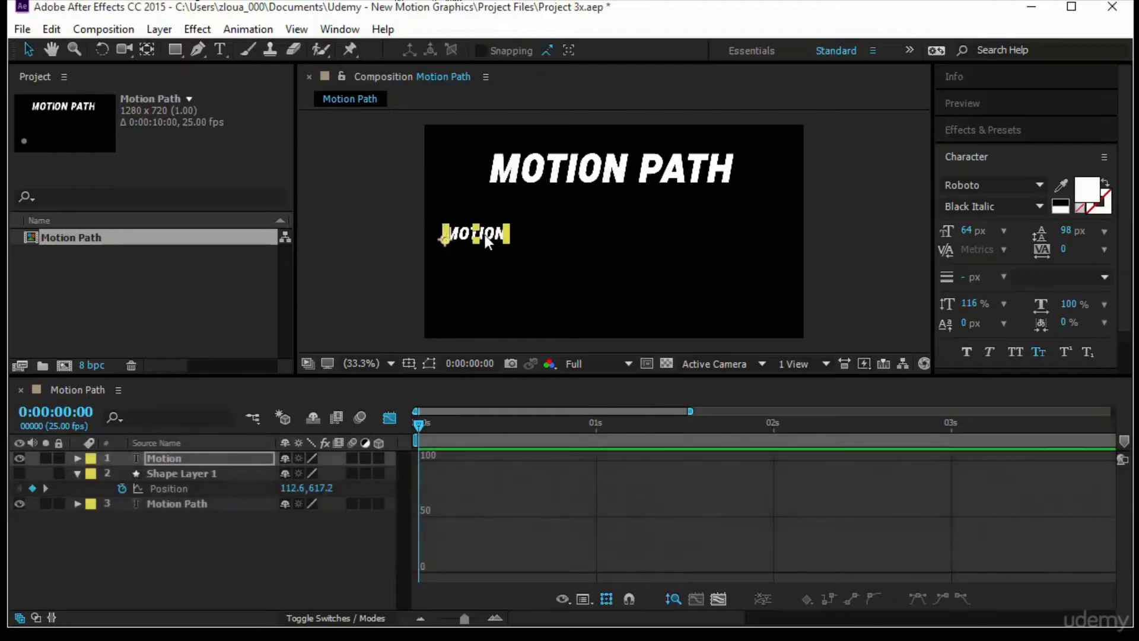
- Switch the timeline back to layer bars and set a first Position keyframe on the Motion text layer at 0:00:00:00
left_click(388, 421)
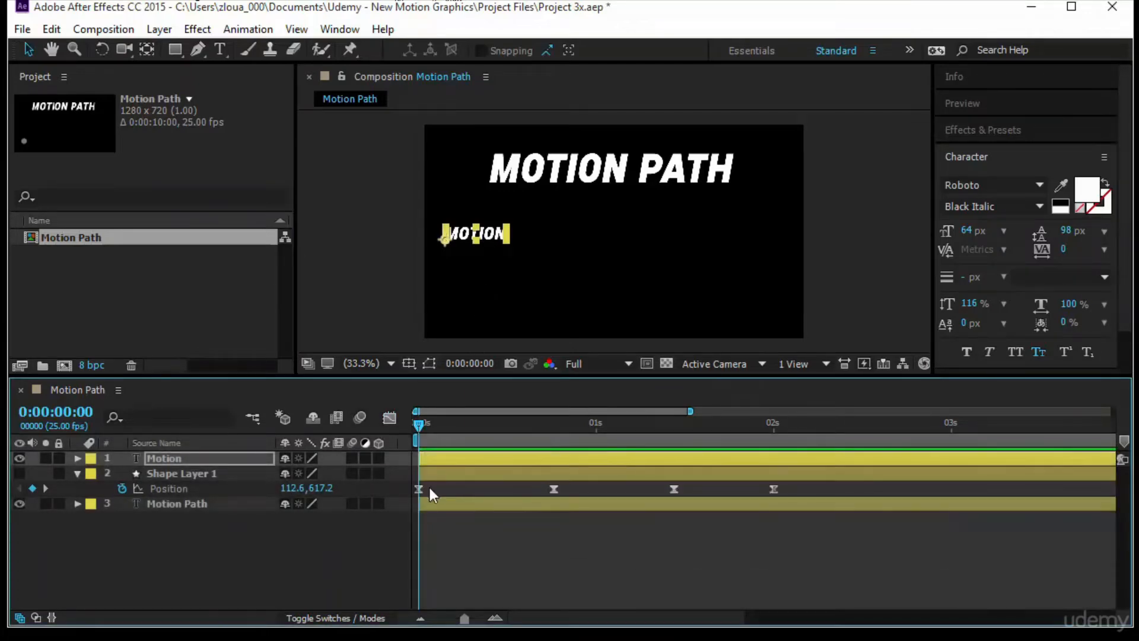
left_click(198, 458)
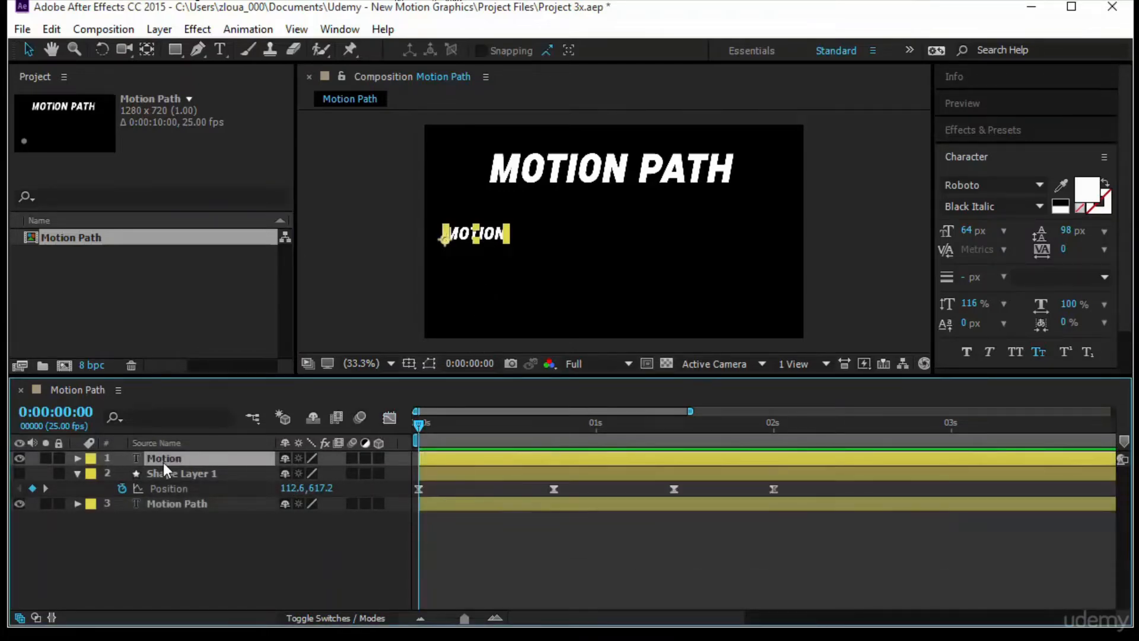
key("p")
left_click(122, 473)
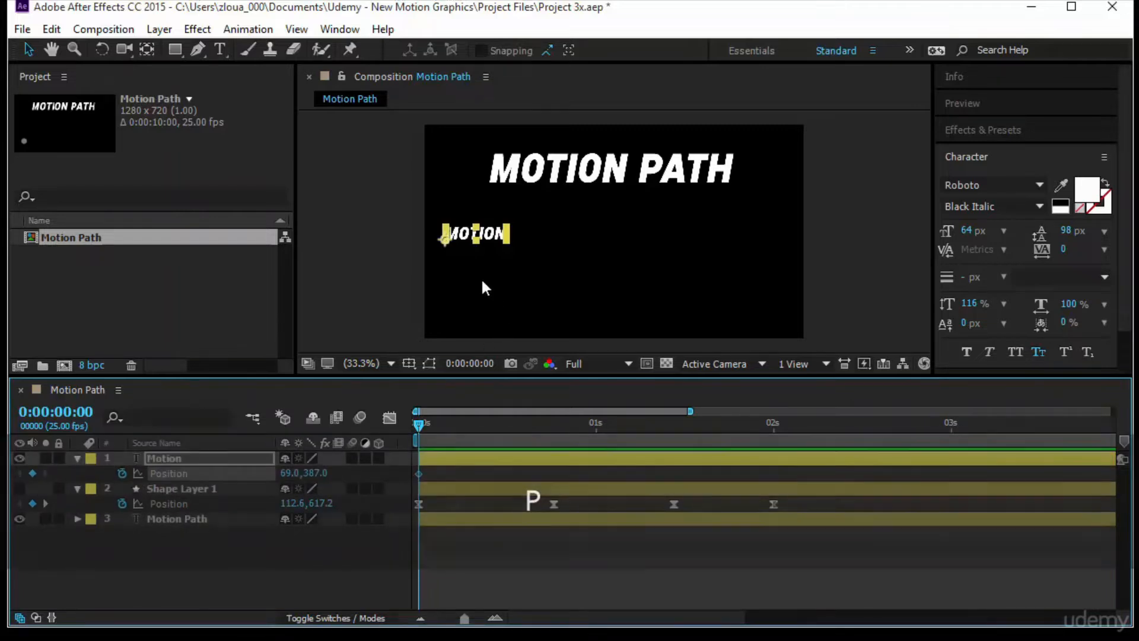
left_click(491, 235)
left_click_drag(491, 235, 756, 237)
key("ctrl+z")
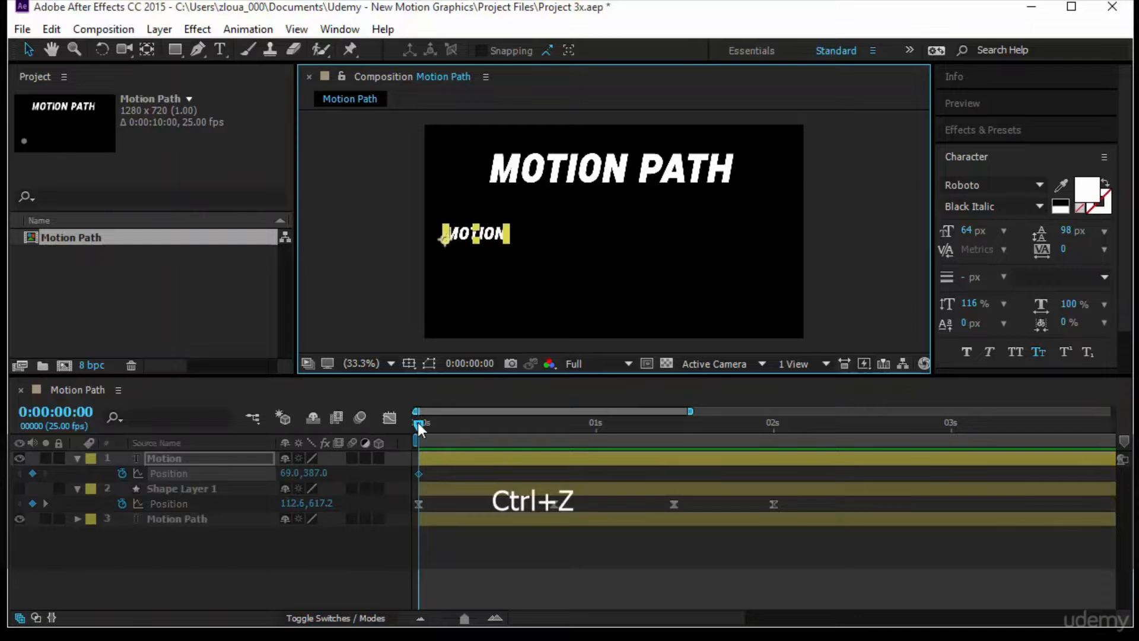
- At 0:00:00:07, move the Motion text horizontally to 1017, 387, shift the new keyframe to between 0 and 1 second, and return to the start
left_click_drag(418, 422, 468, 424)
left_click(491, 236)
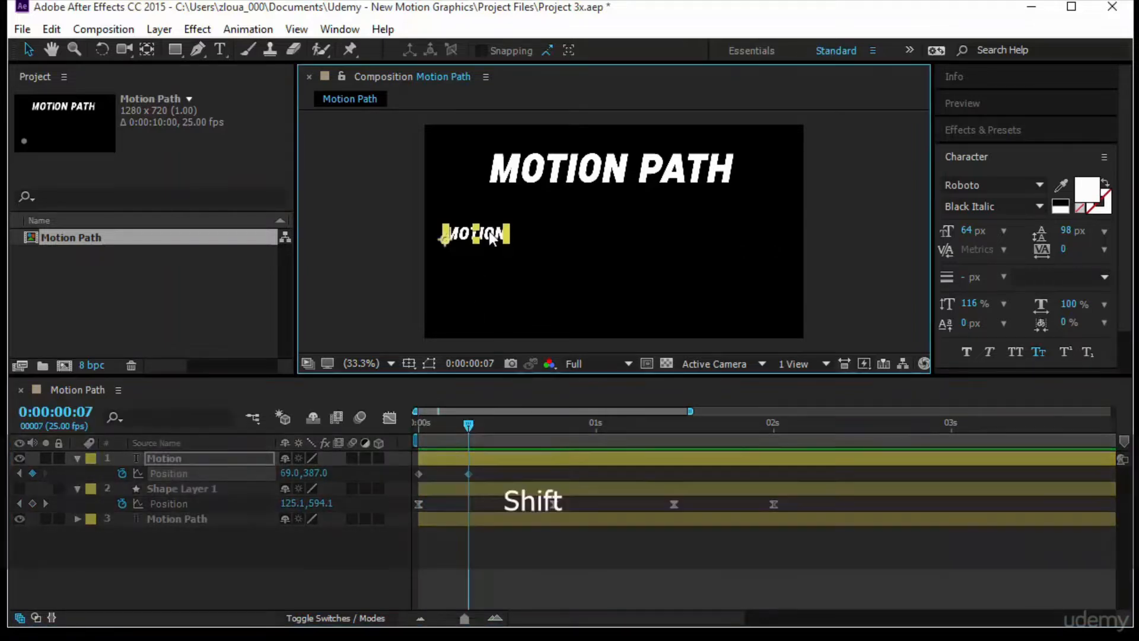
left_click_drag(491, 236, 773, 236)
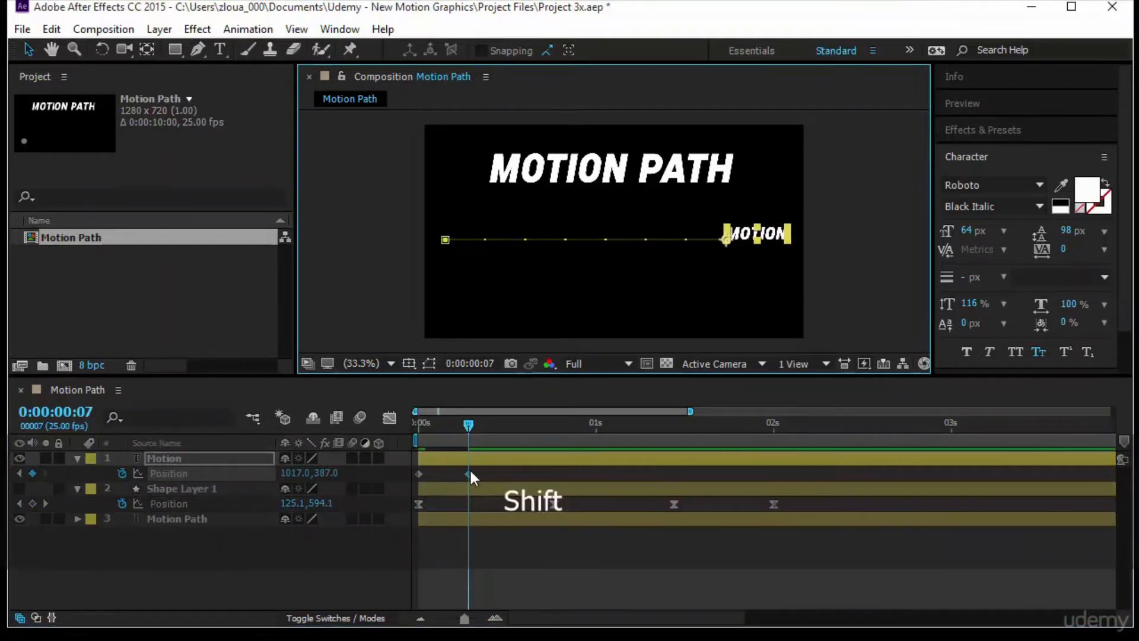
left_click_drag(469, 474, 531, 482)
left_click_drag(469, 426, 362, 439)
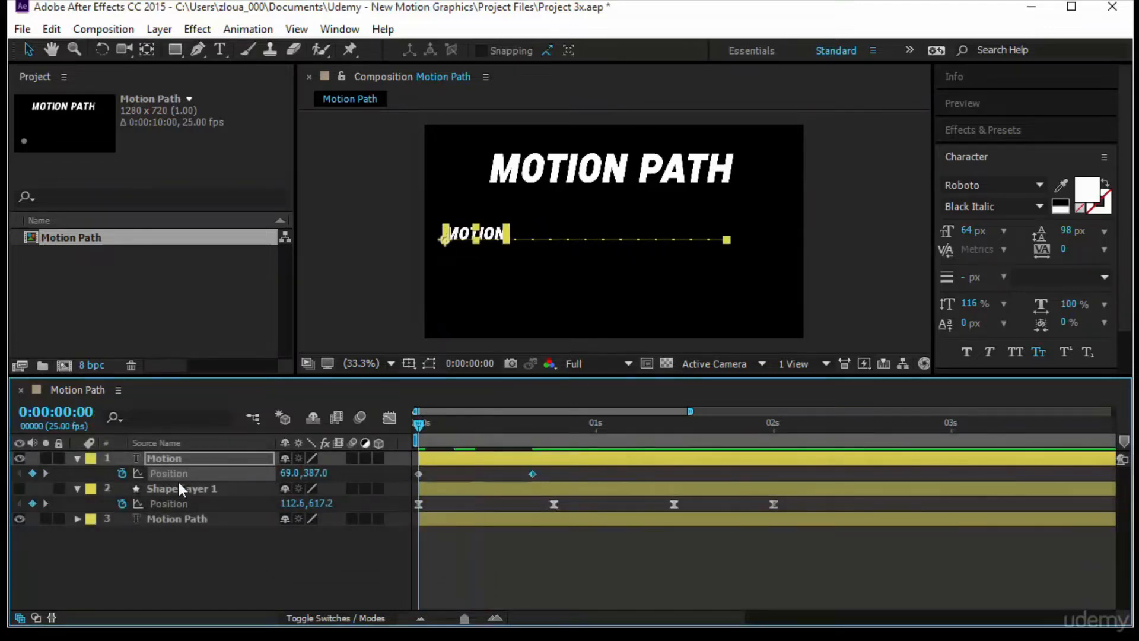
- Check the Motion layer's speed graph and set its Position keyframes' Spatial Interpolation to Continuous Bezier
left_click(388, 419)
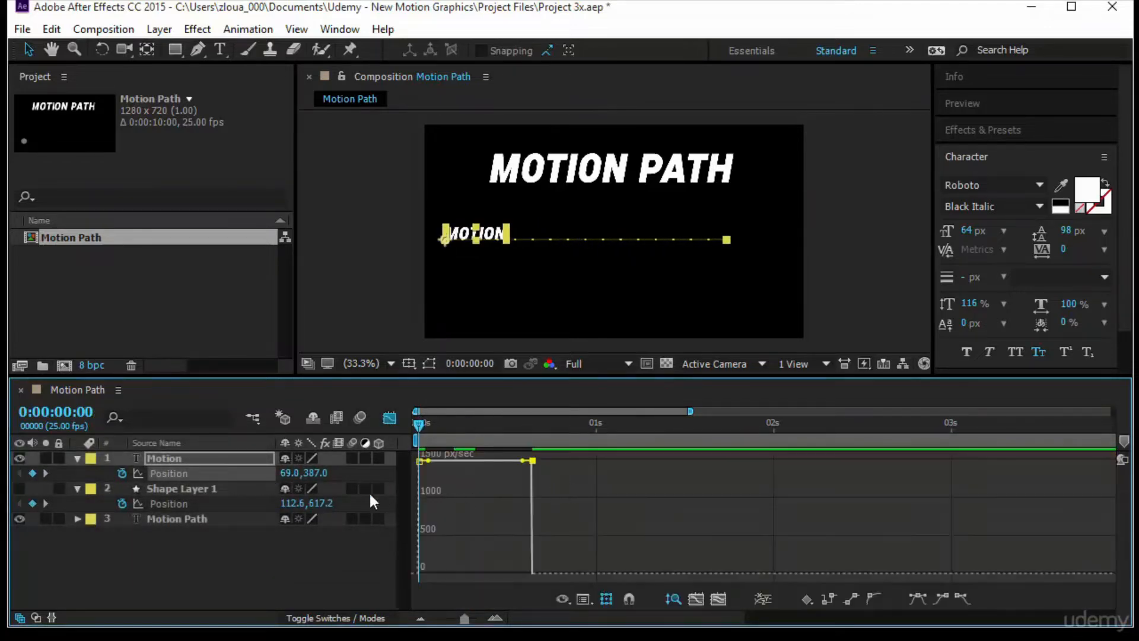
left_click(388, 418)
left_click(188, 475)
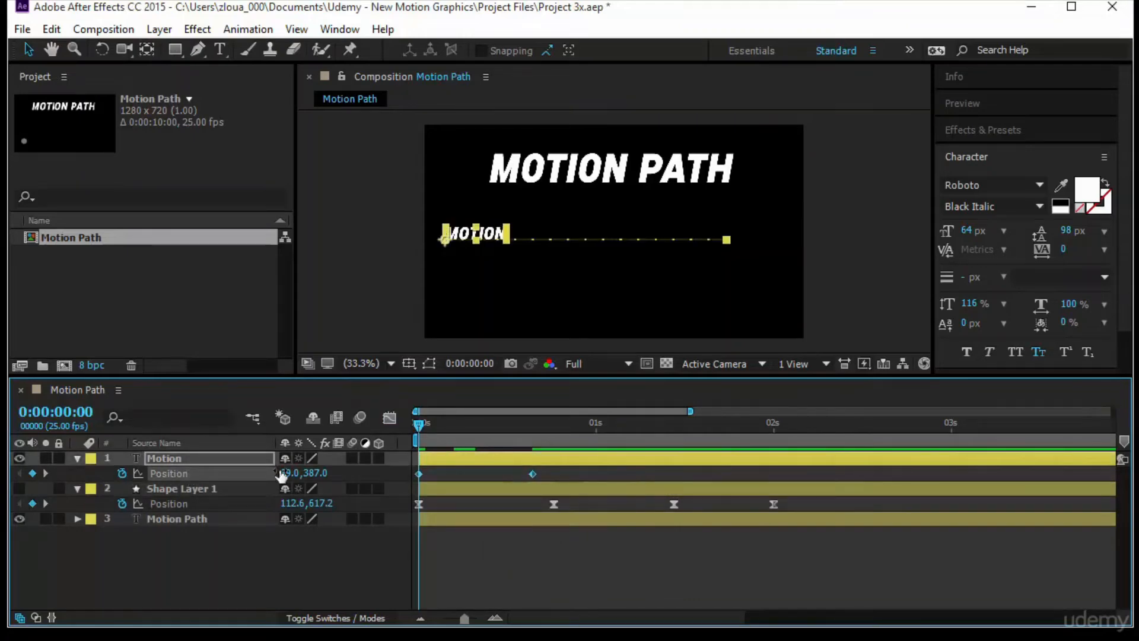
left_click(248, 29)
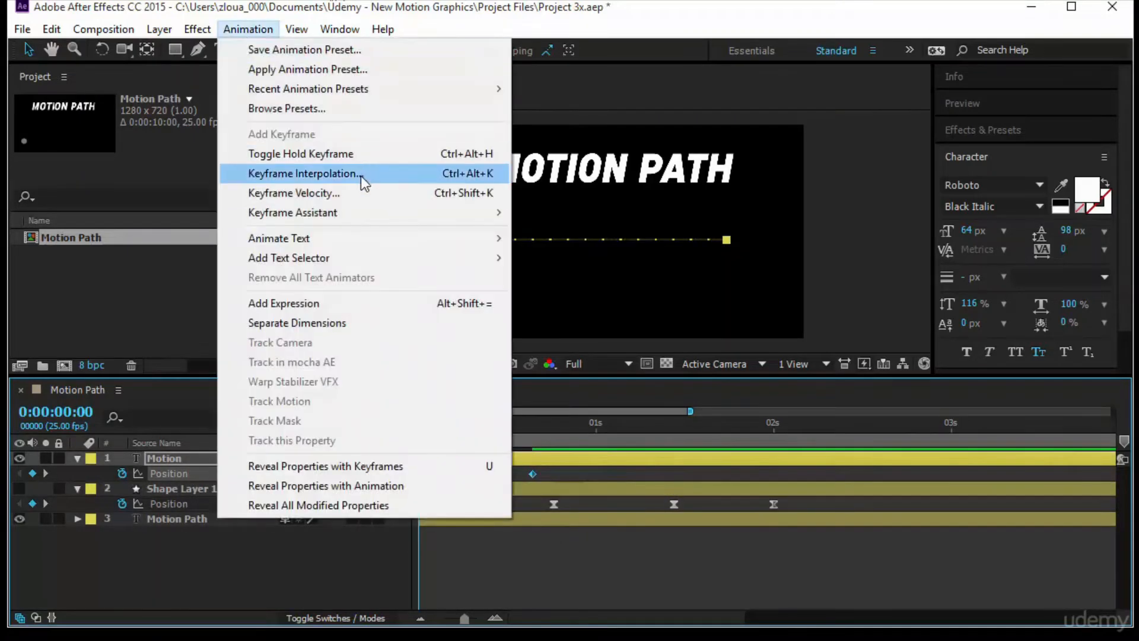
left_click(360, 175)
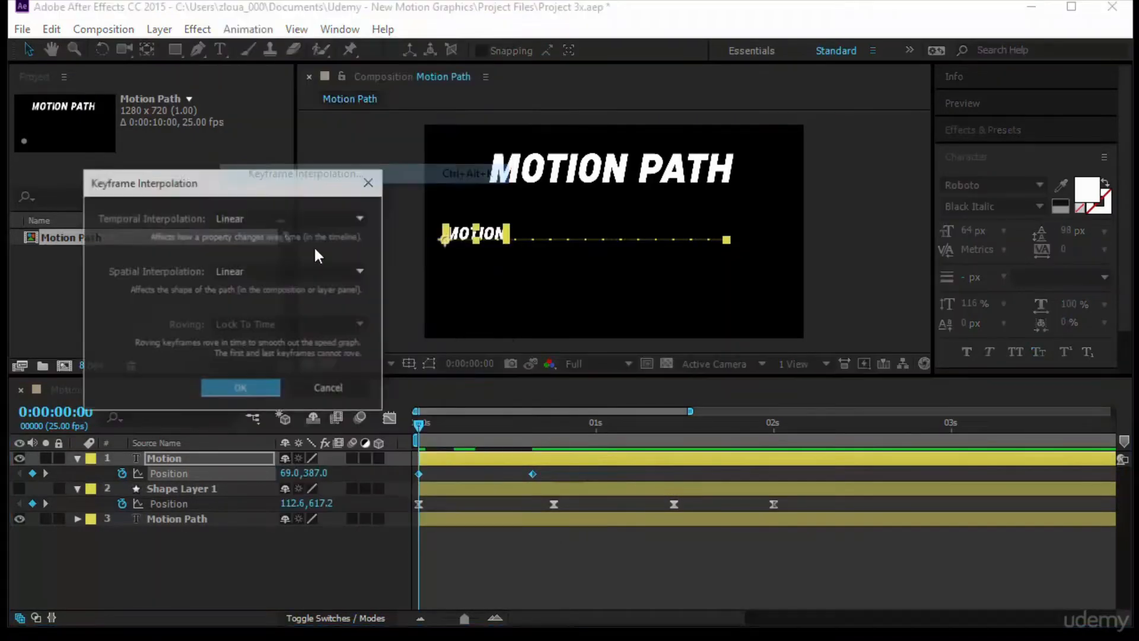
left_click(245, 270)
left_click(265, 357)
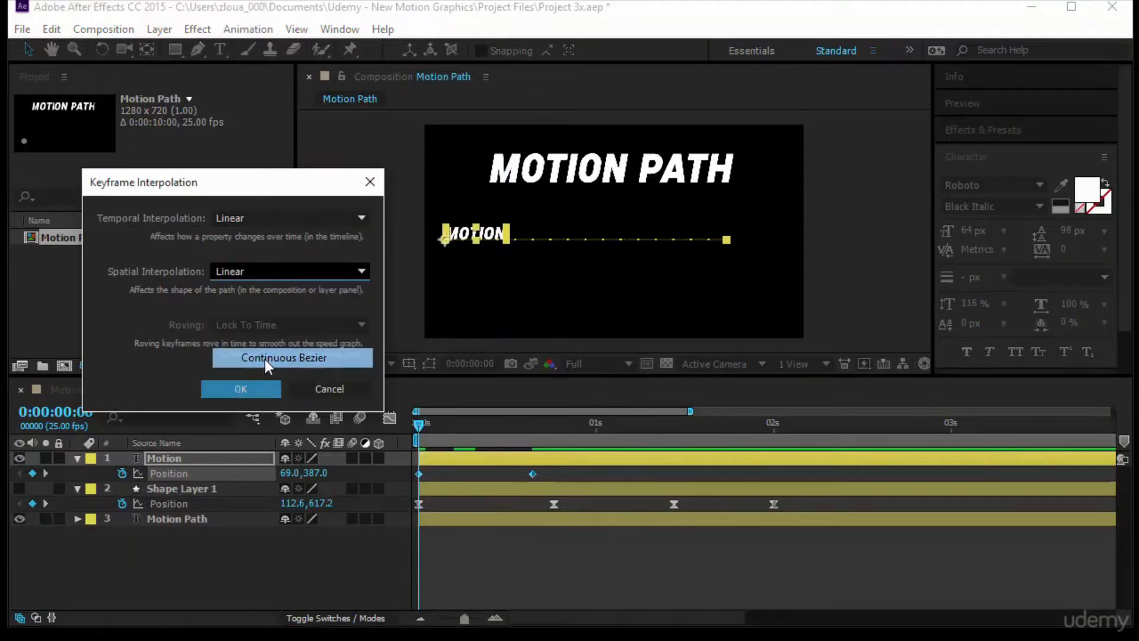
left_click(250, 391)
- Pull both Bezier handles of the Motion text's path downward to bend the straight line into a U-shaped curve
left_click_drag(678, 241, 674, 329)
left_click_drag(492, 243, 542, 387)
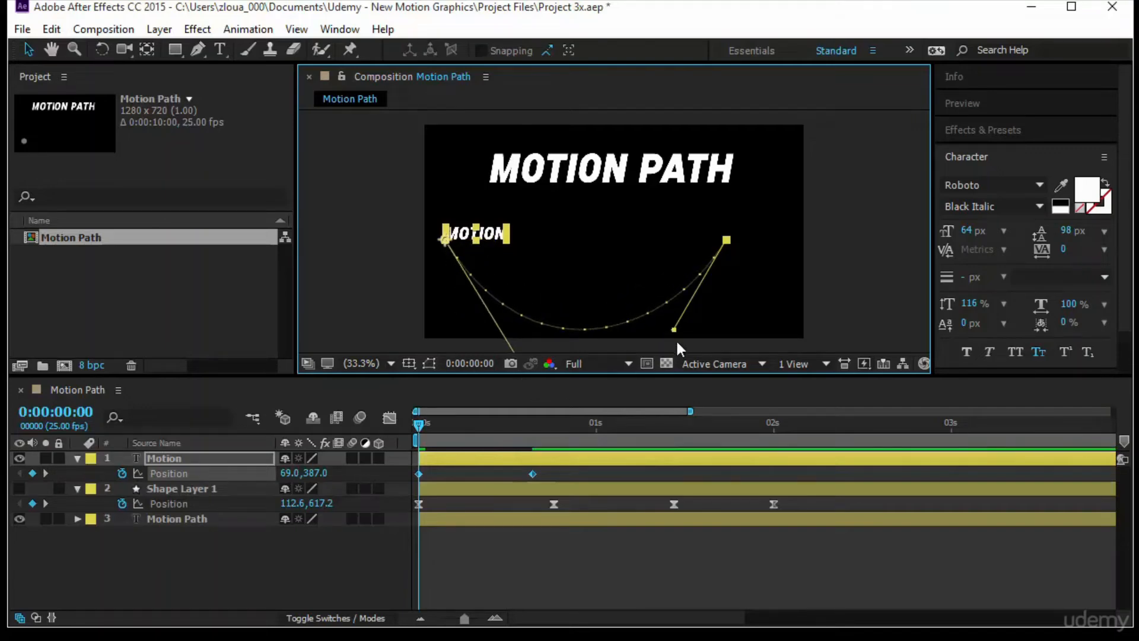
left_click_drag(663, 337, 650, 317)
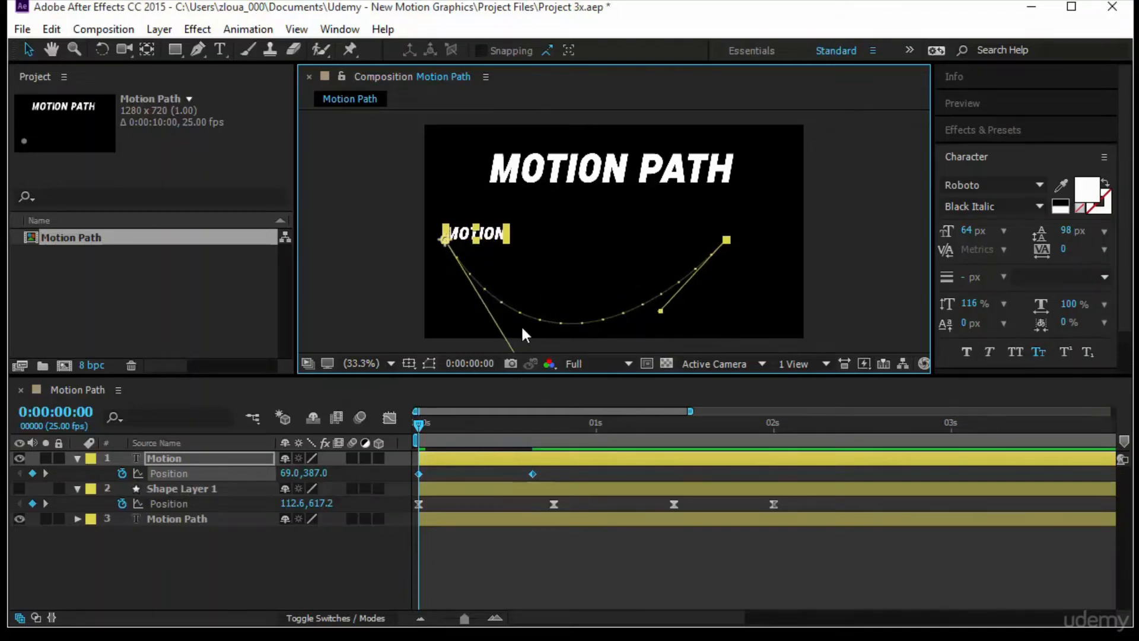
- Raise the Motion text's whole path so it starts at 66, 330, lengthen its end handle slightly, and preview the motion
left_click_drag(442, 240, 441, 223)
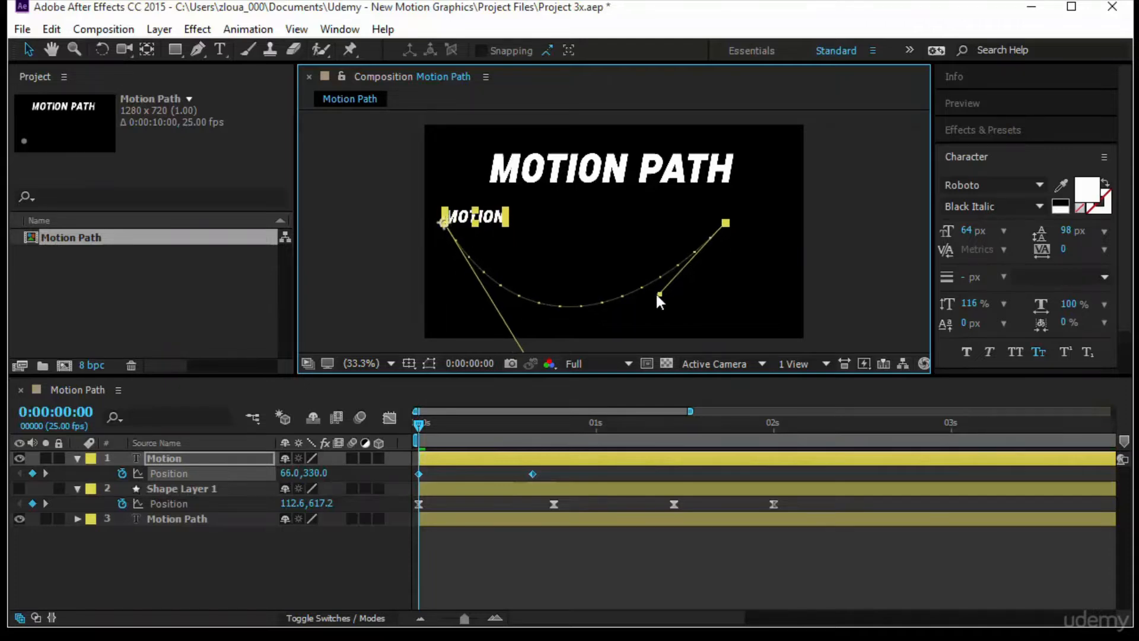
left_click_drag(656, 294, 642, 306)
key("space")
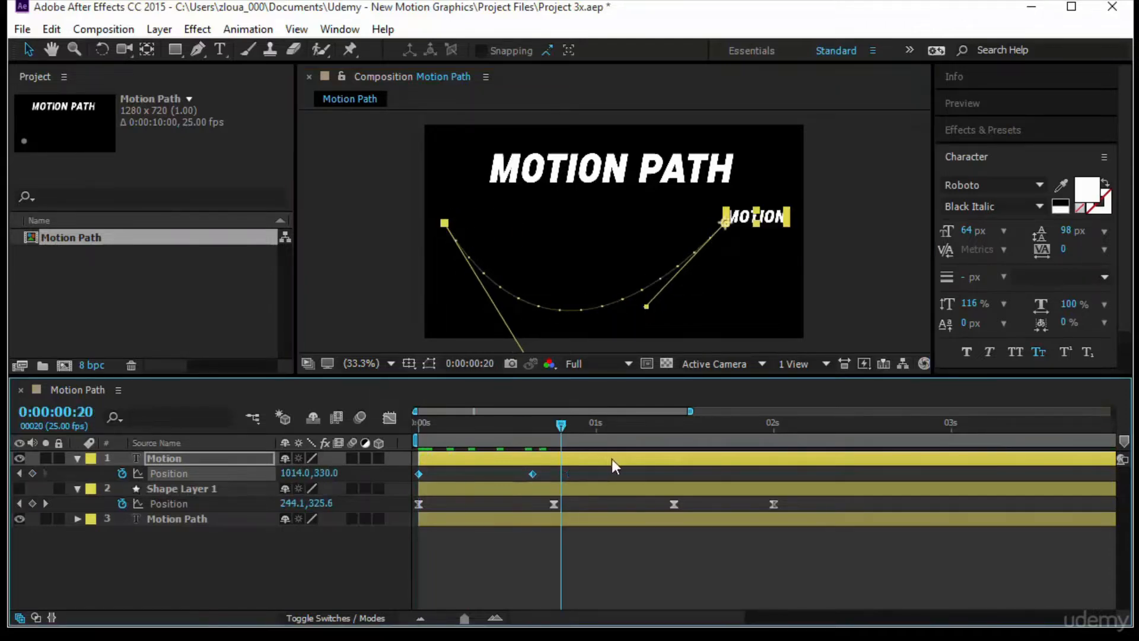
key("space")
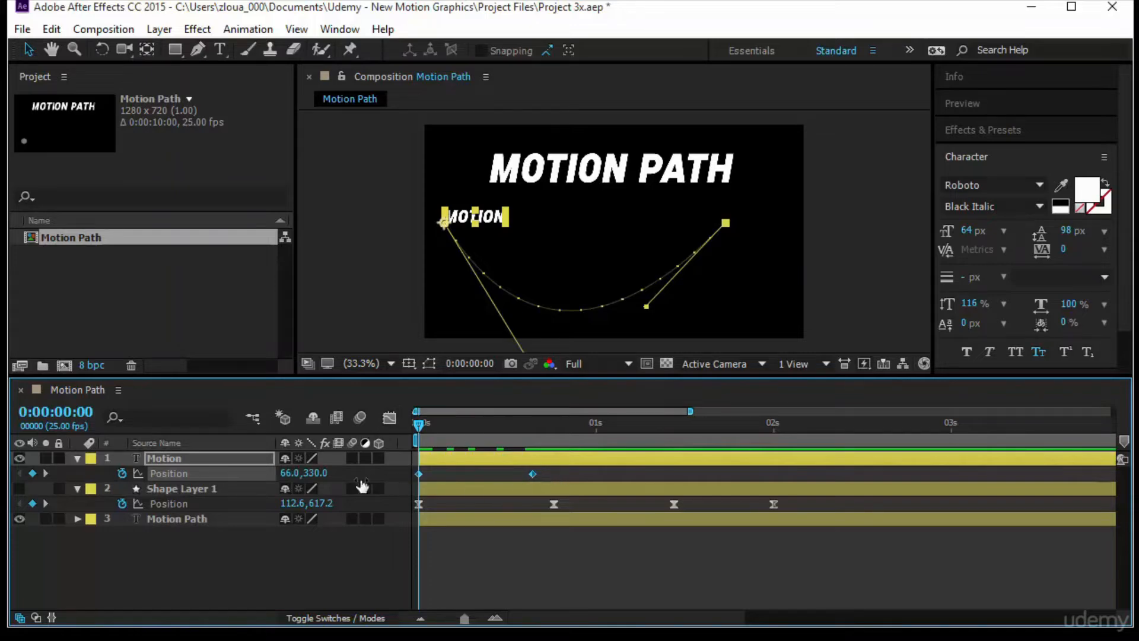
- Return to 0:00:00:00, apply Easy Ease to the Motion layer's Position keyframes, and preview with the speed graph displayed
left_click_drag(570, 474, 398, 482)
key("F9")
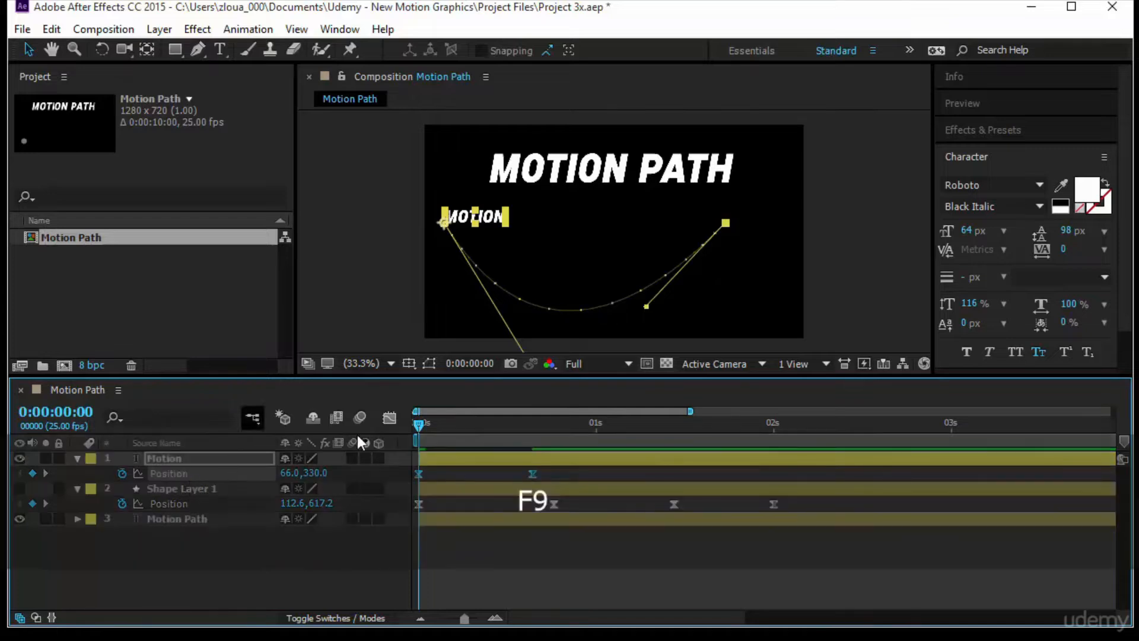
left_click(389, 417)
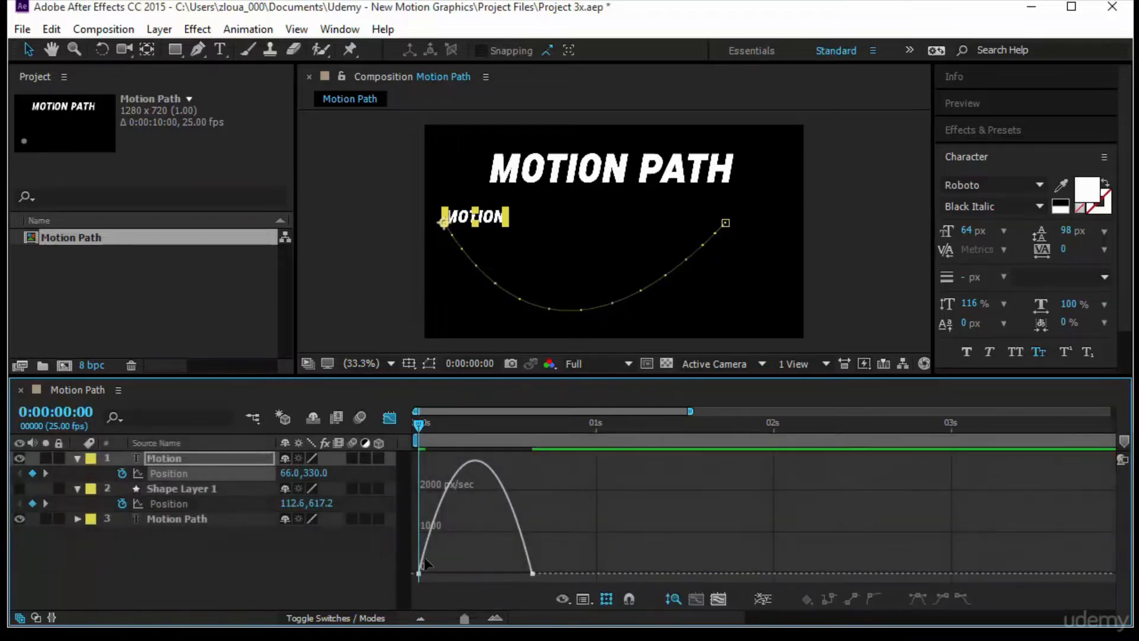
mouse_move(479, 467)
left_click(1010, 105)
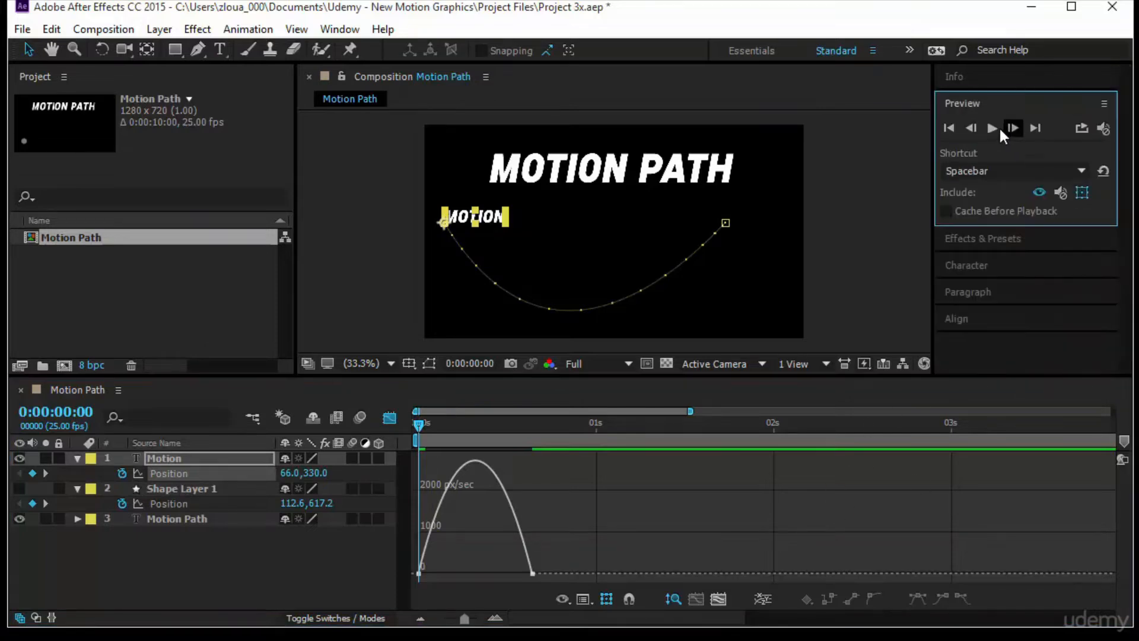
left_click(990, 128)
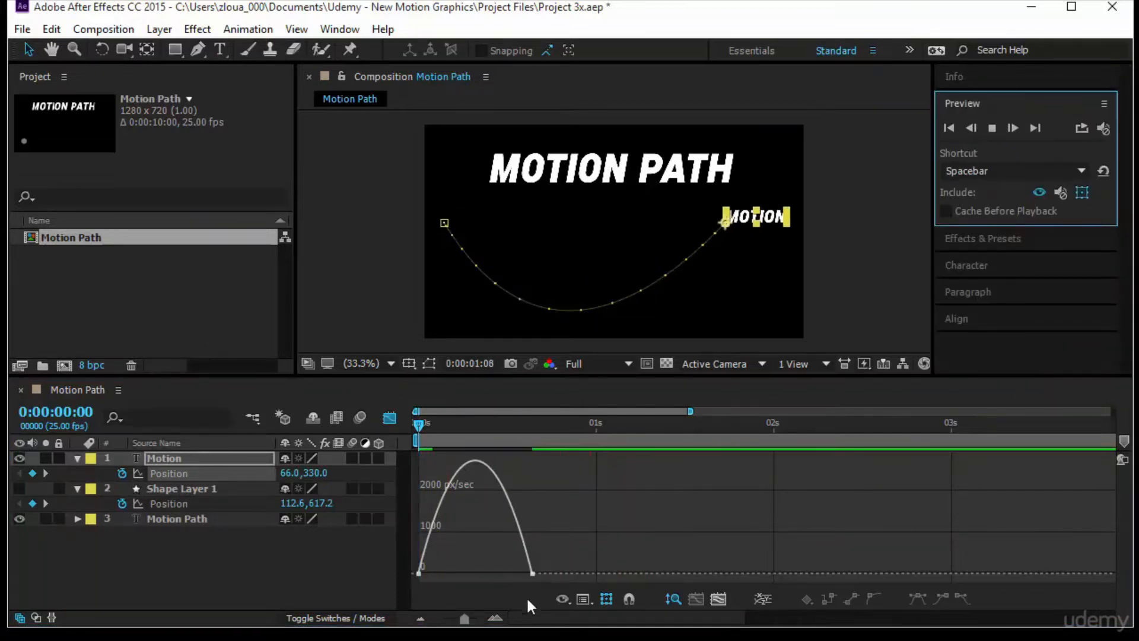
- Pull both speed graph handles of the Motion layer inward, giving the first keyframe about 63% influence, to sharpen the speed peak
left_click(532, 574)
left_click_drag(514, 573, 454, 573)
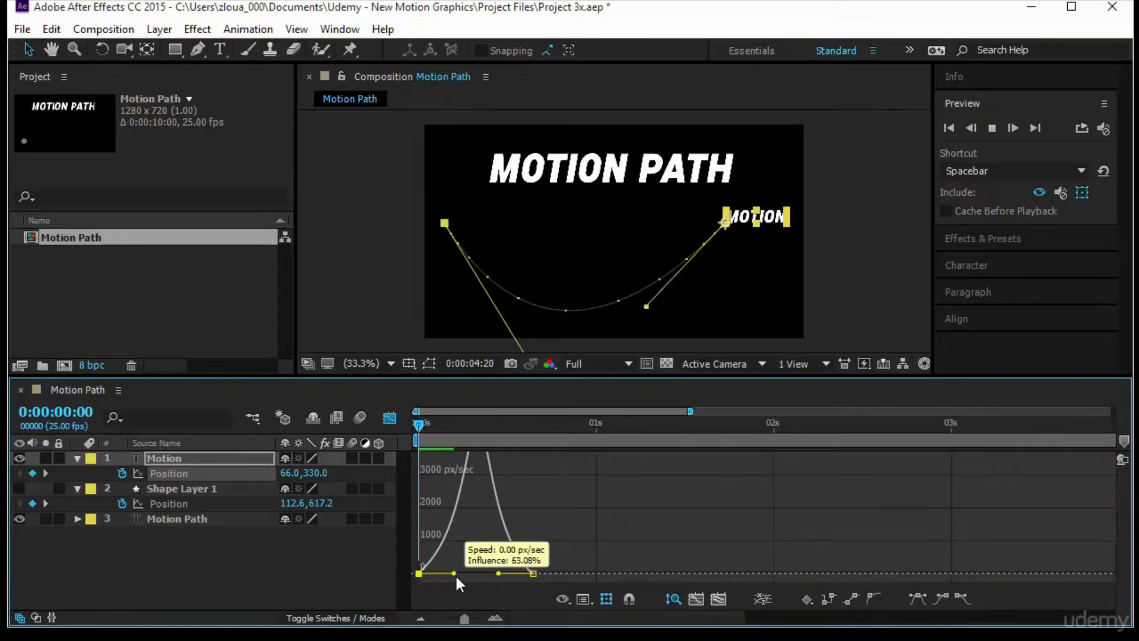
left_click(891, 490)
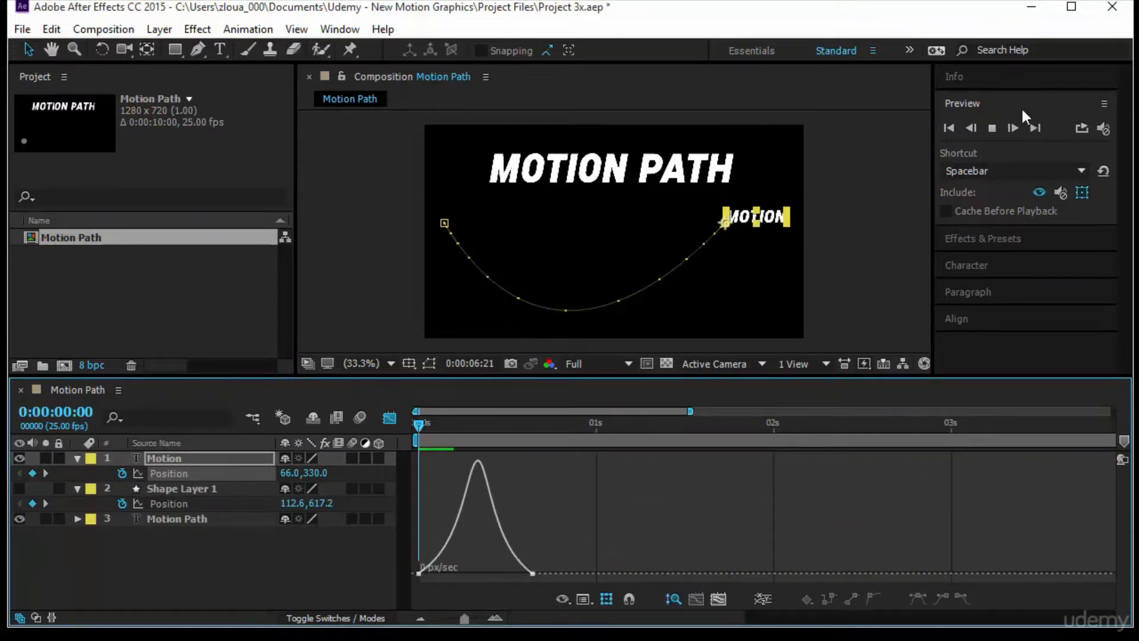
- Replay the Motion text's animation from the start with the layer deselected so its path is hidden
left_click(948, 125)
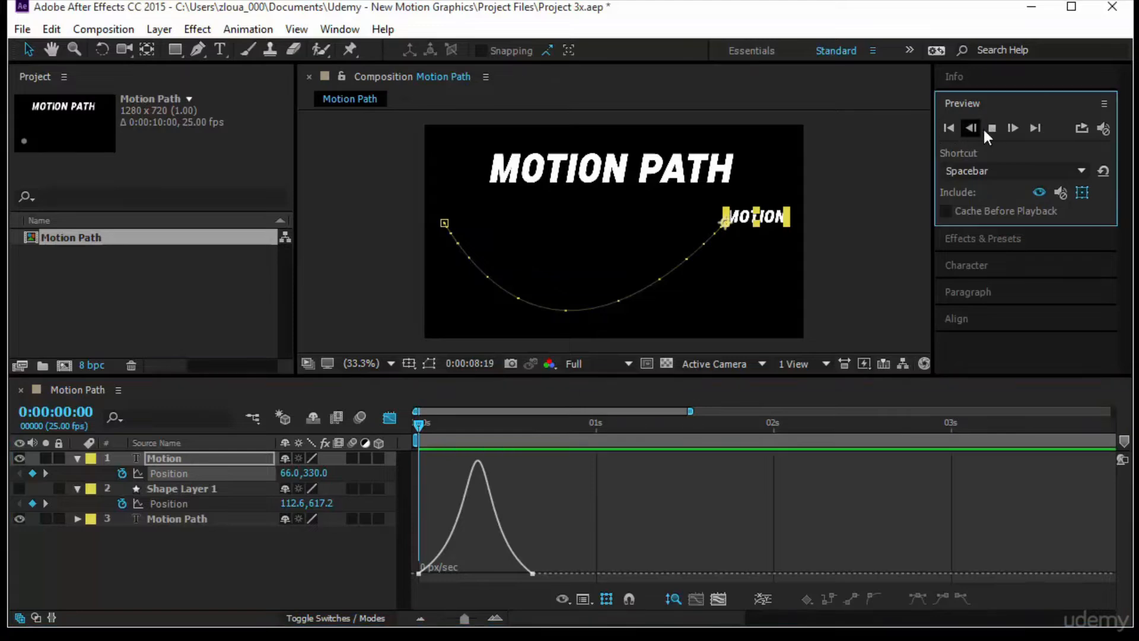
left_click(949, 127)
left_click(994, 128)
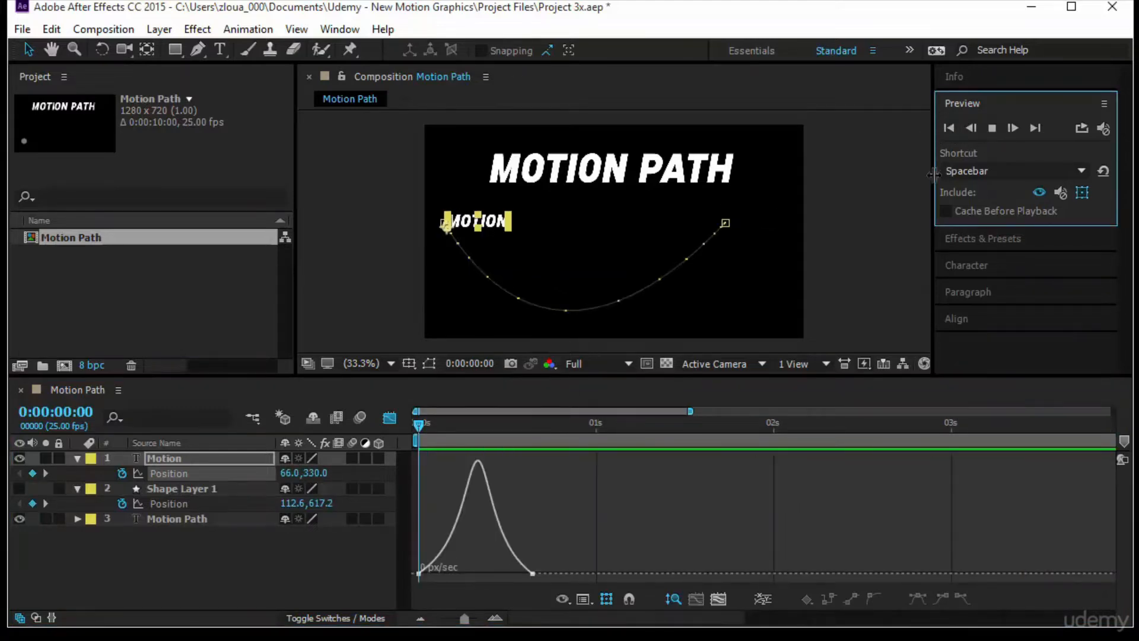
left_click(779, 291)
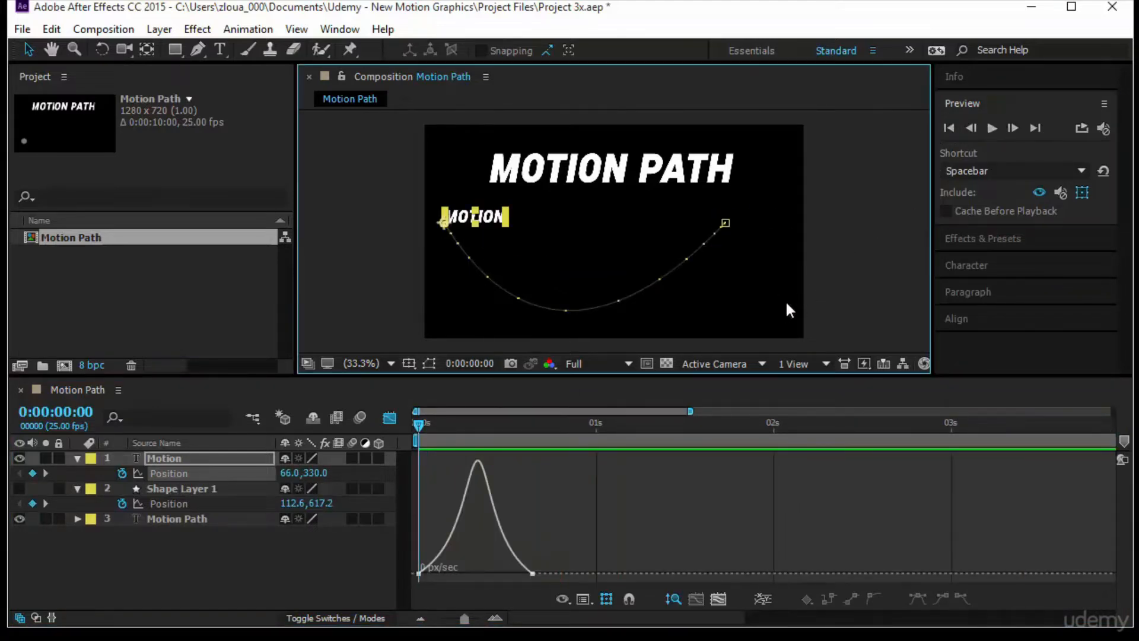
left_click(831, 264)
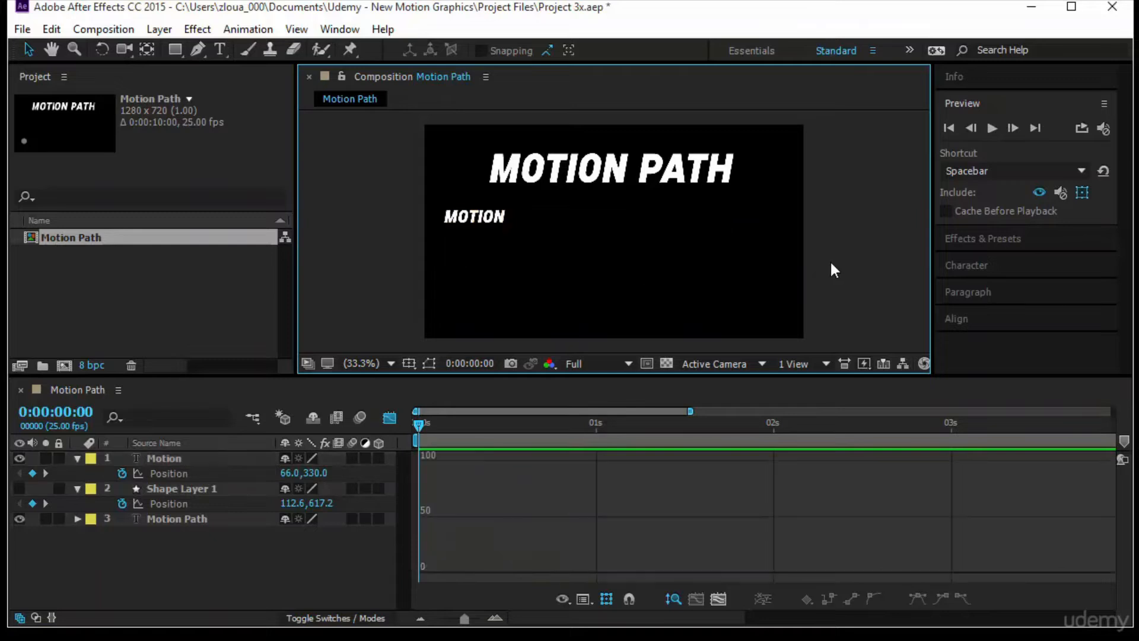
left_click(992, 129)
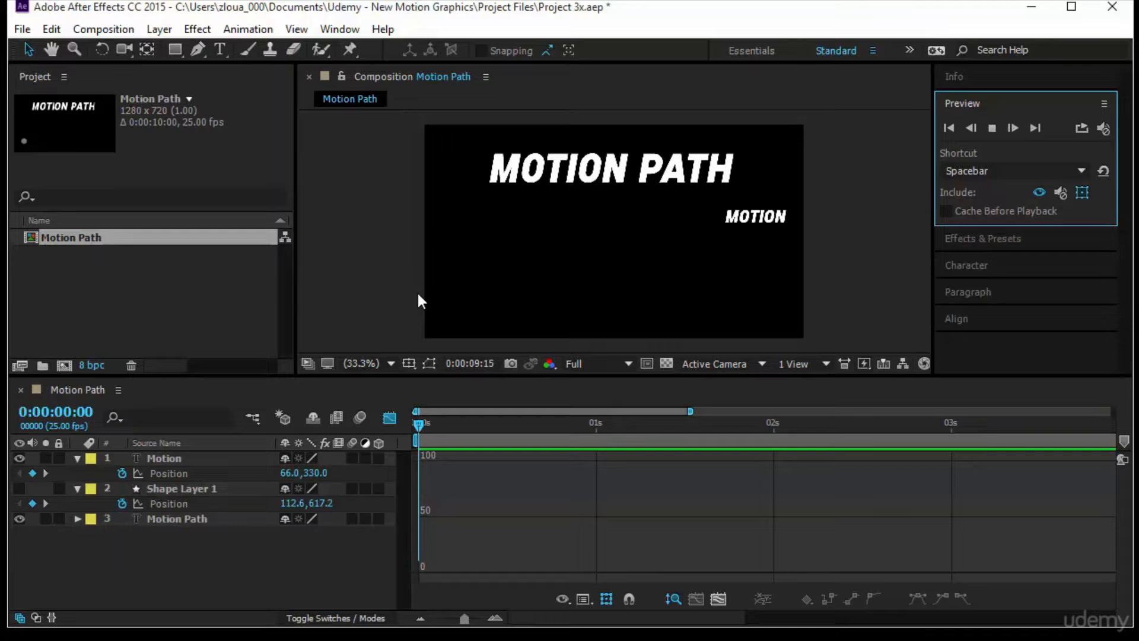
- Check the Keyframe Interpolation settings of the Motion layer's Position keyframes and close them without changes
left_click(172, 473)
left_click(255, 31)
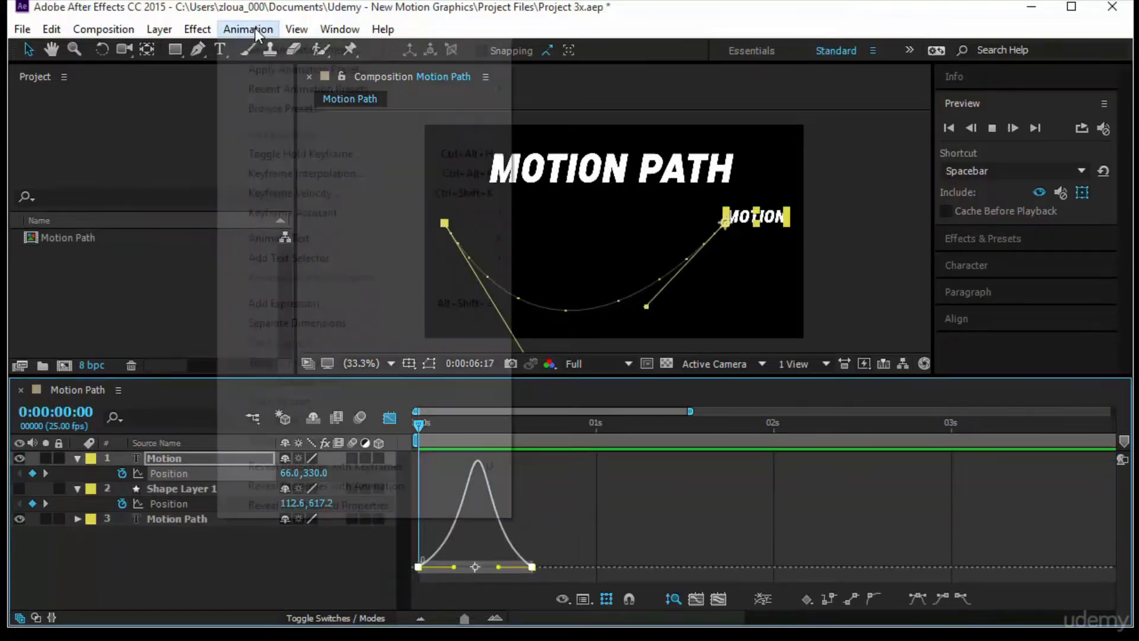
left_click(344, 175)
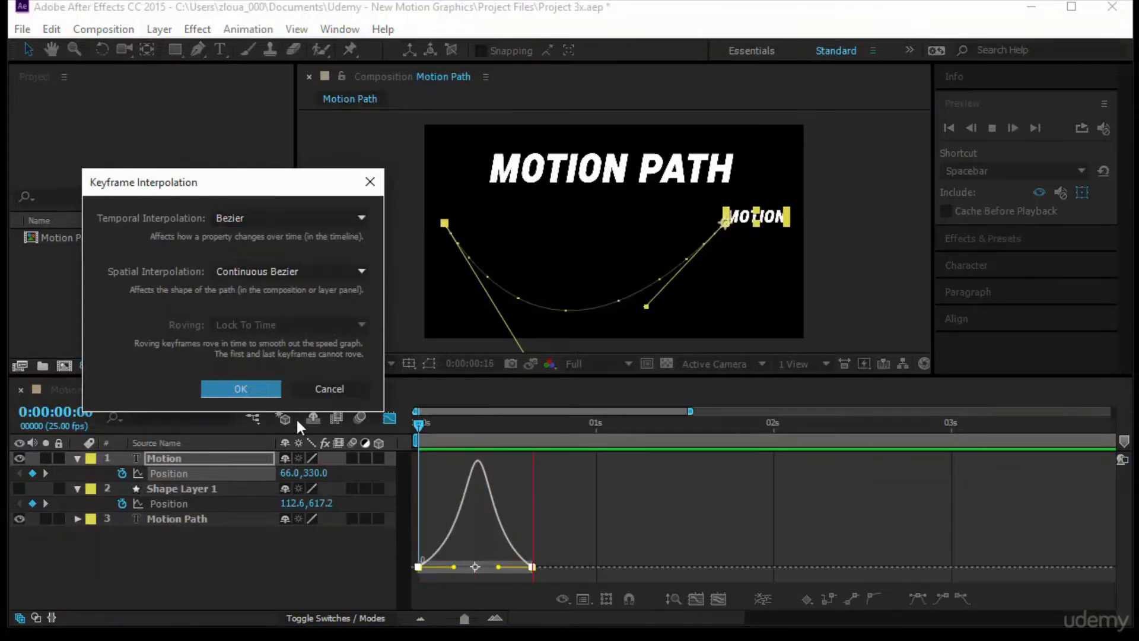
left_click(335, 387)
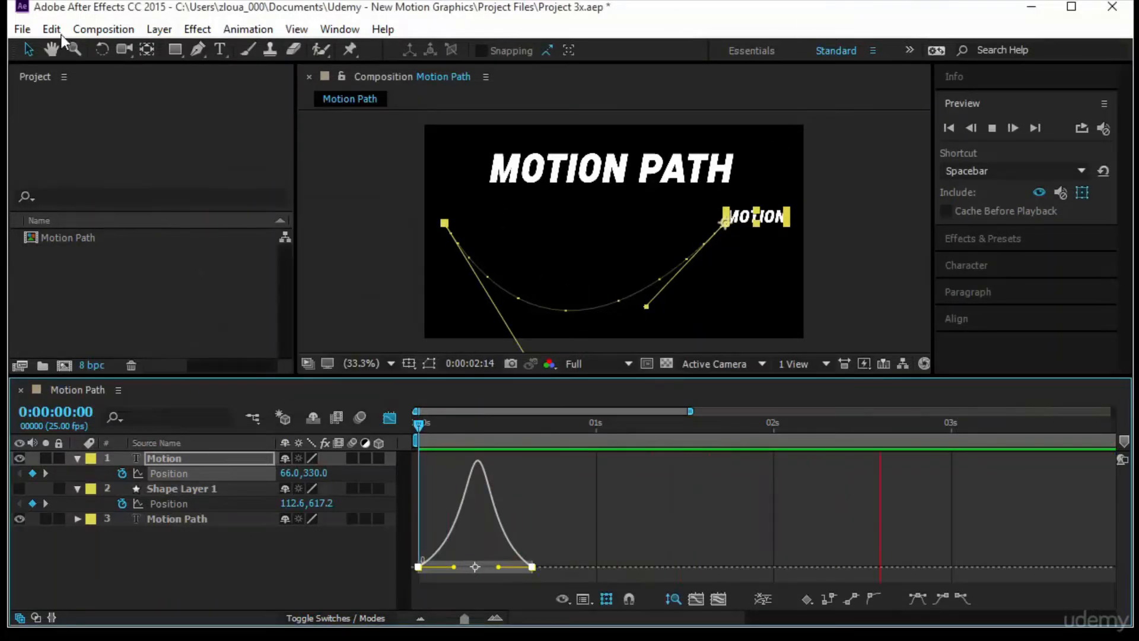
- Turn off Default Spatial Interpolation to Linear in the General preferences
left_click(53, 29)
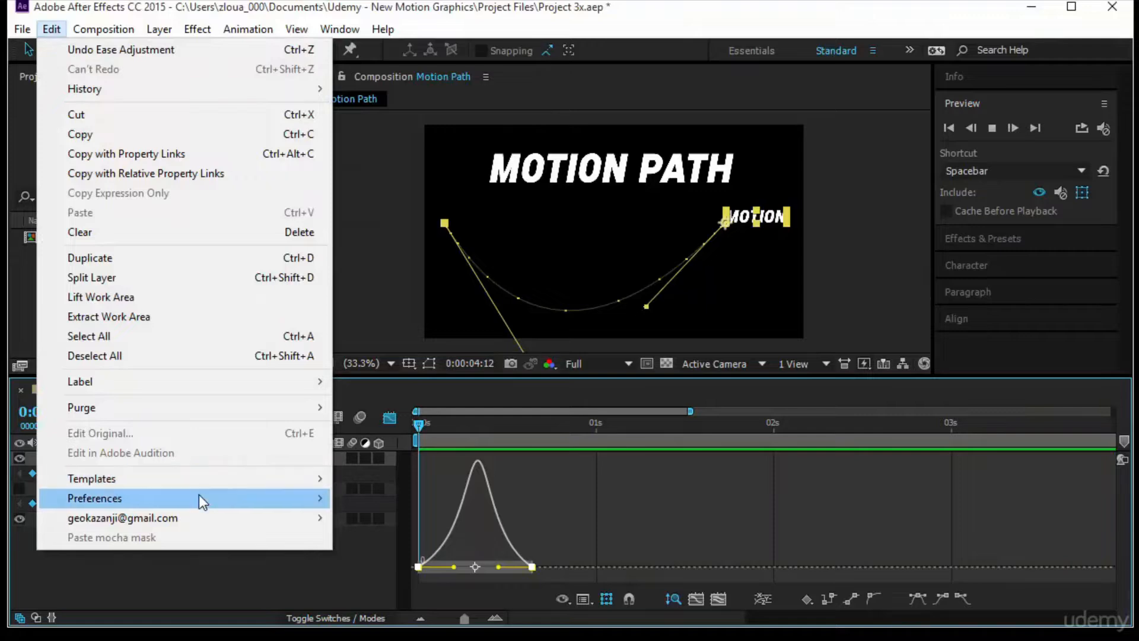
mouse_move(198, 494)
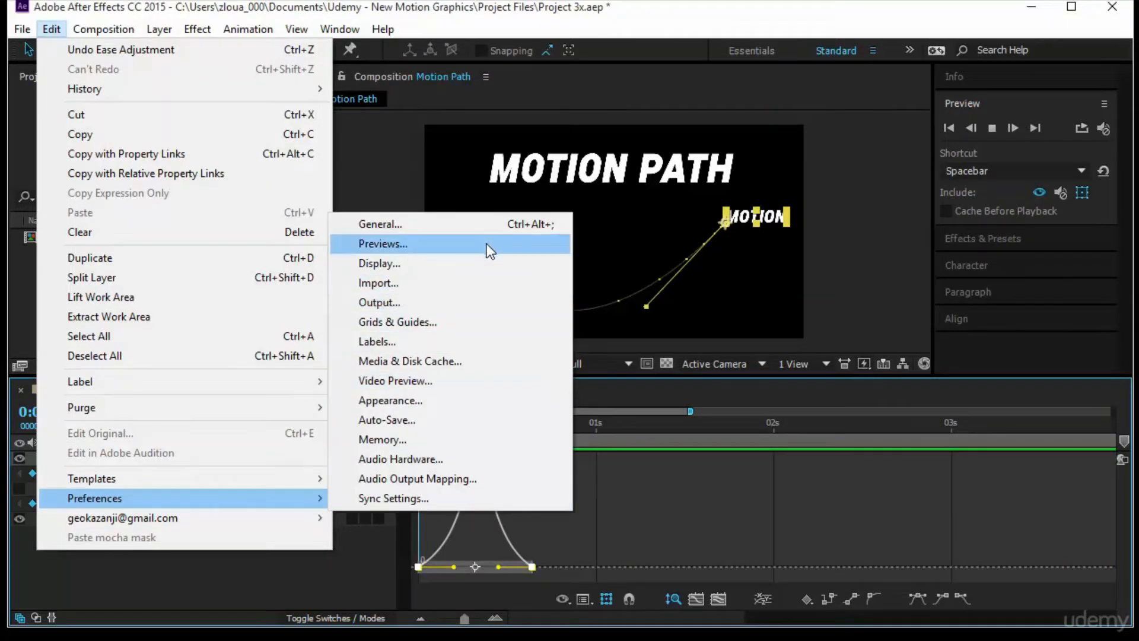
left_click(488, 221)
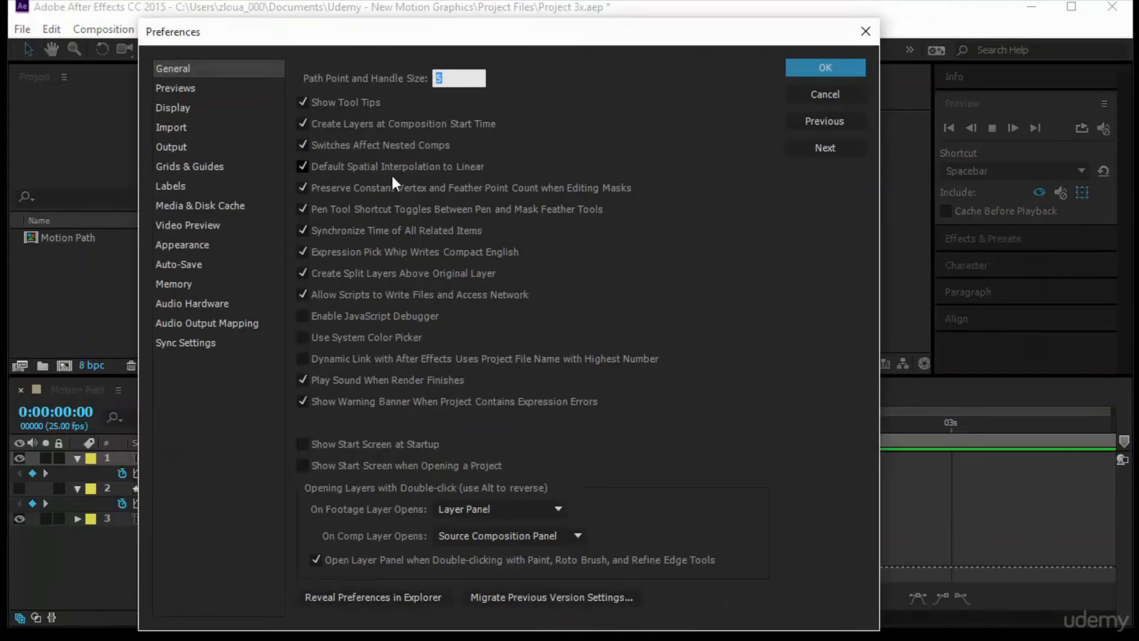
left_click(475, 167)
left_click(806, 71)
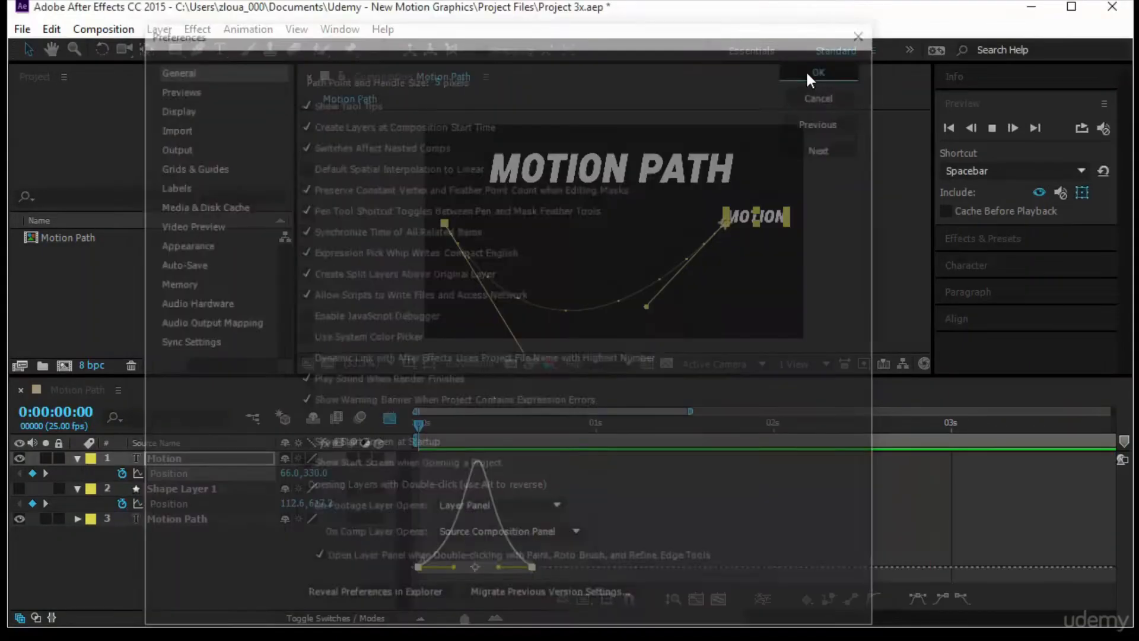
- Remove all Position keyframes from the Motion layer and switch the timeline back to layer bars
left_click(182, 458)
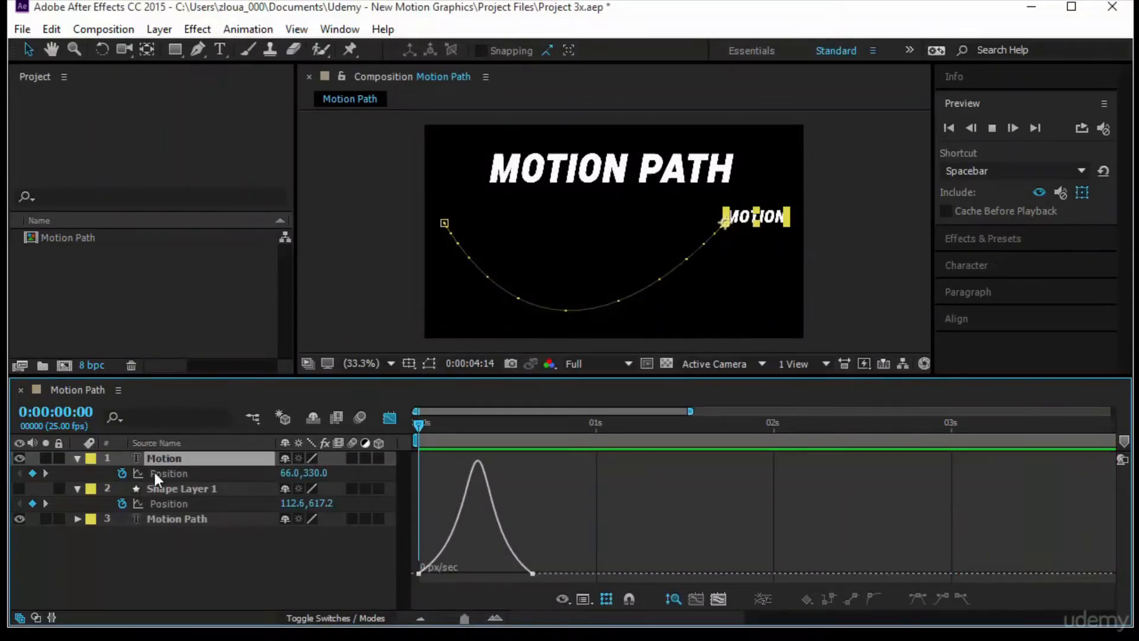
left_click(123, 473)
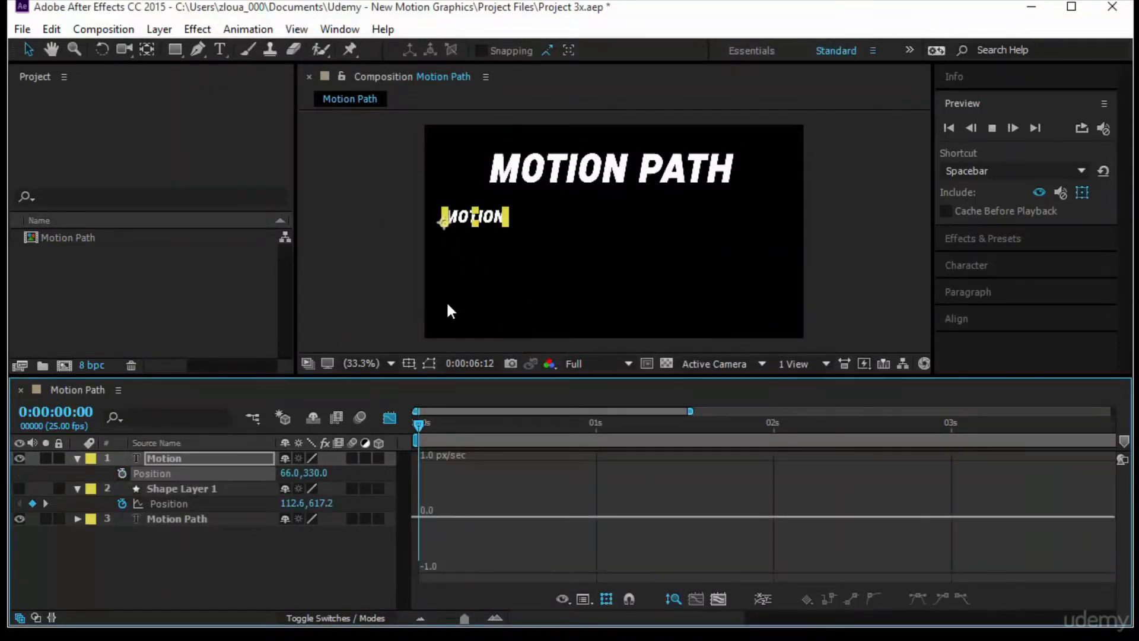
left_click(389, 417)
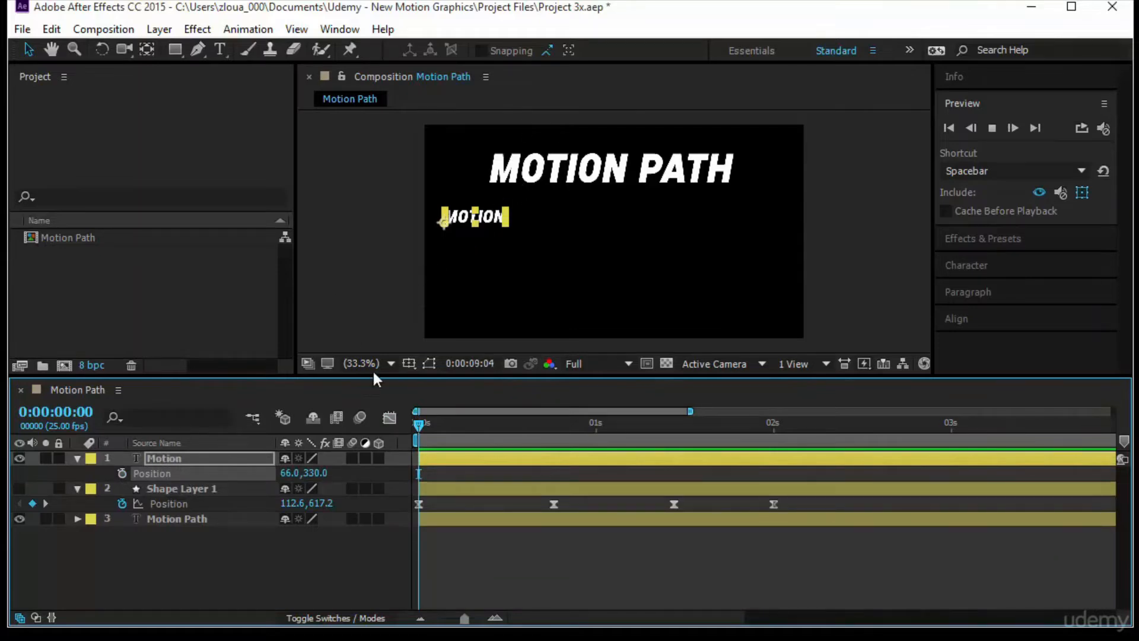
- Set a Position keyframe on the Motion layer at 0:00:00:00 and move the text to 1035, 339 at 0:00:00:19
left_click(122, 472)
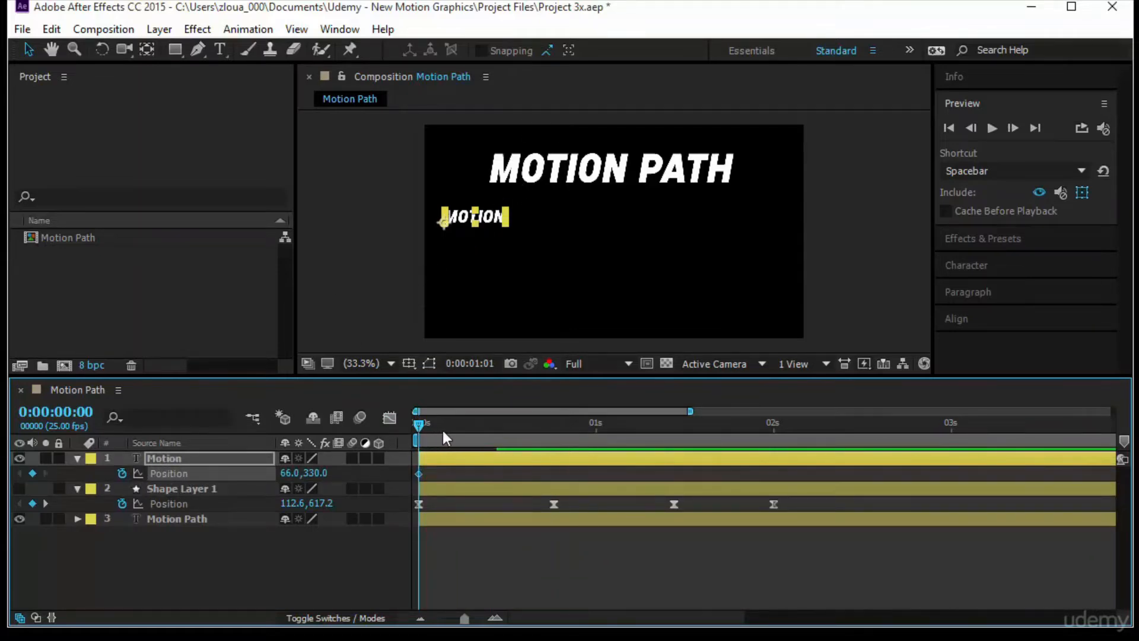
left_click_drag(443, 437, 551, 447)
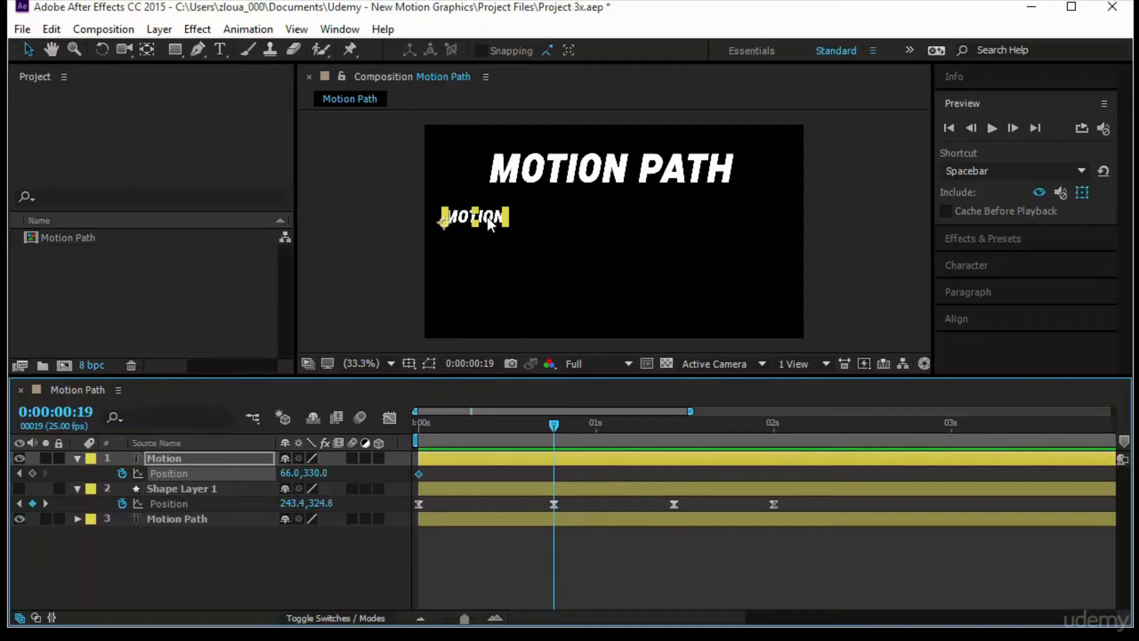
left_click_drag(489, 225, 776, 227)
- Bend the Motion text's path into an S-curve, pulling the start handle up and the end handle down, and preview it
left_click_drag(685, 225, 651, 318)
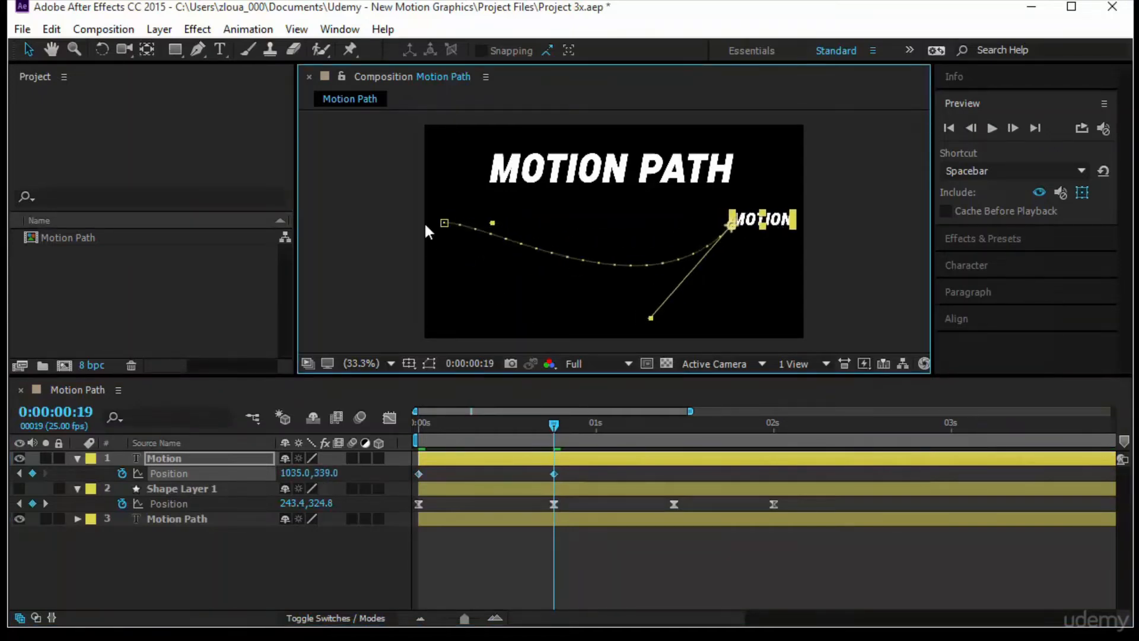
left_click_drag(493, 223, 508, 113)
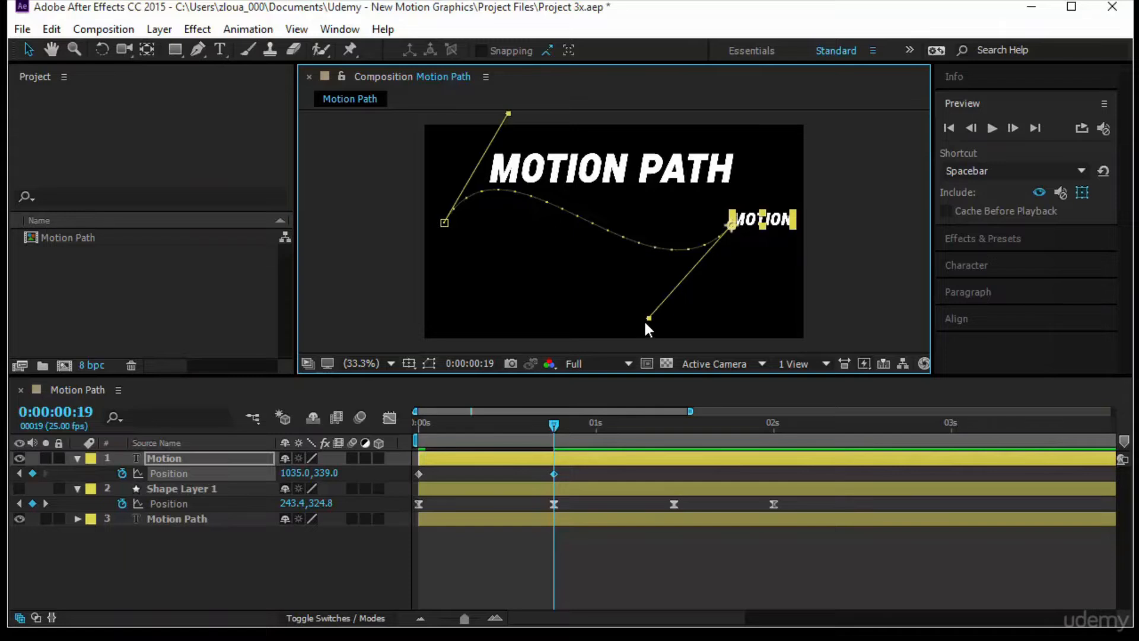
left_click_drag(647, 319, 580, 326)
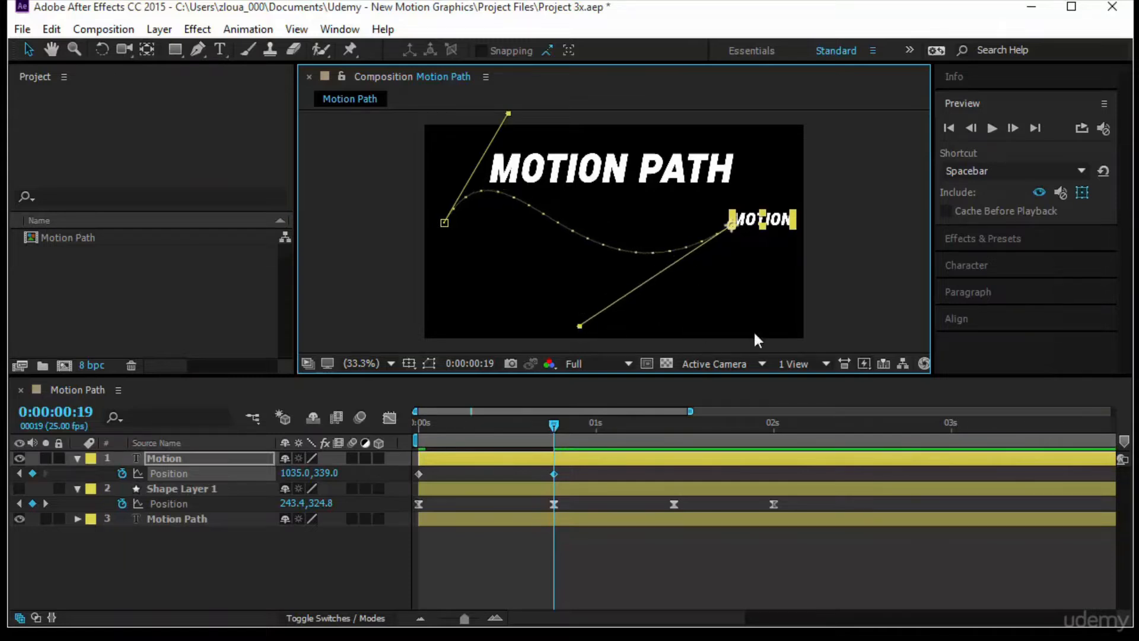
left_click(993, 127)
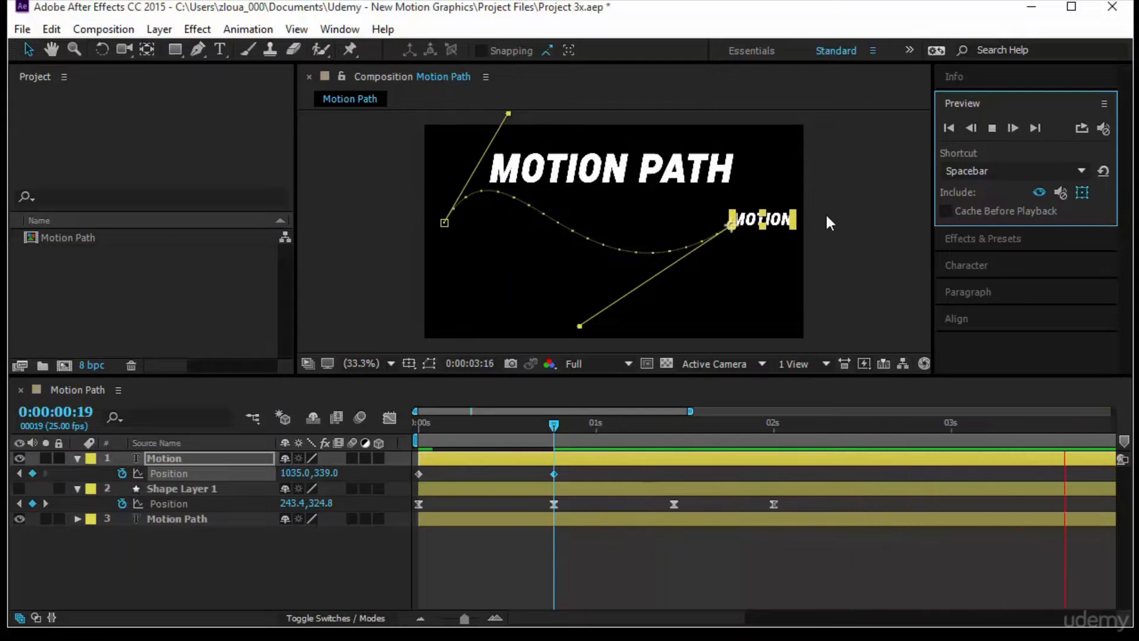
- Return to 0:00:00:00, apply Easy Ease to the Motion layer's new Position keyframes, and show their speed graph
left_click_drag(660, 427, 204, 468)
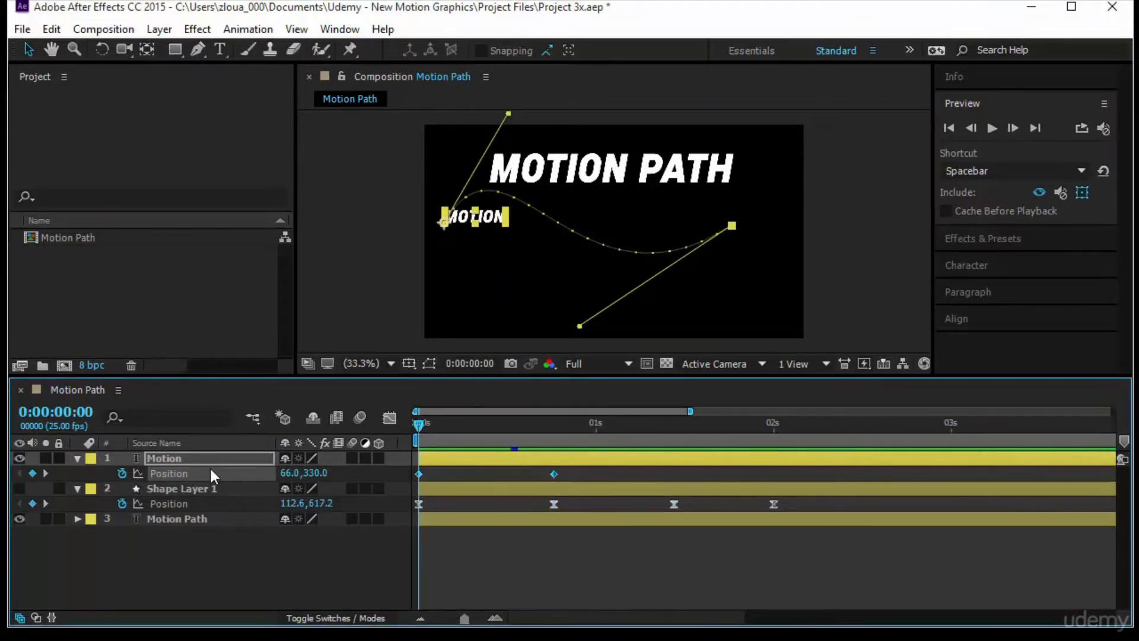
key("F9")
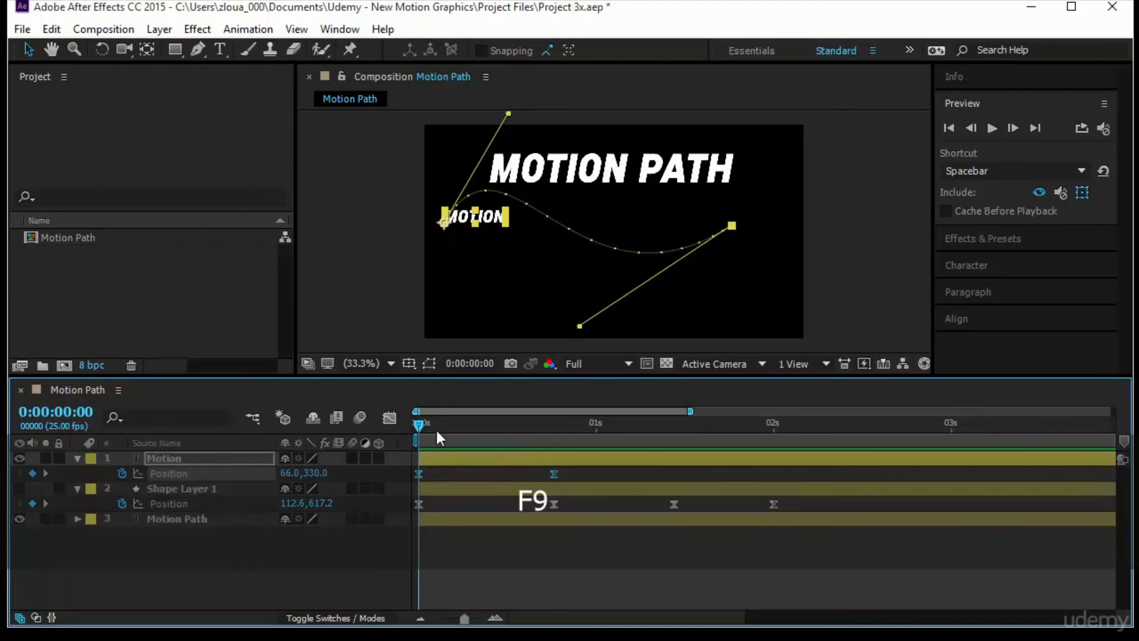
left_click(390, 417)
- Pull the last keyframe's speed handle toward the first so the Motion text starts fast and slows down, and preview it
left_click(553, 573)
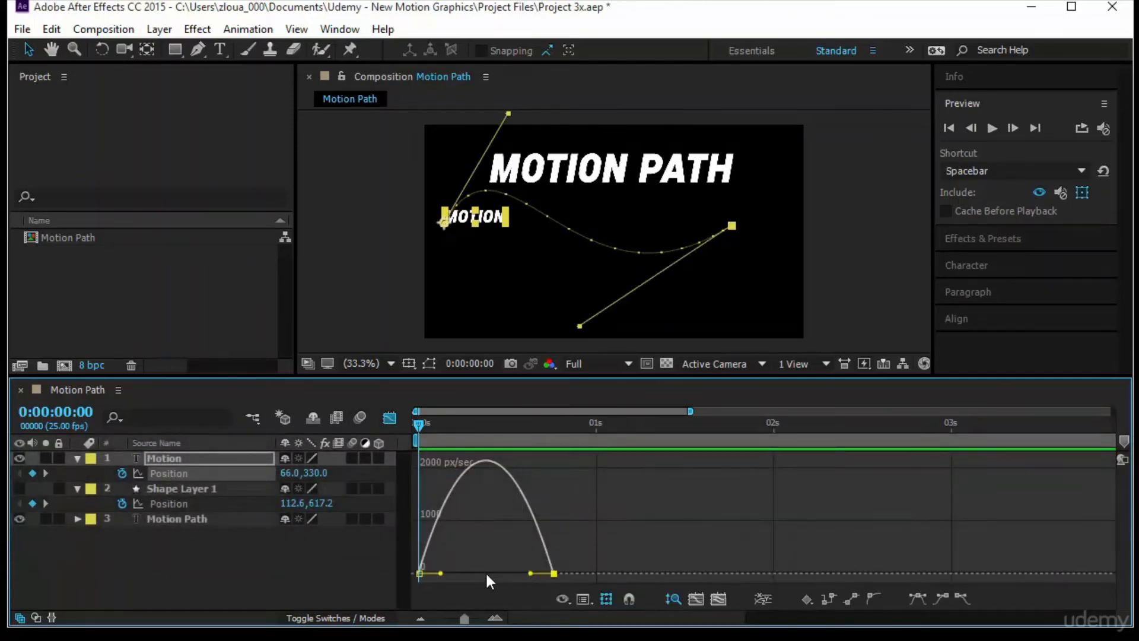
left_click_drag(530, 574, 485, 574)
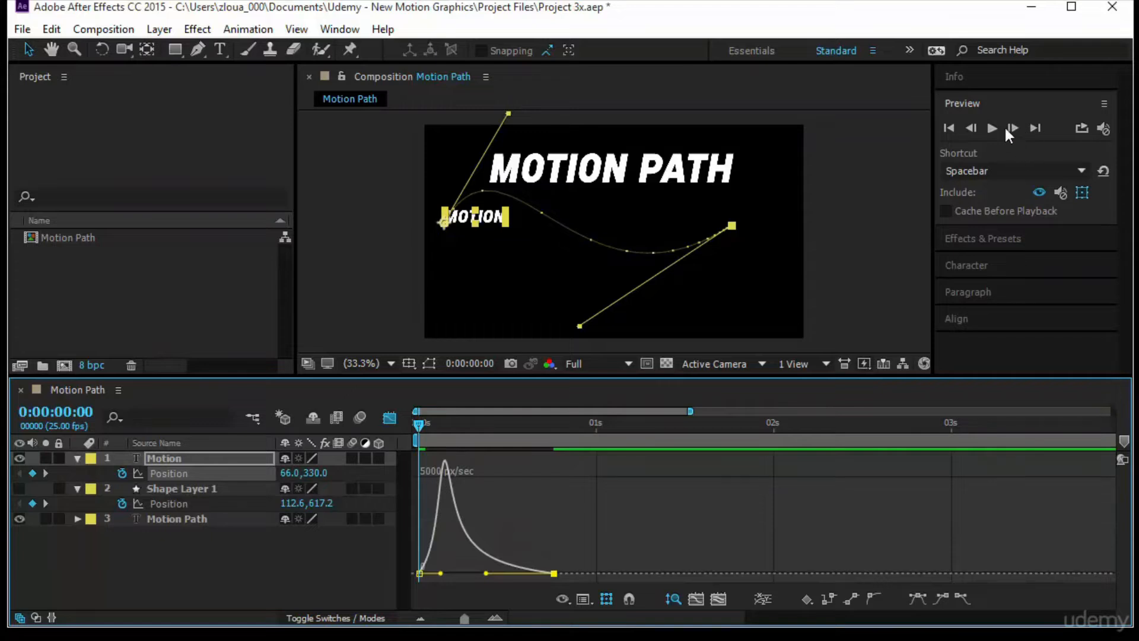
key("space")
left_click(836, 318)
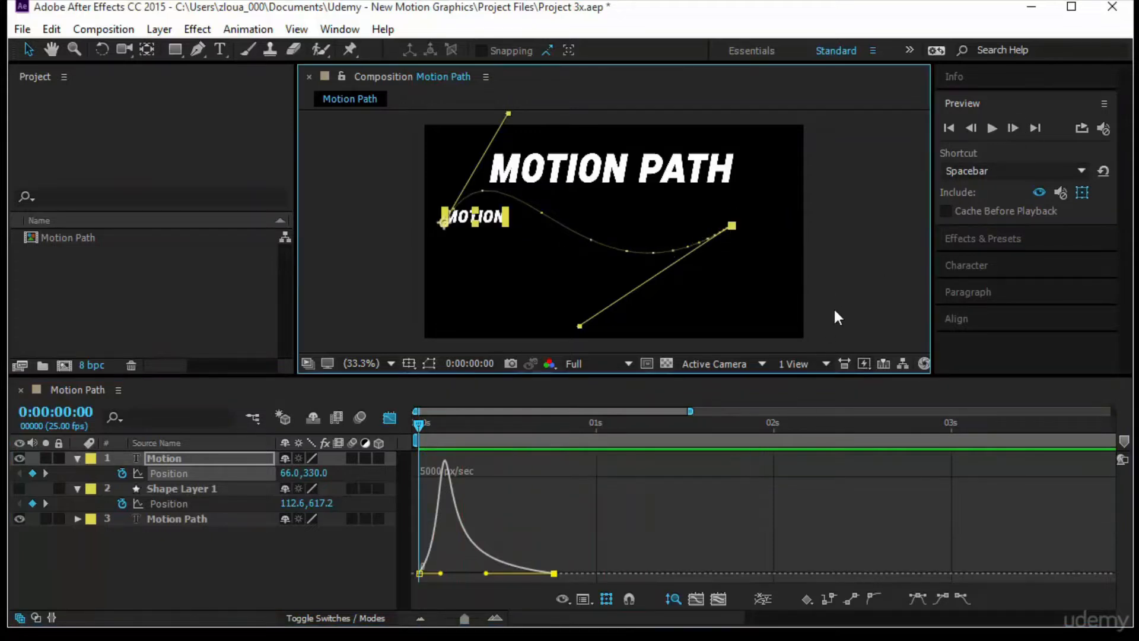
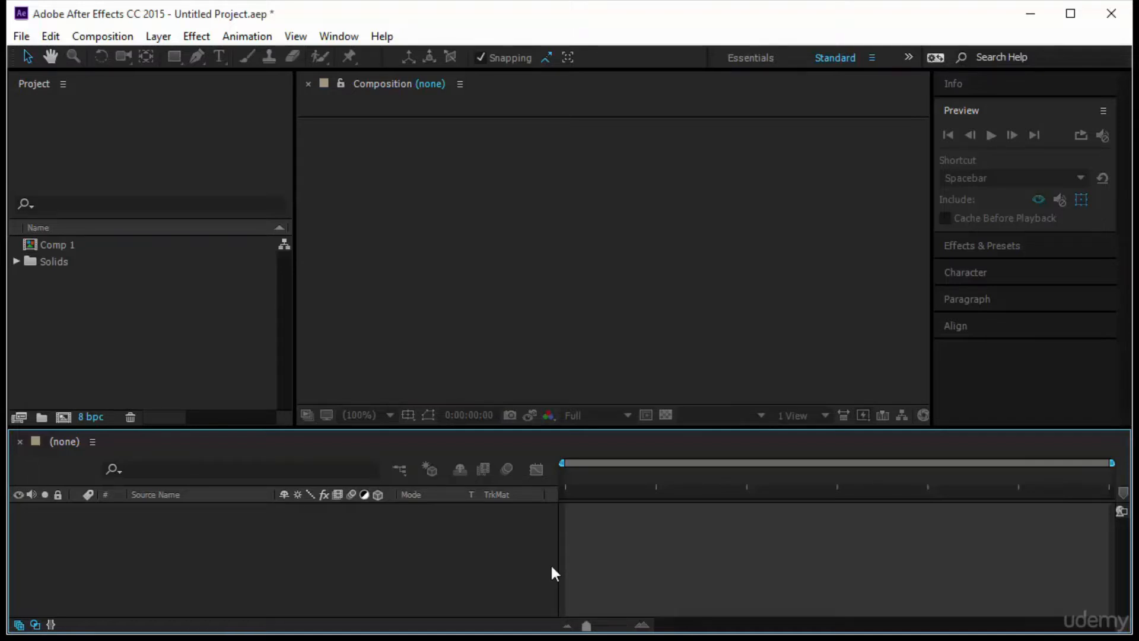
- Create a composition named Value Graph with the HDV/HDTV 720 25 preset and a duration of 0:00:10:00
right_click(170, 334)
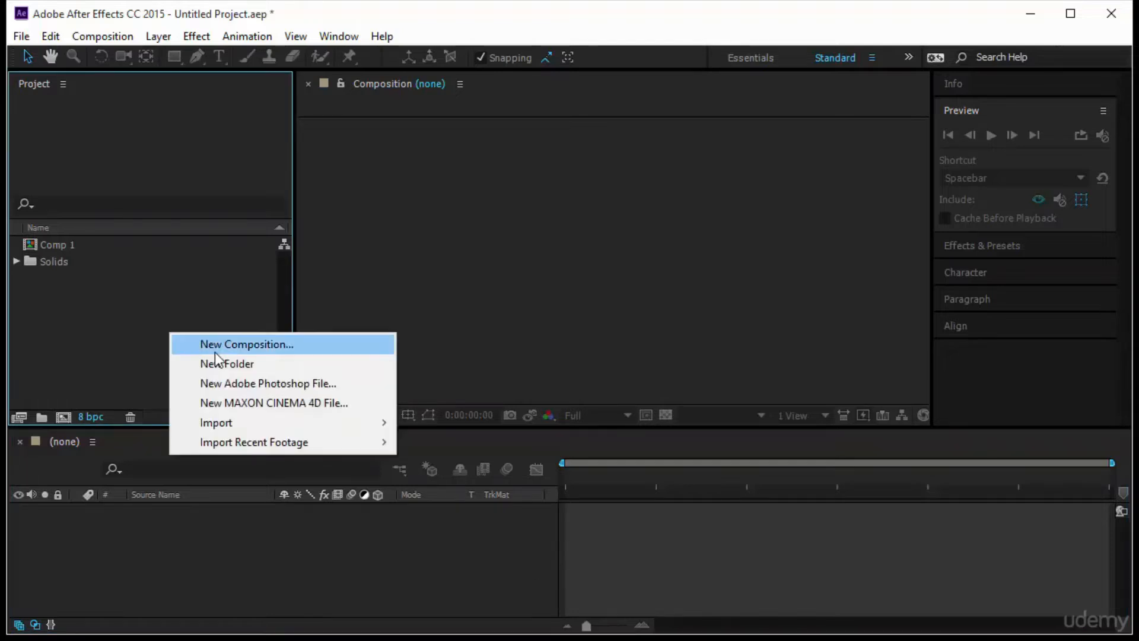
left_click(218, 345)
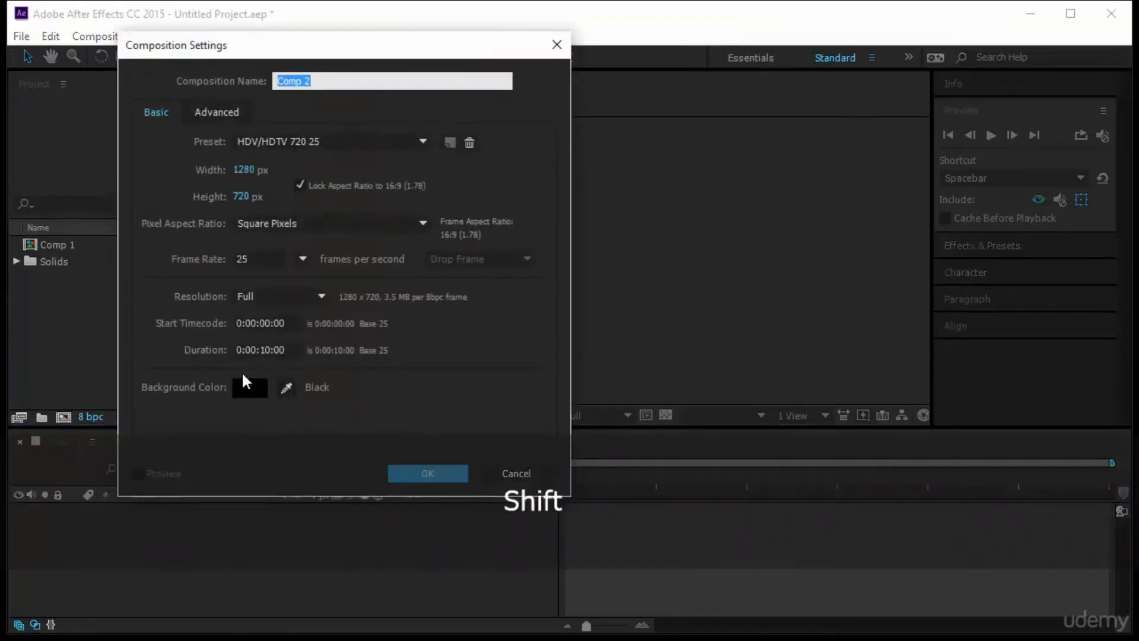
type("Value Gra")
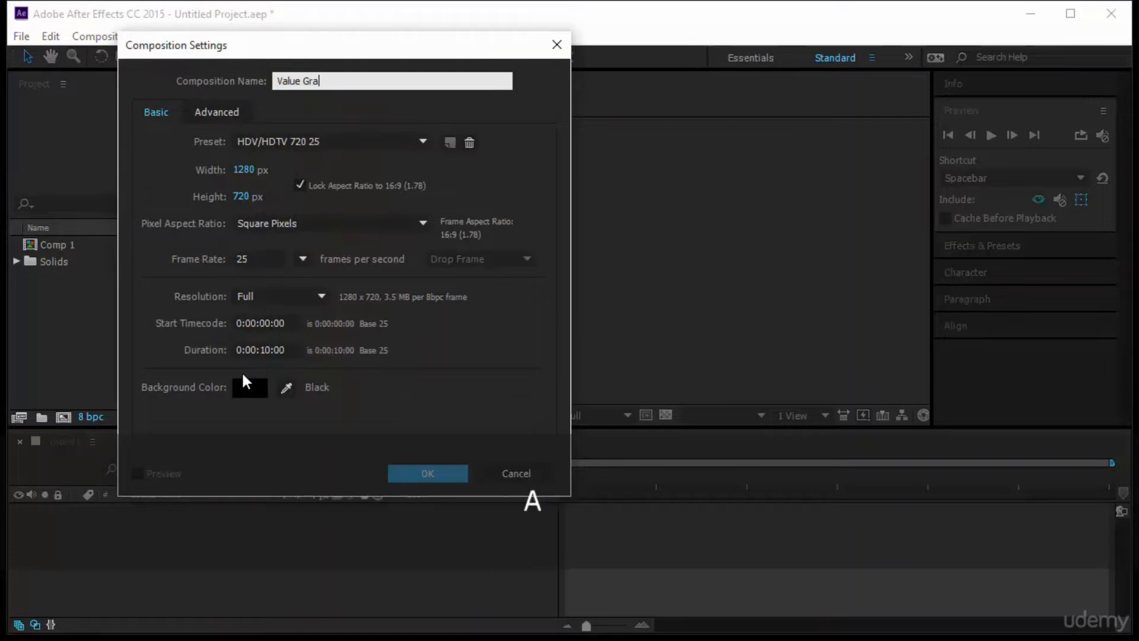
type("ph")
key("Return")
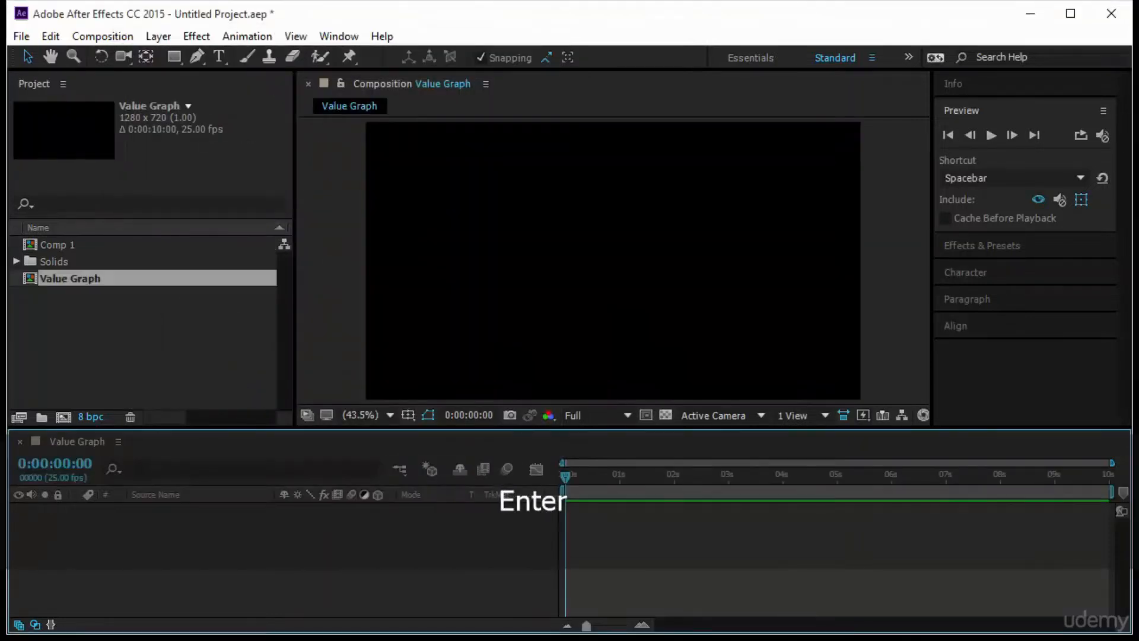
- Show the graph editor in the Value Graph timeline and set it to edit the value graph
left_click(536, 468)
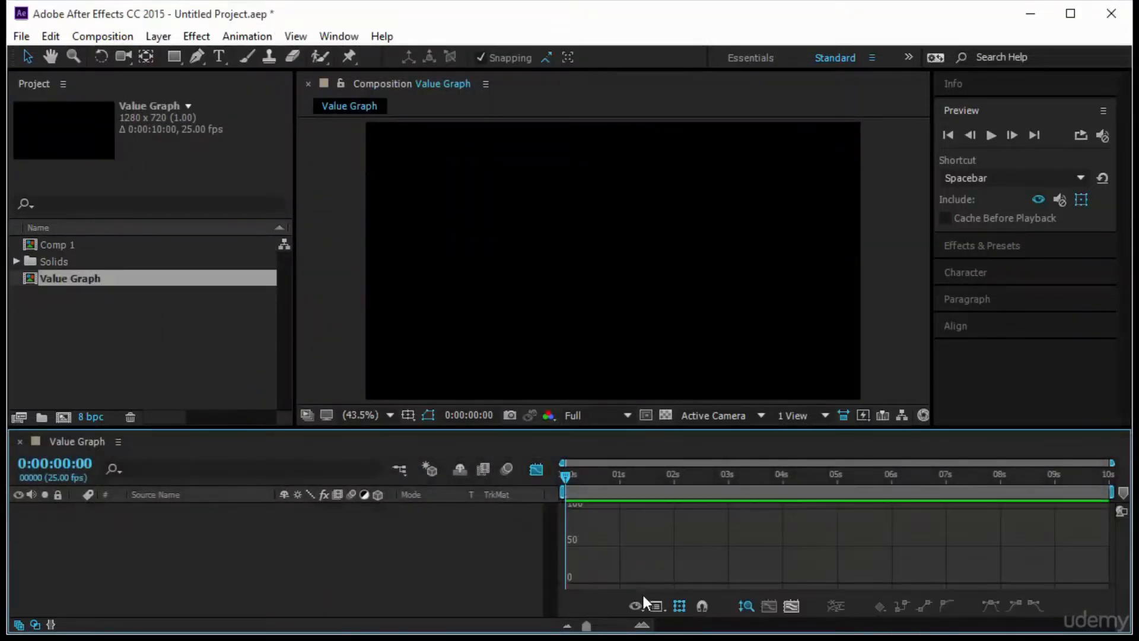
left_click(652, 608)
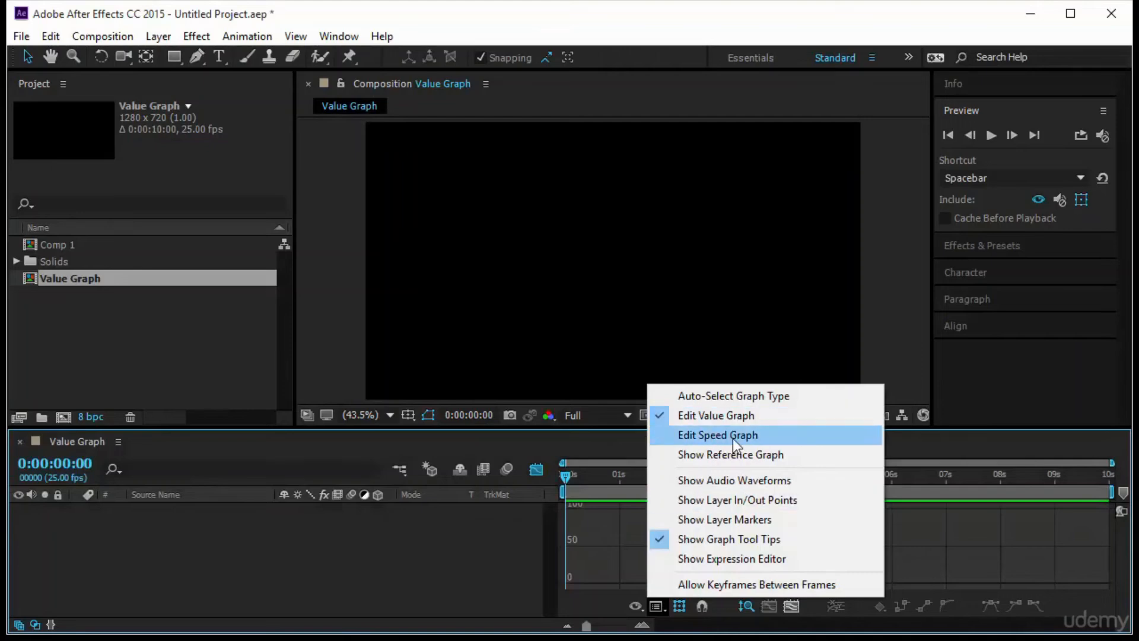
left_click(732, 439)
left_click_drag(727, 423, 727, 398)
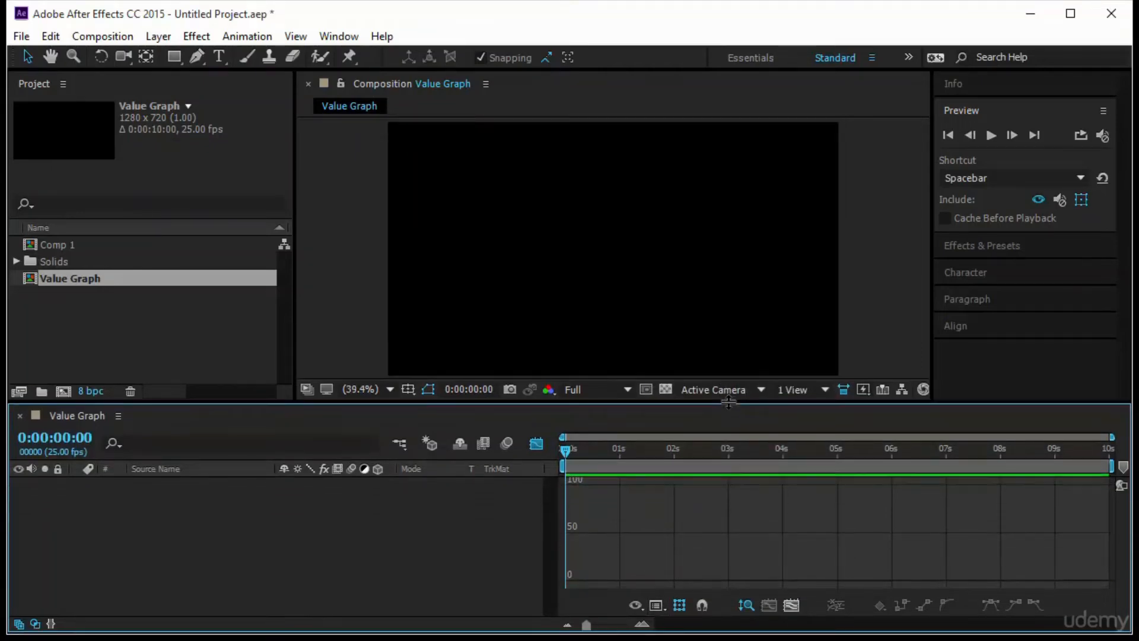
left_click(656, 604)
left_click(716, 415)
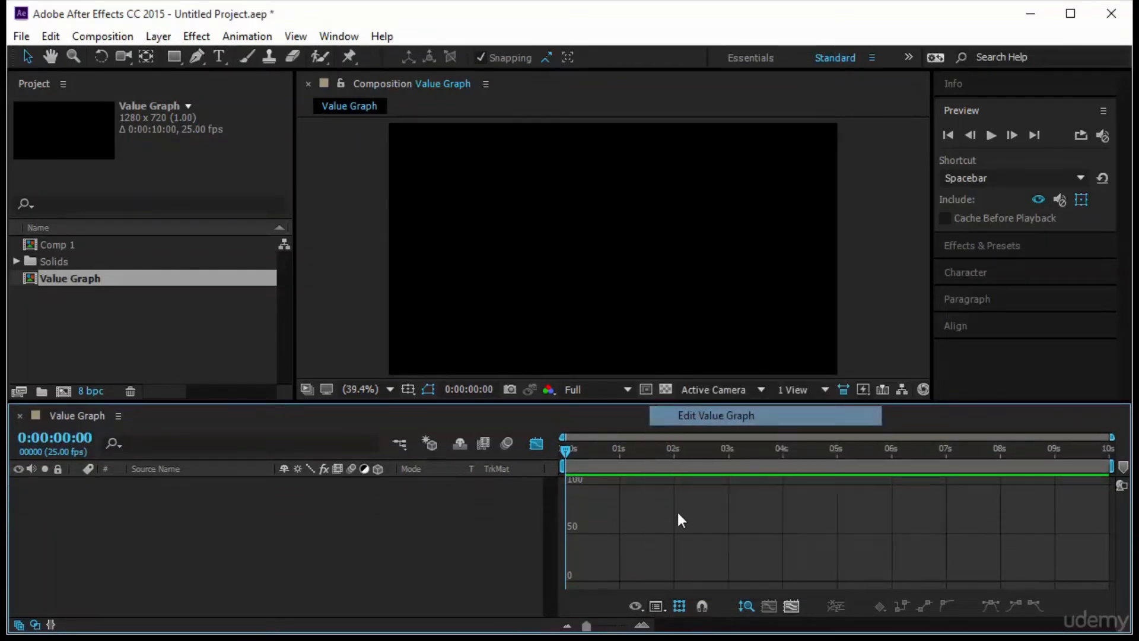
left_click_drag(554, 404, 554, 425)
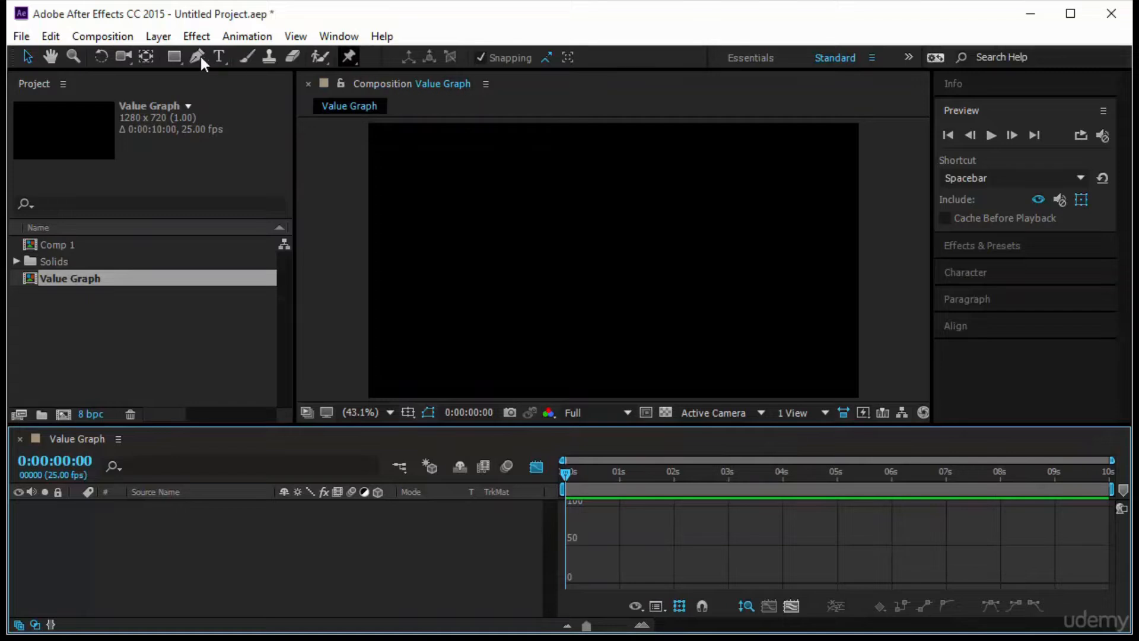
- Draw an upright orange rectangle near the middle of the composition and move its anchor point to the bottom edge's centre
left_click(176, 54)
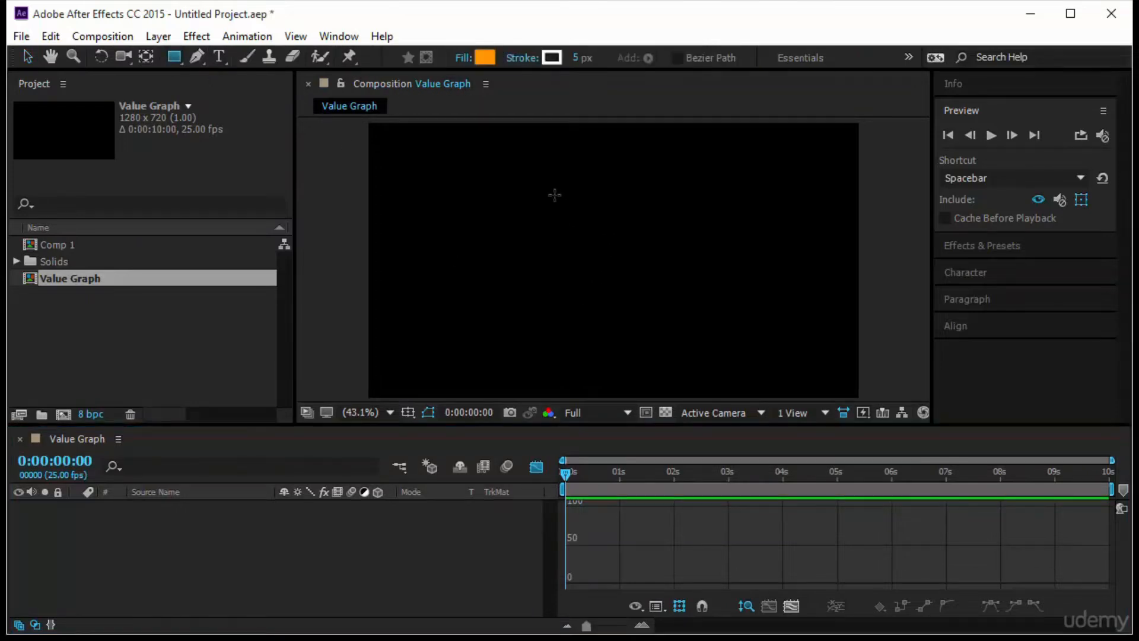
mouse_move(554, 195)
left_mouse_down()
mouse_move(666, 333)
mouse_move(631, 329)
mouse_move(623, 312)
mouse_move(626, 321)
left_mouse_up()
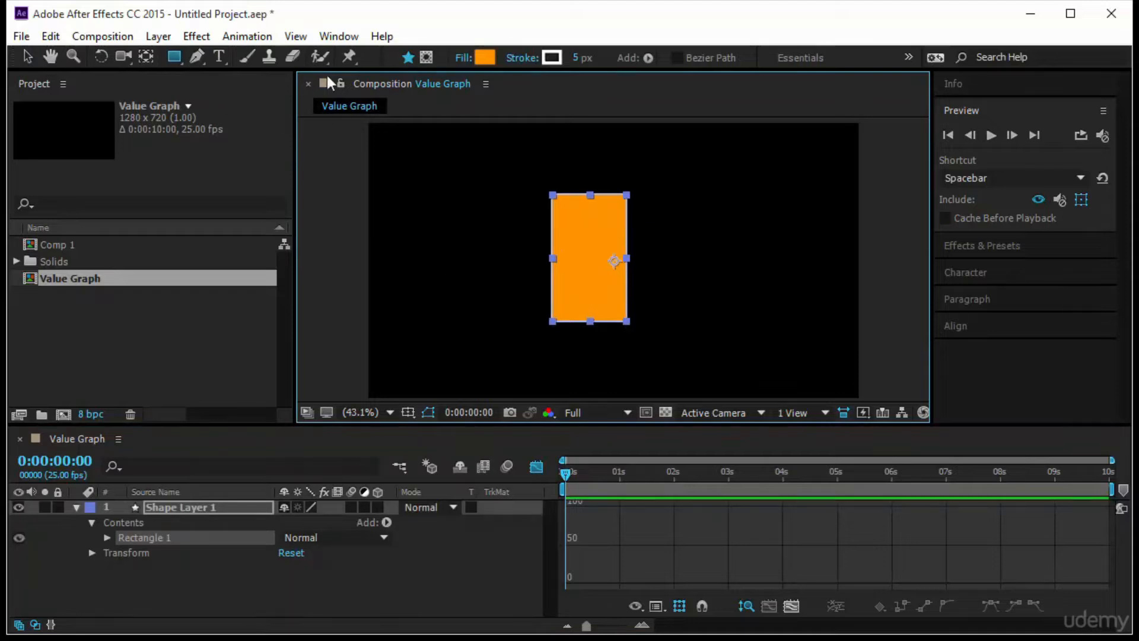
left_click(146, 56)
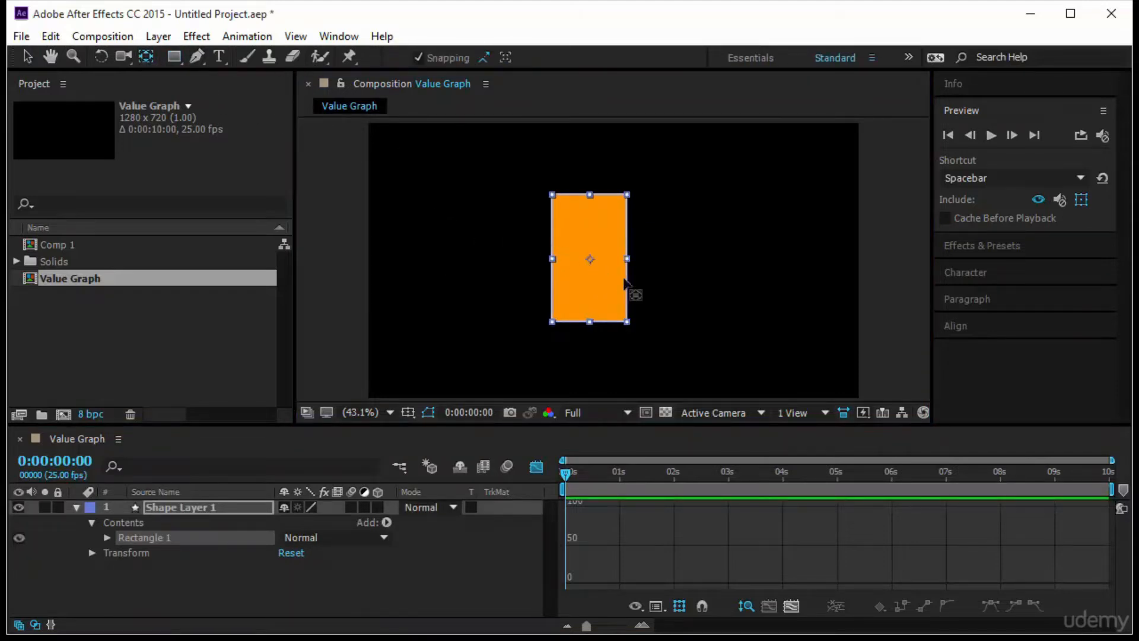
left_click(694, 258)
left_click(605, 279)
left_click_drag(614, 261, 590, 321)
key("v")
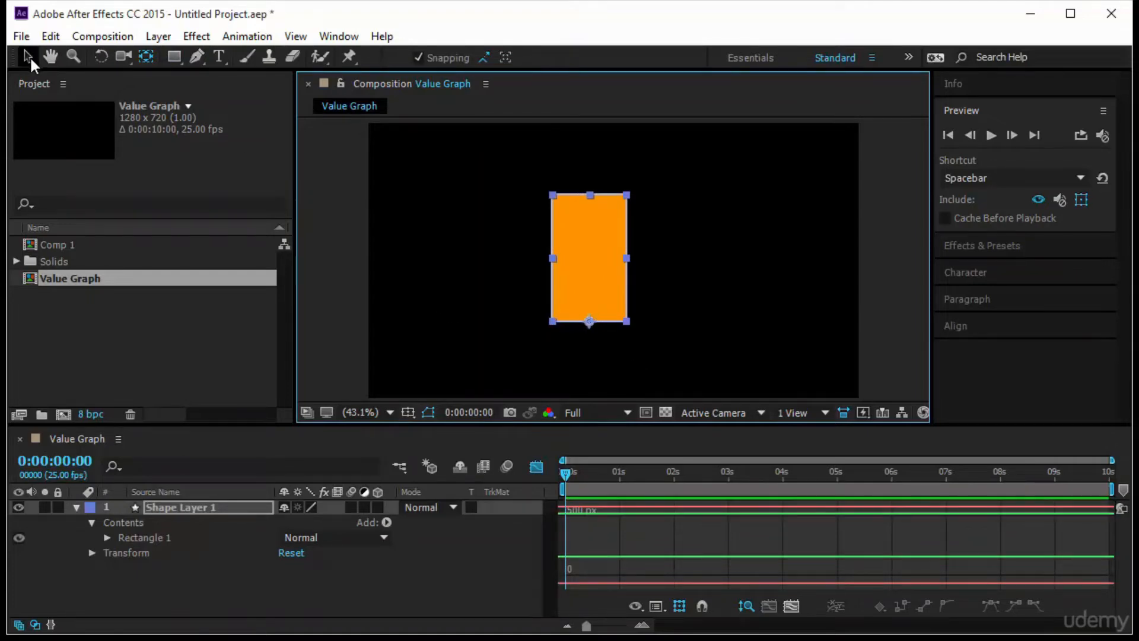
- Move the orange rectangle slightly down and to the right in the composition, keeping its layer selected
left_click_drag(603, 273, 619, 294)
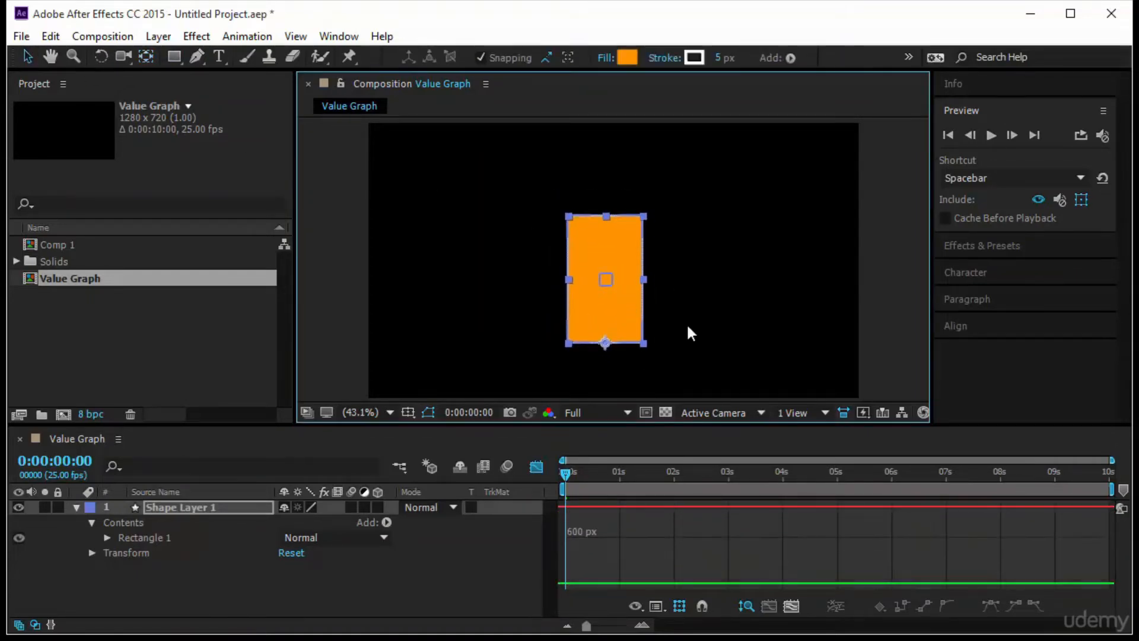
left_click(638, 351)
left_click(620, 323)
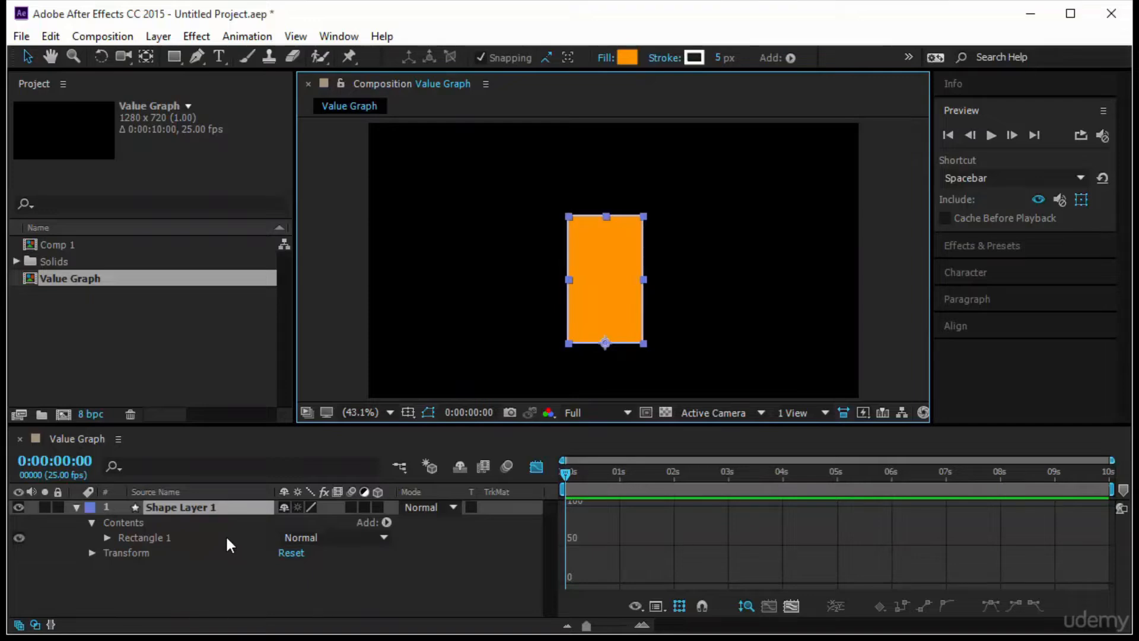
- Reveal the shape layer's Scale in the layer-bar view and add a keyframe of 0% at 0:00:00:00
key("s")
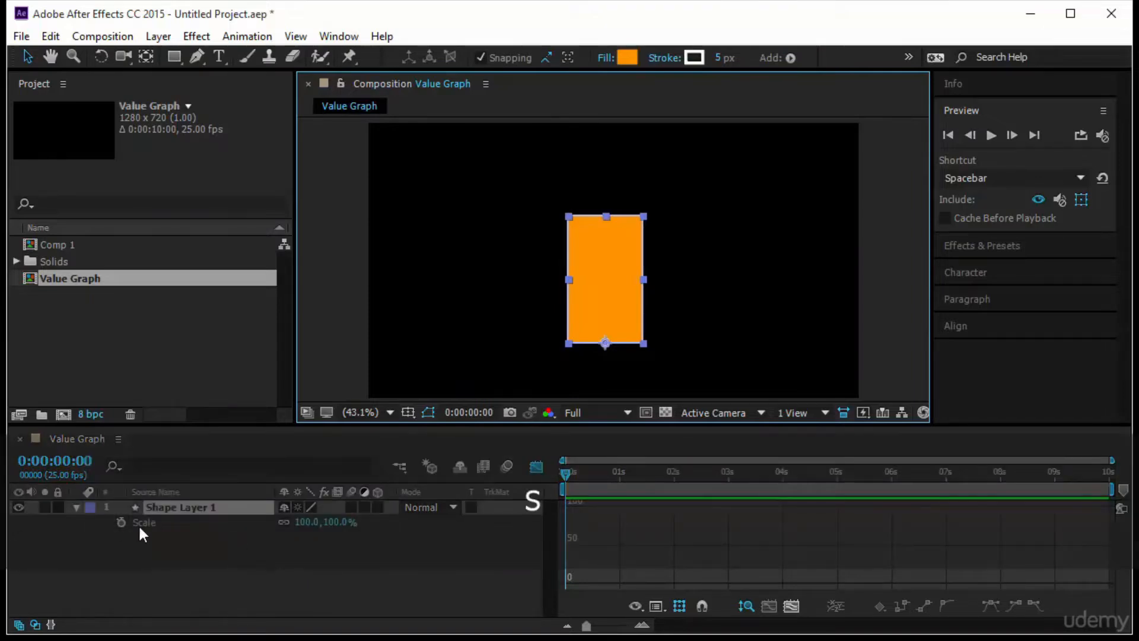
left_click(536, 468)
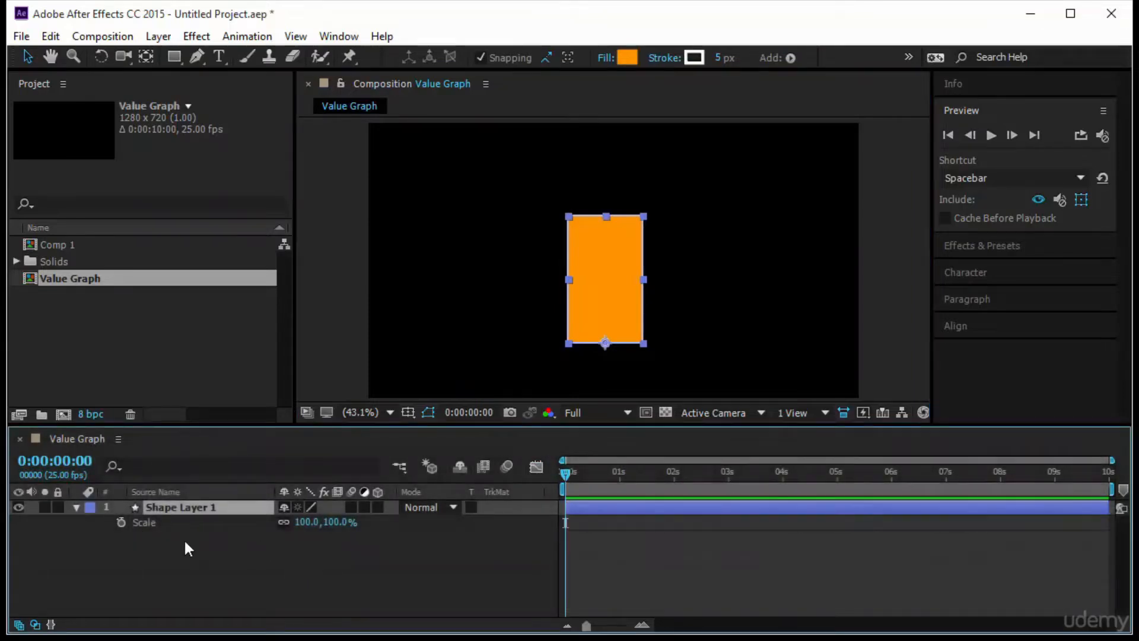
left_click(121, 522)
left_click(339, 522)
type("0")
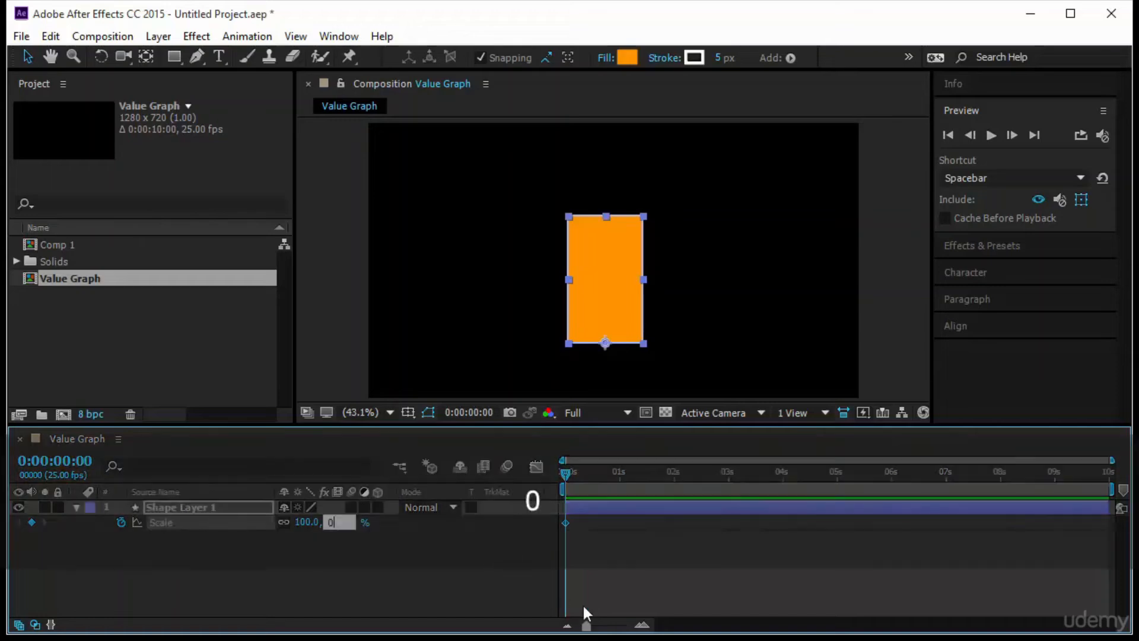
key("Return")
left_click_drag(563, 475, 557, 552)
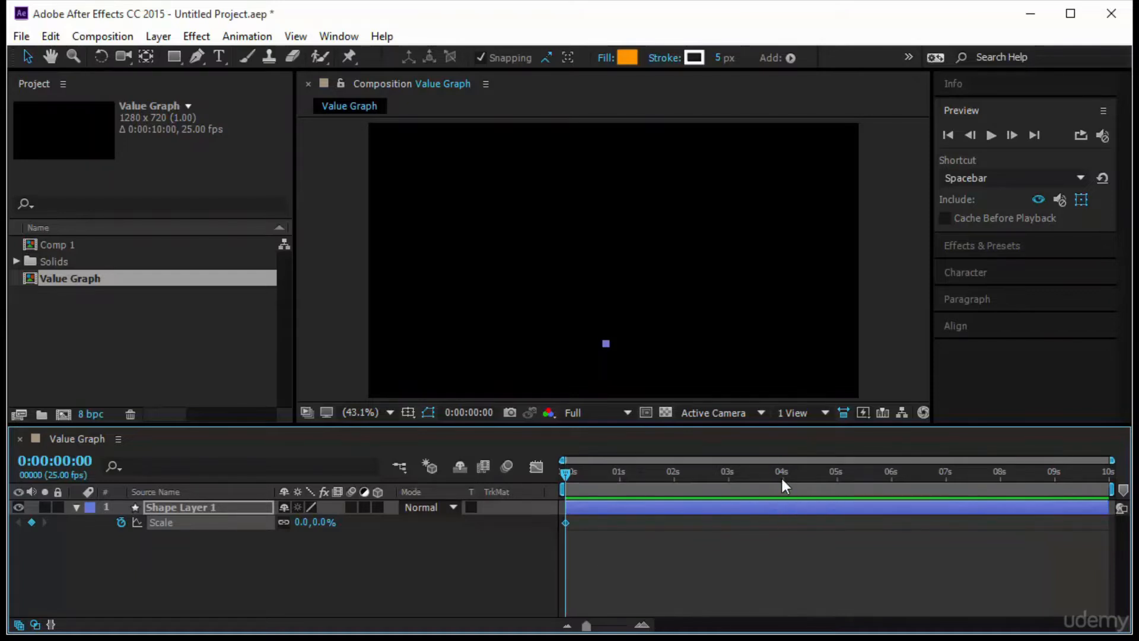
- End the work area at 0:00:03:24 and trim the composition to it
left_click(780, 476)
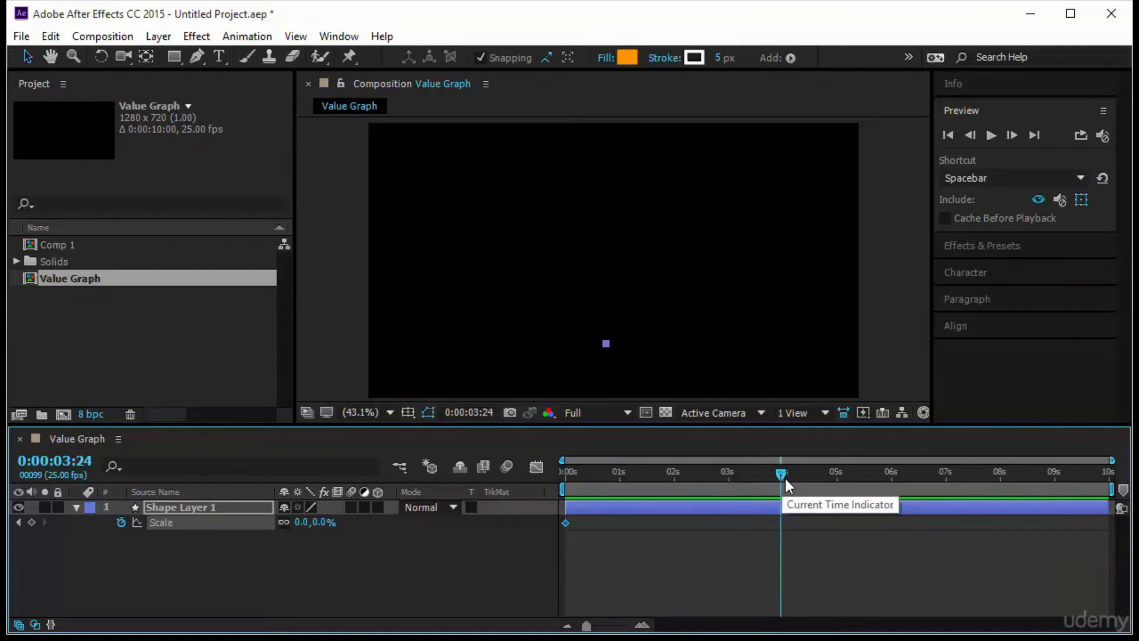
key("n")
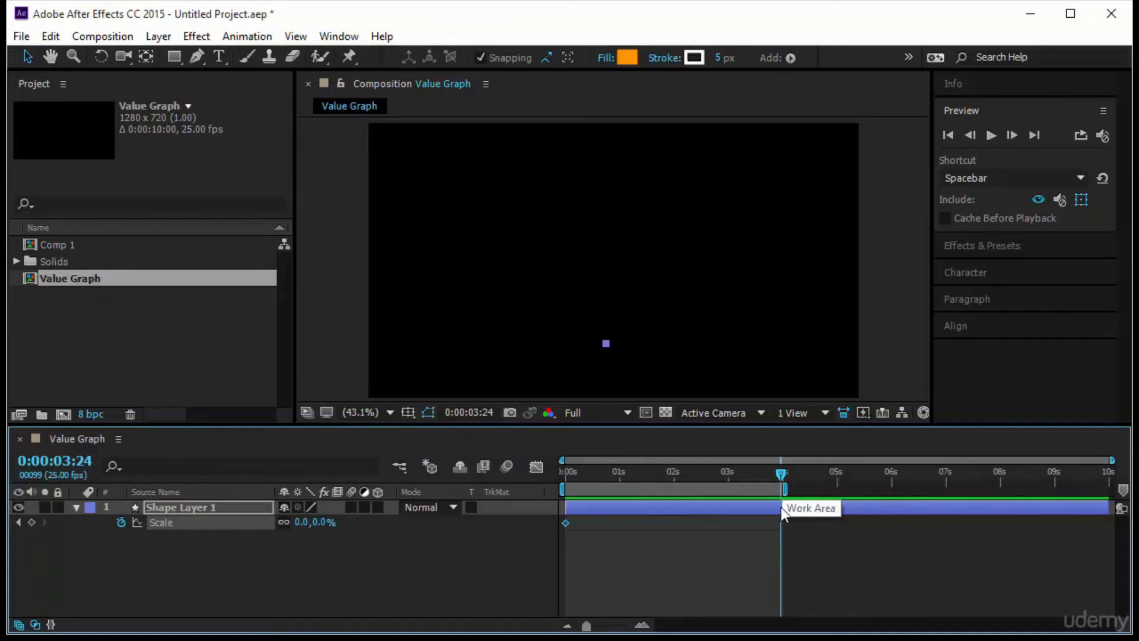
right_click(739, 488)
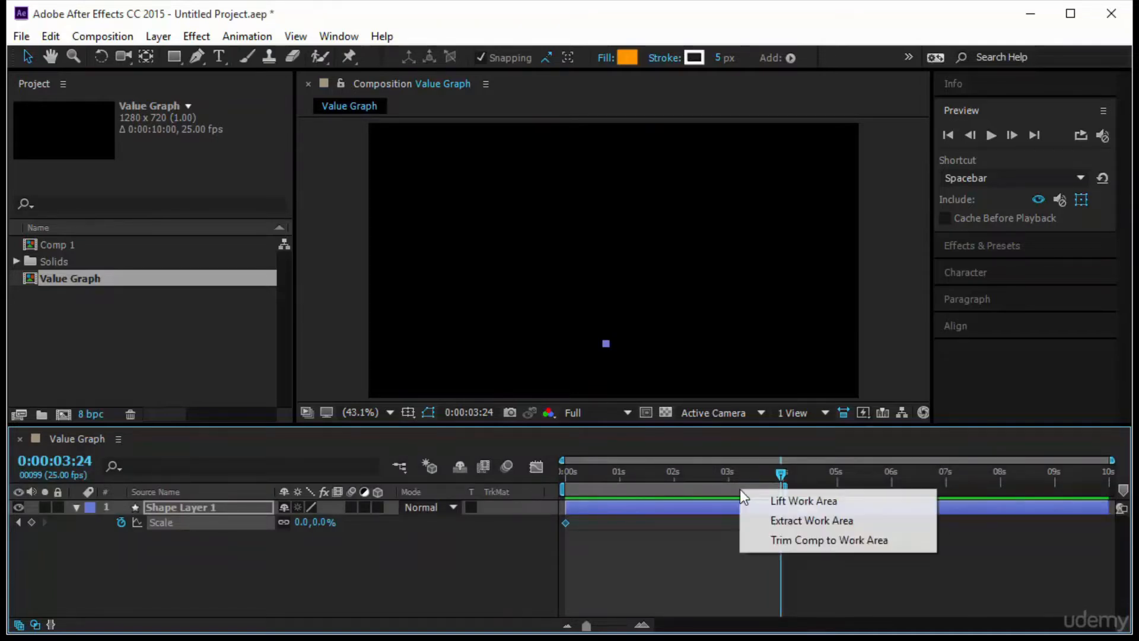
left_click(777, 540)
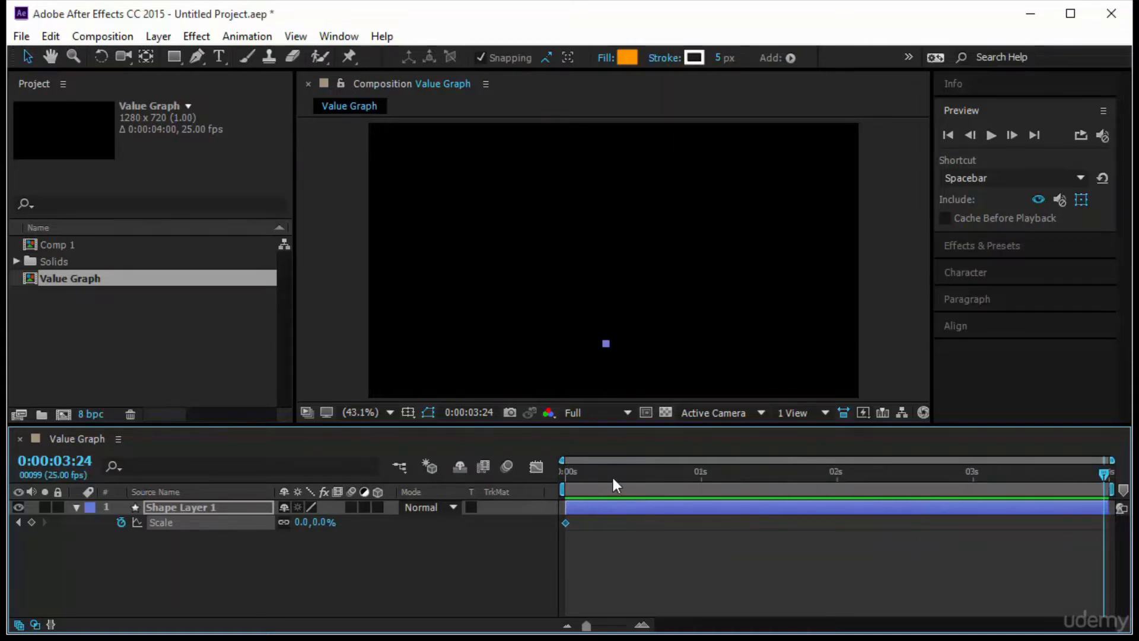
- Add a Scale keyframe of 100% for the rectangle at 0:00:01:00
left_click_drag(611, 474, 701, 483)
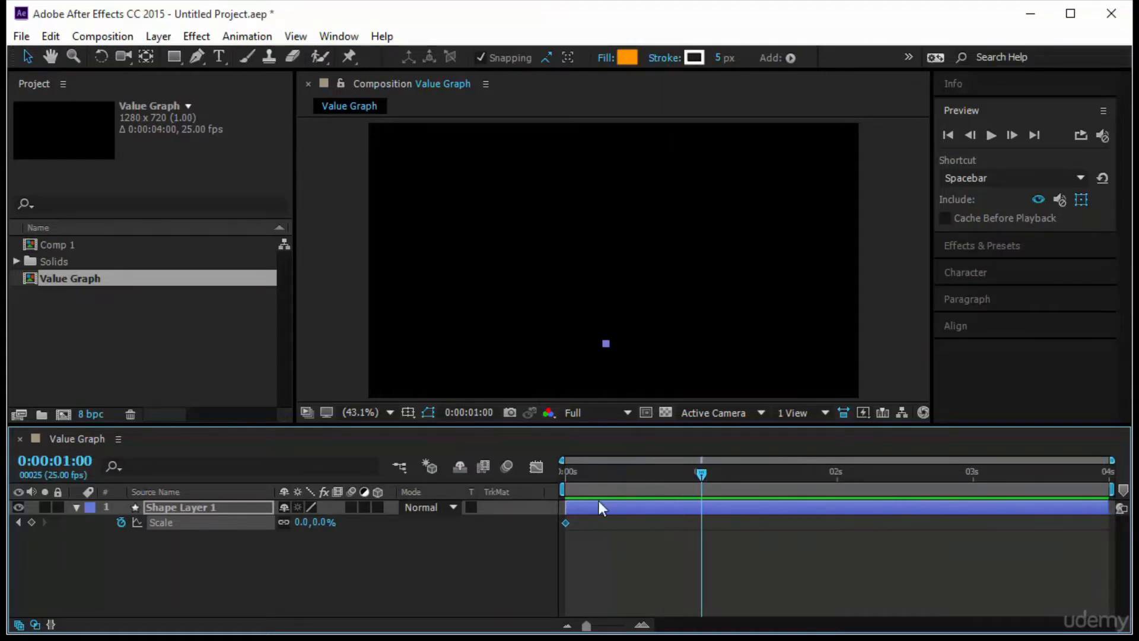
left_click(325, 522)
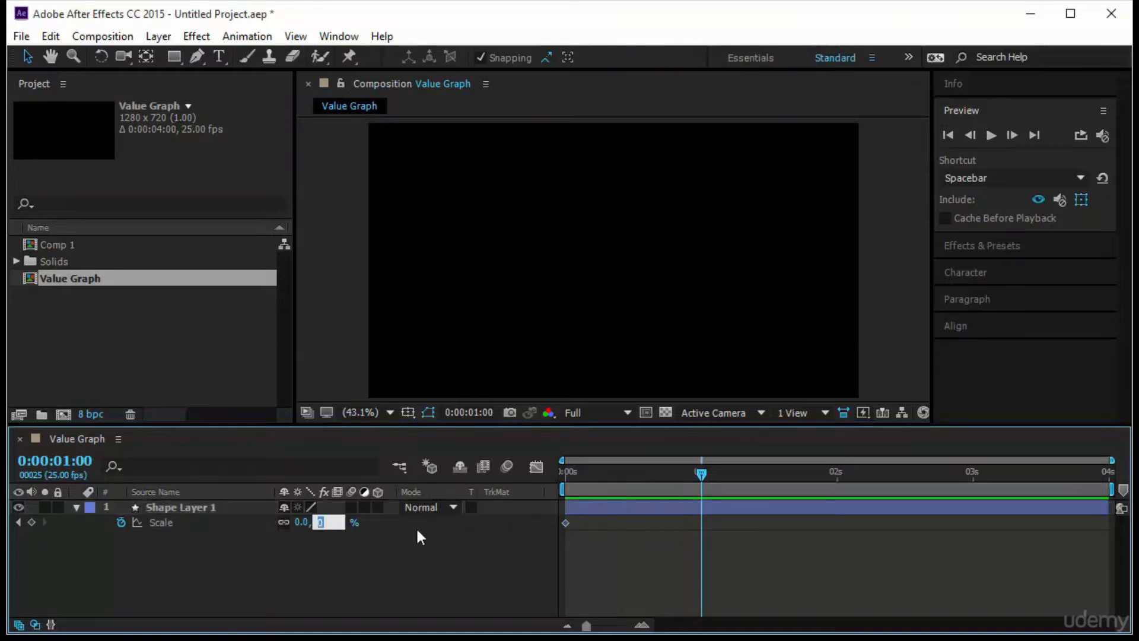
type("100")
key("Return")
- Apply Easy Ease to both Scale keyframes and display their value graph enlarged
left_click_drag(791, 571, 559, 517)
key("F9")
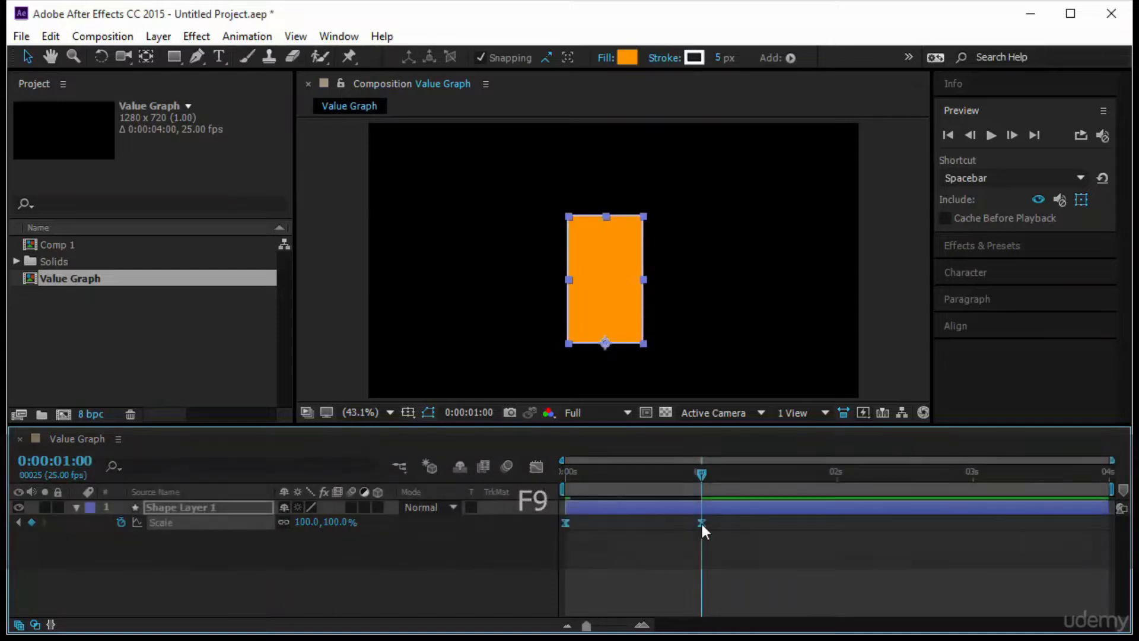
left_click(536, 468)
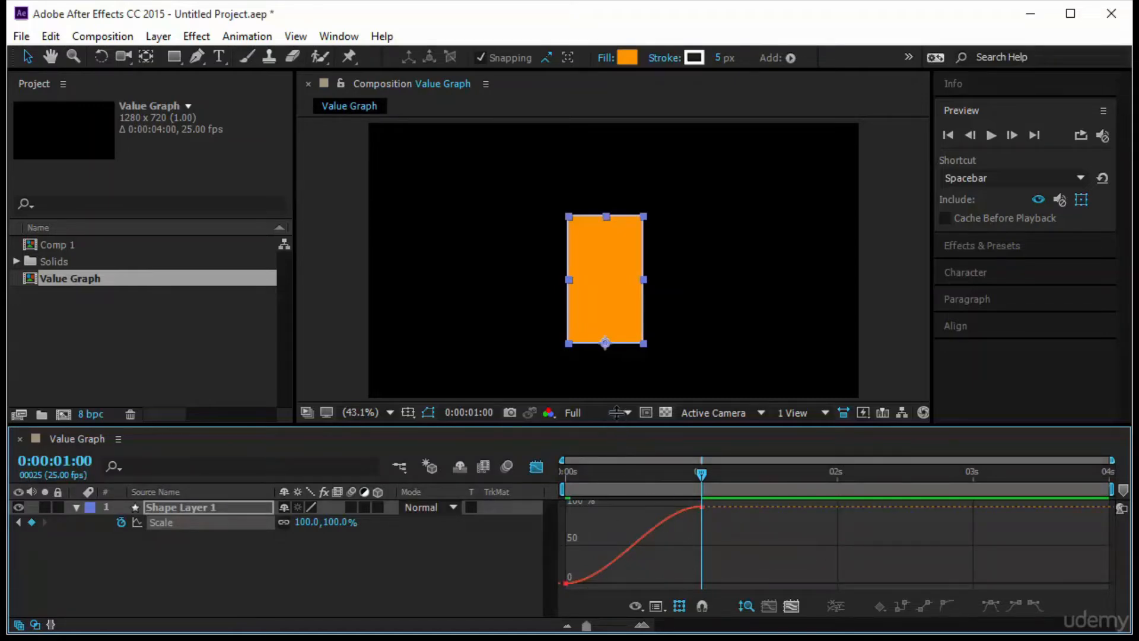
left_click_drag(615, 427, 615, 404)
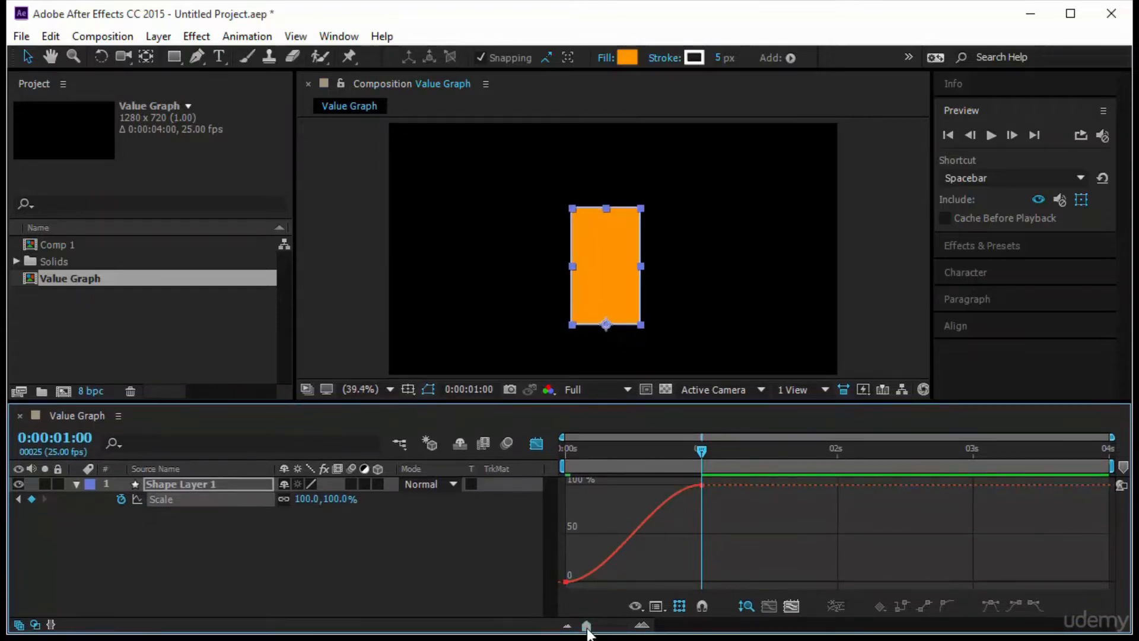
left_click_drag(587, 627, 603, 630)
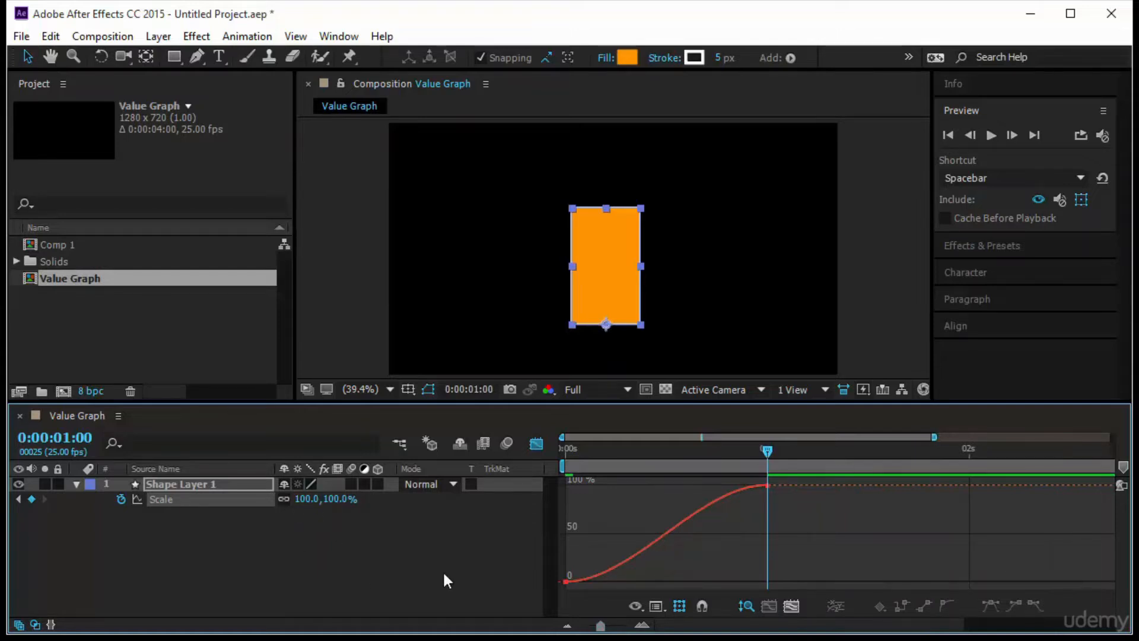
left_click(714, 502)
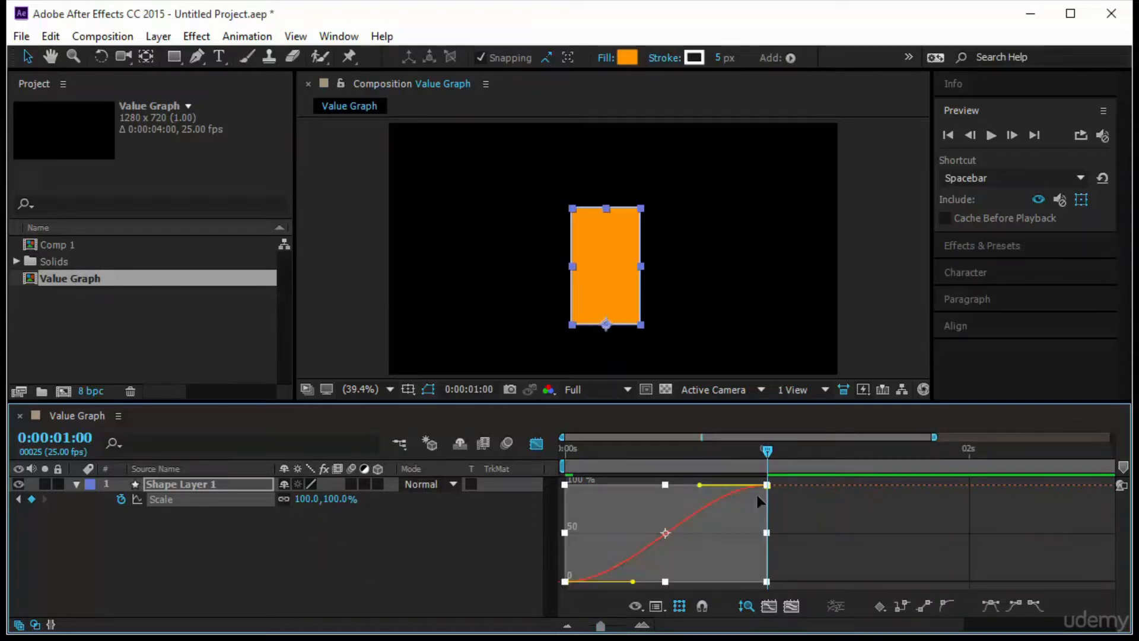
left_click(809, 508)
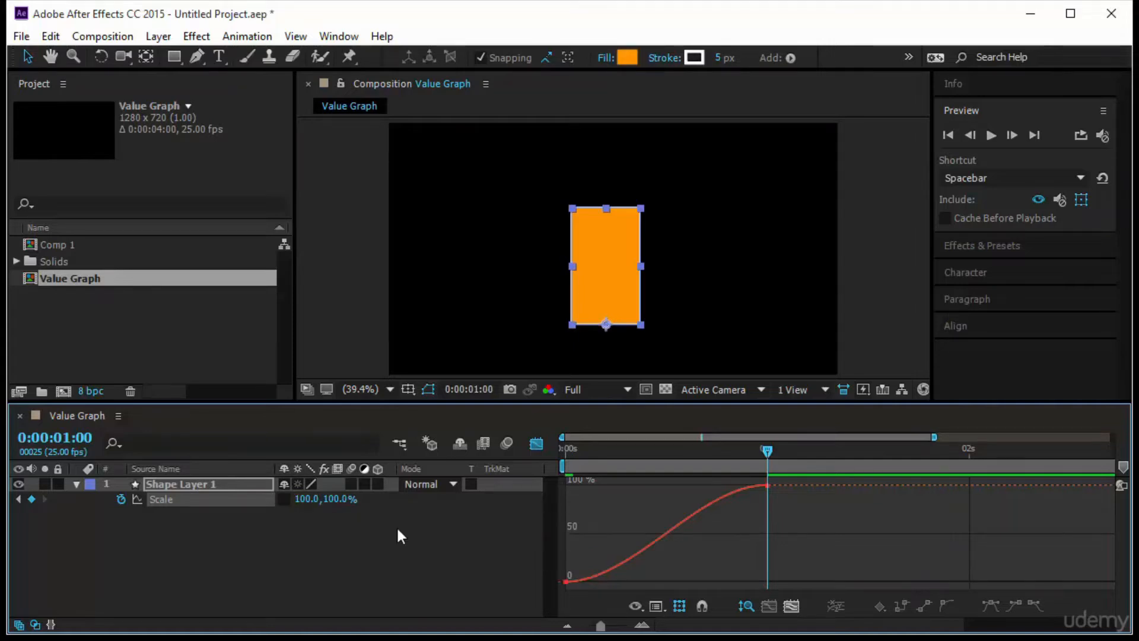
- Unlink the Scale dimensions, setting the horizontal scale to 56% at 0:00:00:00 and the vertical scale to 63% at 0:00:01:00
key("Home")
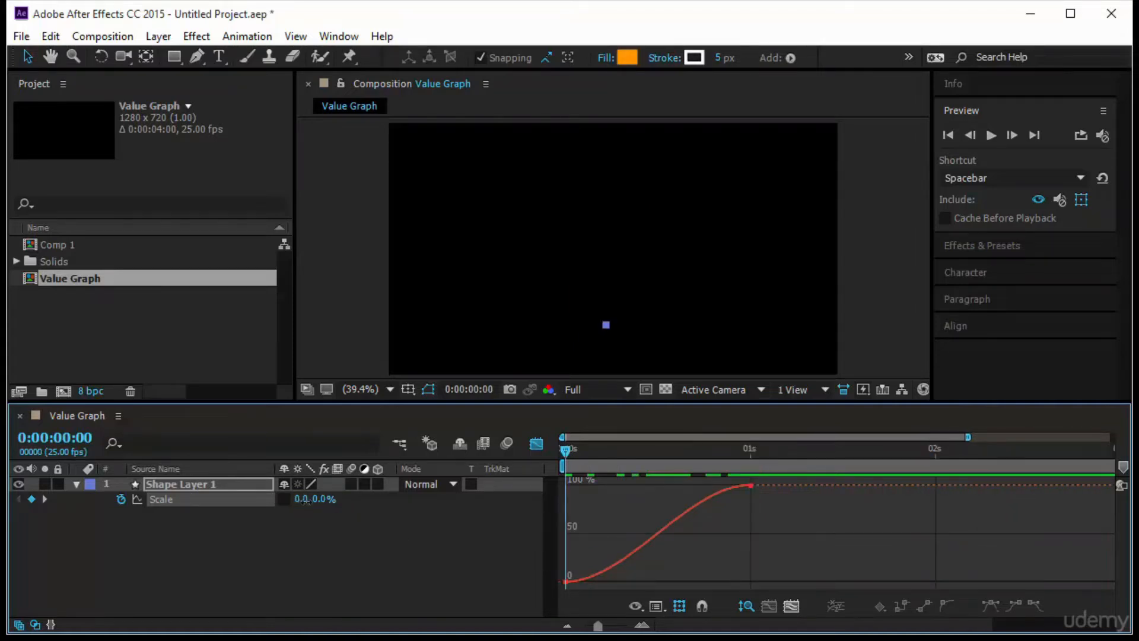
left_click_drag(301, 502, 369, 520)
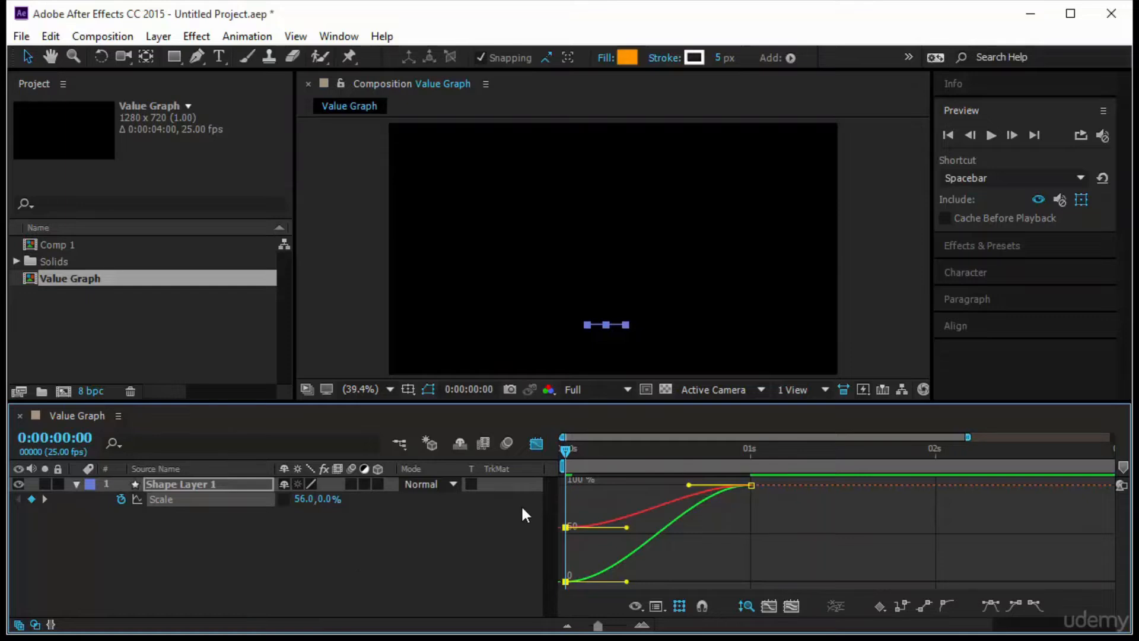
key("k")
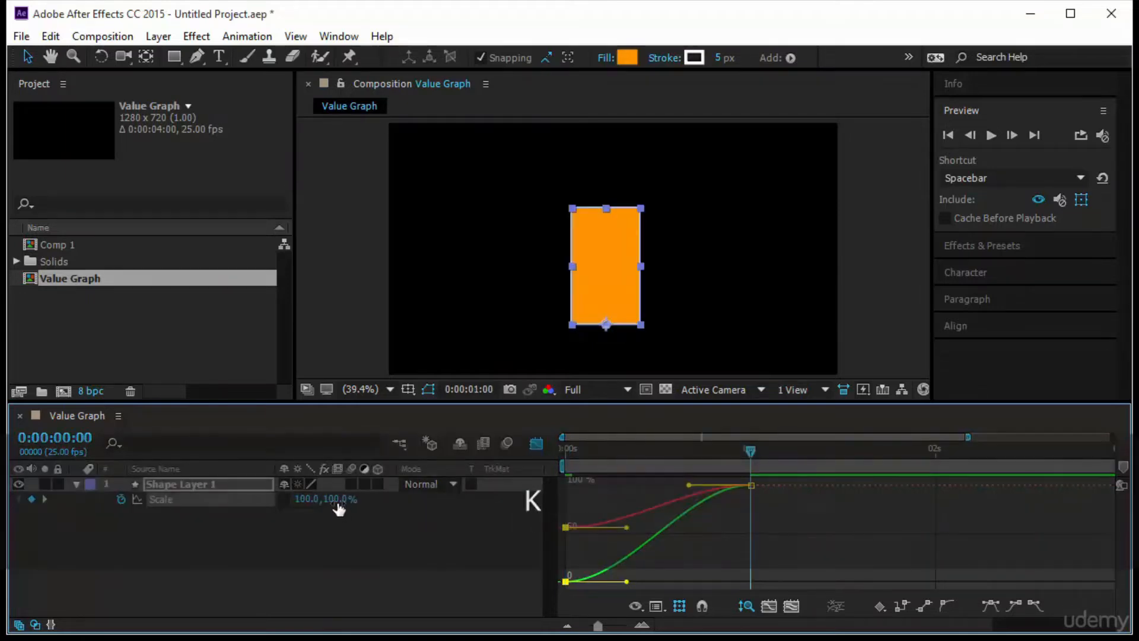
left_click_drag(338, 507, 340, 542)
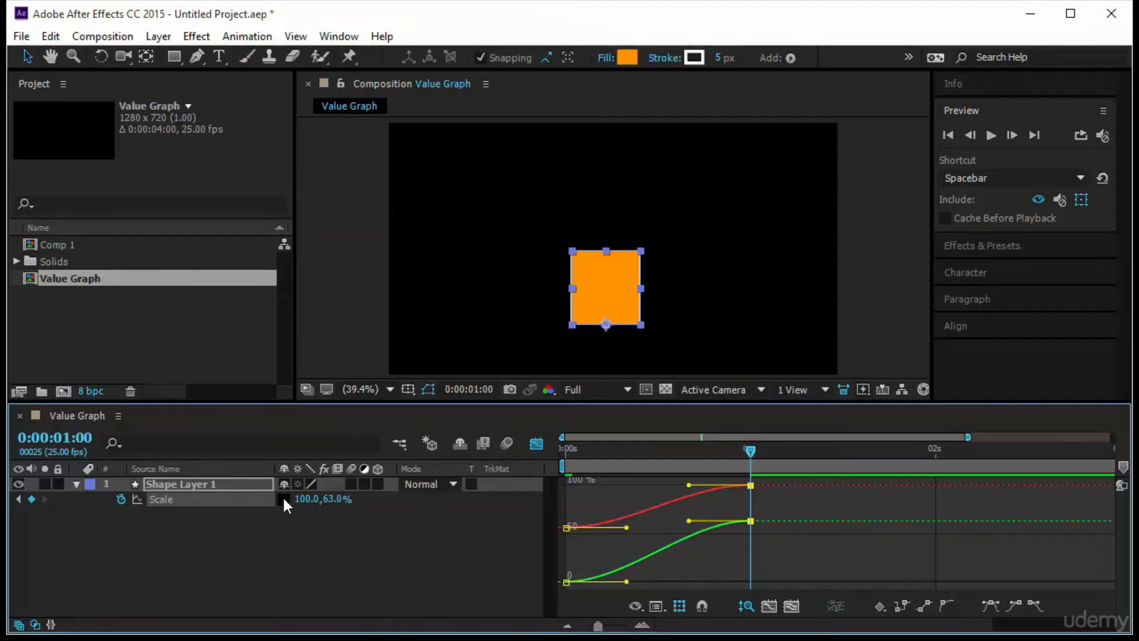
- Relink the rectangle's Scale dimensions at equal values, with 100% at 0:00:01:00 and 0% at 0:00:00:00
key("alt")
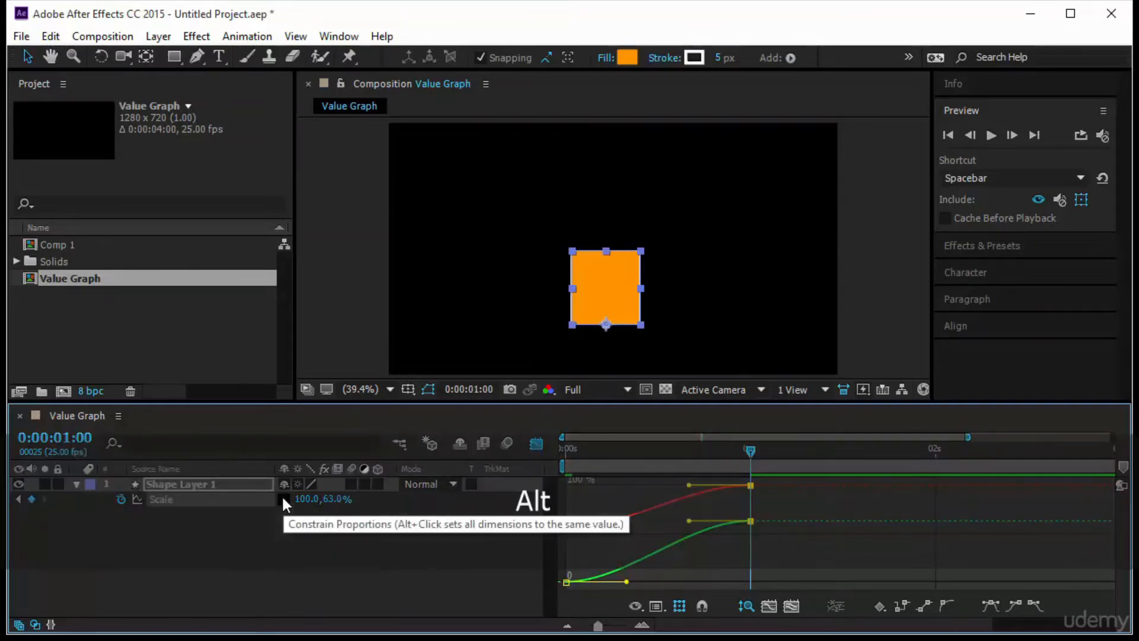
left_click(283, 499, "alt")
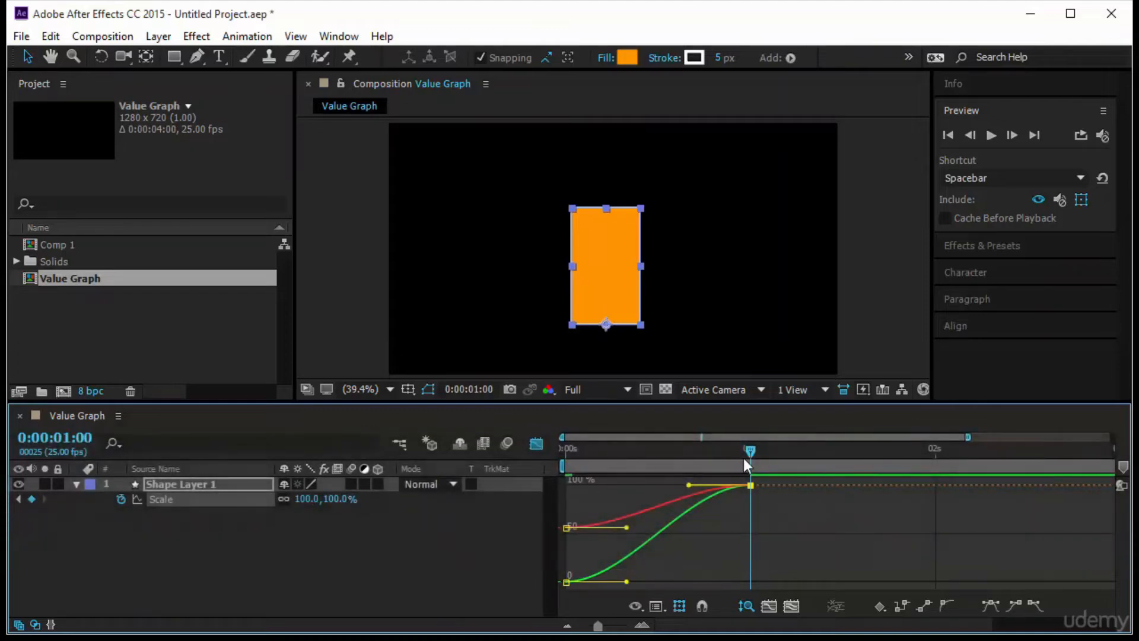
left_click_drag(731, 458, 541, 514)
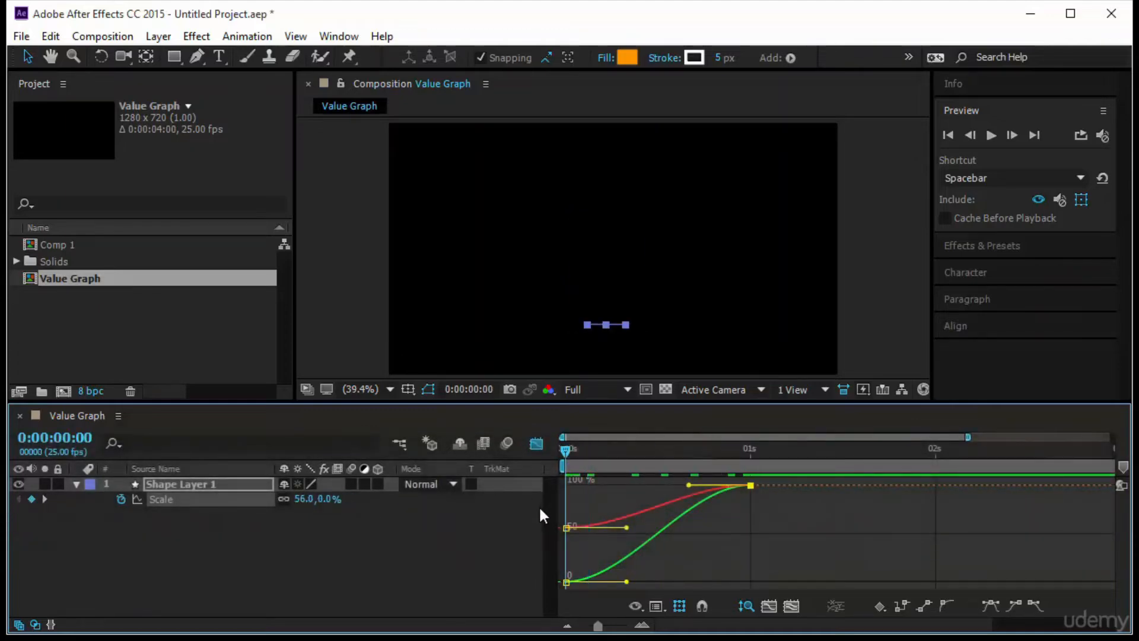
left_click(283, 500, "alt")
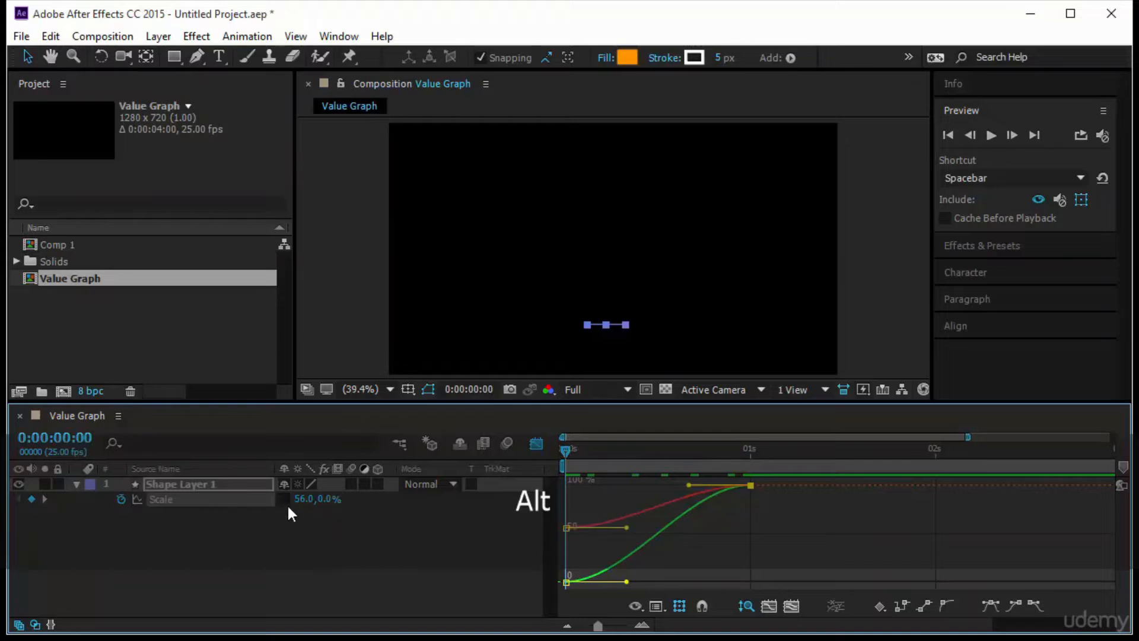
left_click(285, 501, "alt")
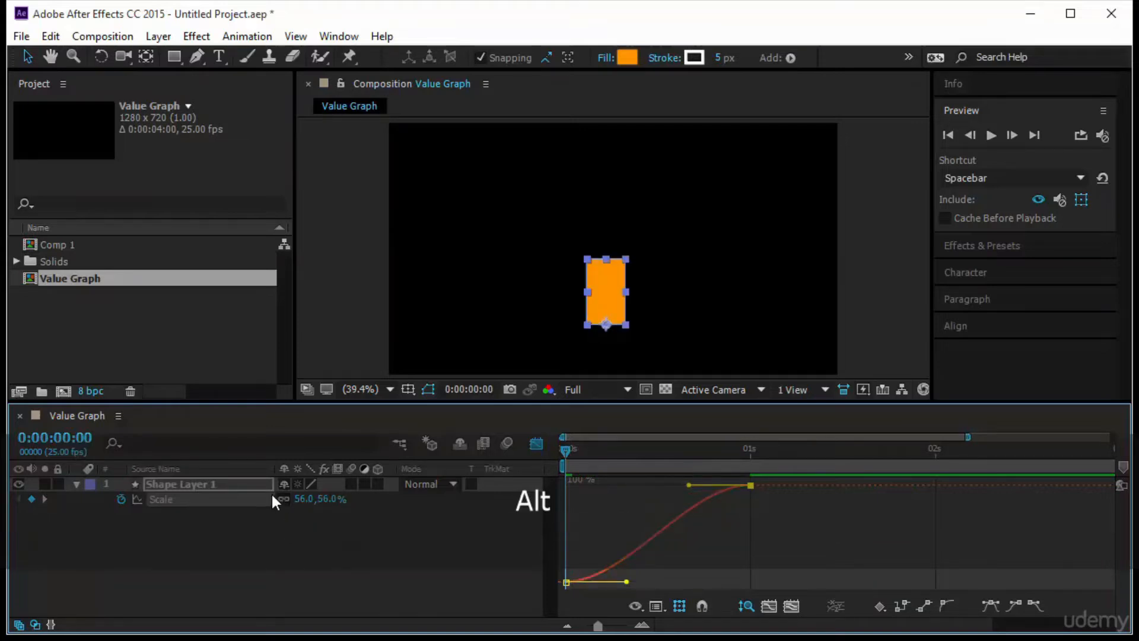
left_click(304, 499)
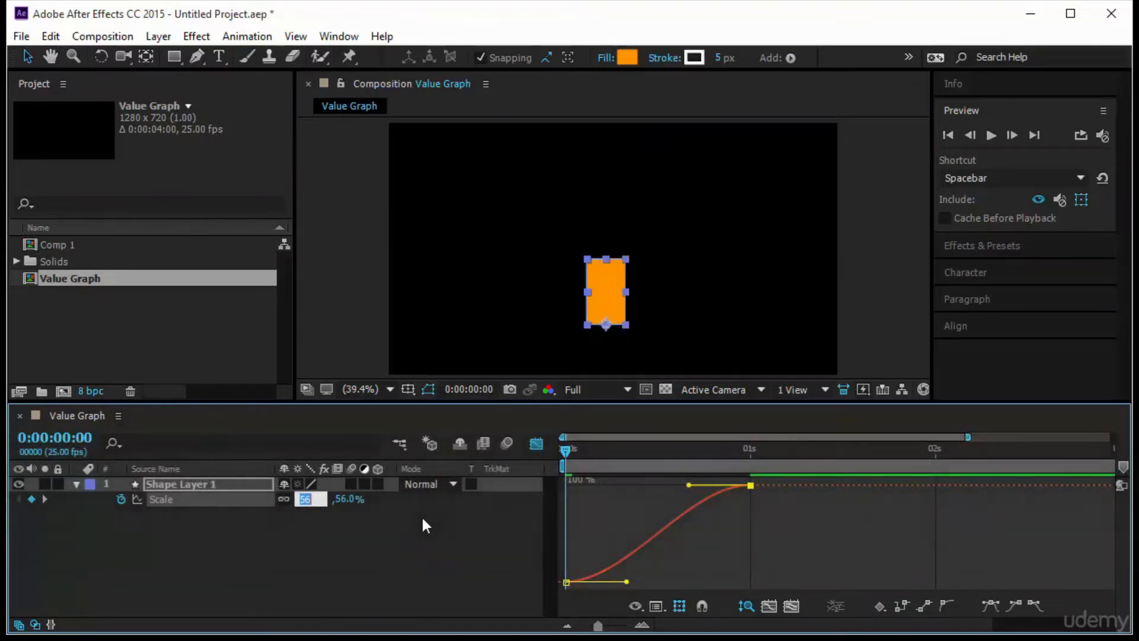
type("0")
key("Return")
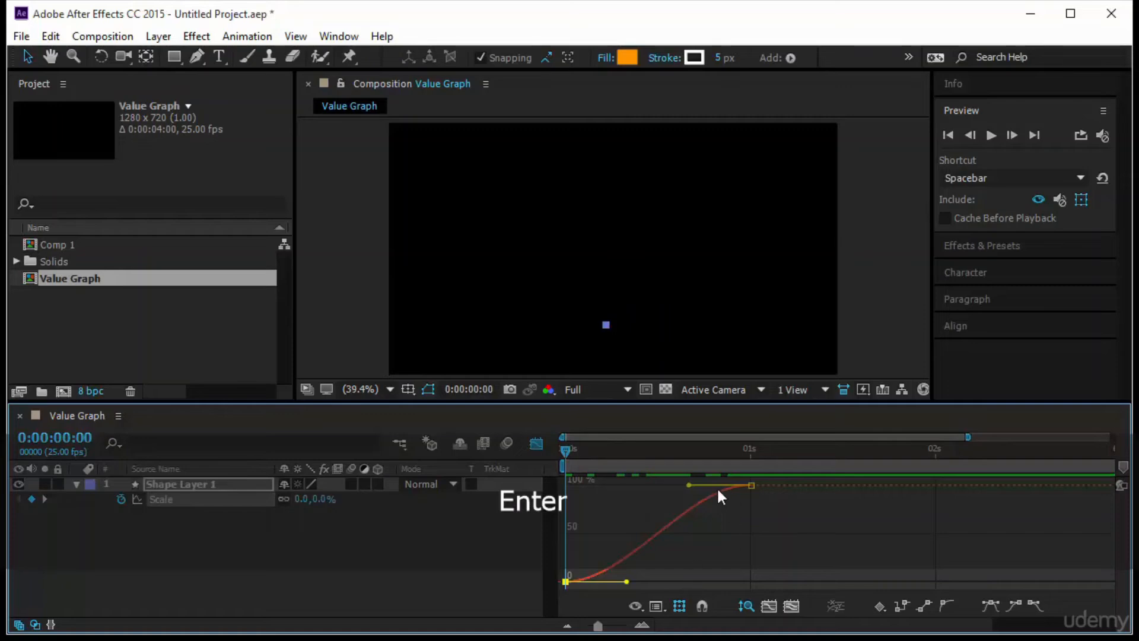
- Bend both Bezier handles of the Scale curve so it overshoots 100% just before 0:00:01:00, and preview the animation from the start
left_click(294, 514)
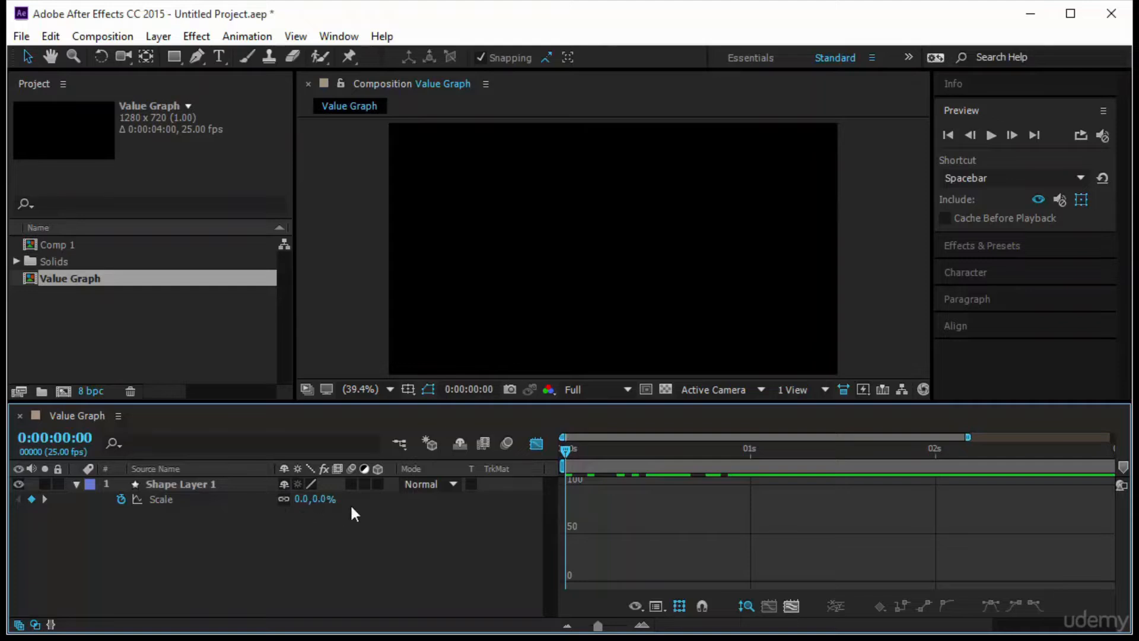
left_click(231, 503)
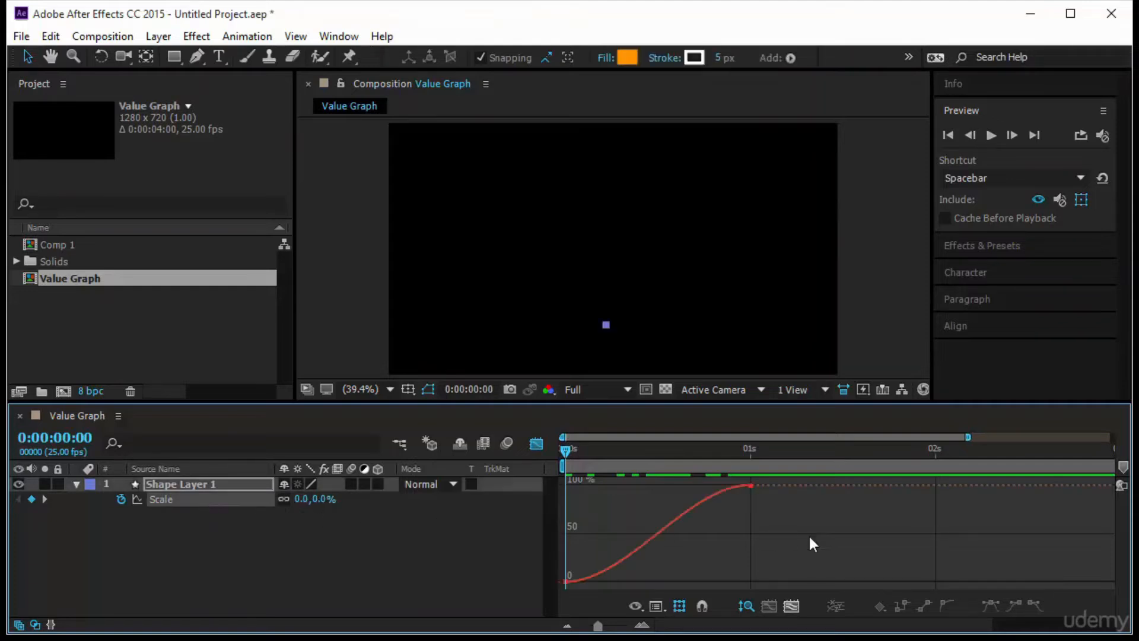
left_click_drag(772, 522, 701, 546)
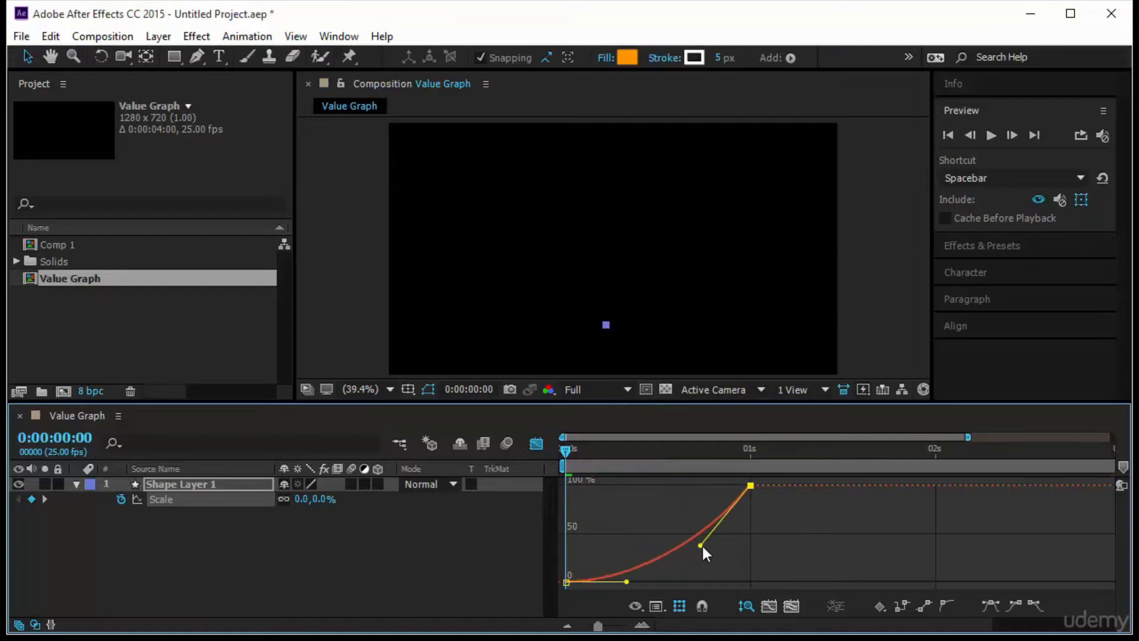
left_click_drag(566, 455, 713, 478)
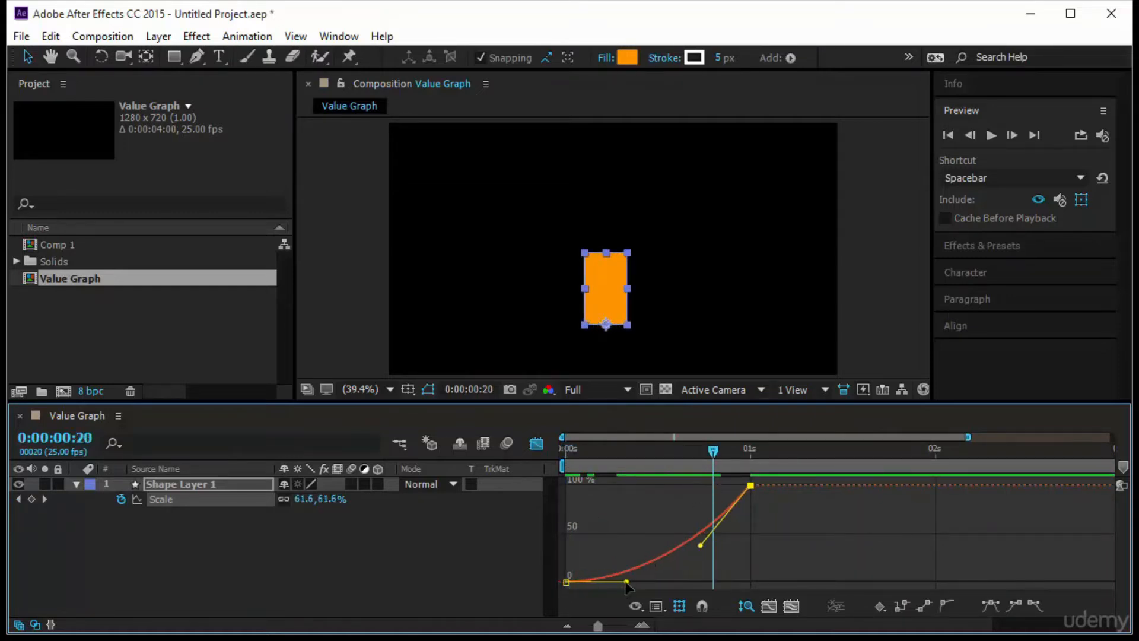
left_click_drag(627, 581, 714, 472)
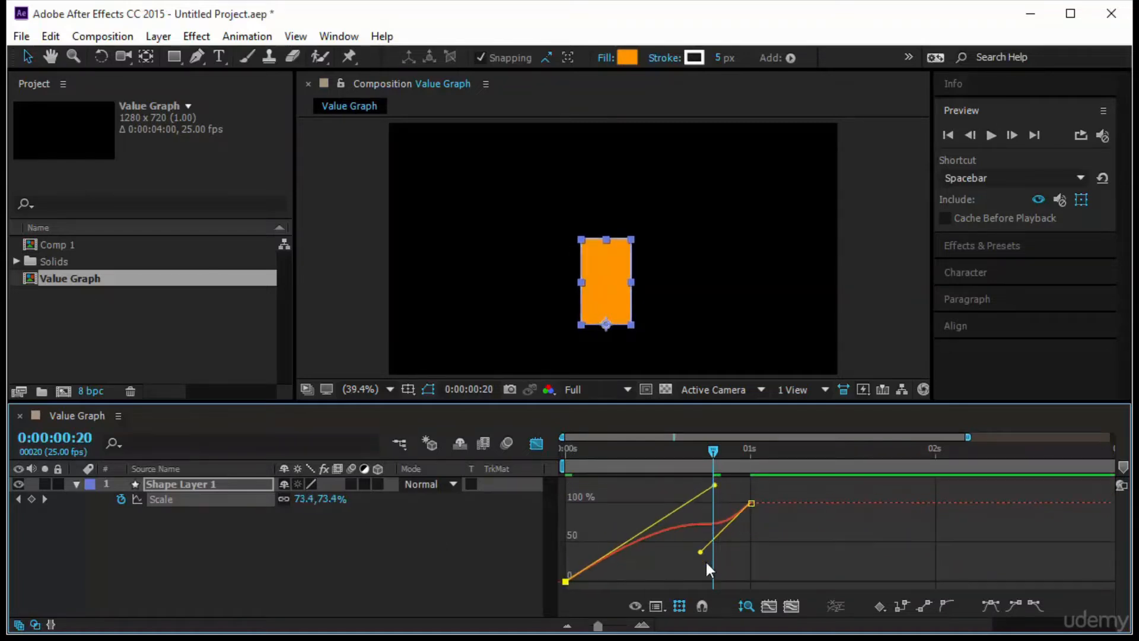
left_click_drag(701, 552, 718, 476)
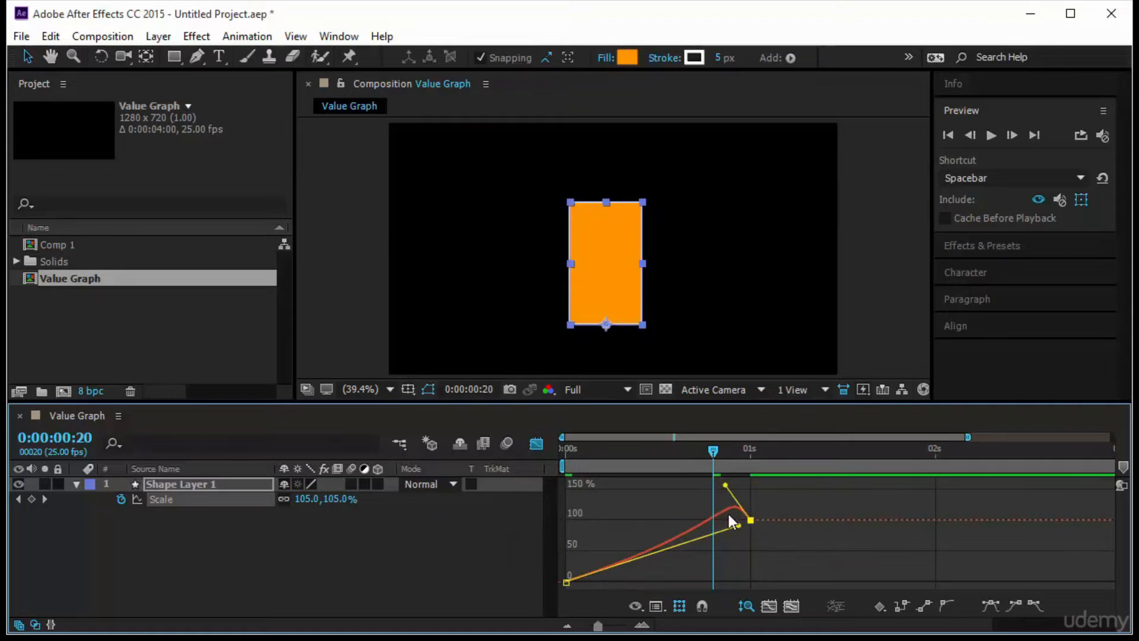
mouse_move(733, 511)
key("Home")
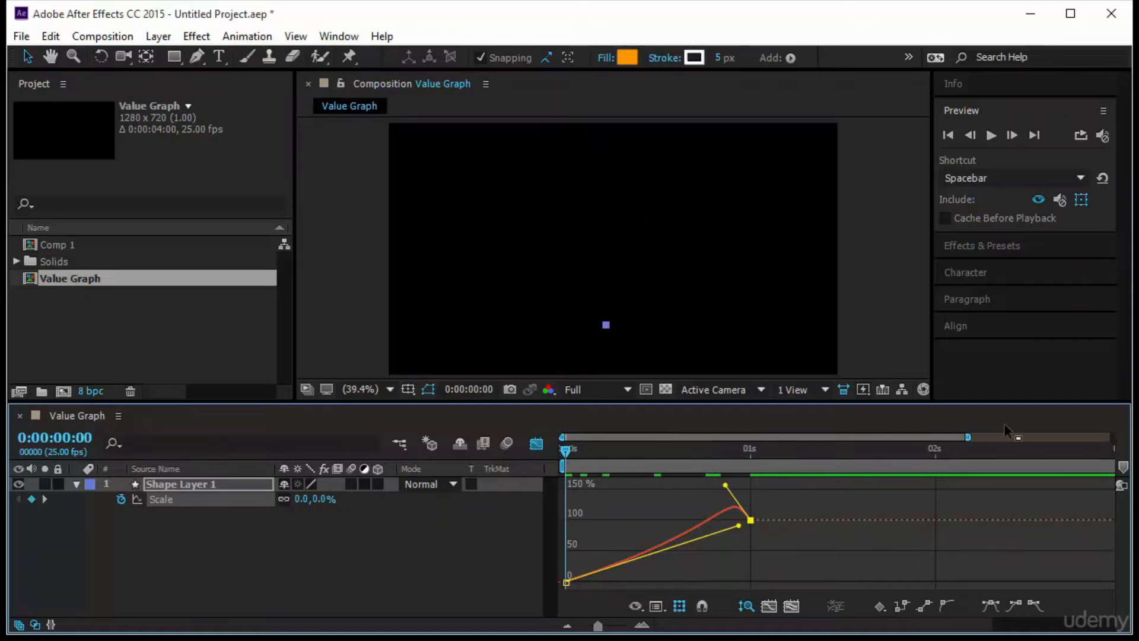
left_click(991, 135)
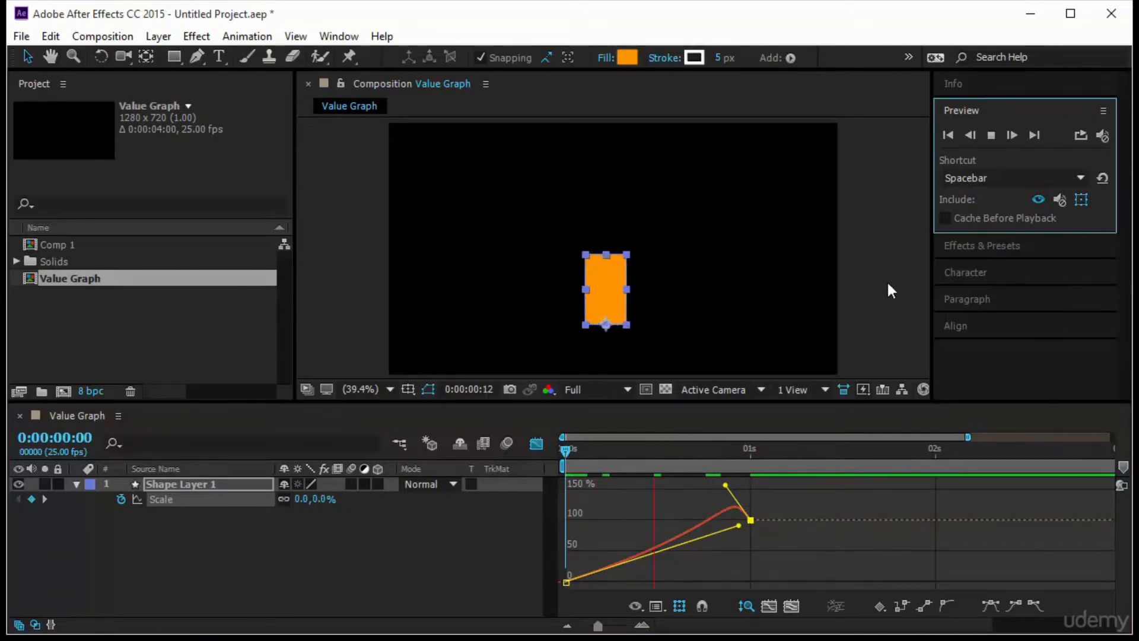
- Reshape the Scale curve's handles so it peaks around 120% at 0:00:00:16 and dips before 0:00:01:00, and preview from the start
left_click_drag(565, 453, 687, 479)
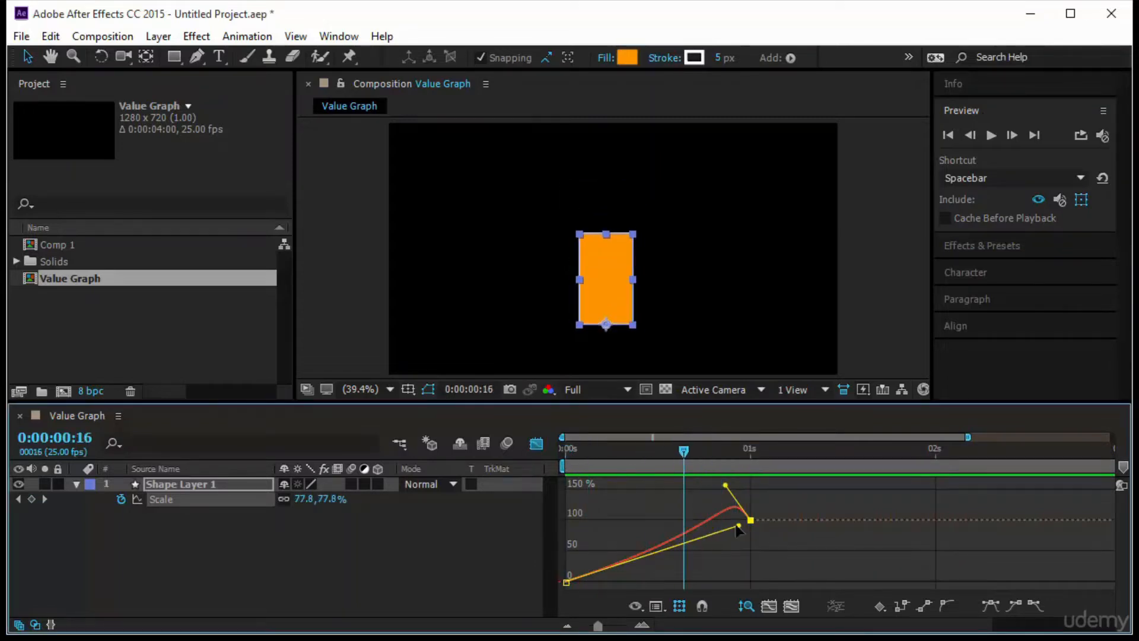
left_click_drag(738, 530, 710, 555)
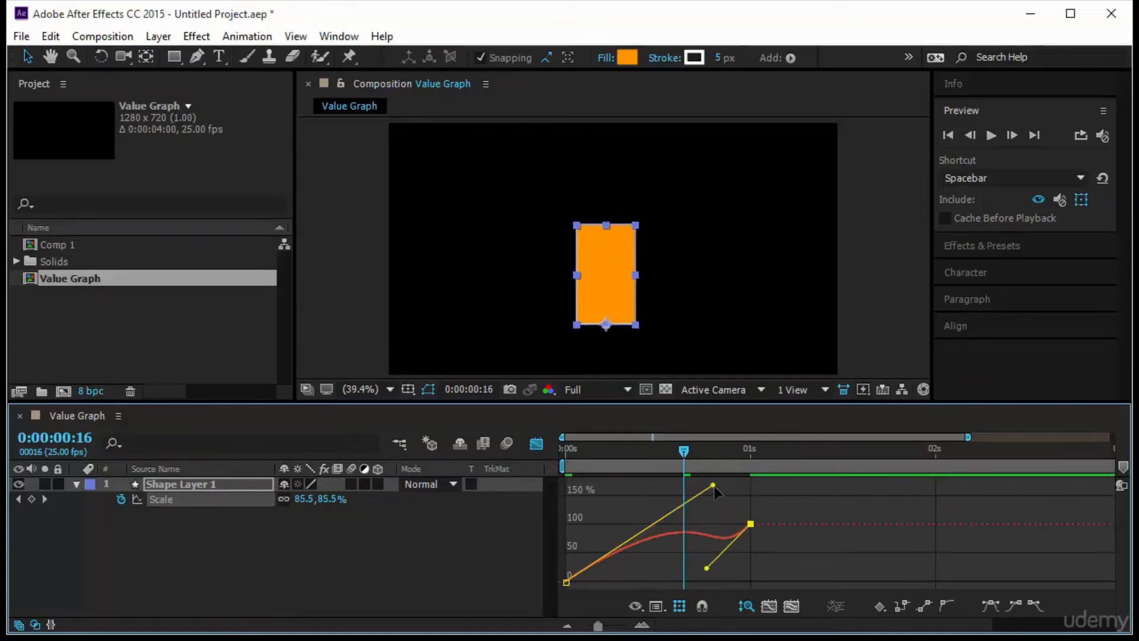
left_click_drag(715, 488, 758, 572)
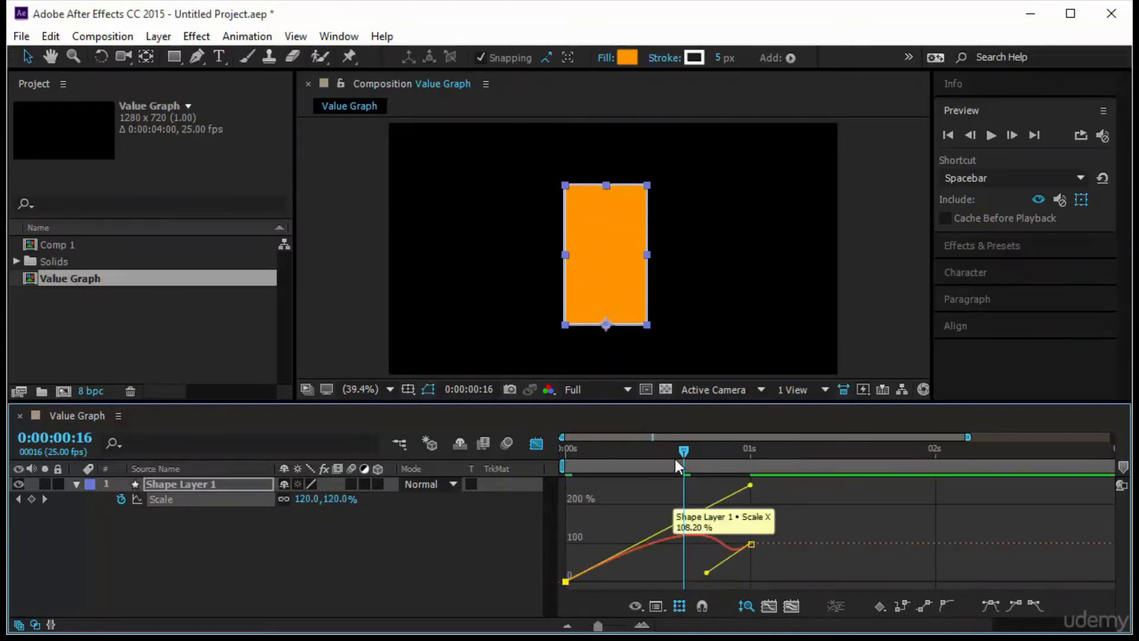
left_click_drag(682, 456, 466, 501)
left_click(988, 136)
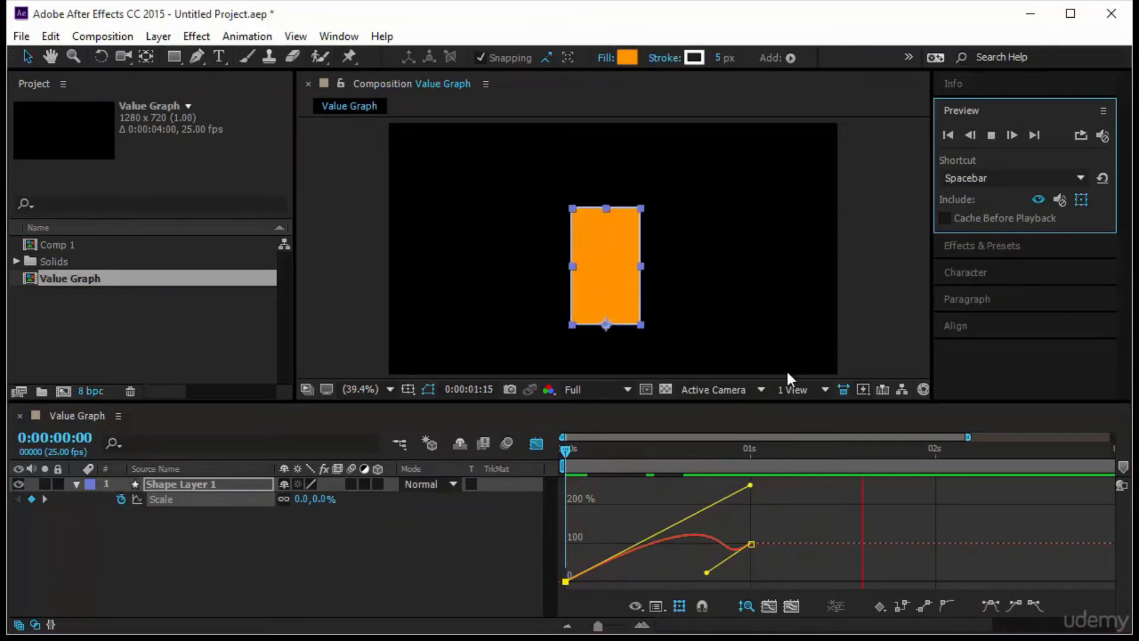
left_click(556, 453)
left_click_drag(624, 457, 519, 514)
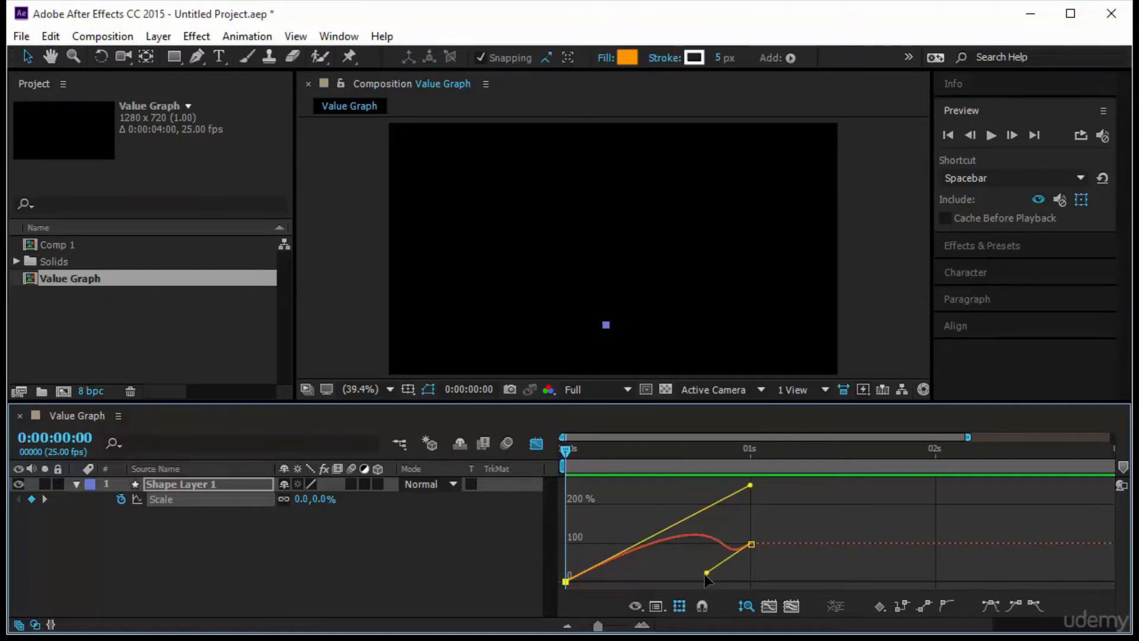
key("space")
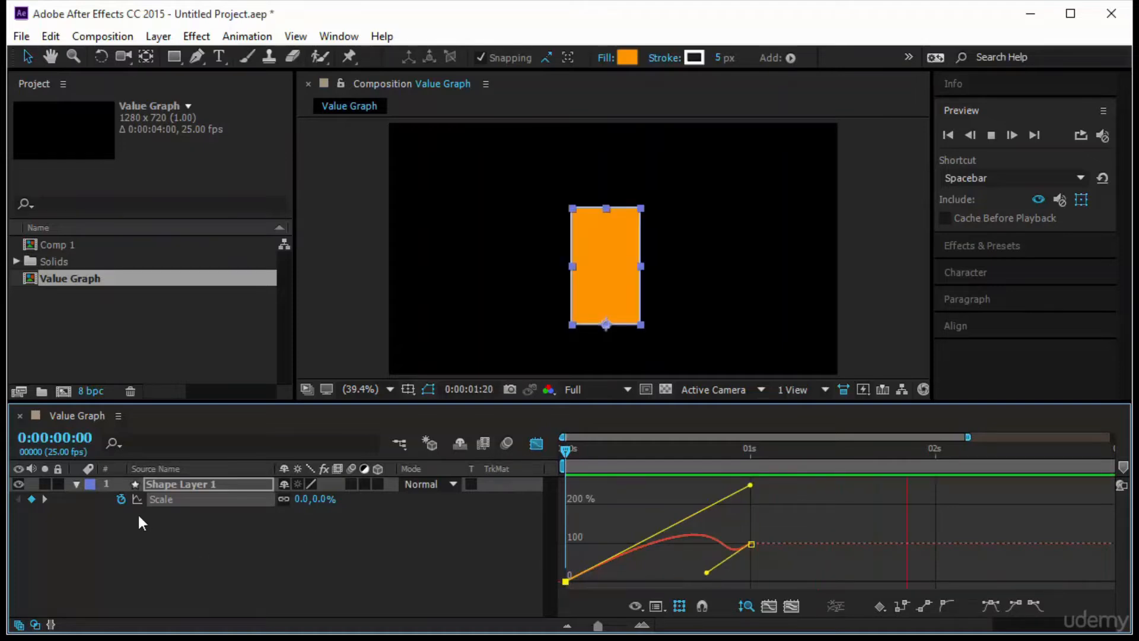
- Hide the rectangle's layer and draw an orange circle with the Ellipse tool to the right of the composition's center
left_click(19, 484)
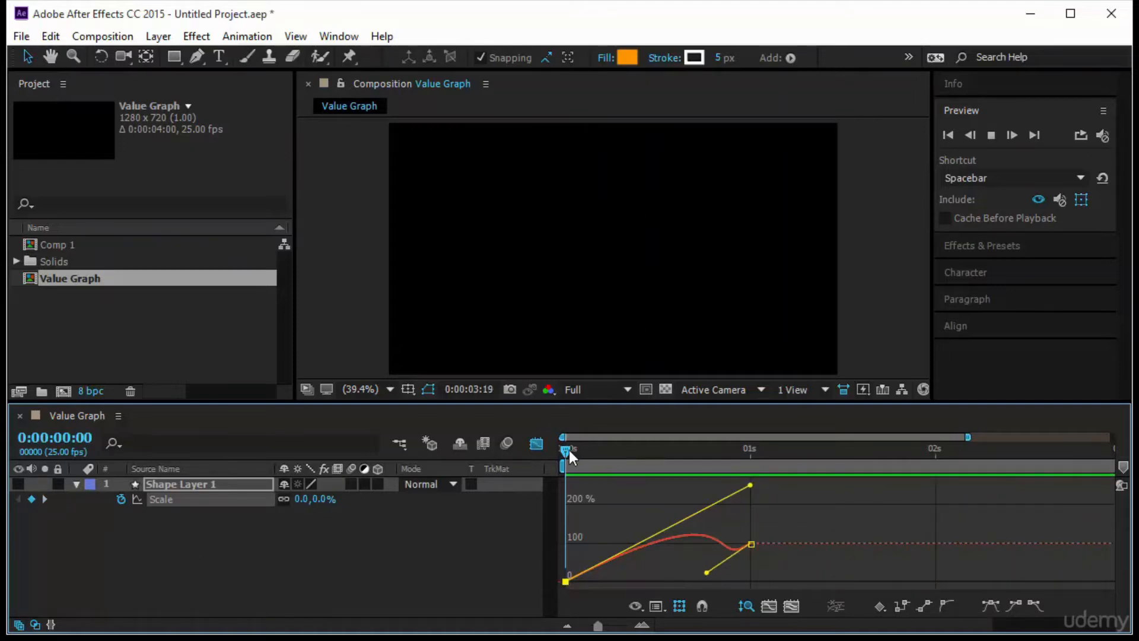
key("space")
left_click(535, 547)
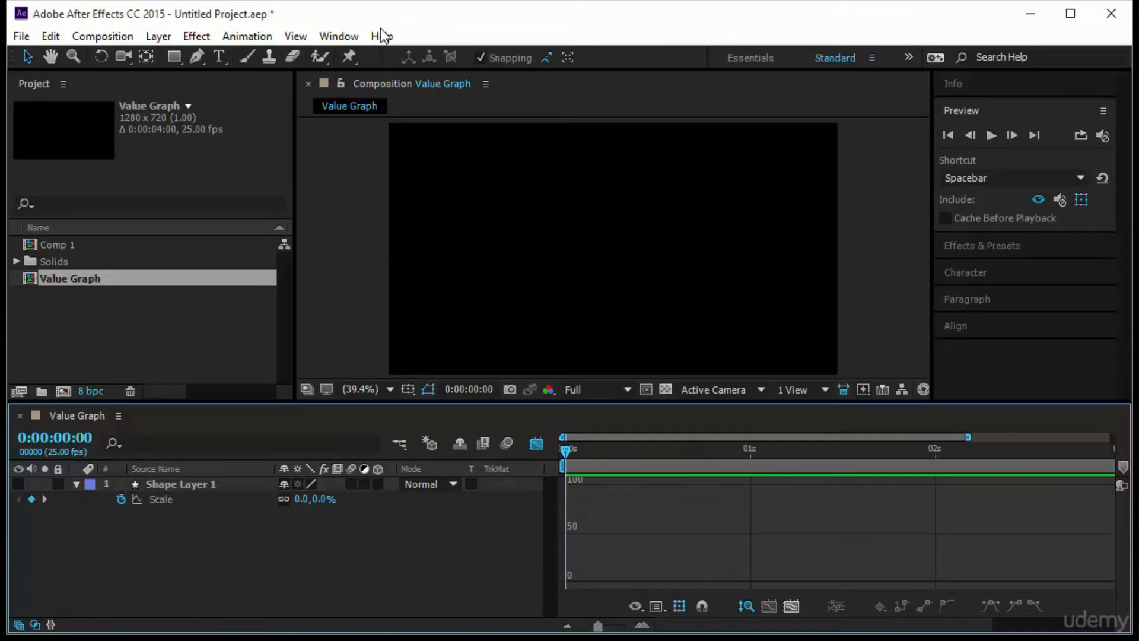
left_click_drag(173, 57, 239, 92)
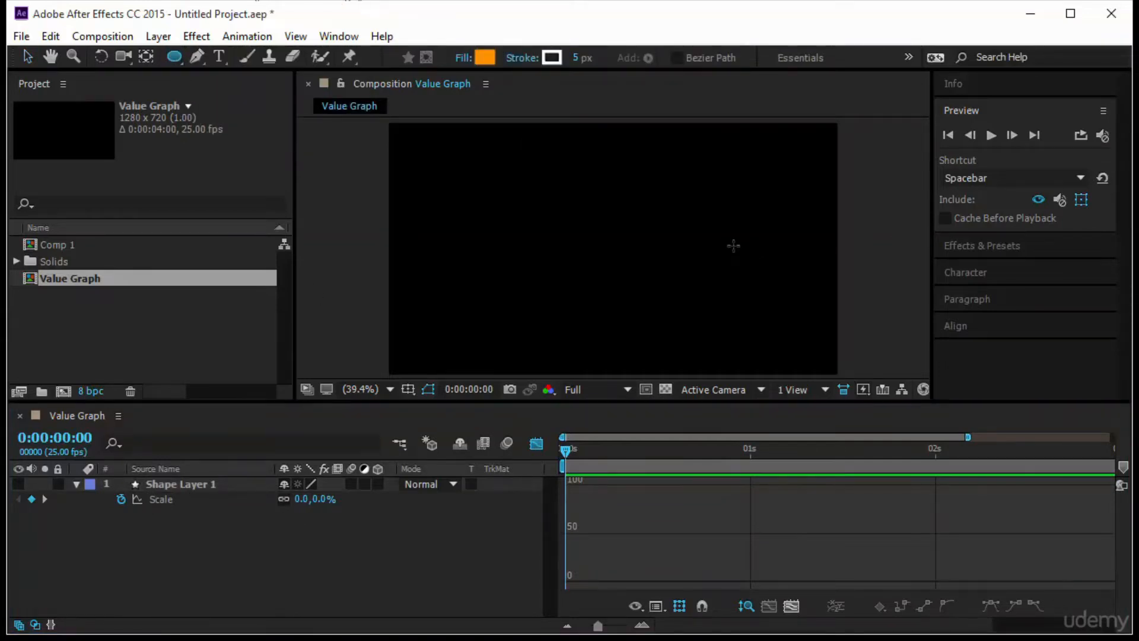
left_click_drag(733, 246, 760, 266)
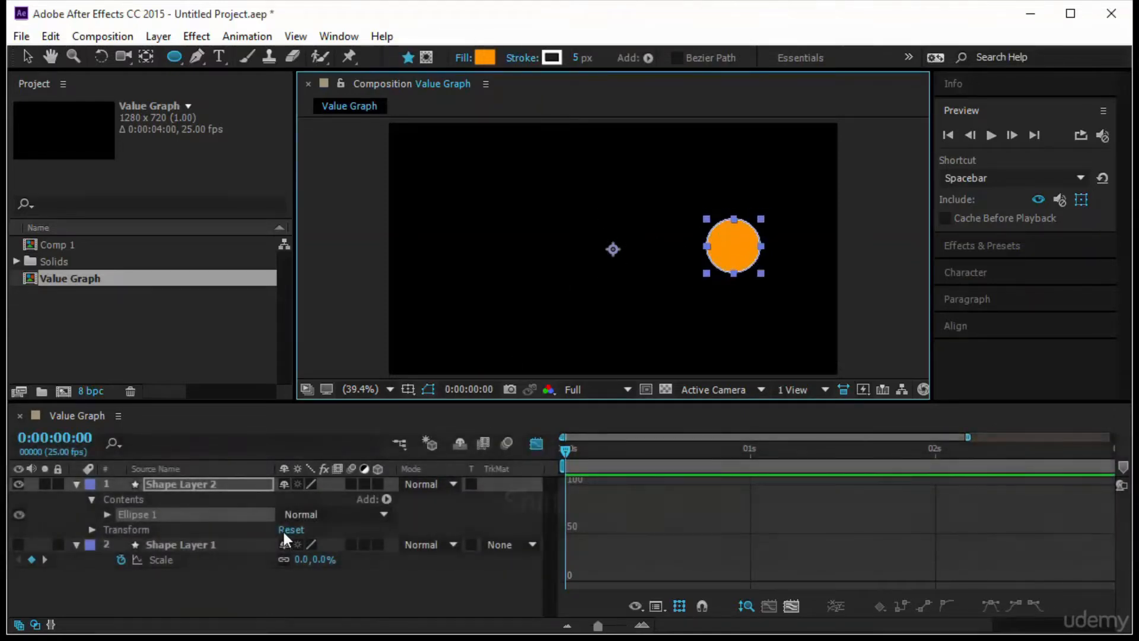
- Keyframe the circle's Rotation from 0° at 0:00:00:00 to one full revolution at 0:00:01:00, and preview the motion
left_click(179, 482)
key("r")
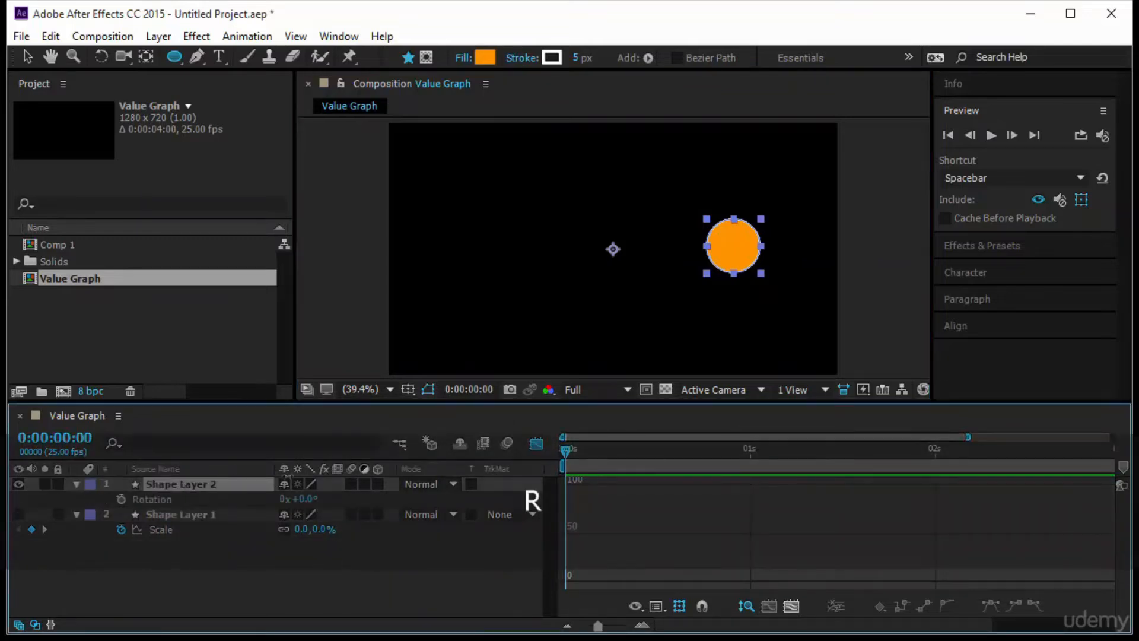
left_click(536, 444)
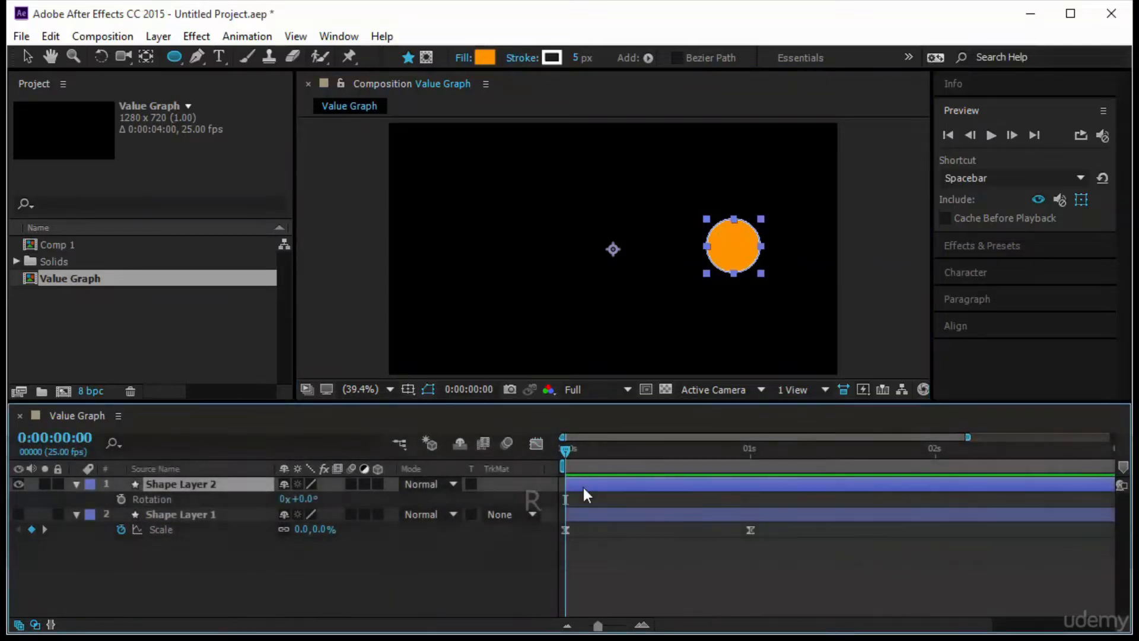
left_click(121, 499)
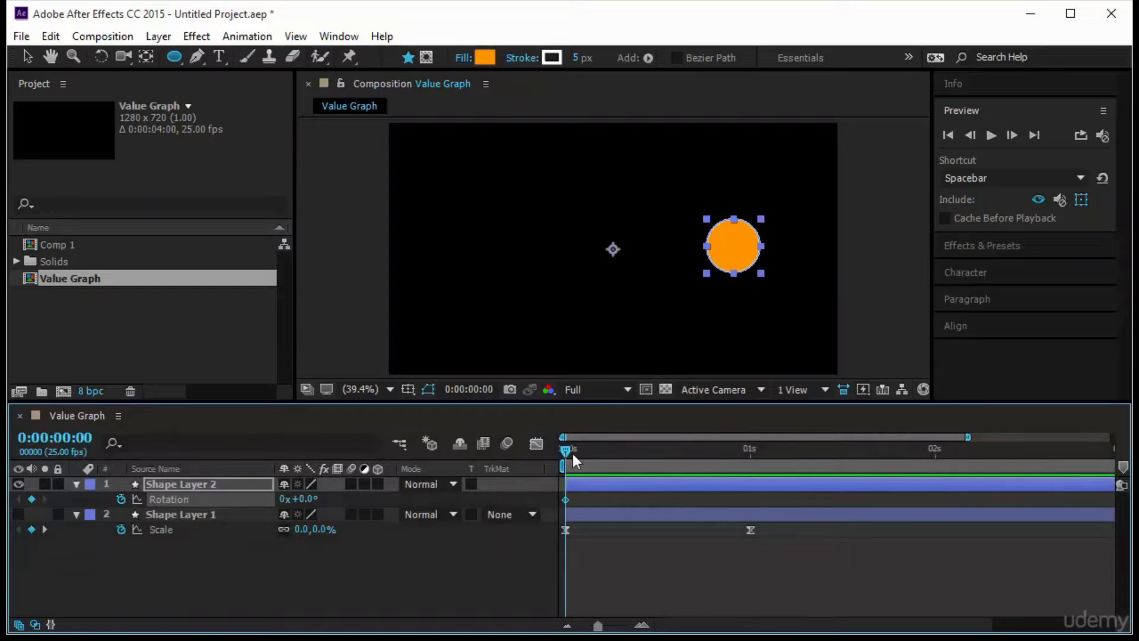
left_click_drag(572, 454, 750, 472)
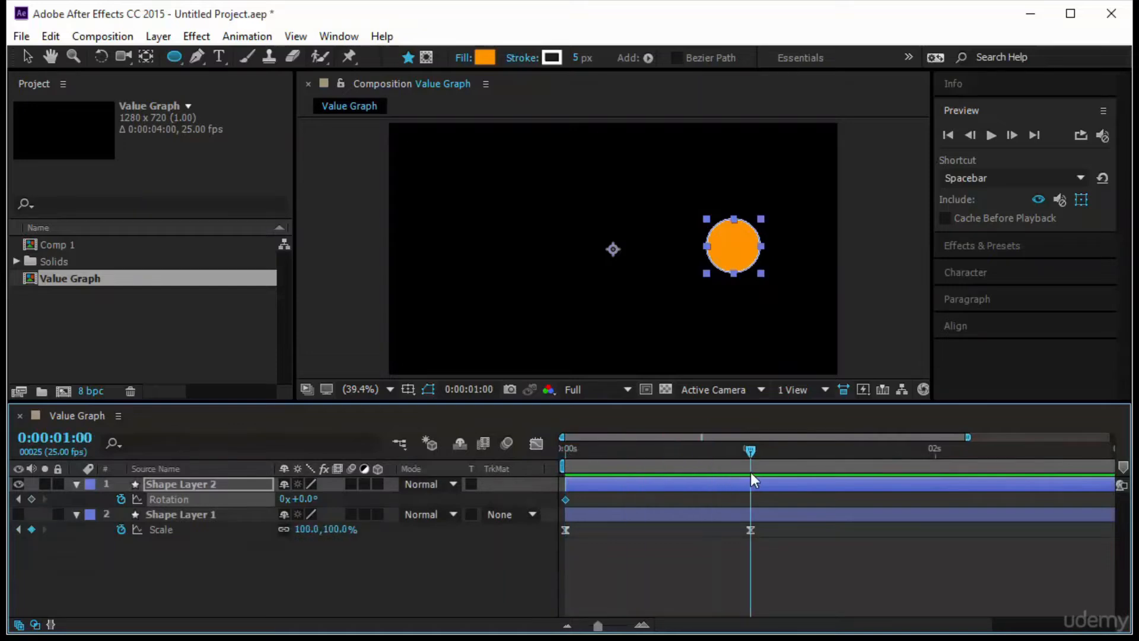
left_click(283, 500)
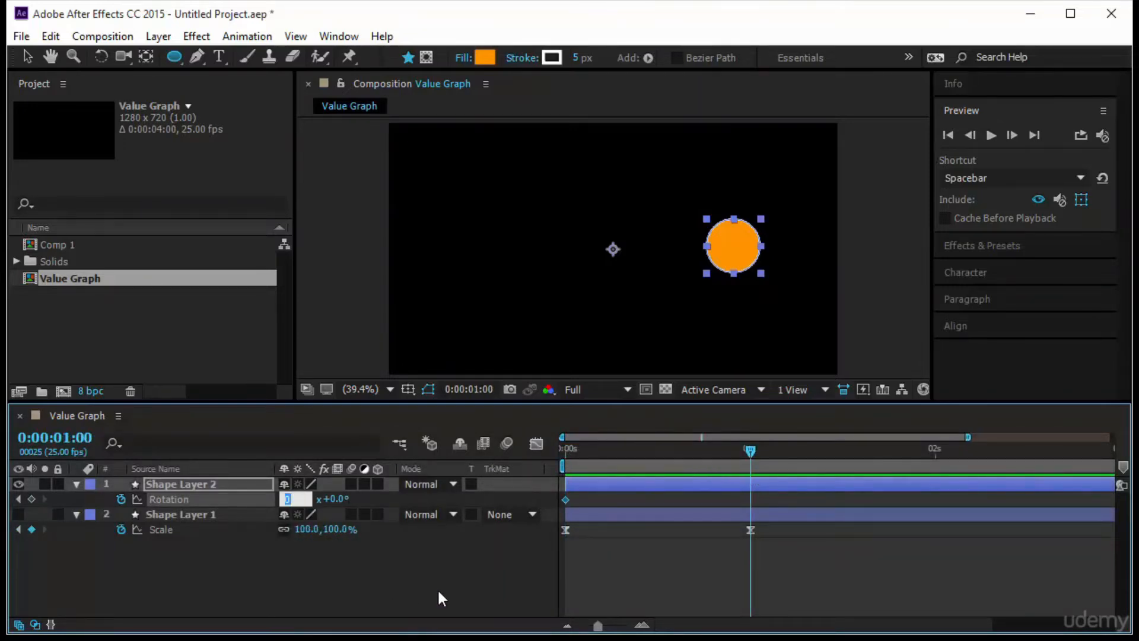
type("1")
key("Return")
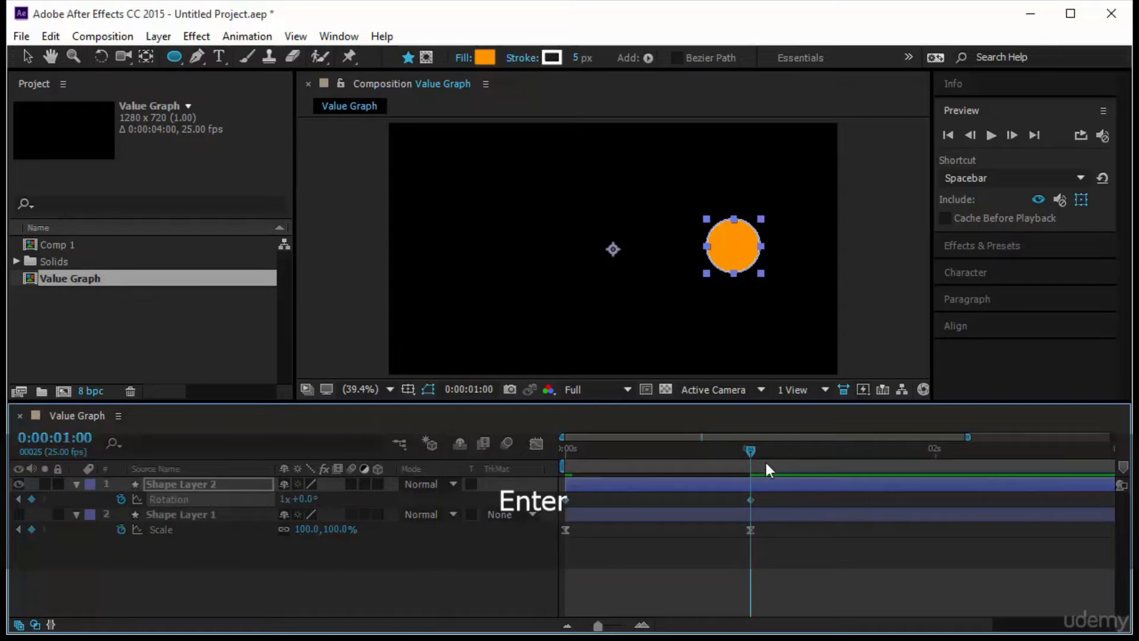
key("space")
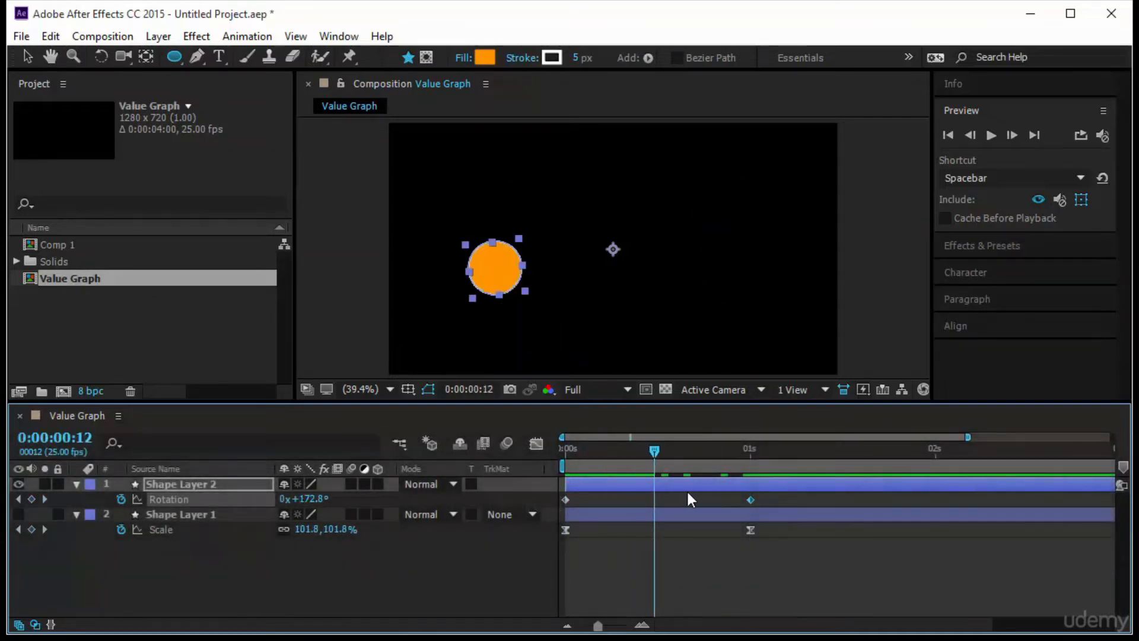
key("space")
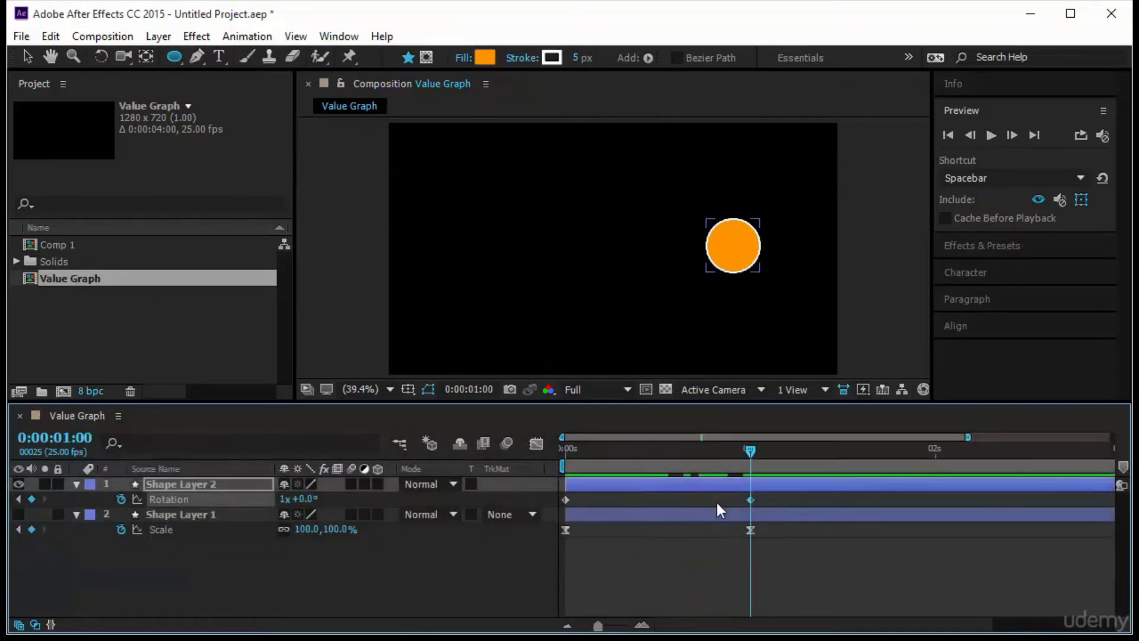
- Apply Easy Ease to both Rotation keyframes of the circle and display their value graph
left_click_drag(807, 497, 529, 521)
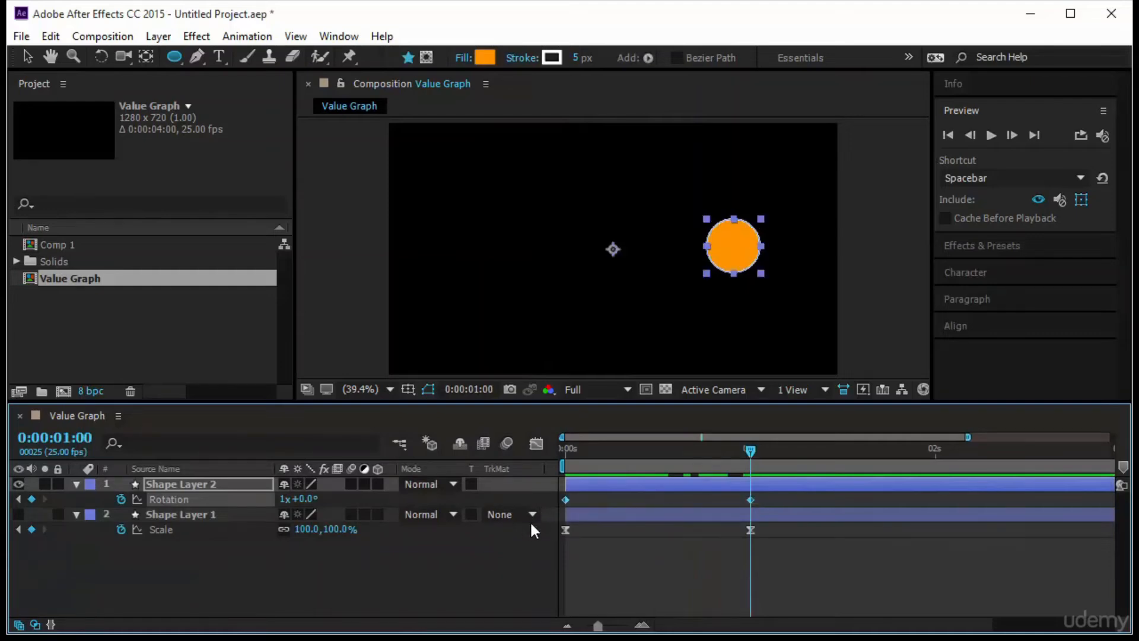
key("F9")
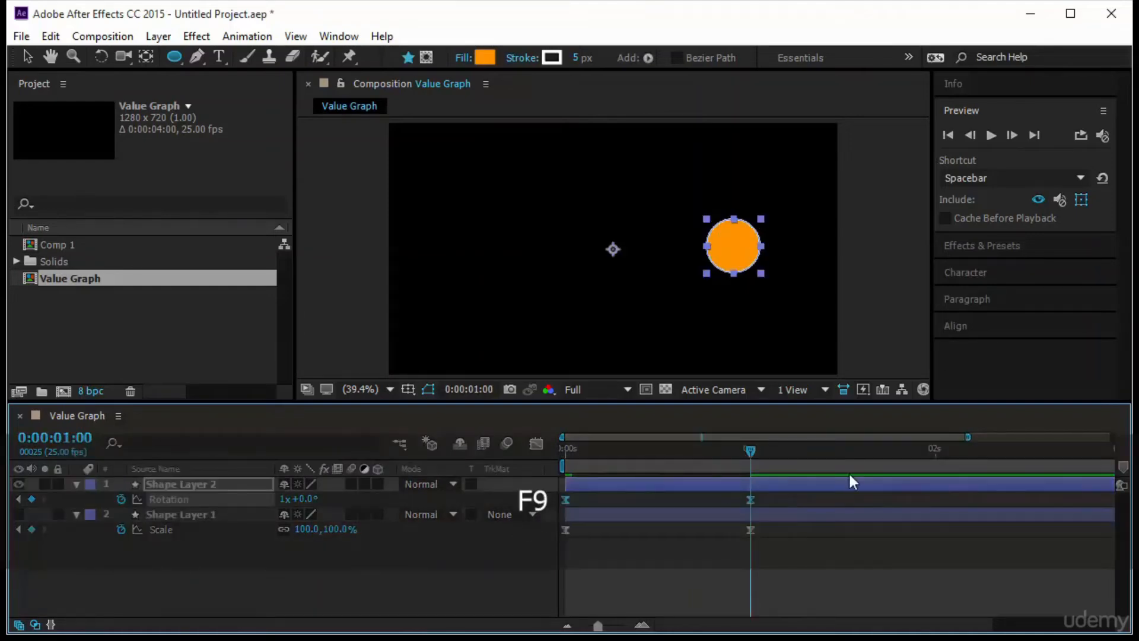
left_click(537, 442)
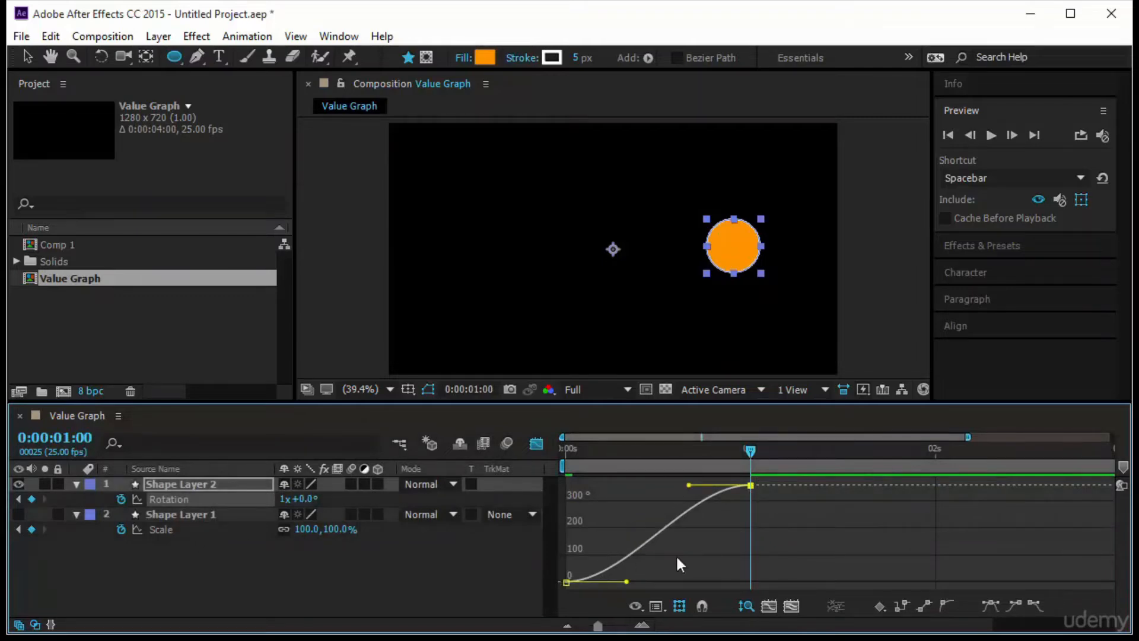
- Reshape the Rotation curve's handles for a slow start and an overshoot just before 0:00:01:00, and scrub and preview the motion
left_click_drag(688, 485, 720, 480)
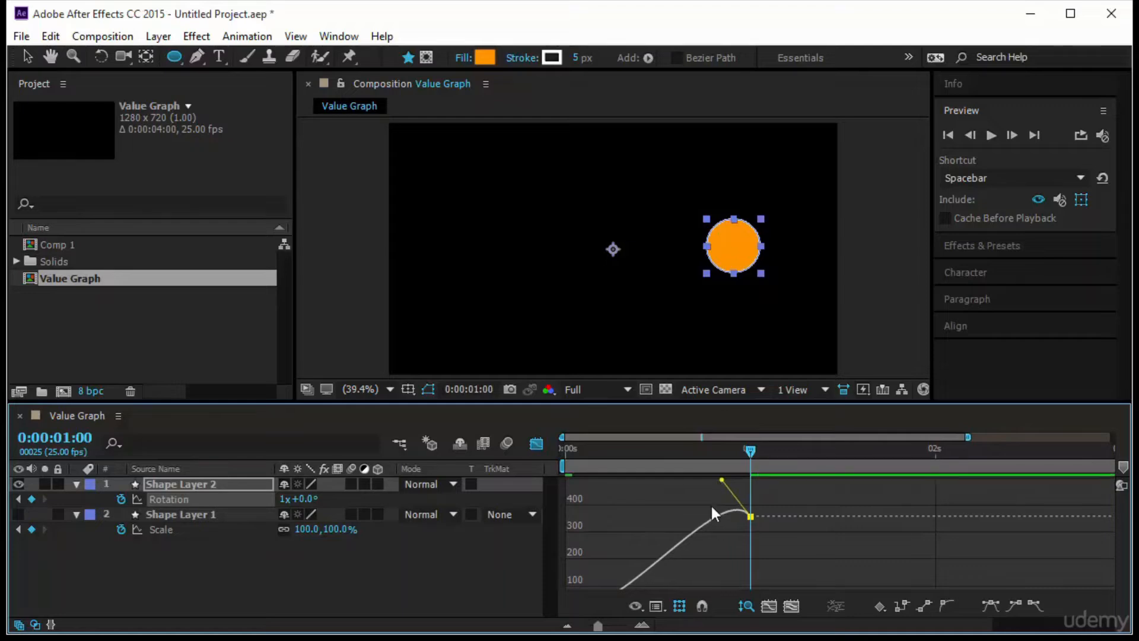
left_click_drag(626, 581, 740, 564)
left_click(656, 606)
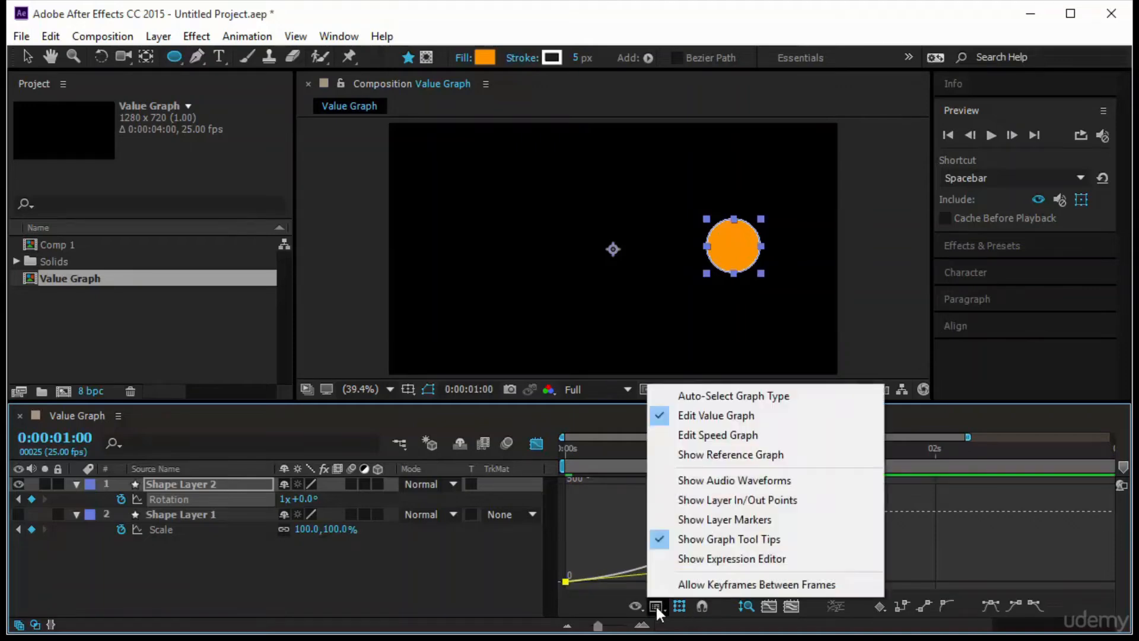
left_click(749, 418)
left_click_drag(750, 450, 535, 474)
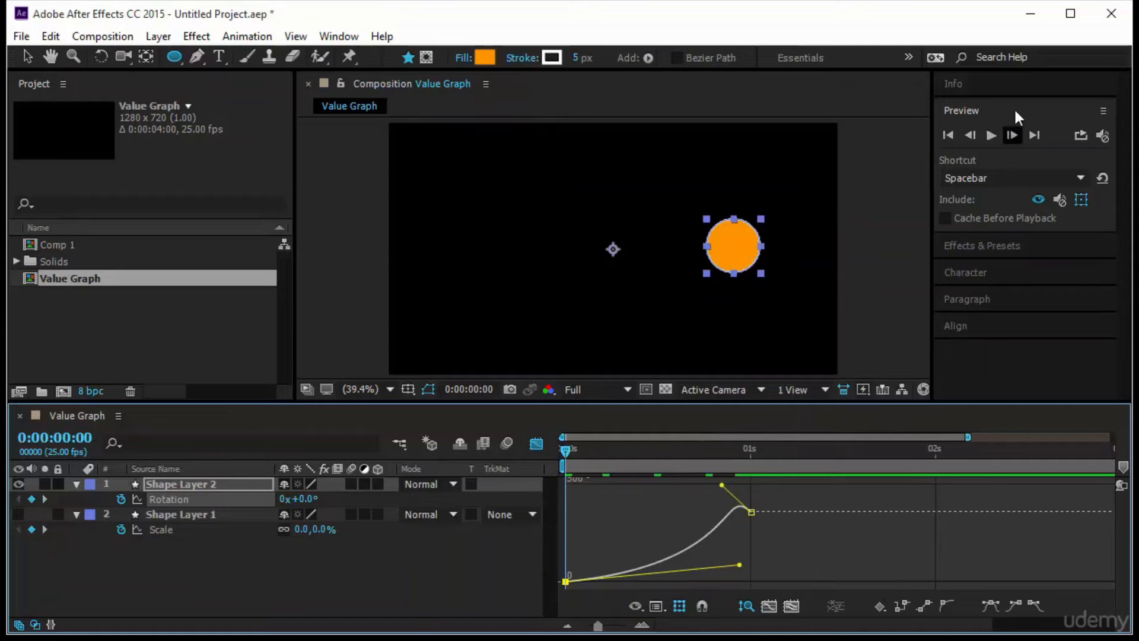
left_click(991, 135)
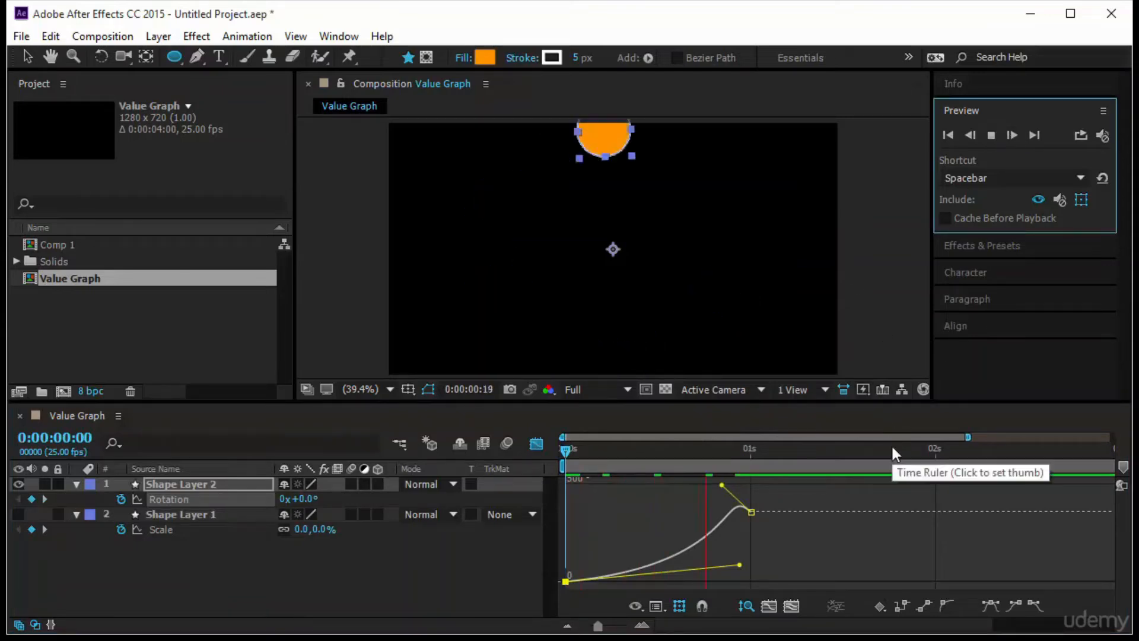
left_click(575, 449)
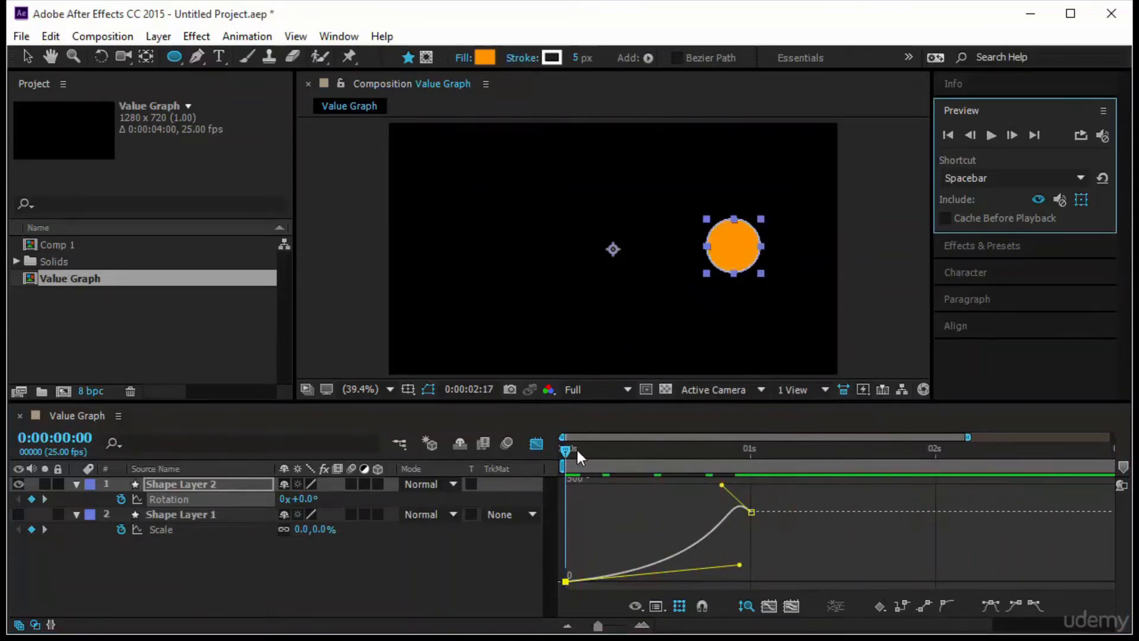
left_click_drag(575, 448, 735, 508)
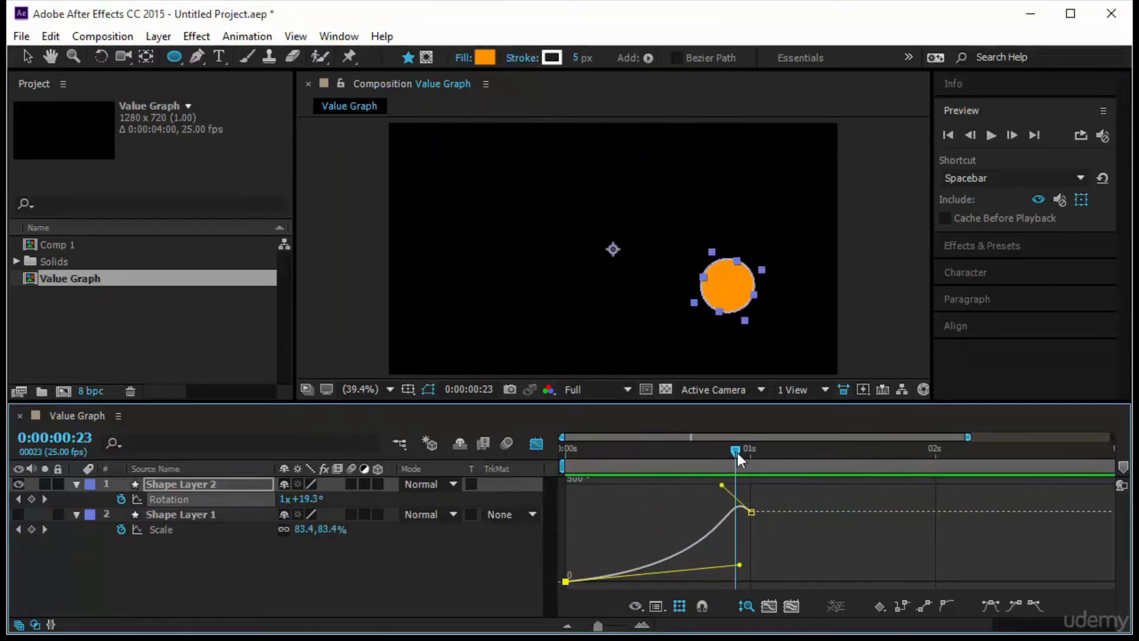
left_click_drag(739, 453, 483, 488)
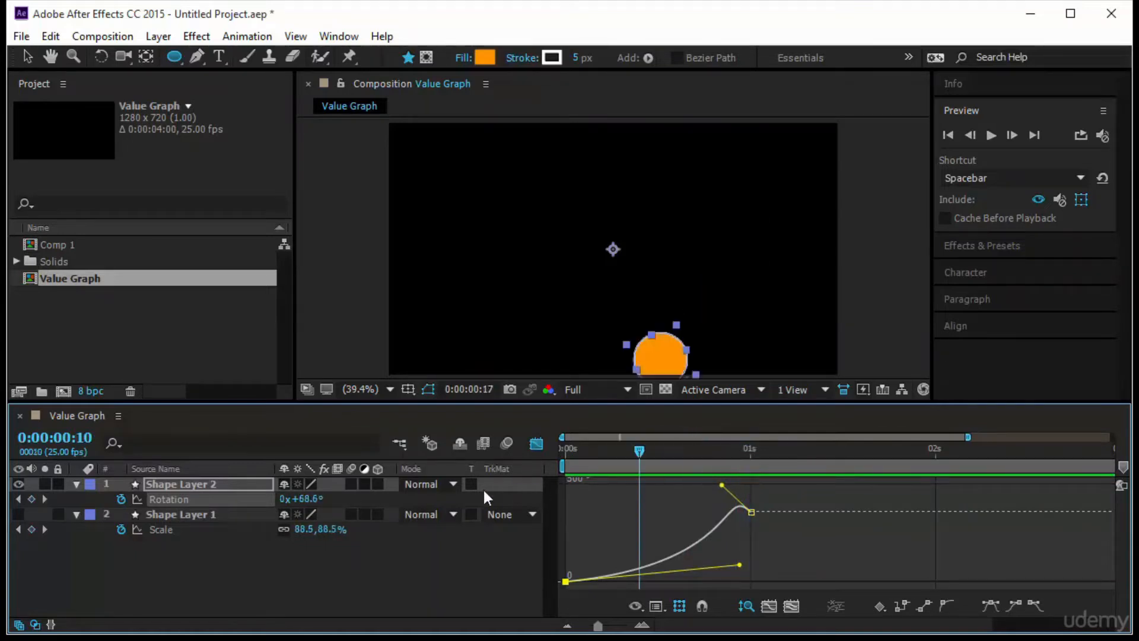
left_click(992, 136)
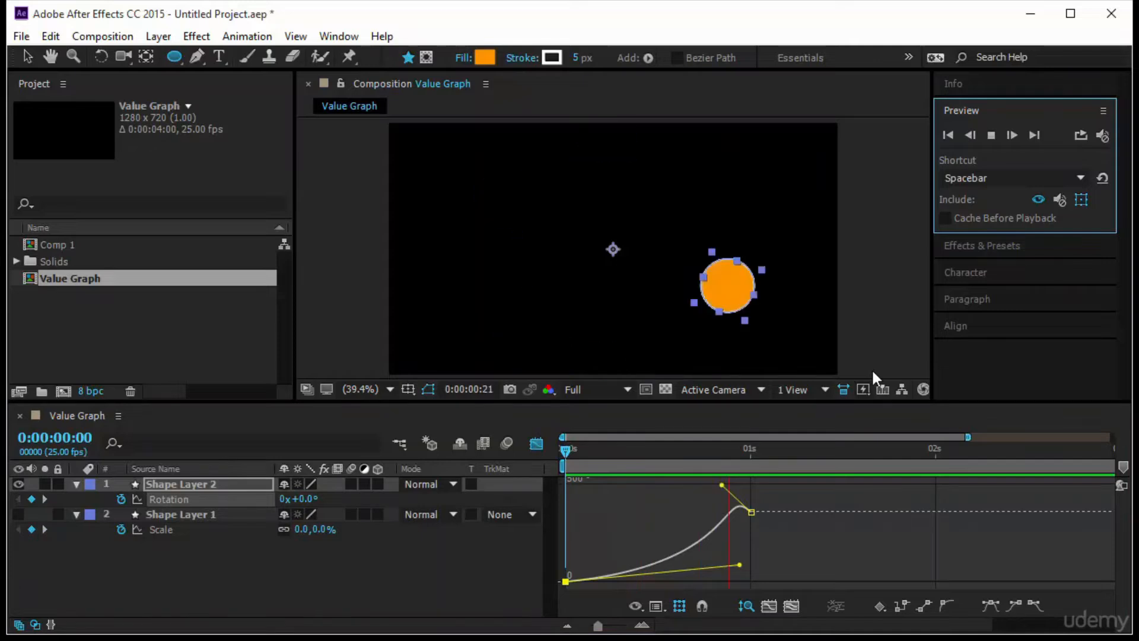
- Enable motion blur on both shape layers and for the whole composition
left_click(351, 484)
left_click(351, 514)
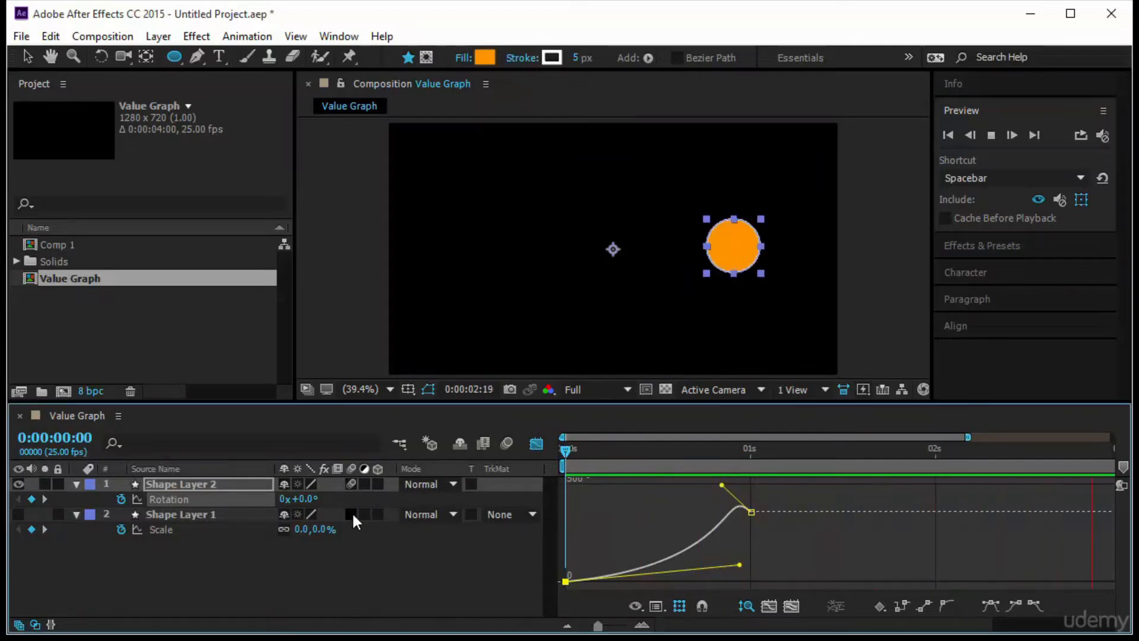
left_click(507, 443)
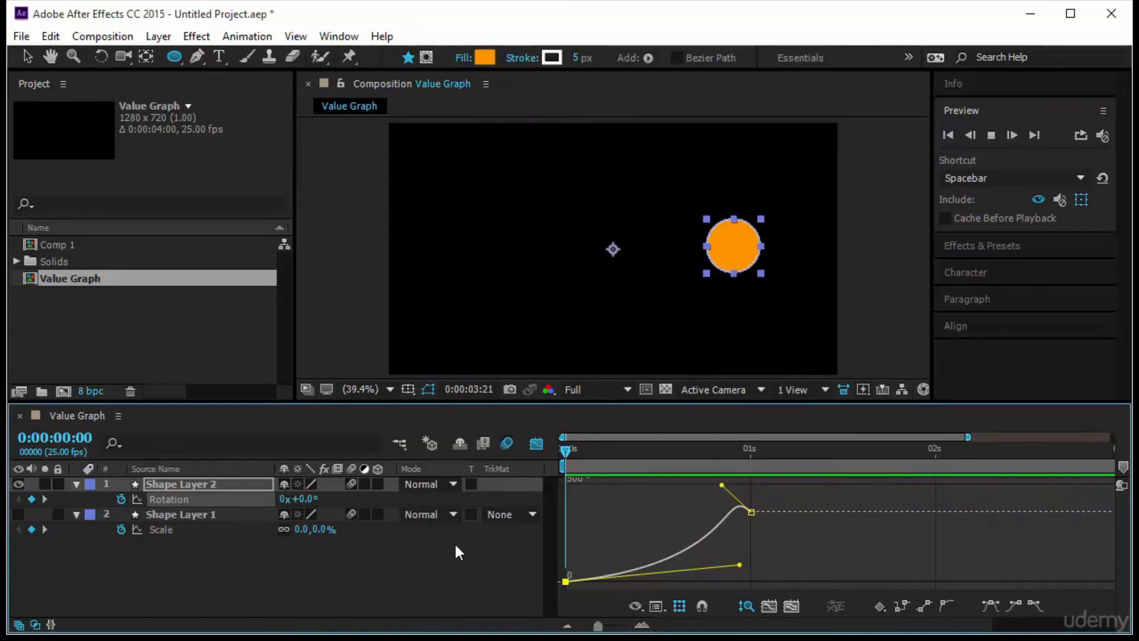
left_click(565, 454)
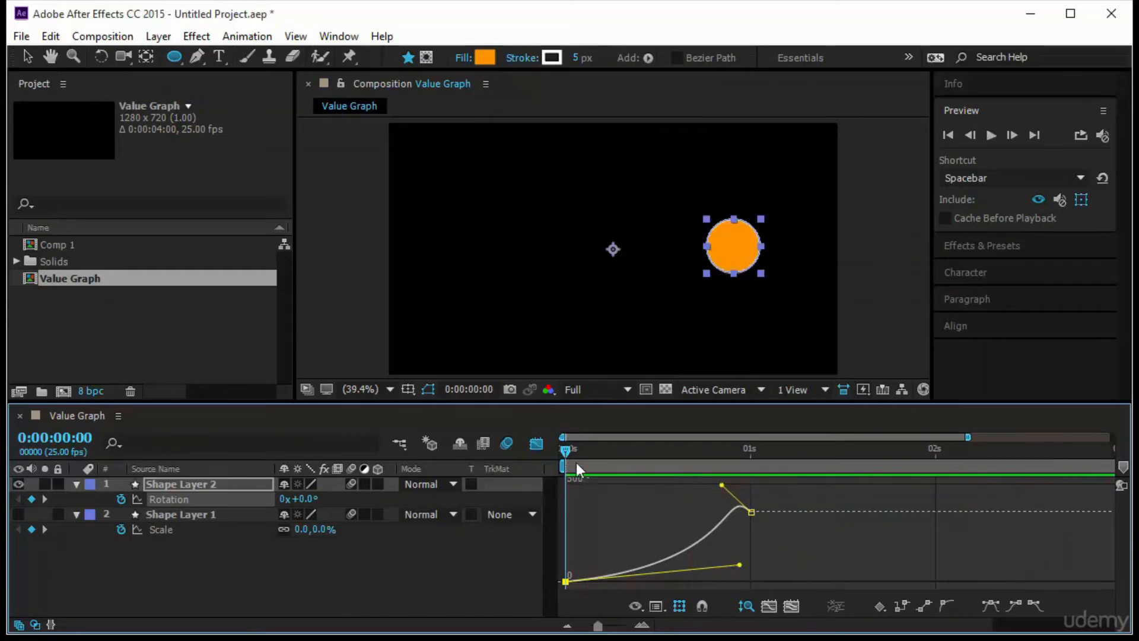
- Reshape the Rotation curve's handles so it overshoots around 0:00:00:16 and dips before 0:00:01:00, and preview with the layer deselected
left_click_drag(739, 565, 706, 527)
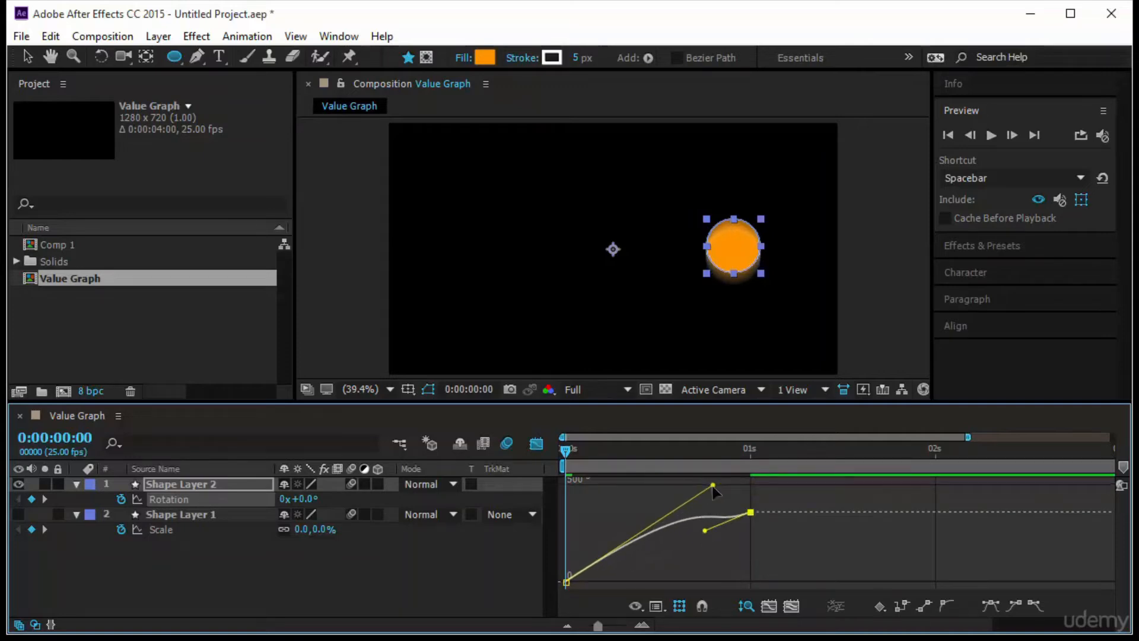
mouse_move(713, 485)
left_mouse_down()
mouse_move(741, 410)
mouse_move(728, 480)
left_mouse_up()
left_click_drag(739, 518, 697, 562)
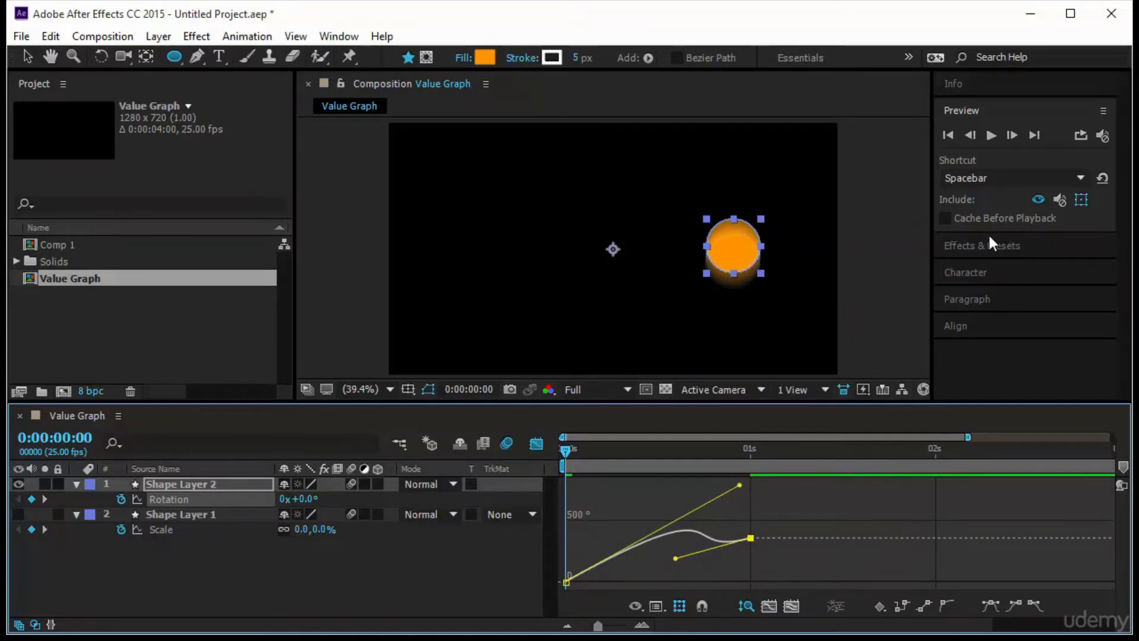
left_click(990, 136)
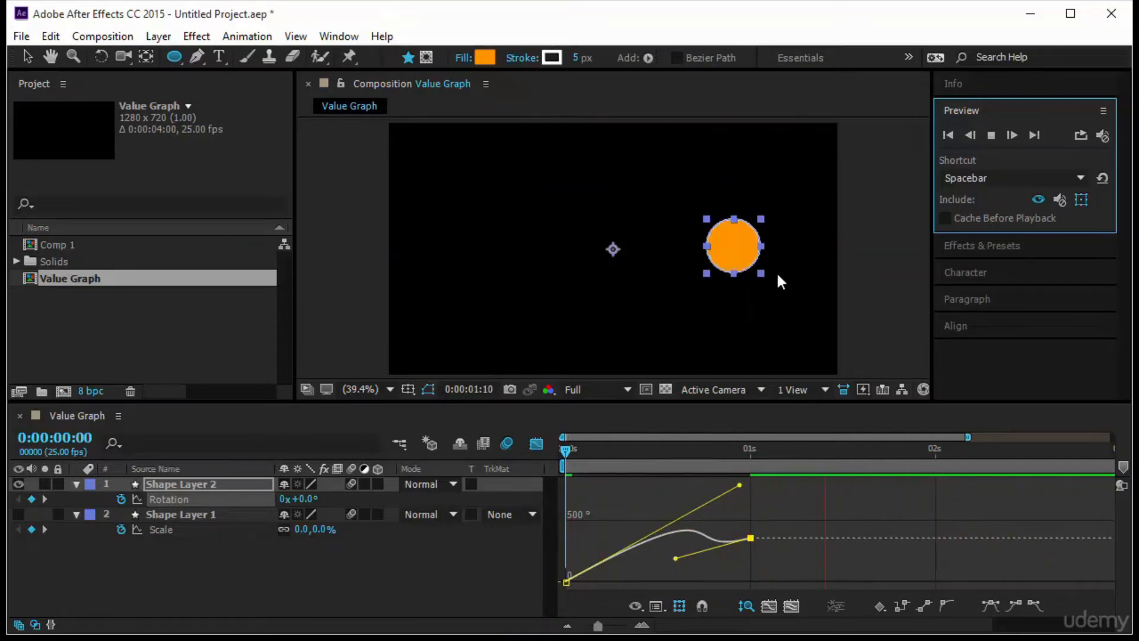
left_click(561, 450)
left_click(448, 549)
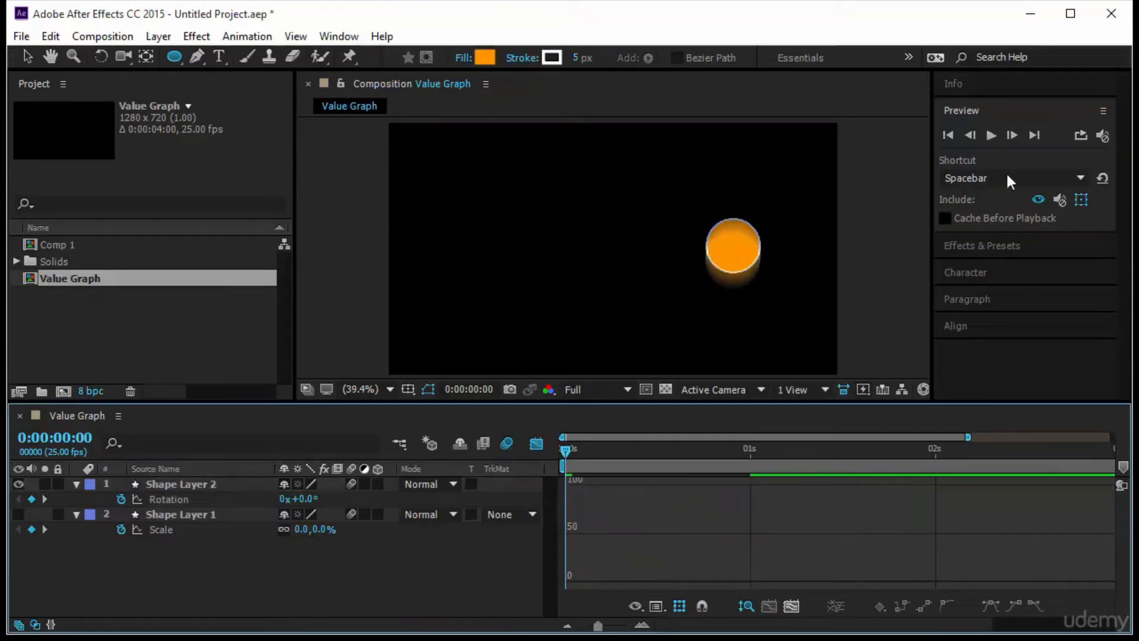
left_click(991, 136)
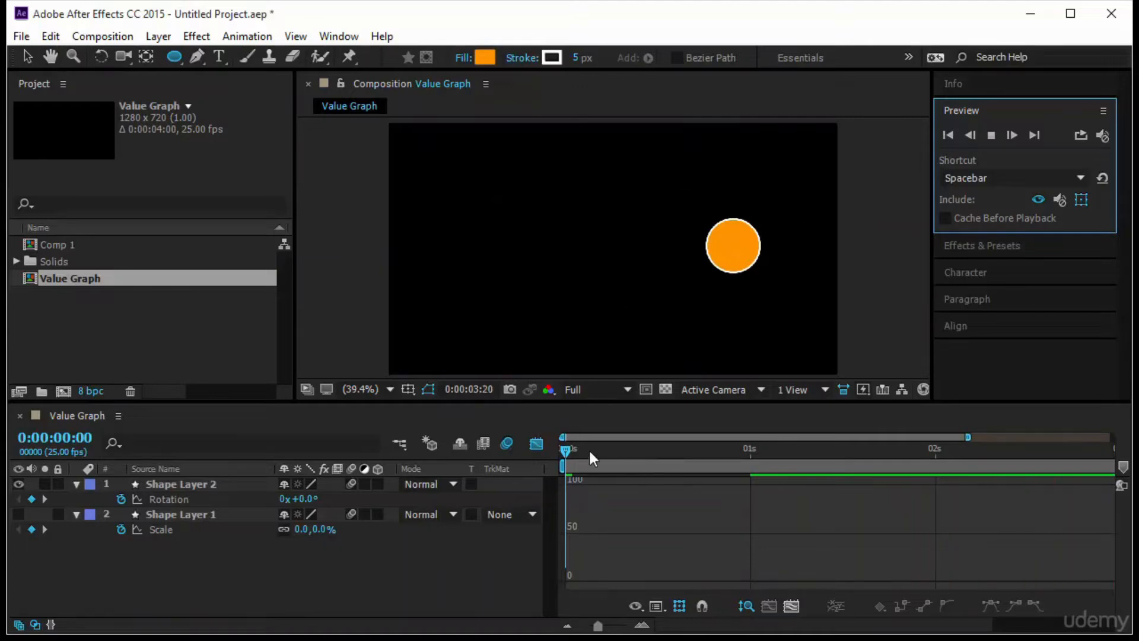
left_click(565, 453)
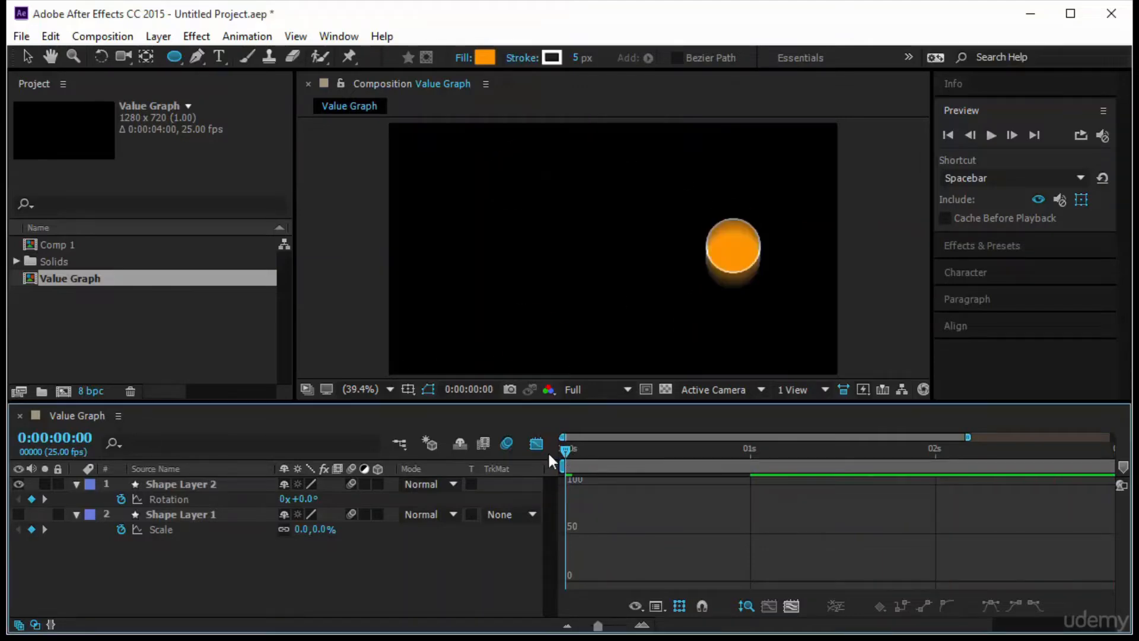
- Hide the rotating circle's layer
left_click(18, 484)
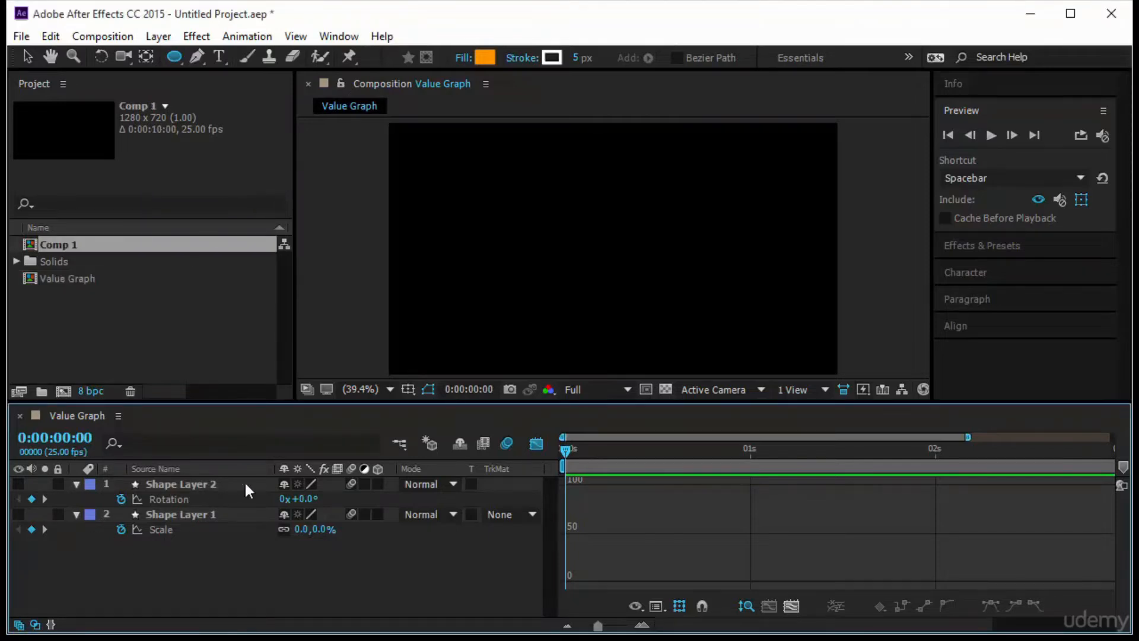
left_click(657, 606)
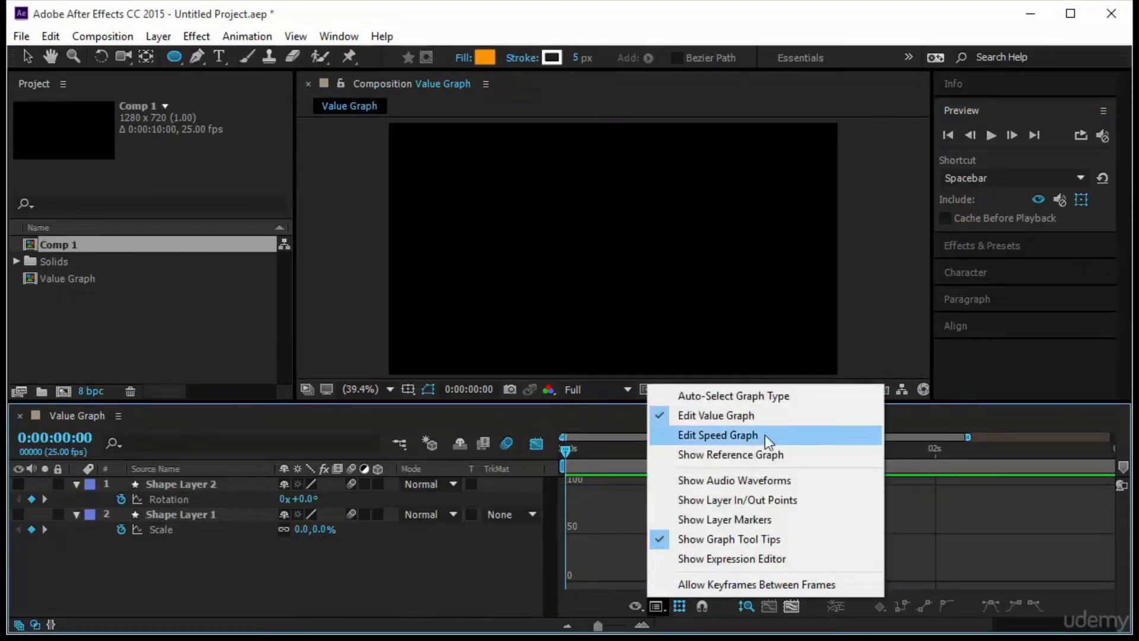
left_click(465, 564)
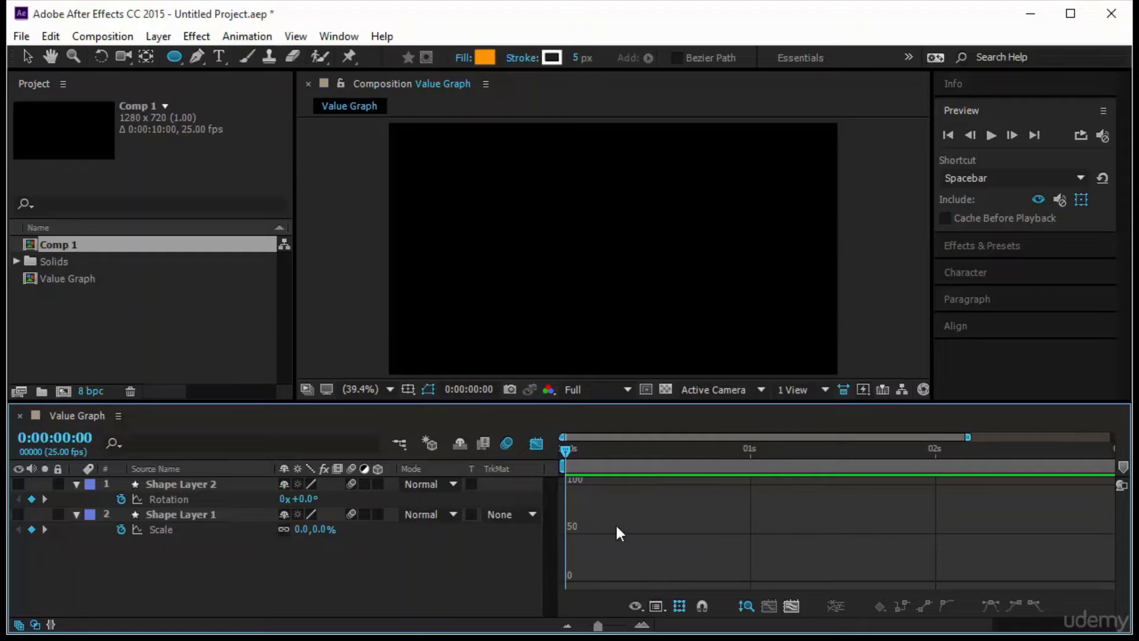
- Draw a smaller orange circle near the composition's lower-left edge with the Ellipse tool and center its anchor point
left_click(177, 55)
left_click(414, 313)
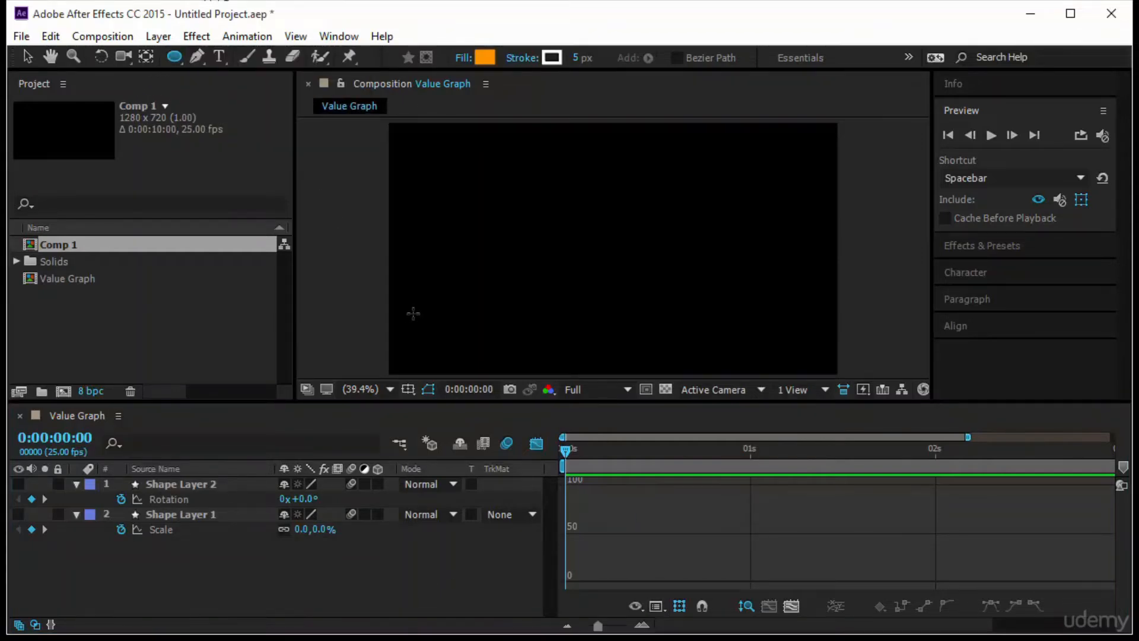
mouse_move(413, 313)
left_mouse_down()
mouse_move(460, 360)
mouse_move(423, 335)
left_mouse_up()
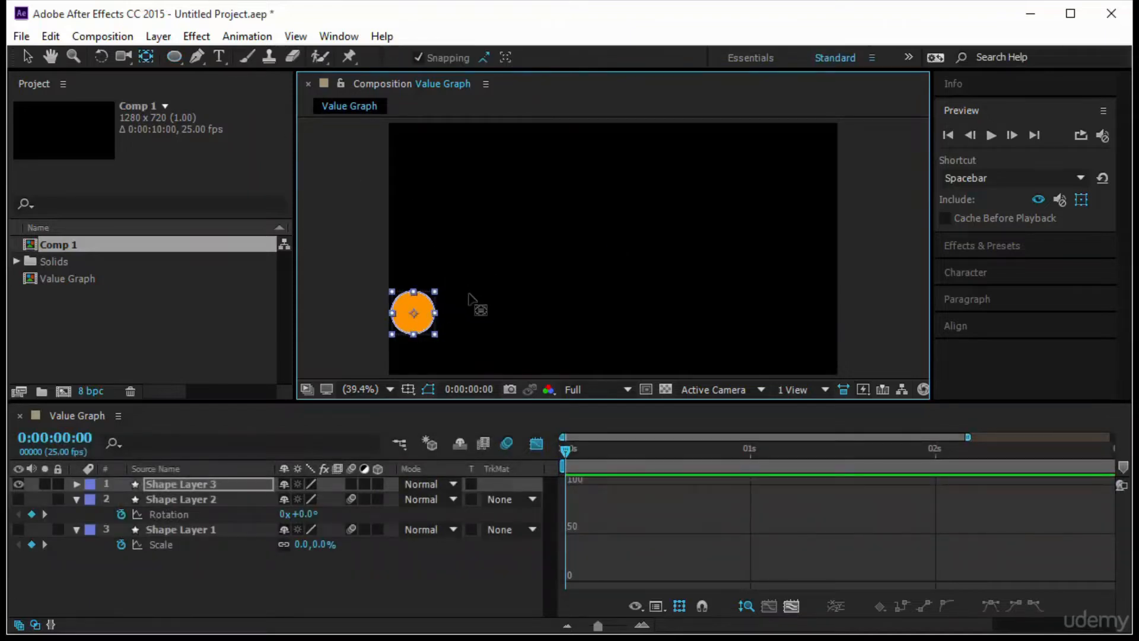
left_click(469, 297)
mouse_move(413, 313)
left_mouse_down()
mouse_move(613, 249)
mouse_move(417, 314)
mouse_move(425, 321)
left_mouse_up()
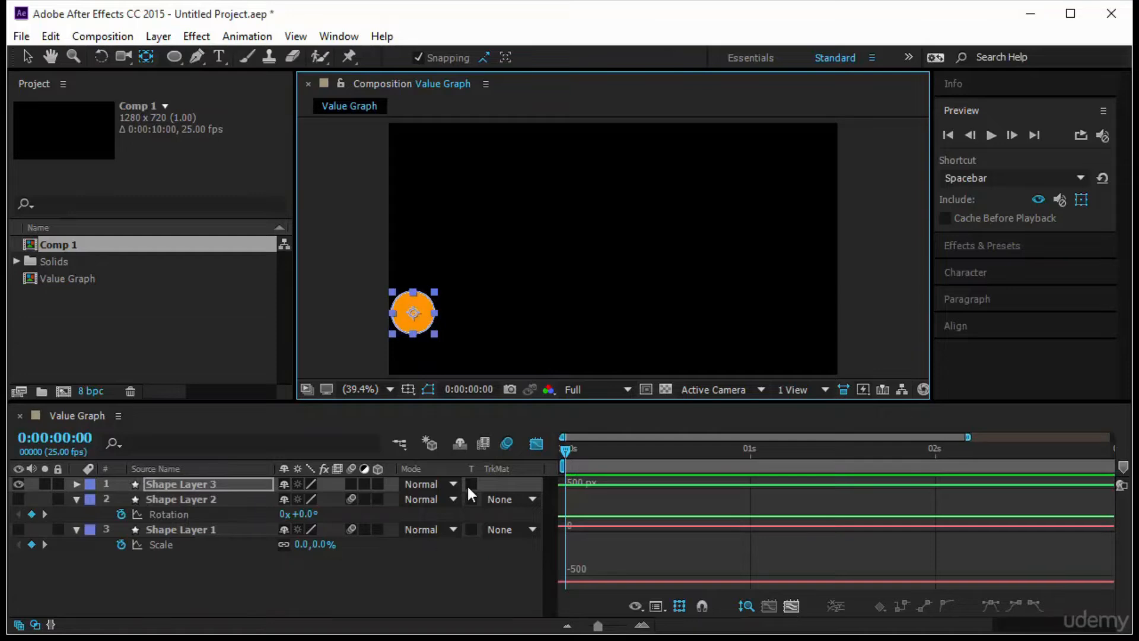
- Keyframe the new circle's Position from 68.5,540.0 at 0:00:00:00 horizontally to the composition's right edge at 0:00:01:00, and preview the motion
left_click(537, 444)
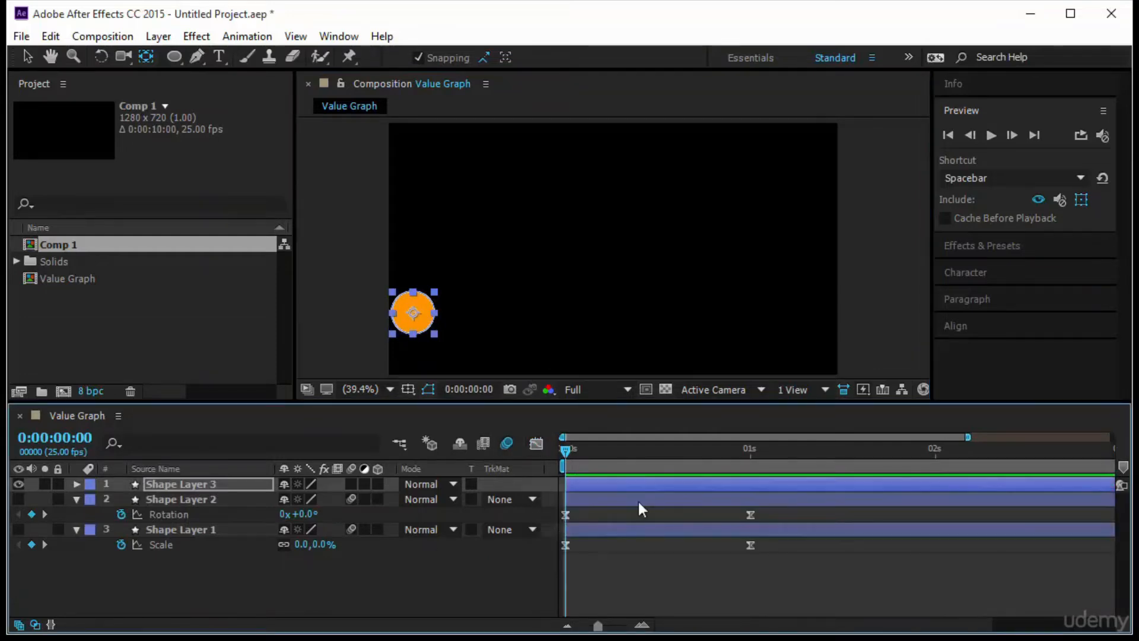
left_click(209, 484)
key("p")
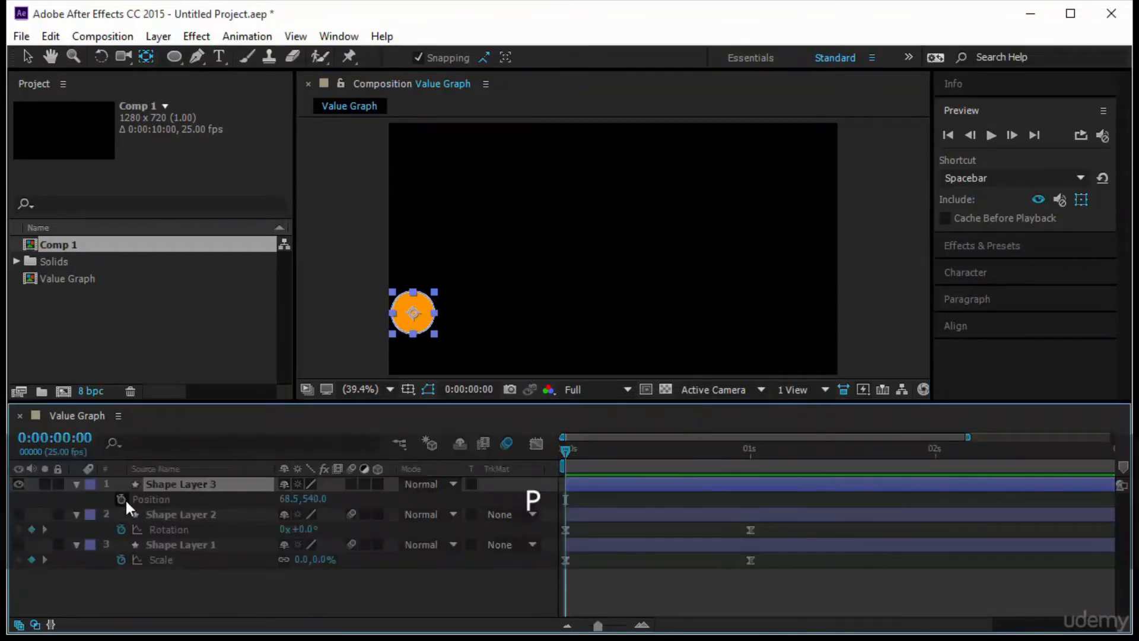
left_click(122, 498)
left_click_drag(564, 451, 748, 480)
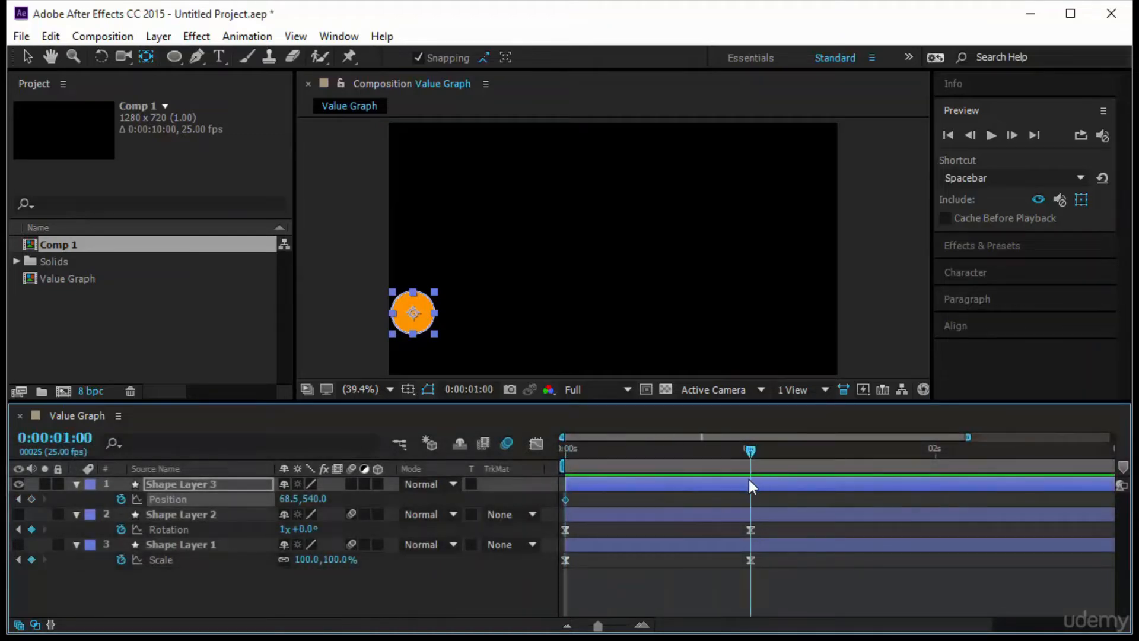
key("v")
left_click(414, 327)
left_click_drag(414, 326, 808, 326)
left_click_drag(751, 449, 581, 465)
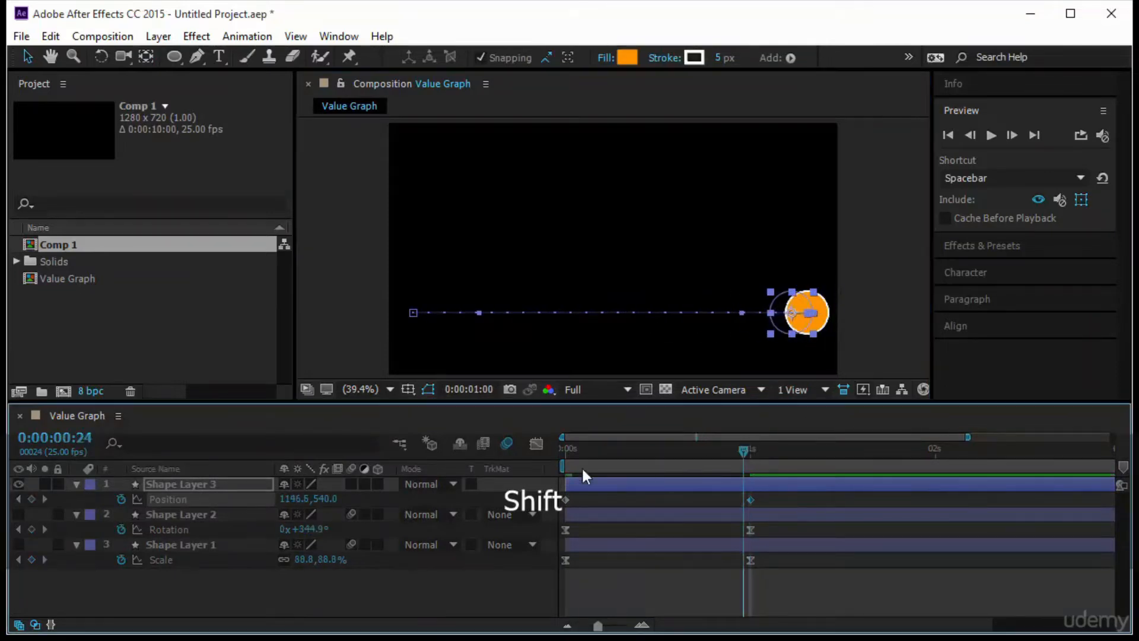
left_click(990, 136)
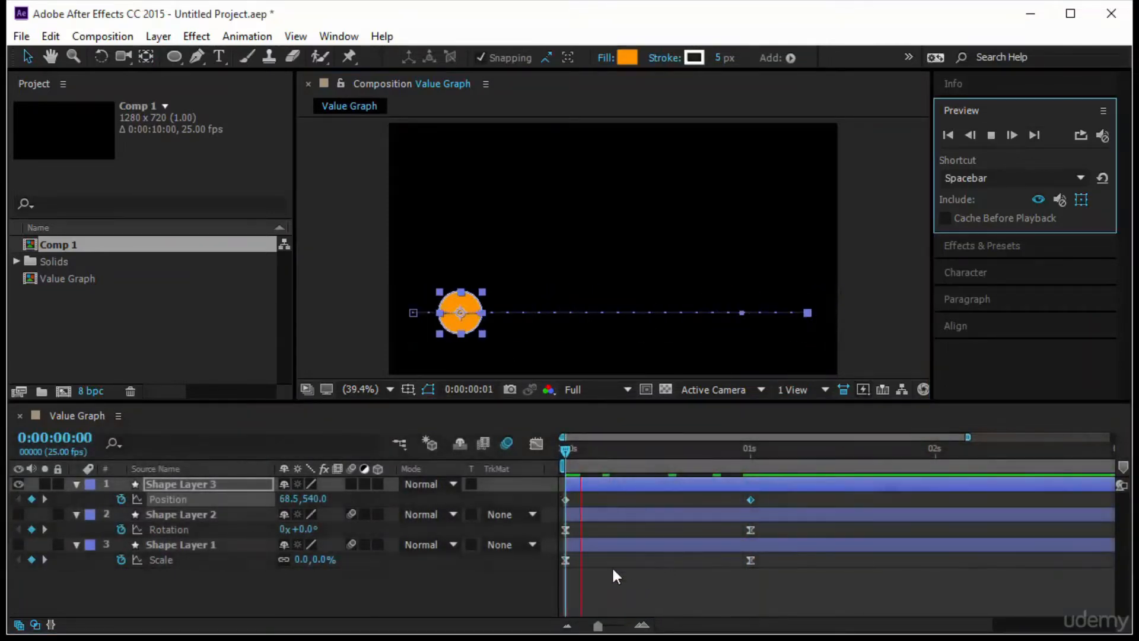
- Display the value graph of the new circle's Position keyframes
left_click(535, 445)
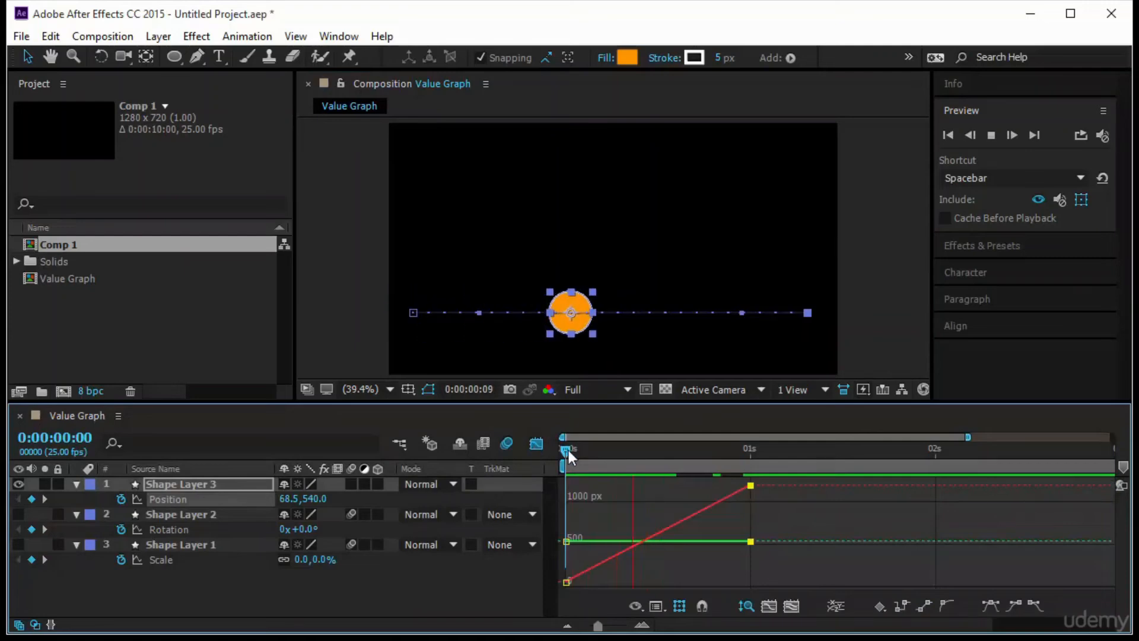
key("space")
left_click(665, 609)
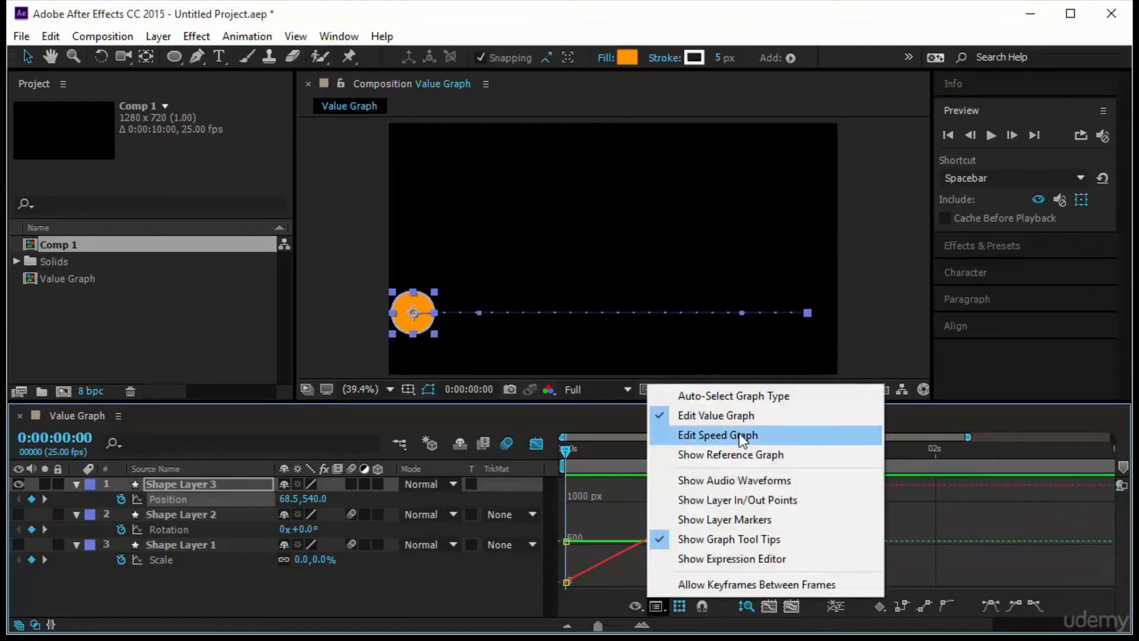
left_click(742, 417)
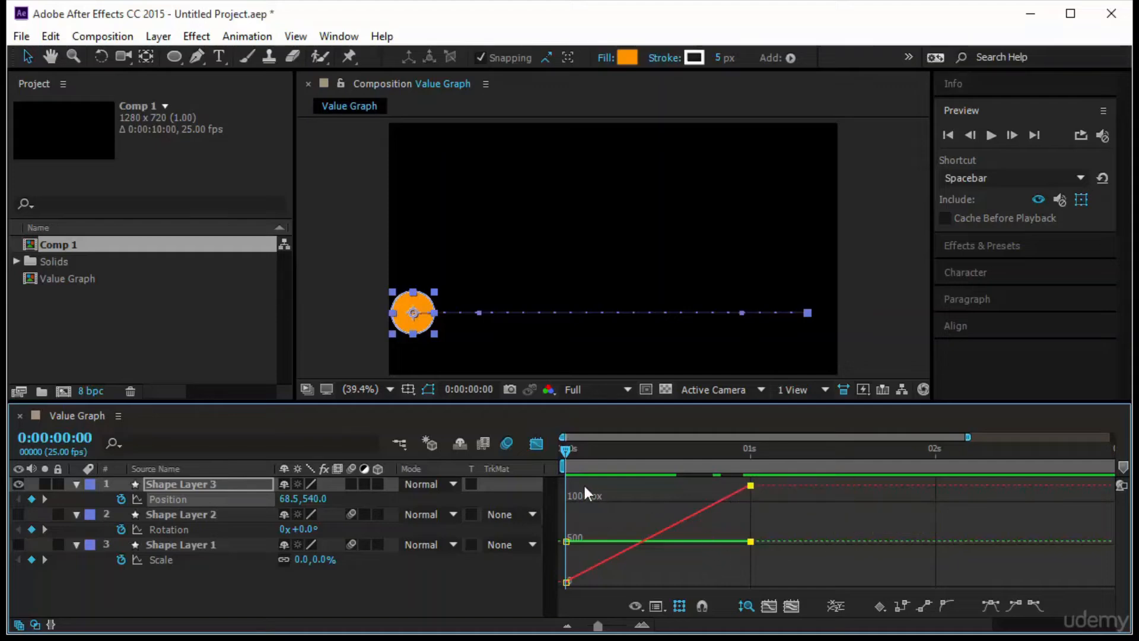
- Apply Easy Ease to both Position keyframes and reopen their value graph
left_click(537, 443)
left_click_drag(795, 497, 547, 510)
key("F9")
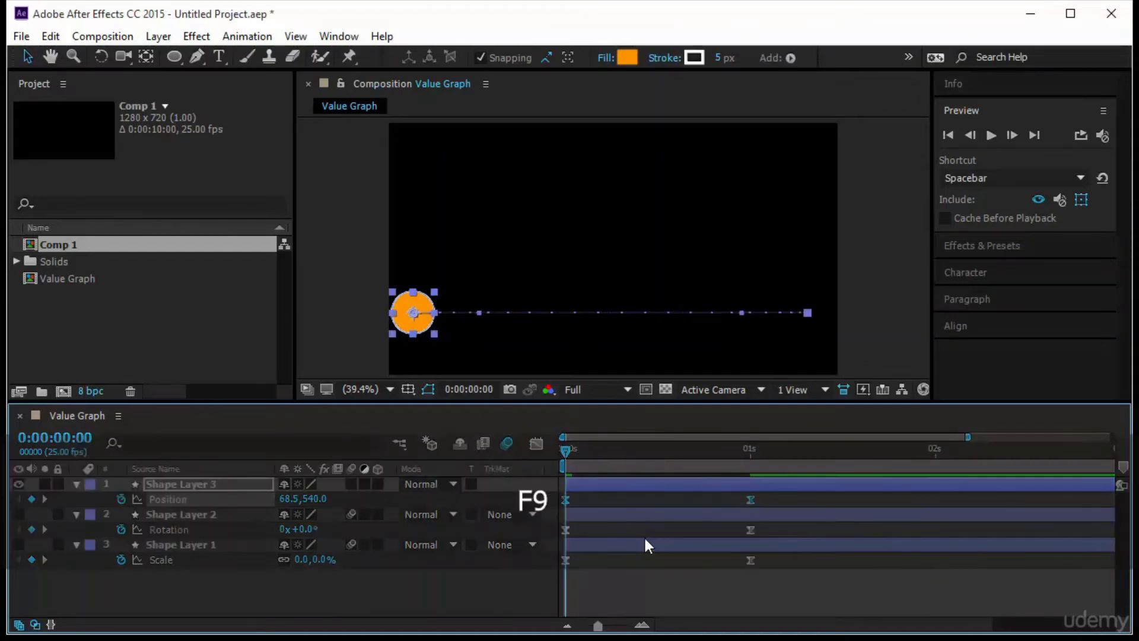
left_click(539, 444)
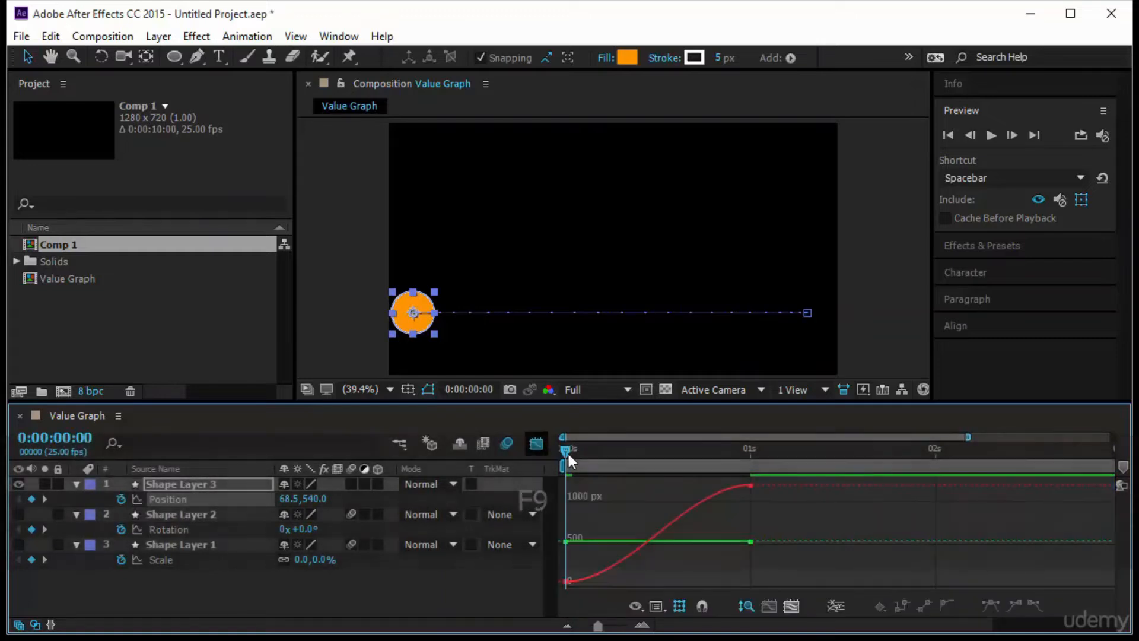
- Set the circle's X Position at 0:00:00:00 to 34.5
left_click_drag(563, 455, 535, 503)
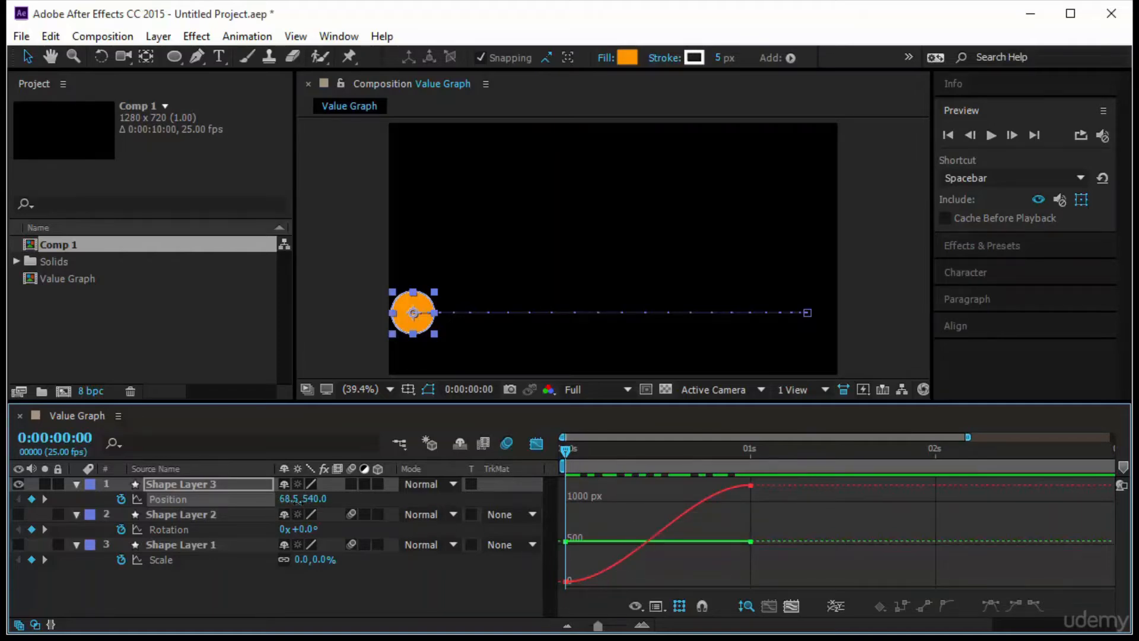
left_click_drag(299, 500, 227, 514)
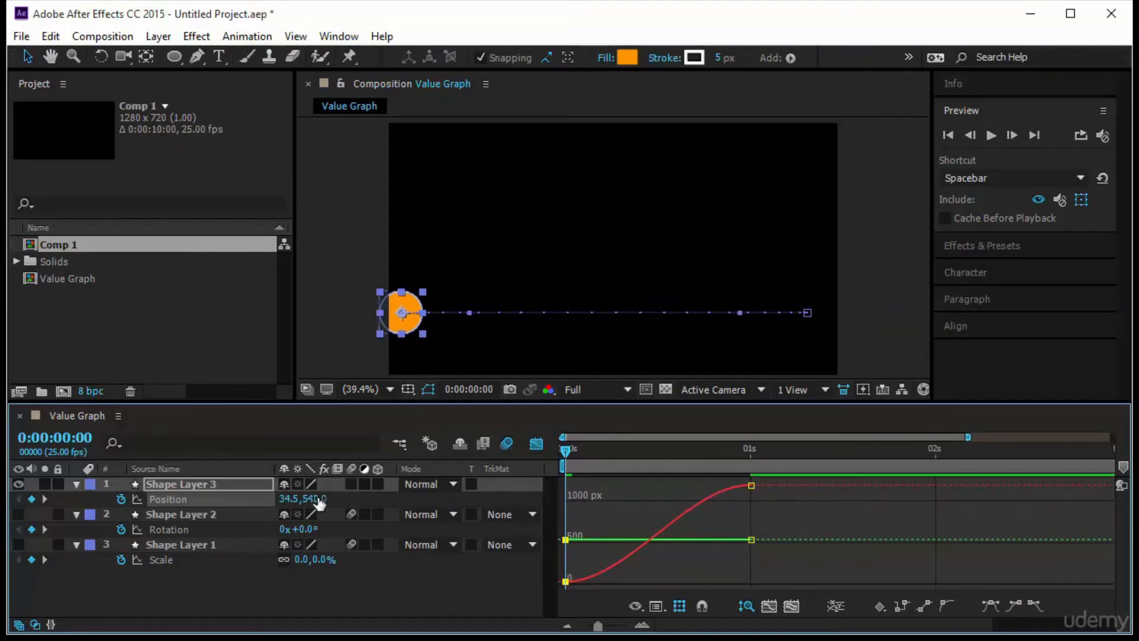
- Bend the circle's motion path into an S-curve, pulling the end point's Bezier handle high and the start point's slightly below the path
left_click_drag(318, 500, 368, 510)
key("ctrl+z")
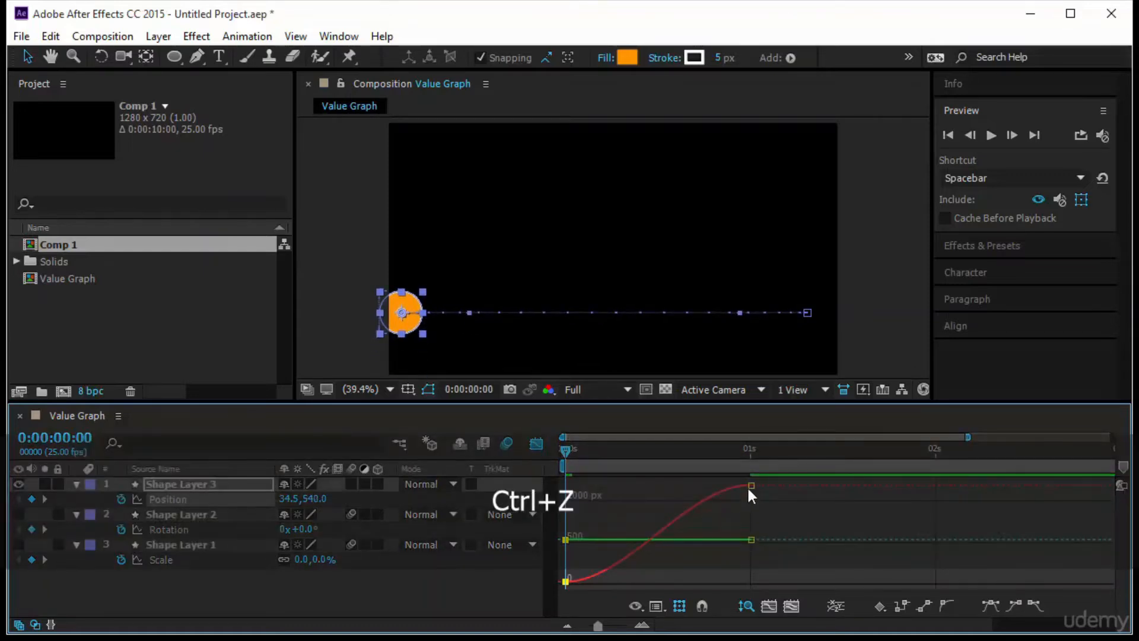
left_click(751, 485)
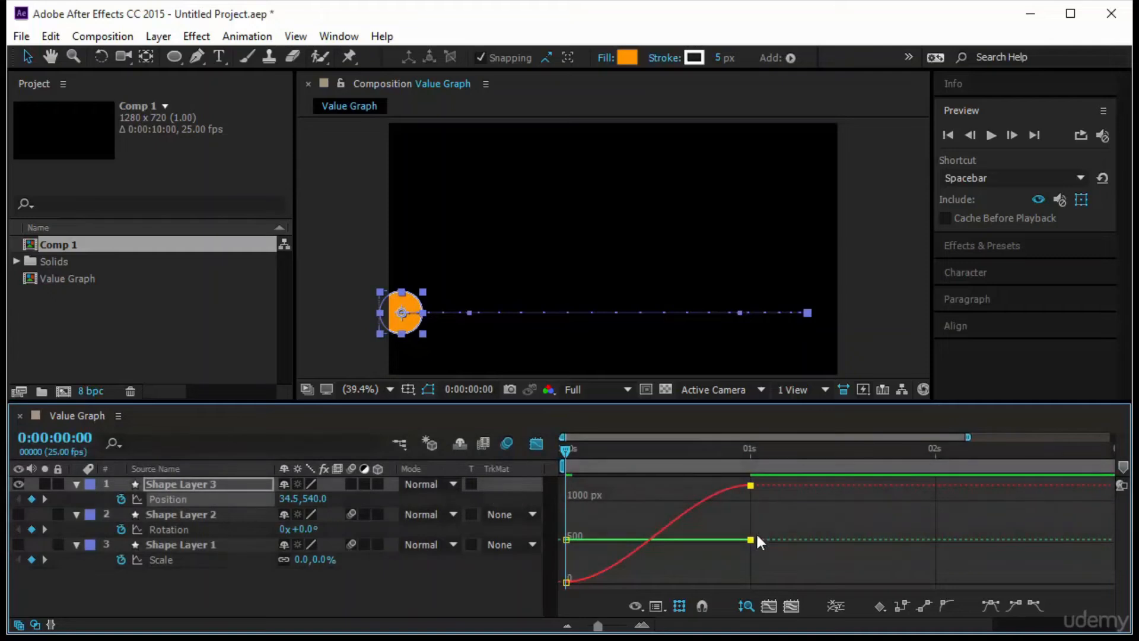
mouse_move(757, 538)
left_click_drag(739, 312, 637, 142)
left_click_drag(469, 313, 730, 347)
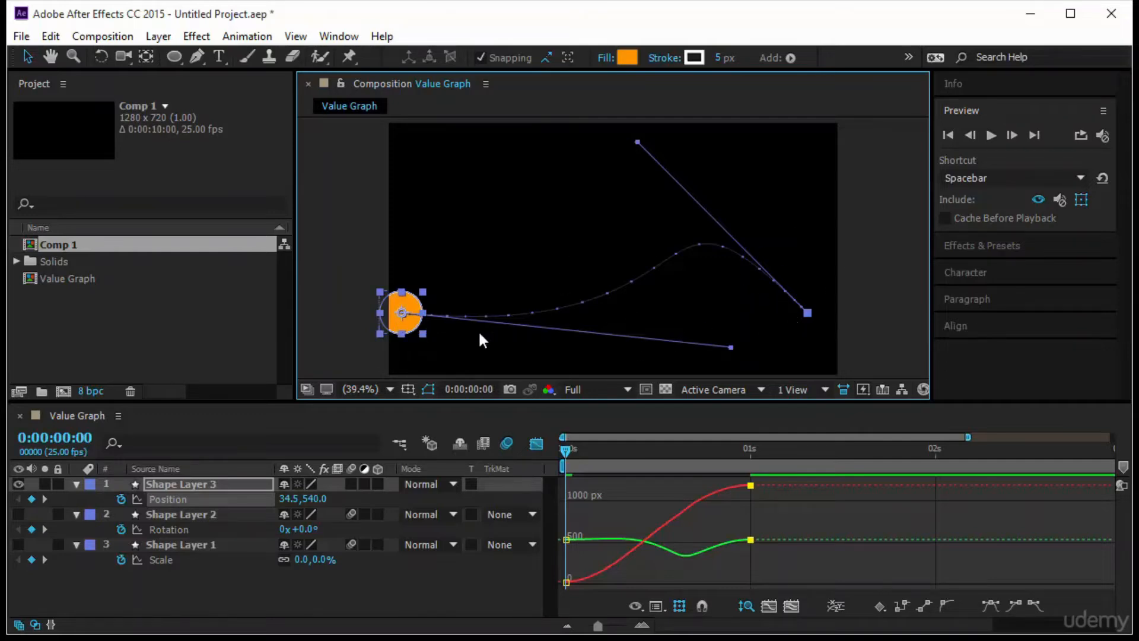
mouse_move(751, 488)
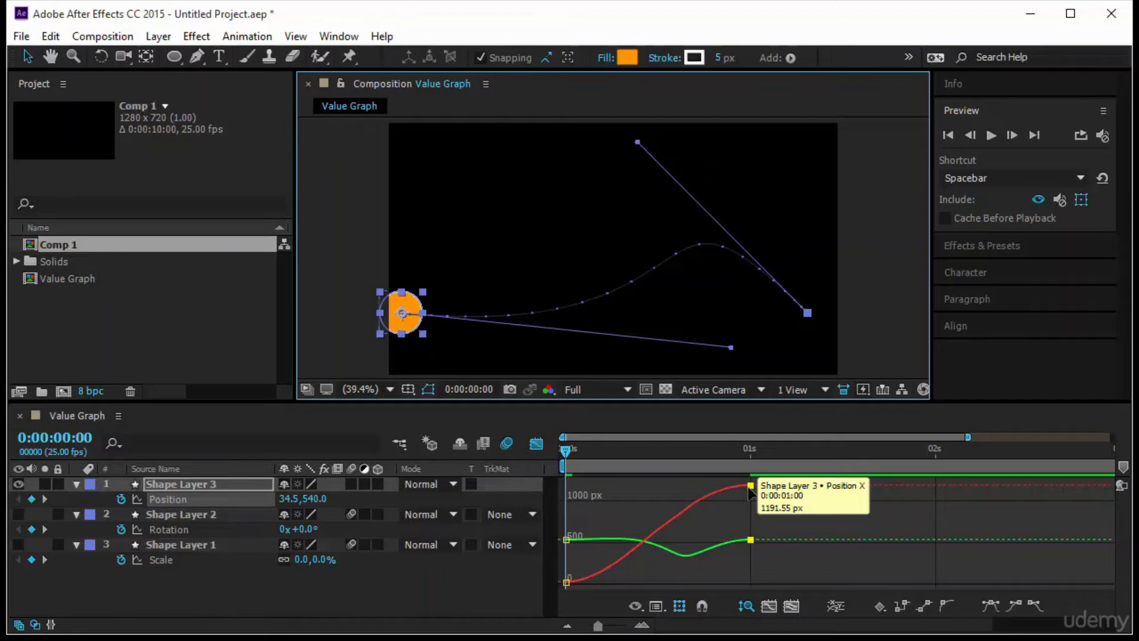
- Lengthen the end keyframe's ease in the Position speed graph so the speed peaks early, and return to the value graph
left_click(656, 606)
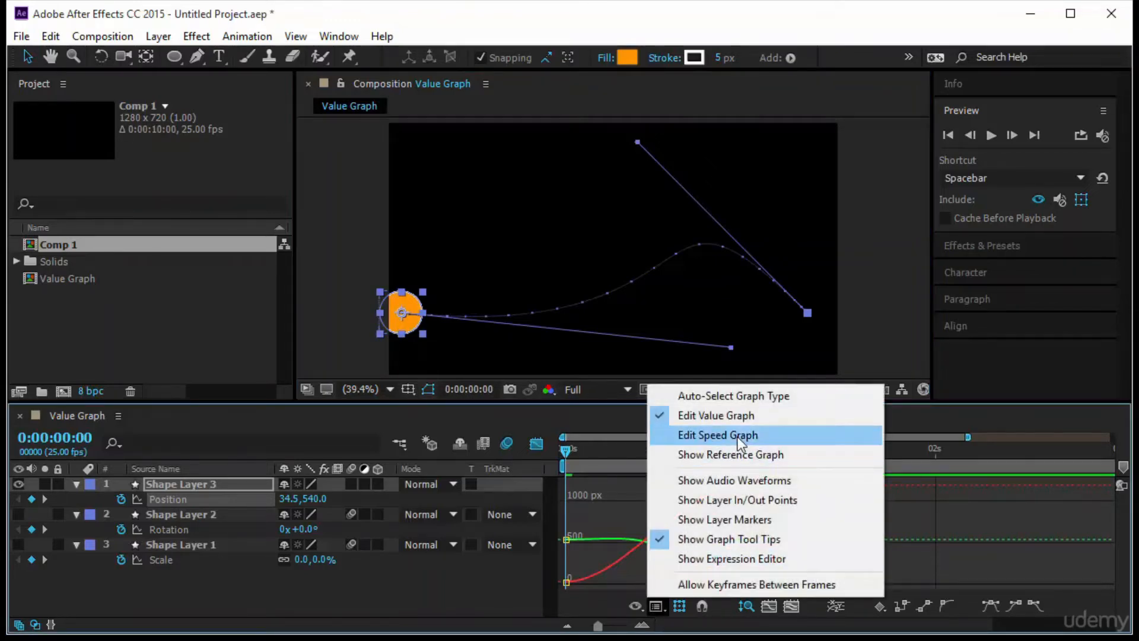
left_click(718, 435)
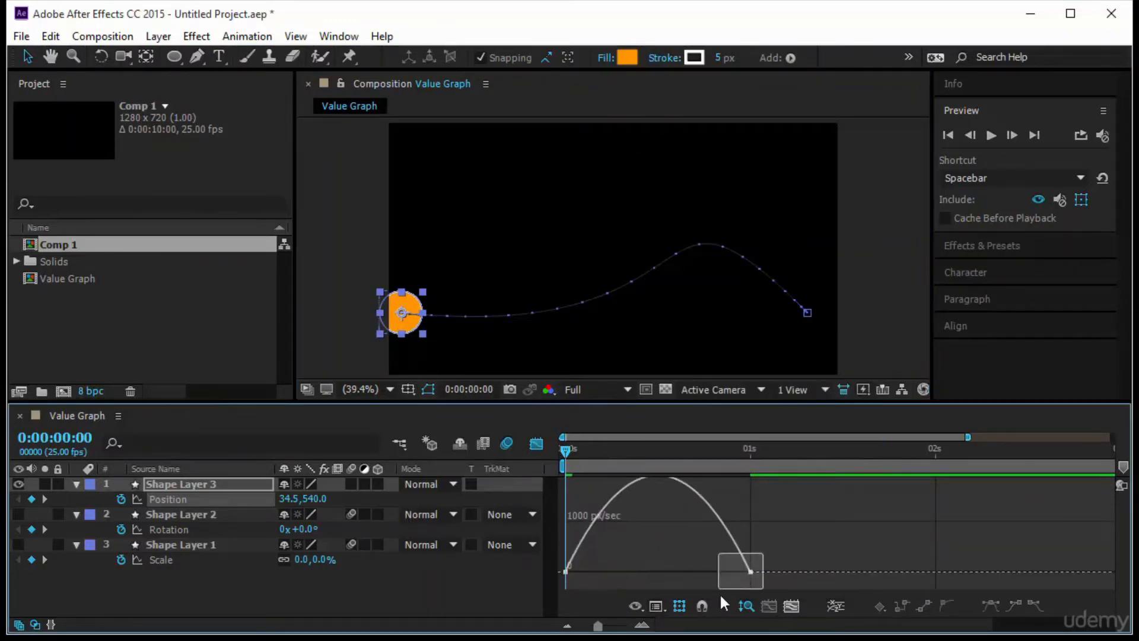
left_click_drag(706, 586, 669, 581)
left_click(655, 606)
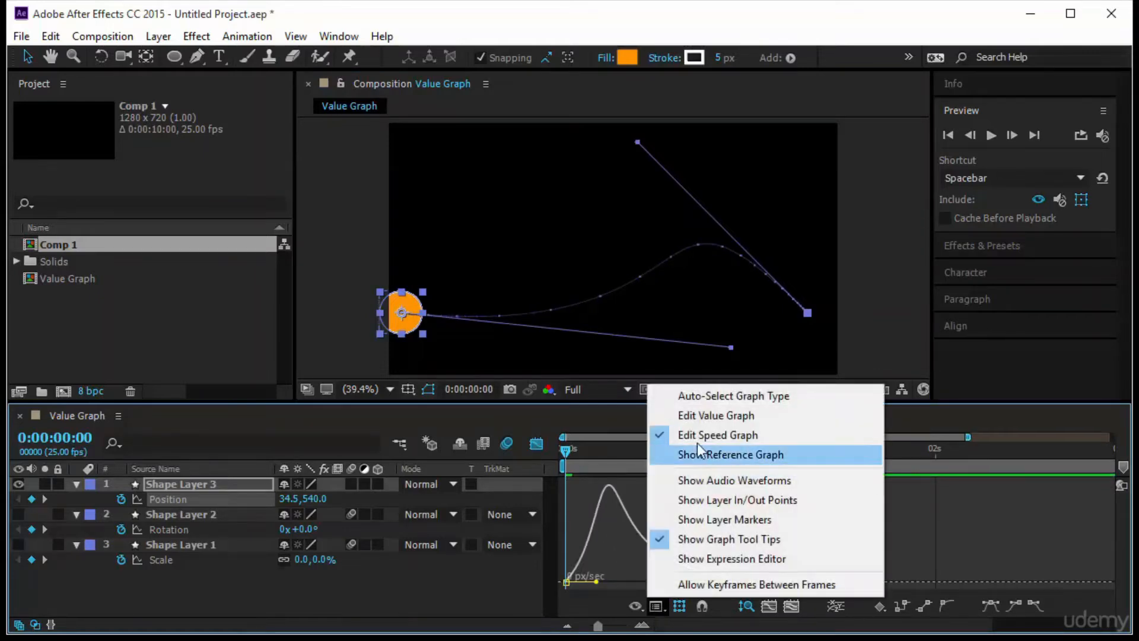
left_click(765, 413)
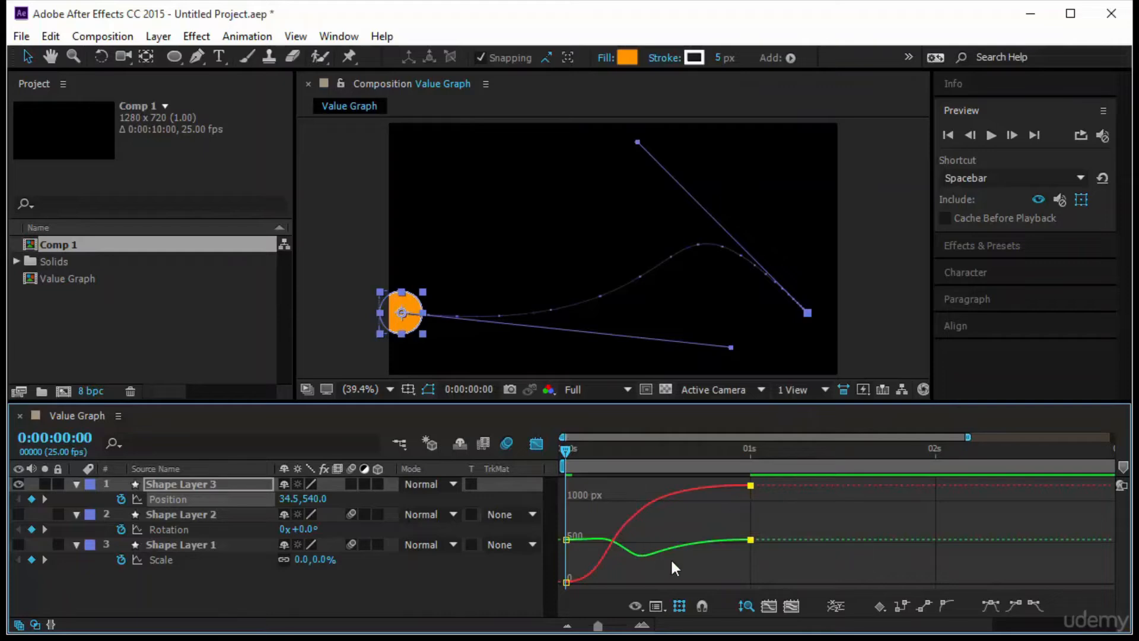
- Scrub the circle's motion, and reshape the path so it arches upward near the start and levels out toward the end
left_click_drag(561, 452, 659, 466)
key("Home")
left_click_drag(731, 348, 516, 169)
left_click_drag(639, 142, 541, 340)
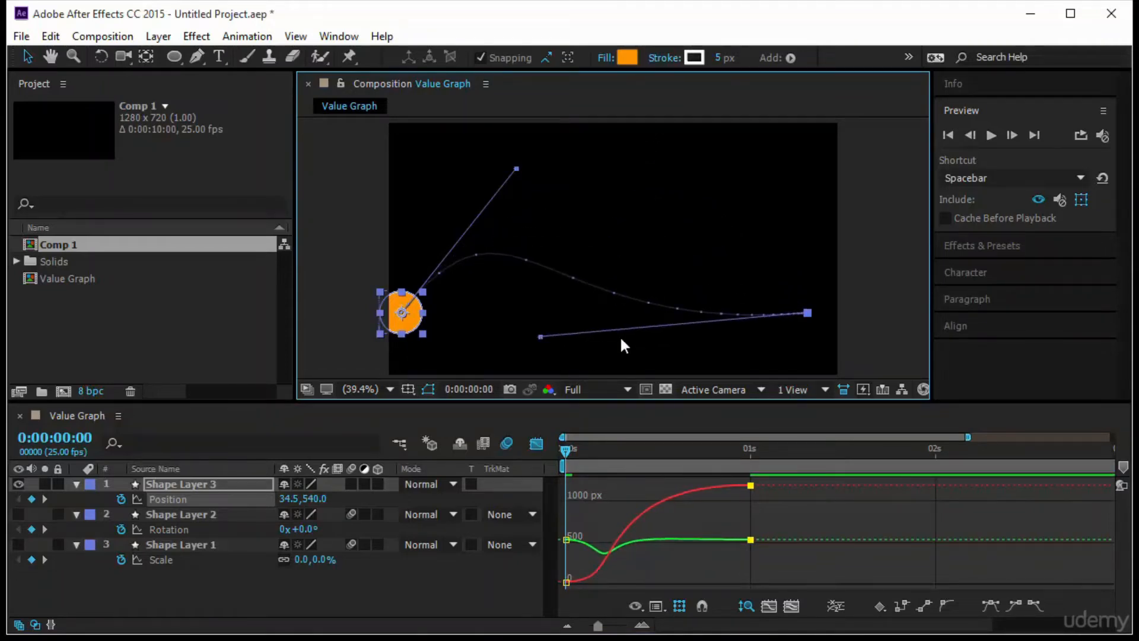
- Lower the path's end point slightly, raise its handle into a single arch, and move the circle's starting position to 153.6,552.7
mouse_move(810, 315)
left_mouse_down()
mouse_move(741, 307)
mouse_move(810, 325)
left_mouse_up()
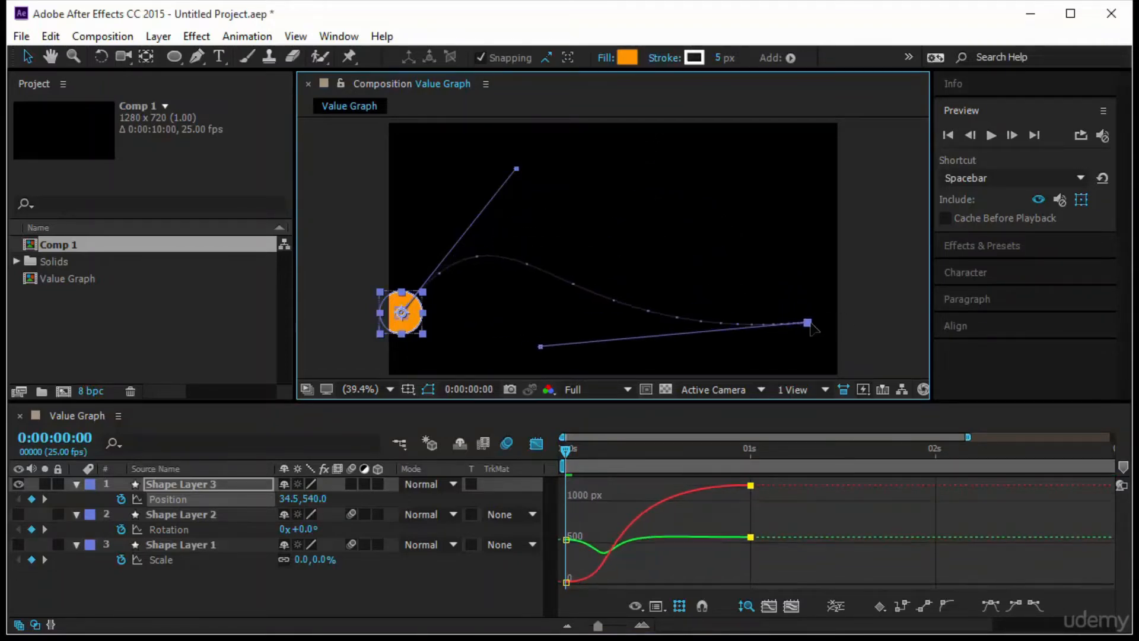
left_click_drag(541, 346, 639, 266)
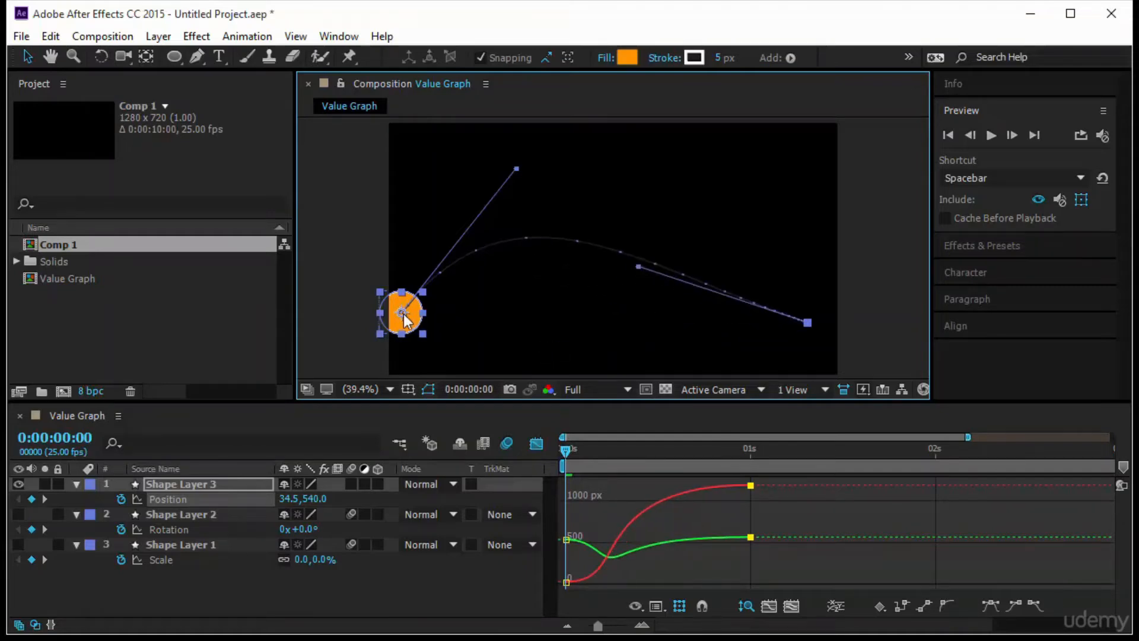
left_click_drag(424, 320, 468, 324)
left_click(750, 485)
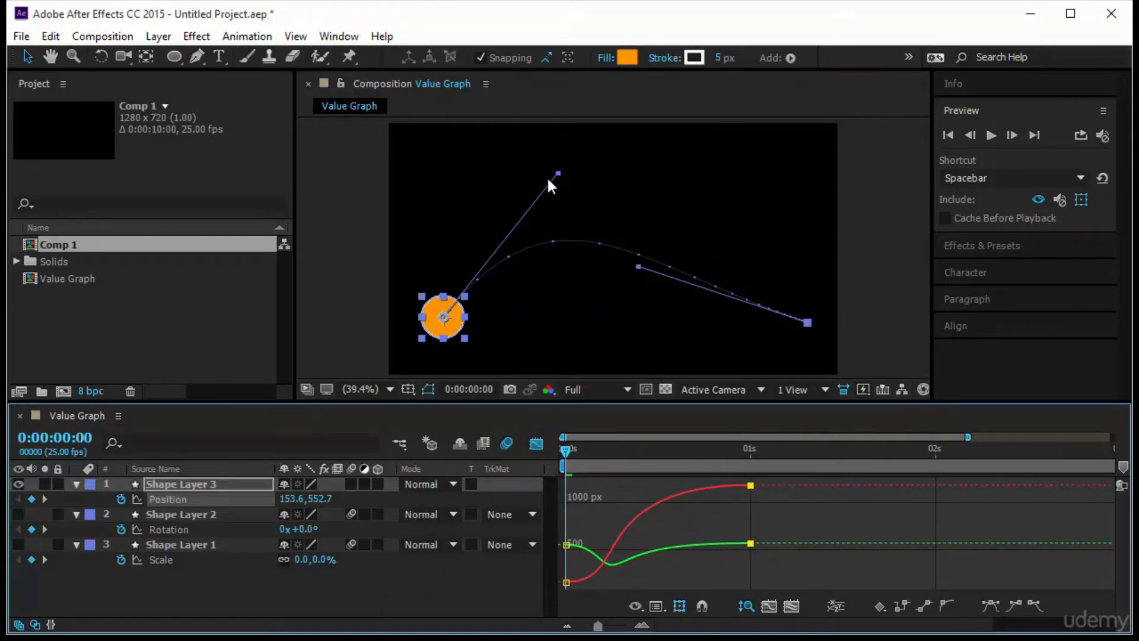
- Hide the circle's layer and add a 1280 x 720 px orange solid named Orange Solid 2
left_click(271, 315)
left_click(18, 485)
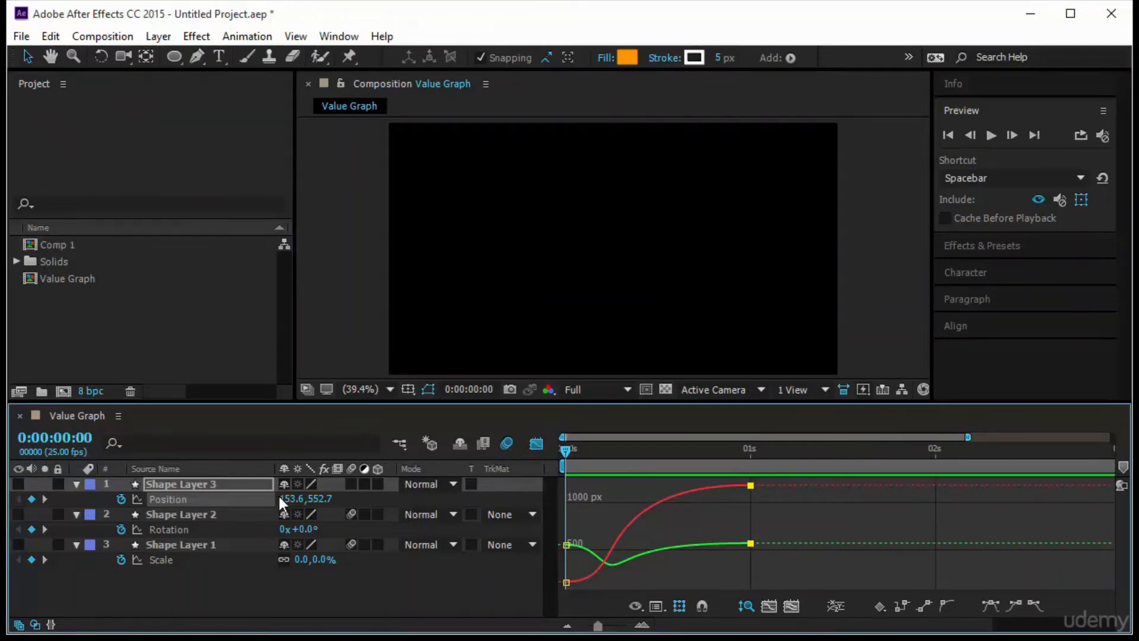
left_click(158, 39)
mouse_move(233, 13)
left_click(620, 30)
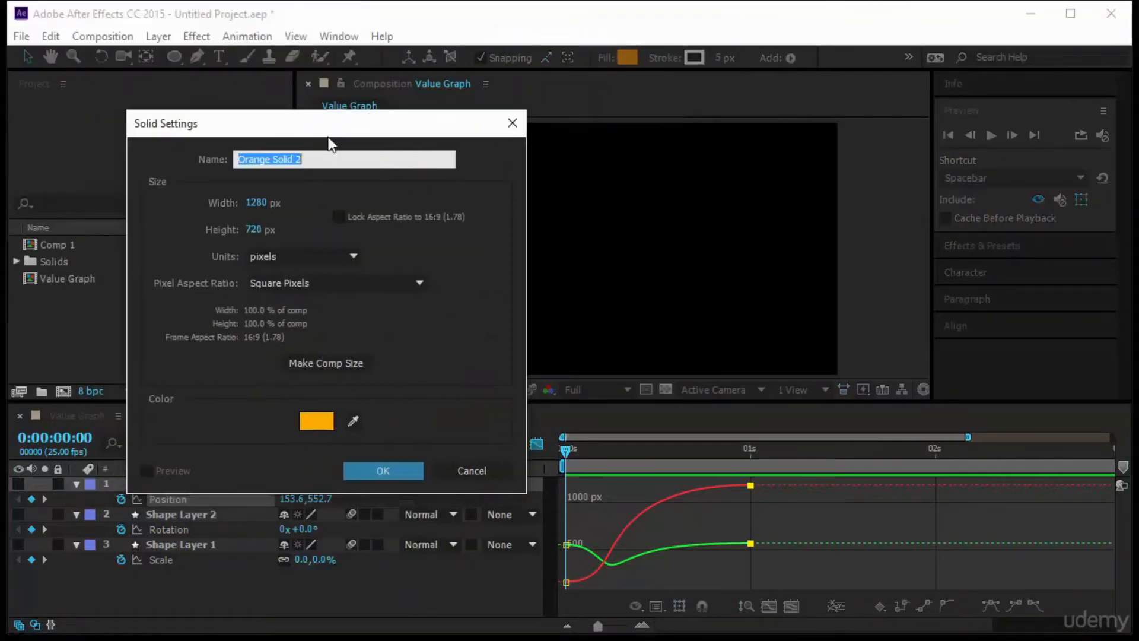
left_click(376, 466)
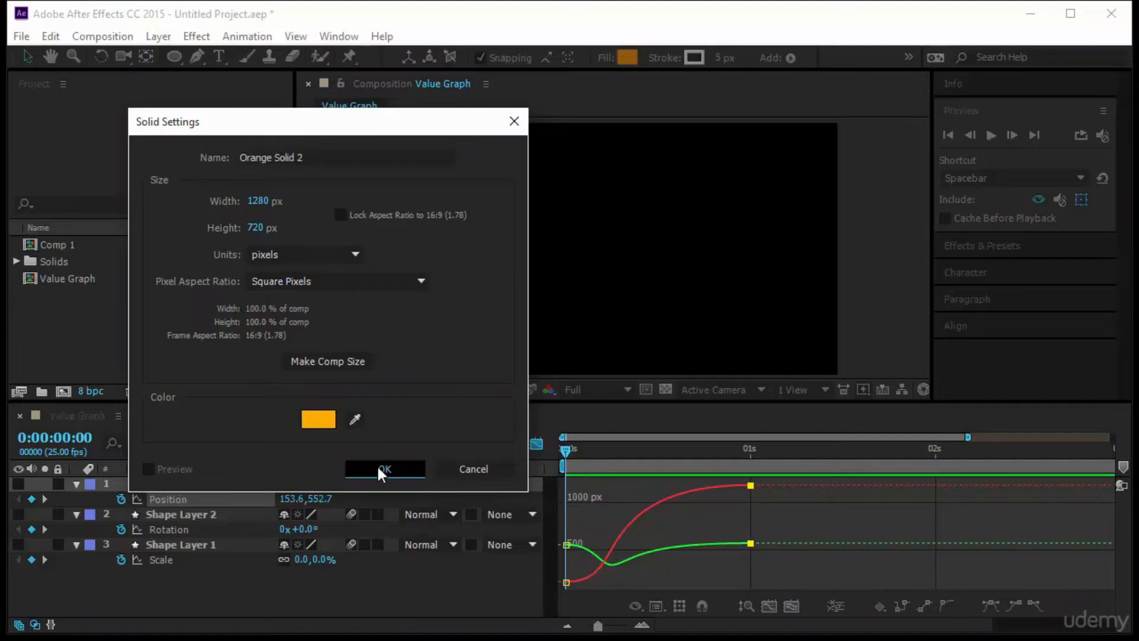
- Keyframe the orange solid's Scale from 0% at 0:00:00:00 to 100% at 0:00:01:00
key("s")
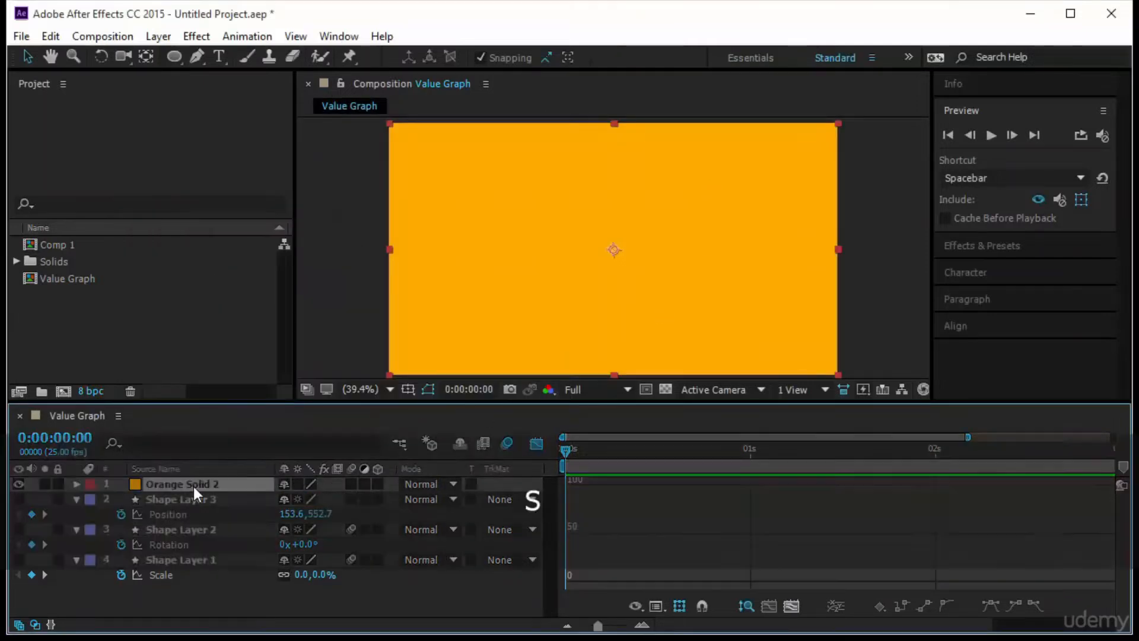
left_click(116, 494)
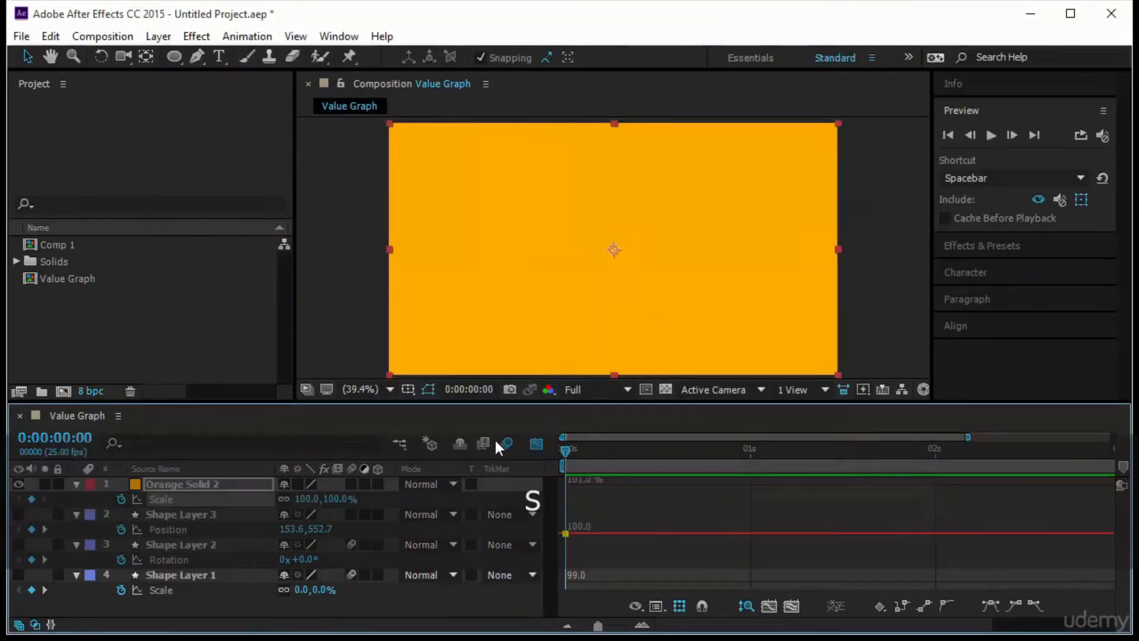
left_click(536, 444)
left_click_drag(575, 449, 752, 475)
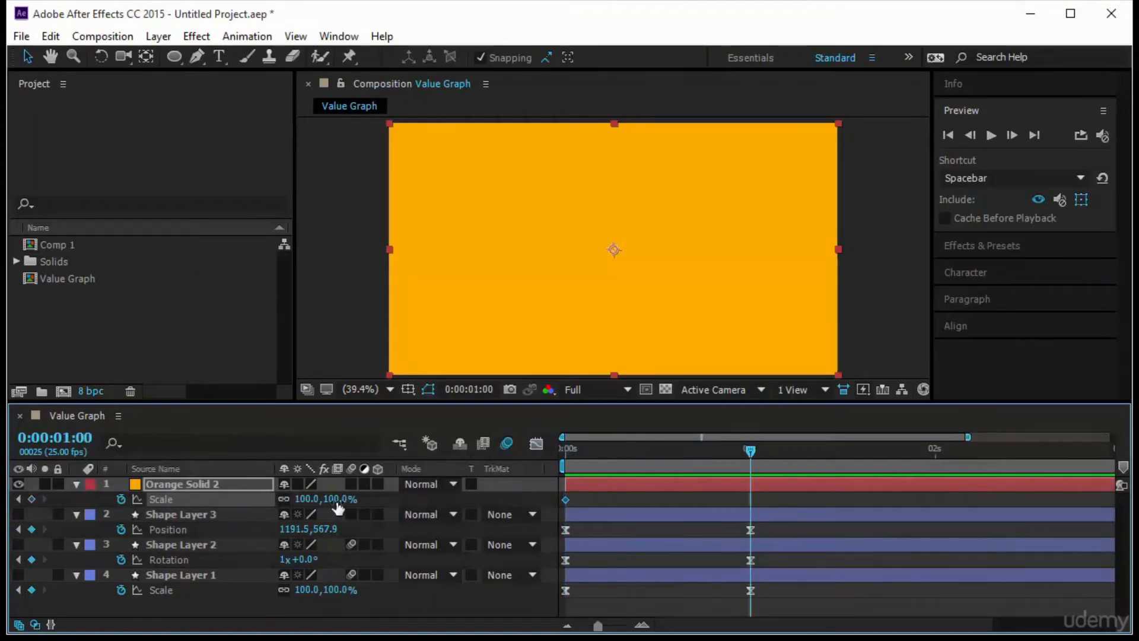
left_click(31, 499)
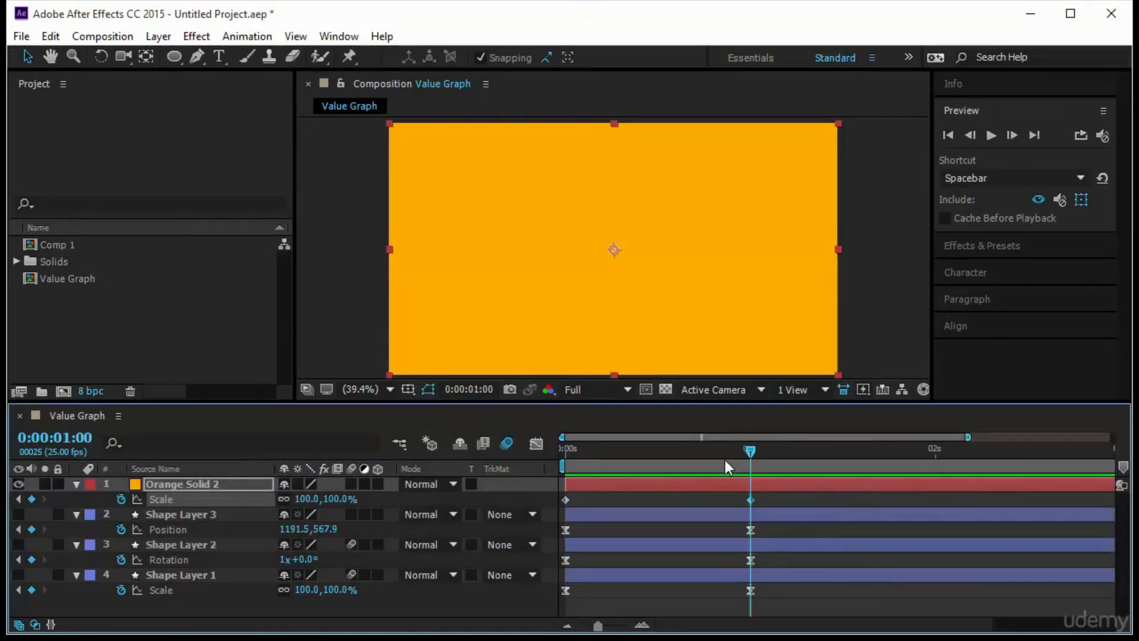
left_click_drag(725, 460, 369, 486)
left_click(343, 500)
type("0")
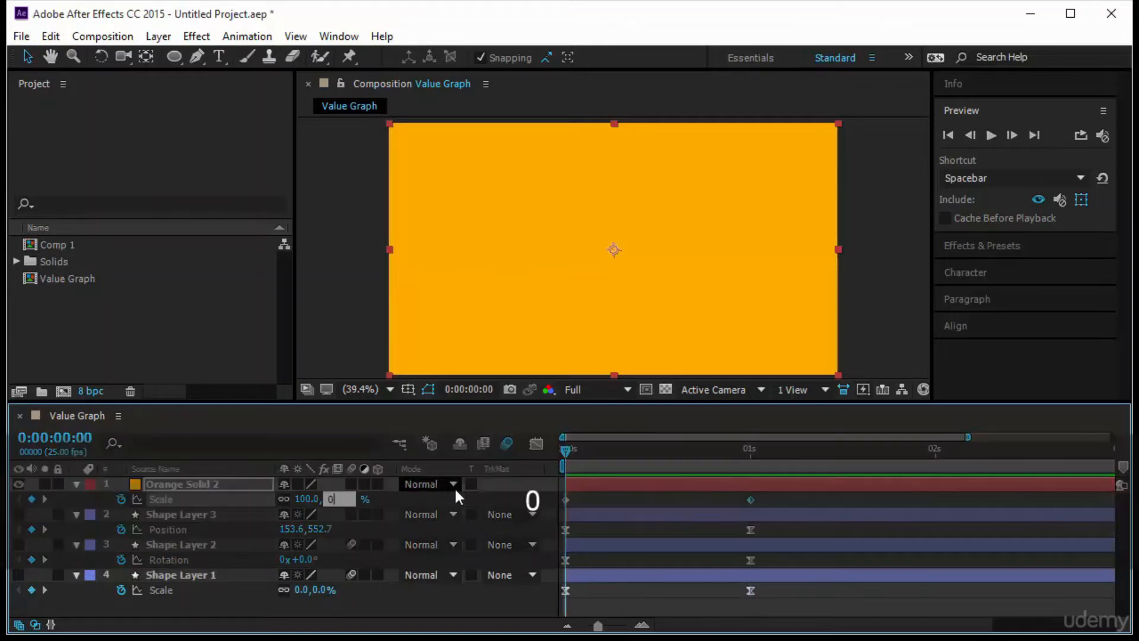
key("Return")
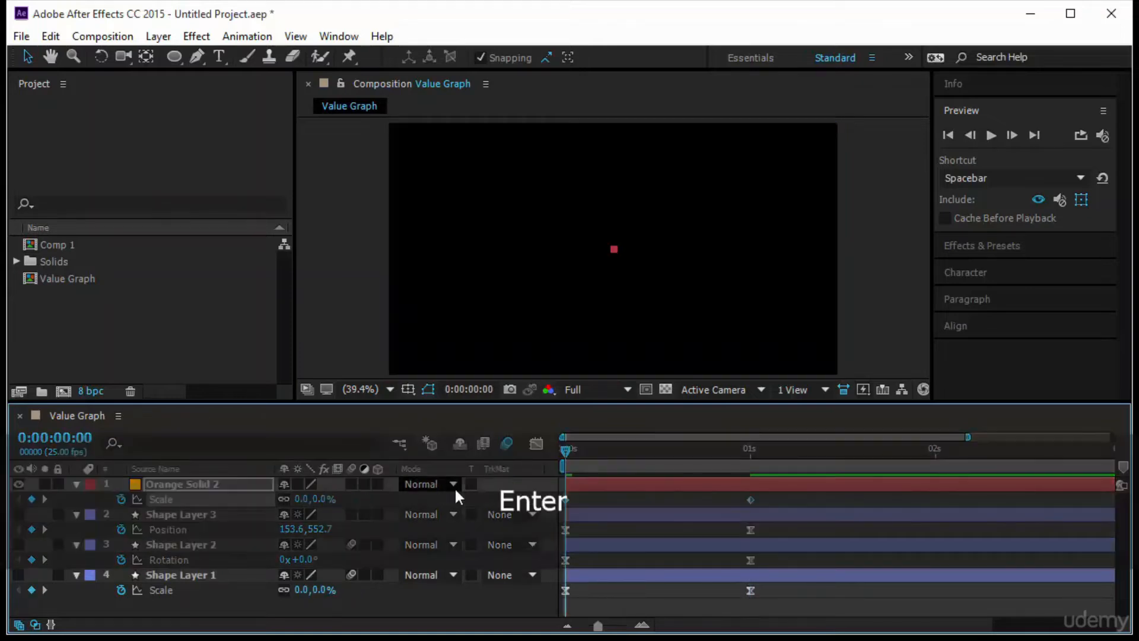
- Apply Easy Ease to both Scale keyframes of the orange solid and display their value graph
left_click(180, 497)
key("F9")
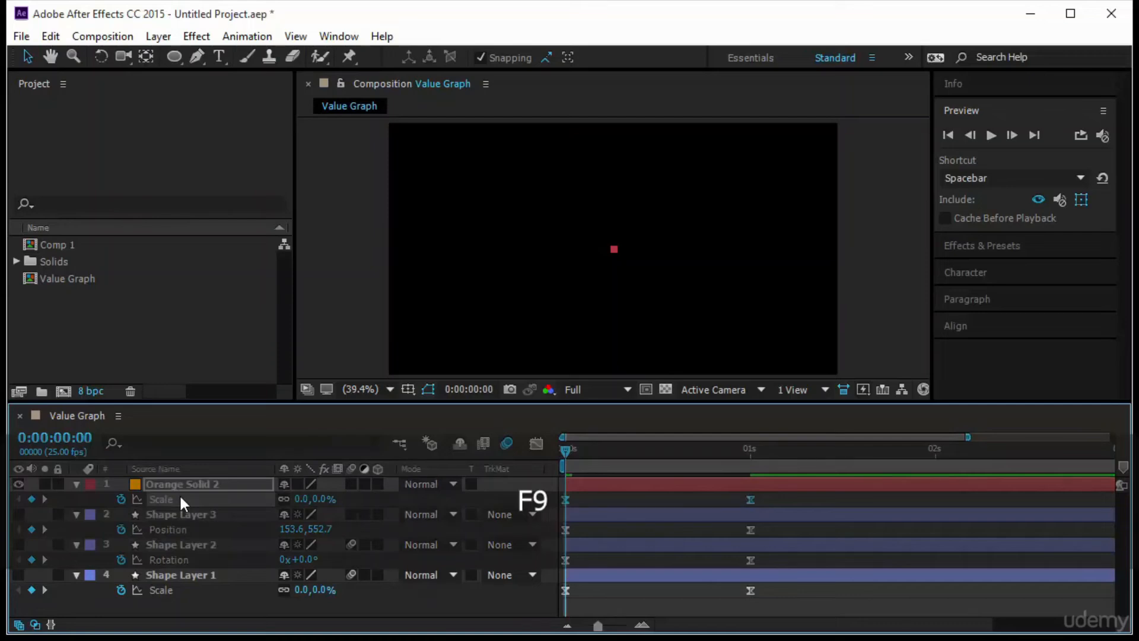
left_click(537, 443)
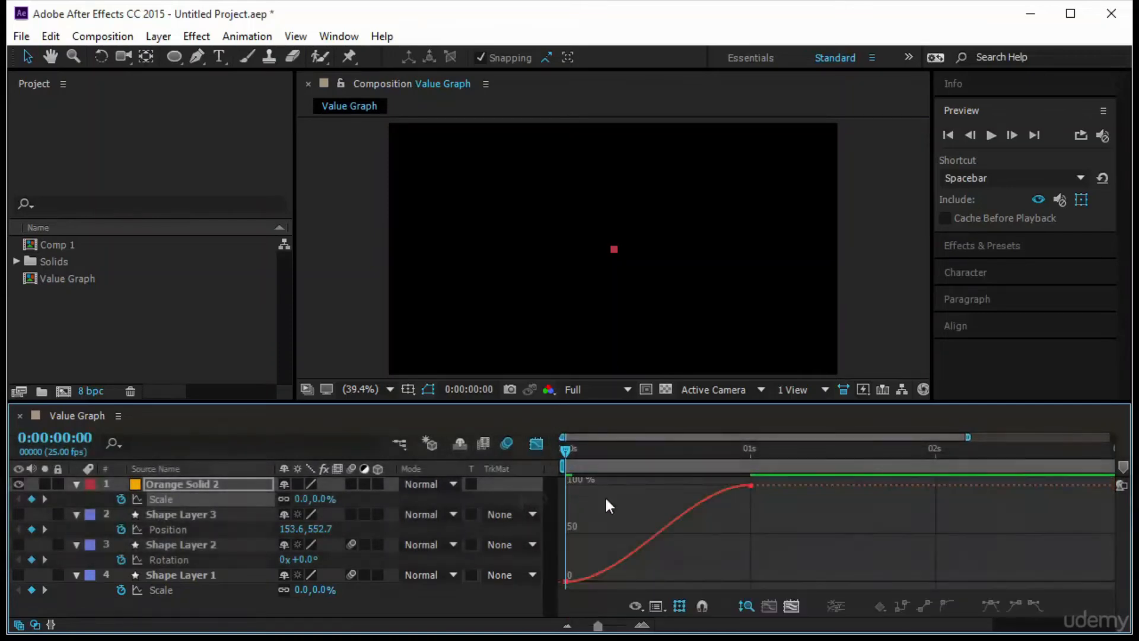
left_click(680, 606)
left_click(749, 418)
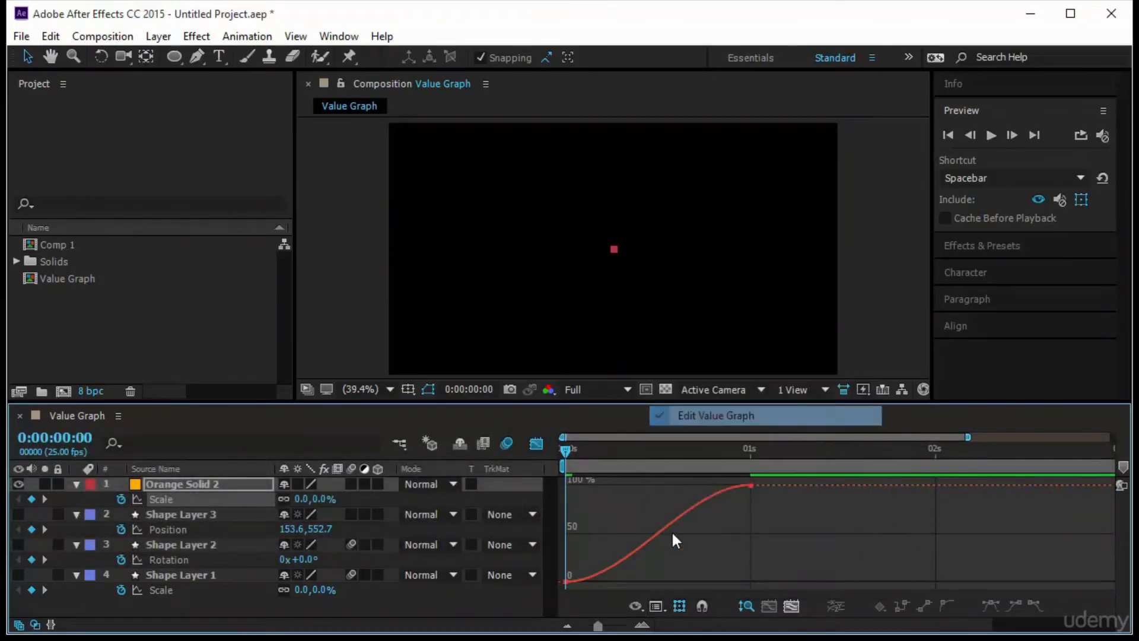
- Pull the Scale curve's start handle far above 100% and its end handle down near 0%, and preview the overshooting scale
left_click_drag(741, 481, 742, 482)
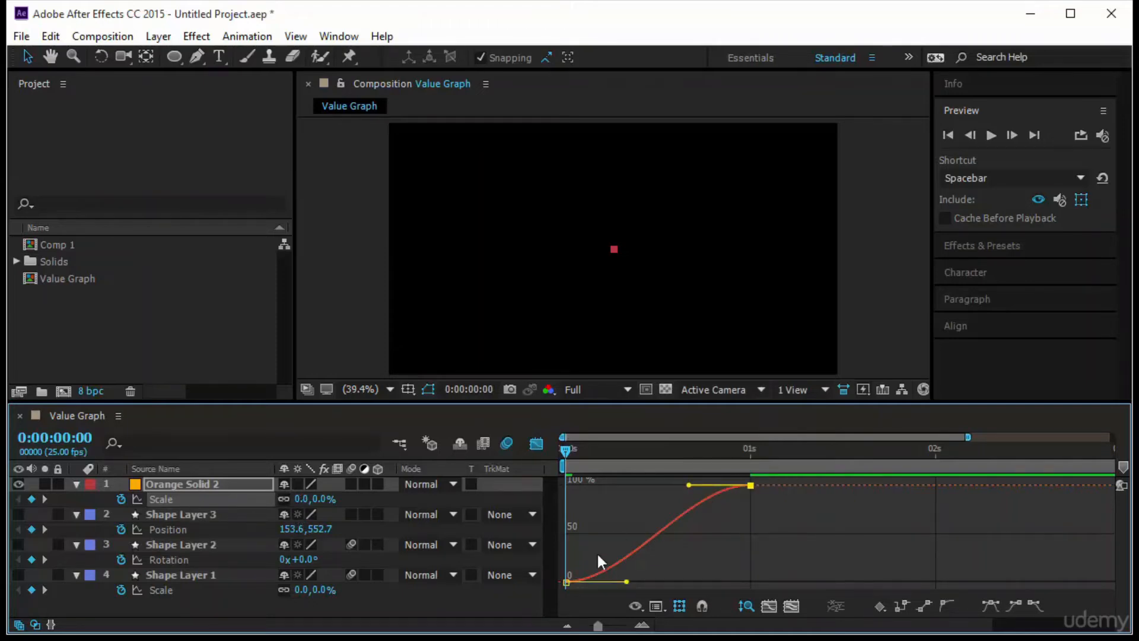
left_click_drag(689, 484, 658, 457)
left_click_drag(687, 562, 619, 577)
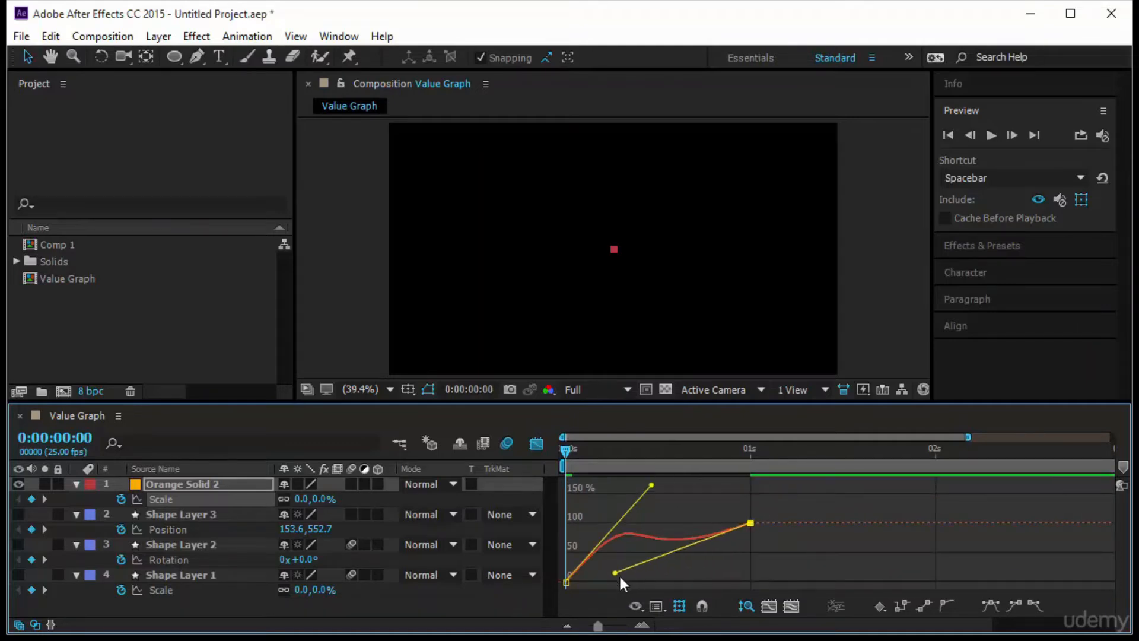
left_click_drag(649, 488, 752, 473)
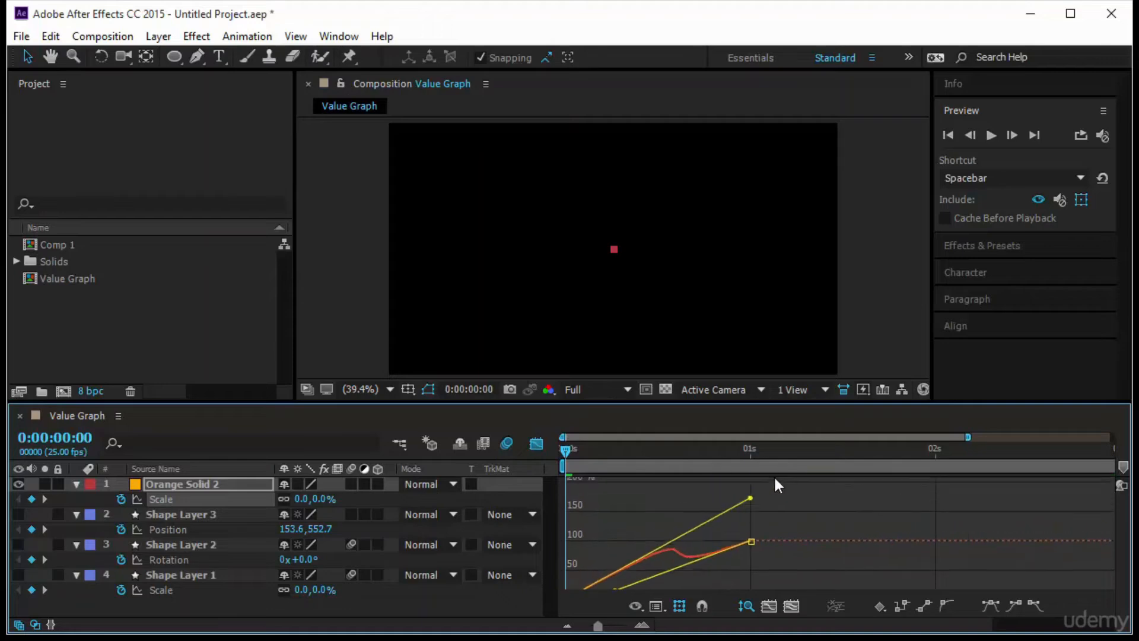
left_click(990, 136)
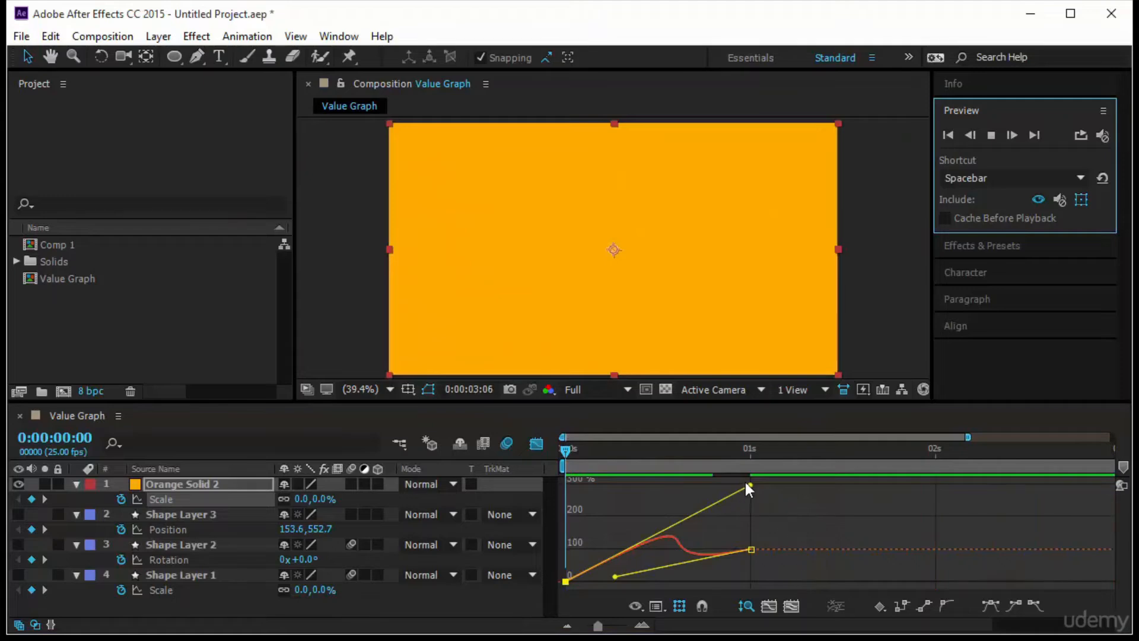
- Lower the Scale curve's start handle below 50% and raise its end handle above it, forming an S-shaped curve during playback
left_click_drag(746, 485, 722, 542)
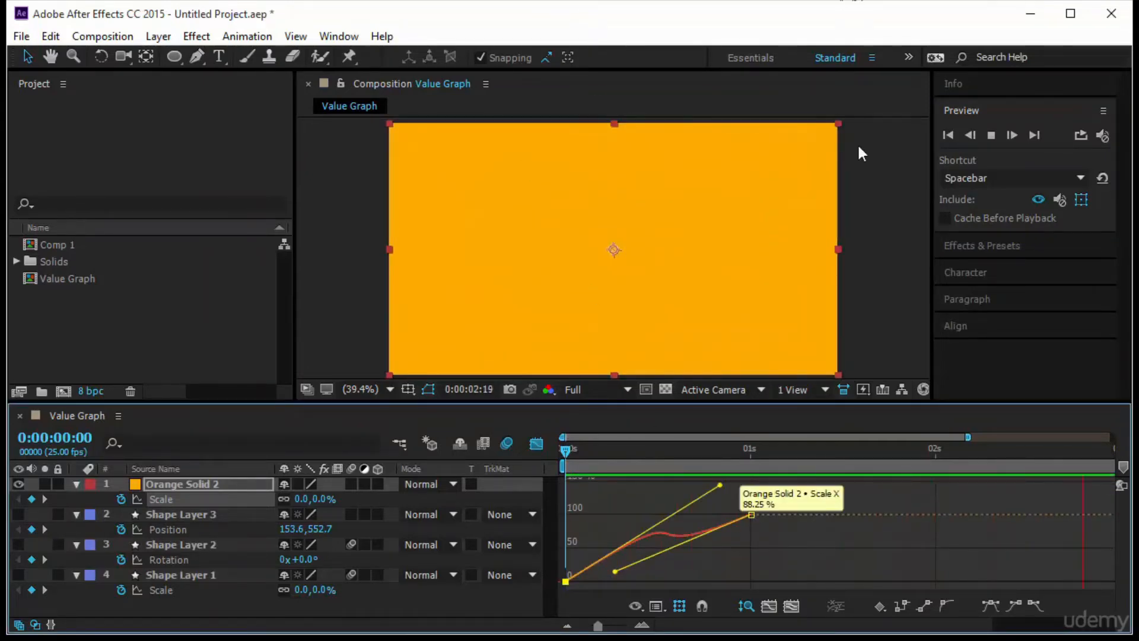
left_click_drag(719, 485, 722, 551)
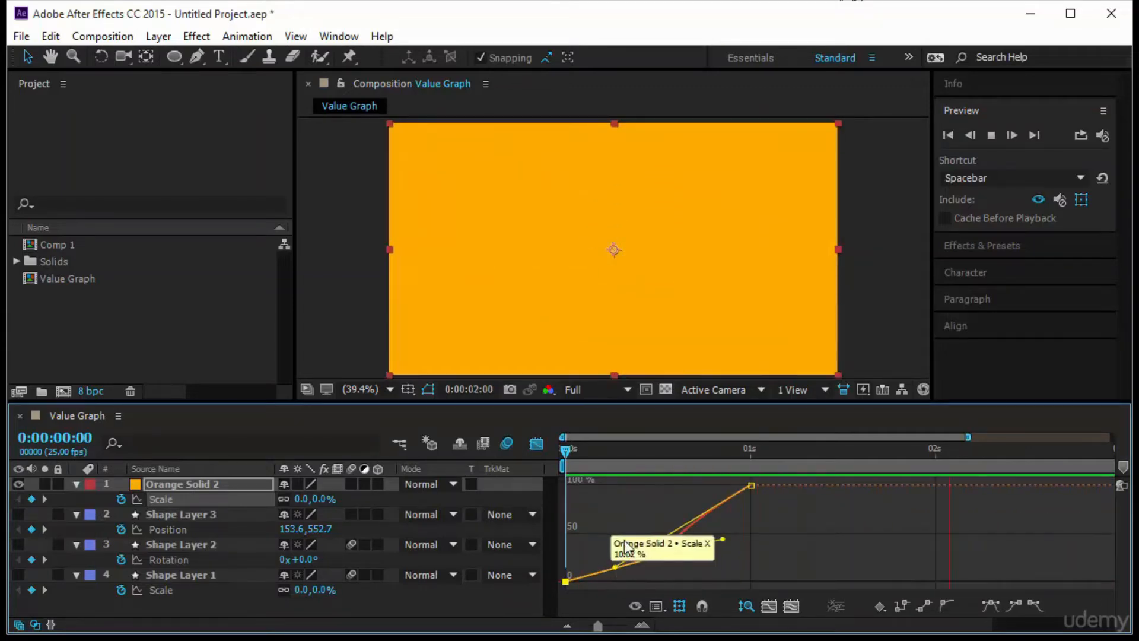
left_click_drag(615, 566, 624, 509)
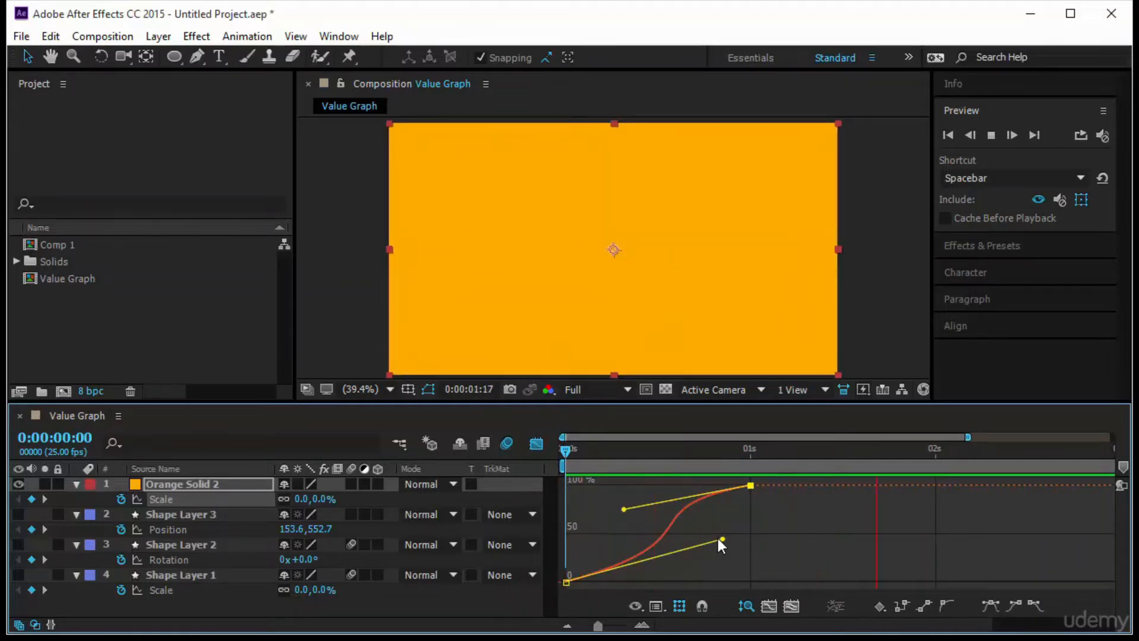
- Steepen both ends of the Scale curve with a flat middle by raising the start handle and lowering the end handle, and preview it
left_click_drag(721, 539, 735, 561)
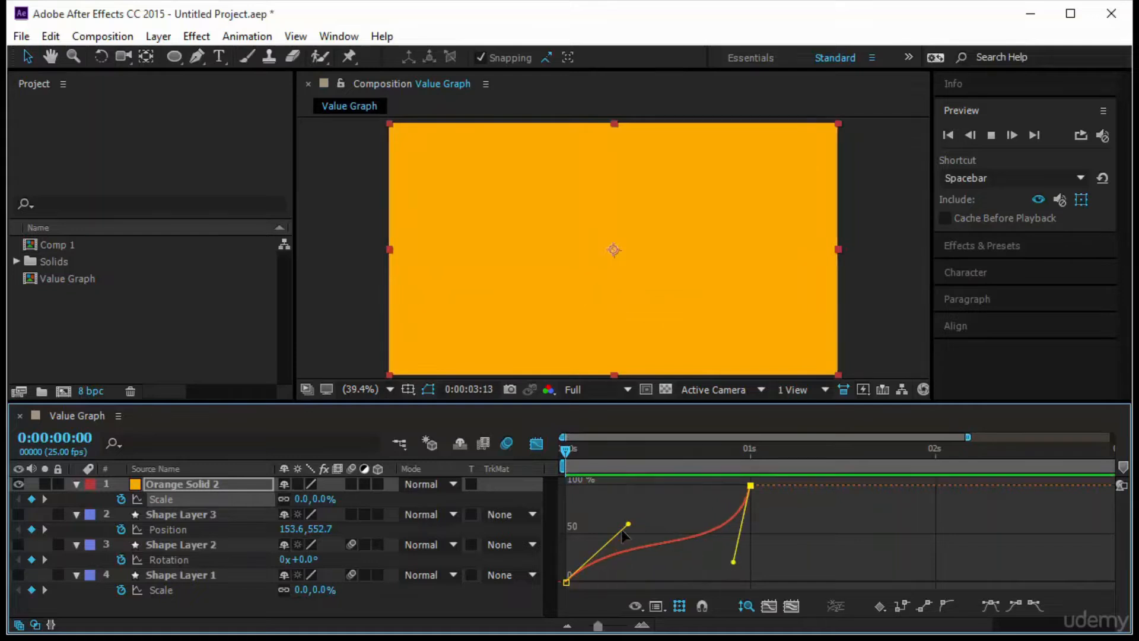
left_click_drag(627, 525, 566, 513)
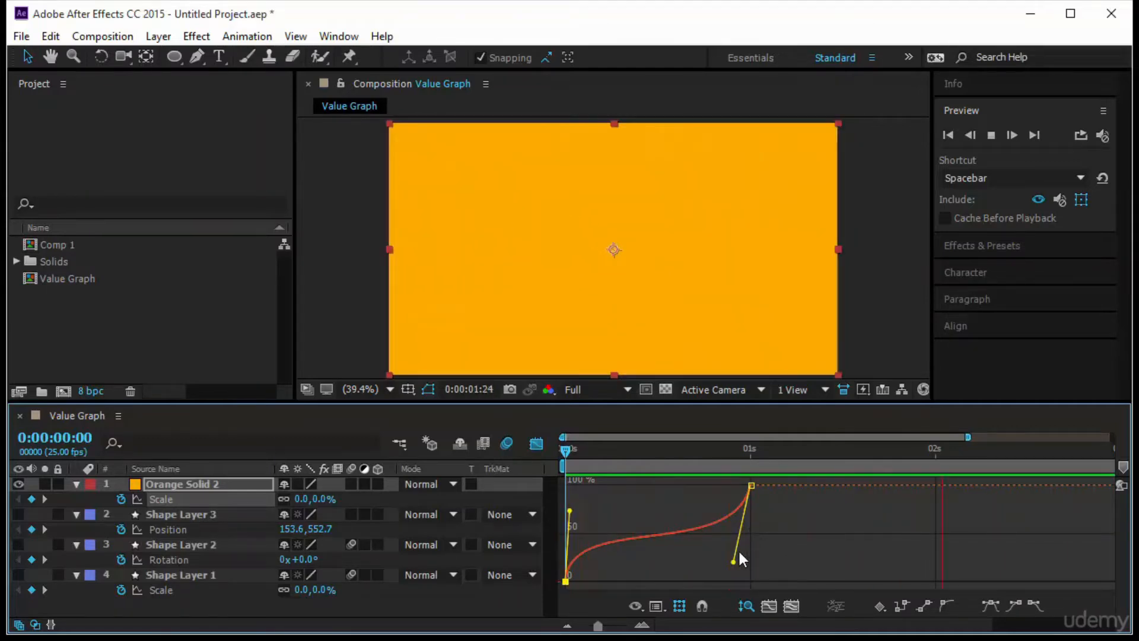
left_click(565, 451)
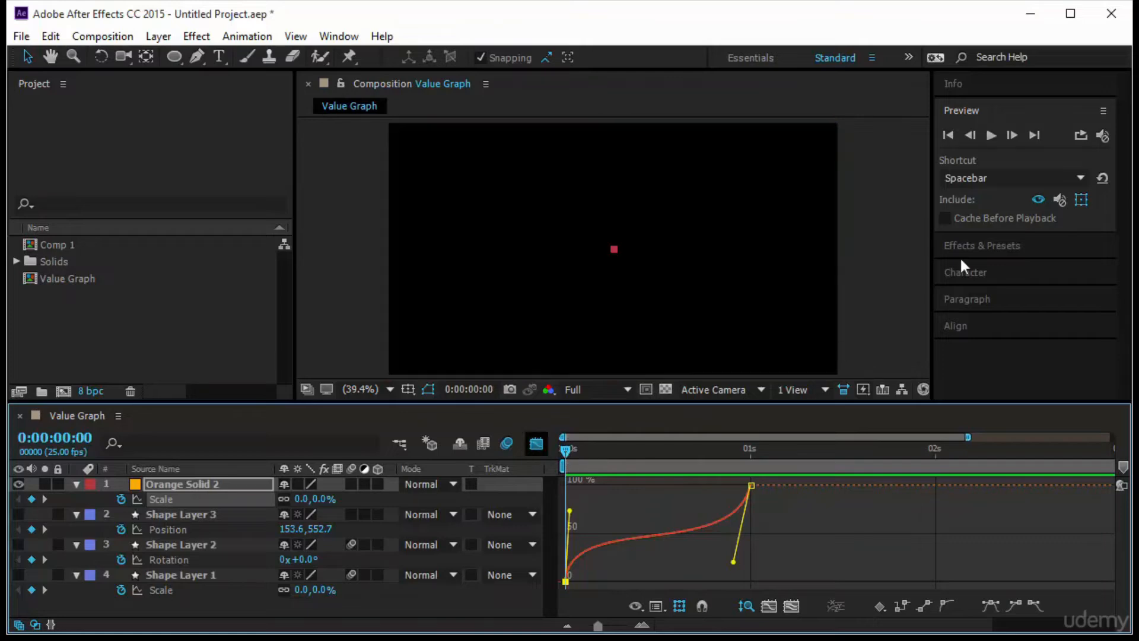
left_click(992, 134)
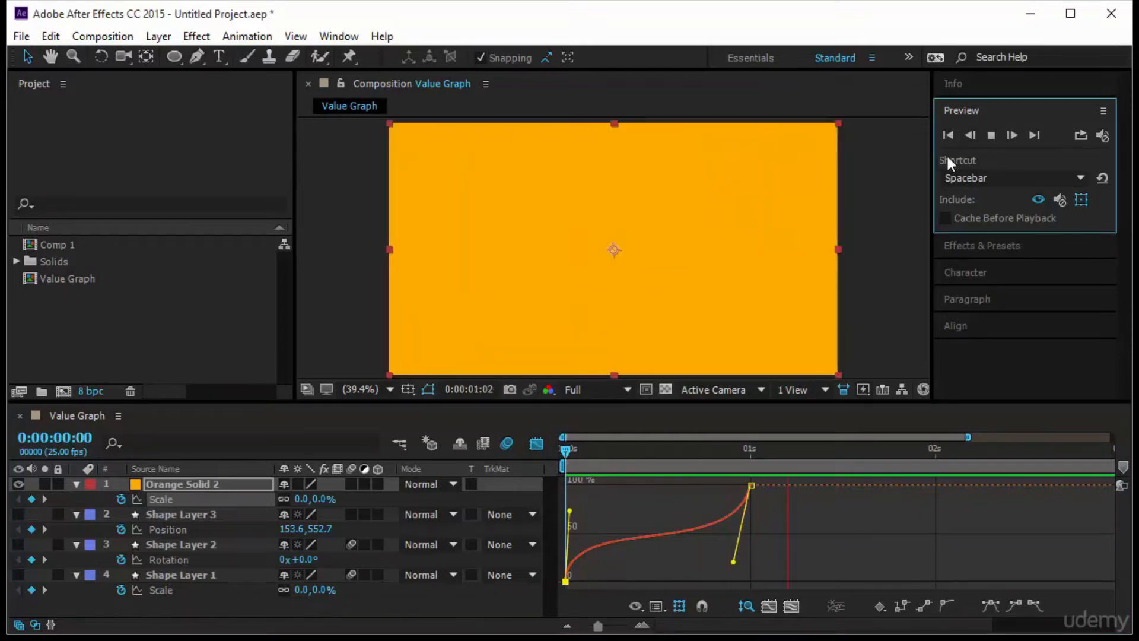
- Reshape the Scale curve into a gentler rise by spreading both handles diagonally toward the middle while the preview plays
left_click_drag(733, 561, 614, 548)
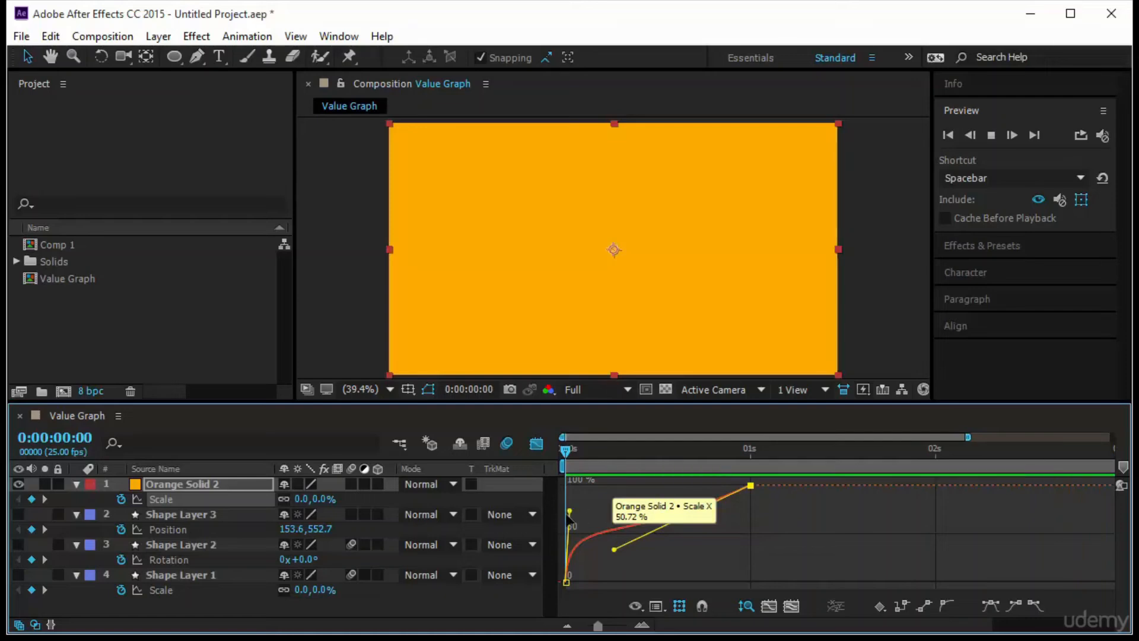
left_click_drag(569, 510, 653, 494)
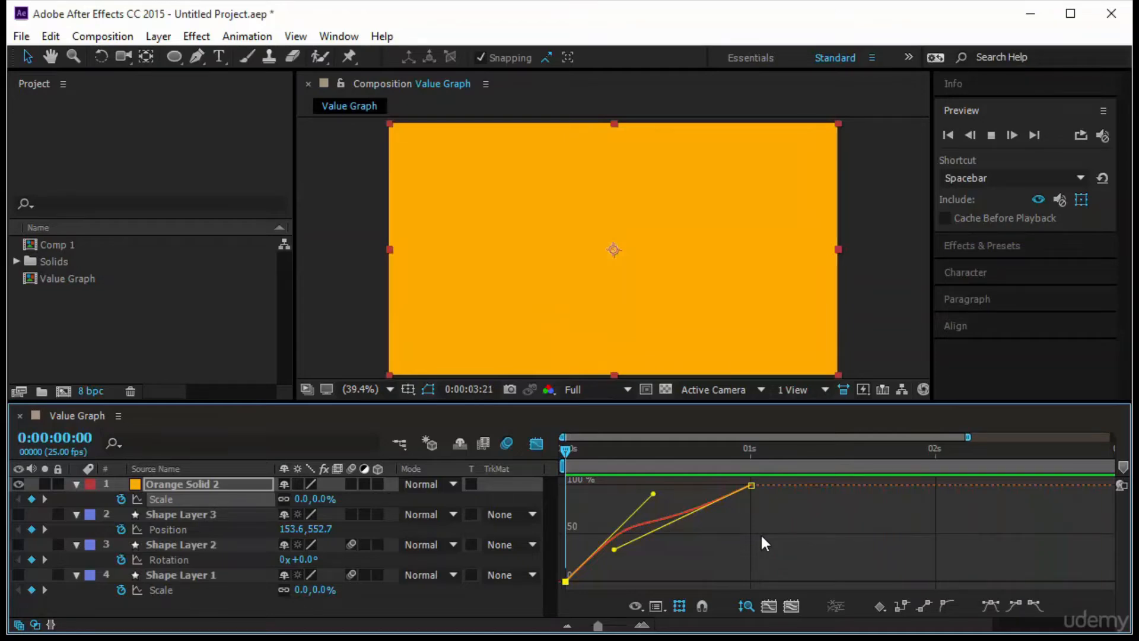
left_click_drag(614, 550, 722, 556)
left_click_drag(644, 486, 692, 499)
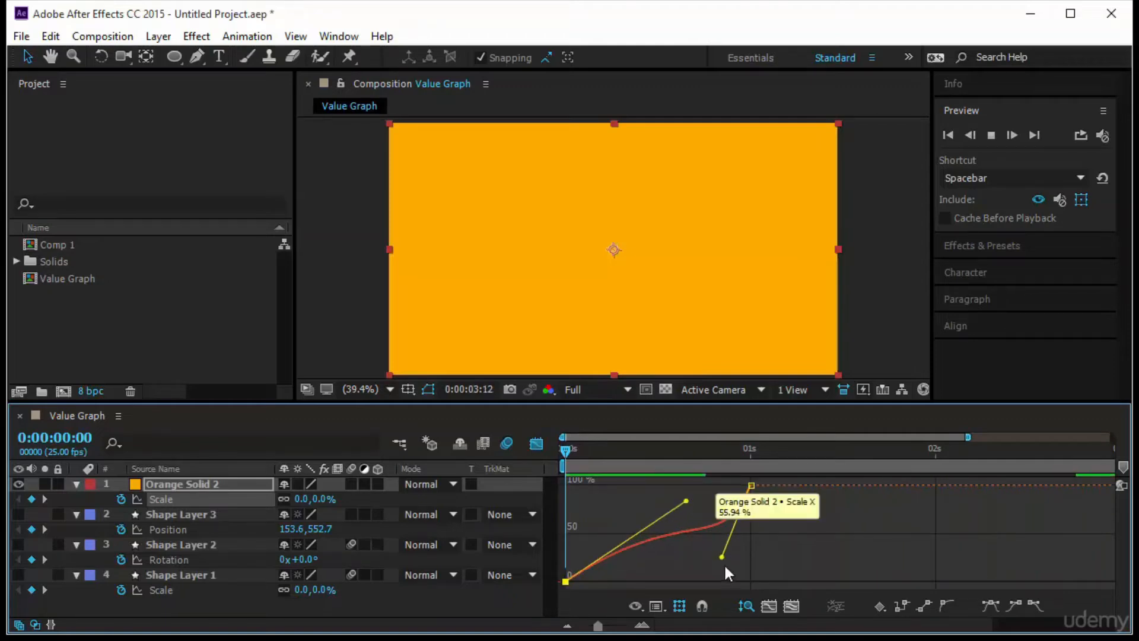
left_click_drag(722, 556, 652, 562)
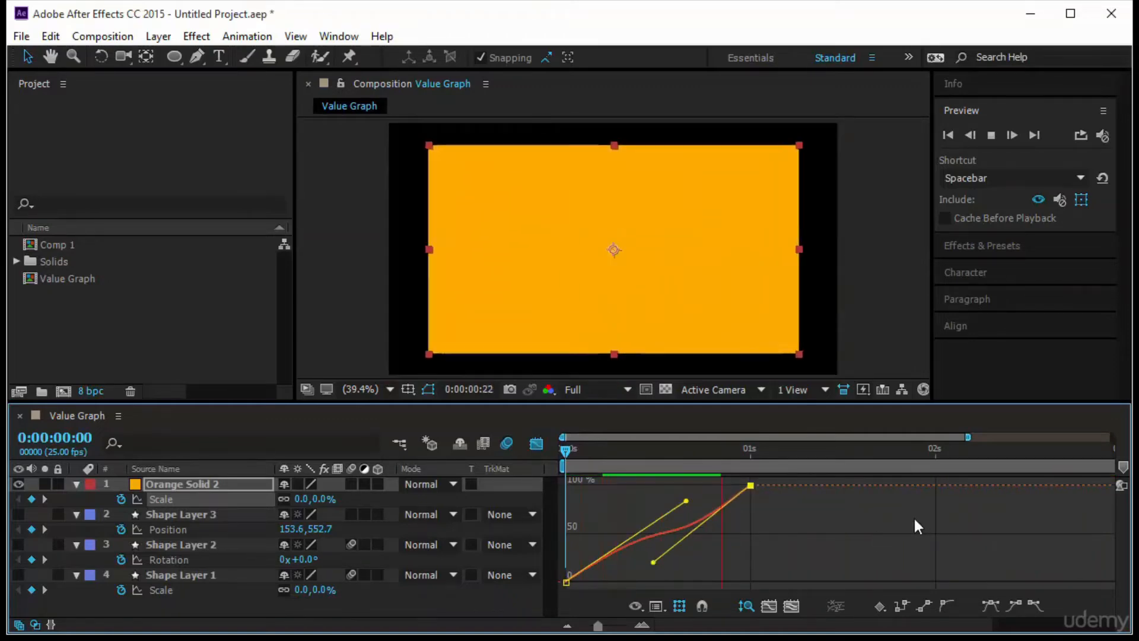
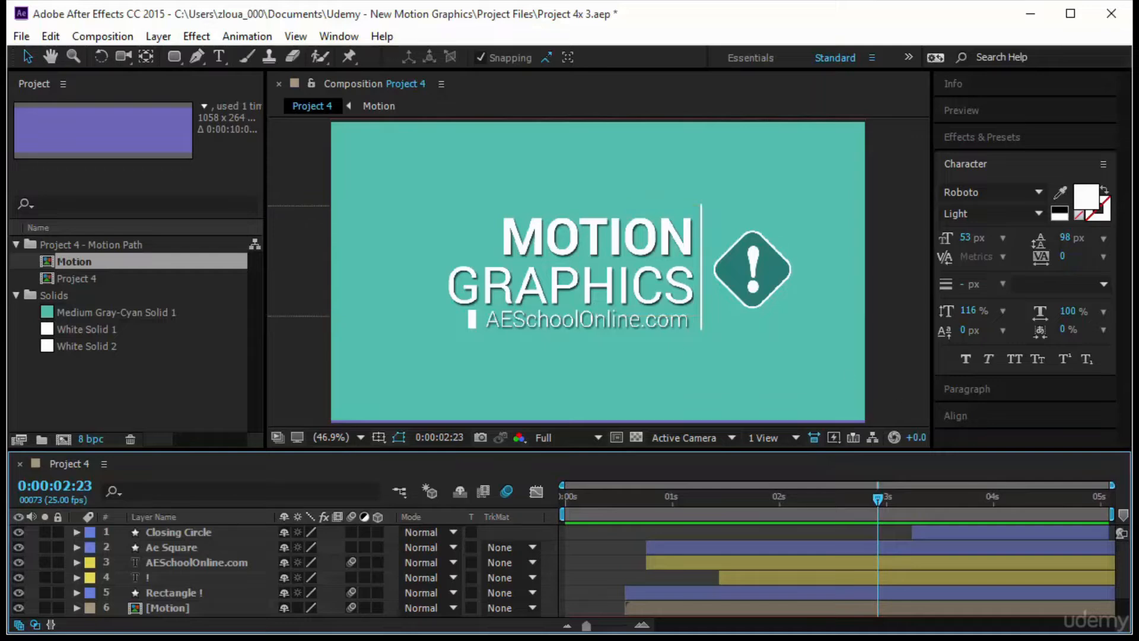
- Collapse the Project 4 - Motion Path and Solids folders in the project
left_click(59, 248)
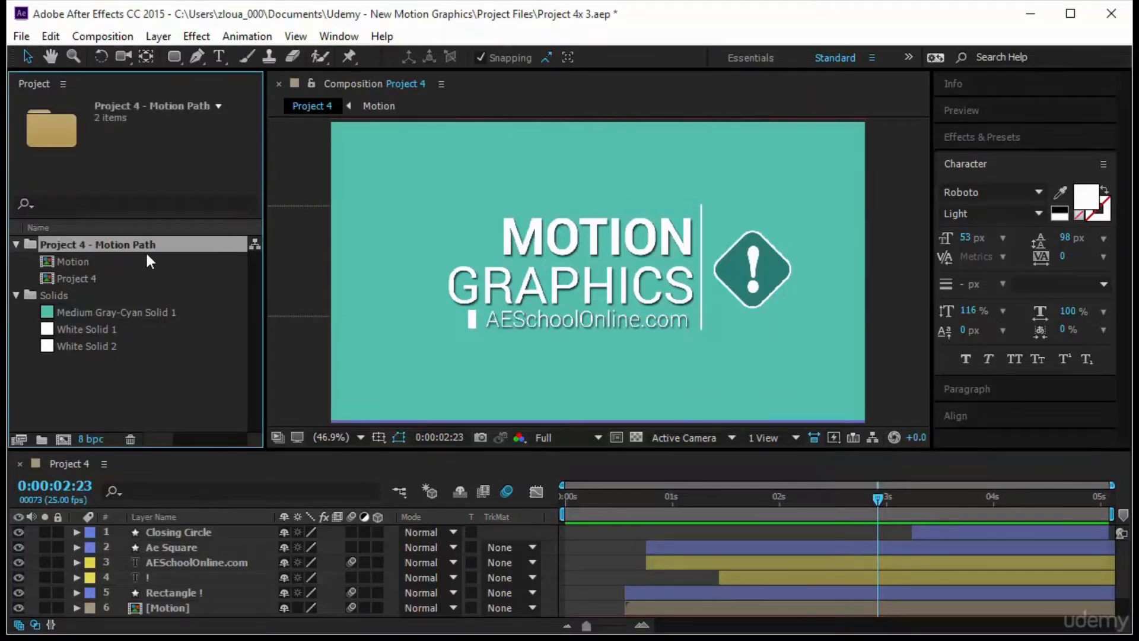
left_click(16, 244)
left_click(115, 377)
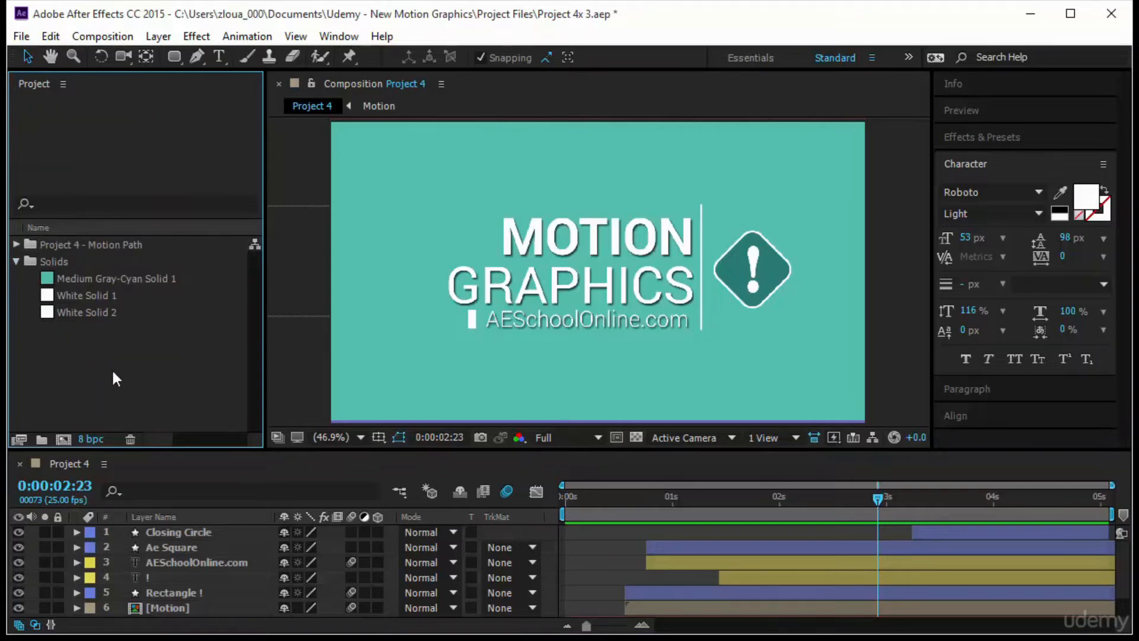
left_click(17, 261)
- Create a 5-second composition named Motion in Course at HDV/HDTV 720 25 with background color 7165BA
left_click(63, 439)
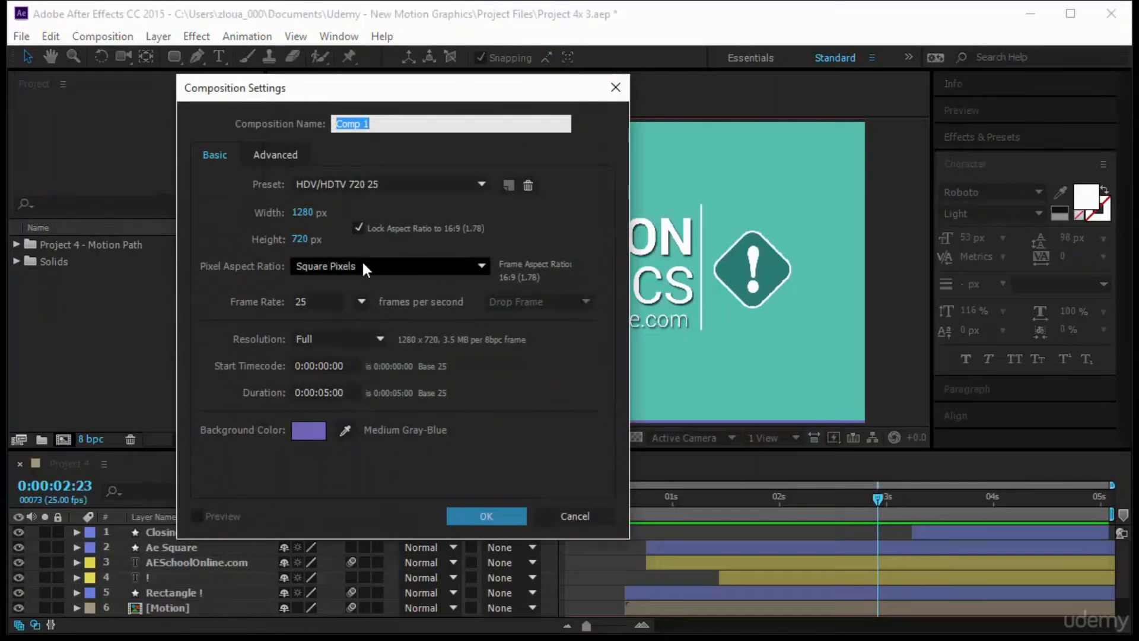
type("M")
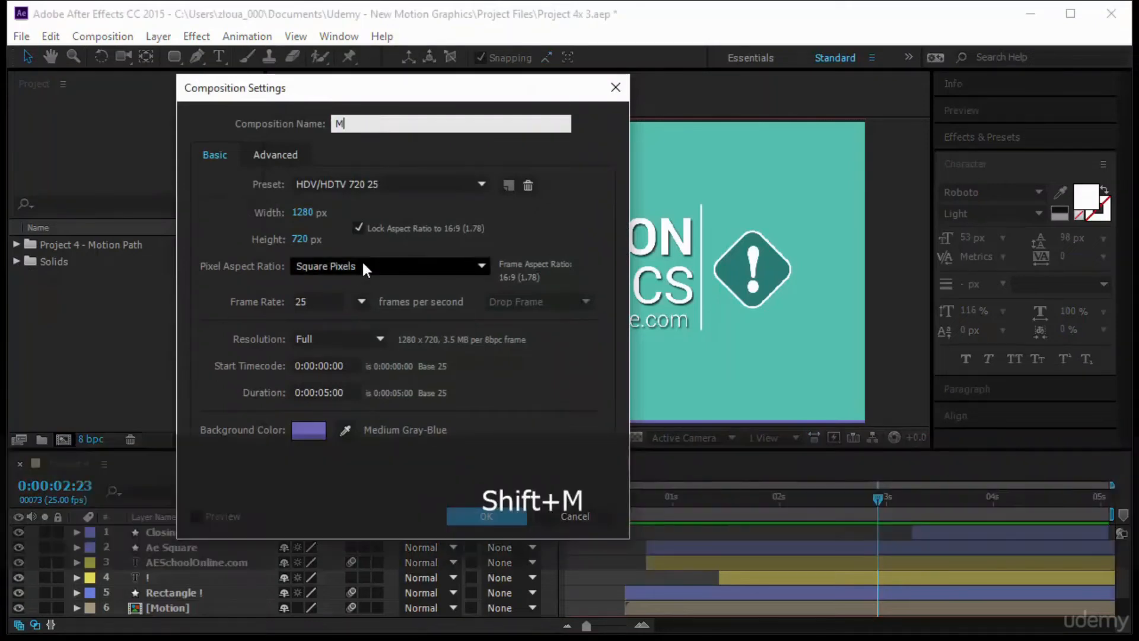
type("otion in C")
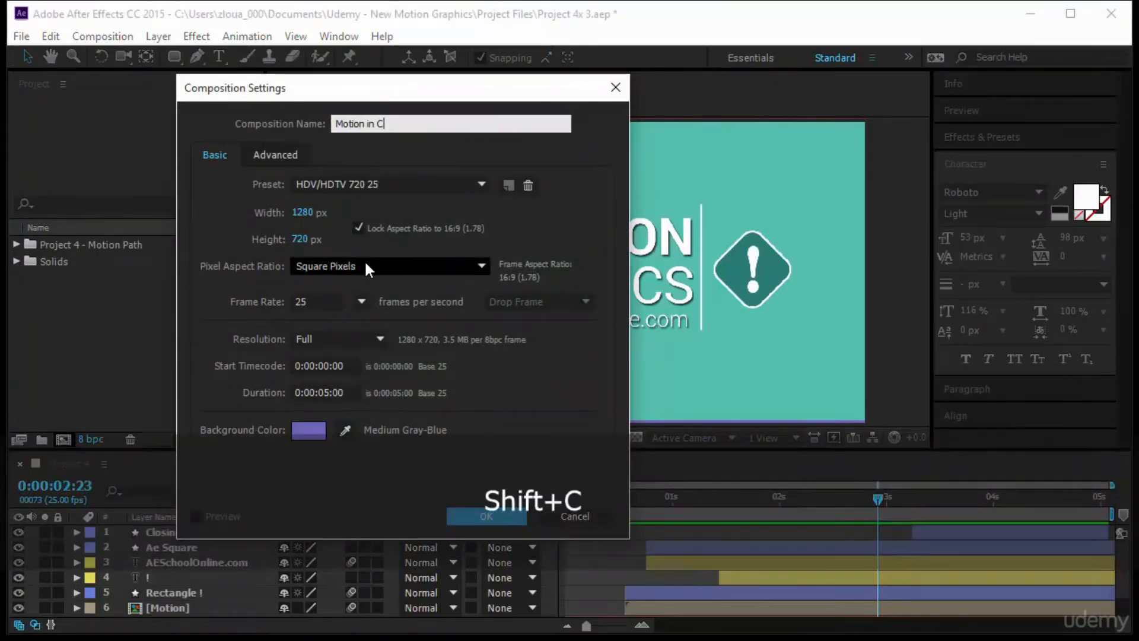
type("ourse")
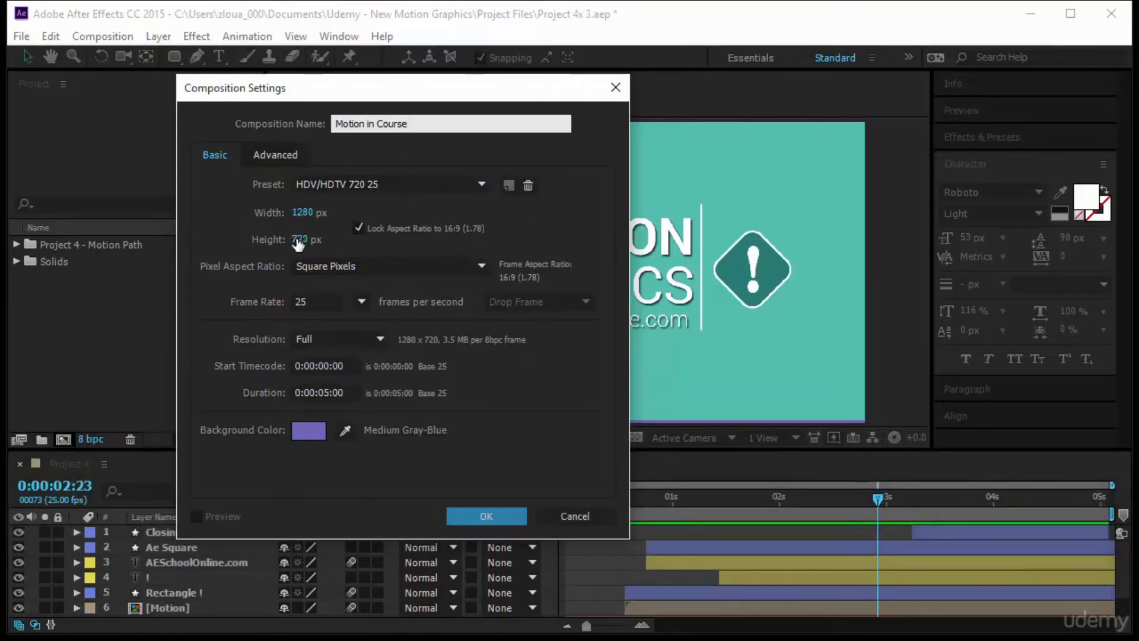
left_click(310, 431)
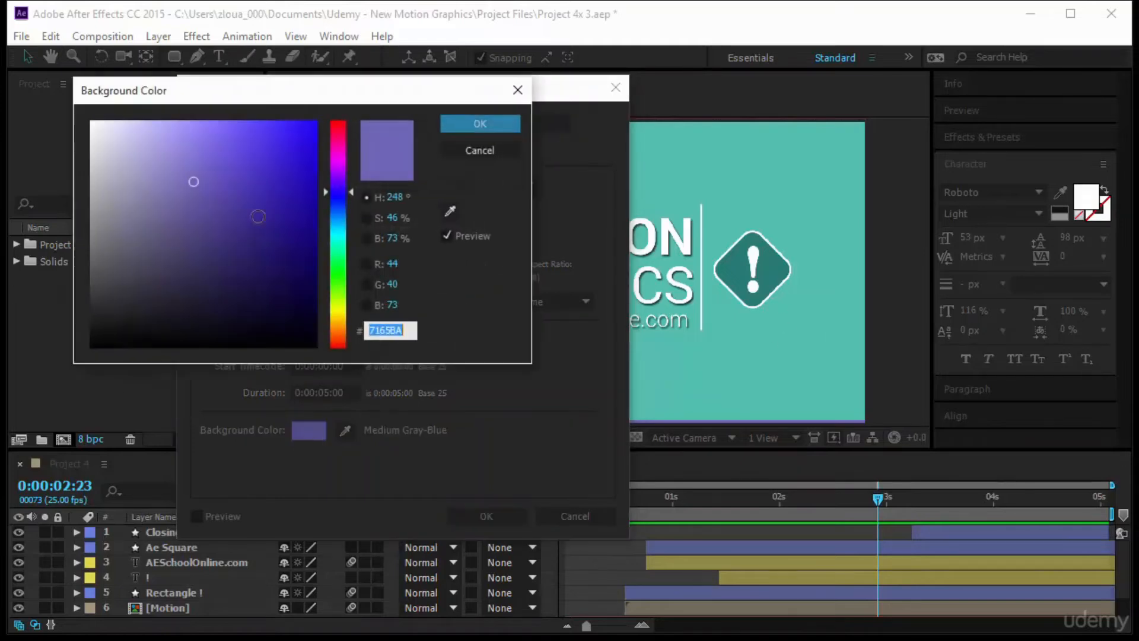
left_click(460, 127)
left_click(508, 515)
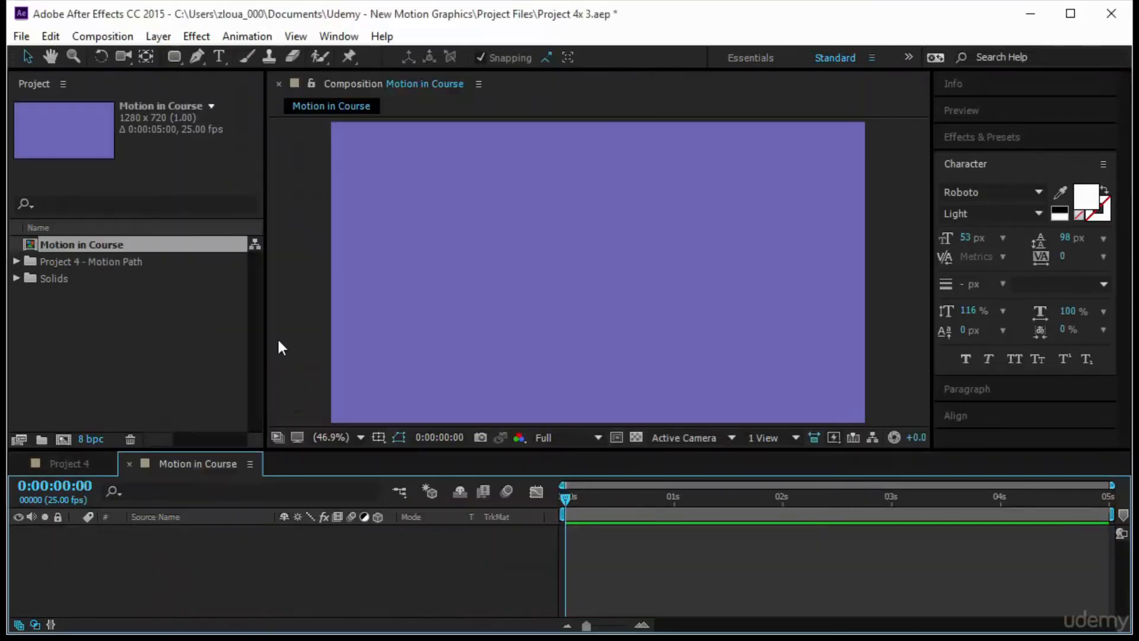
- Add a text layer reading motion in the upper middle of the frame and place a duplicate directly below it
left_click(218, 57)
left_click(537, 232)
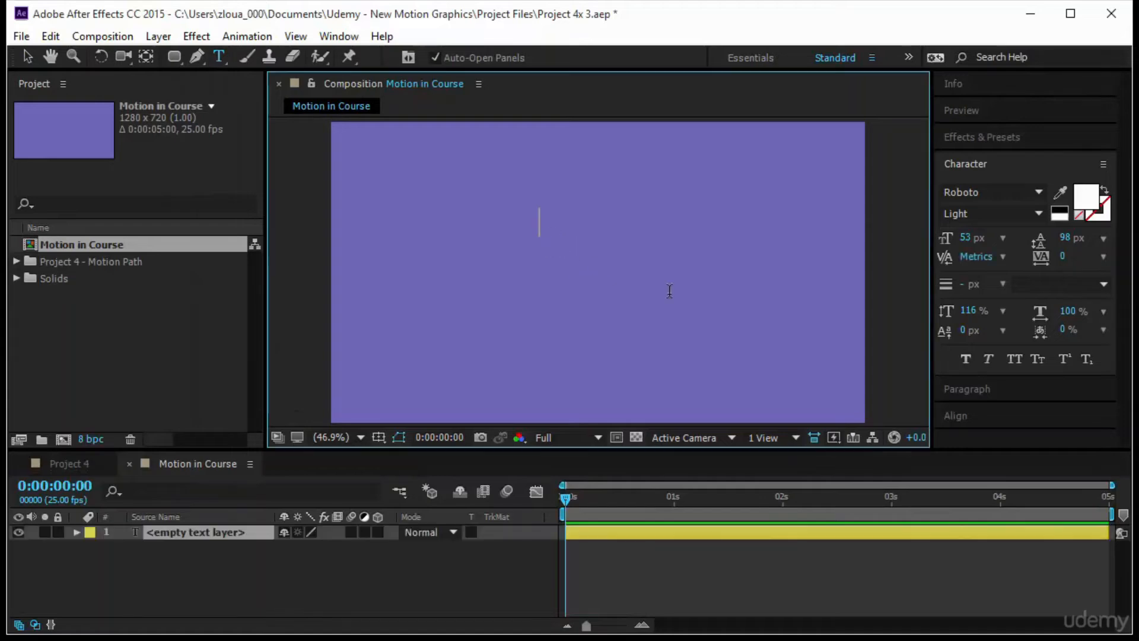
type("motion")
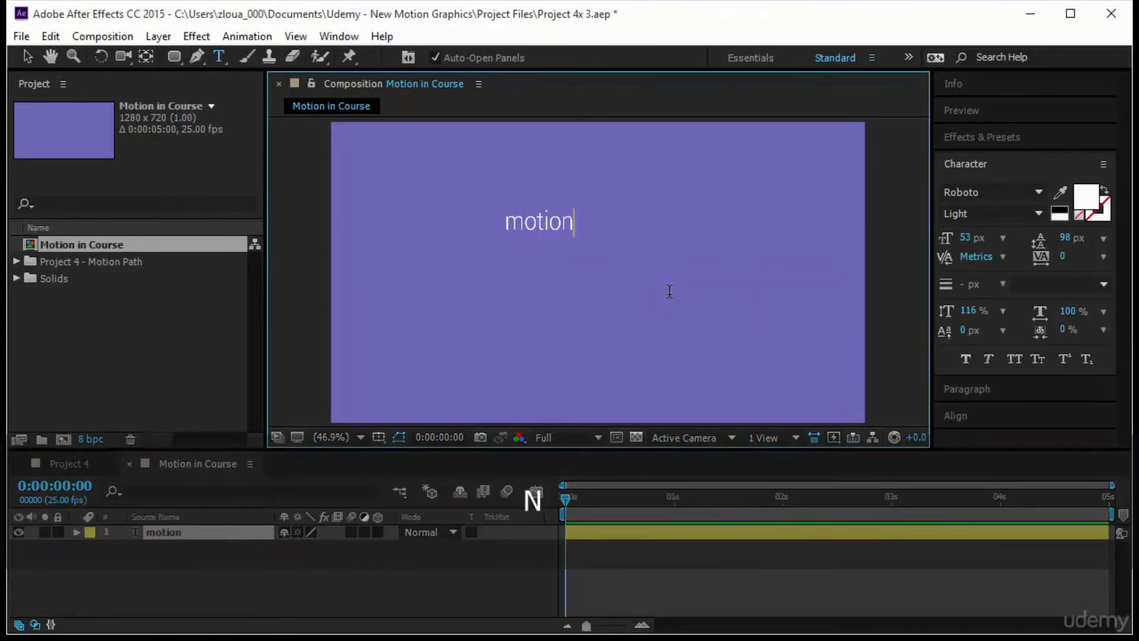
left_click(25, 57)
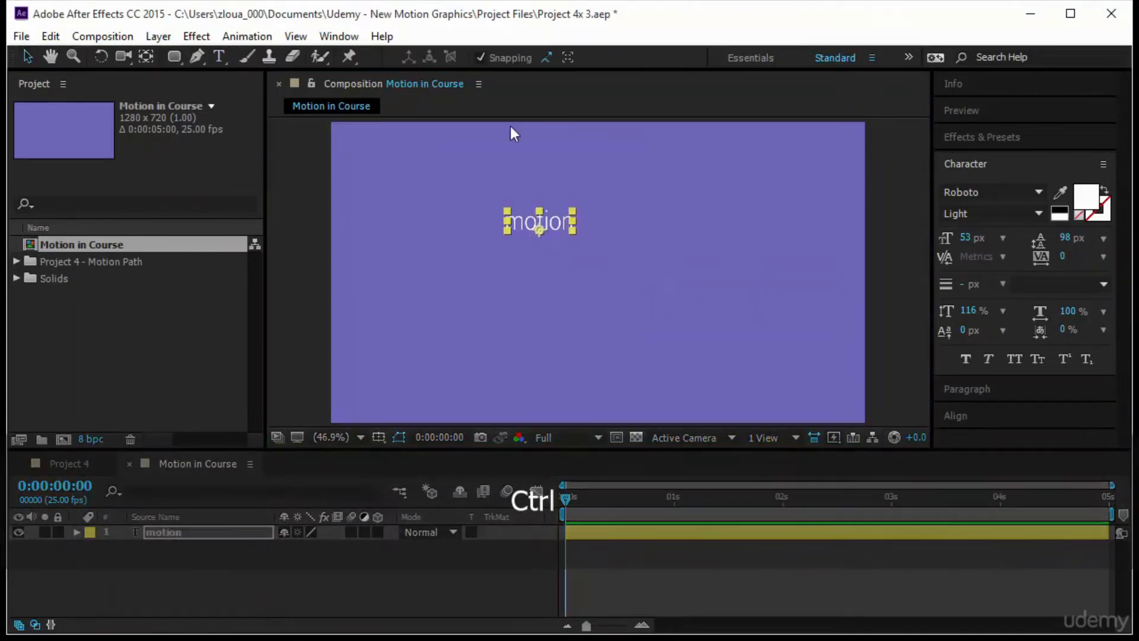
key("ctrl+d")
left_click_drag(549, 220, 549, 262)
- Set both text layers to 123 px All Caps and move them together to the middle of the frame
left_click(551, 222)
left_click(551, 265, "shift")
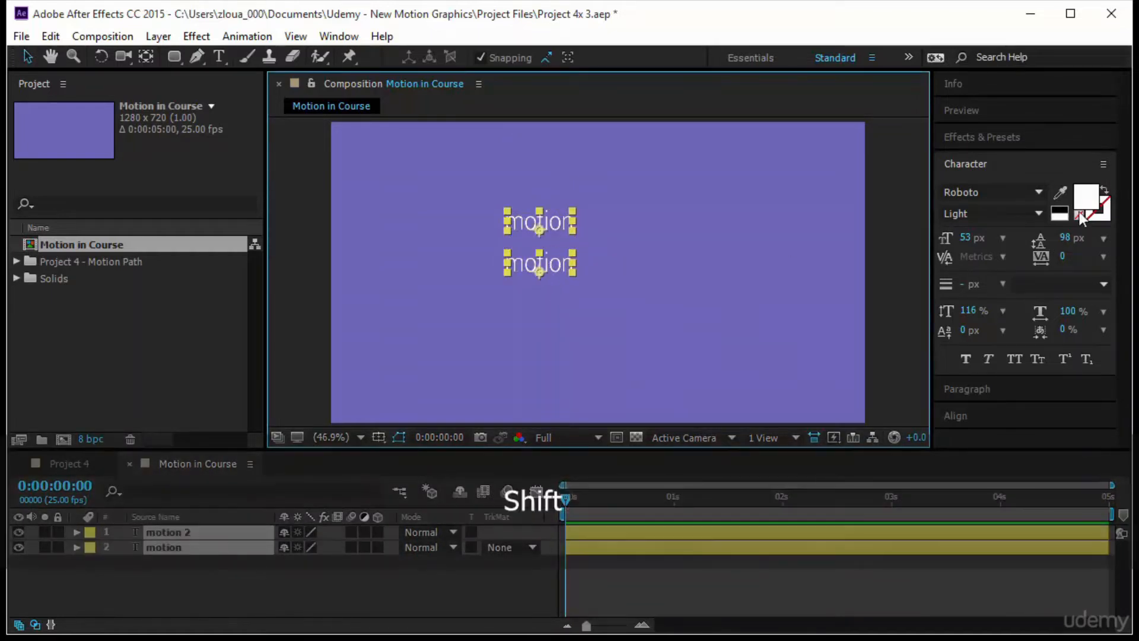
left_click_drag(964, 237, 1027, 238)
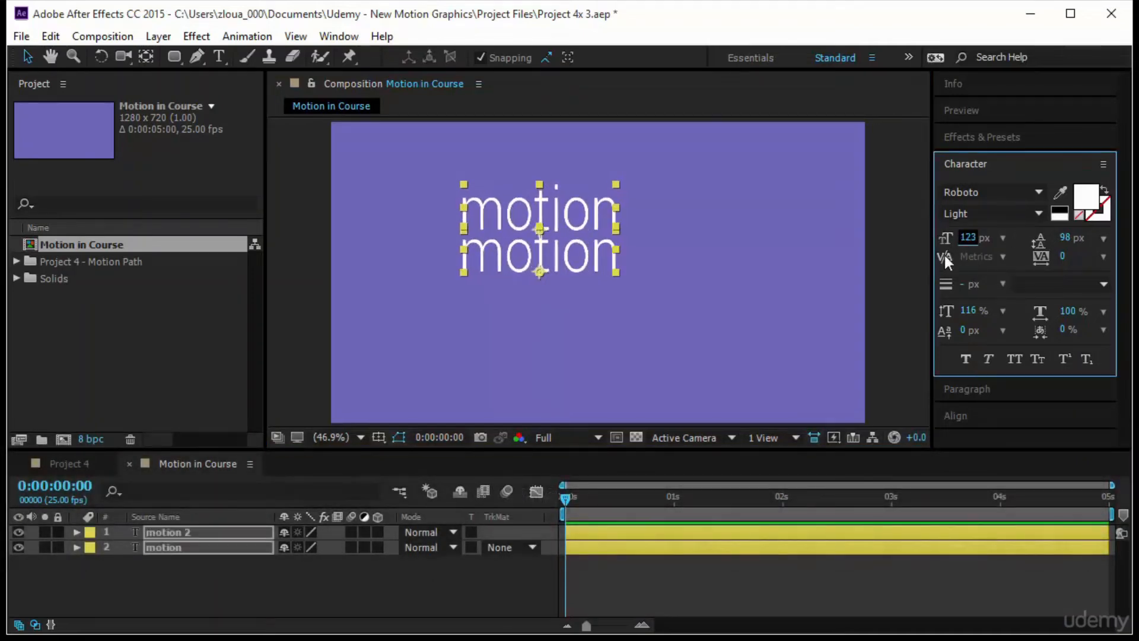
left_click(1018, 362)
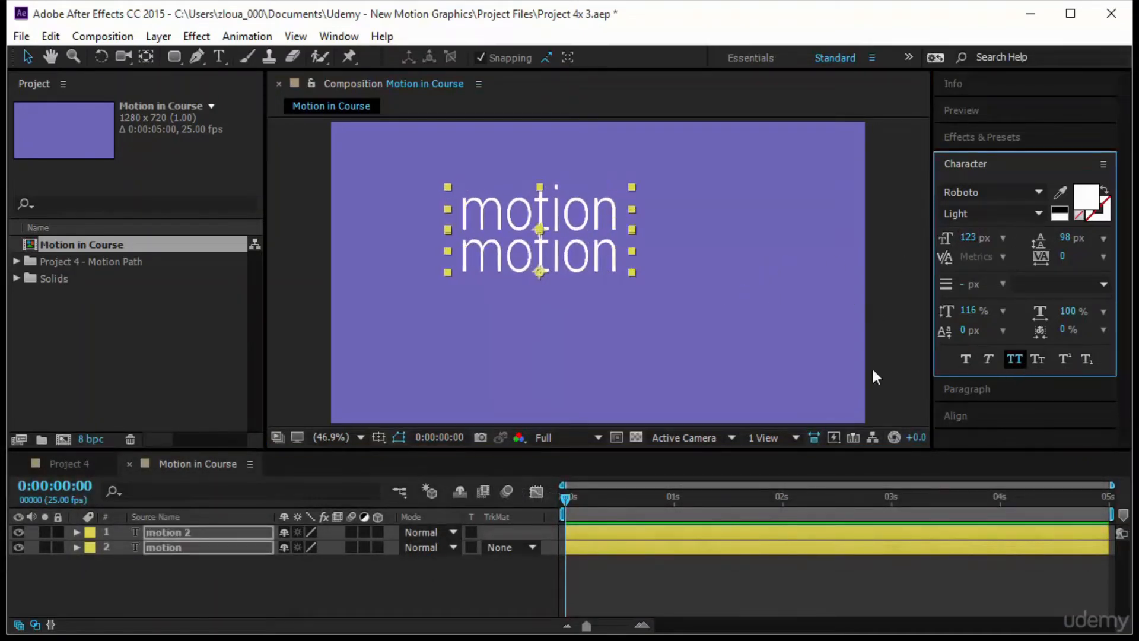
left_click_drag(607, 242, 665, 256)
left_click(738, 279)
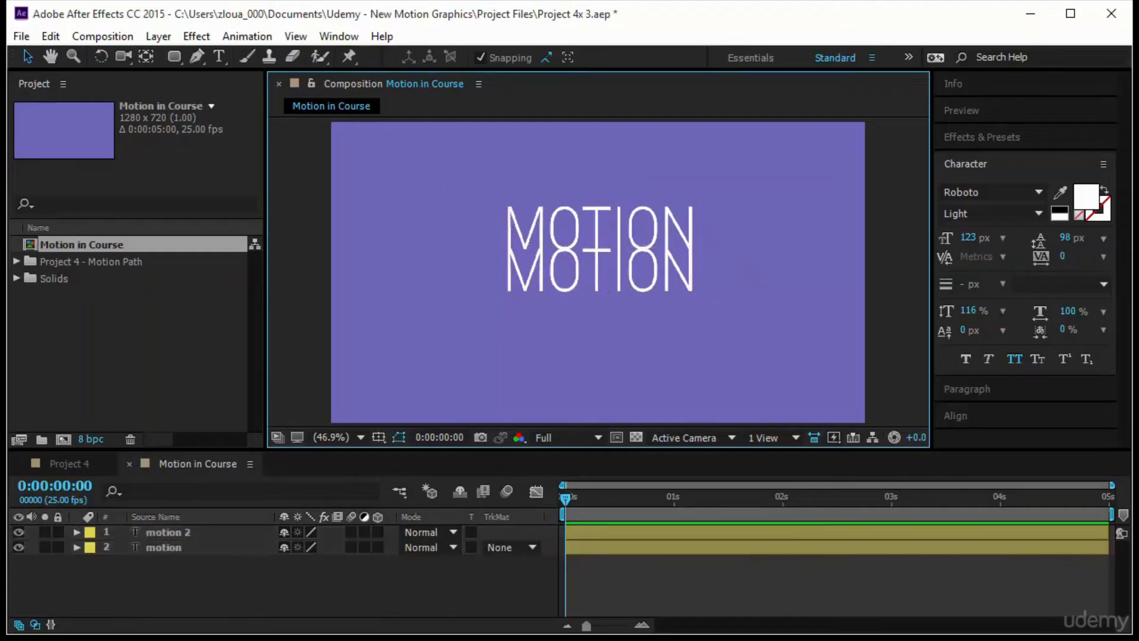
- Set the upper MOTION line's font style to Roboto Bold
left_click(549, 212)
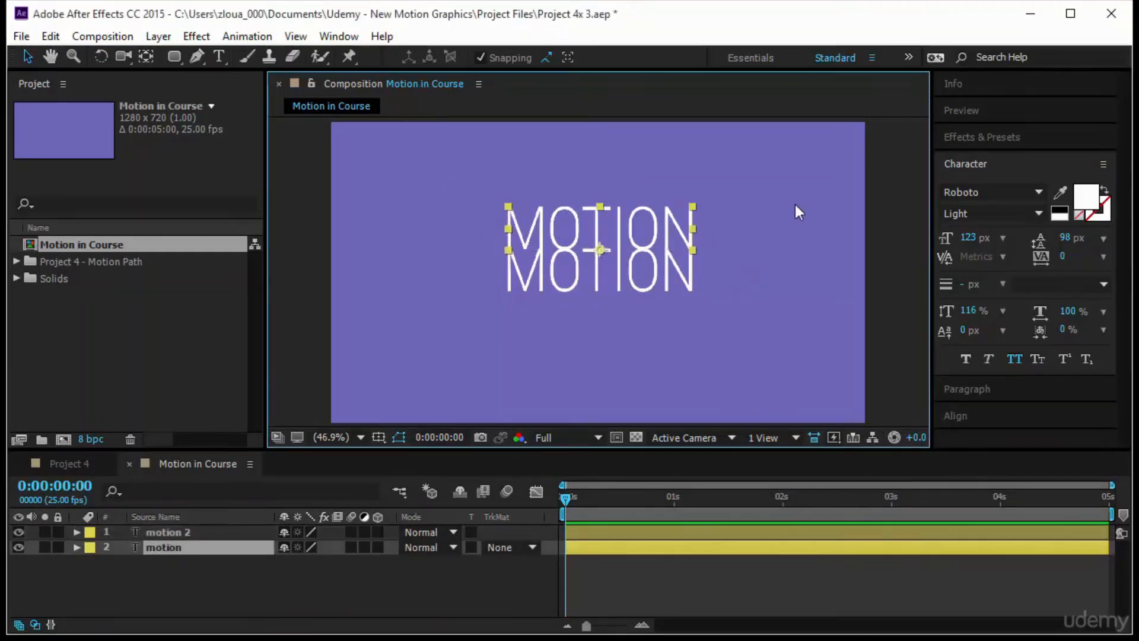
left_click(1038, 193)
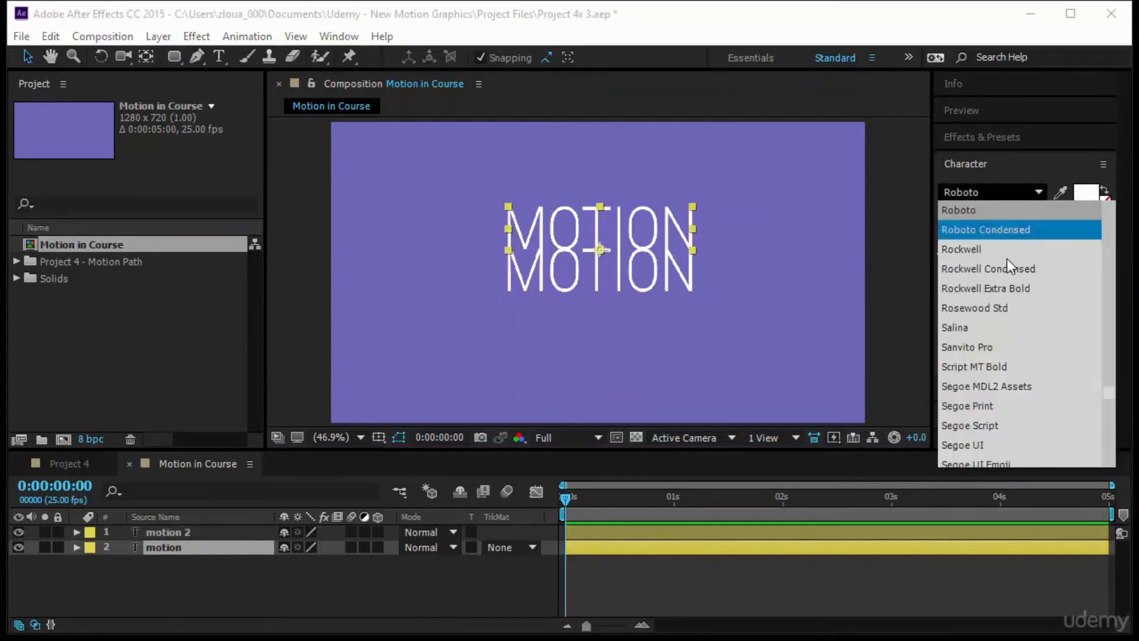
left_click(1004, 212)
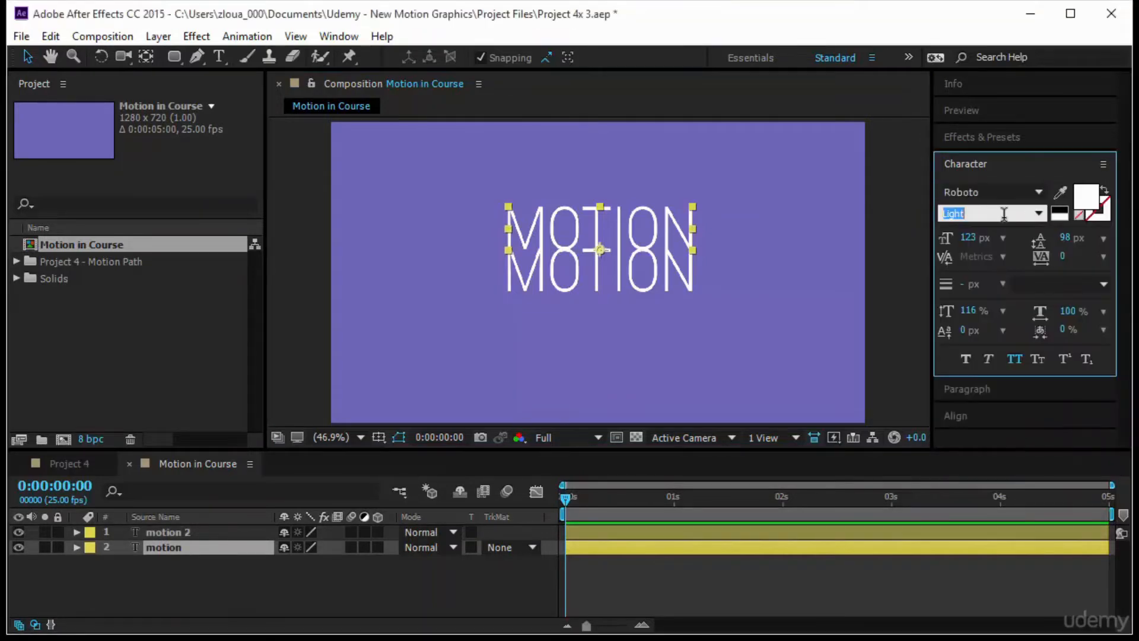
left_click(1039, 213)
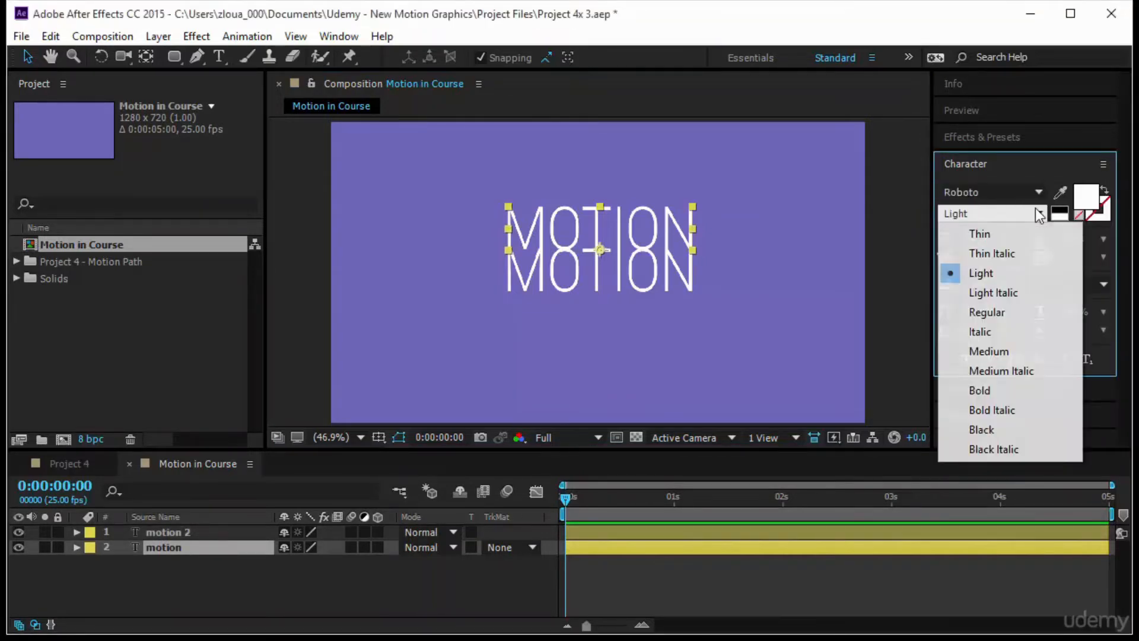
left_click(1000, 386)
- Move the lower MOTION line down clear of the upper one and replace its text with graphics in Regular style
left_click(633, 309)
left_click_drag(625, 272, 625, 284)
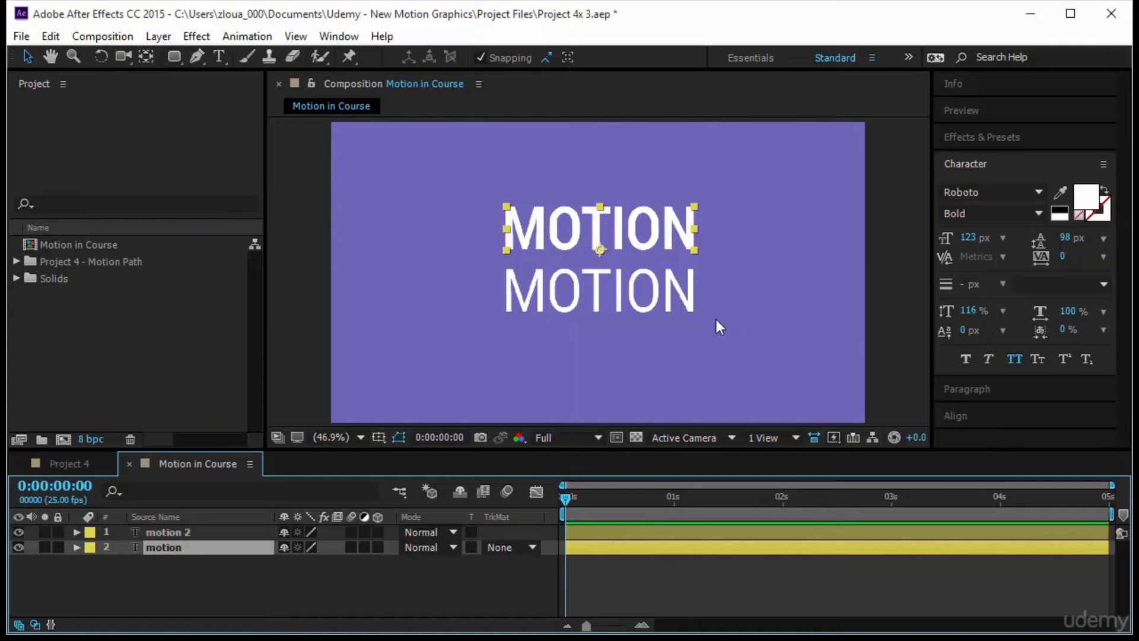
left_click(625, 294)
double_click(626, 293)
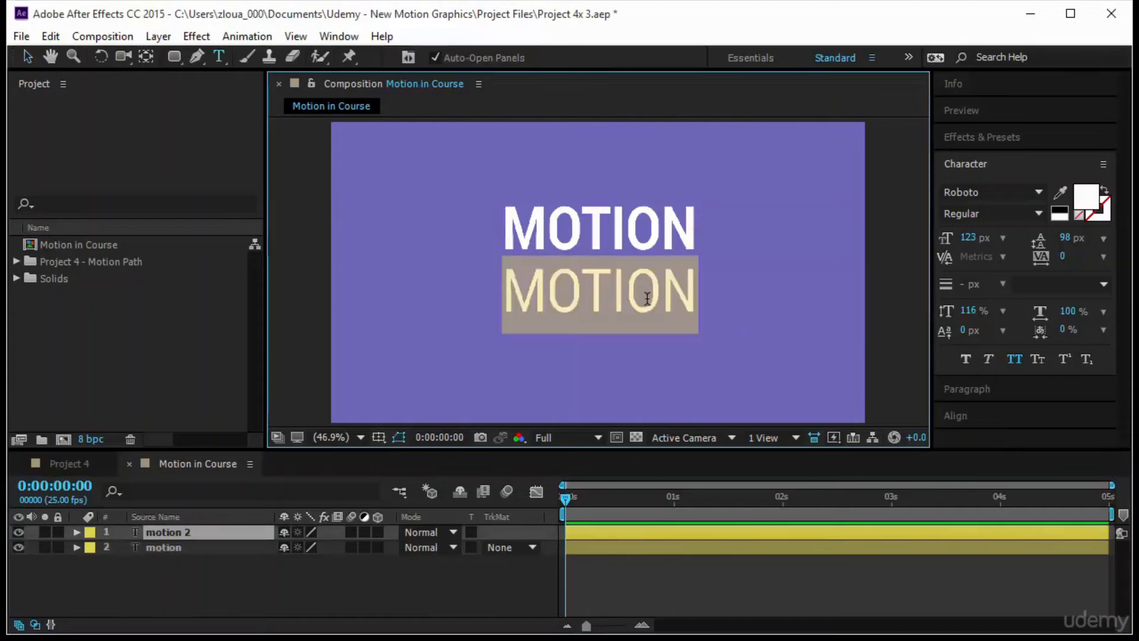
type("ge")
key("BackSpace")
type("ra")
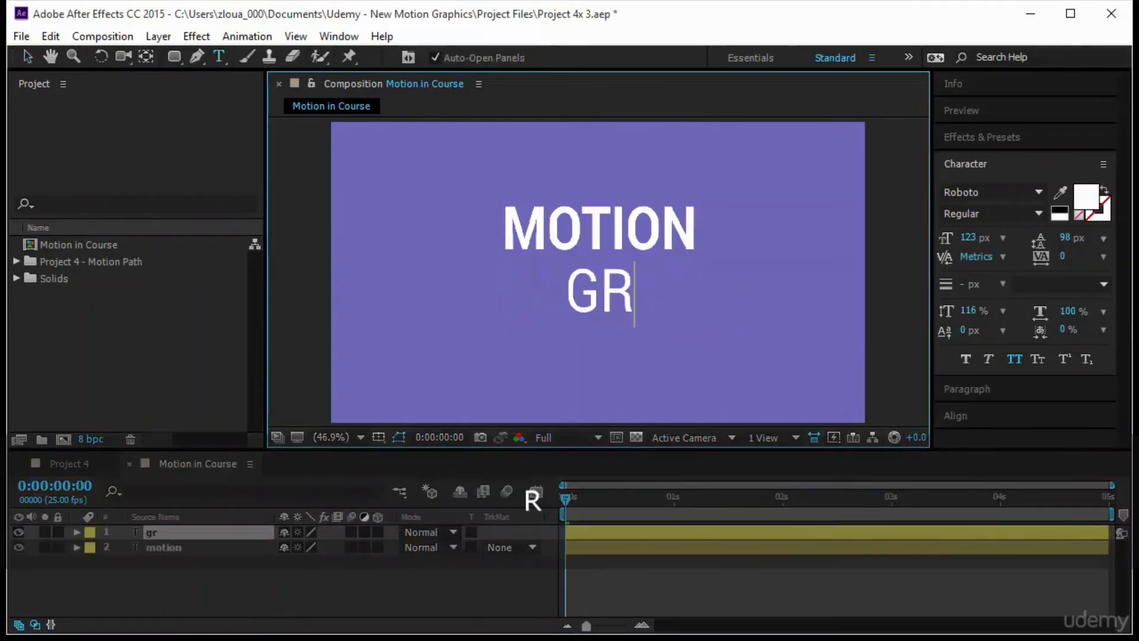
type("phics")
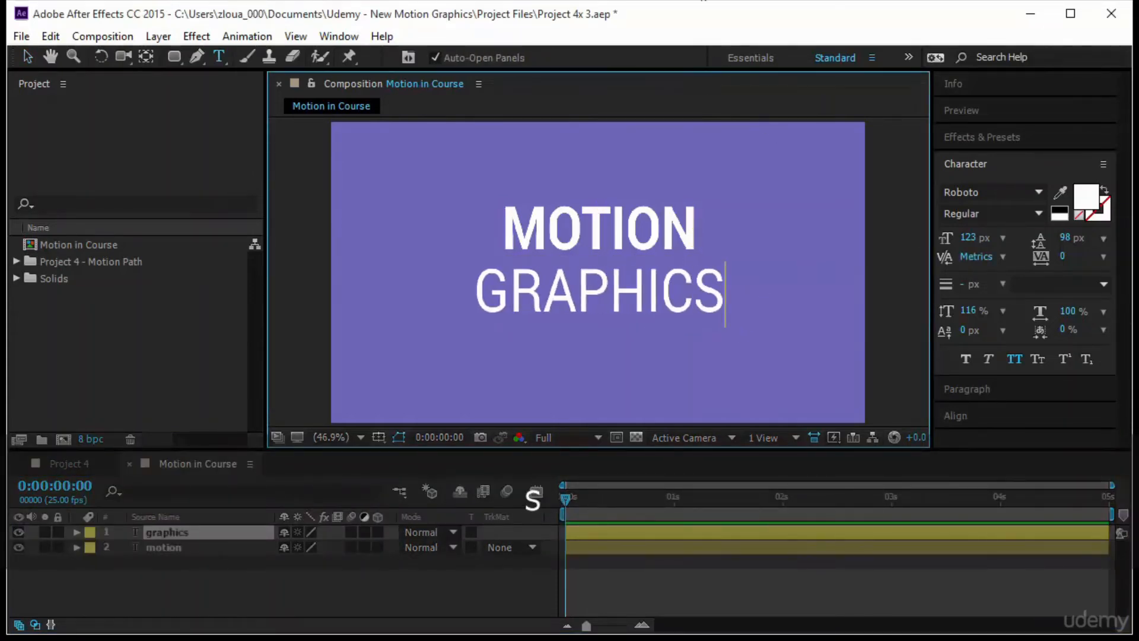
left_click(27, 57)
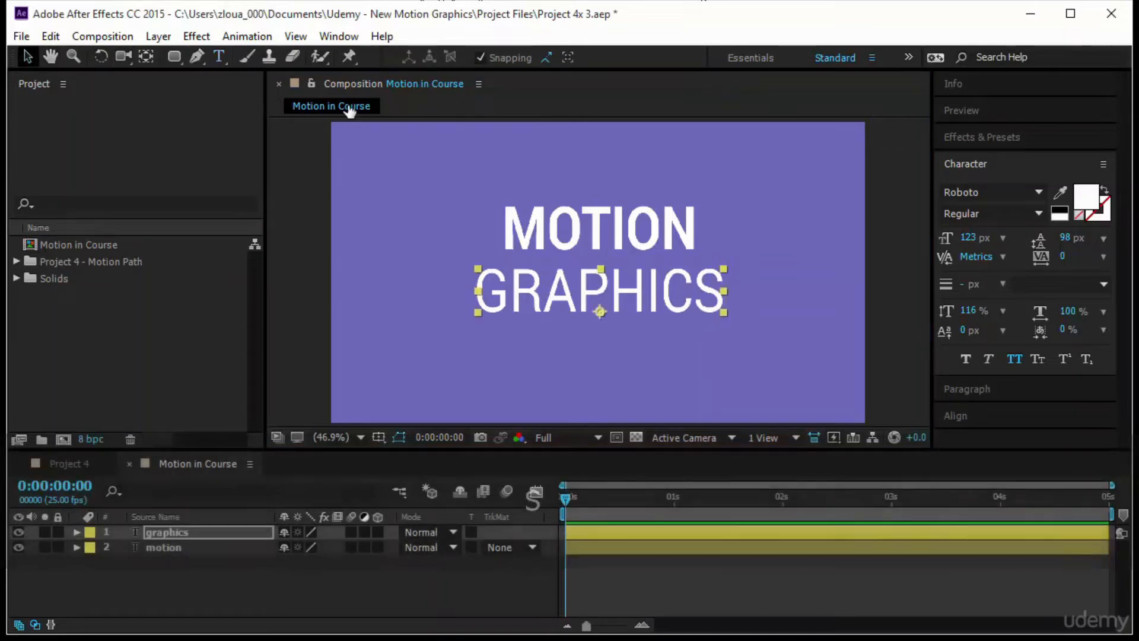
- Align the right edges of MOTION and GRAPHICS to the selection and move MOTION down closer to GRAPHICS
left_click(617, 245)
left_click(638, 286, "shift")
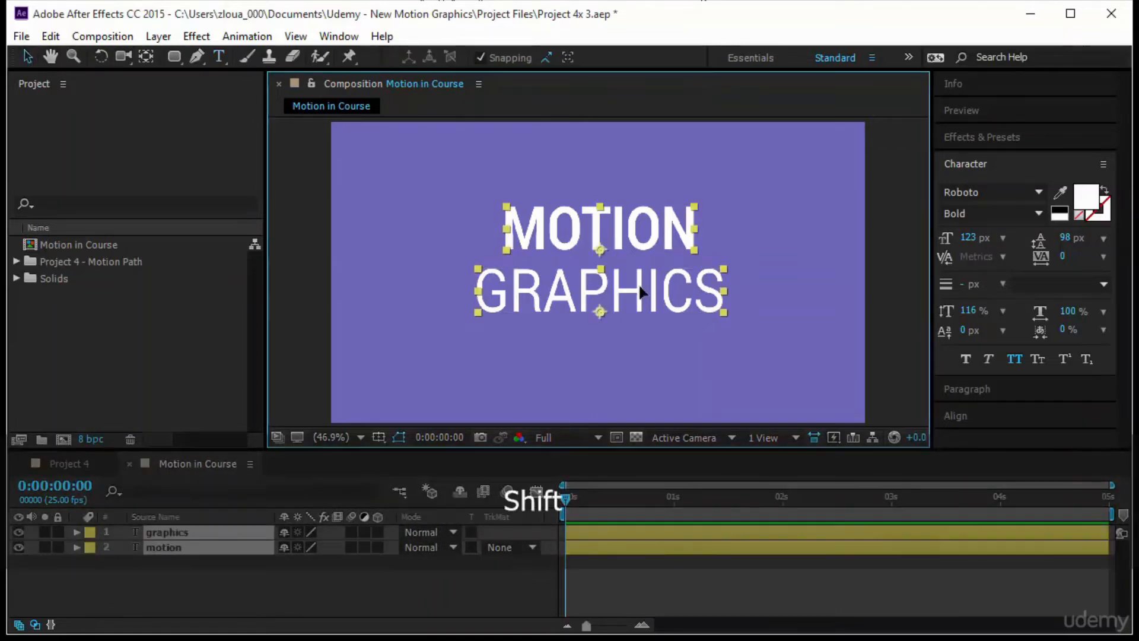
left_click(985, 415)
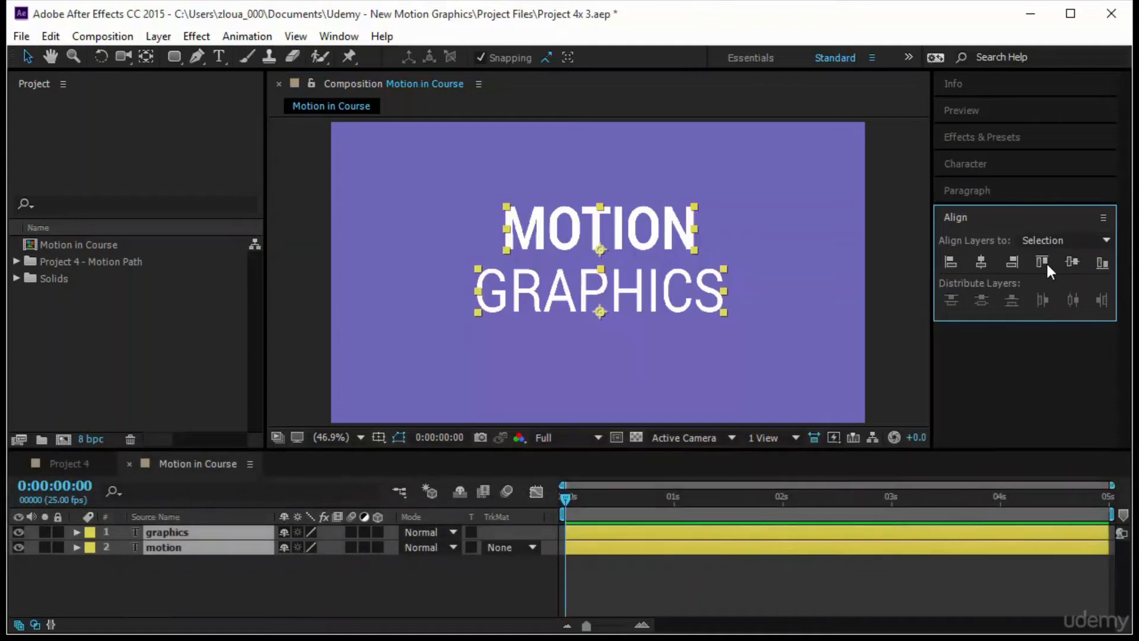
left_click(1012, 263)
left_click(728, 327)
left_click_drag(685, 241, 684, 248)
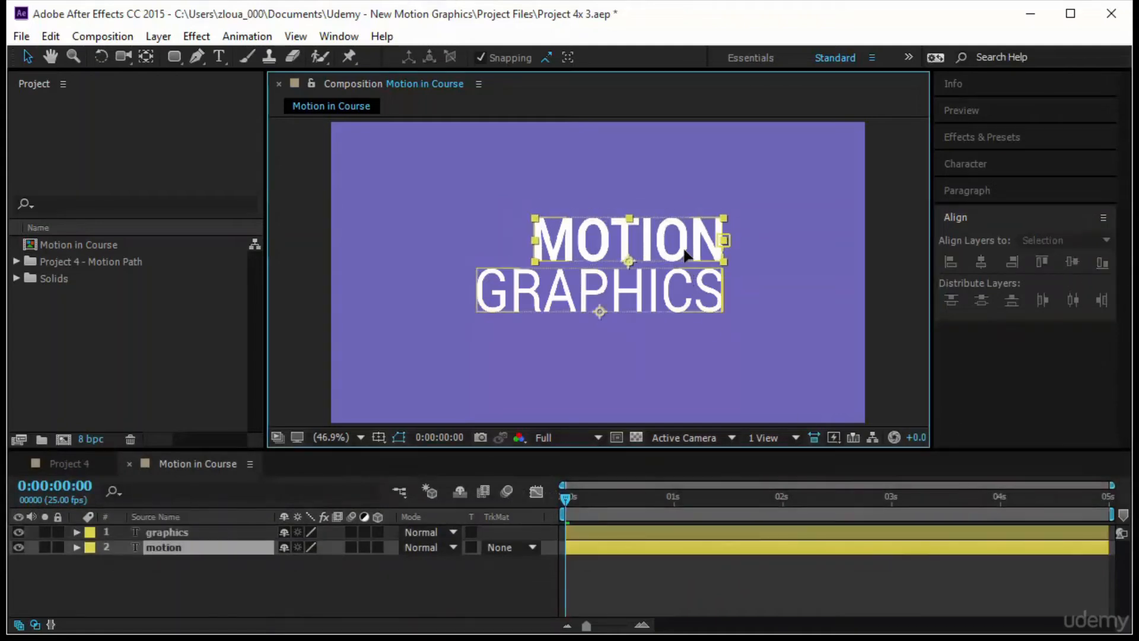
- Duplicate the GRAPHICS text layer and place the copy directly below the original
left_click(700, 291)
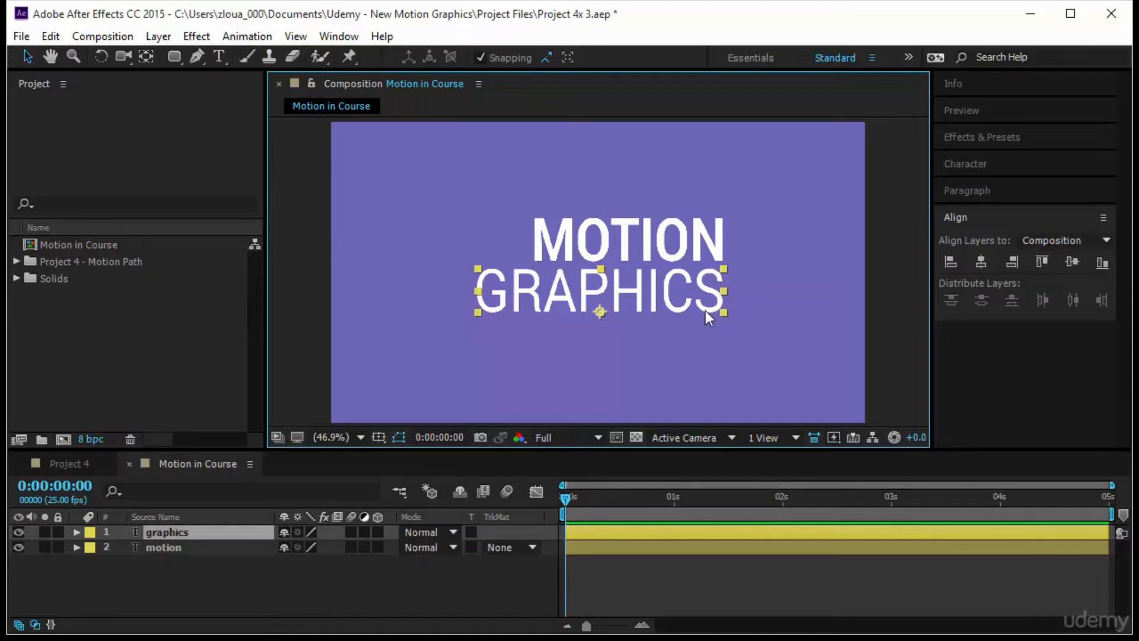
left_click(647, 307)
left_click(645, 300)
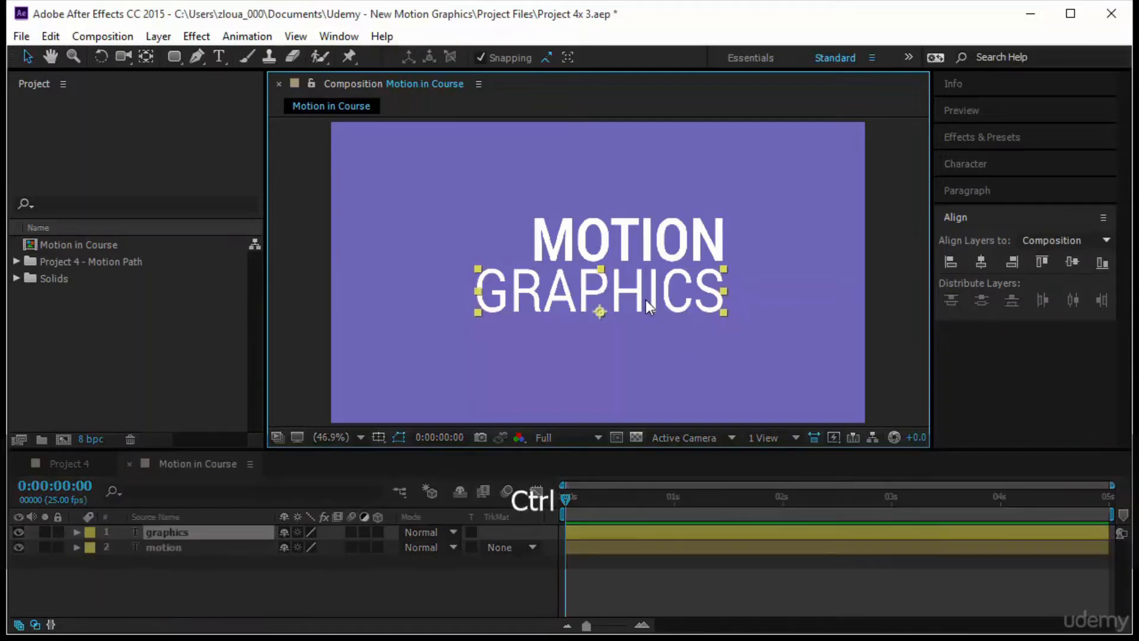
key("ctrl+d")
left_click_drag(647, 300, 649, 348)
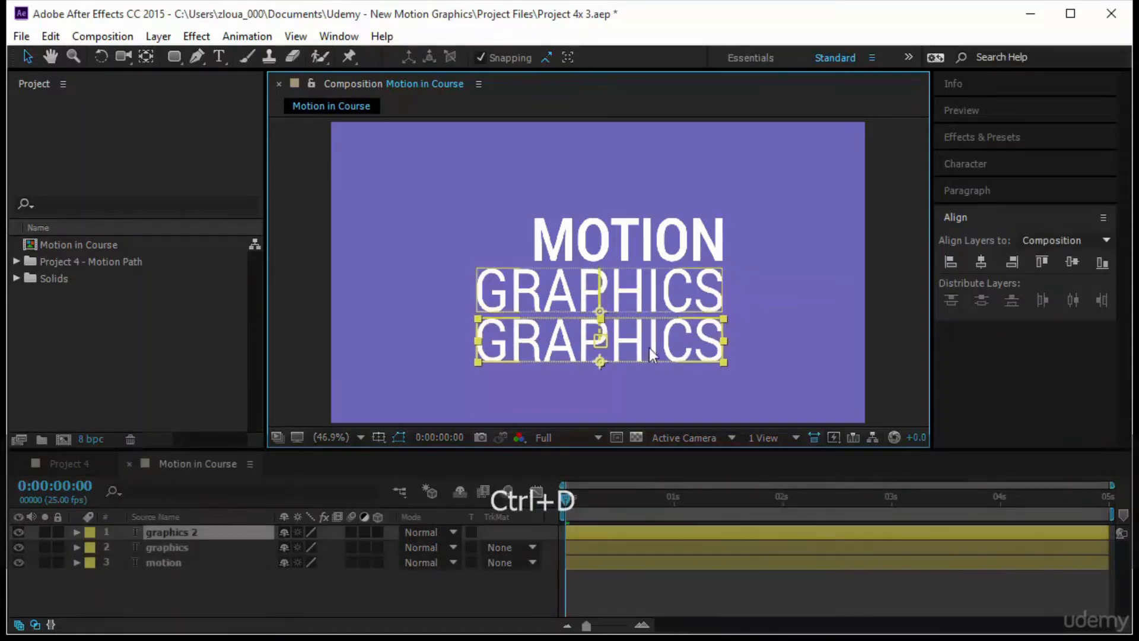
- Set the lower GRAPHICS copy to 52 px Light and place it flush with the right edge of the line above
left_click(1007, 165)
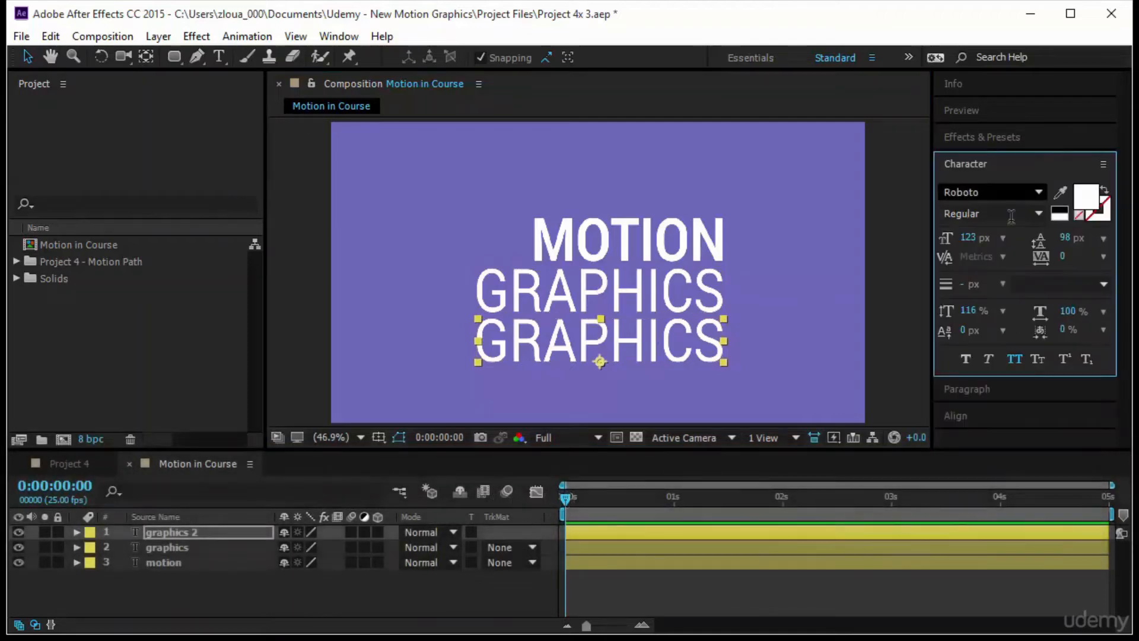
left_click(969, 238)
type("52")
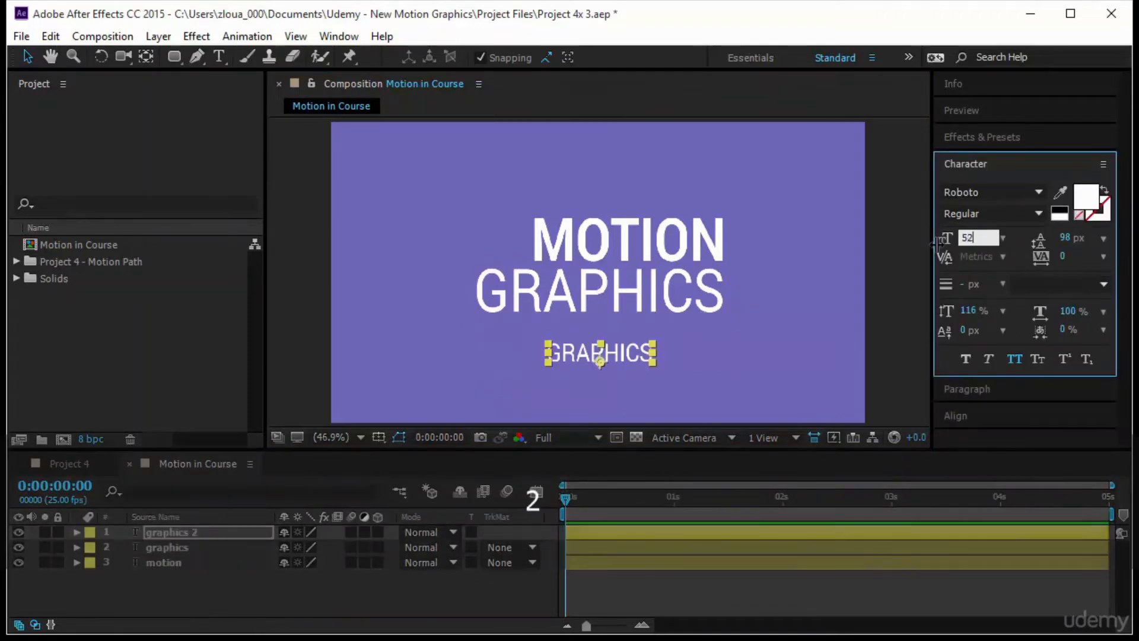
left_click(1036, 213)
left_click(1020, 273)
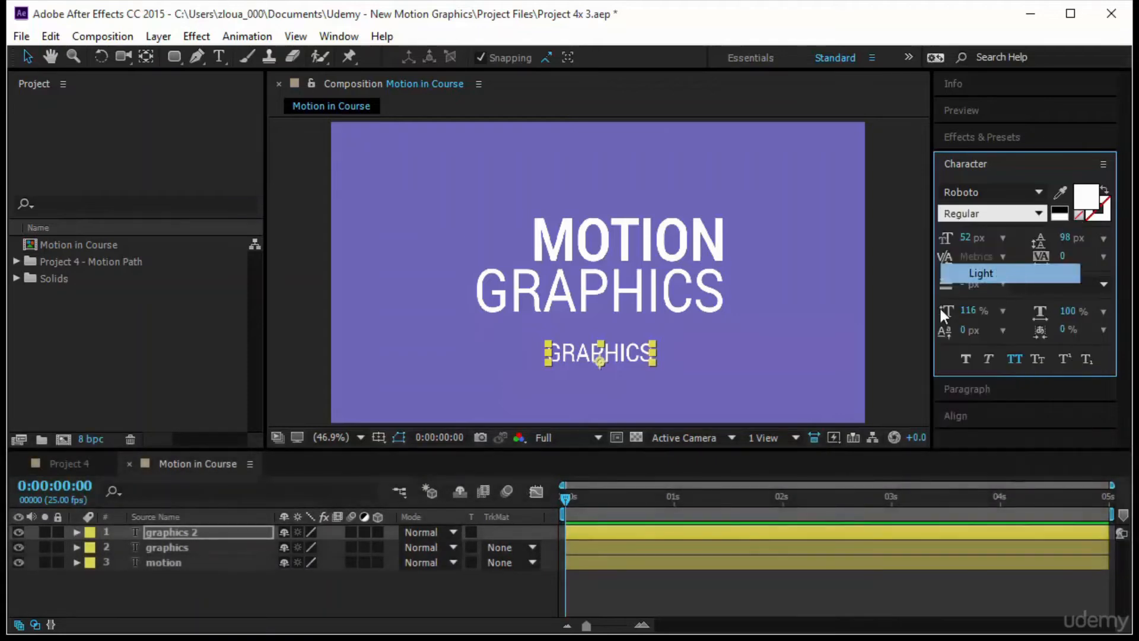
left_click_drag(628, 355, 699, 343)
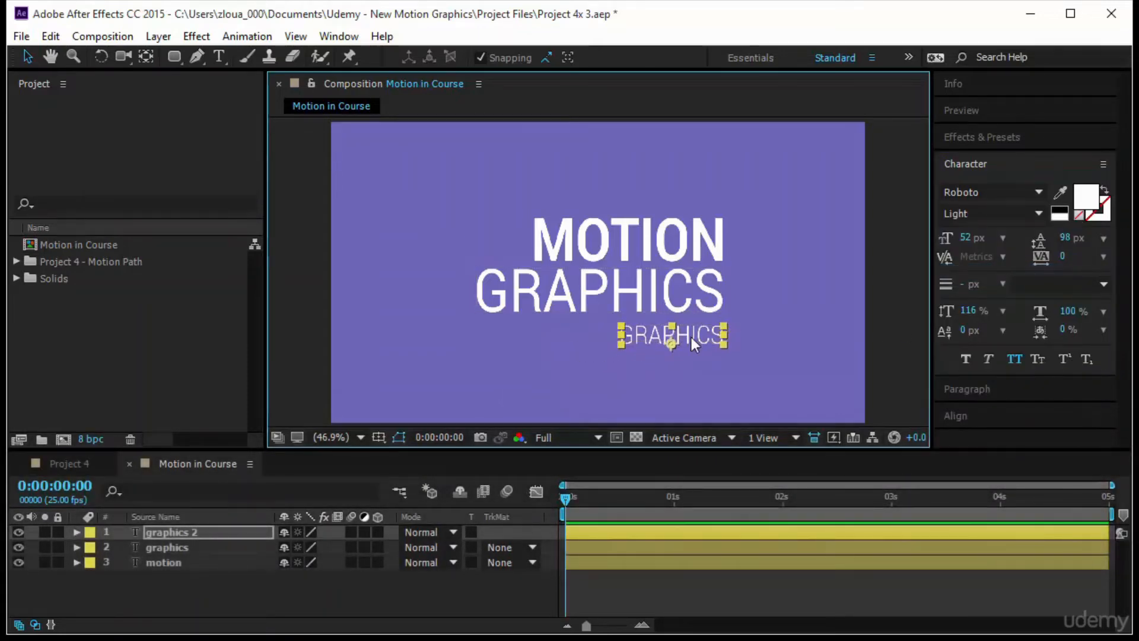
- Replace the small bottom line's text with AESchoolOnline.com and turn off All Caps for it
double_click(691, 337)
type("AE")
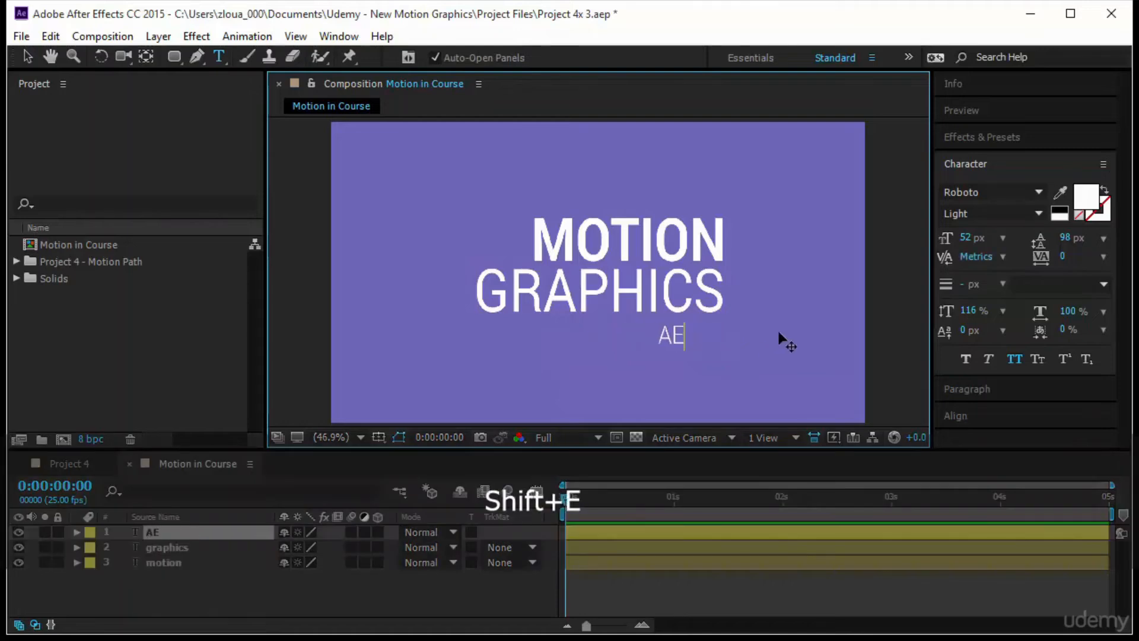
type("School")
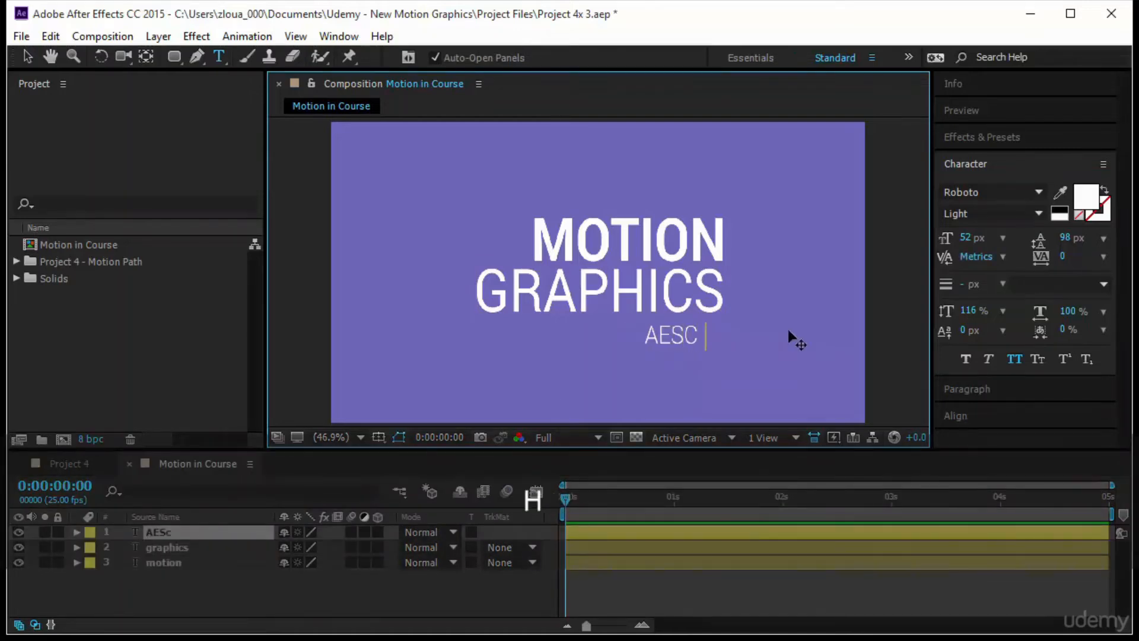
type("Online")
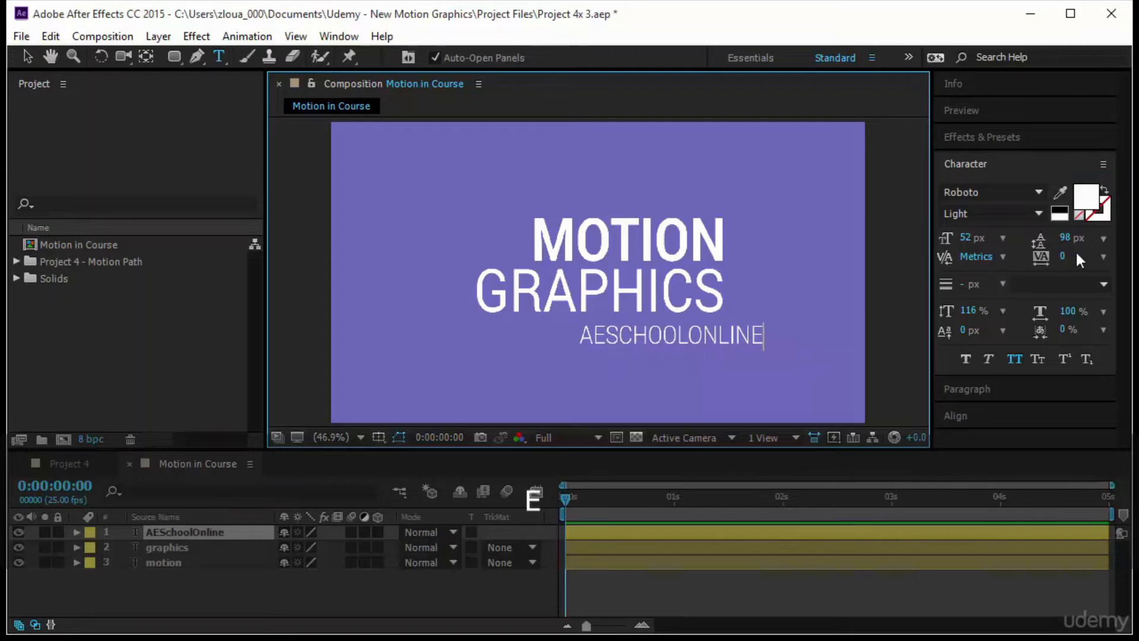
key("BackSpace")
type("e.com")
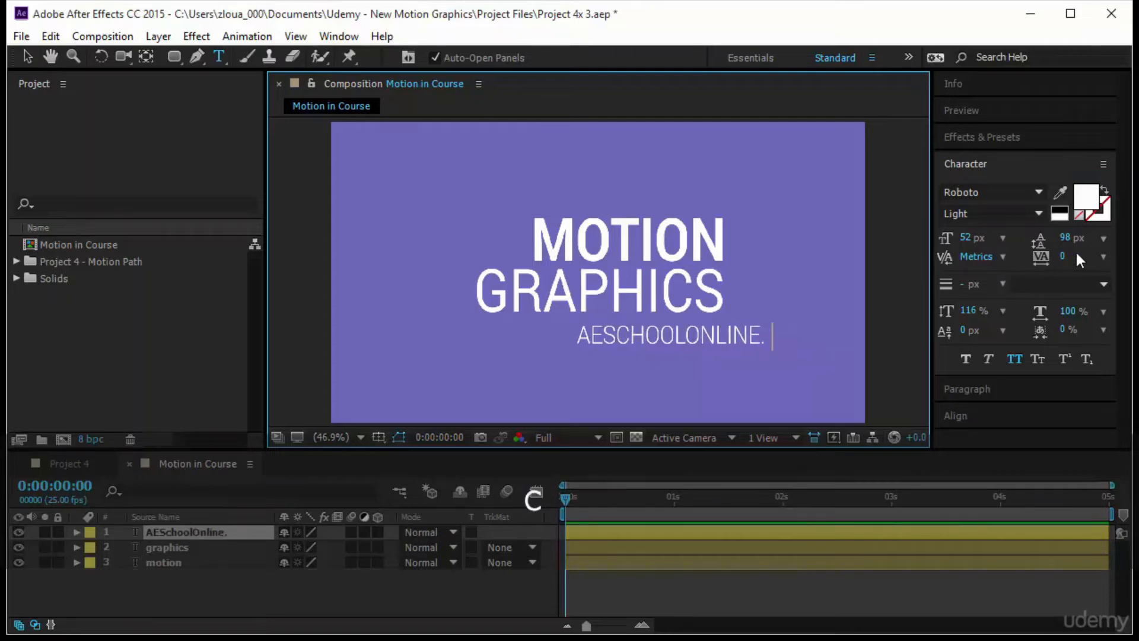
left_click(27, 56)
left_click(1014, 360)
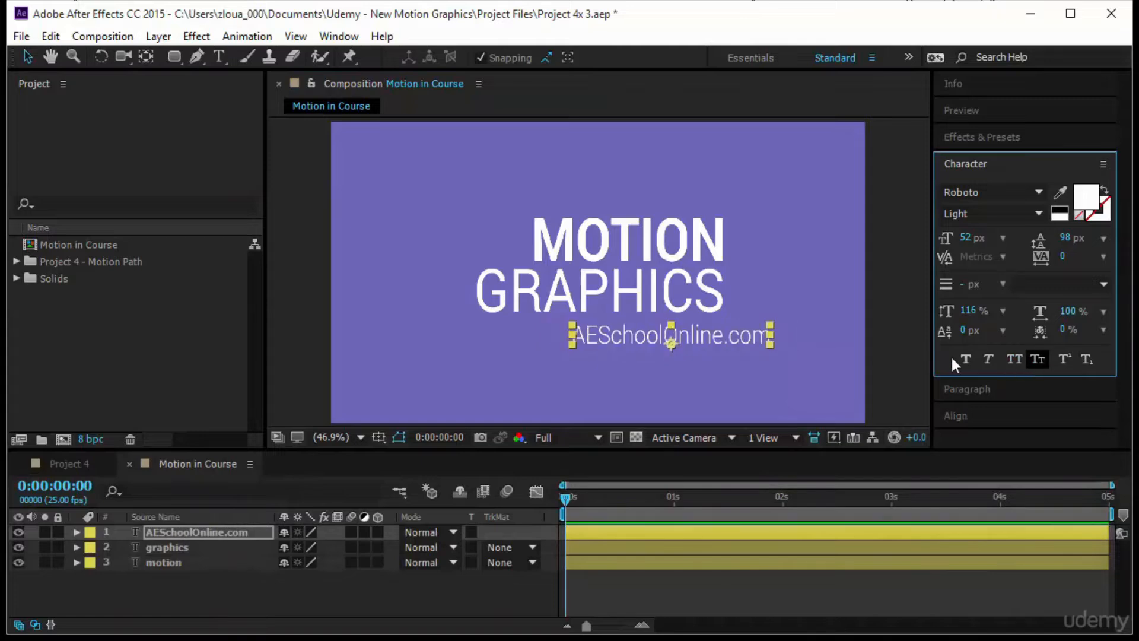
- Place AESchoolOnline.com flush with the right edge of GRAPHICS and bring up the alignment options for all three text layers
left_click(668, 337)
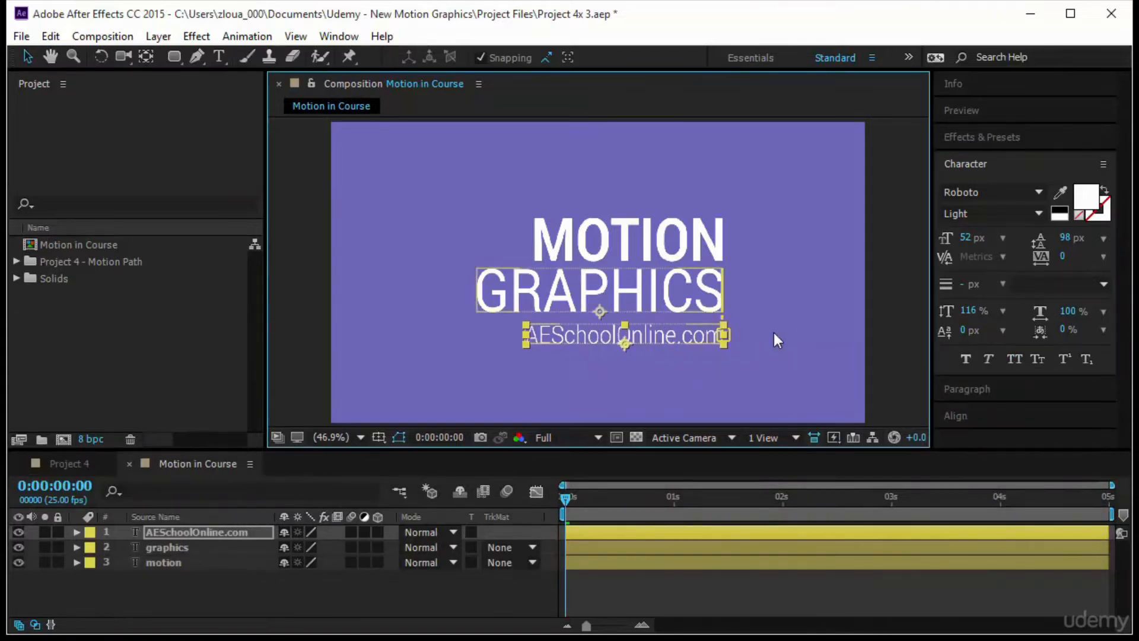
left_click(702, 237)
left_click(756, 259)
key("ctrl+a")
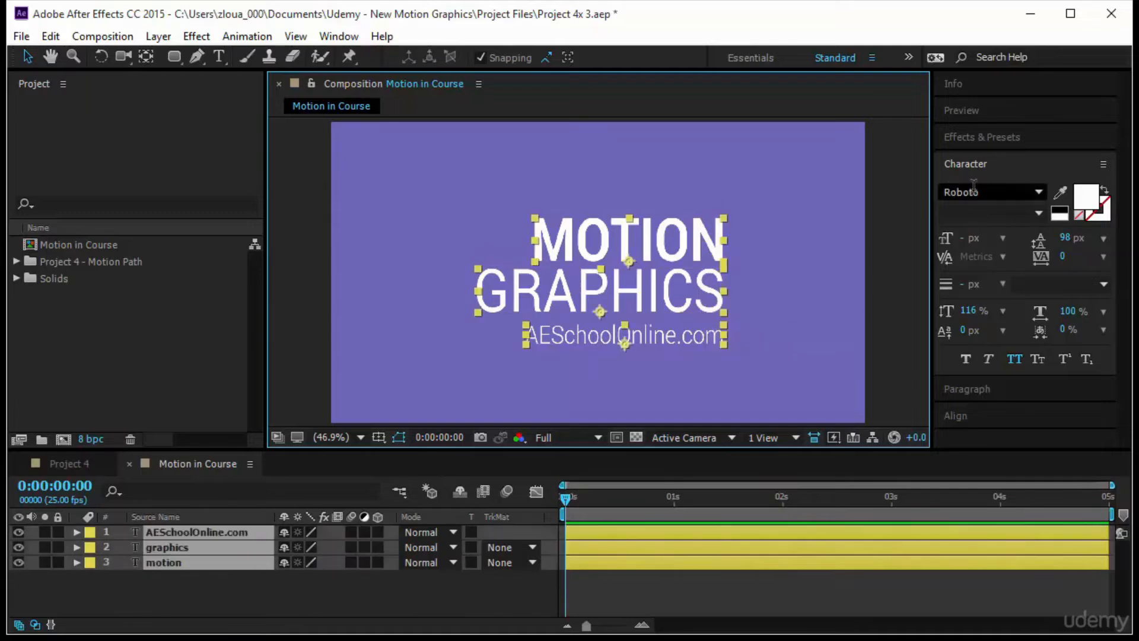
left_click(959, 418)
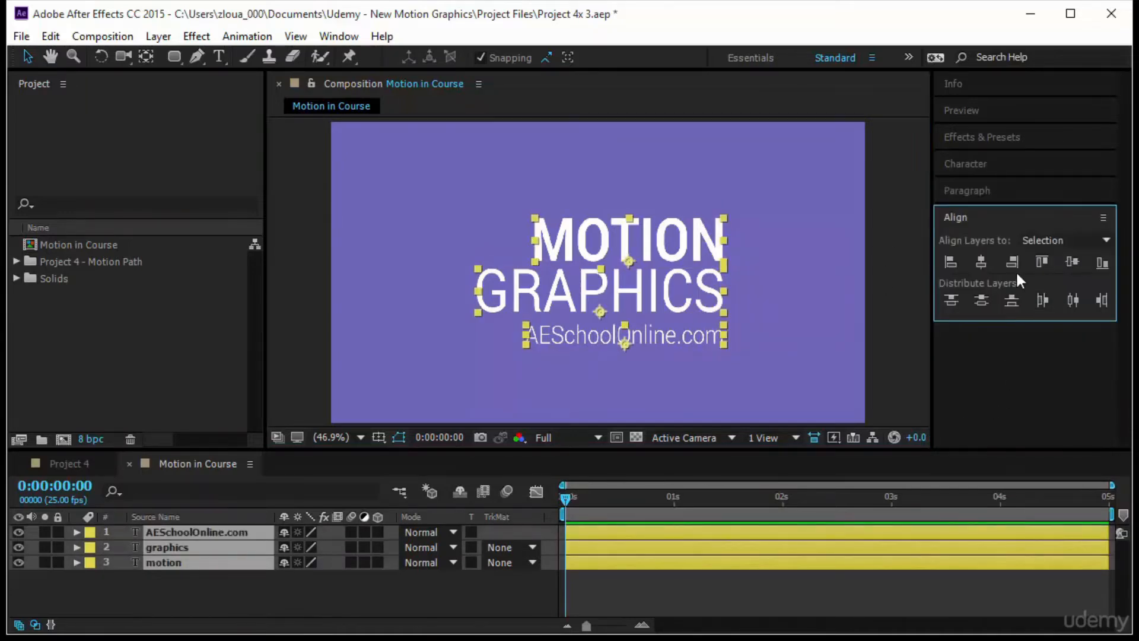
- Nudge the AESchoolOnline.com line up closer to GRAPHICS
left_click(660, 373)
left_click(675, 334)
key("Up")
key("Up")
key("Up")
key("Up")
key("Up")
key("Up")
key("Up")
key("Up")
key("Up")
key("Up")
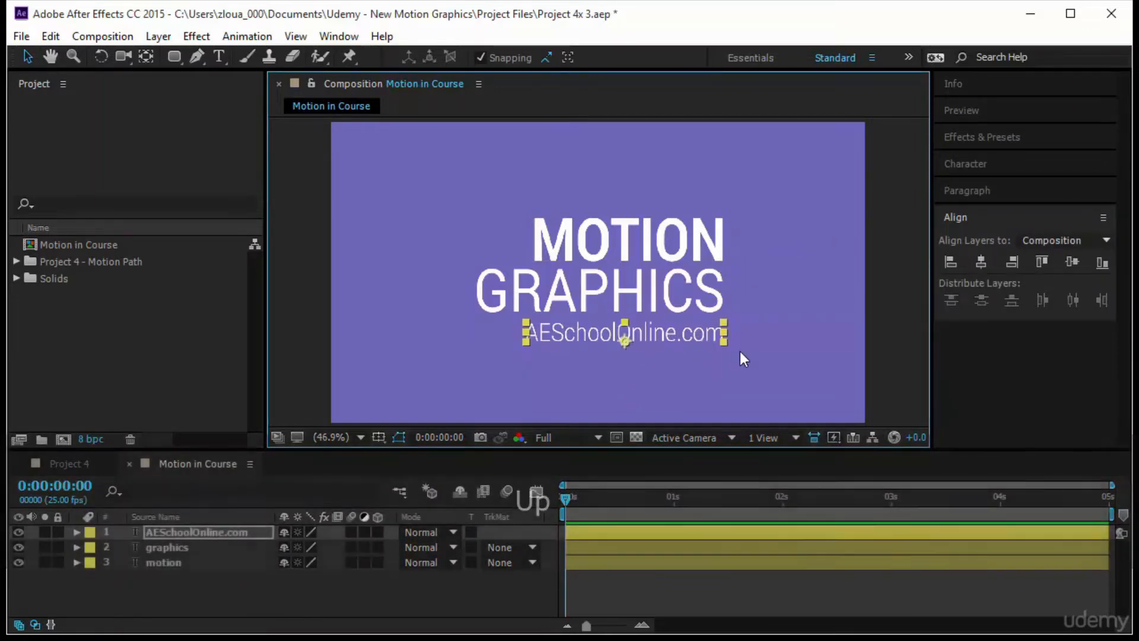
key("Up")
key("Up")
key("Up")
key("Up")
key("Up")
key("Up")
key("Up")
key("Up")
key("Up")
key("Up")
key("Up")
key("Up")
key("Up")
key("Up")
key("Up")
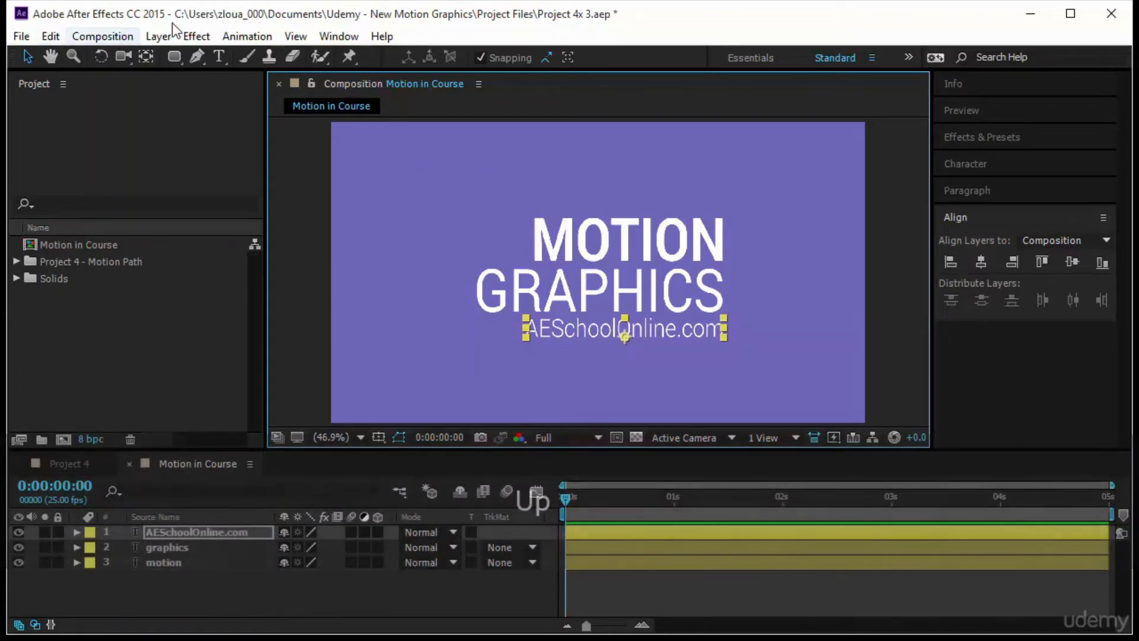
- Create a white solid 6 px wide and 300 px high and place it as a vertical line just right of the text block
left_click(158, 36)
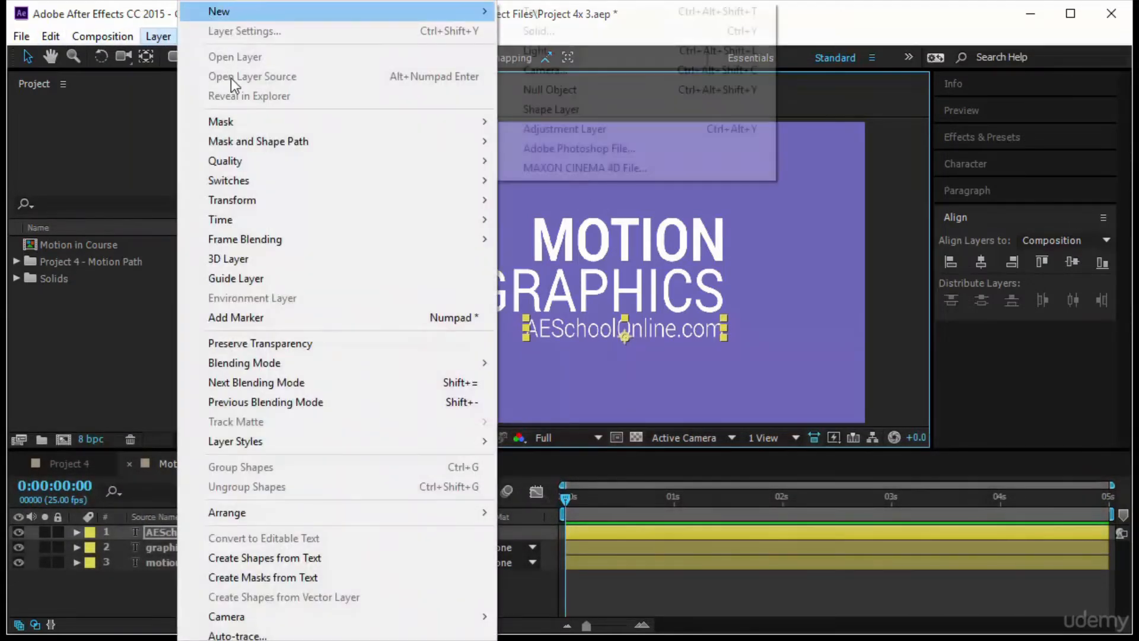
mouse_move(290, 18)
left_click(560, 31)
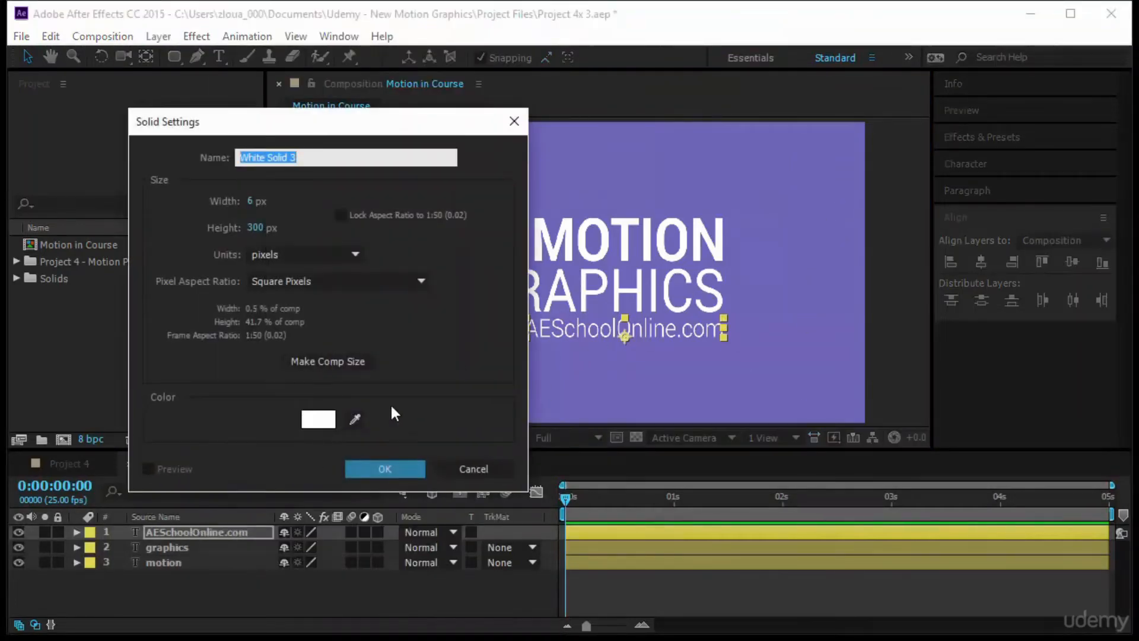
left_click(250, 202)
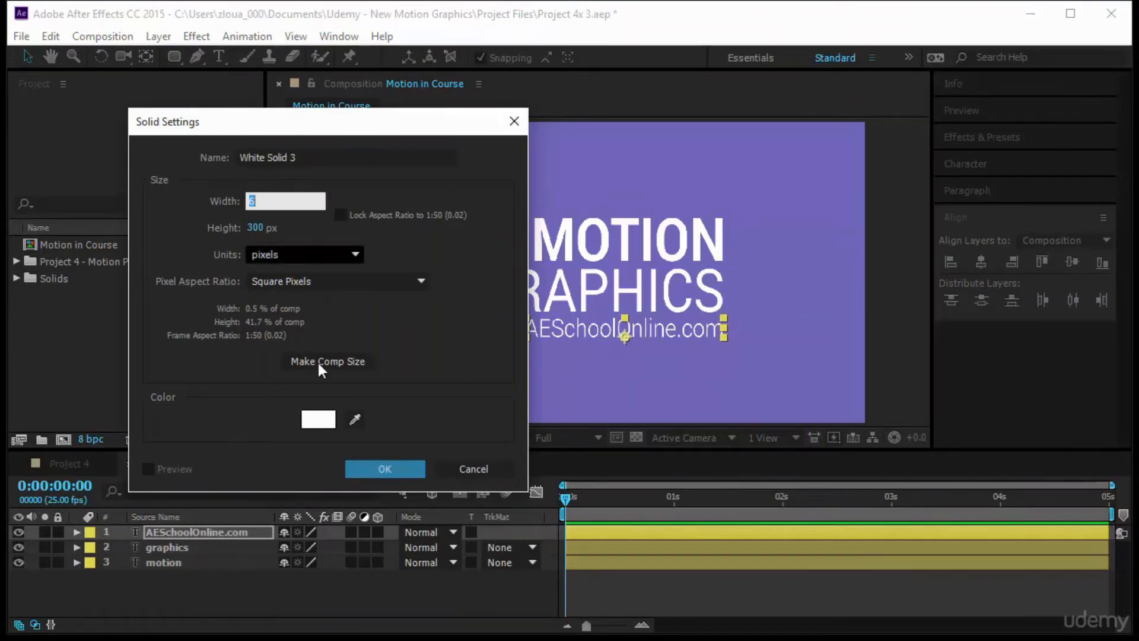
left_click(385, 469)
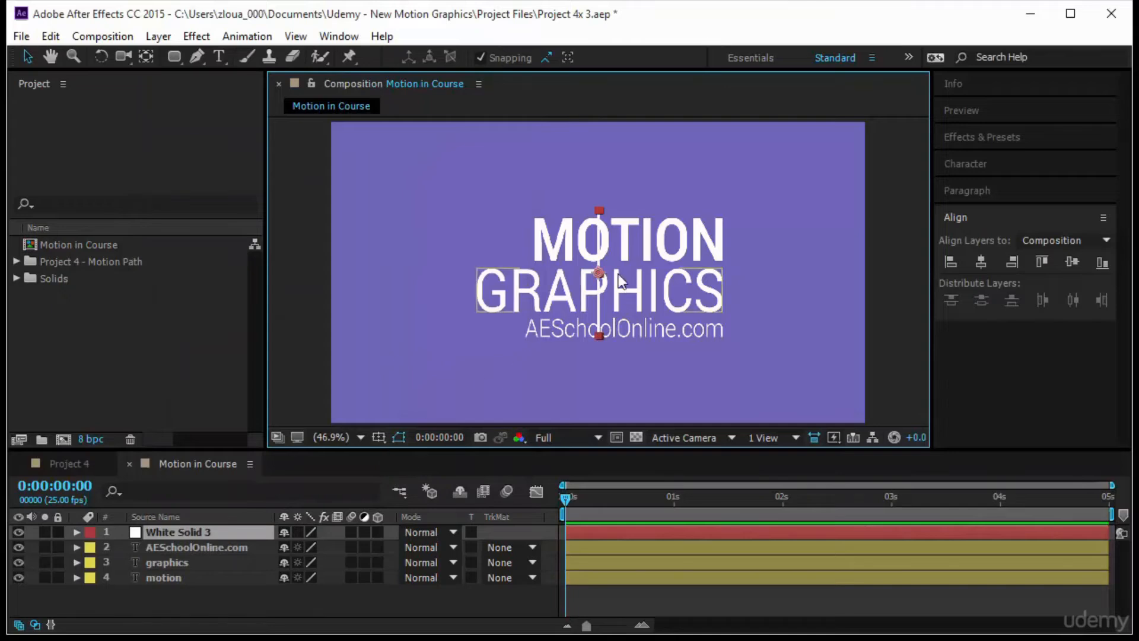
left_click_drag(599, 278, 738, 274)
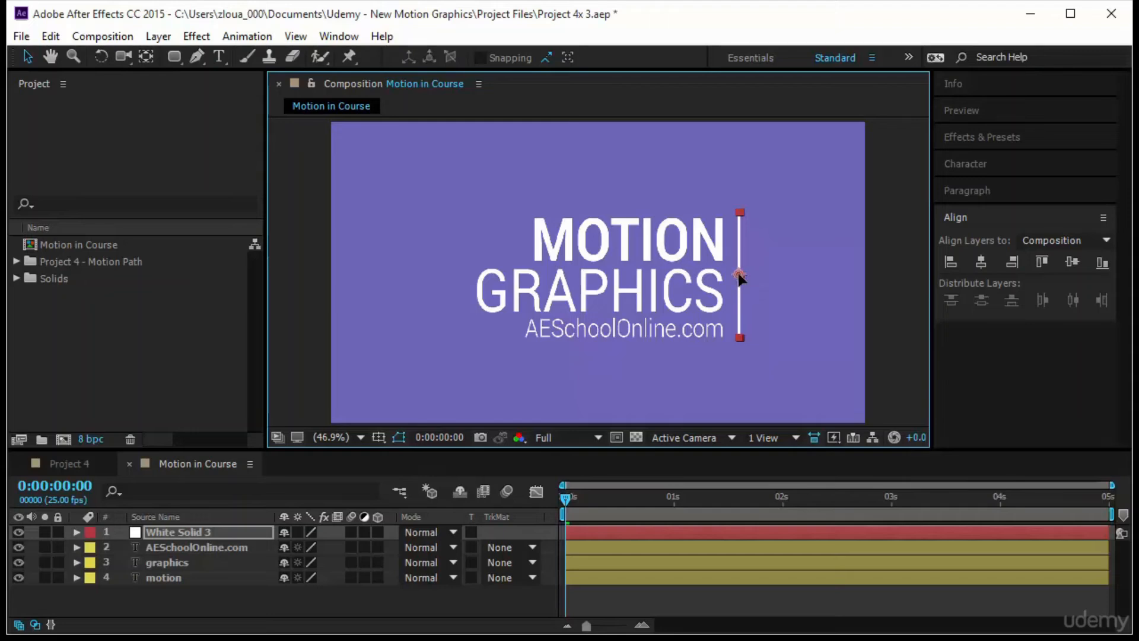
left_click(784, 290)
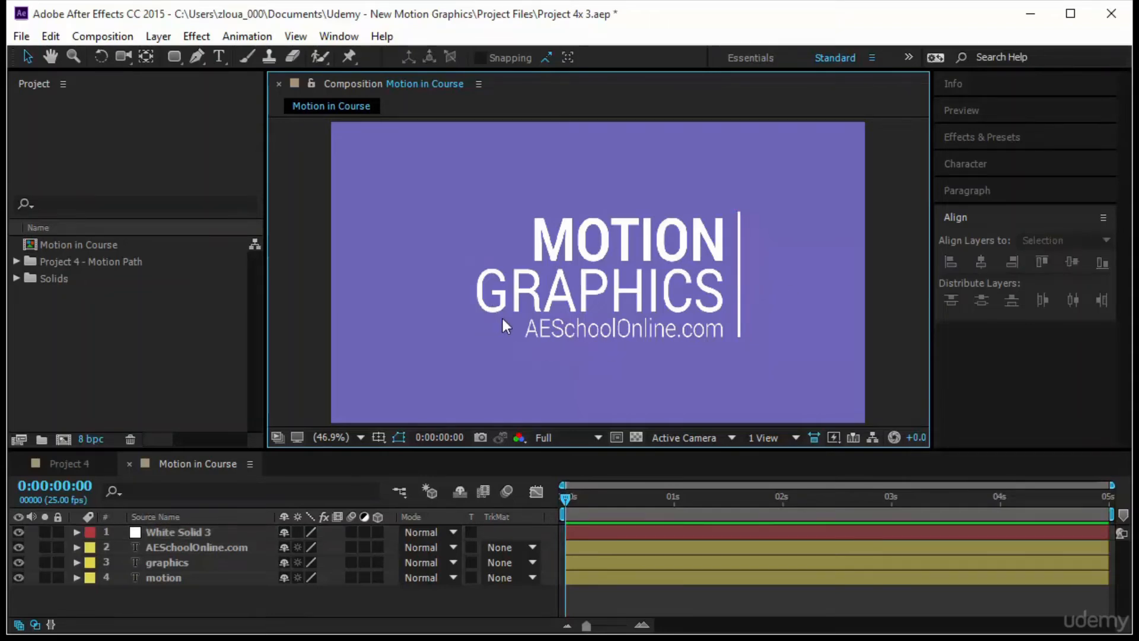
- Draw a small upright rectangle shape just left of AESchoolOnline.com, with no layer selected
left_click(181, 54)
left_click(227, 56)
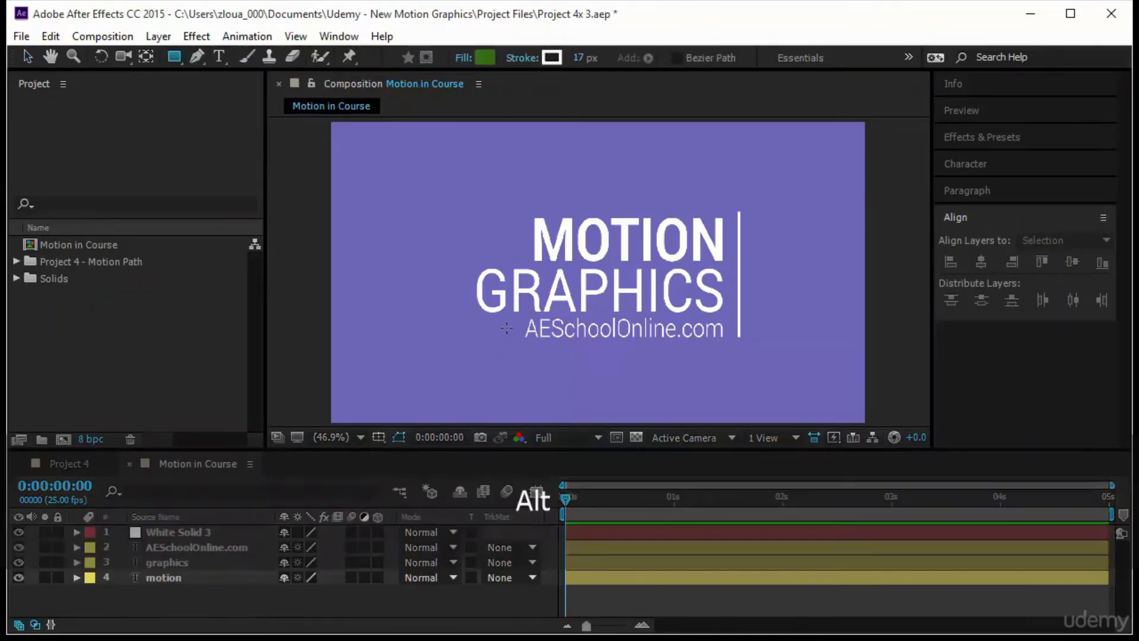
scroll(506, 328, "up", 4)
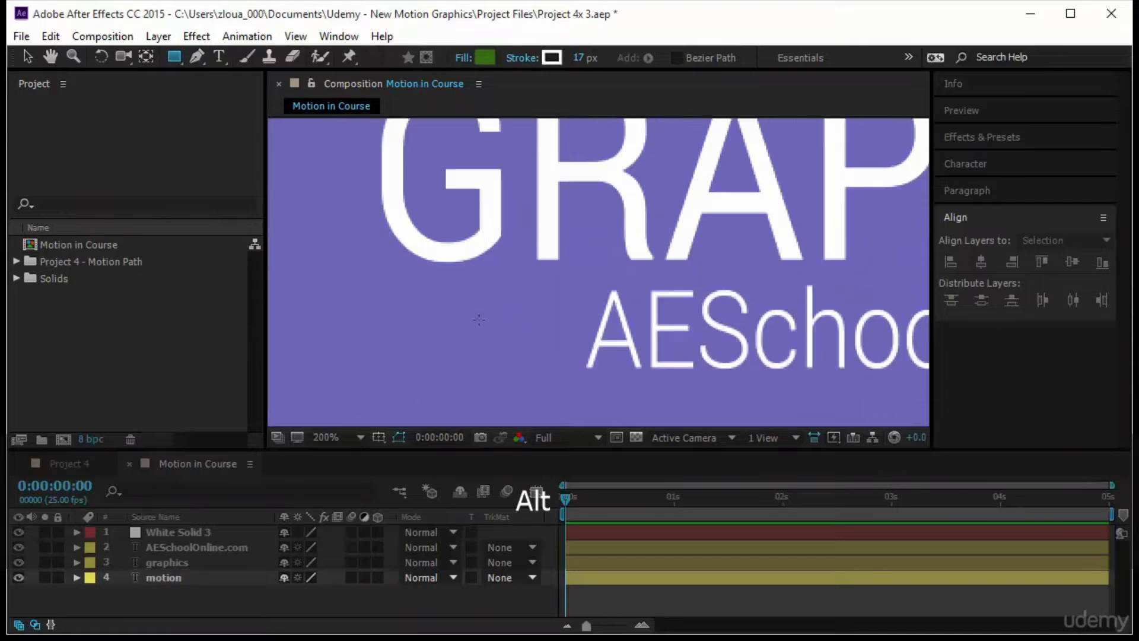
left_click_drag(488, 297, 526, 355)
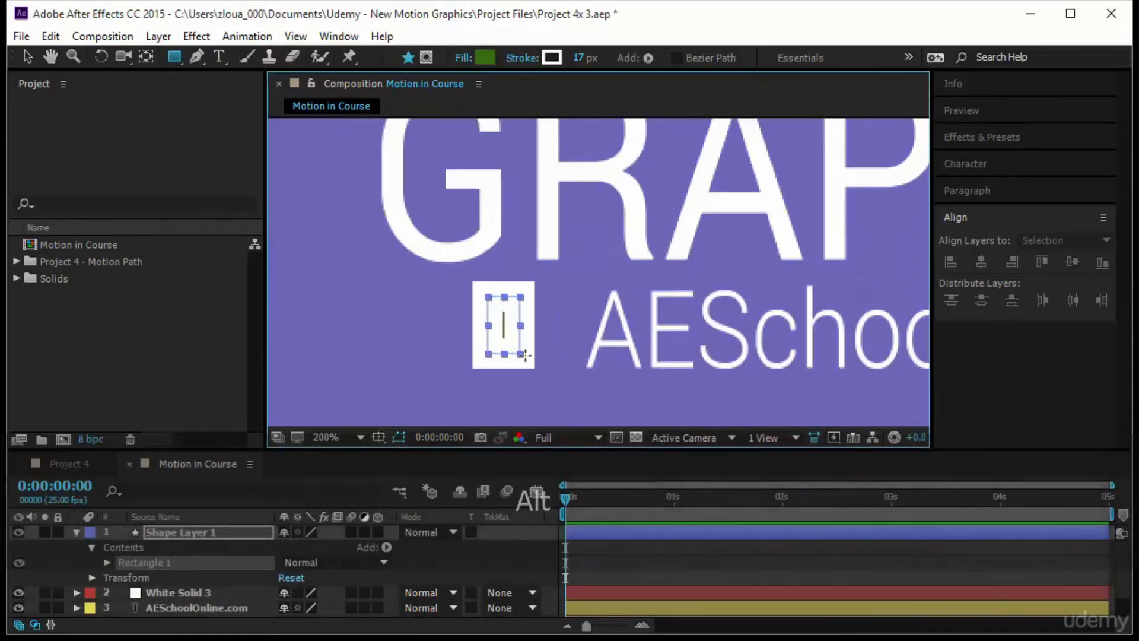
- Set the small rectangle's stroke width to 0 px and its fill color to FCFCFC
left_click(579, 58)
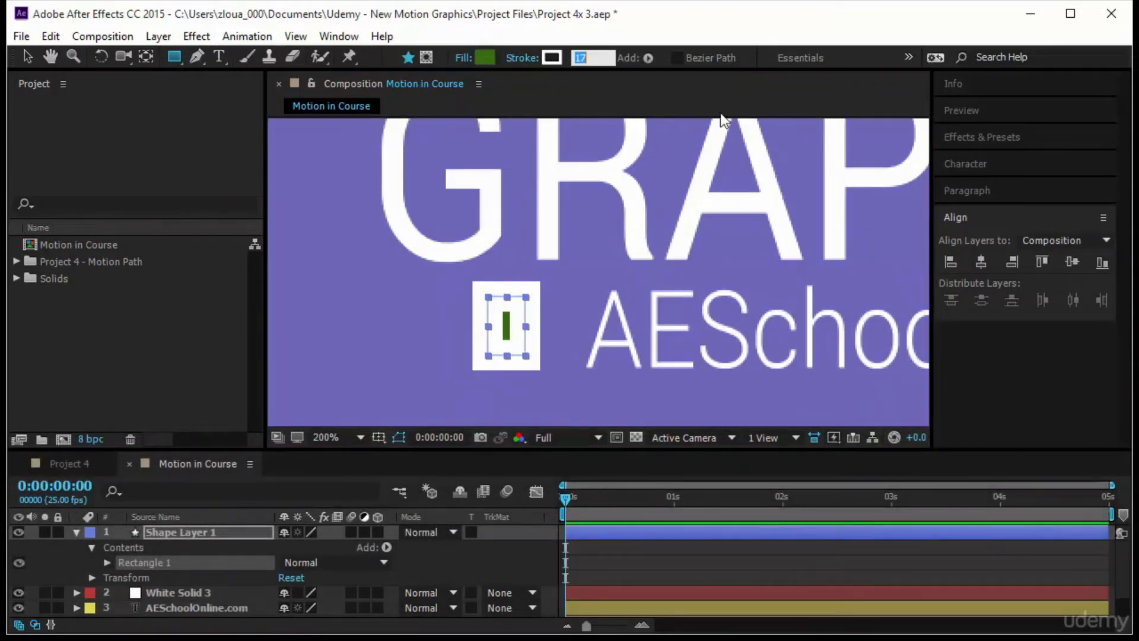
type("0")
key("Return")
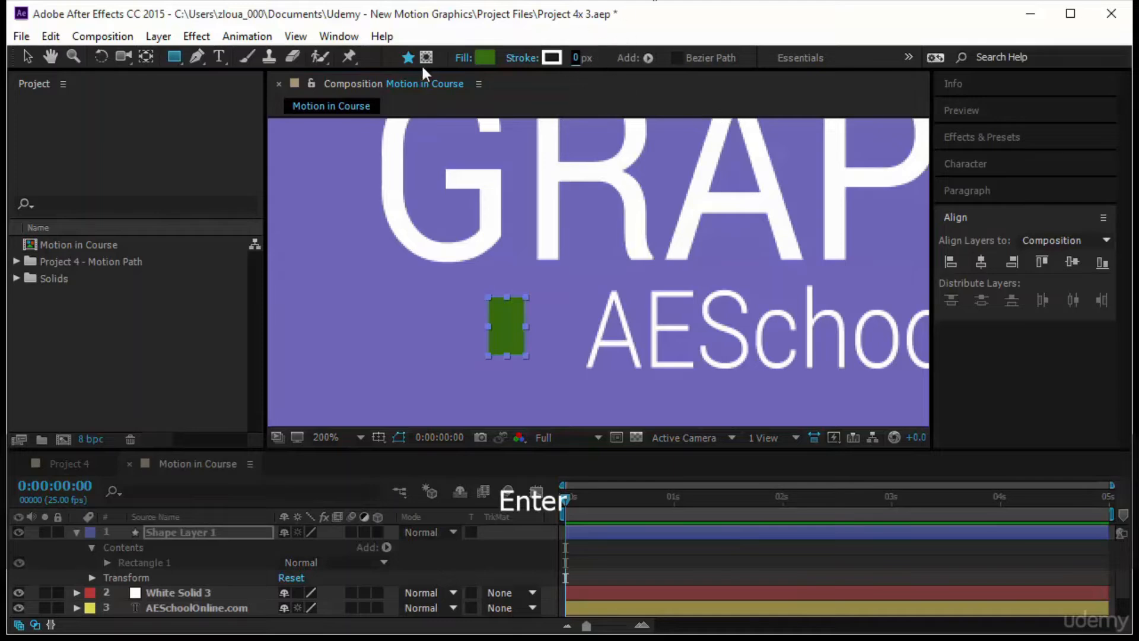
left_click(484, 58)
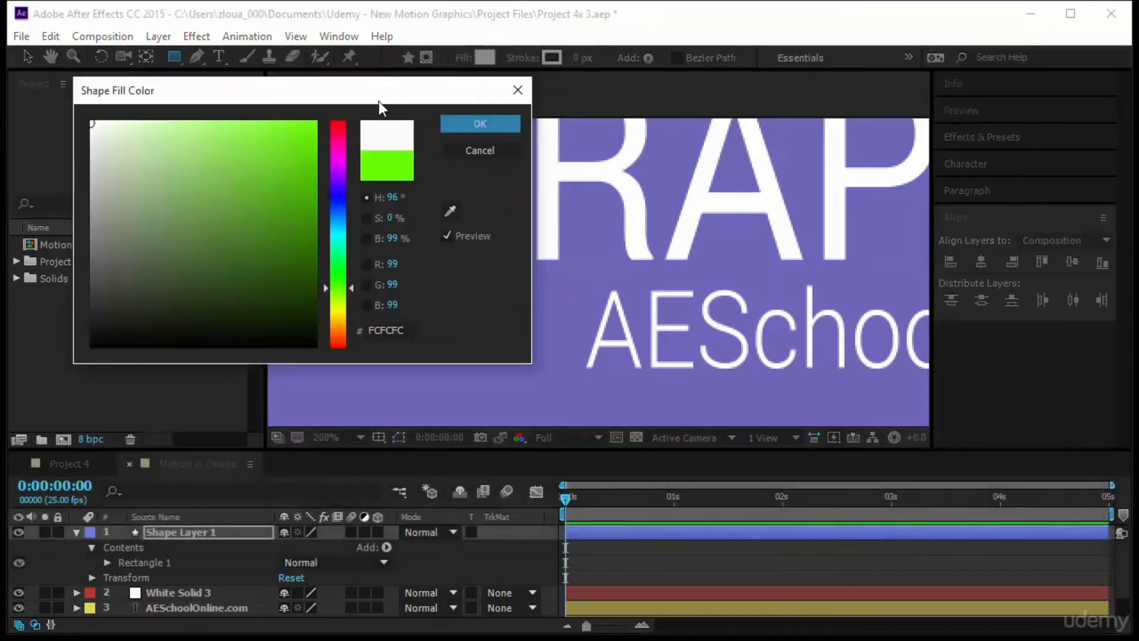
left_click(477, 120)
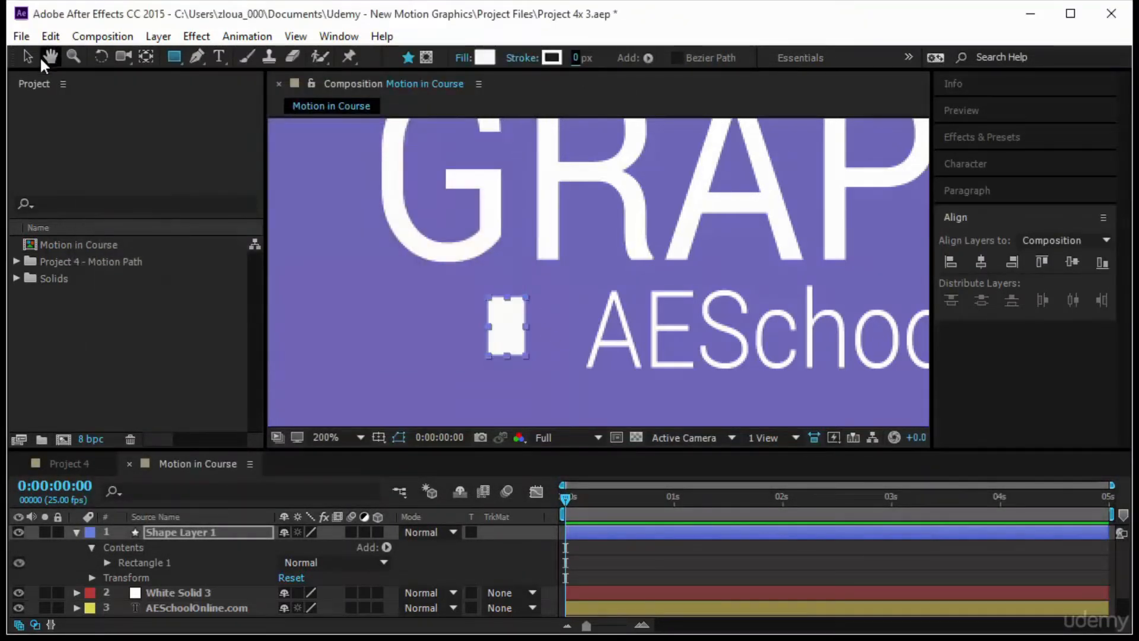
- Move the small rectangle's anchor point to the middle of its left edge
left_click(27, 57)
left_click_drag(777, 232, 651, 267)
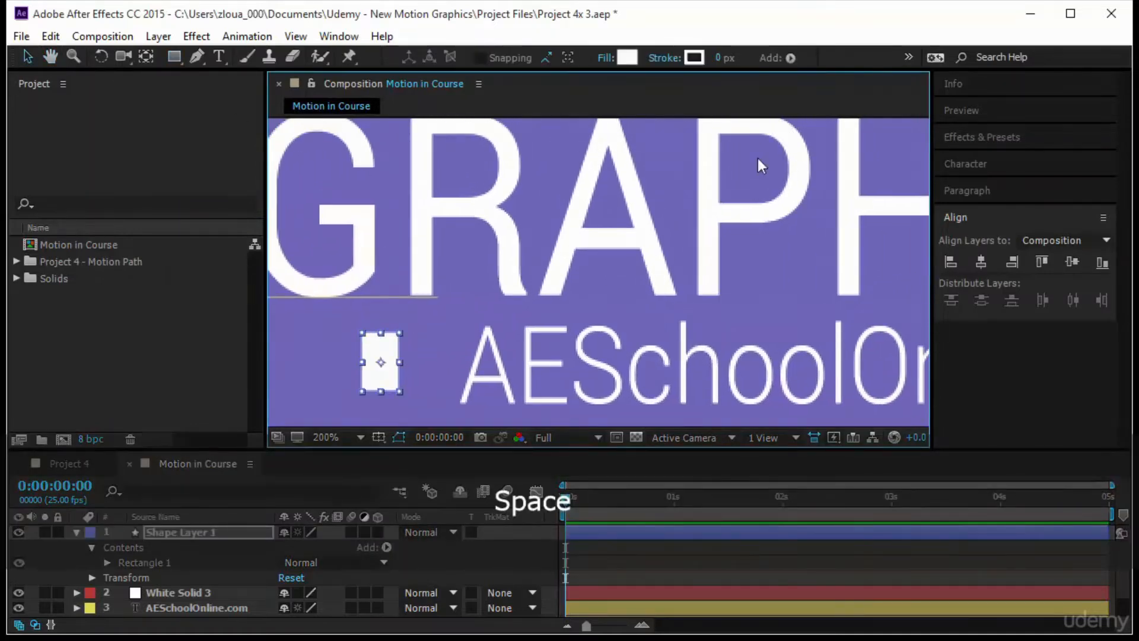
left_click(439, 339)
left_click(392, 348)
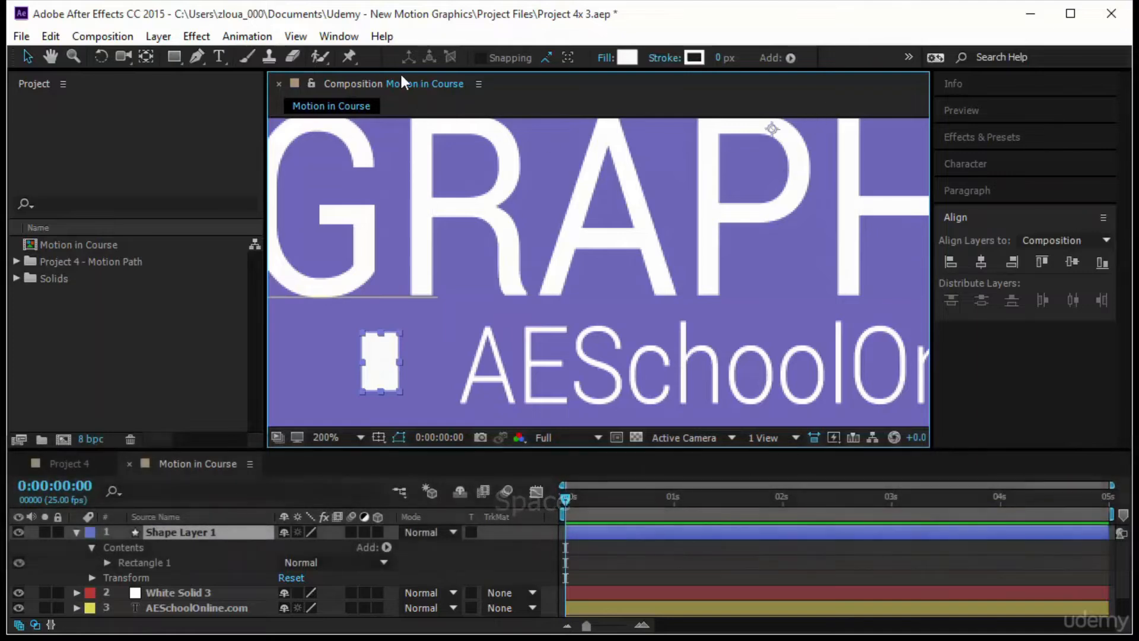
left_click(145, 54)
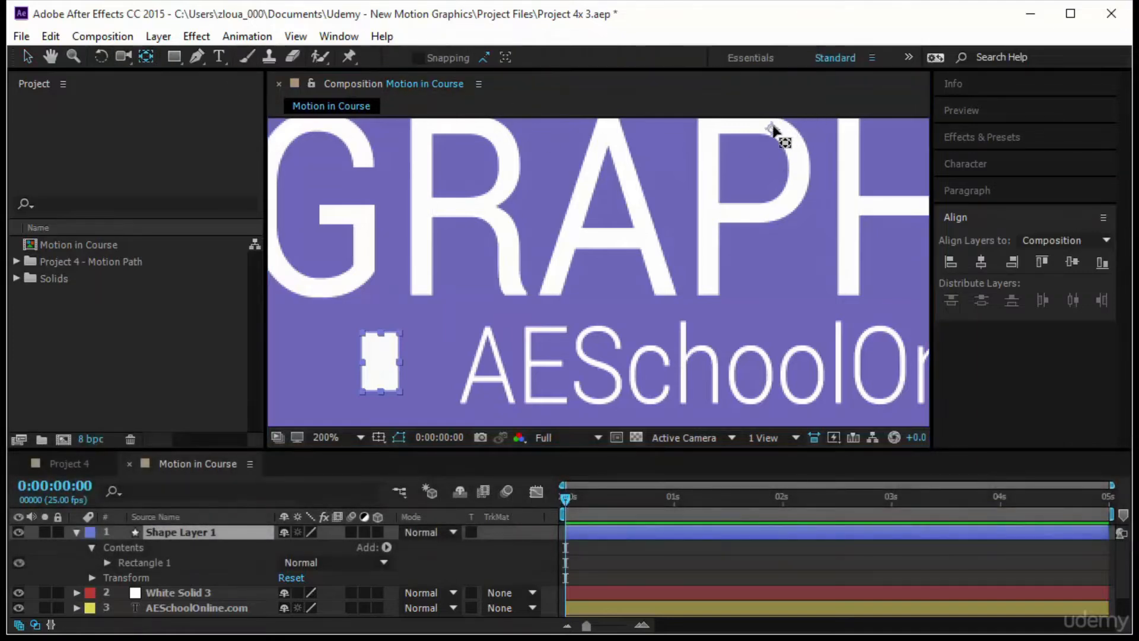
left_click_drag(773, 127, 361, 363)
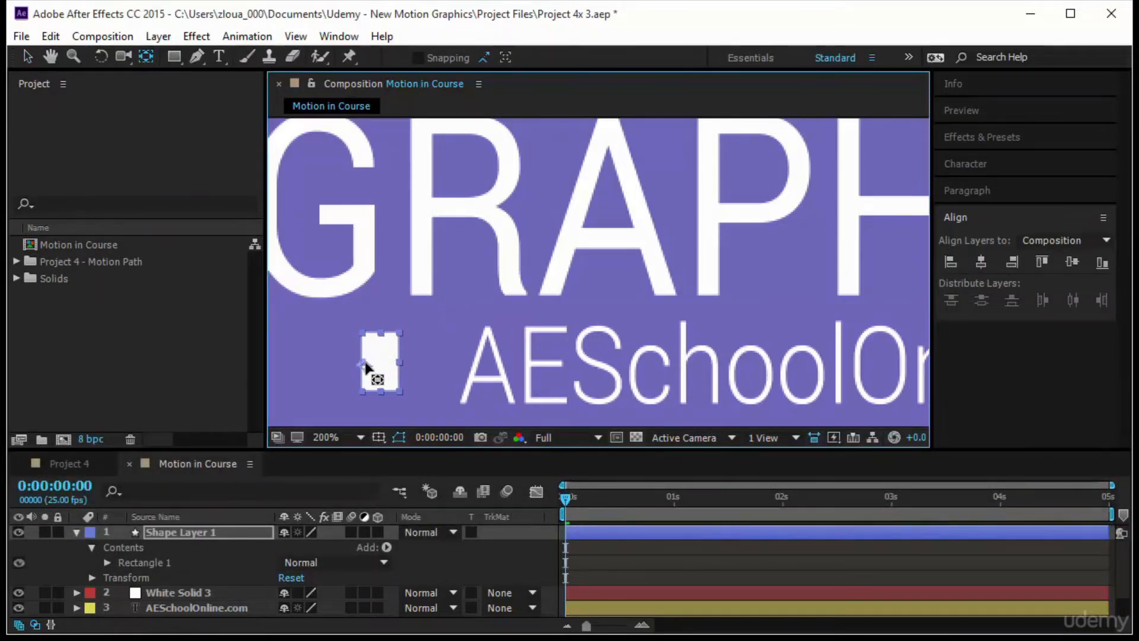
left_click(419, 369)
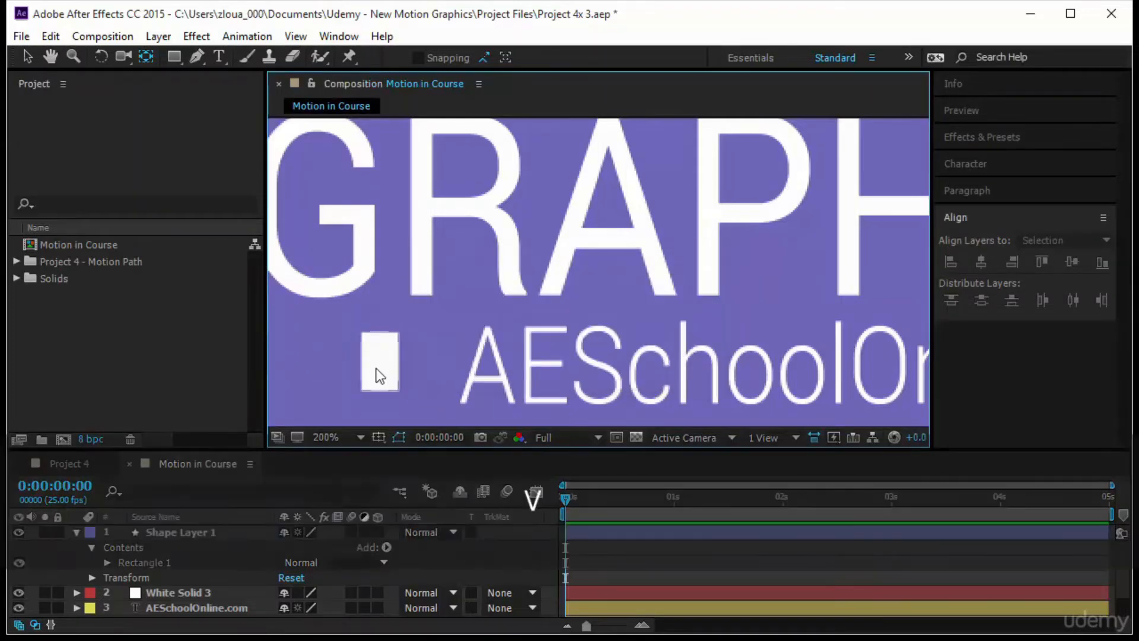
- Stretch the small rectangle vertically to match the letter height of AESchoolOnline.com and move it closer to that text
key("v")
left_click(380, 347)
left_click_drag(380, 332, 379, 326)
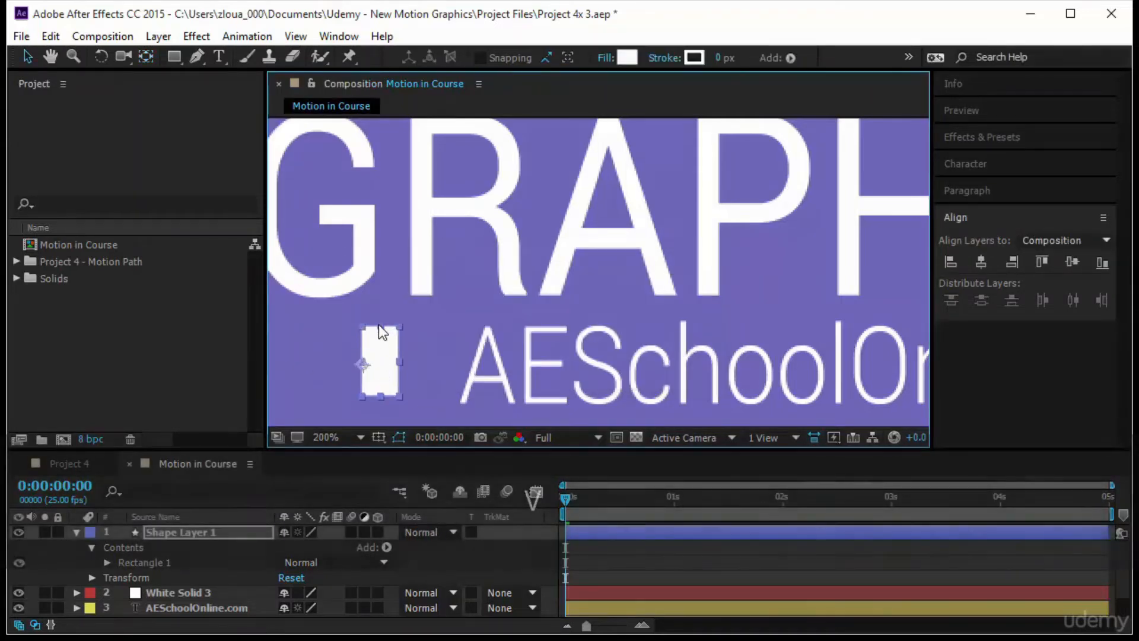
key("Down")
key("Down")
key("Down")
key("Down")
key("Down")
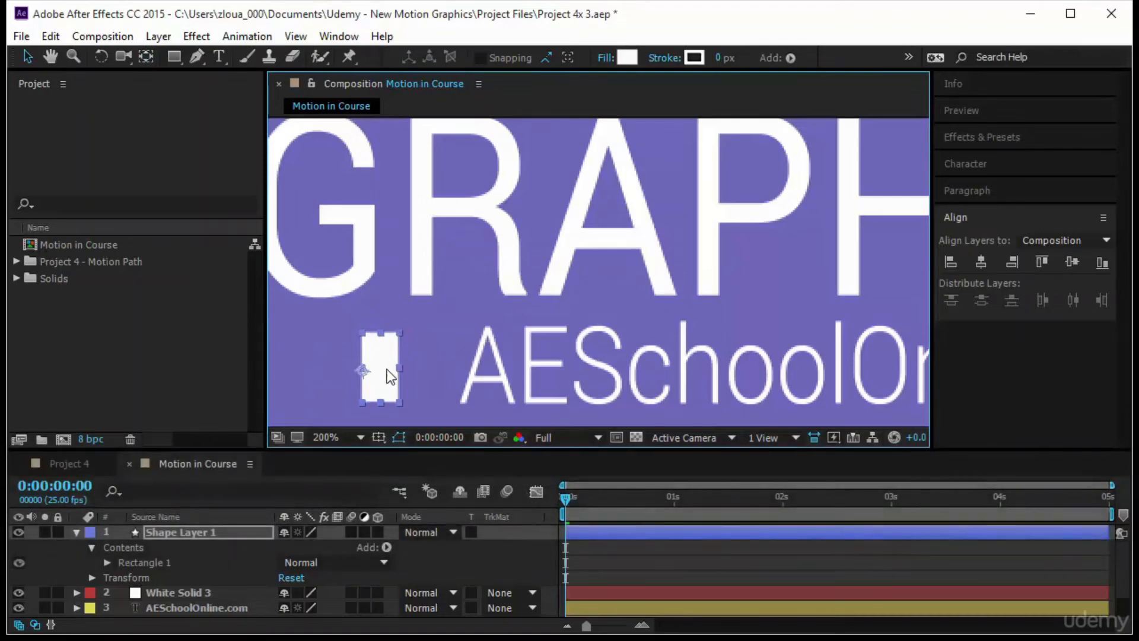
left_click_drag(387, 369, 406, 329)
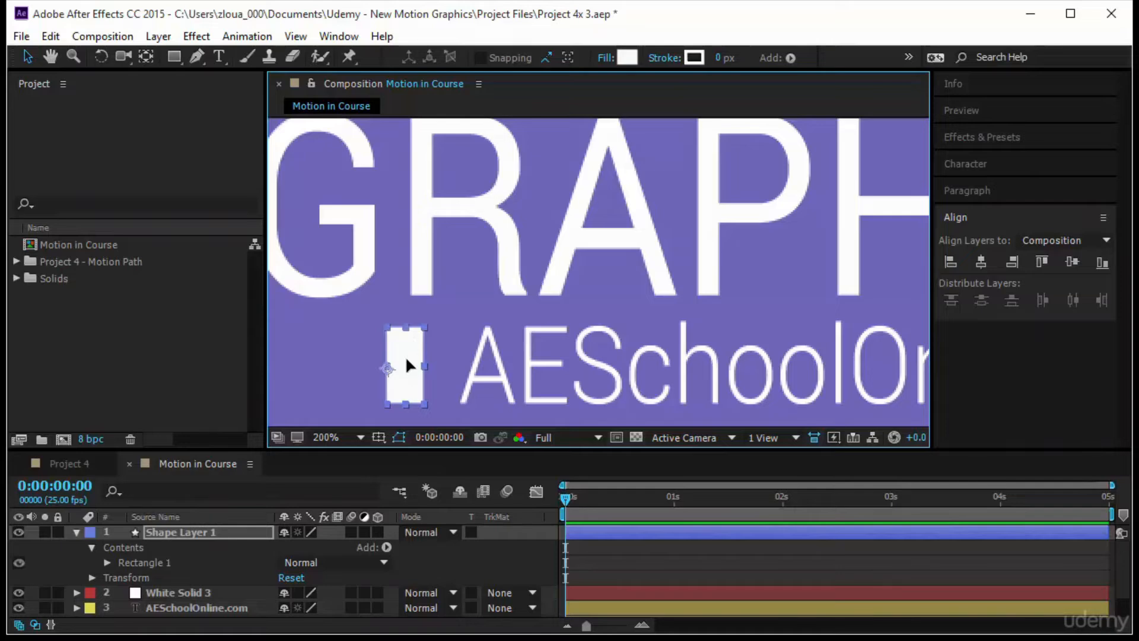
- Draw a white square on a new shape layer to the right of the vertical line
scroll(538, 288, "down", 2)
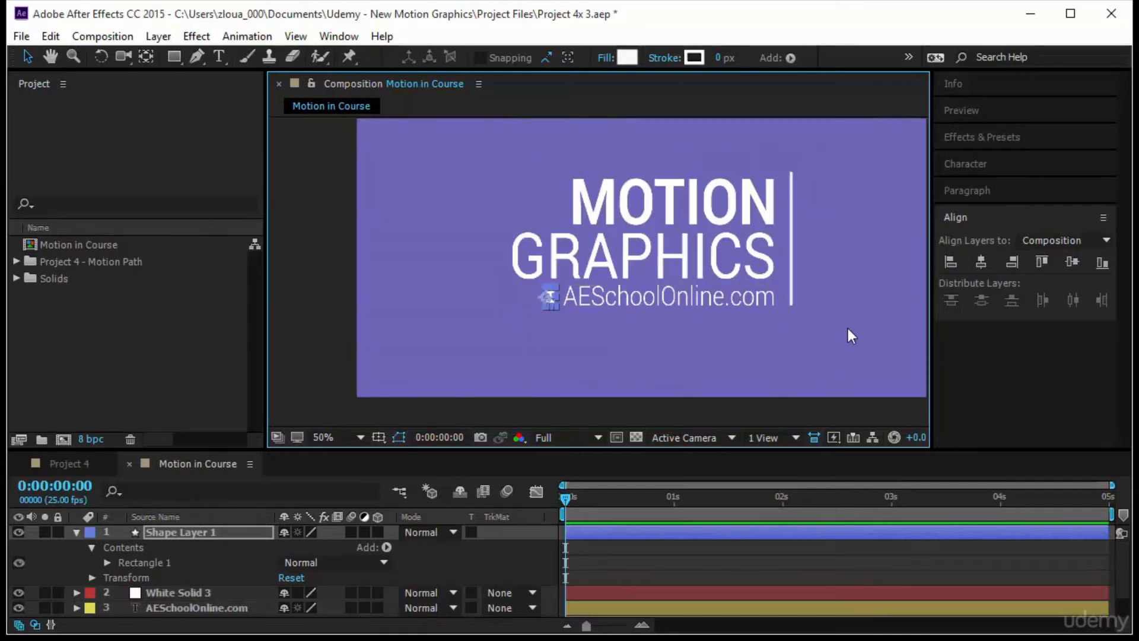
left_click(833, 279)
key("space")
left_click_drag(786, 270, 709, 299)
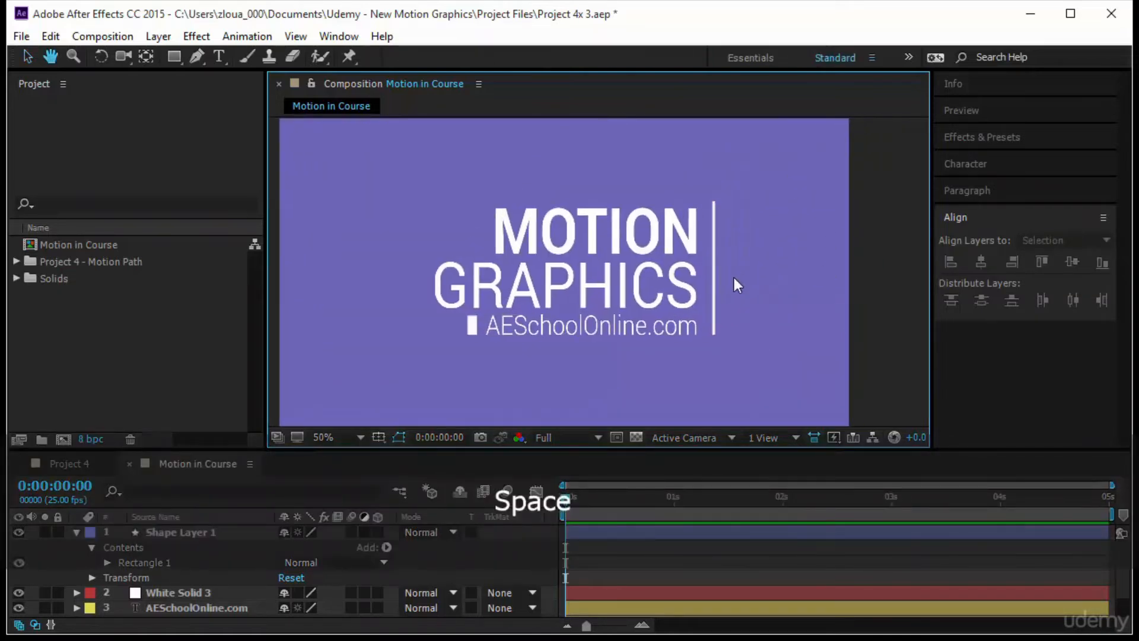
left_click(178, 54)
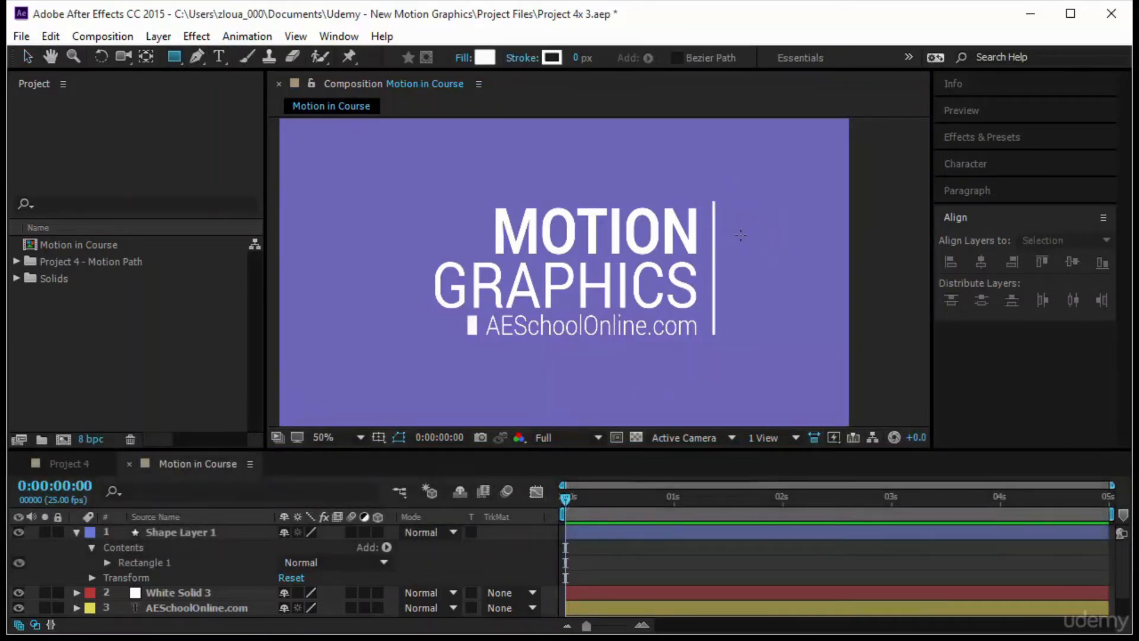
left_click_drag(740, 234, 795, 313)
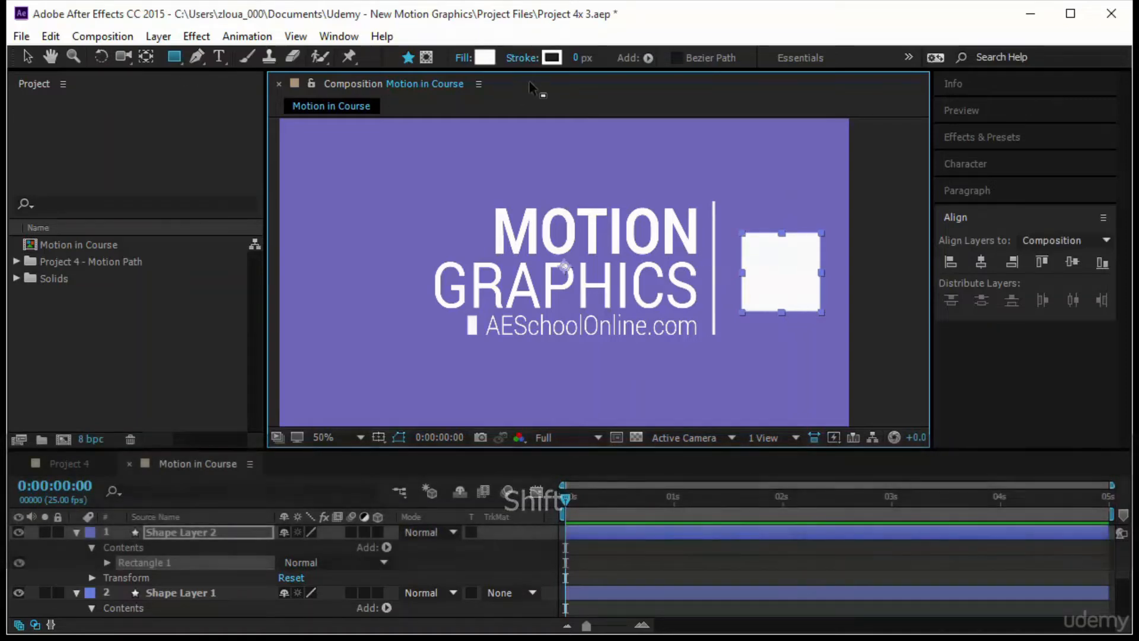
- Set the square's fill to the dark green 205A2A and give it a white stroke 10 px wide
left_click(486, 59)
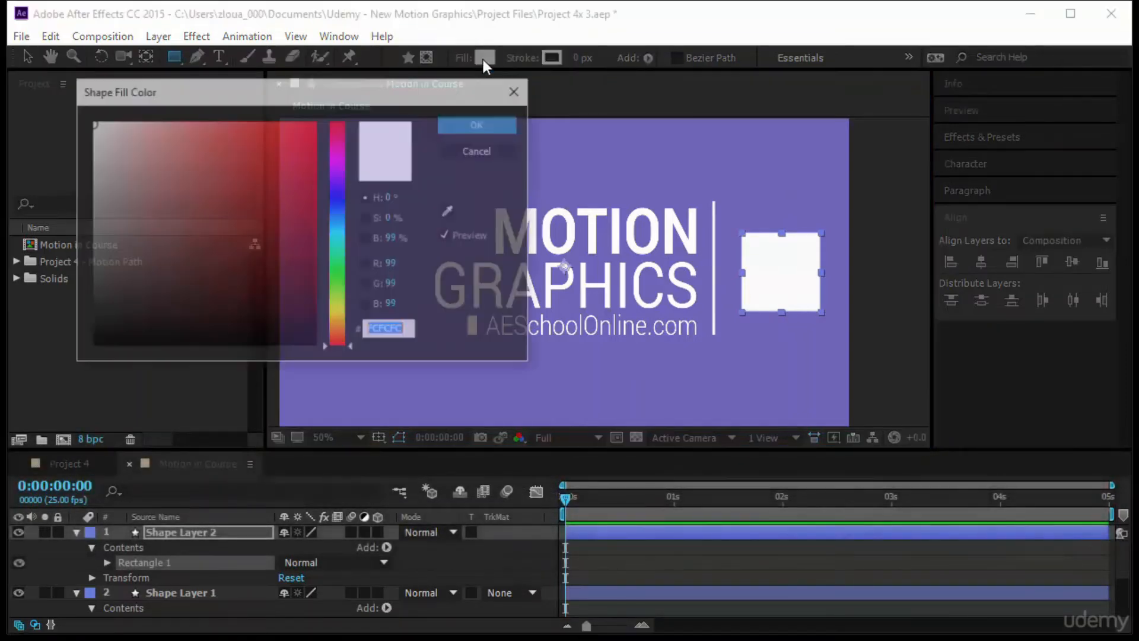
mouse_move(337, 205)
left_mouse_down()
mouse_move(343, 266)
mouse_move(293, 254)
mouse_move(235, 267)
left_mouse_up()
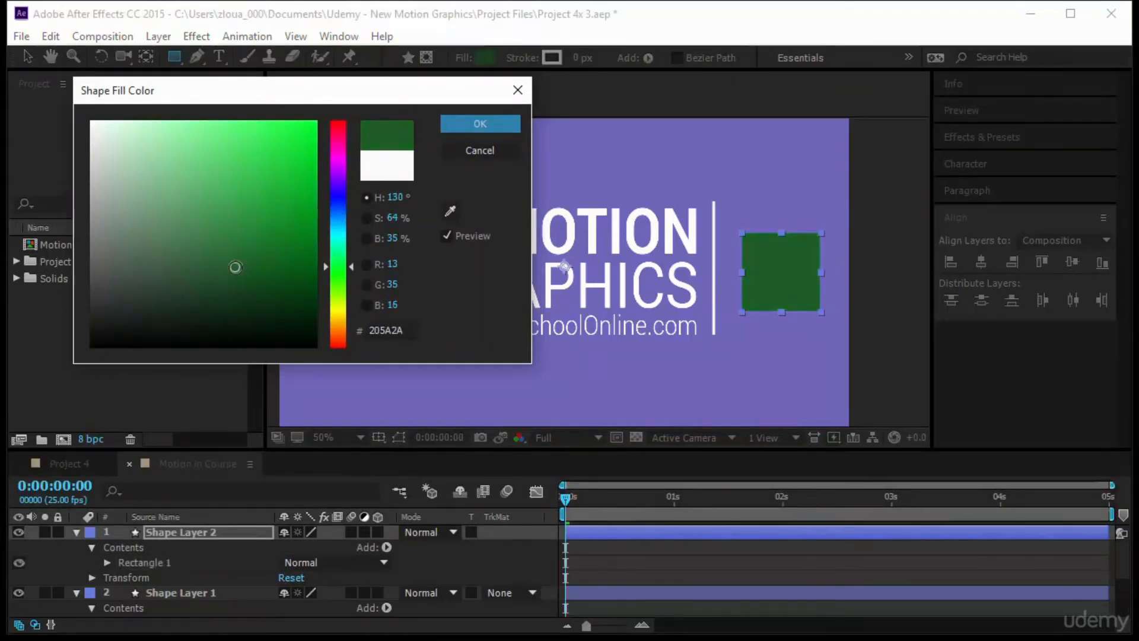
left_click(475, 123)
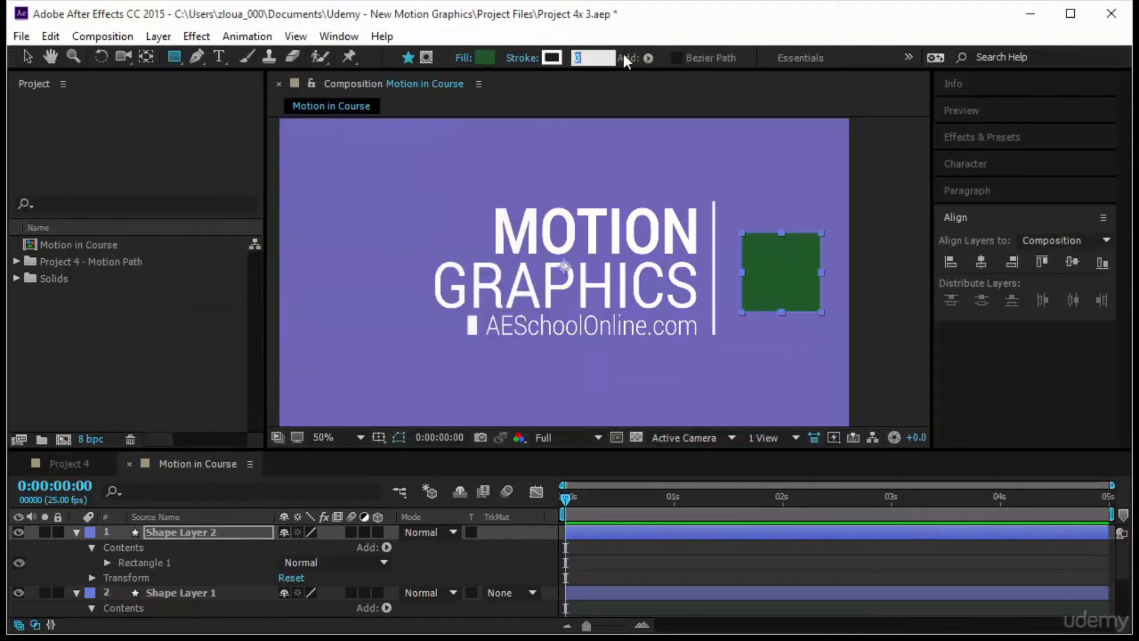
type("12")
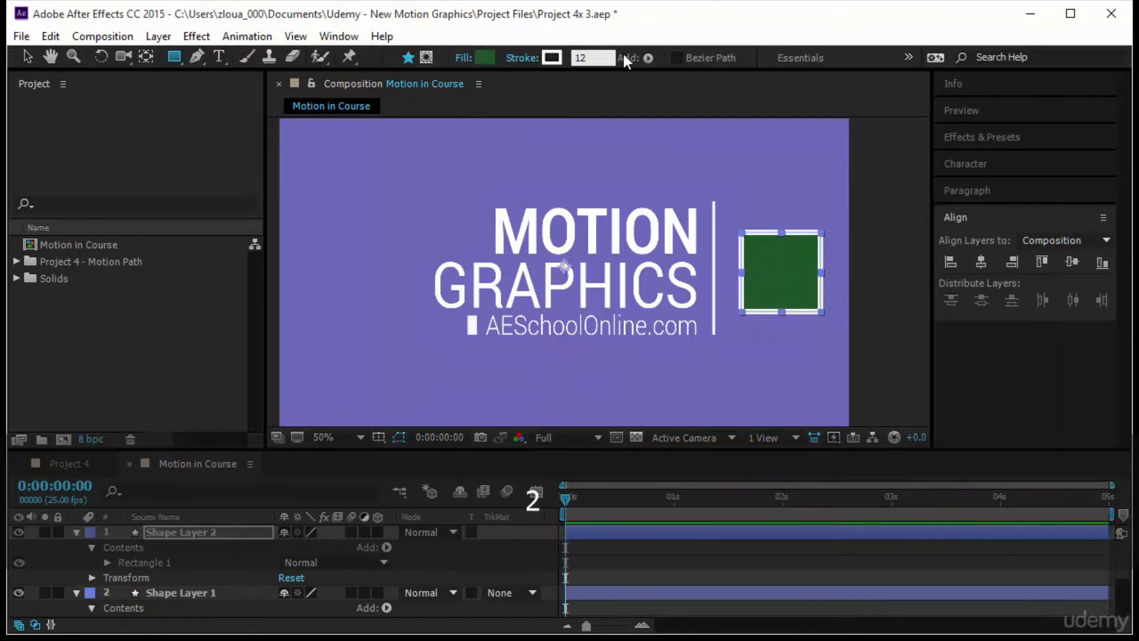
key("BackSpace")
type("0")
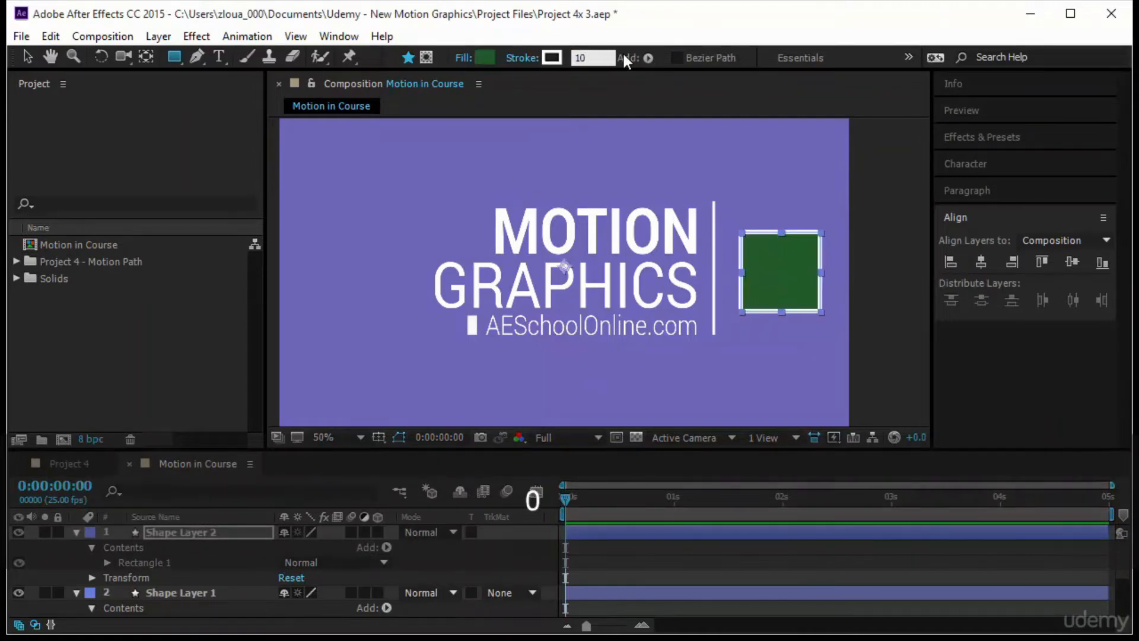
left_click(27, 56)
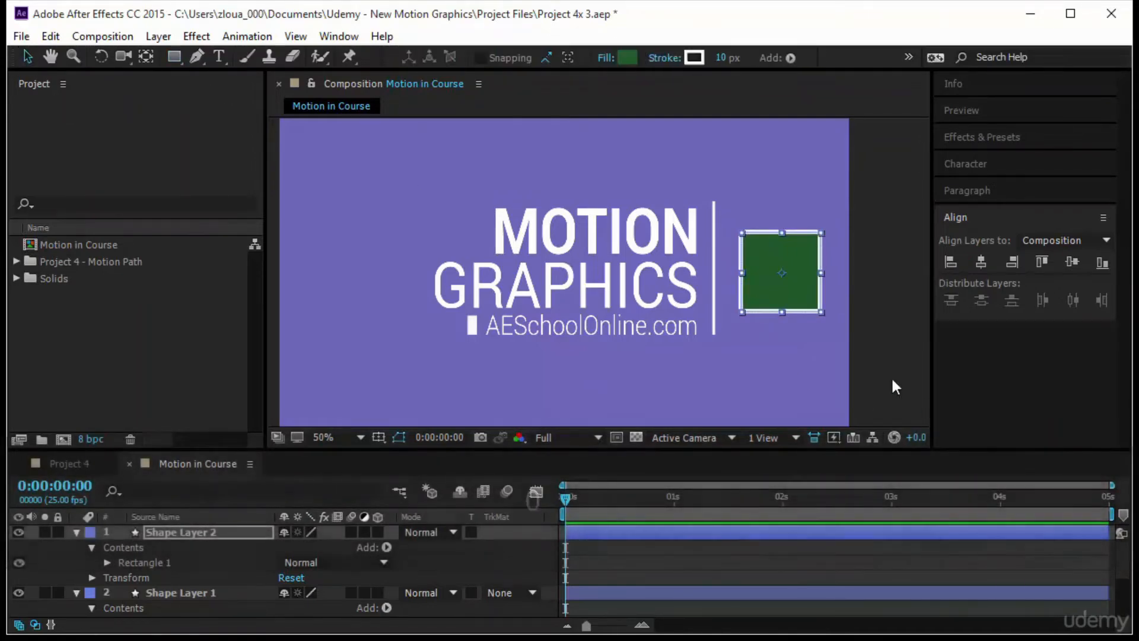
- Round the green square's corners by setting its rectangle path Roundness to 32
left_click(790, 275)
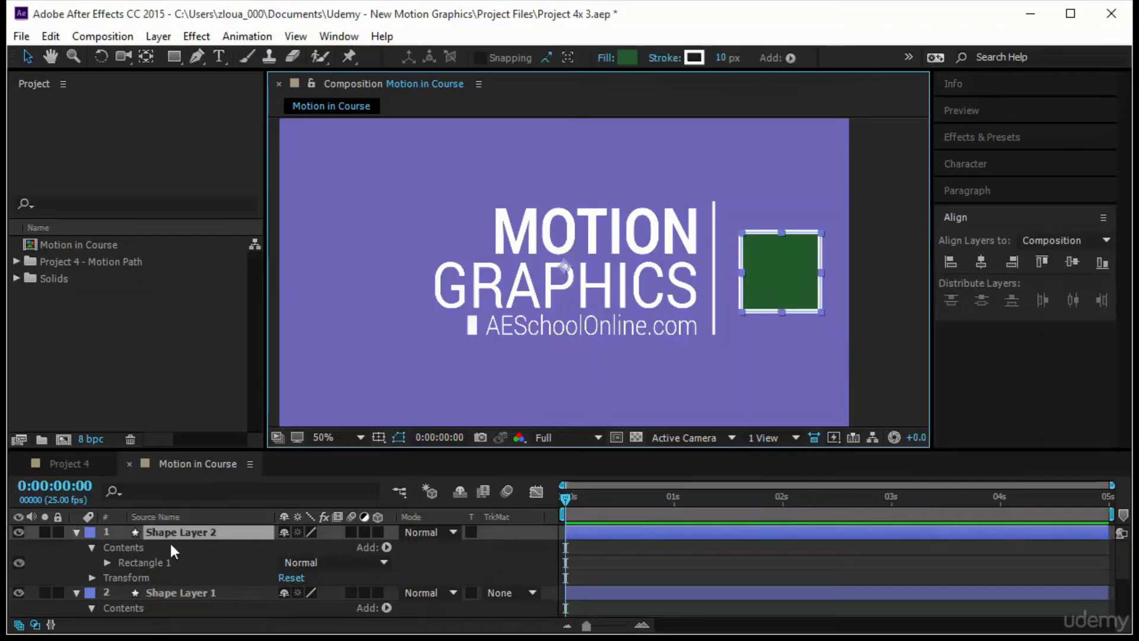
left_click(107, 562)
scroll(183, 587, "down", 1)
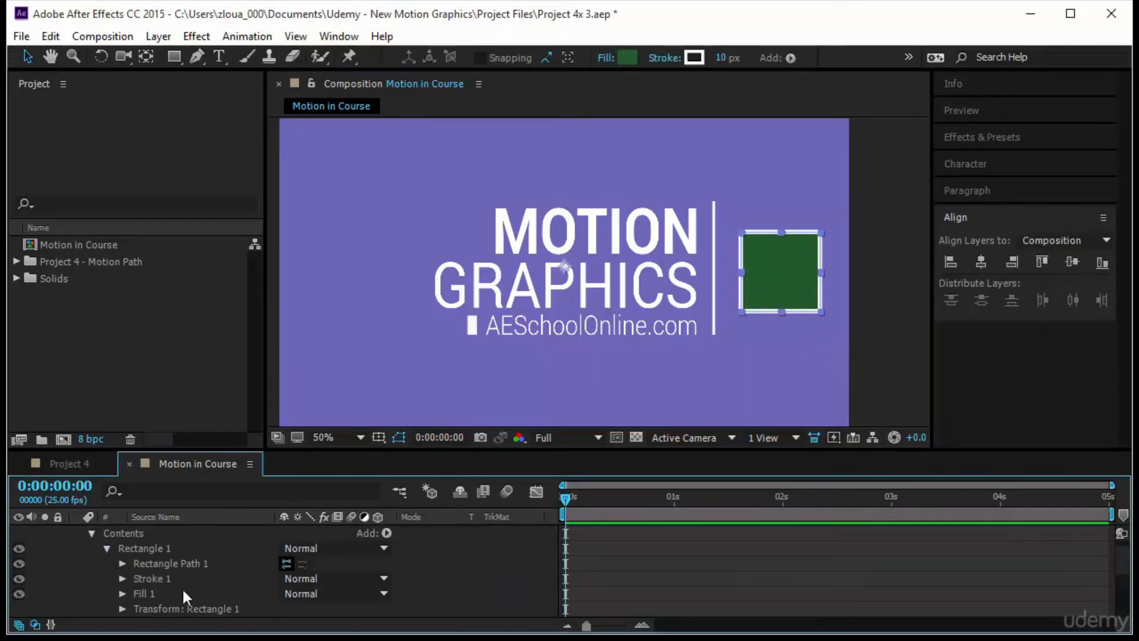
scroll(159, 561, "down", 3)
scroll(144, 571, "up", 3)
left_click(122, 563)
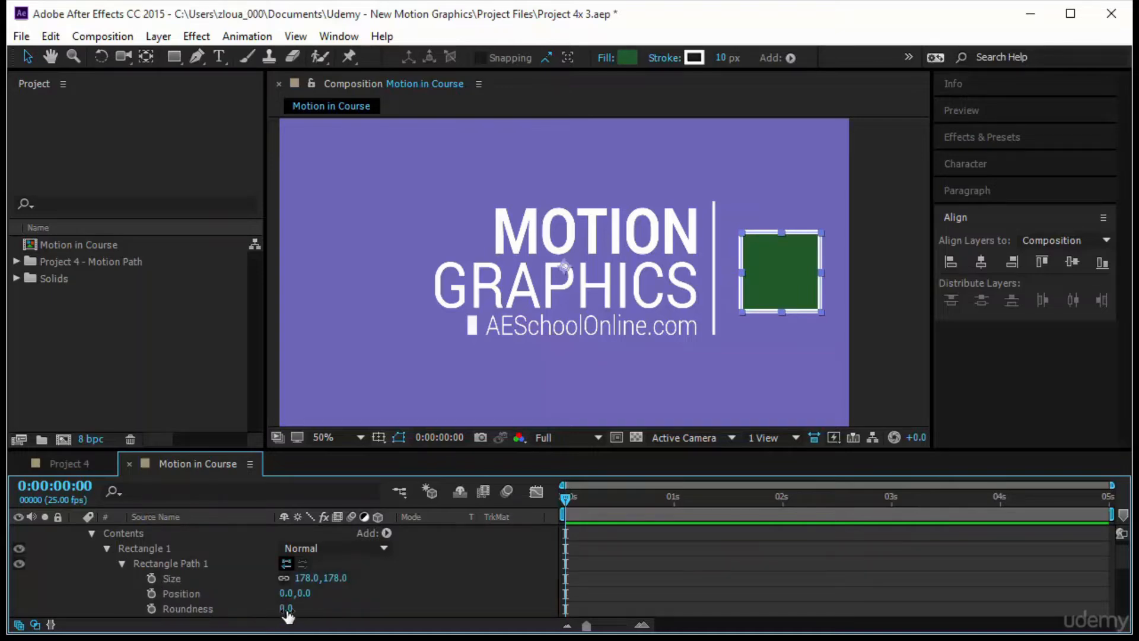
left_click_drag(292, 608, 317, 612)
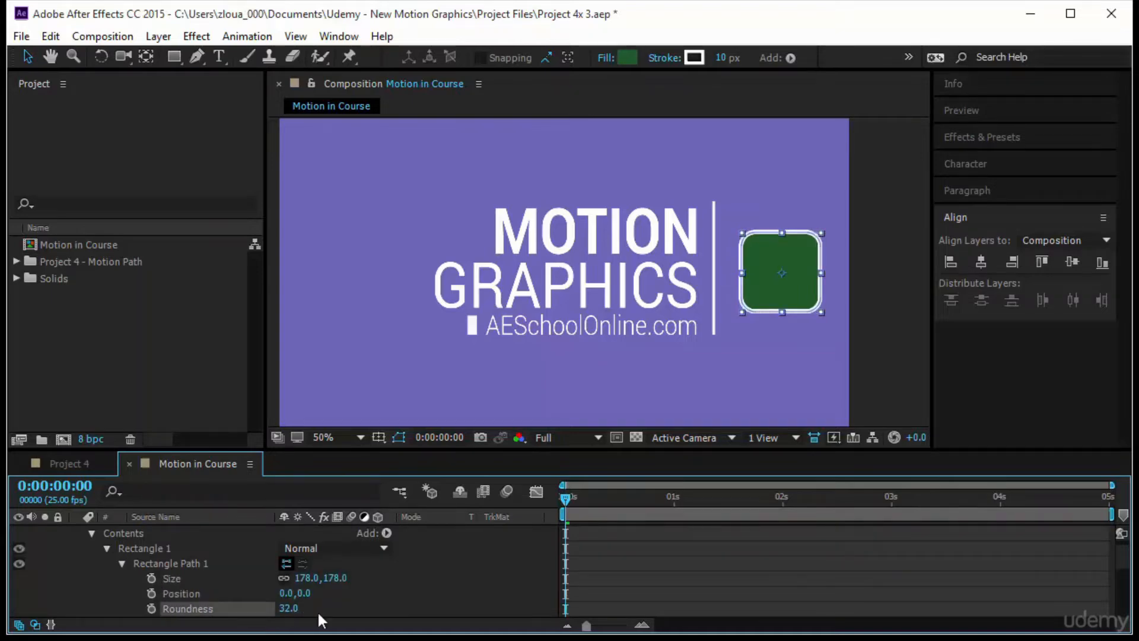
- Rotate the green square's layer to 45 degrees so it stands as a diamond
left_click(796, 292)
scroll(264, 524, "up", 1)
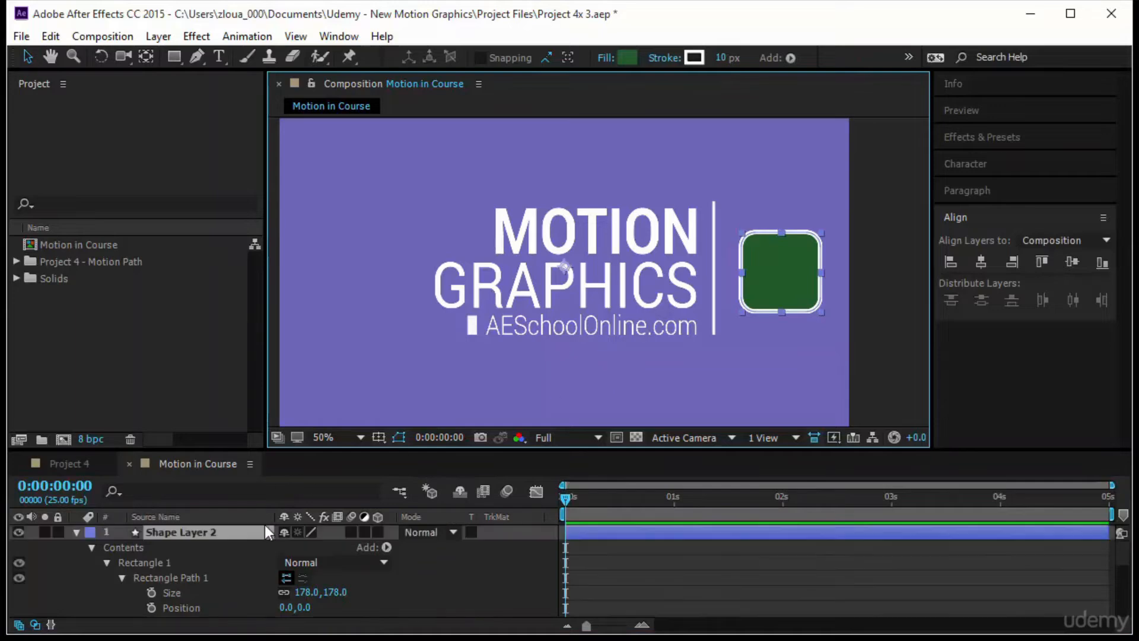
left_click(247, 538)
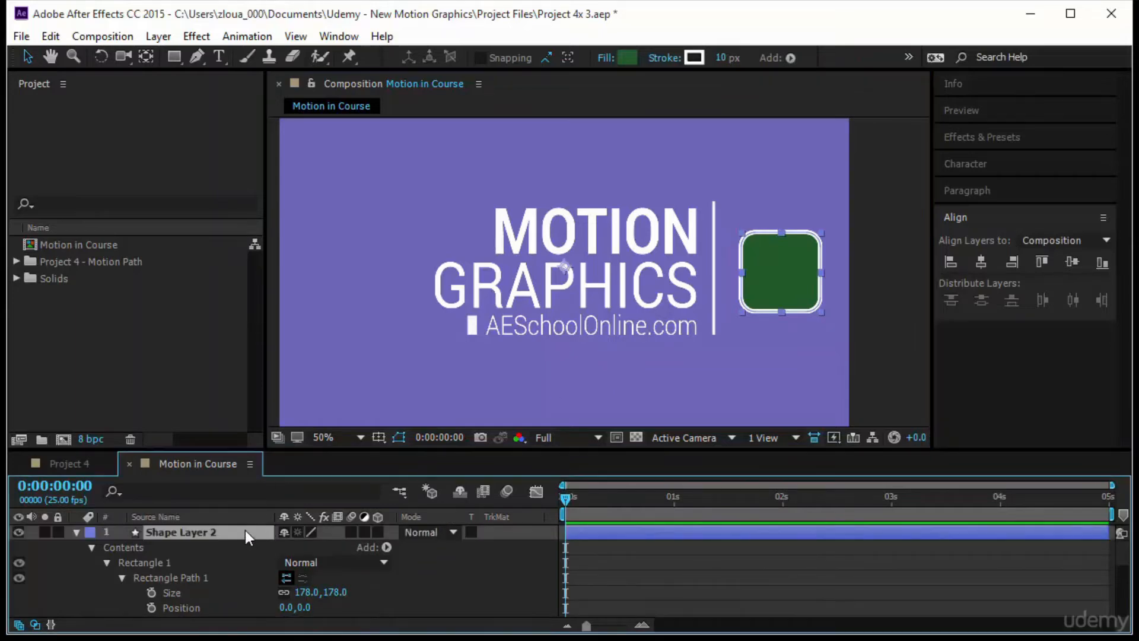
key("r")
left_click(296, 546)
type("45")
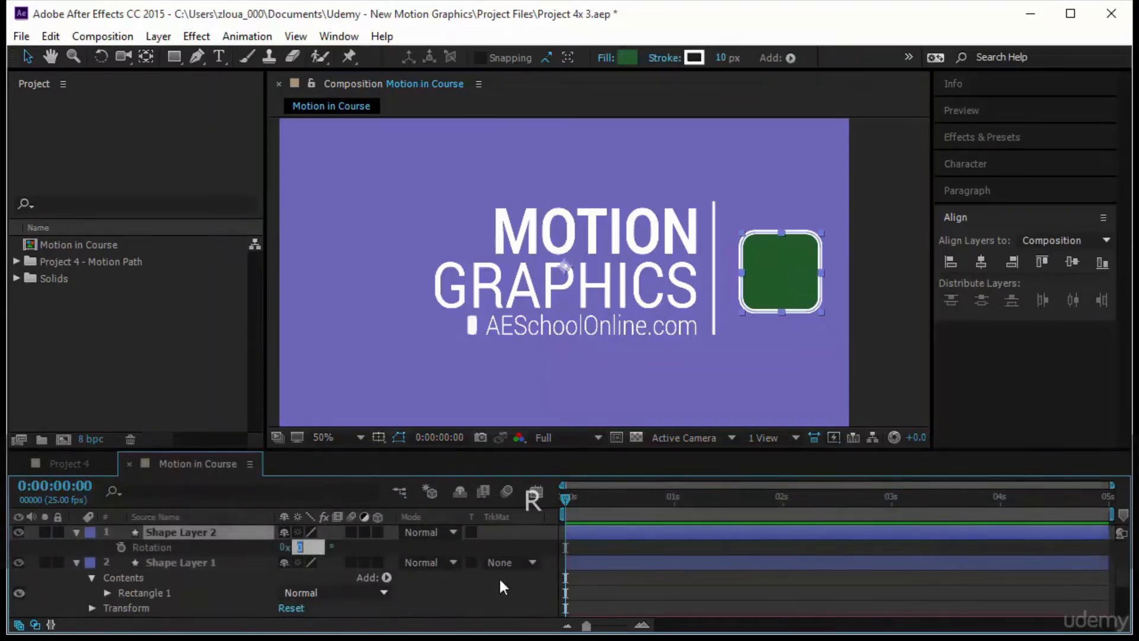
key("Return")
key("y")
key("ctrl+z")
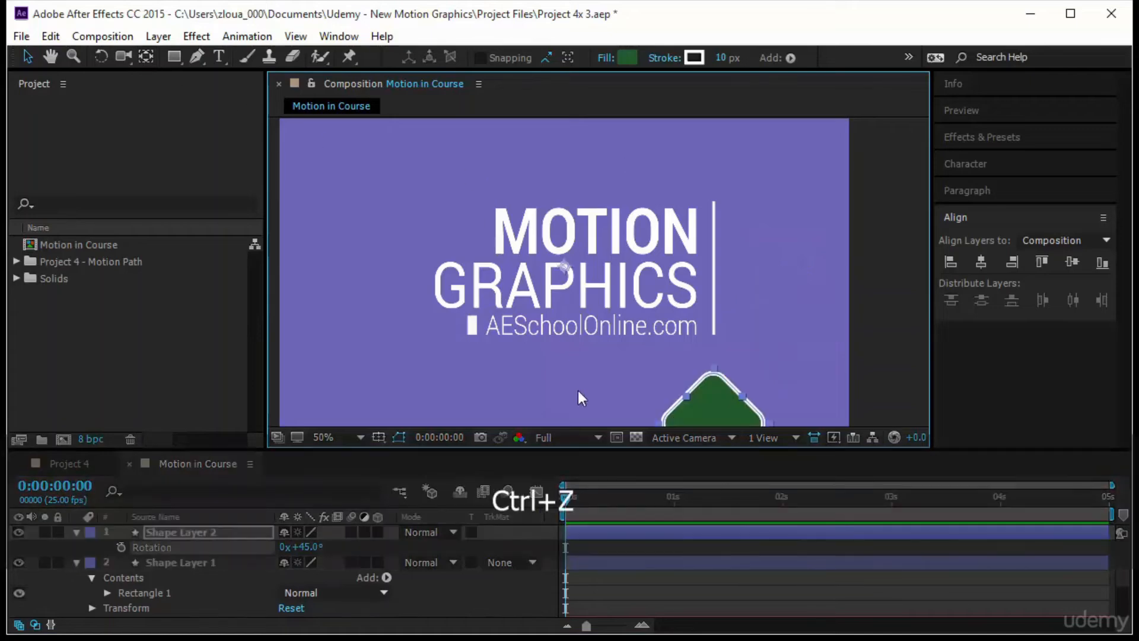
key("ctrl+z")
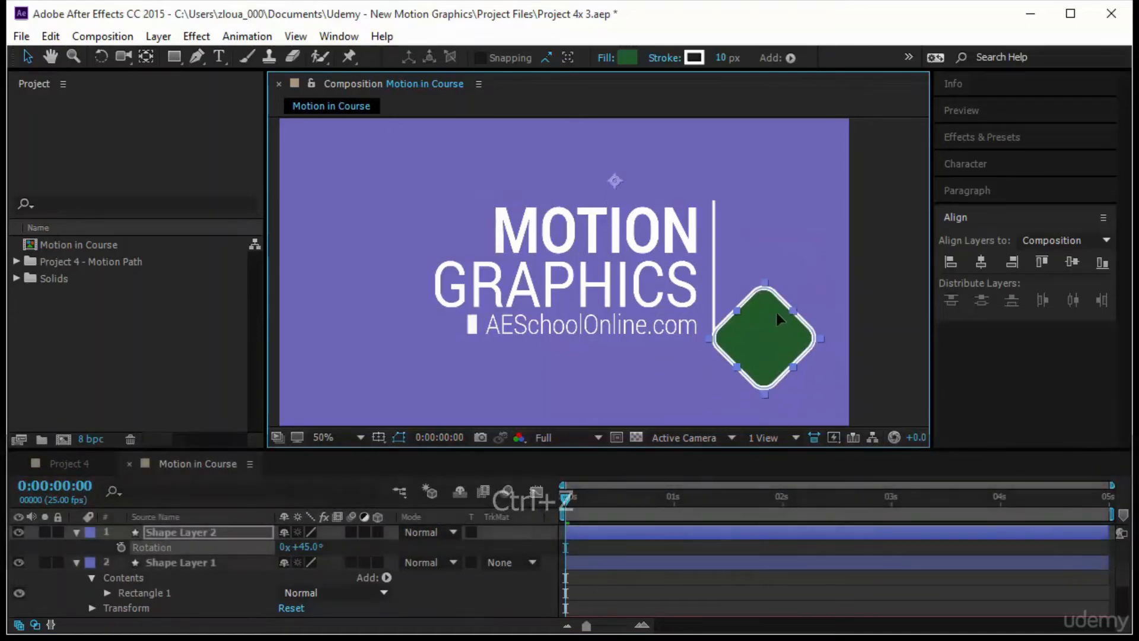
- Move the green diamond's anchor point to the centre of the shape and turn on snapping
left_click(146, 56)
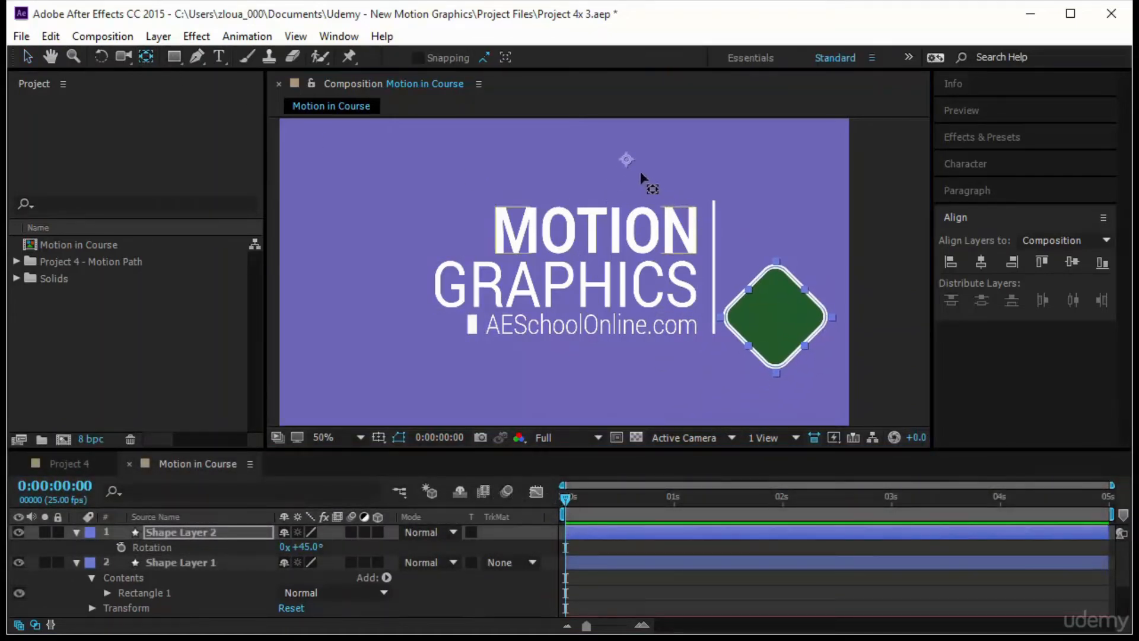
mouse_move(626, 159)
left_mouse_down()
mouse_move(664, 184)
mouse_move(793, 340)
mouse_move(788, 322)
mouse_move(760, 309)
mouse_move(787, 321)
left_mouse_up()
left_click(427, 58)
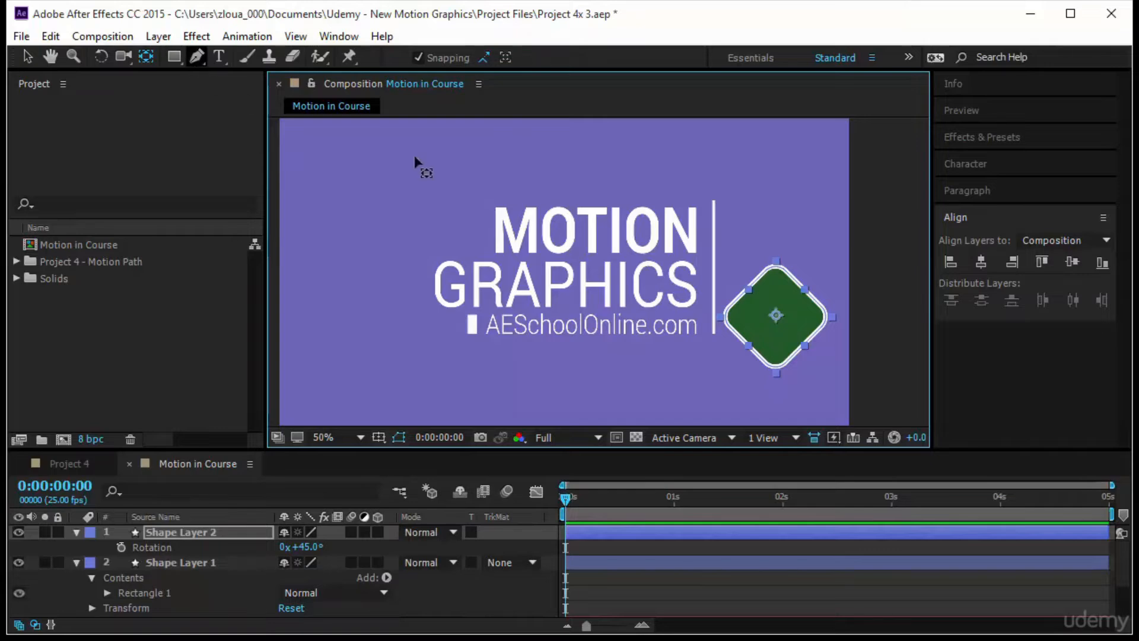
- Move the diamond up so it sits level with the middle of the vertical line, and turn off snapping
key("v")
left_click_drag(779, 300, 764, 270)
left_click(480, 57)
- Shift the whole layout of text, line and diamond left to balance it in the frame, and fit the composition view up to 100%
left_click_drag(903, 180, 374, 344)
left_click_drag(607, 280, 546, 278)
left_click(360, 437)
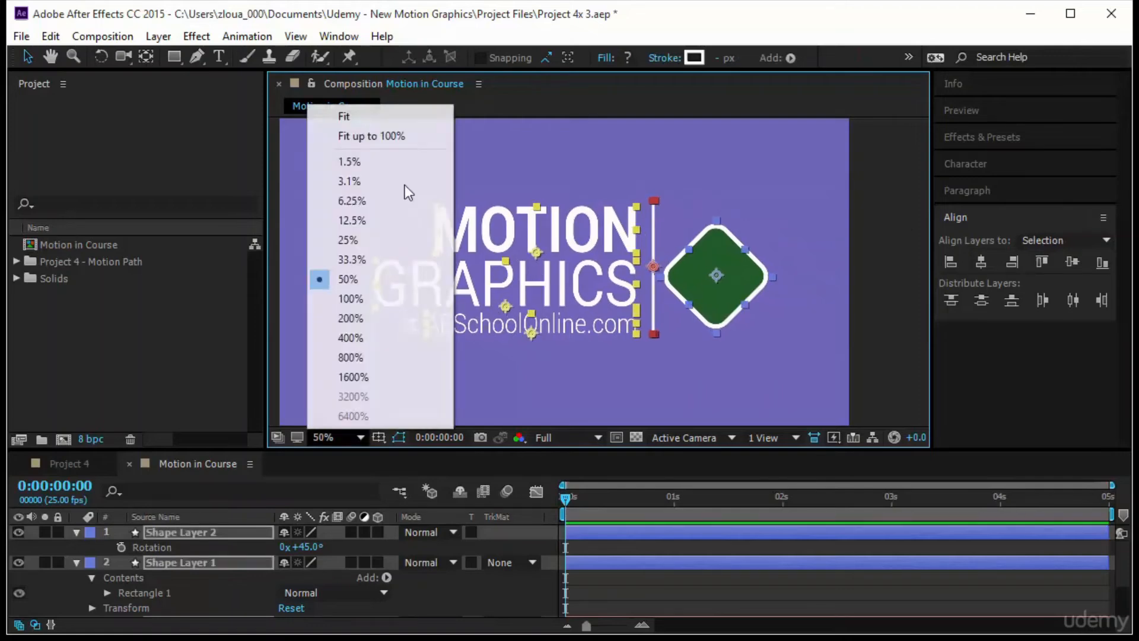
left_click(409, 133)
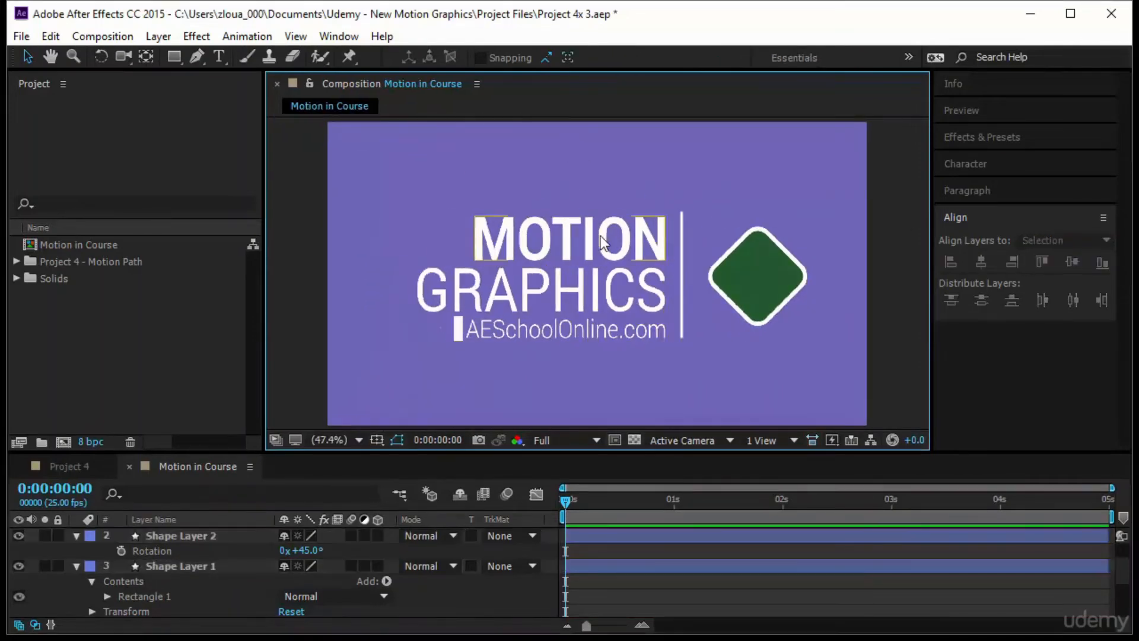
- Apply a Drop Shadow layer style to the MOTION, GRAPHICS and AESchoolOnline.com text layers together
left_click(561, 237)
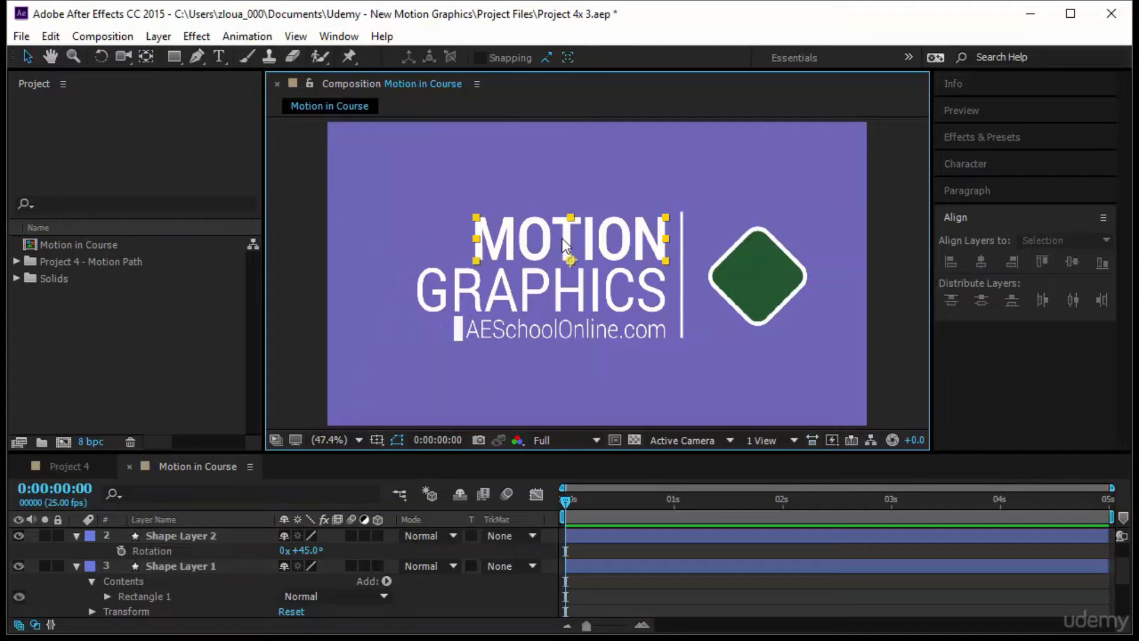
left_click(574, 300, "shift")
left_click(572, 330, "shift")
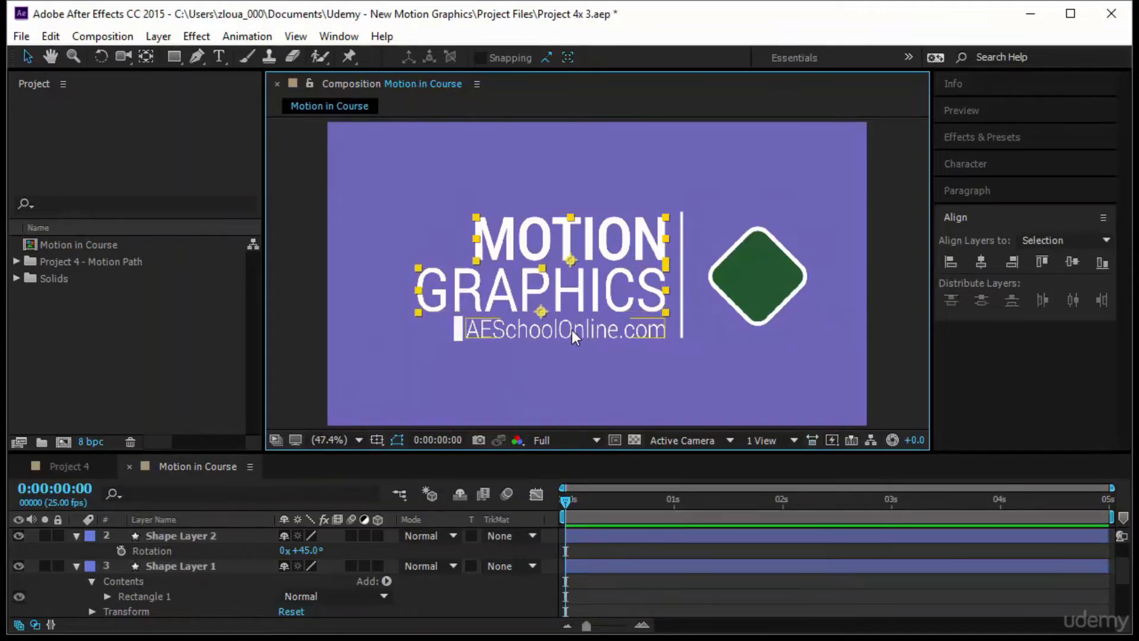
left_click_drag(527, 179, 602, 361)
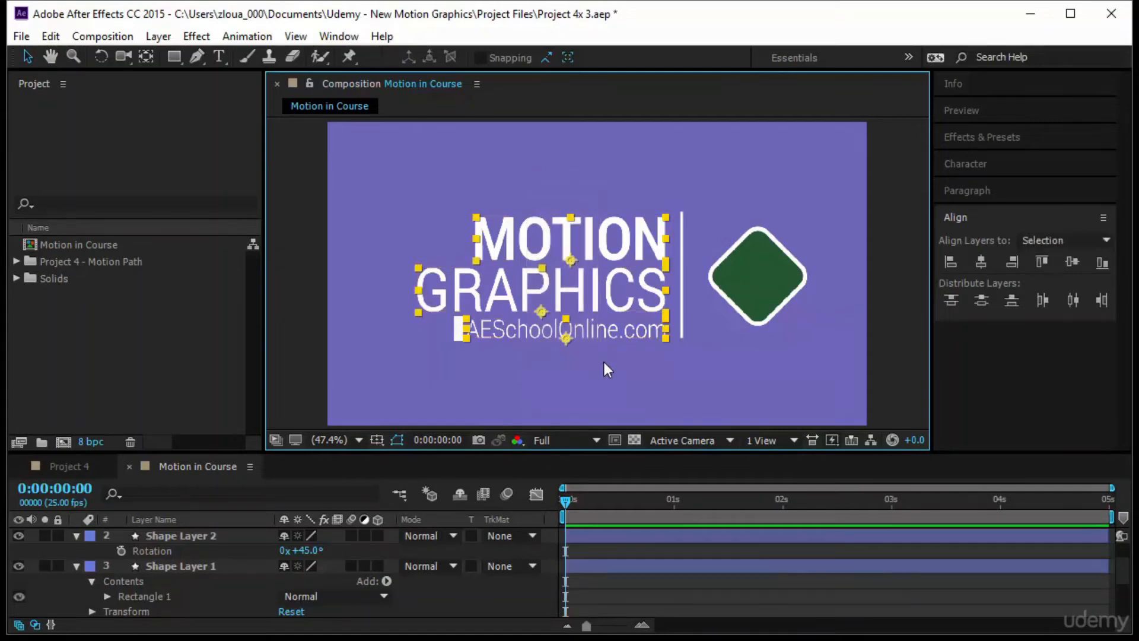
right_click(590, 248)
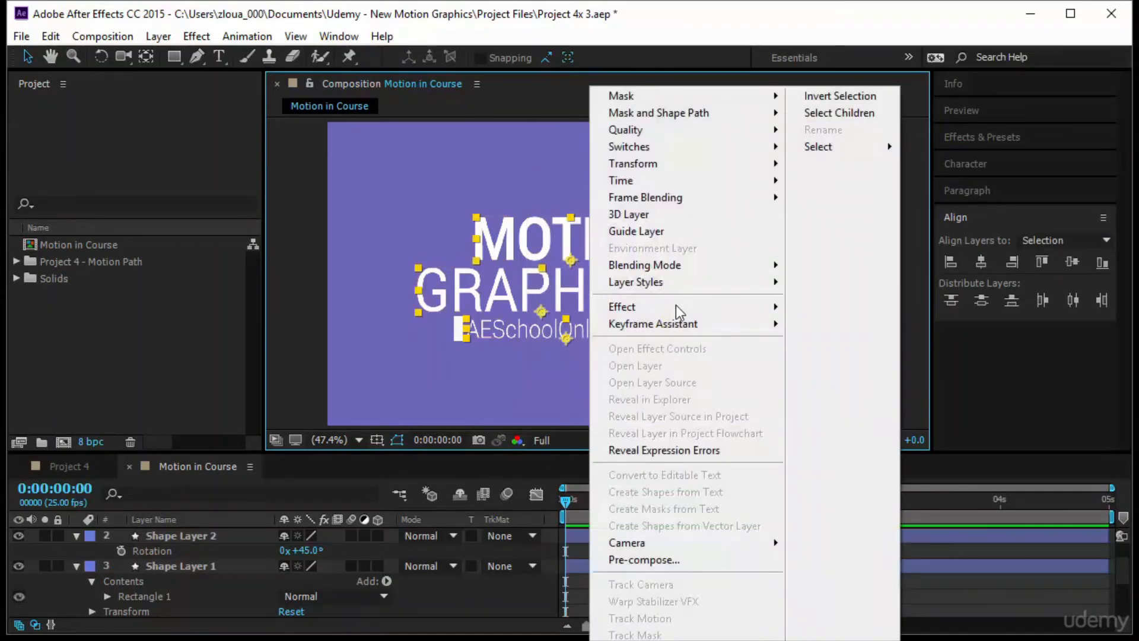
mouse_move(677, 292)
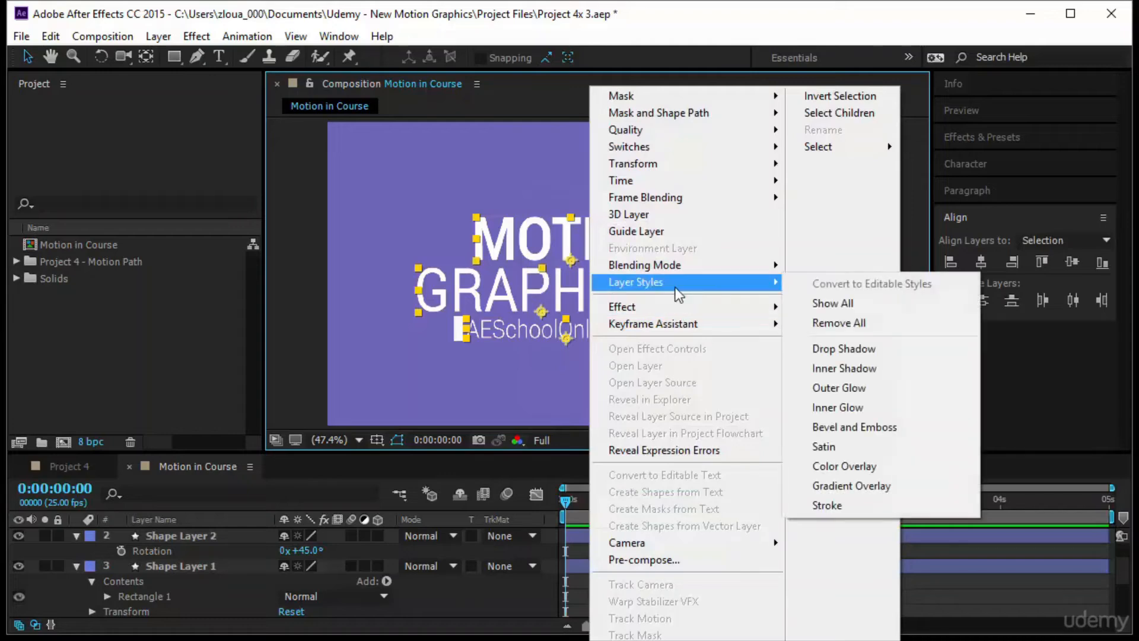
left_click(870, 351)
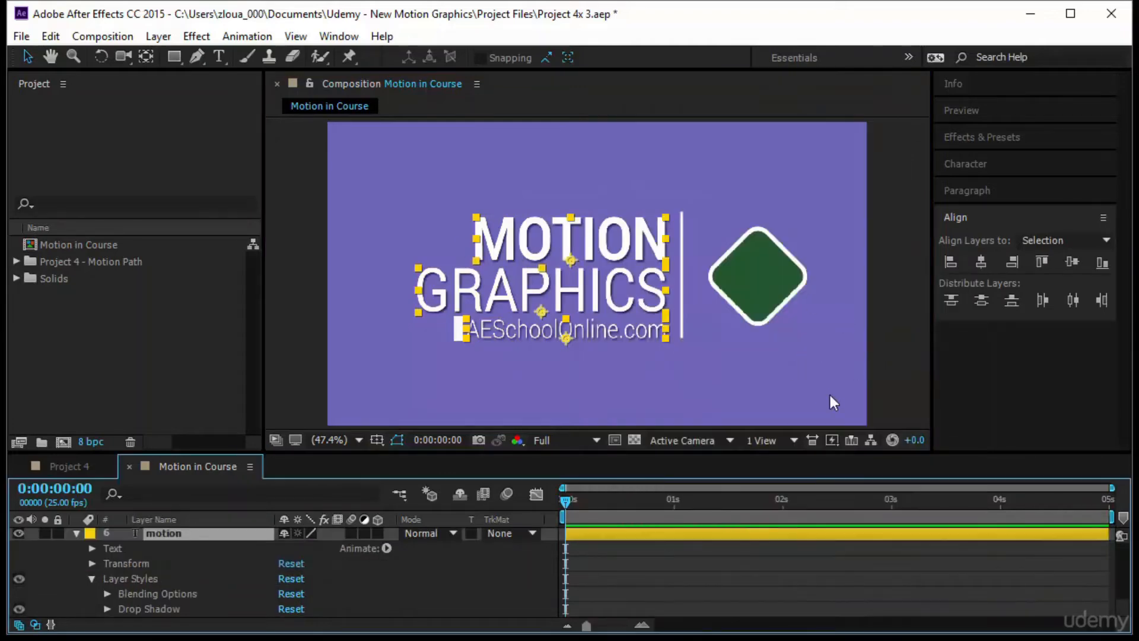
left_click(905, 327)
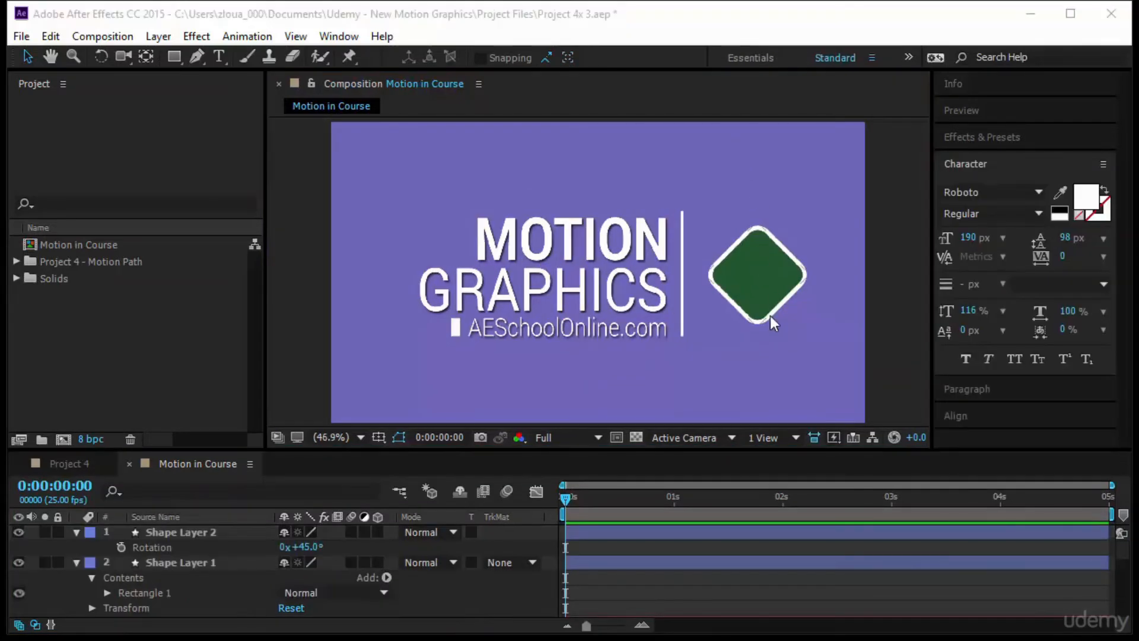
- Add an exclamation mark as a new text layer and move it inside the green diamond
left_click(750, 307)
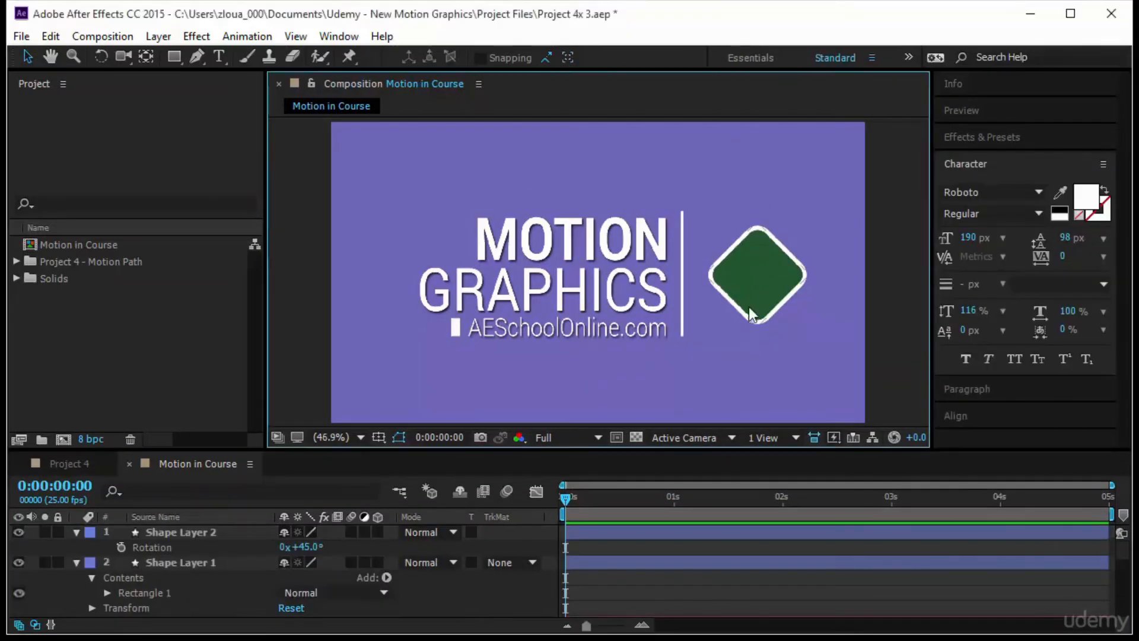
left_click(220, 57)
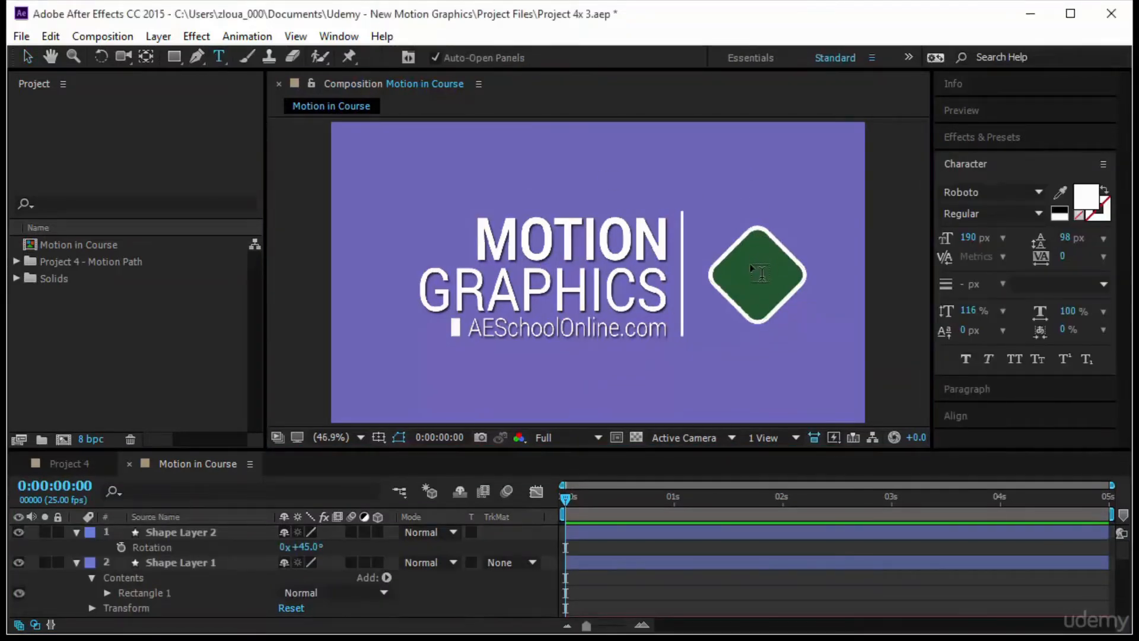
left_click(770, 287)
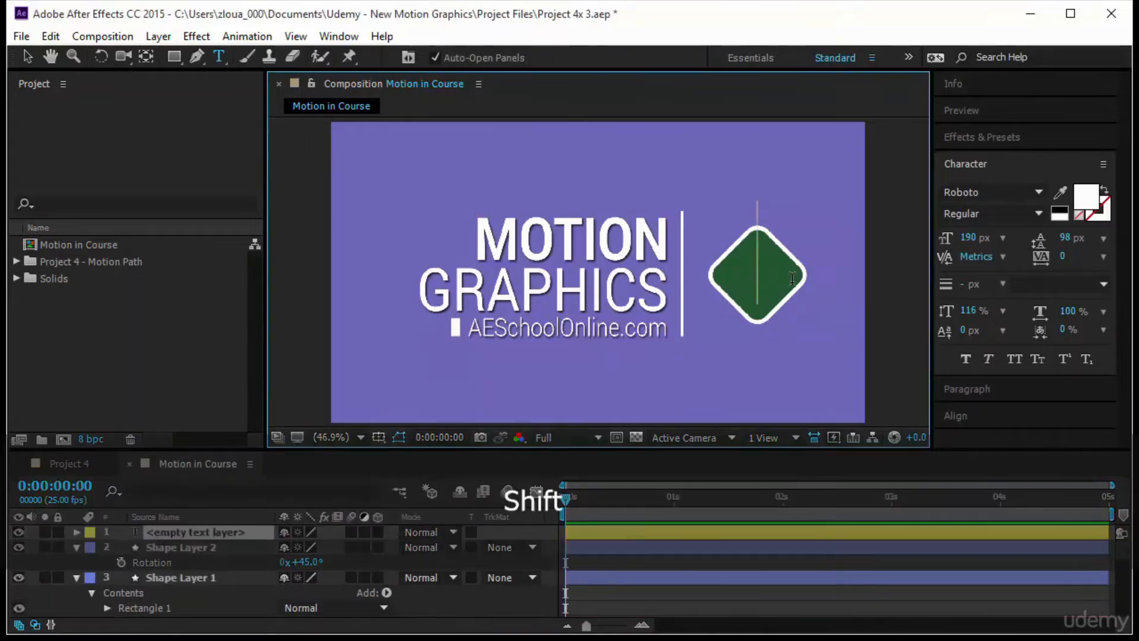
type("!")
left_click(28, 58)
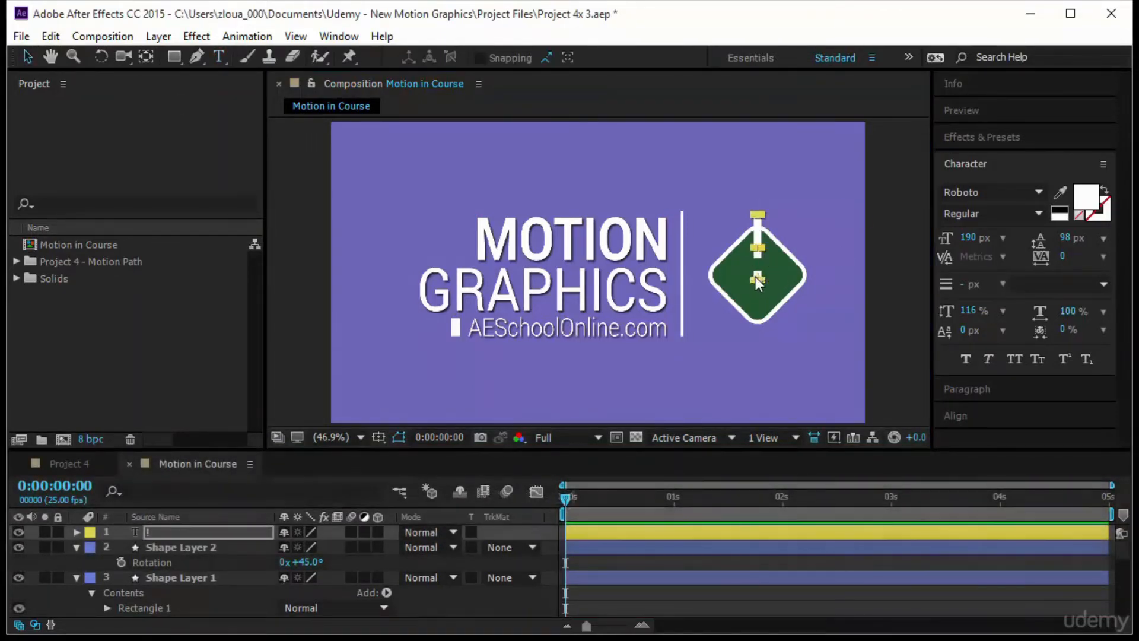
left_click_drag(756, 276, 762, 307)
- Set the exclamation mark's font to Salina at 195 px and move it up slightly to centre it in the diamond
left_click(997, 193)
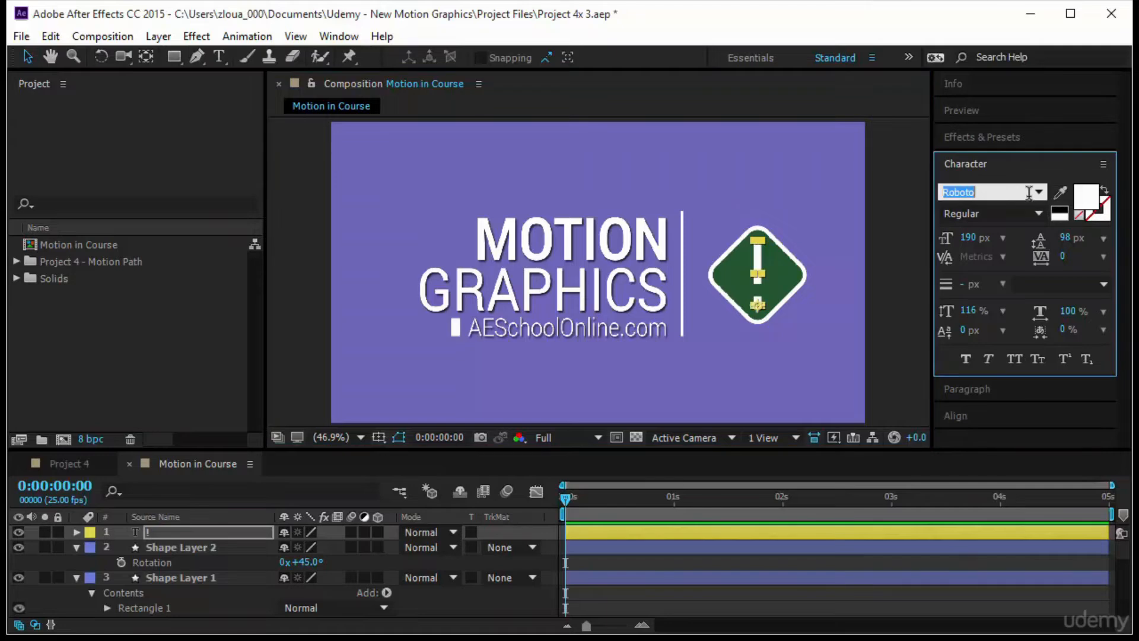
left_click(1038, 195)
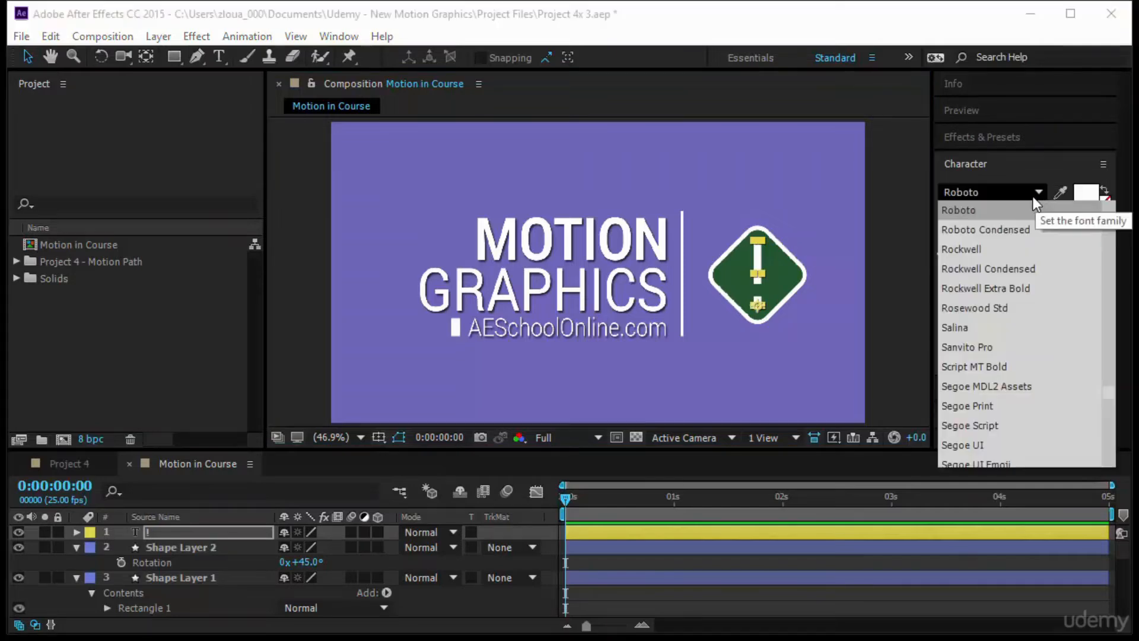
left_click(997, 326)
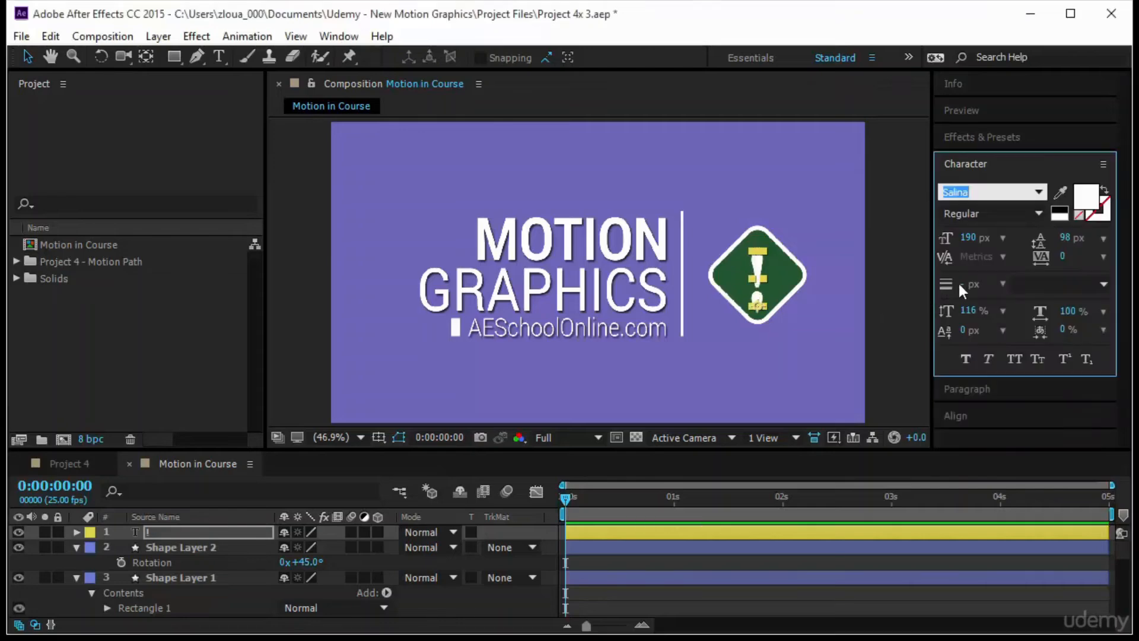
left_click(968, 237)
type("195")
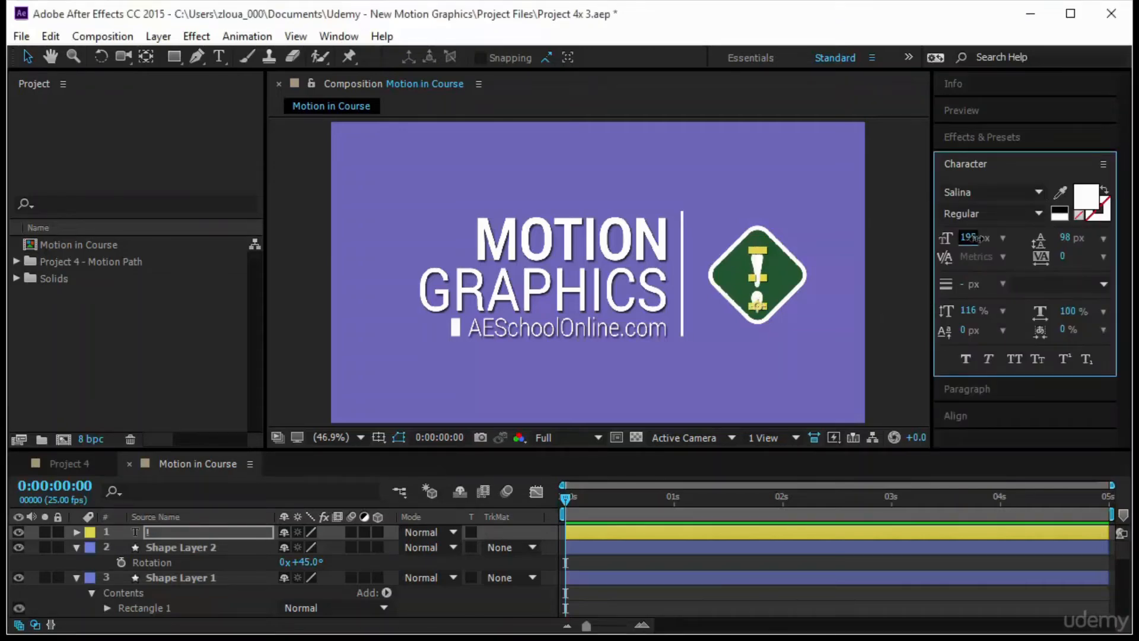
left_click(760, 313)
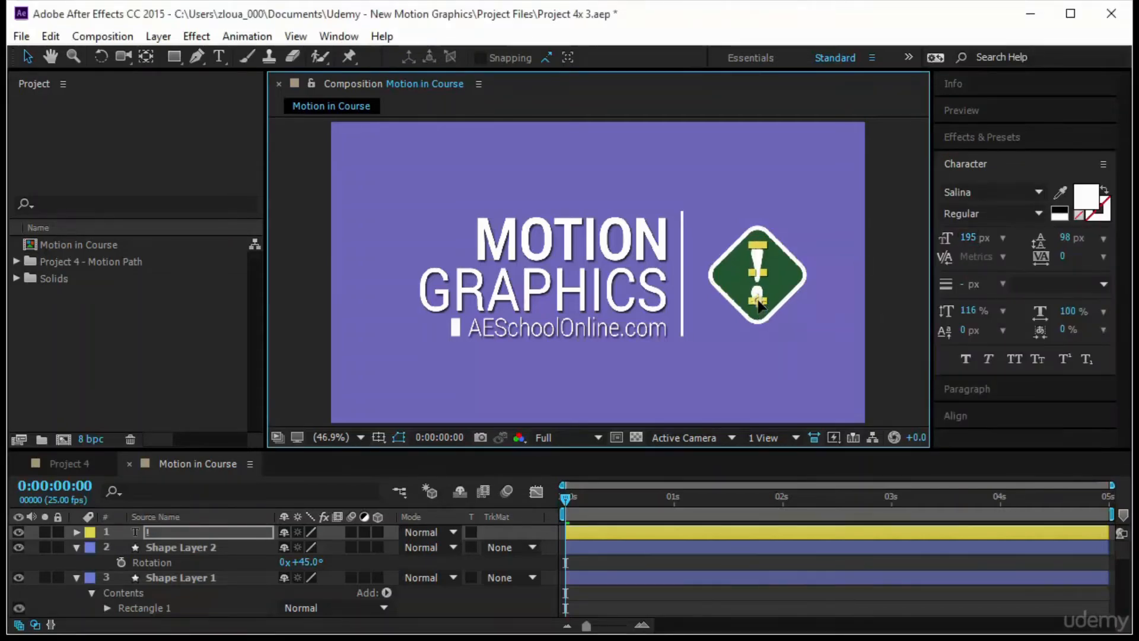
- Add a 1280 x 720 px solid in colour 53BFAF and move it right until it sits just outside the frame
left_click(912, 298)
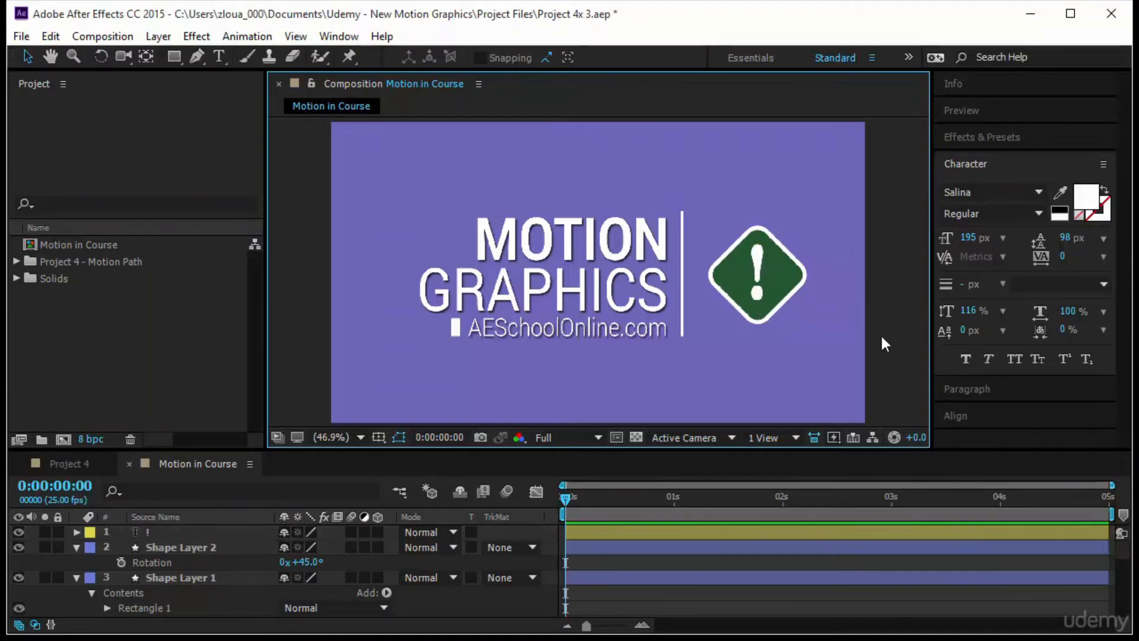
left_click(164, 40)
mouse_move(493, 10)
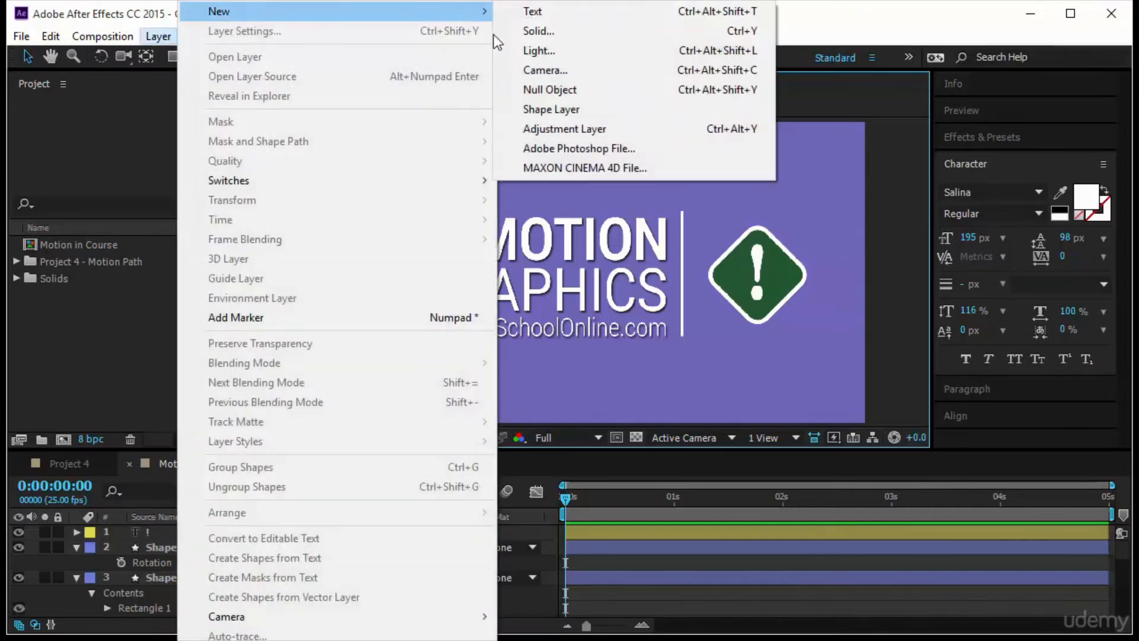
left_click(587, 31)
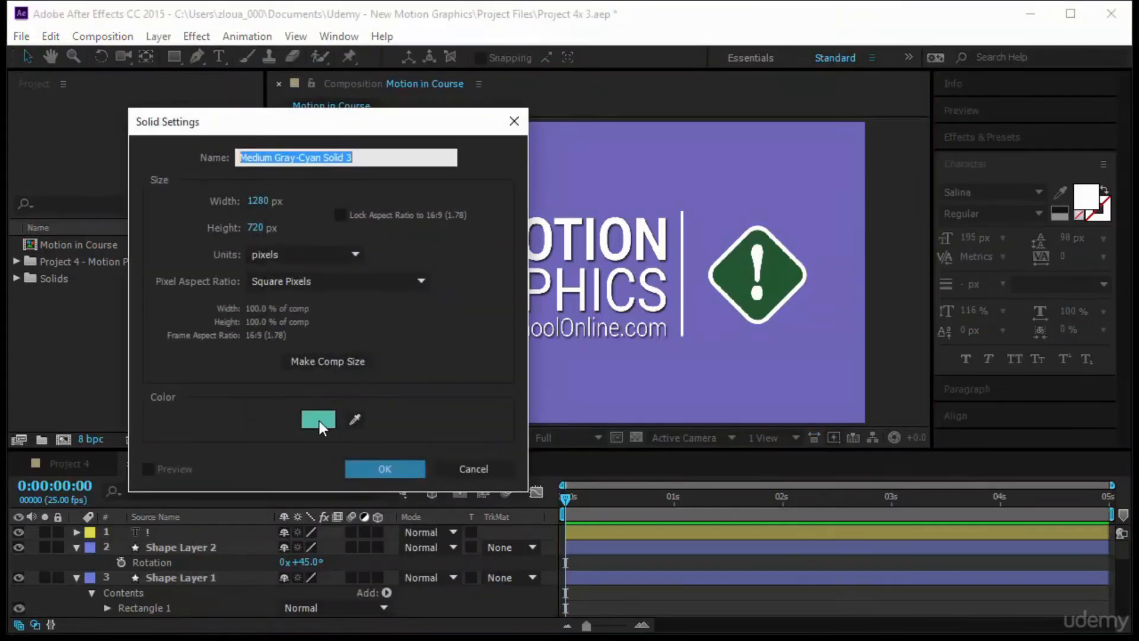
left_click(322, 422)
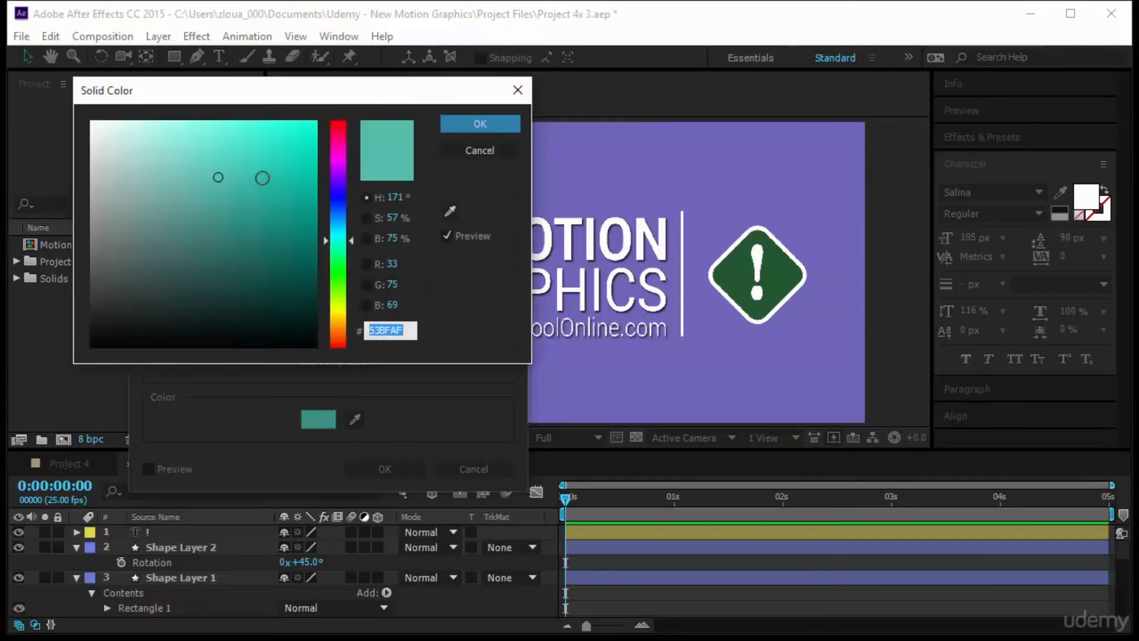
left_click(501, 123)
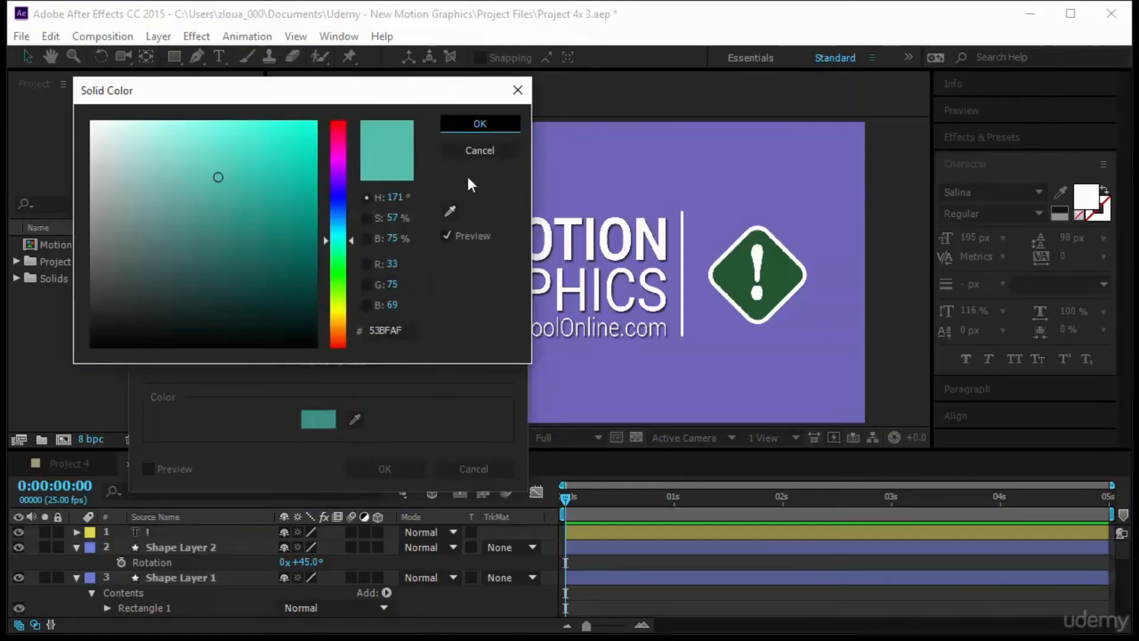
left_click(385, 469)
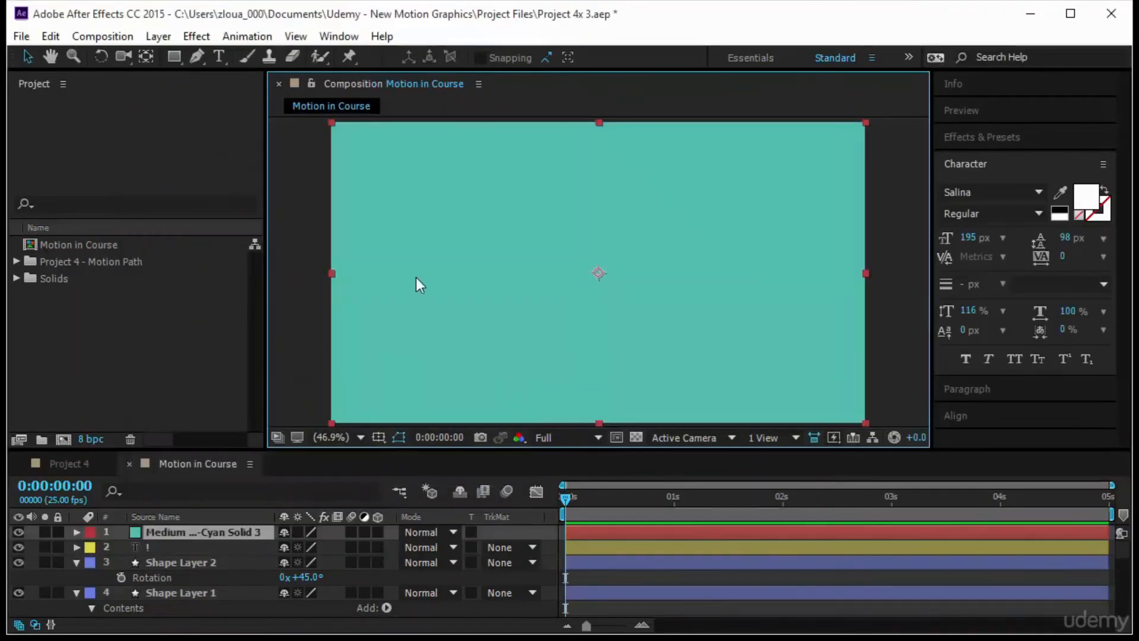
left_click_drag(415, 277, 950, 296)
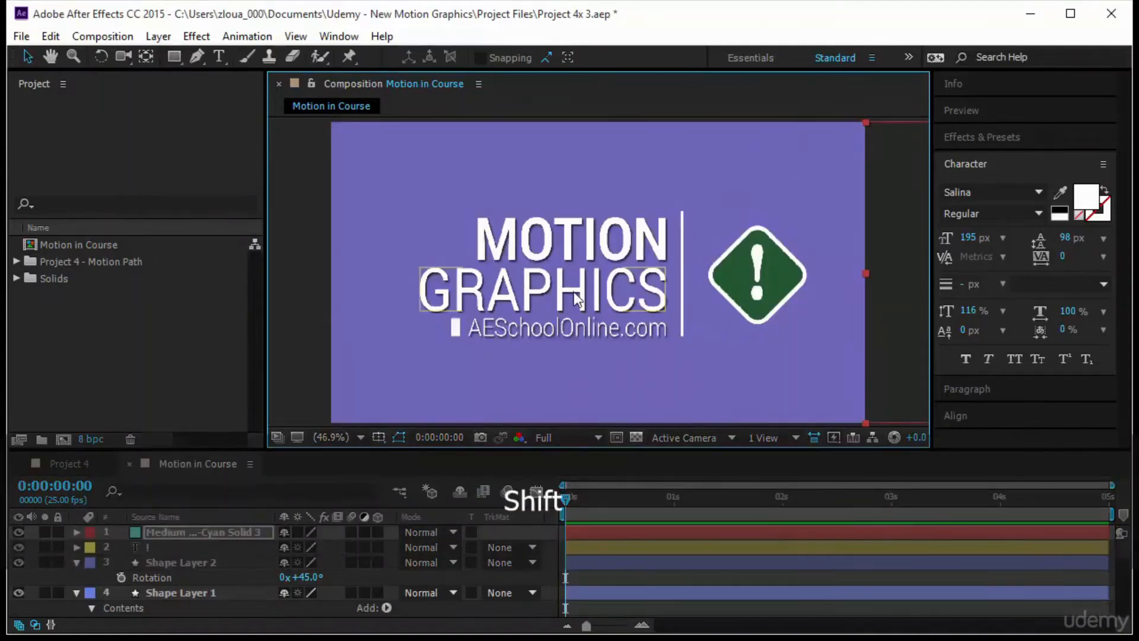
- Enlarge the timeline area and rename Shape Layer 2, the green diamond, as Rectangle
left_click_drag(153, 455, 183, 287)
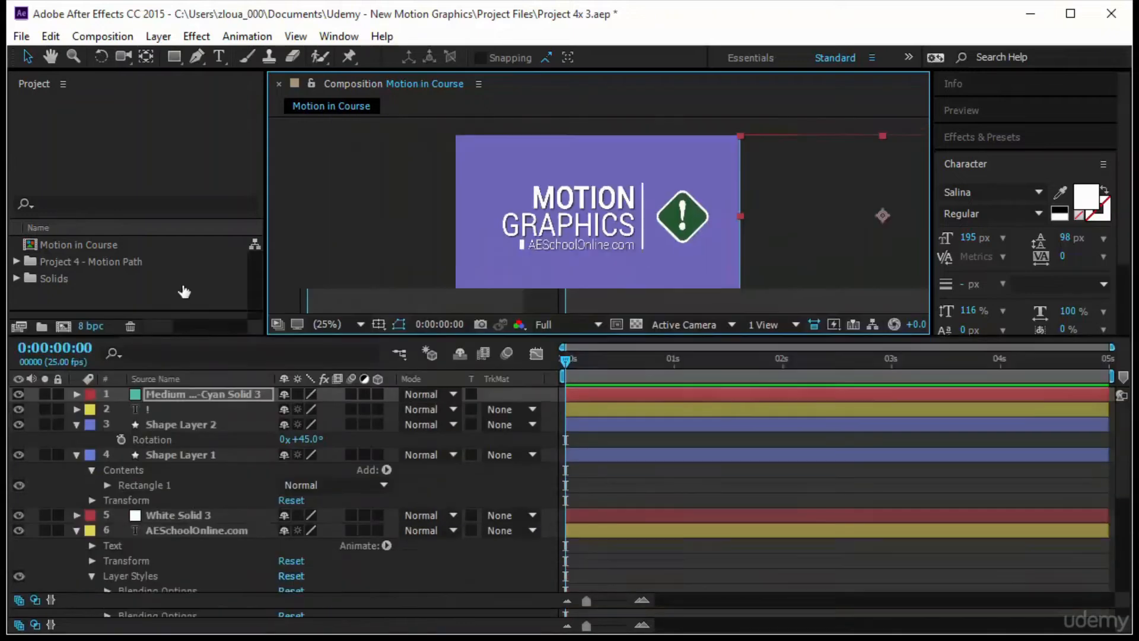
left_click(75, 397)
left_click(173, 400)
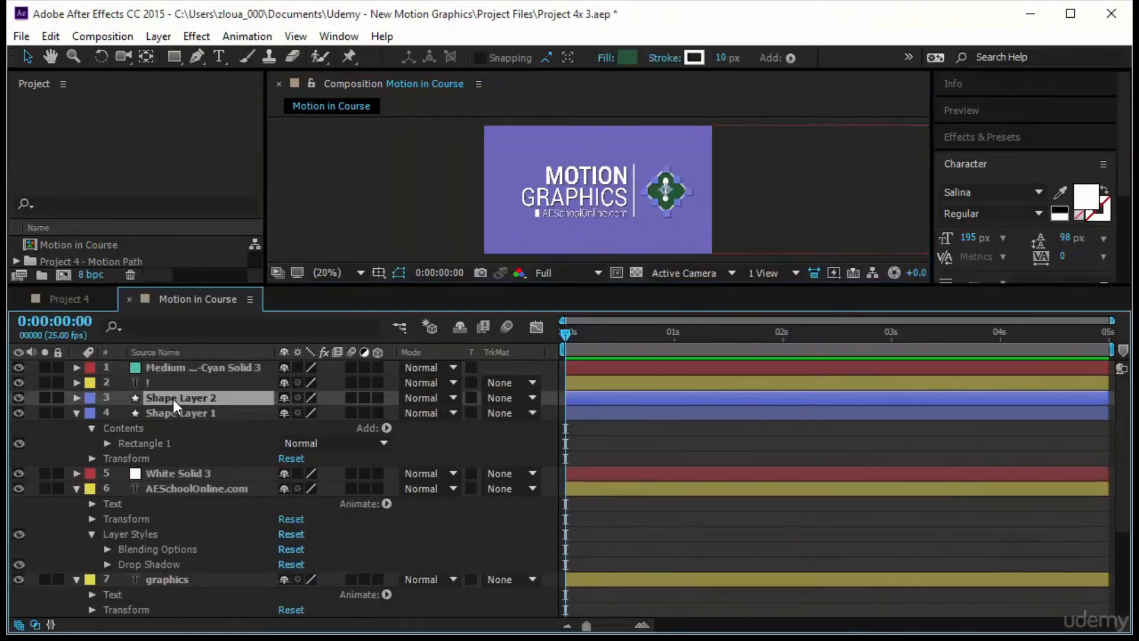
key("Return")
type("R")
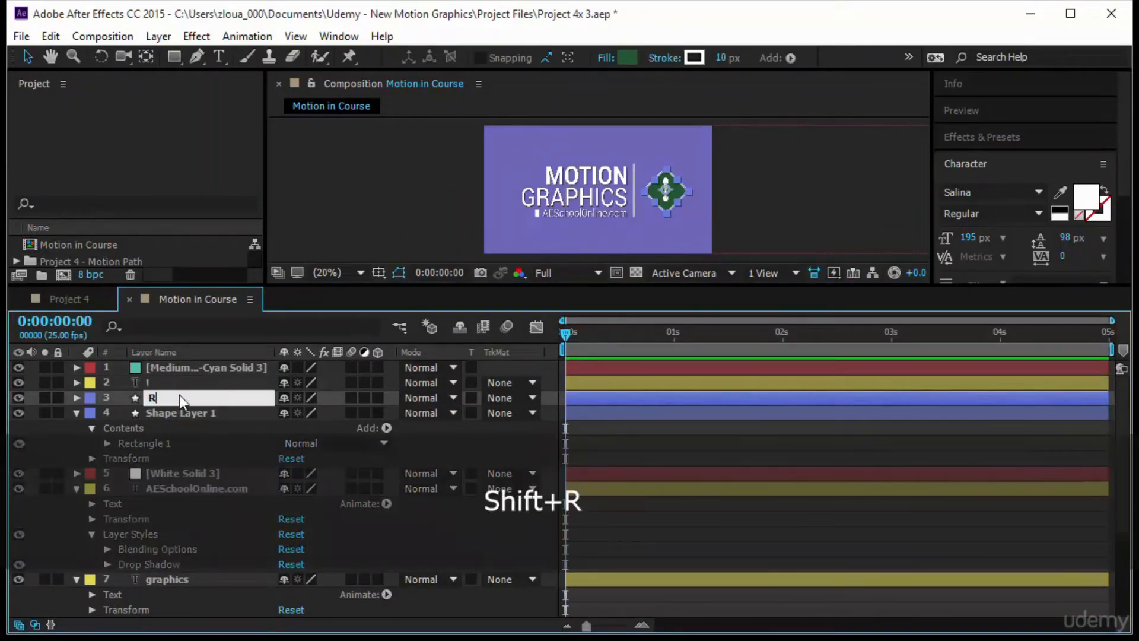
type("ectangle")
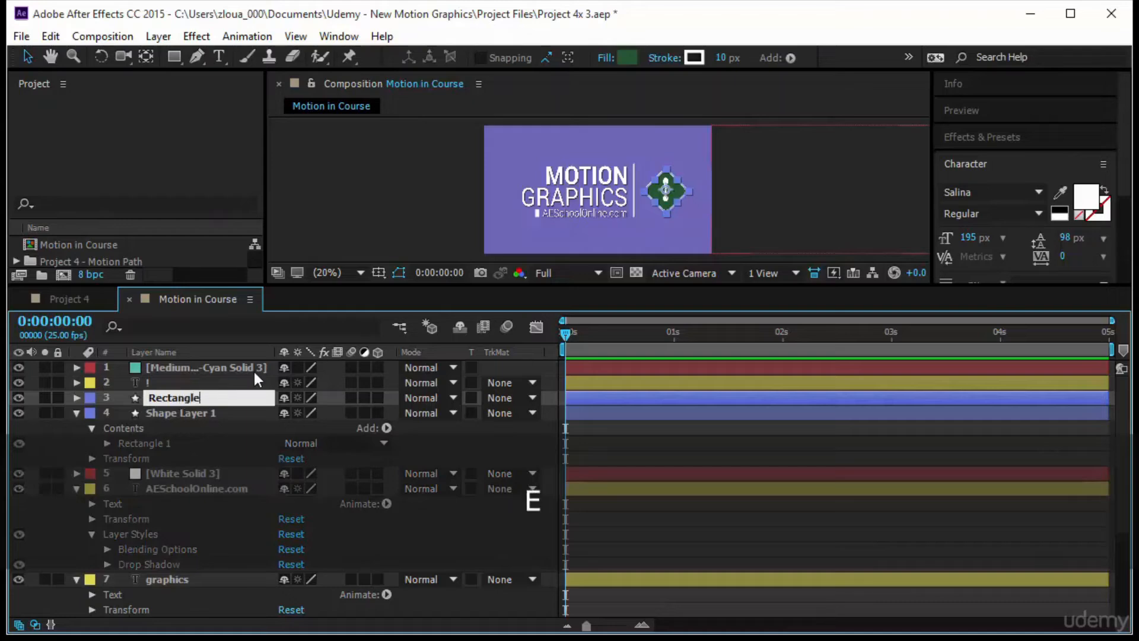
- Rename Shape Layer 1, the small white block beside the web address, as Square
left_click(207, 413)
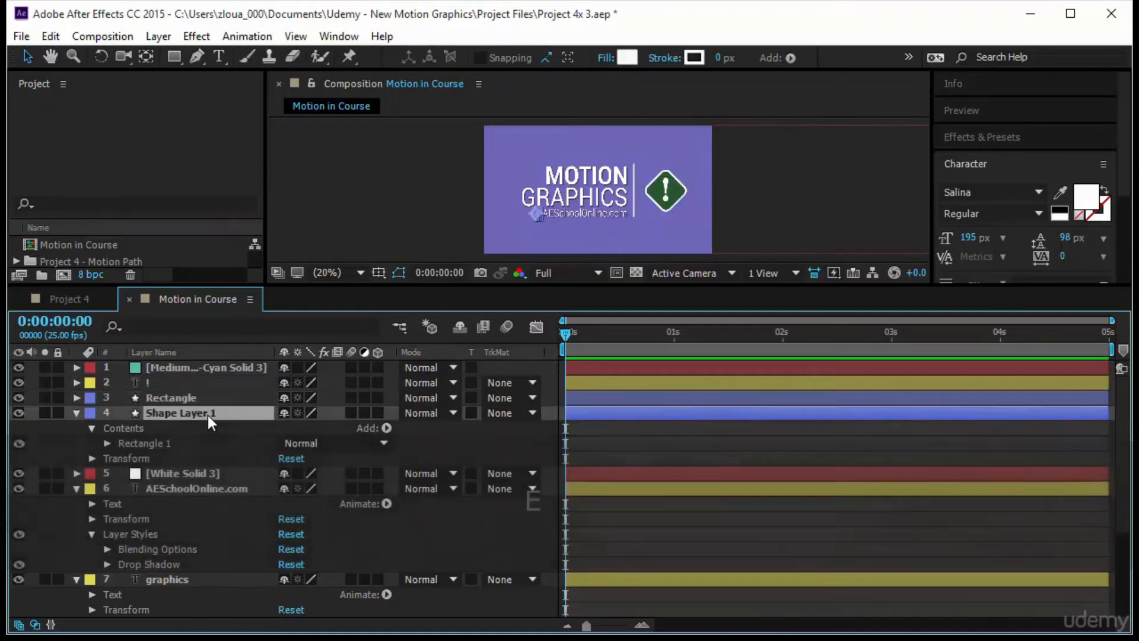
key("Return")
type("S")
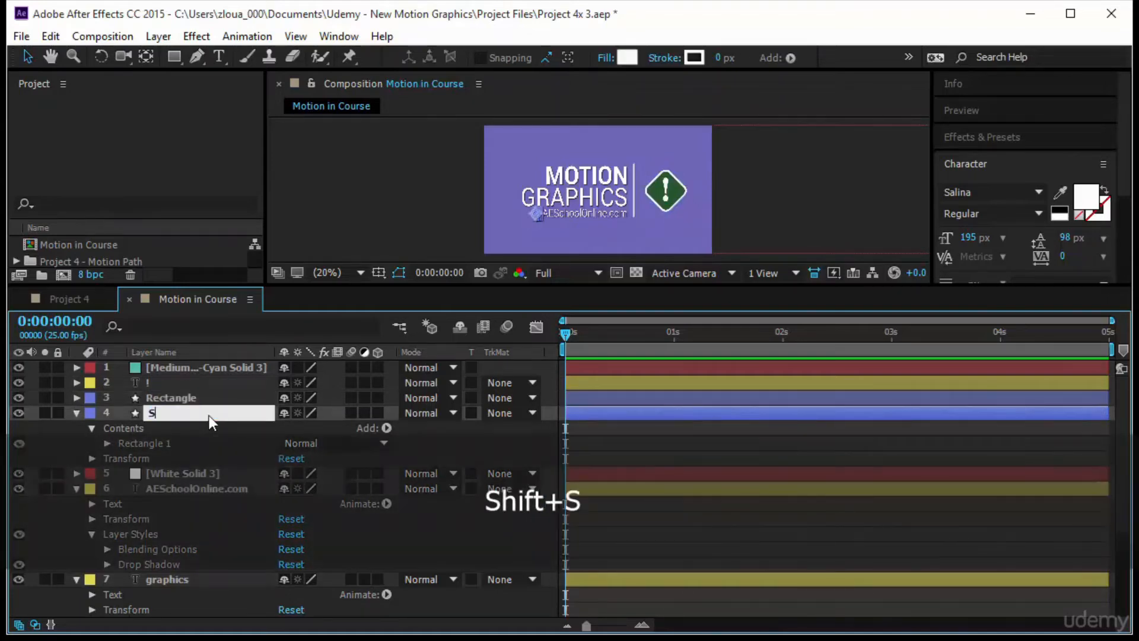
type("qua")
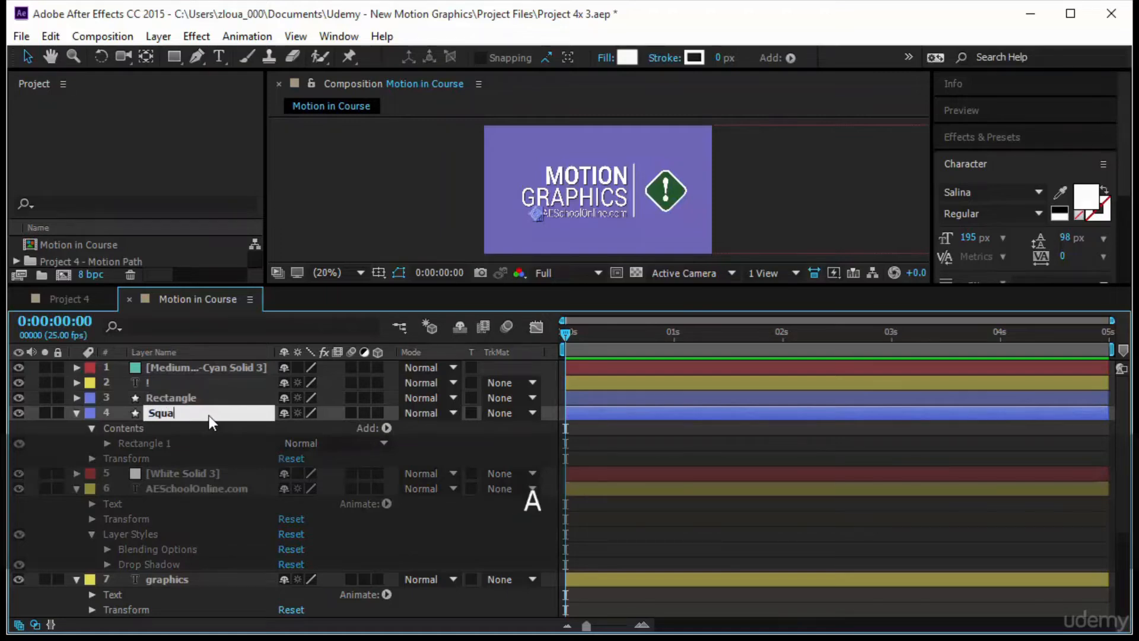
type("re")
- Rename the White Solid 3 layer, the vertical divider, as Line Separator
left_click(197, 473)
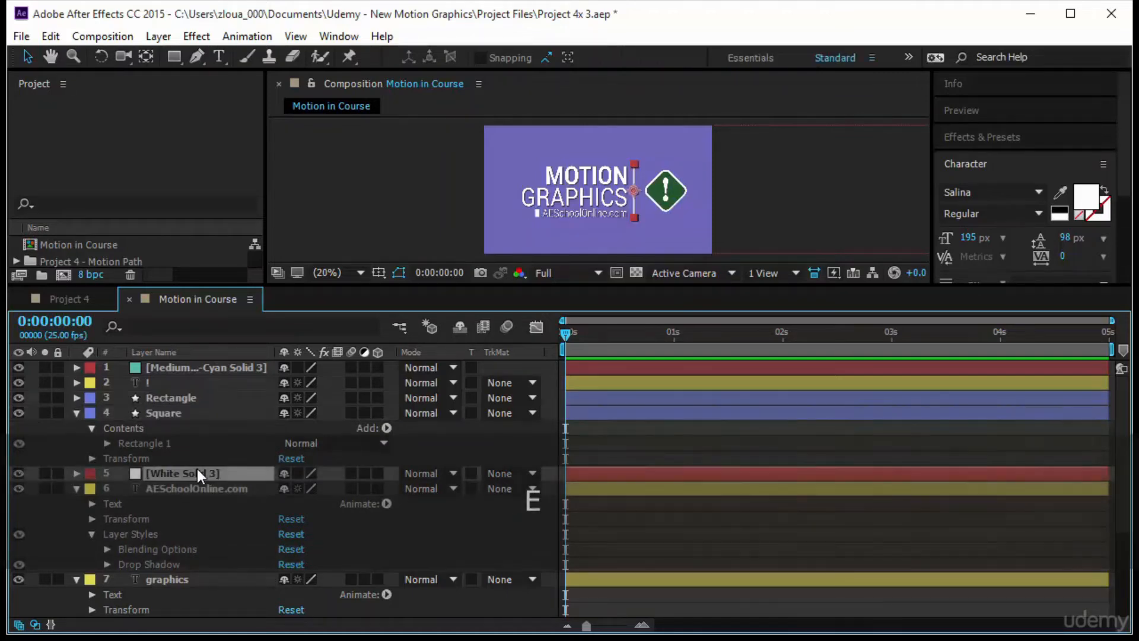
key("Return")
type("Li")
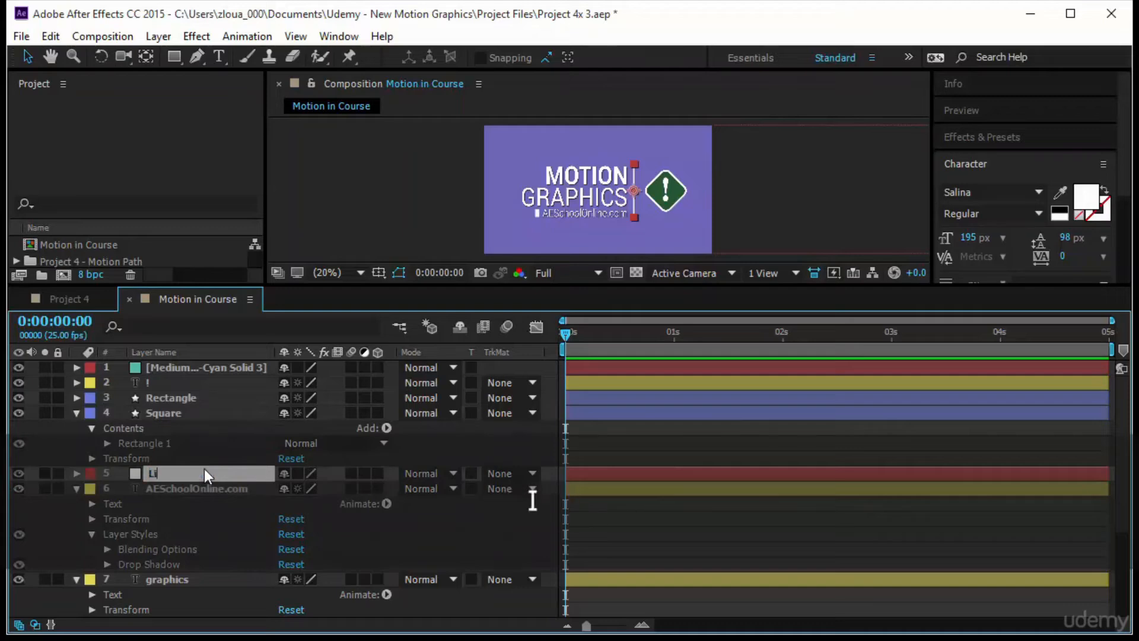
type("ne Separator")
- Collapse the expanded properties of all layers in the timeline and enlarge the composition view again
left_click(77, 488)
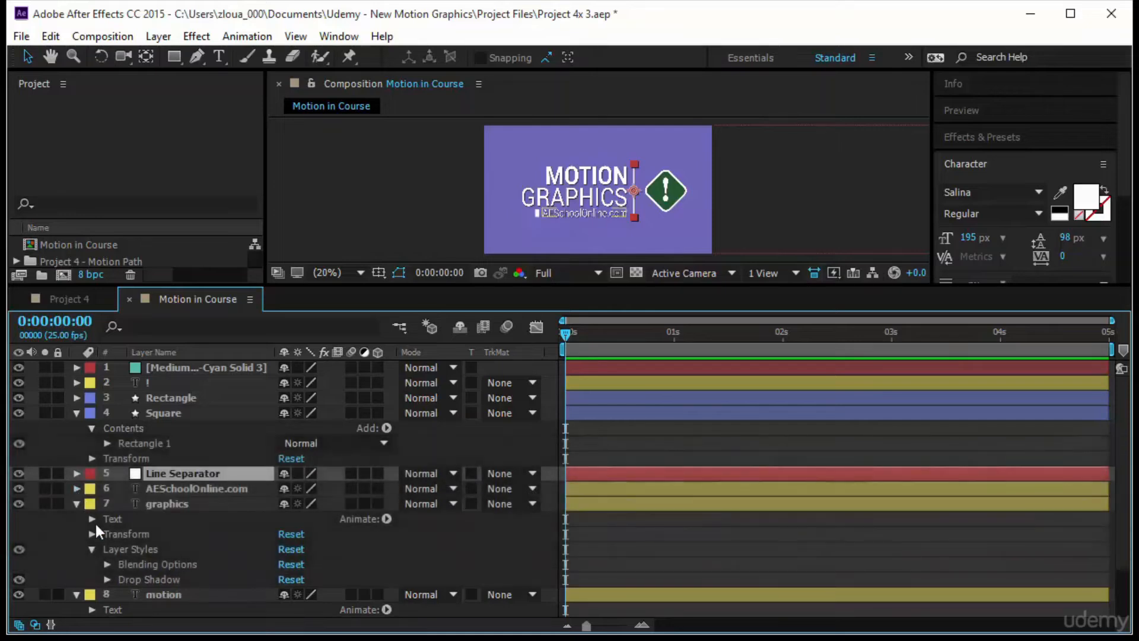
left_click(82, 507)
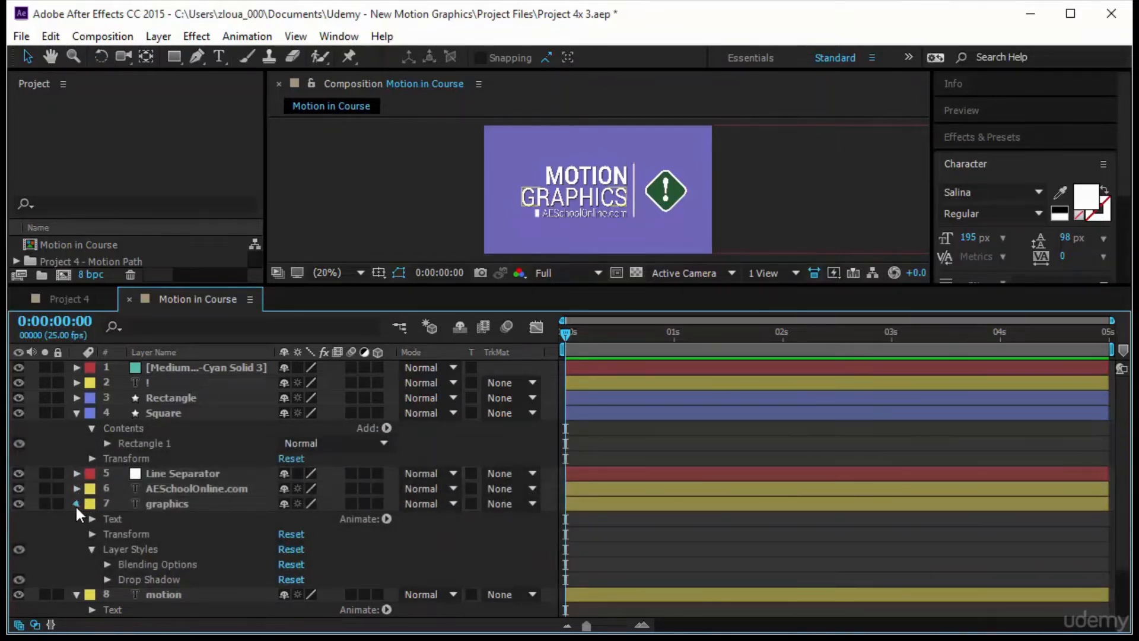
left_click(76, 504)
left_click(172, 411)
key("ctrl+a")
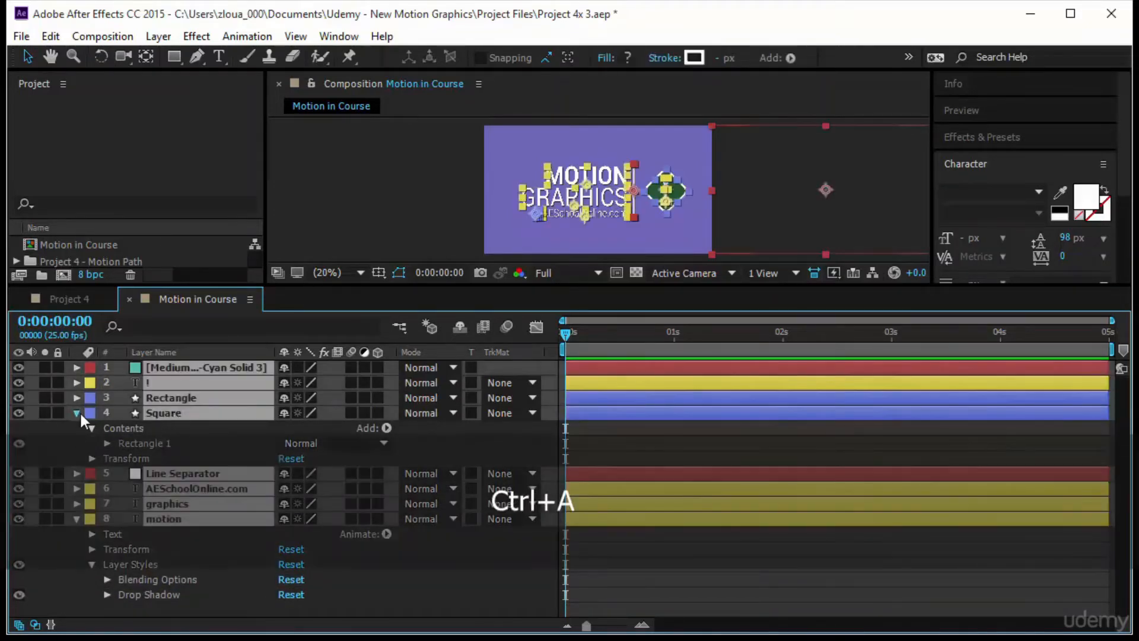
left_click(79, 410)
left_click(178, 504)
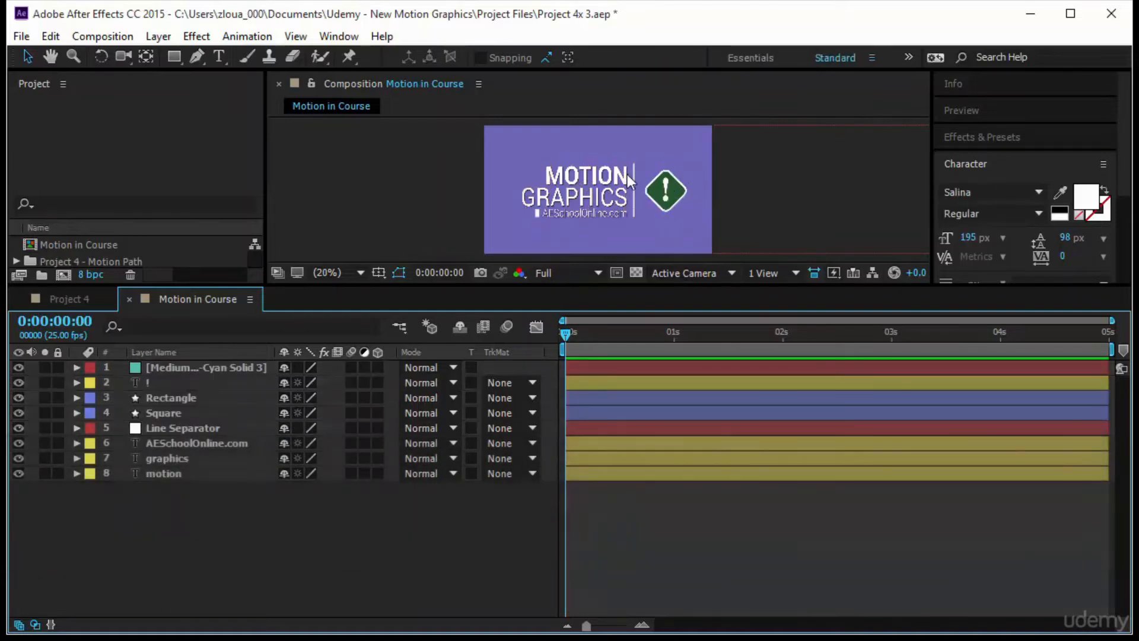
left_click_drag(567, 285, 563, 444)
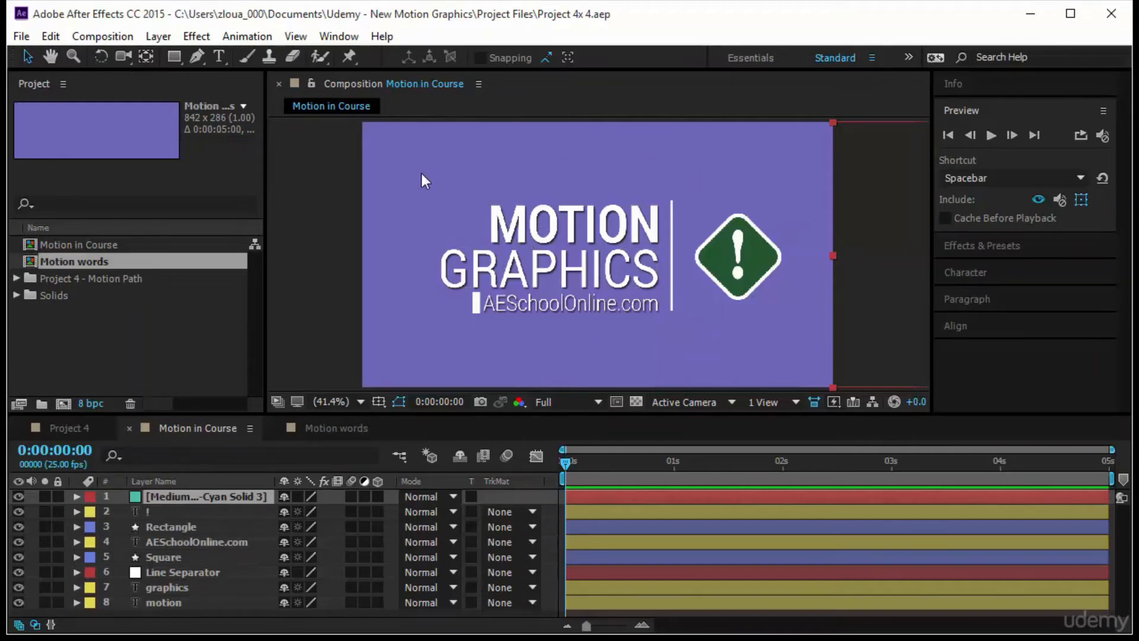
- Pre-compose the graphics and motion text layers together as Motion Words, moving all attributes into the new composition
left_click(537, 232)
left_click(543, 274)
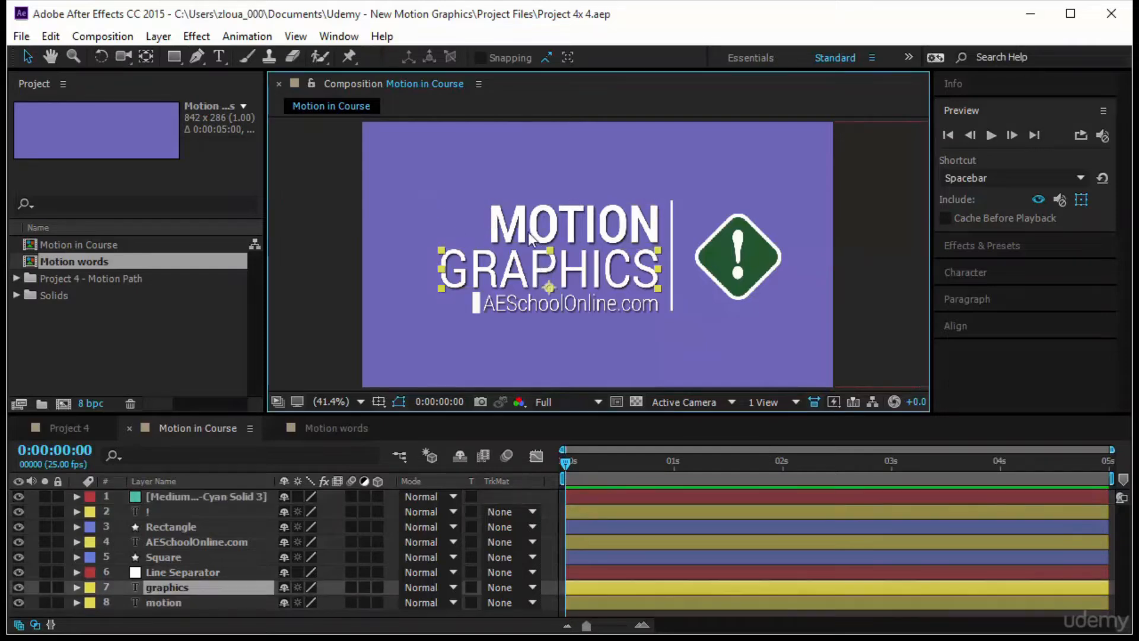
left_click(539, 237)
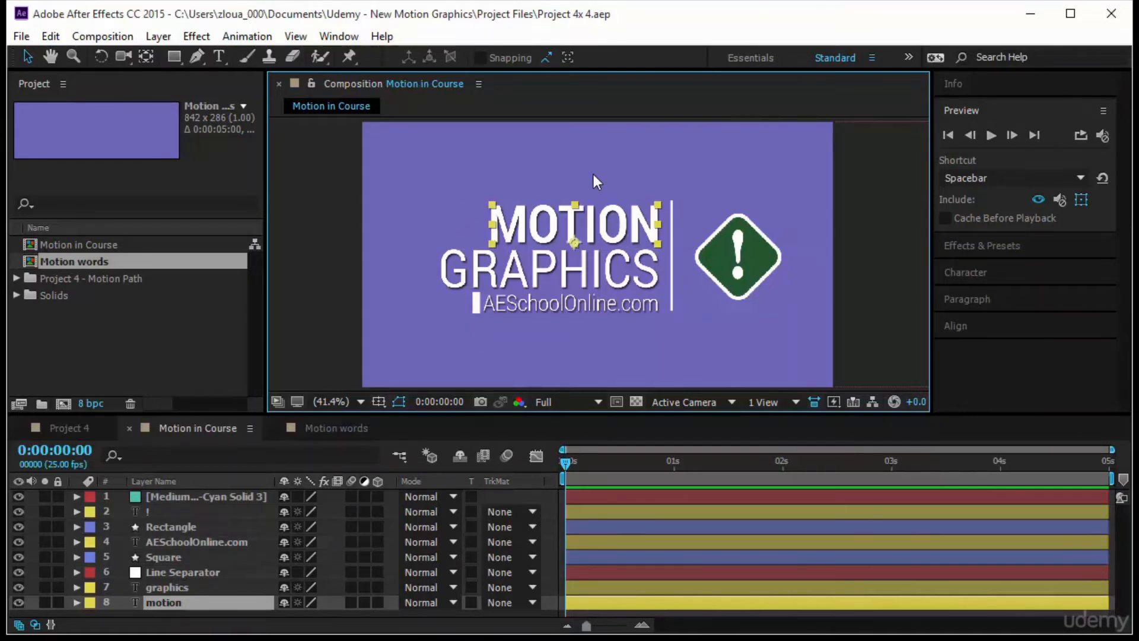
left_click(552, 275, "shift")
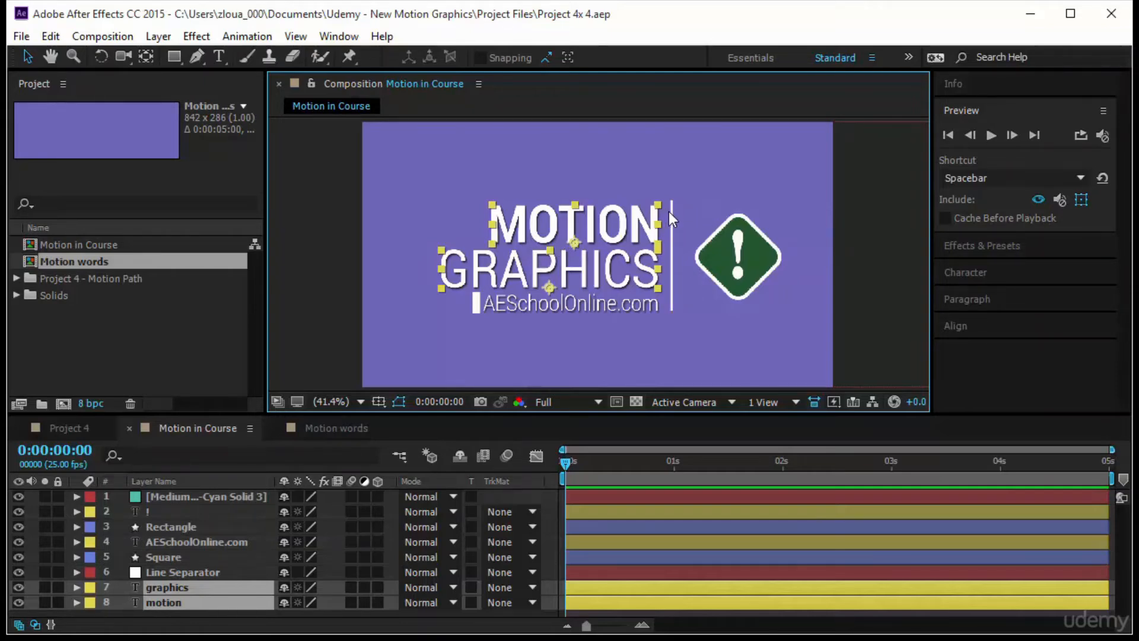
right_click(568, 241)
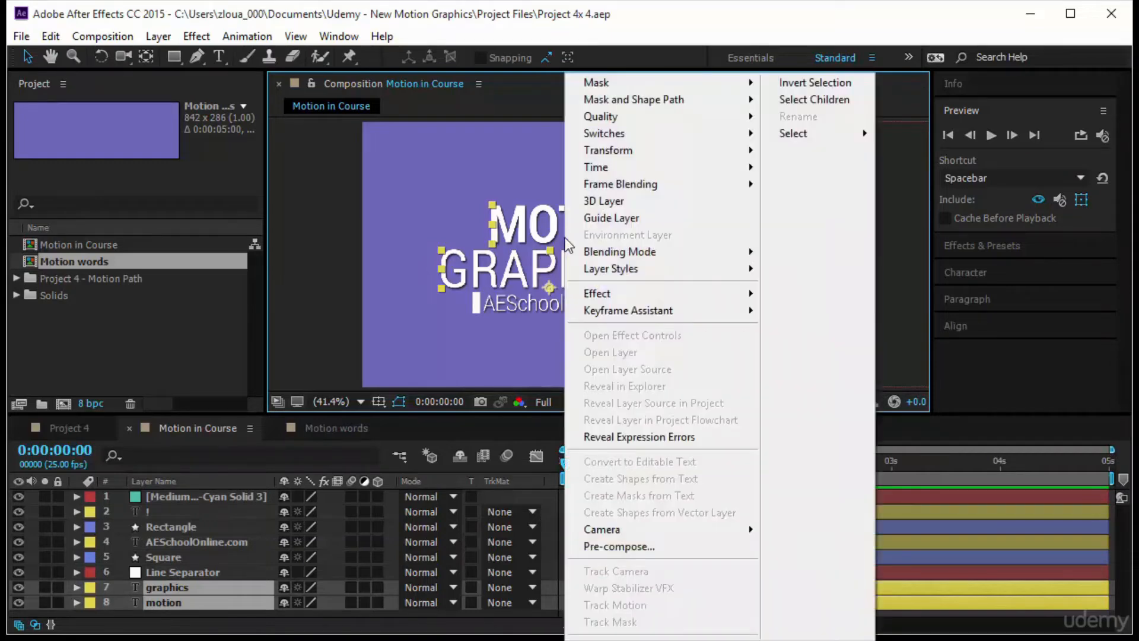
left_click(606, 543)
type("M")
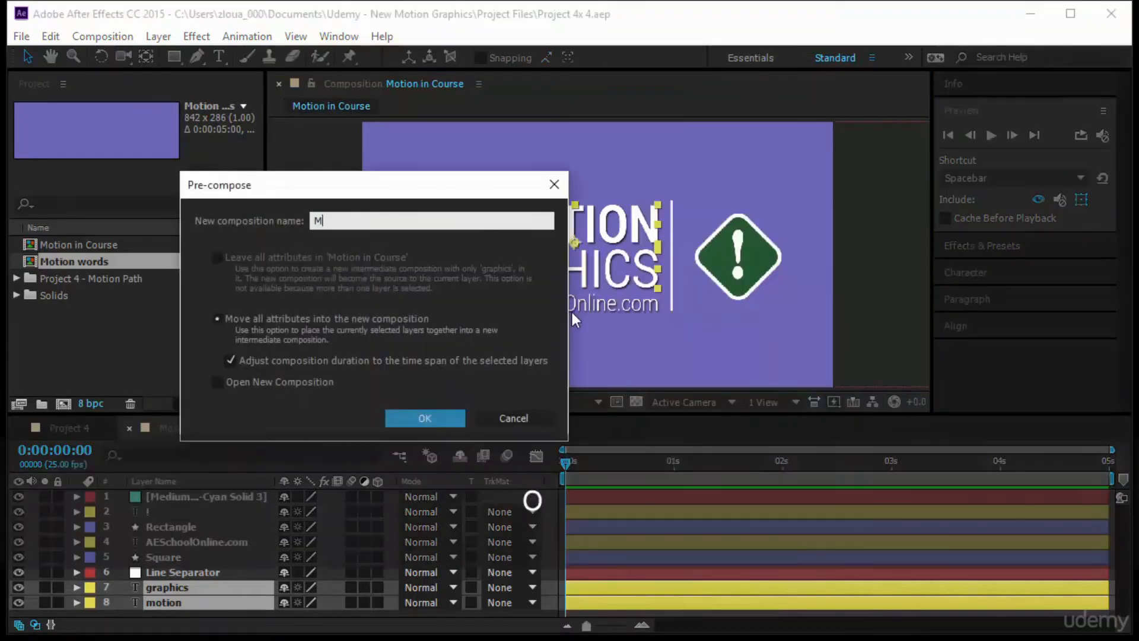
type("otion Words")
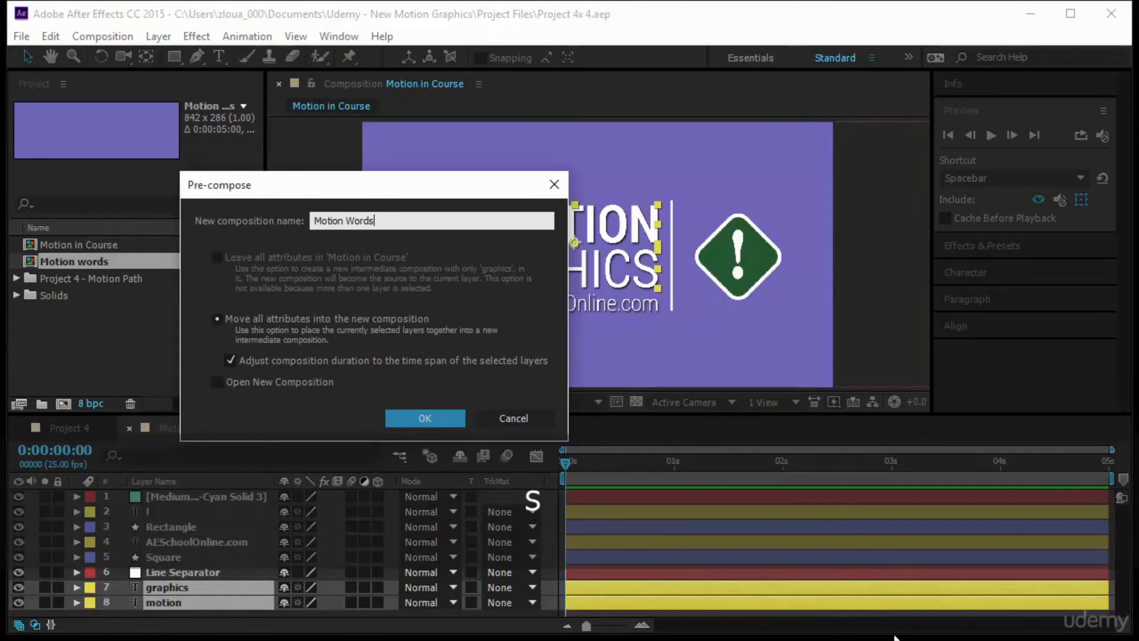
key("Return")
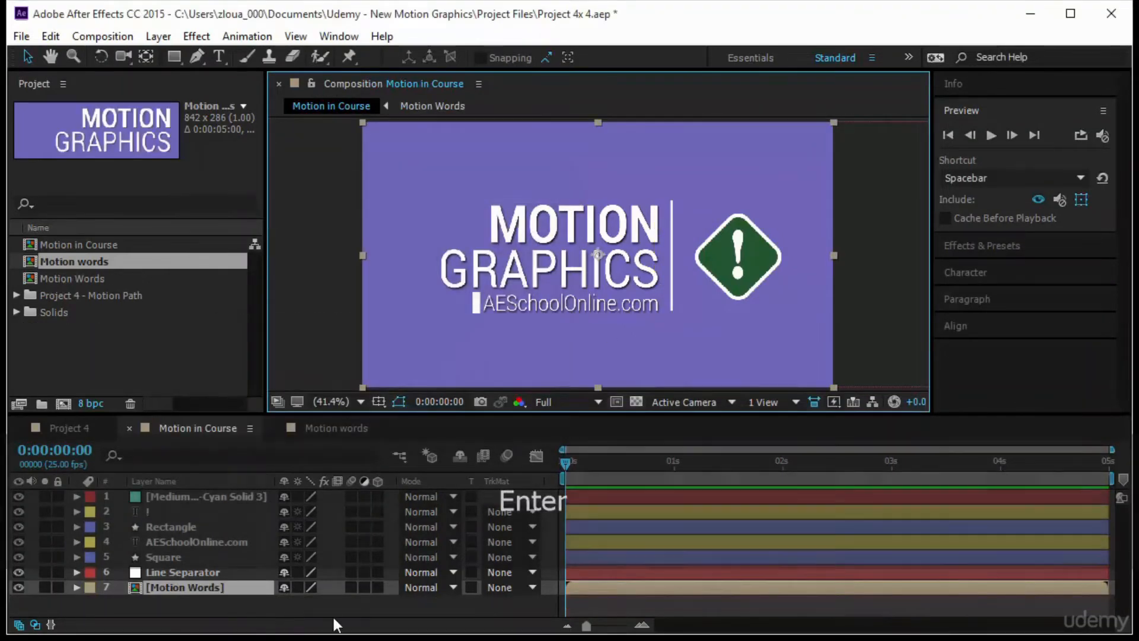
- Open the Motion Words composition and crop it to a region of interest about 841 x 254 px, from the frame's left edge to just past the text
double_click(180, 586)
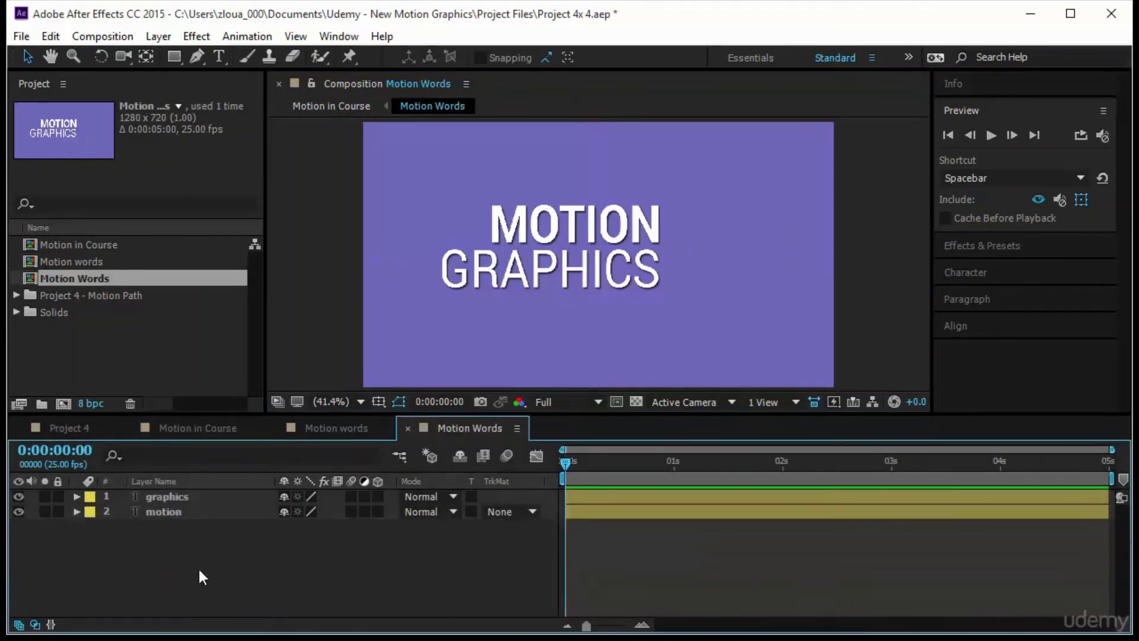
left_click(618, 405)
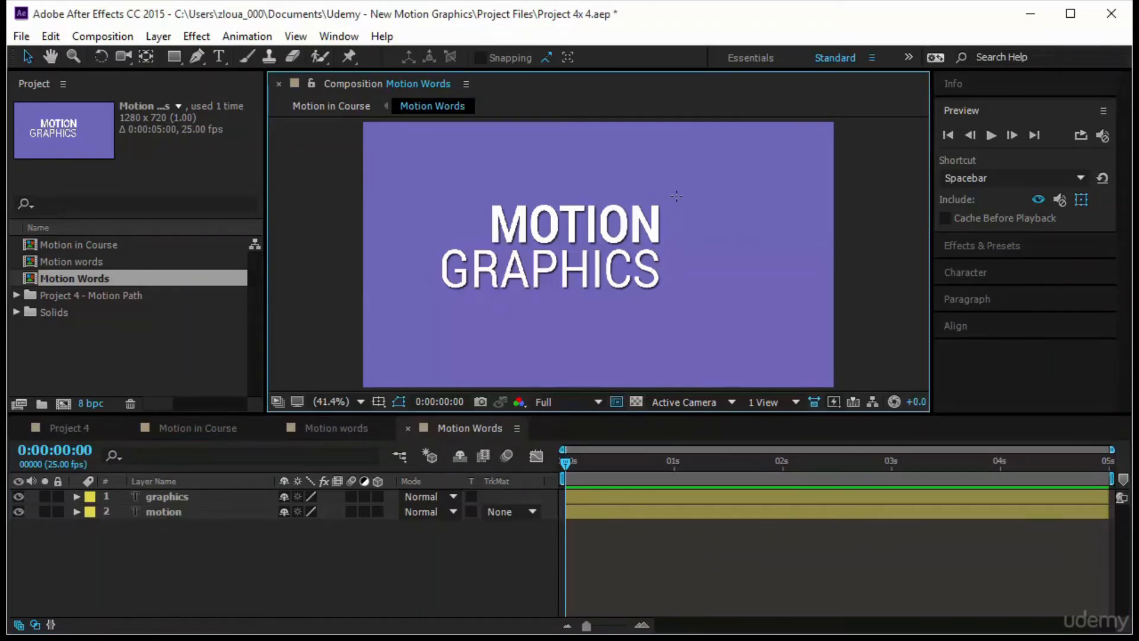
left_click_drag(671, 199, 352, 309)
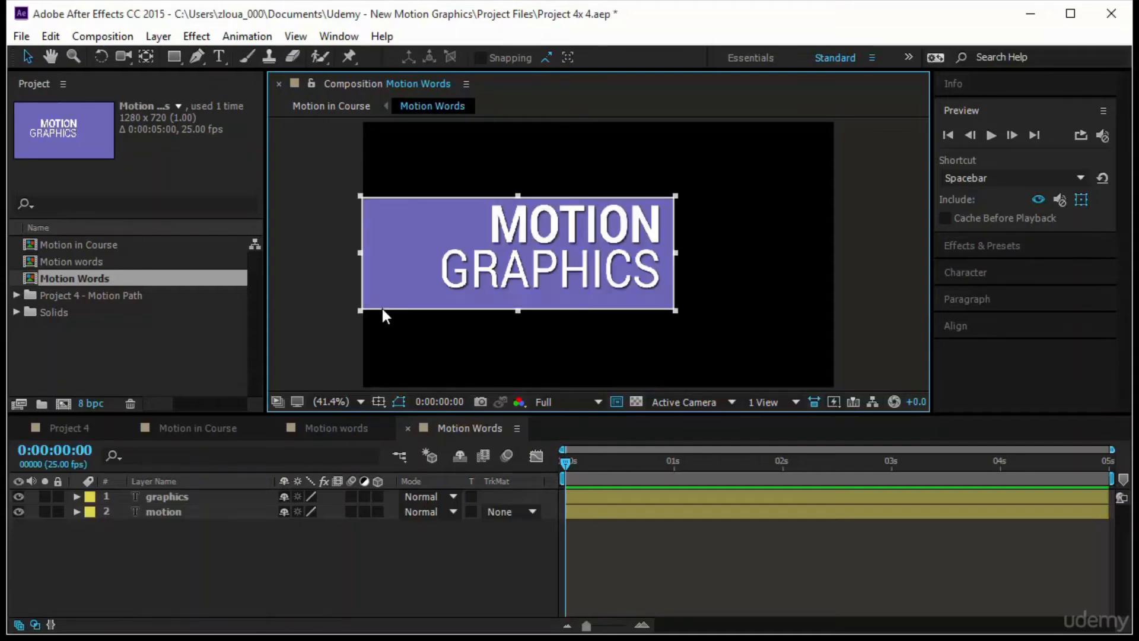
left_click_drag(519, 311, 521, 294)
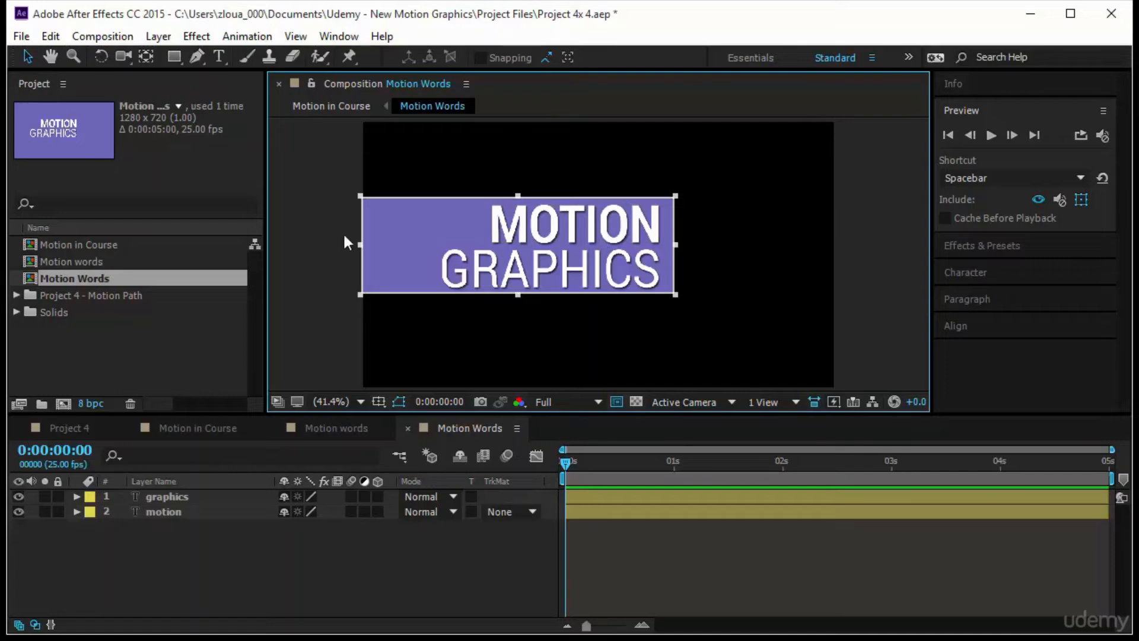
left_click(98, 39)
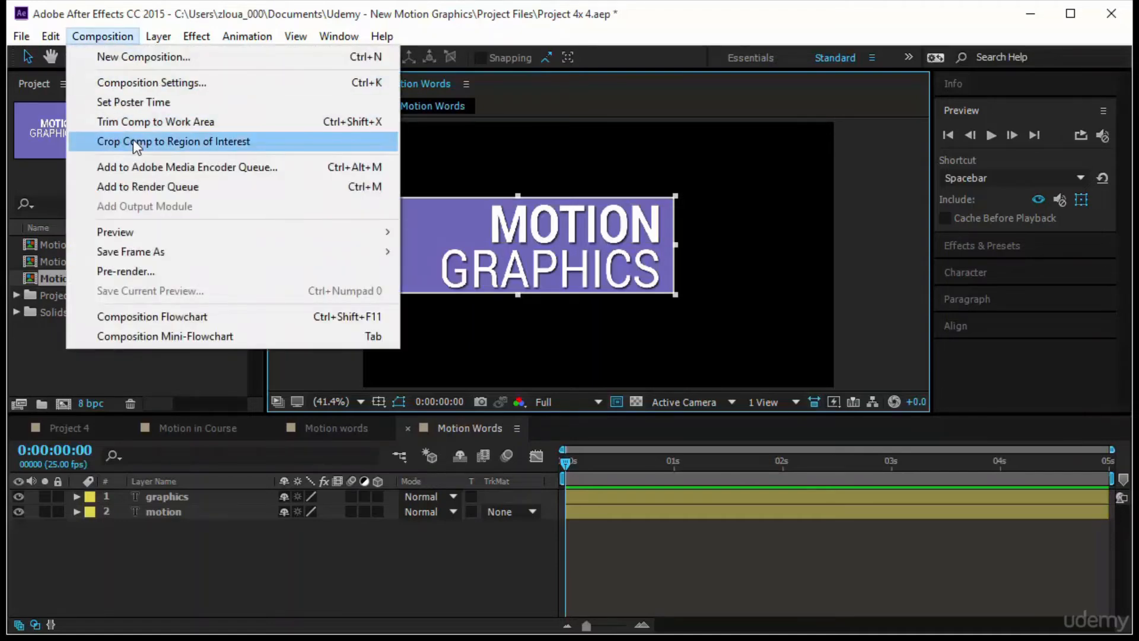
left_click(132, 141)
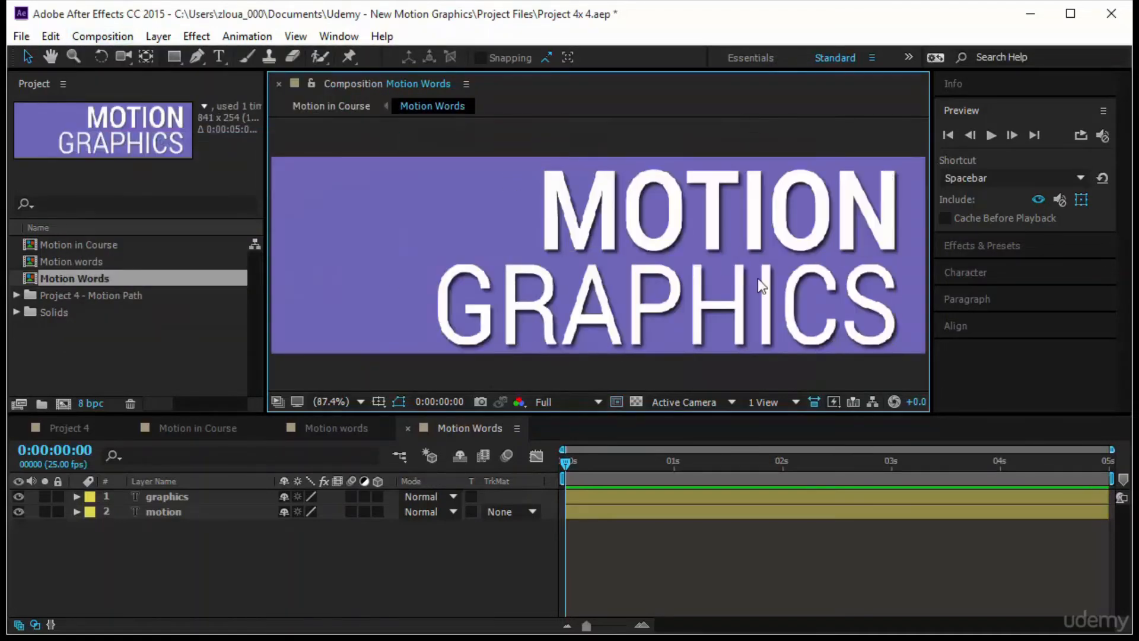
left_click(332, 401)
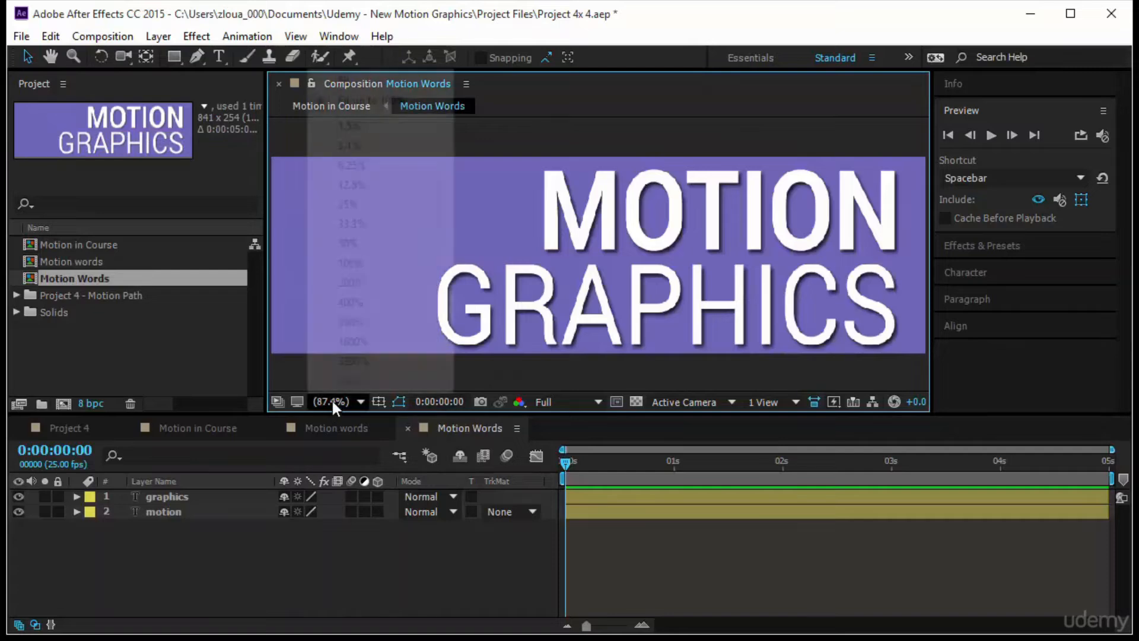
- View the Motion Words composition at 50% and add Position keyframes to the graphics and motion layers at 0:00:00:14
left_click(391, 241)
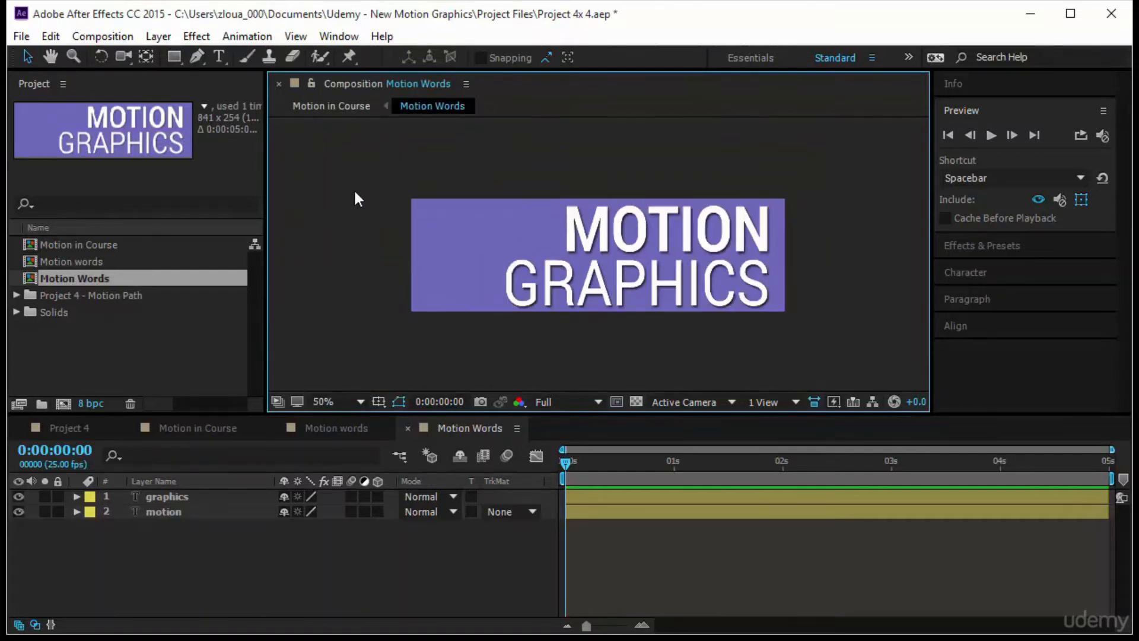
key("v")
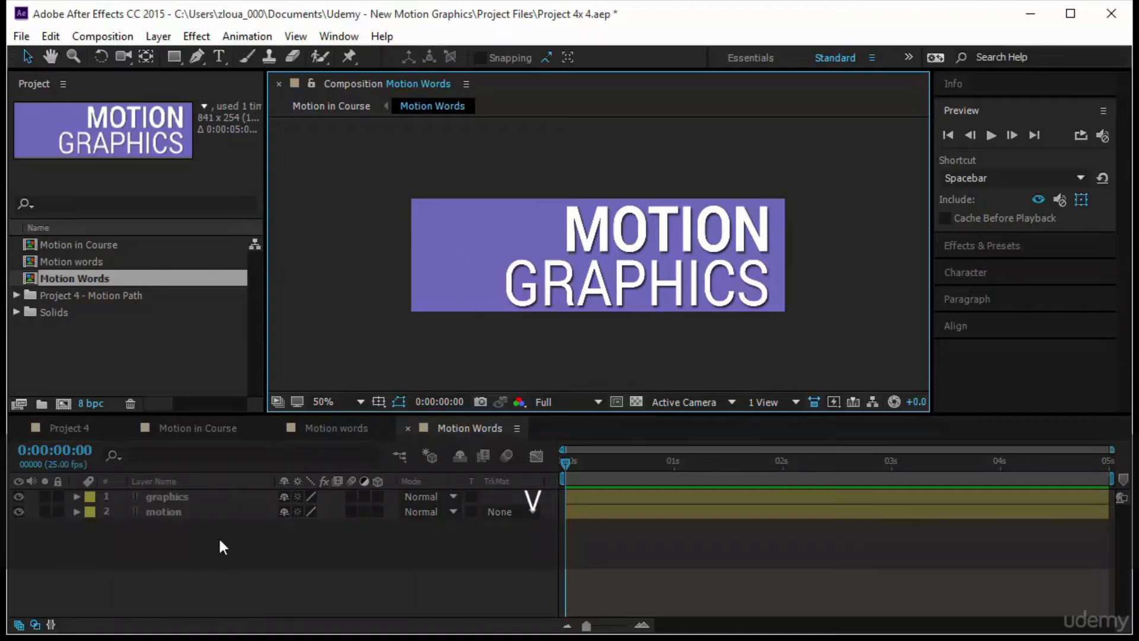
left_click_drag(218, 536, 211, 485)
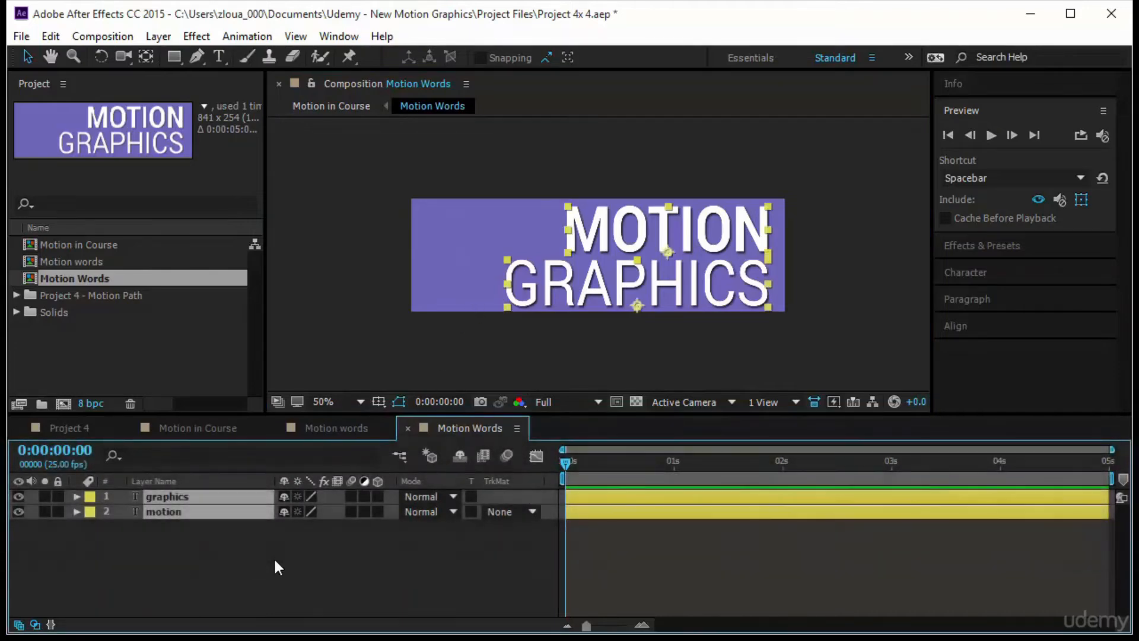
key("p")
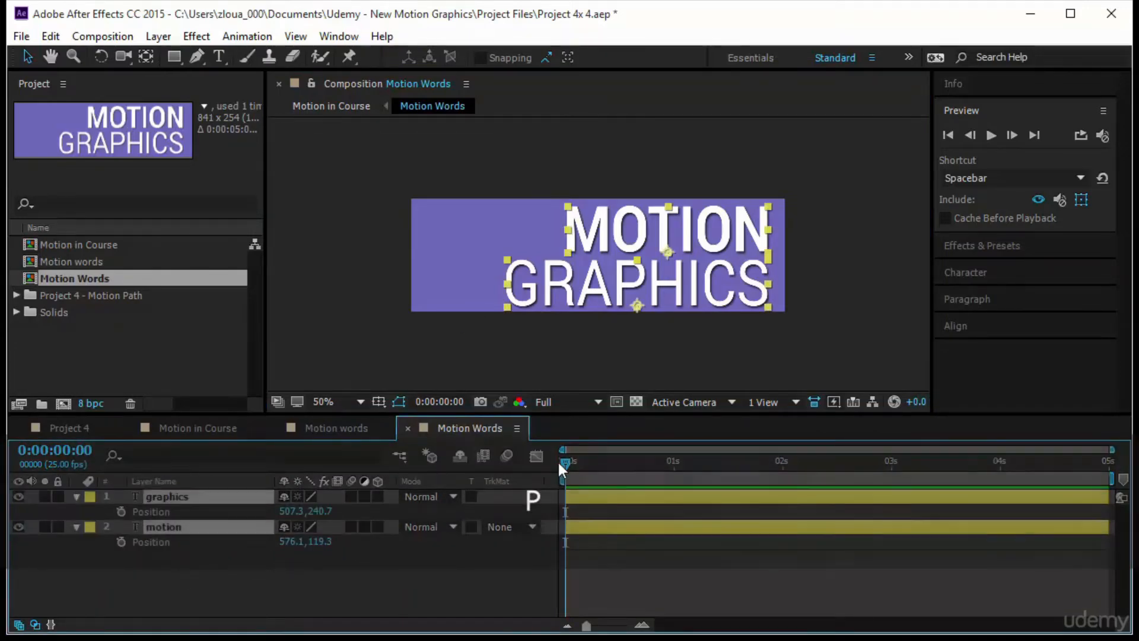
left_click_drag(567, 464, 627, 469)
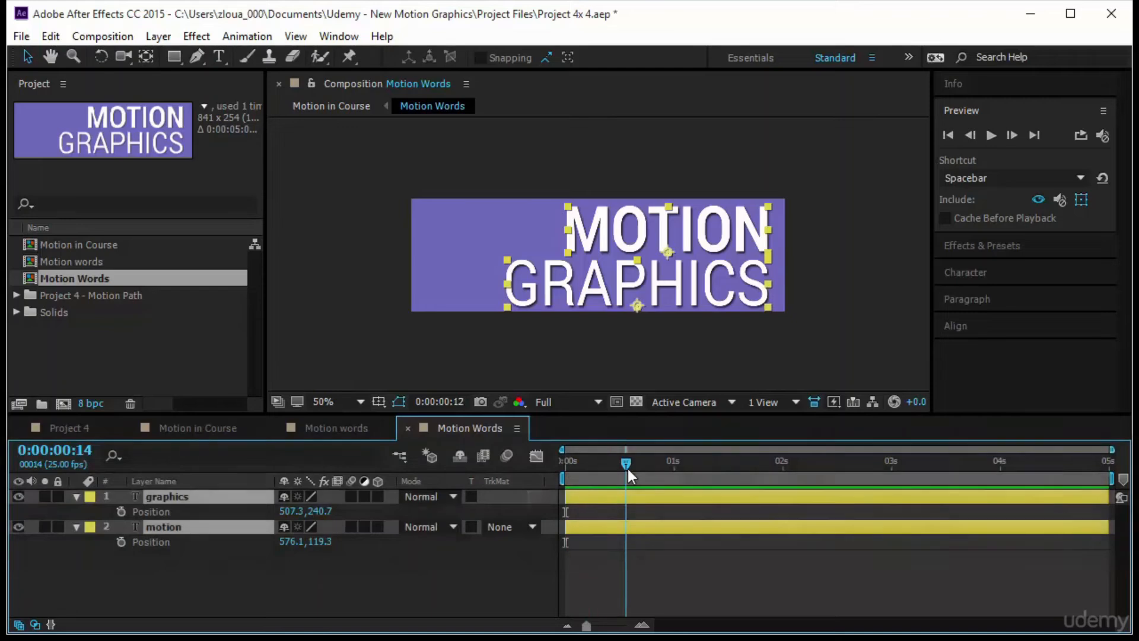
left_click(124, 511)
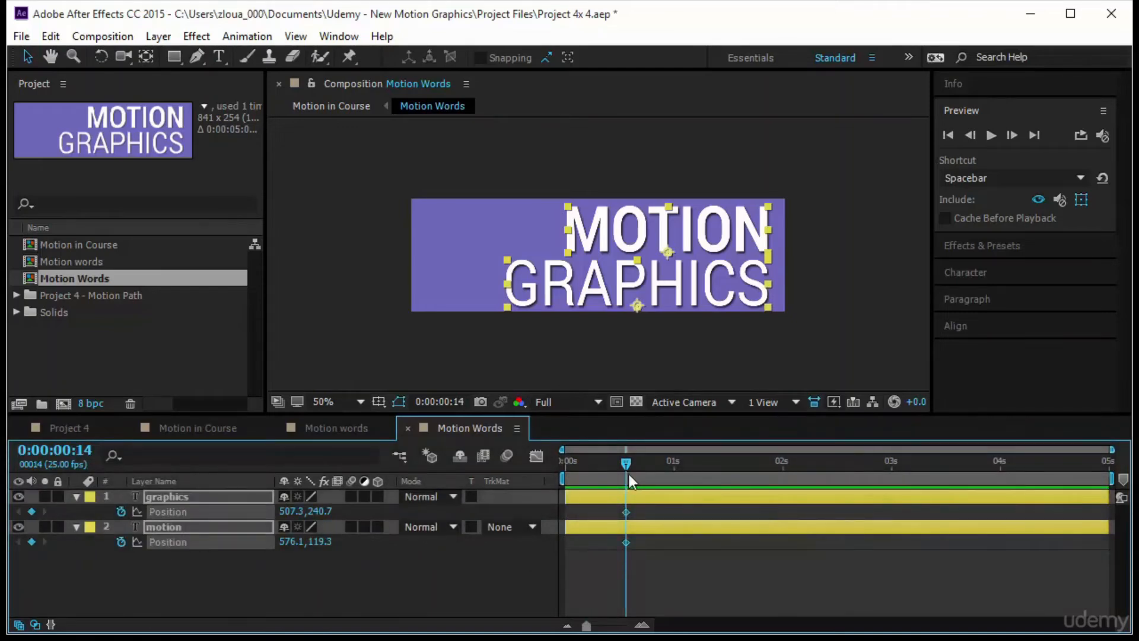
- At 0:00:00:00, shift both text layers horizontally beyond the frame's right edge, graphics to about X 1173 and motion to about X 1104
left_click_drag(626, 460, 566, 462)
left_click_drag(639, 281, 935, 271)
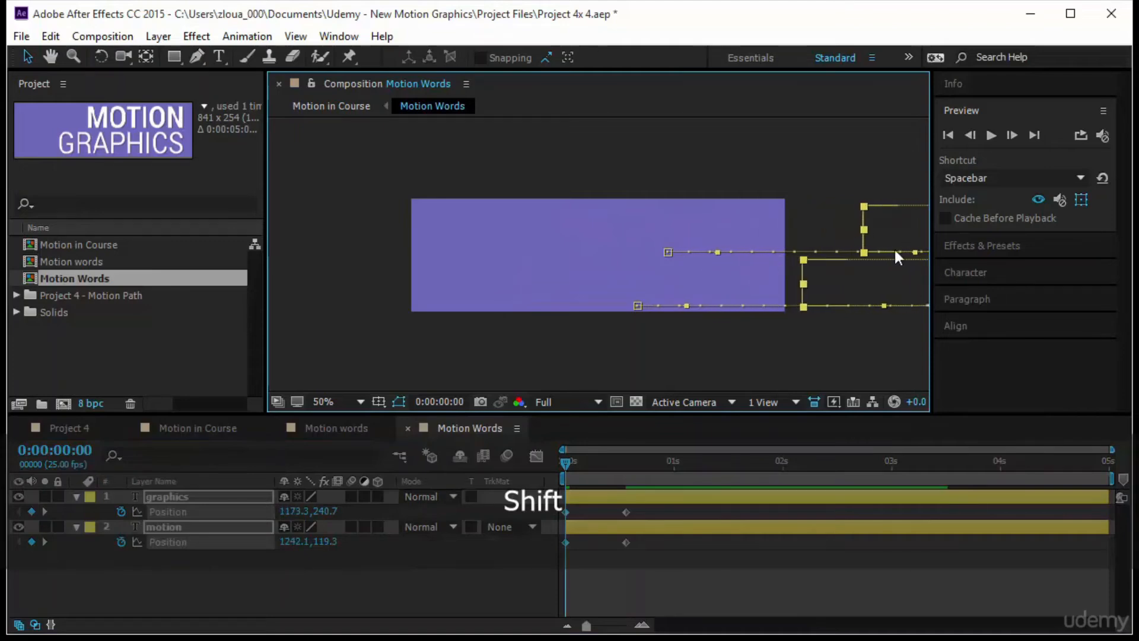
left_click(873, 312)
left_click_drag(882, 222, 821, 229)
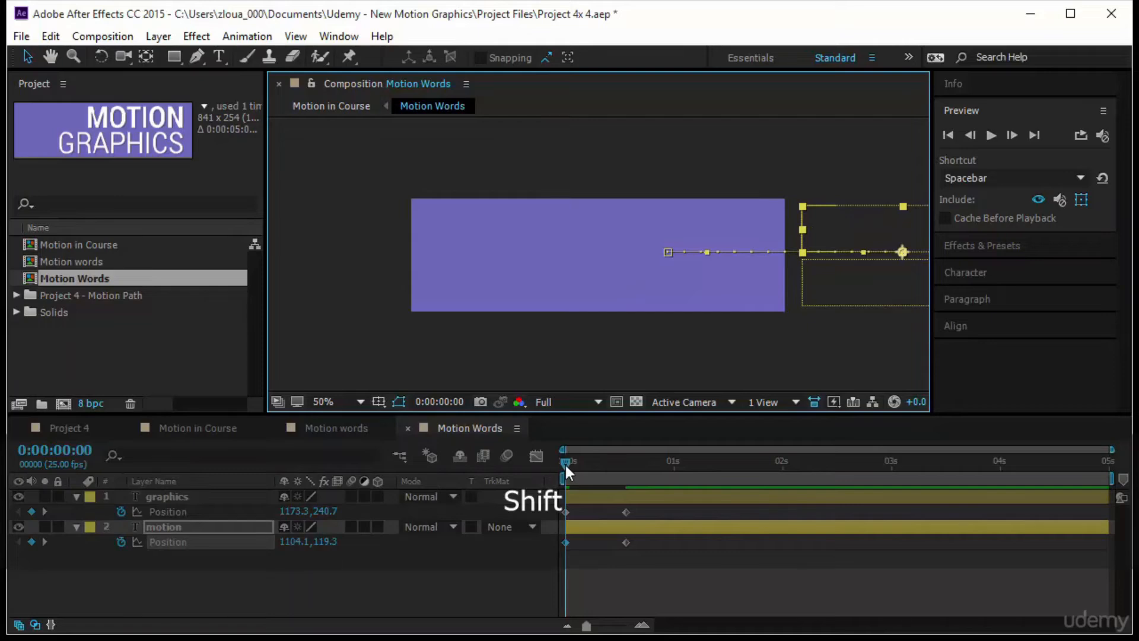
- Scrub through the slide-in and apply Easy Ease to all Position keyframes of the graphics and motion layers
left_click_drag(564, 465, 644, 474)
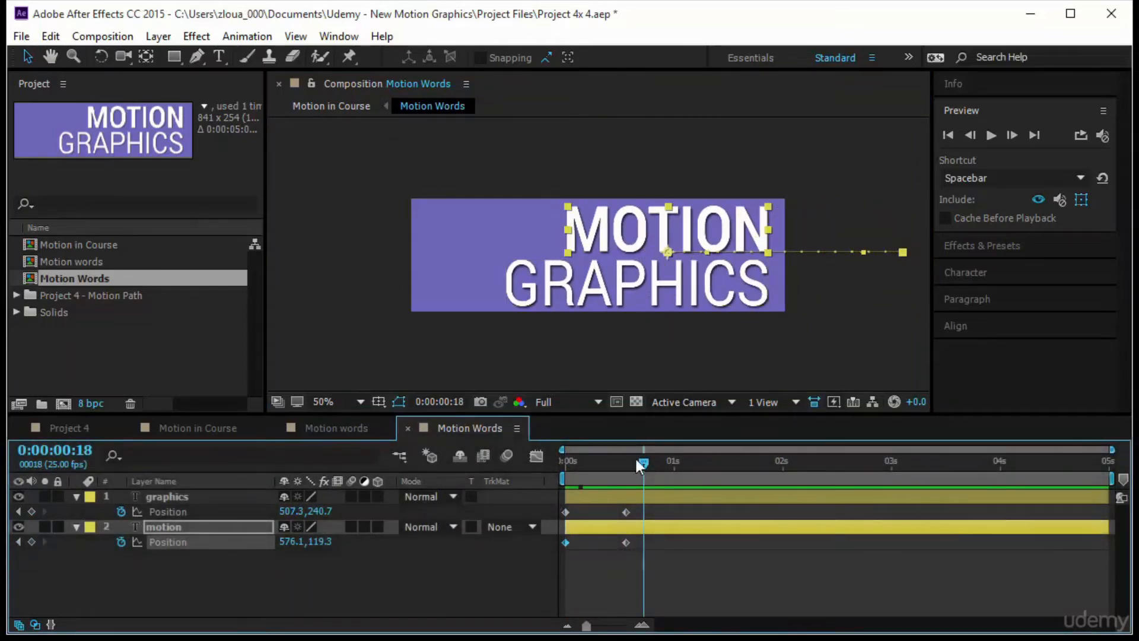
left_click(710, 570)
left_click_drag(561, 504, 708, 561)
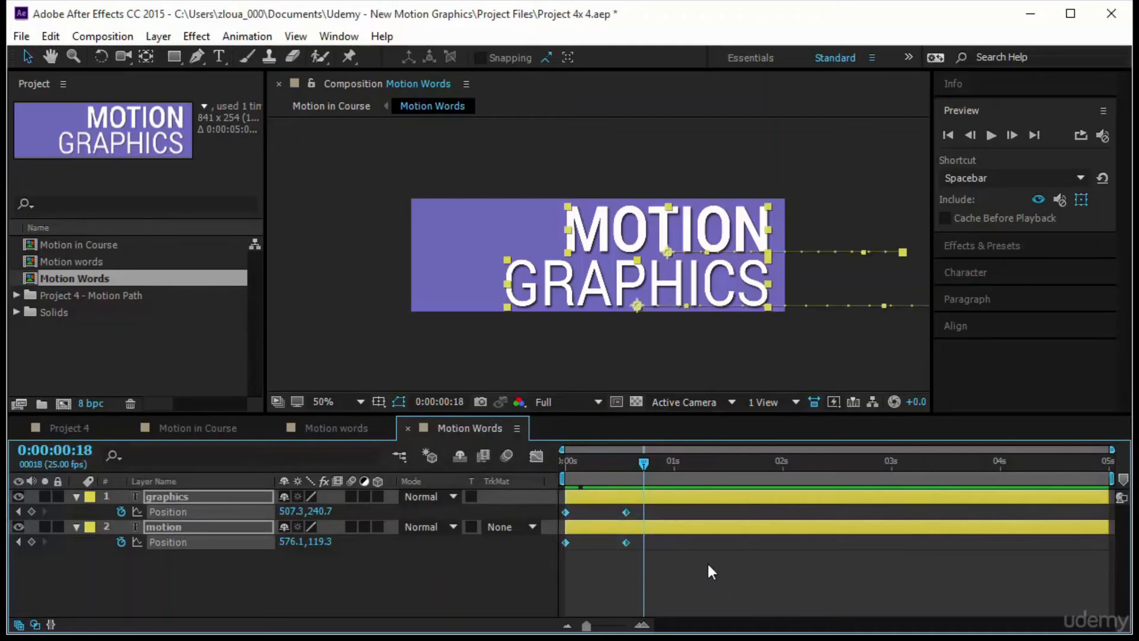
key("F9")
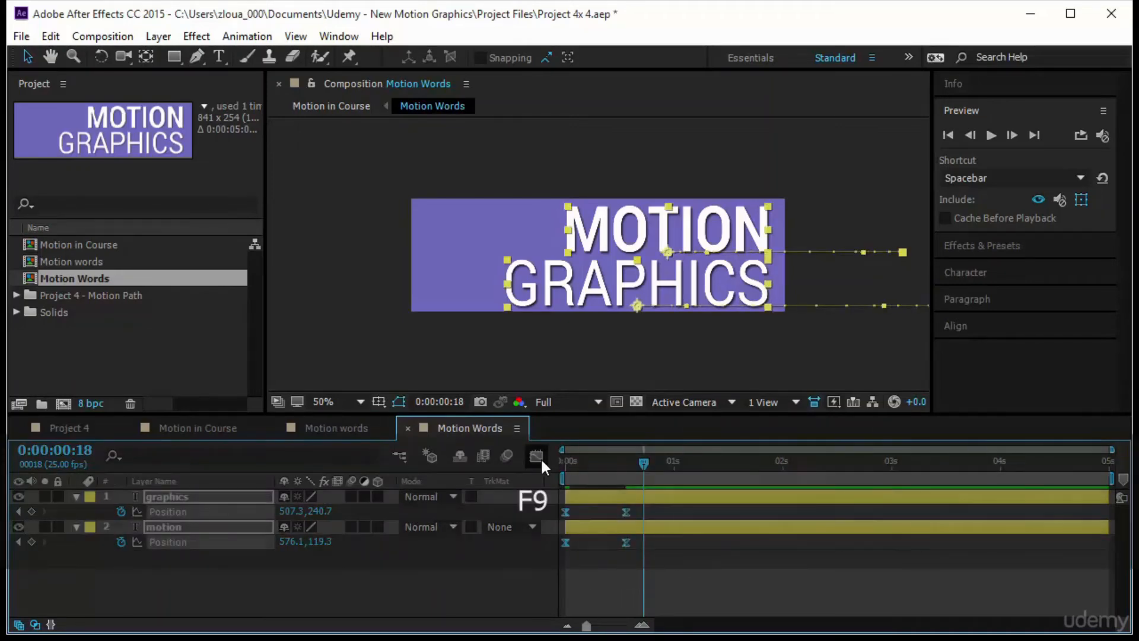
- Display the speed graph for both Position animations and shape it to peak at the start with a long slow-down
left_click(537, 455)
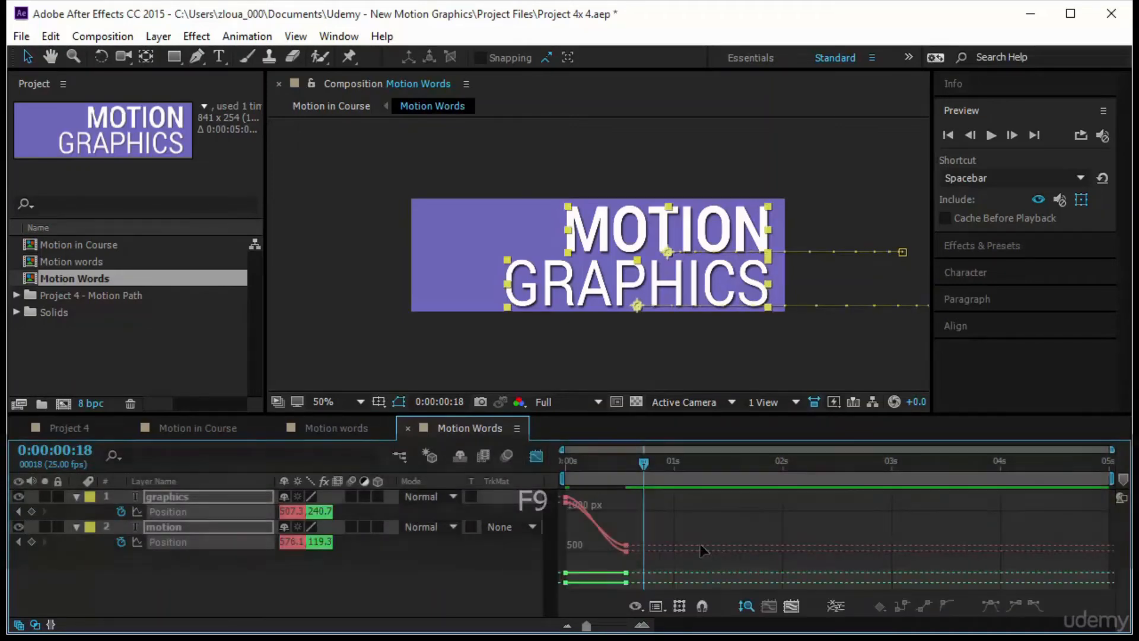
left_click(656, 606)
left_click(719, 435)
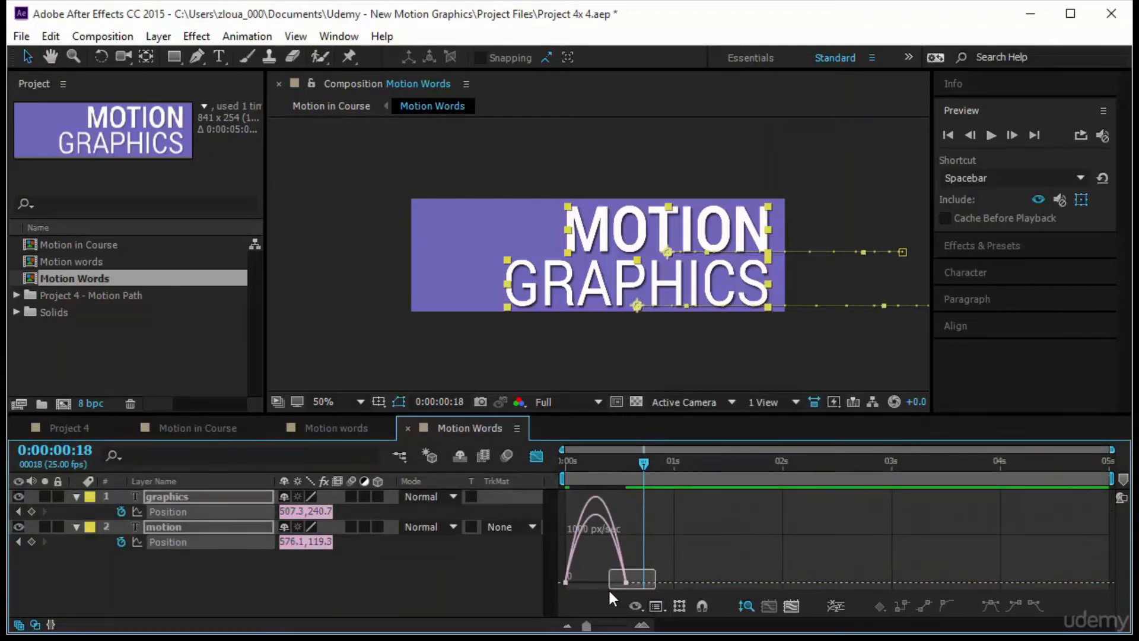
left_click_drag(608, 579, 558, 584)
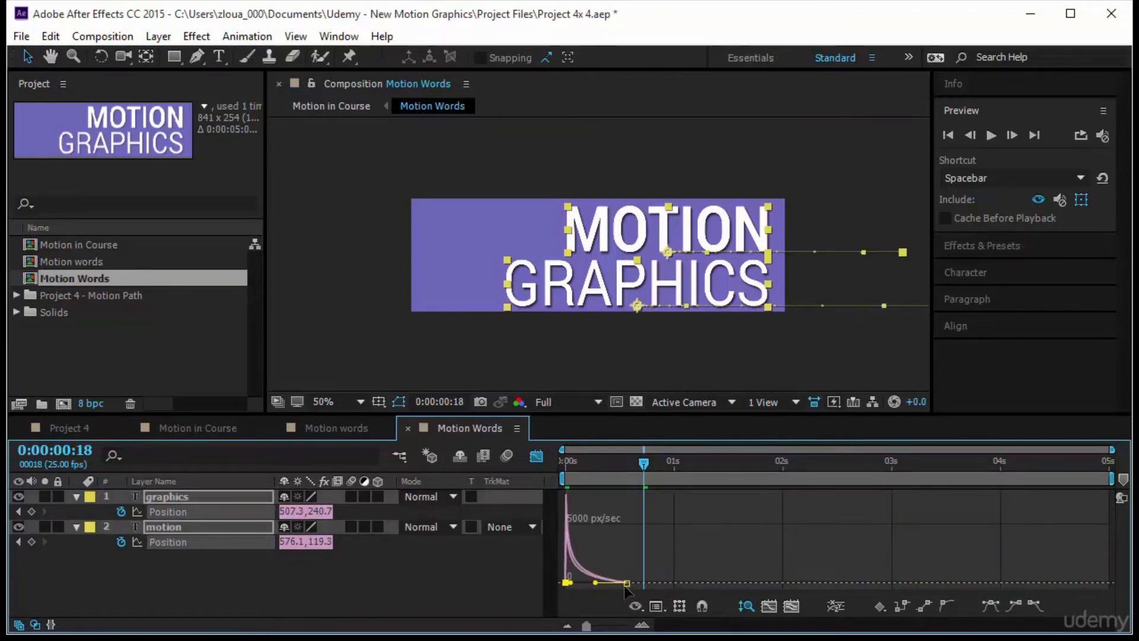
- Move the ending Position keyframes of both text layers out to about 1.3 seconds and preview the animation from the start
left_click(645, 569)
left_click_drag(617, 557, 710, 585)
key("Home")
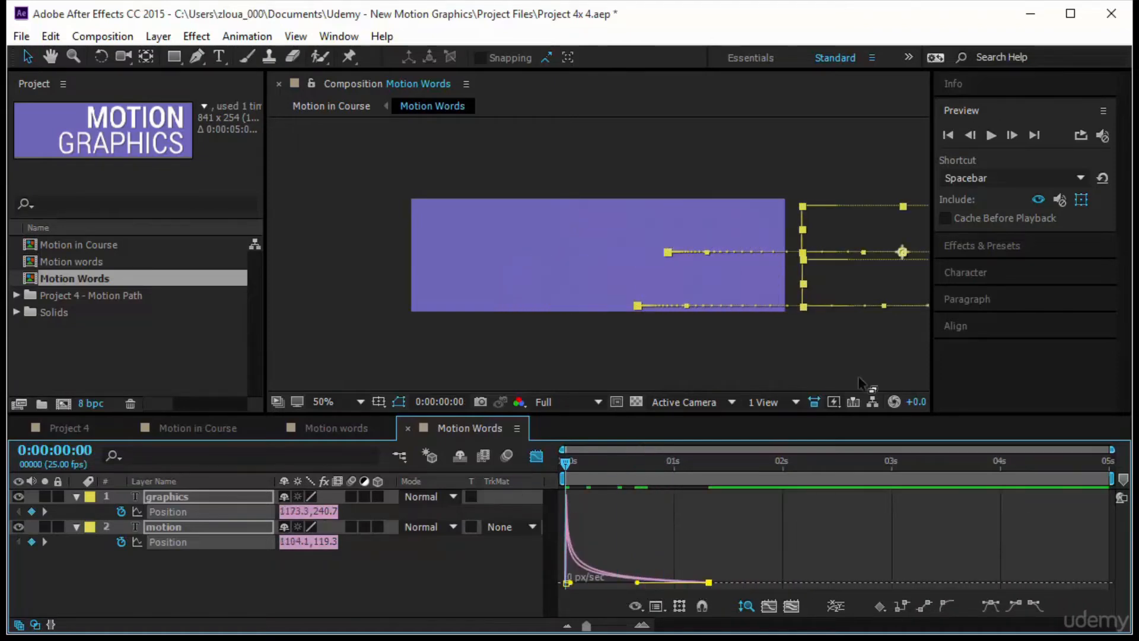
left_click(991, 136)
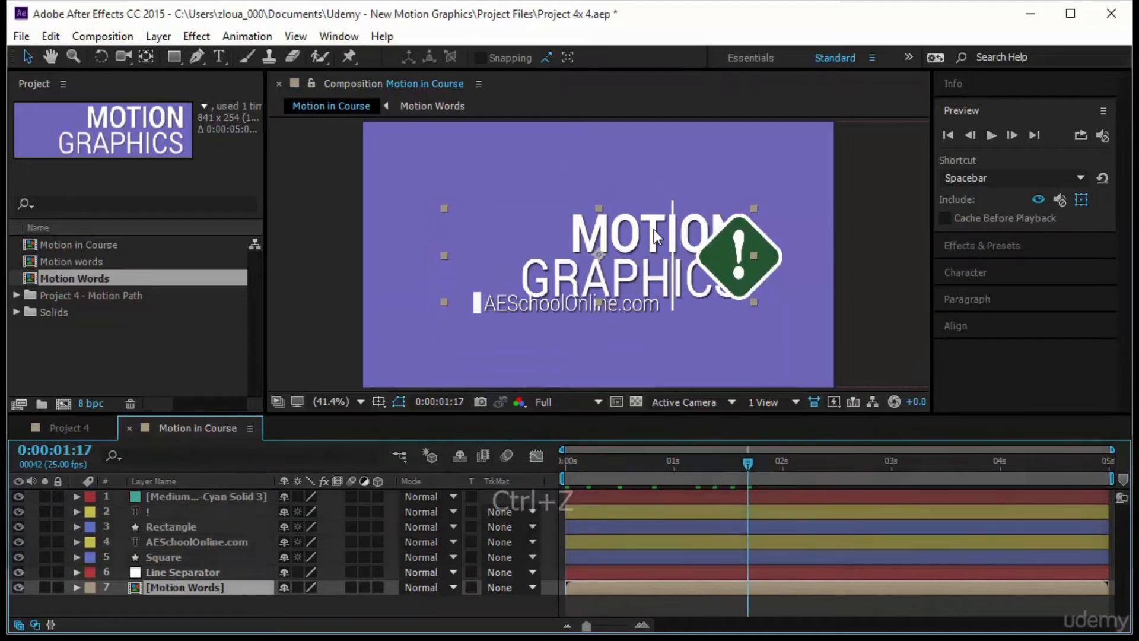
- In the Motion in Course composition, move the Motion Words layer left until its right edge meets the line separator, then deselect it
left_click_drag(635, 242, 556, 236)
left_click_drag(750, 460, 610, 469)
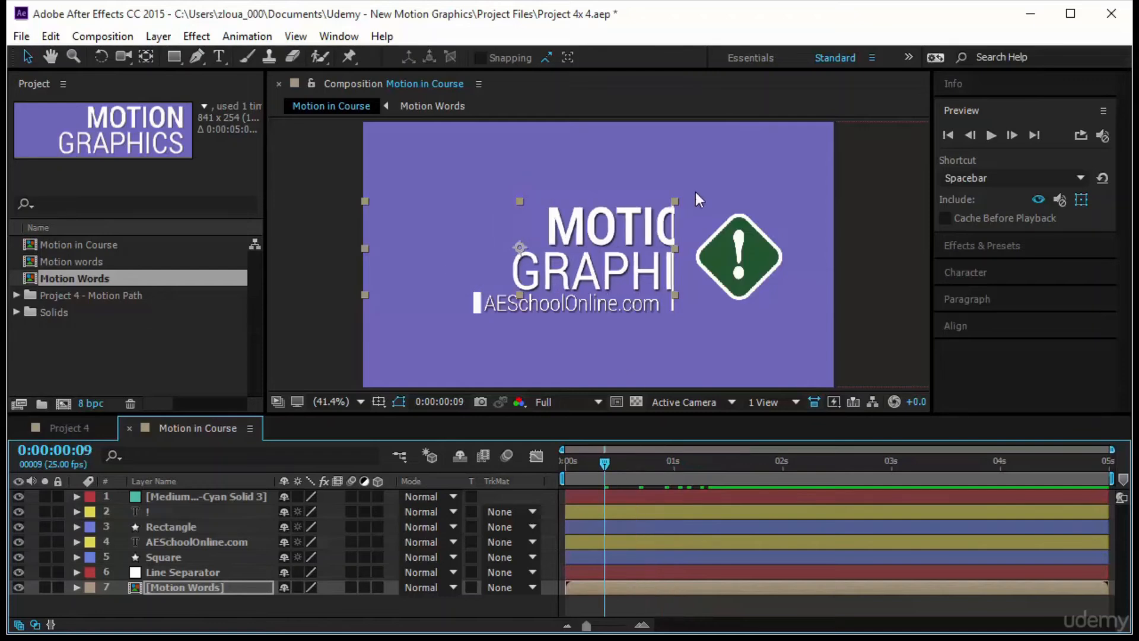
key("Left")
key("Left")
key("Left")
key("Left")
key("Left")
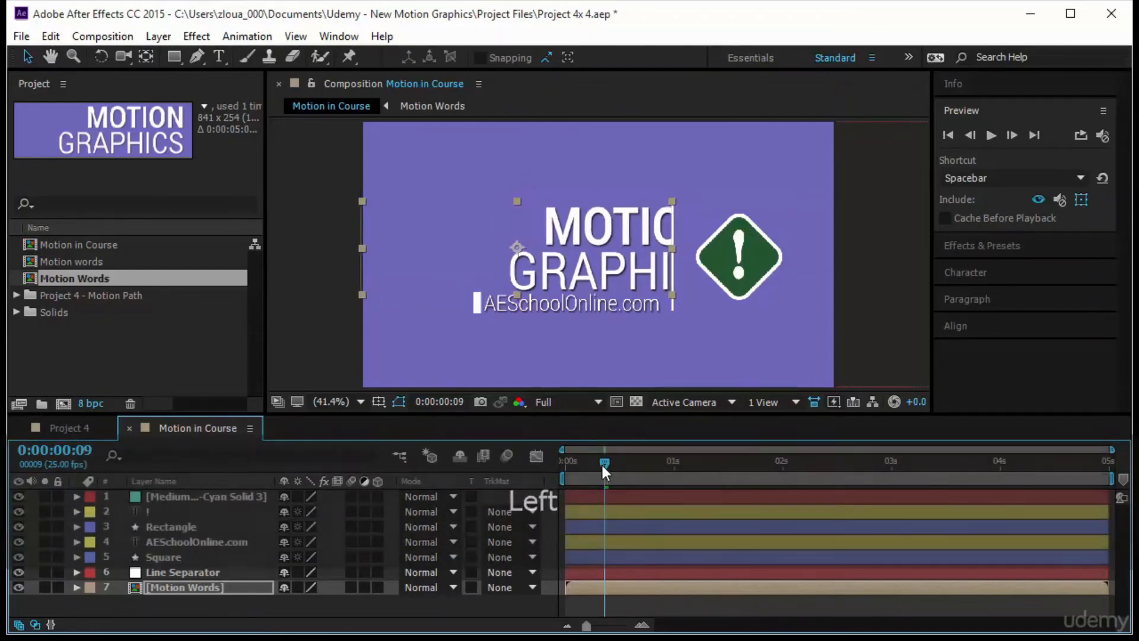
left_click_drag(603, 465, 473, 515)
key("F2")
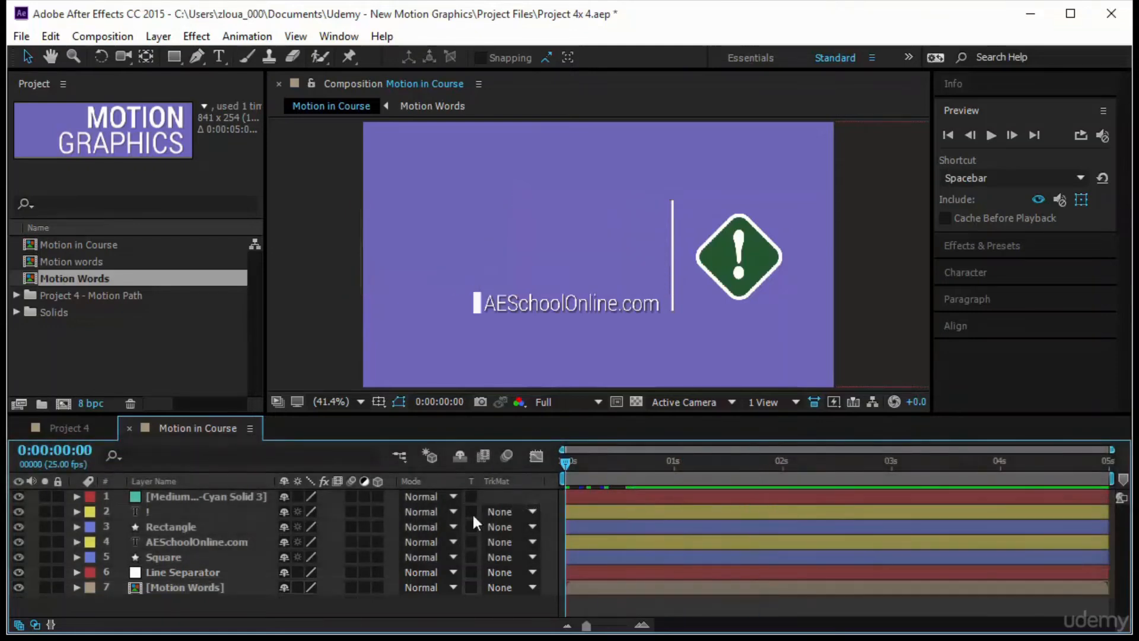
- Add Position, Scale and Rotation keyframes to the Rectangle layer, the green diamond, at 0:00:00:15
left_click(700, 261)
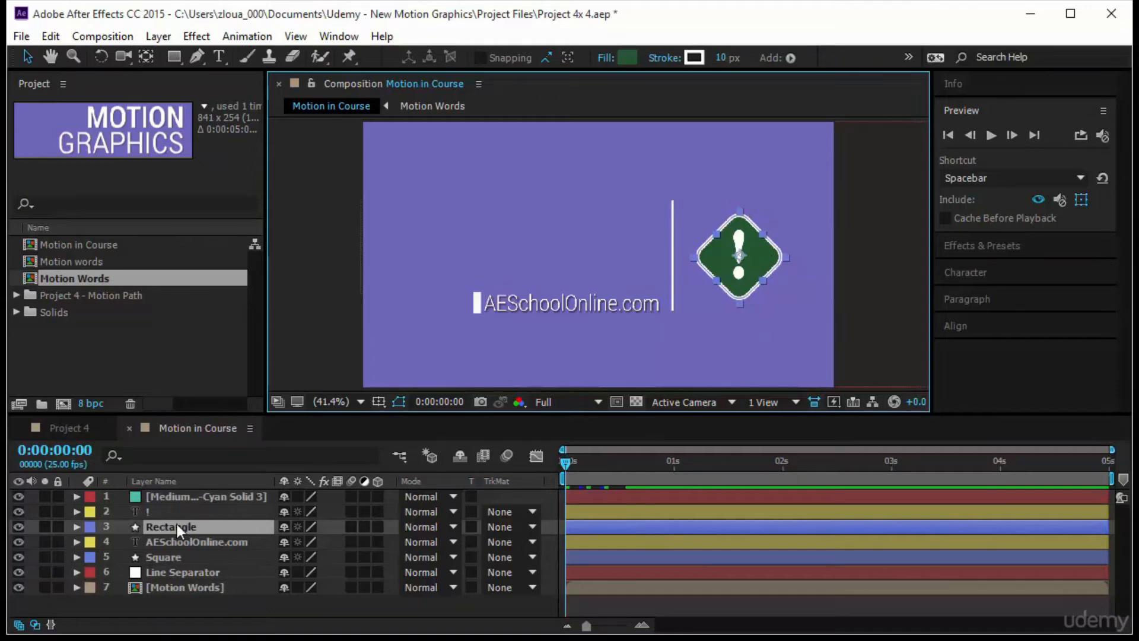
key("p")
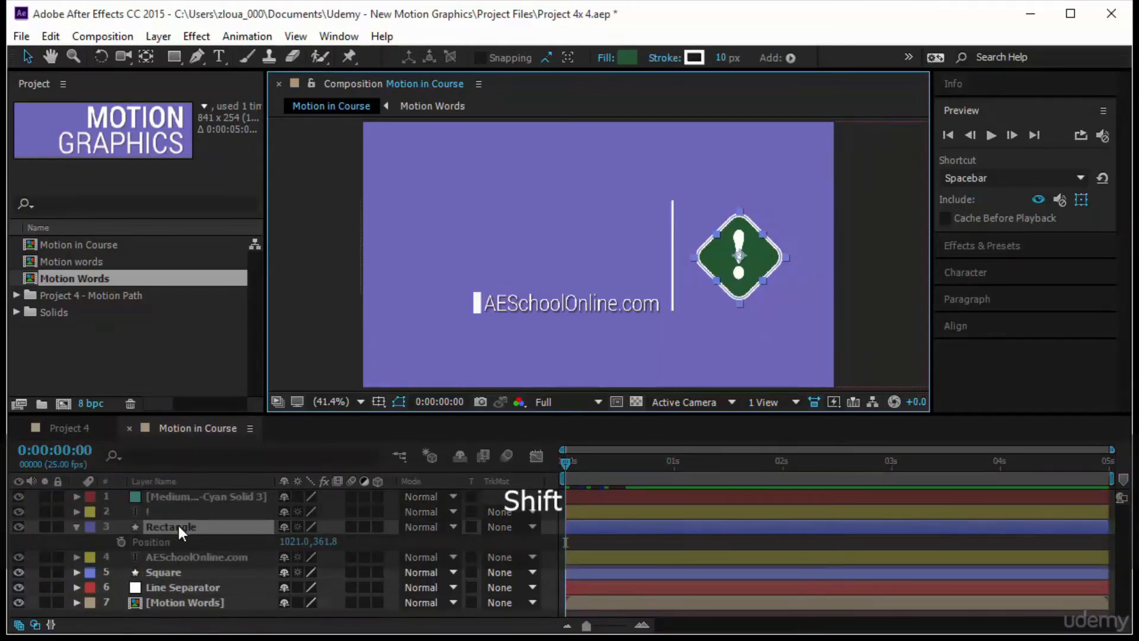
key("shift+r")
key("shift+s")
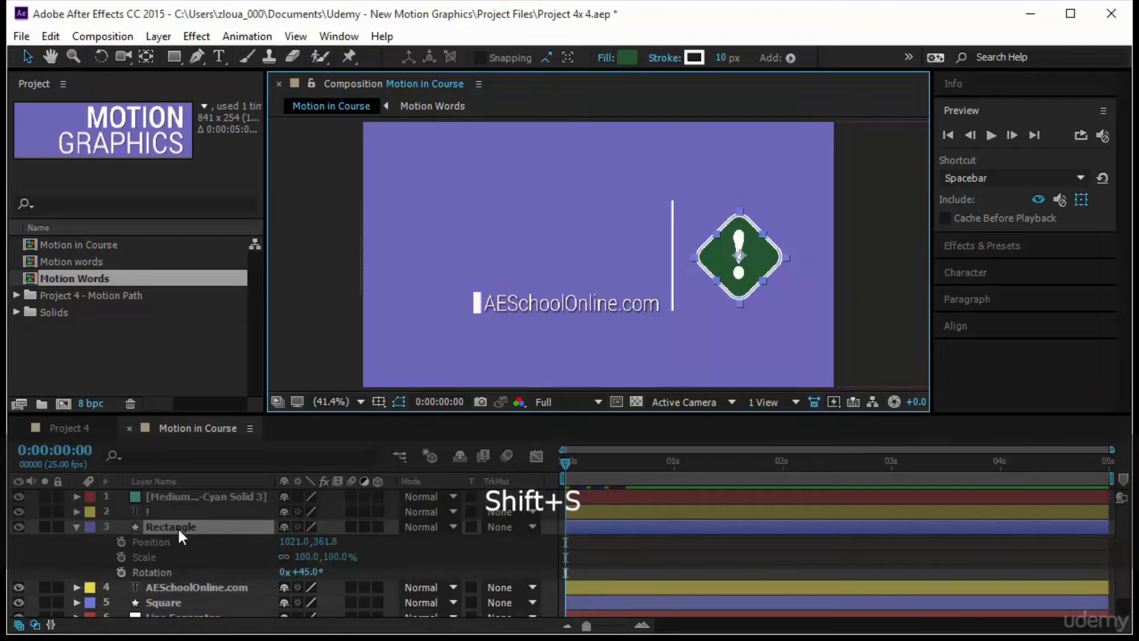
left_click_drag(567, 461, 632, 471)
left_click(121, 541)
left_click(121, 556)
left_click(122, 571)
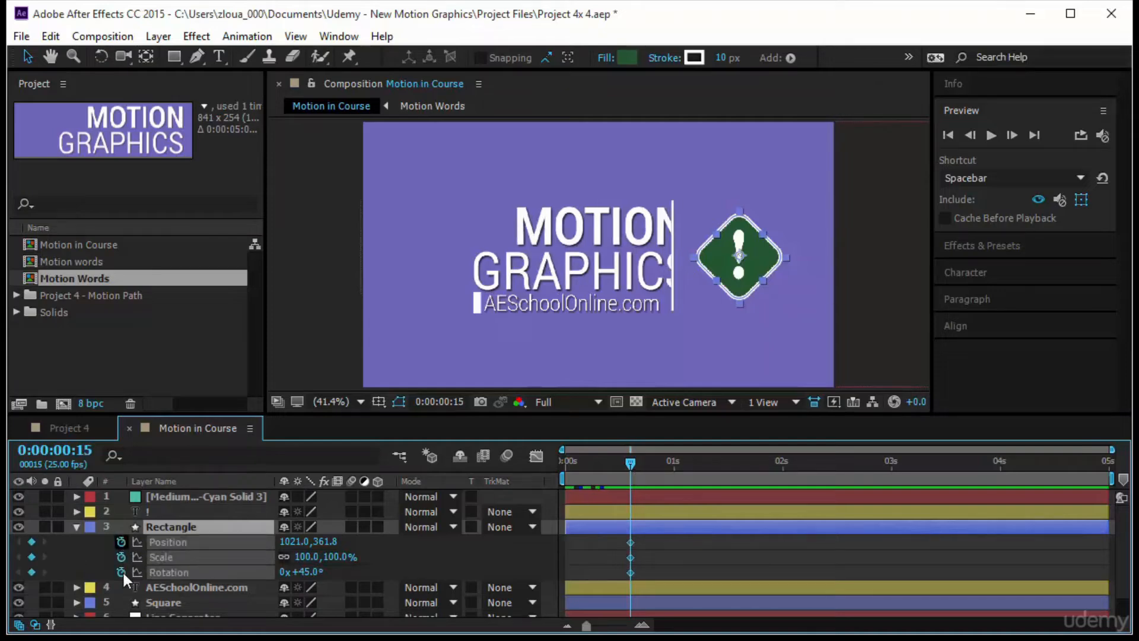
- At 0:00:00:00, move the Rectangle layer horizontally off the frame's right side to about X 1427 and set its rotation to 1x+45°
key("Home")
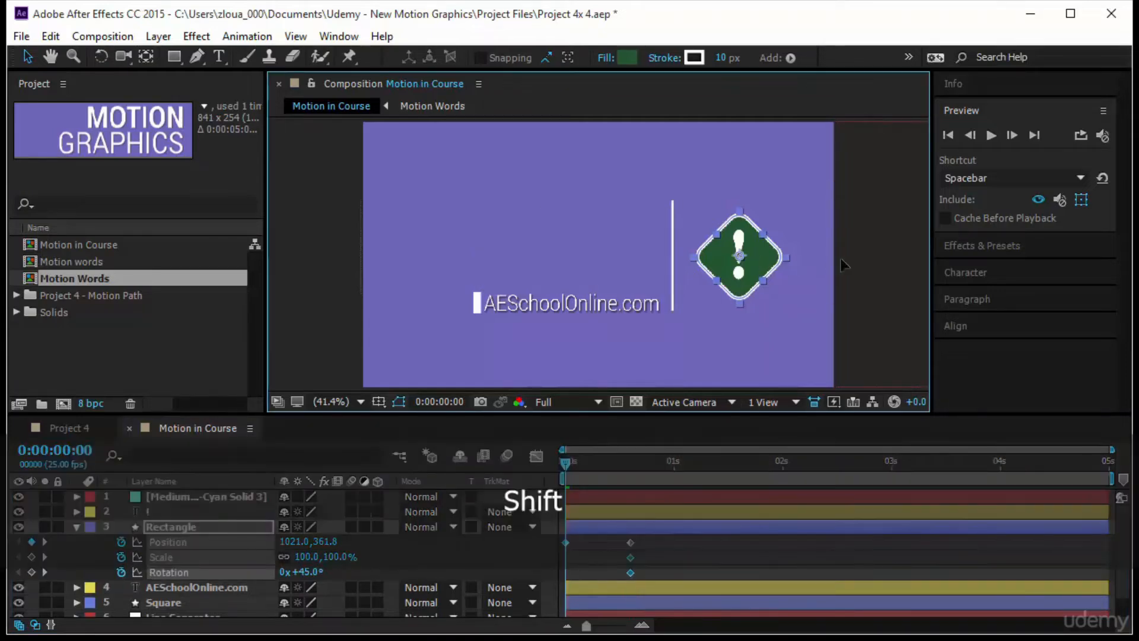
left_click_drag(757, 256, 906, 257)
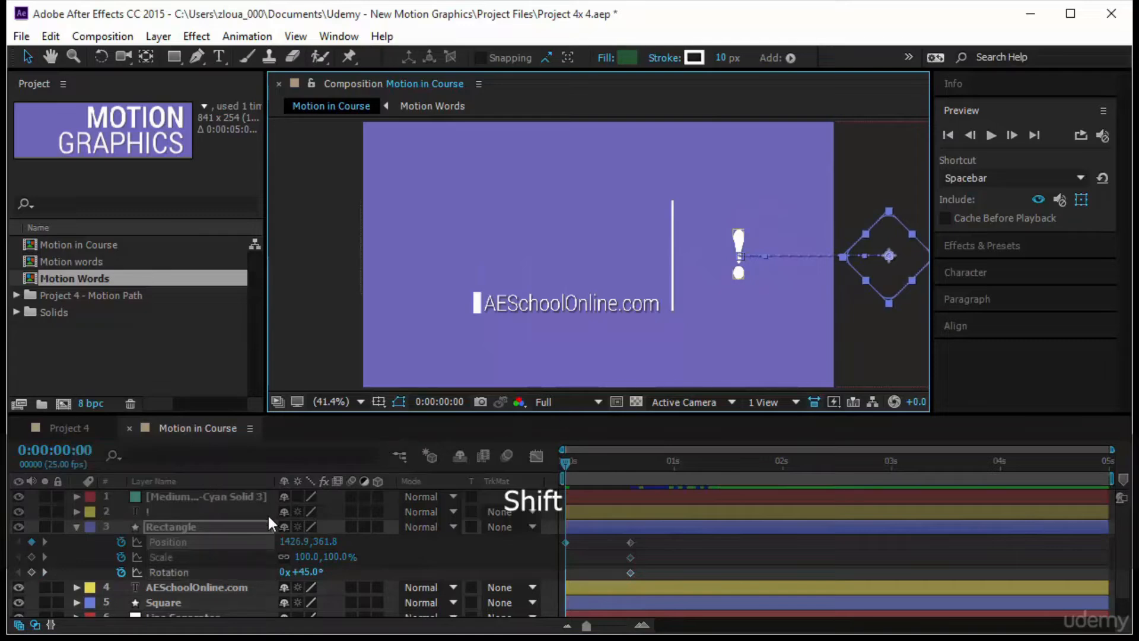
left_click(287, 571)
type("1")
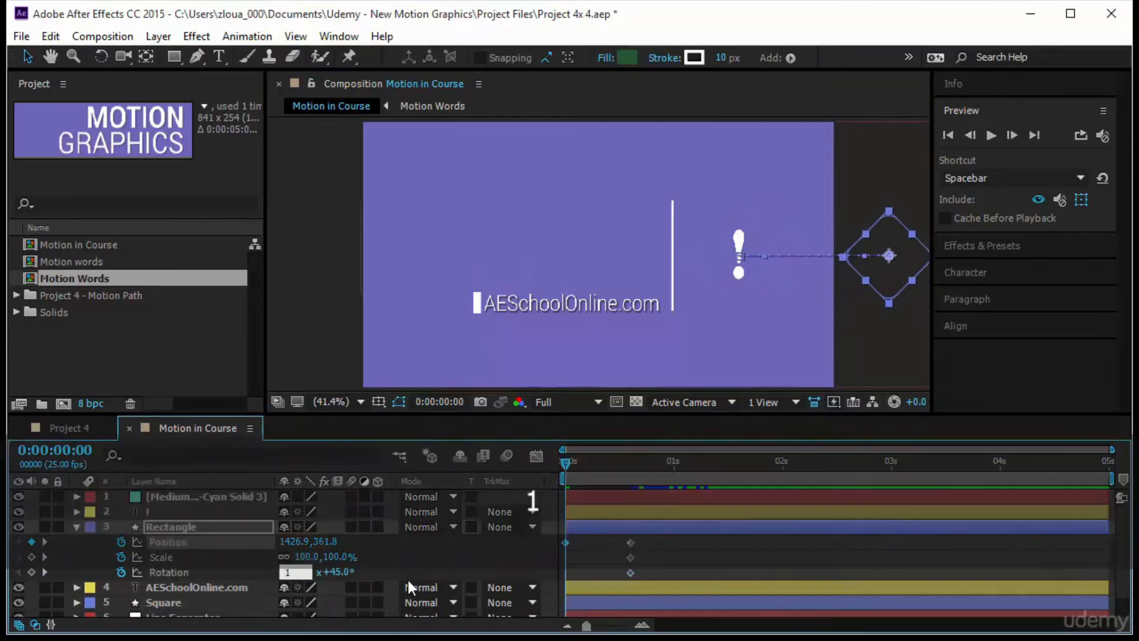
key("Return")
left_click_drag(565, 462, 560, 493)
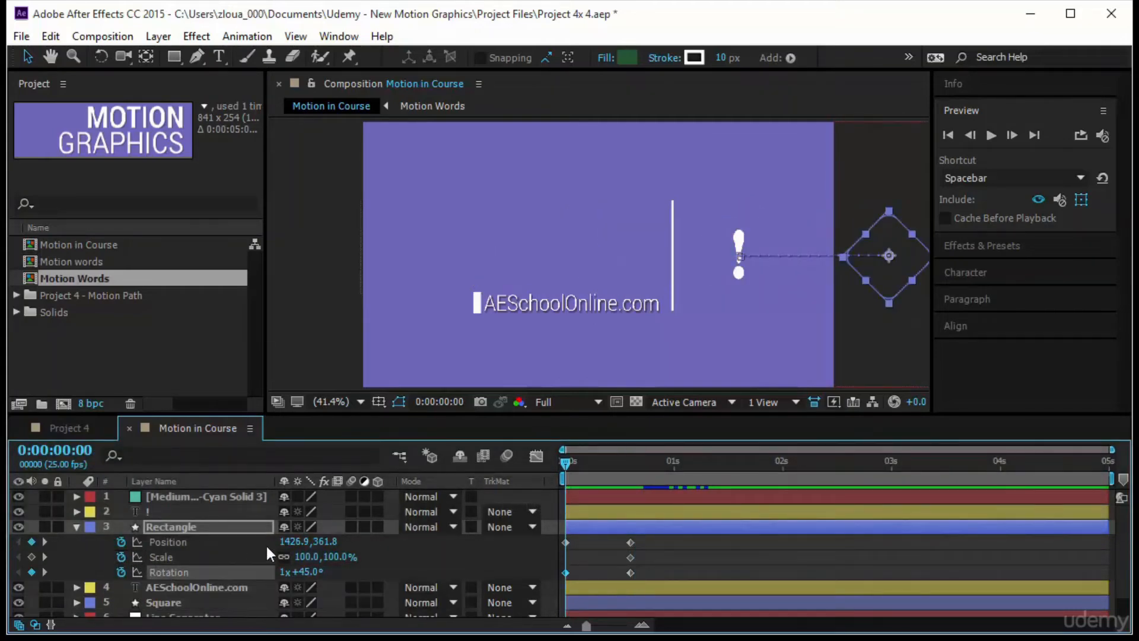
- Set the Rectangle layer's scale at 0:00:00:00 to 50% and scrub through its entrance to check the movement
left_click(307, 557)
type("50")
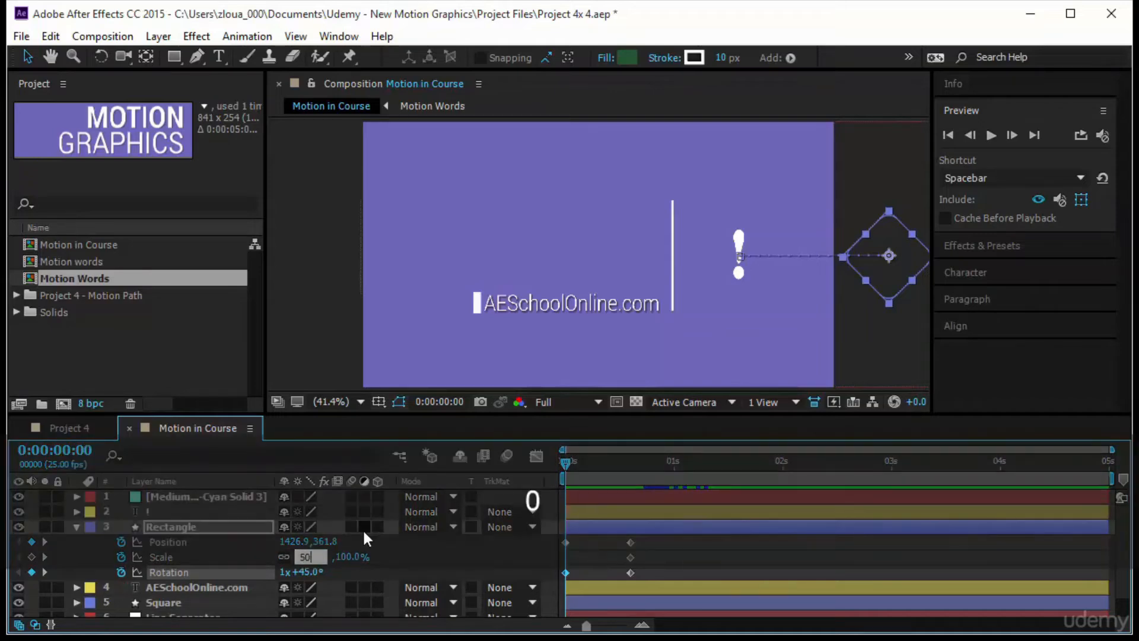
key("Return")
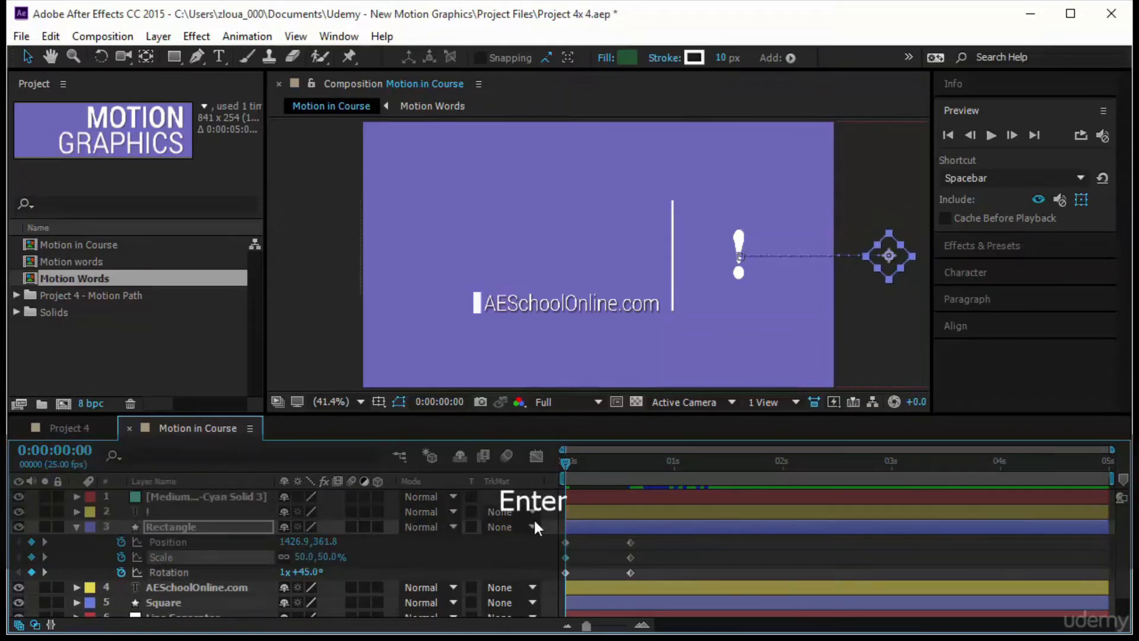
key("k")
left_click(641, 464)
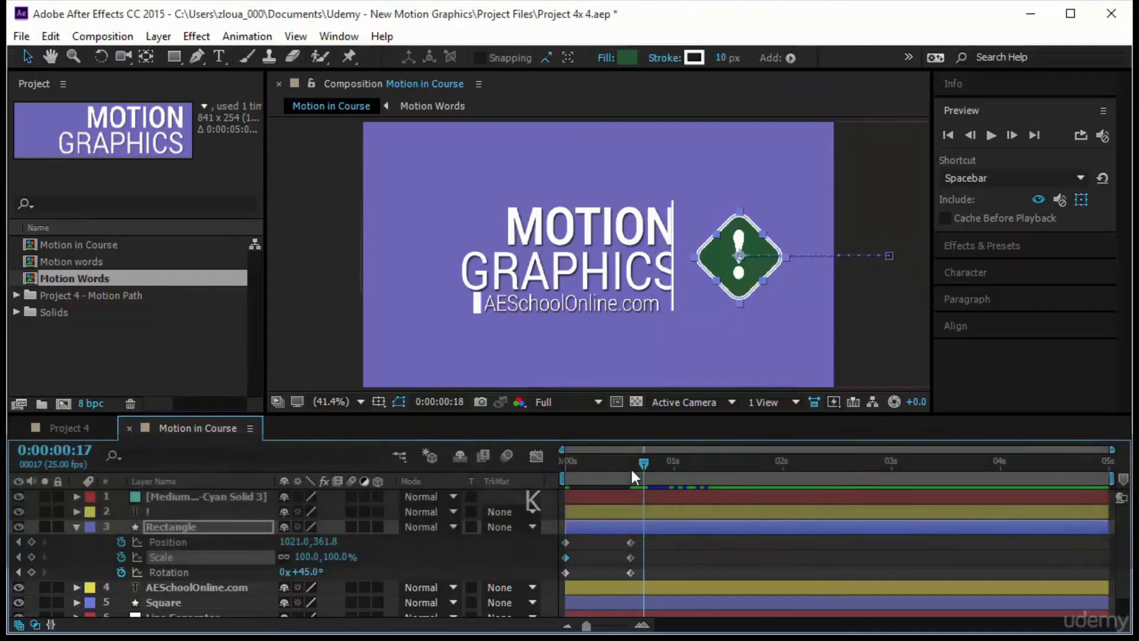
mouse_move(632, 470)
left_mouse_down()
mouse_move(532, 477)
mouse_move(618, 477)
left_mouse_up()
- Apply Easy Ease to all Position, Scale and Rotation keyframes of the Rectangle layer
left_click(611, 572)
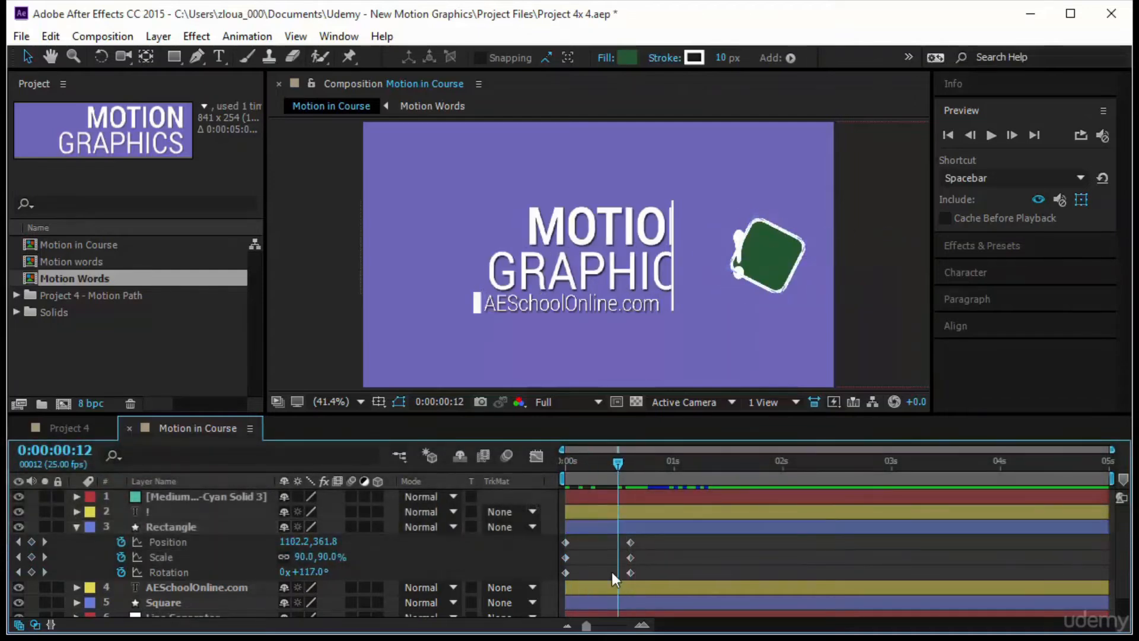
left_click_drag(653, 541, 539, 574)
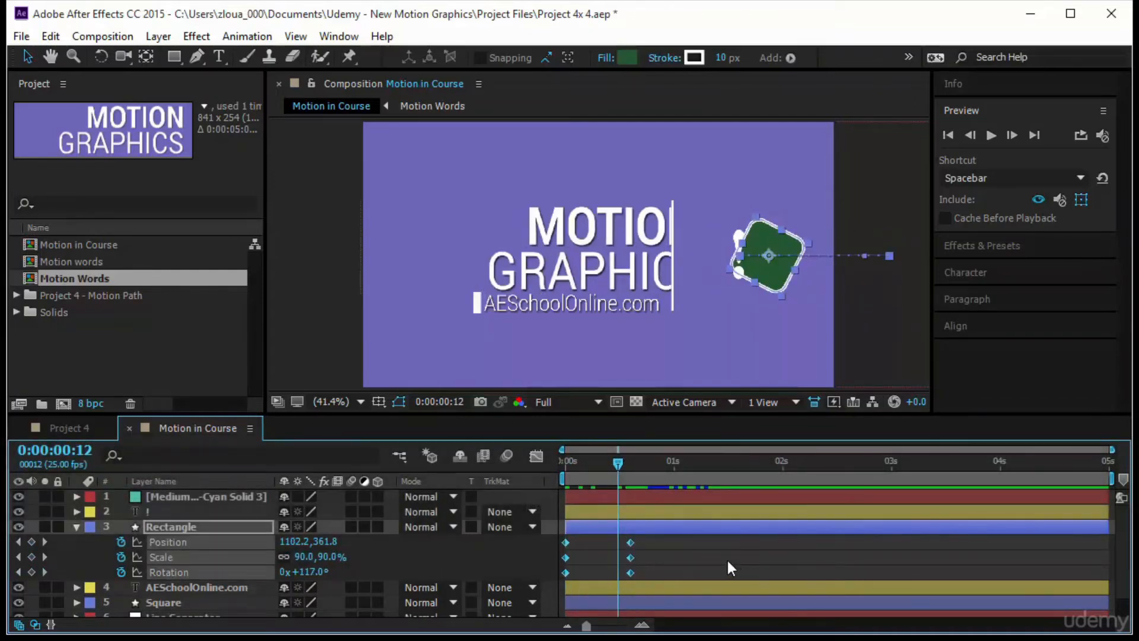
key("F9")
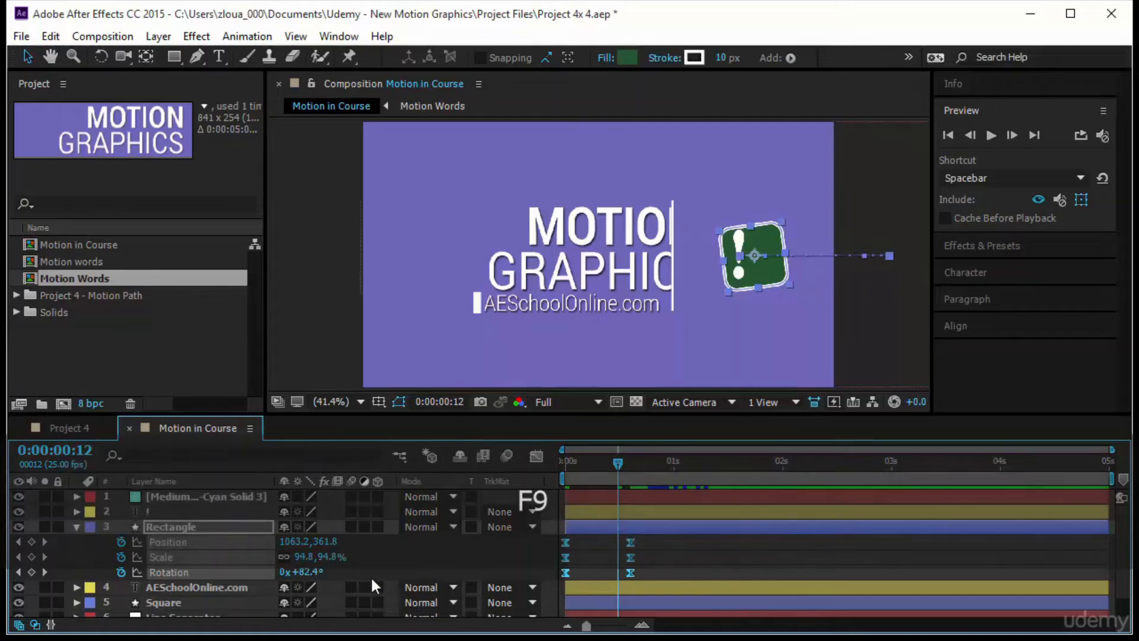
- Open the Graph Editor and examine the Rectangle layer's Scale, Position and Rotation curves one at a time
left_click(535, 454)
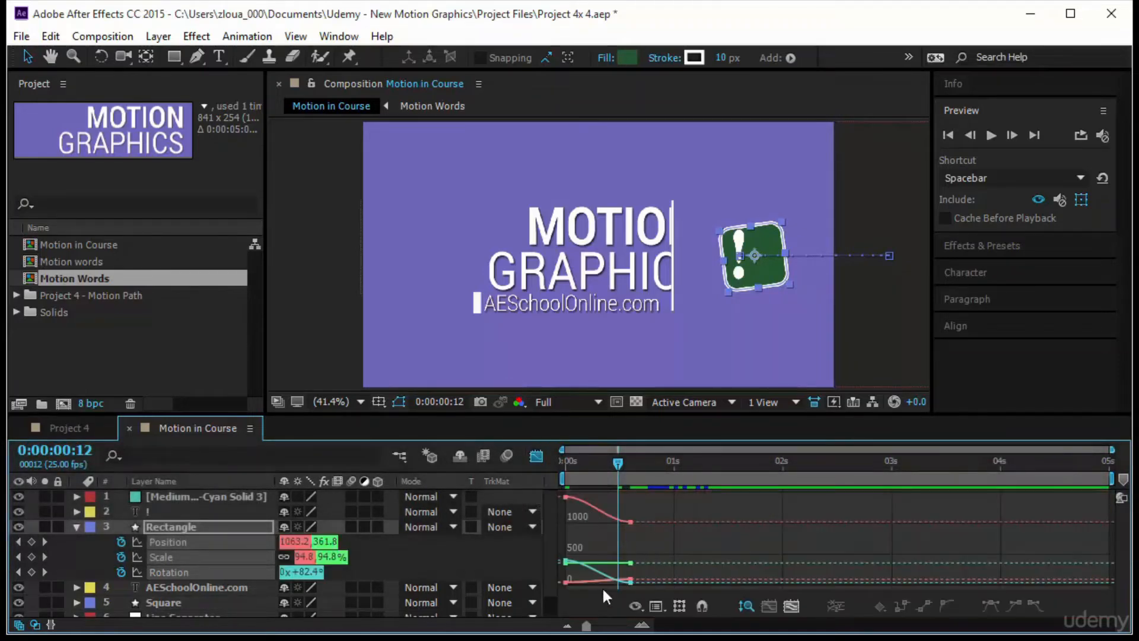
left_click(419, 562)
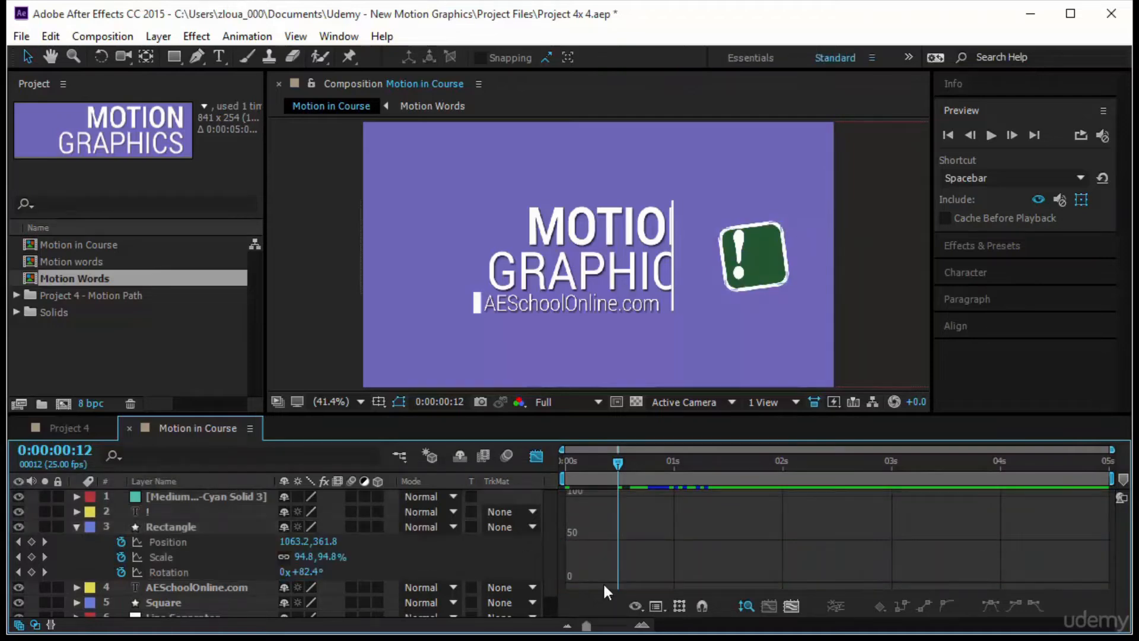
left_click(656, 606)
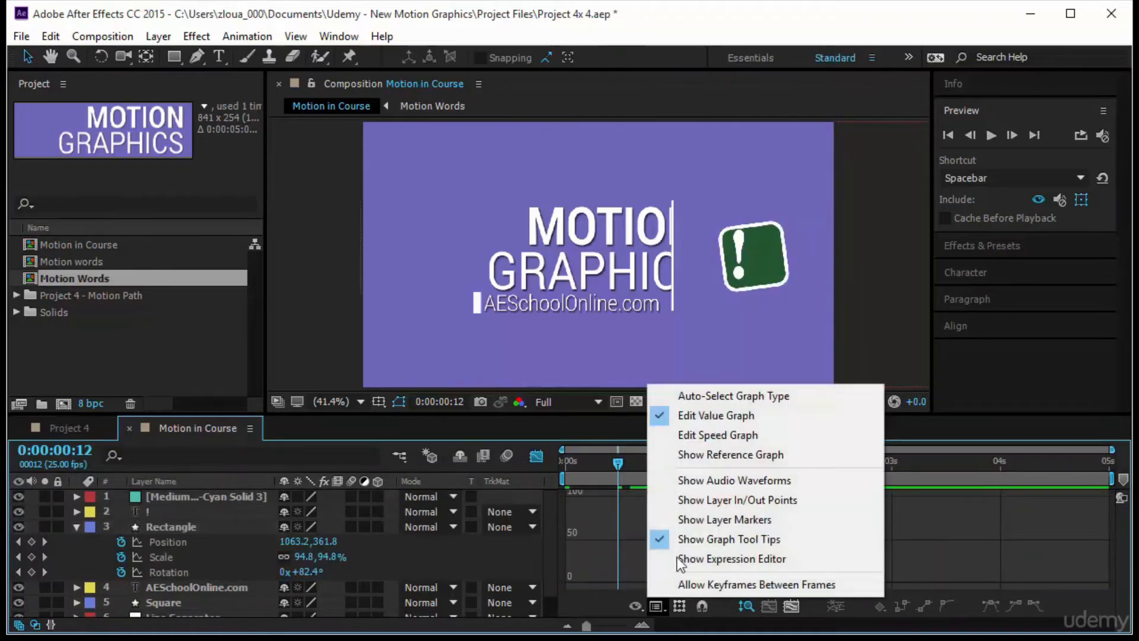
left_click(634, 611)
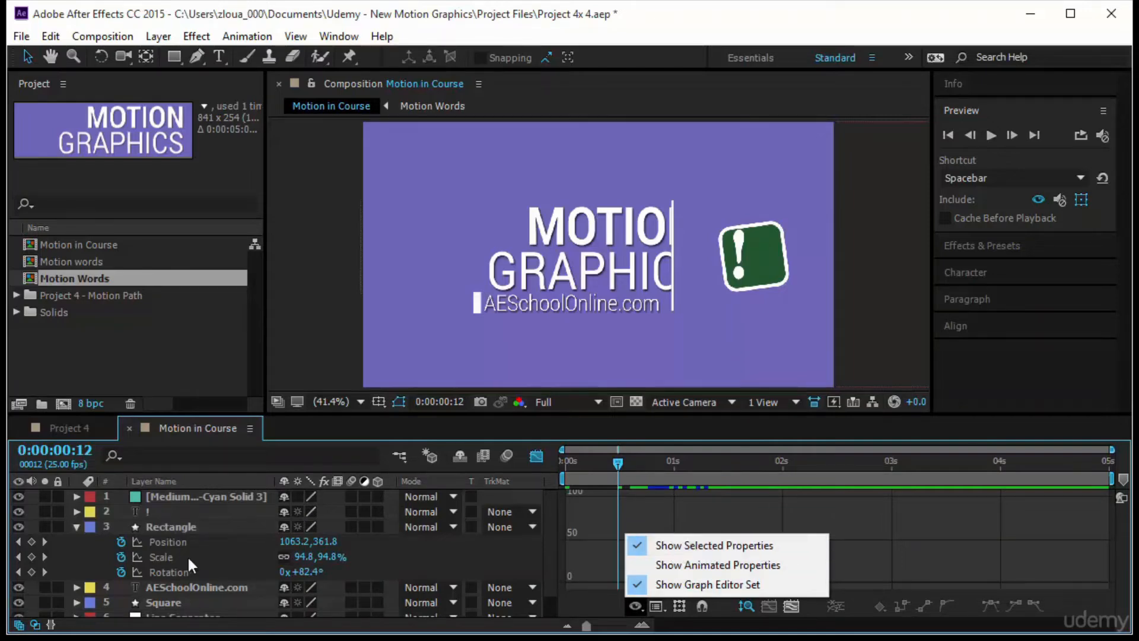
left_click(168, 556)
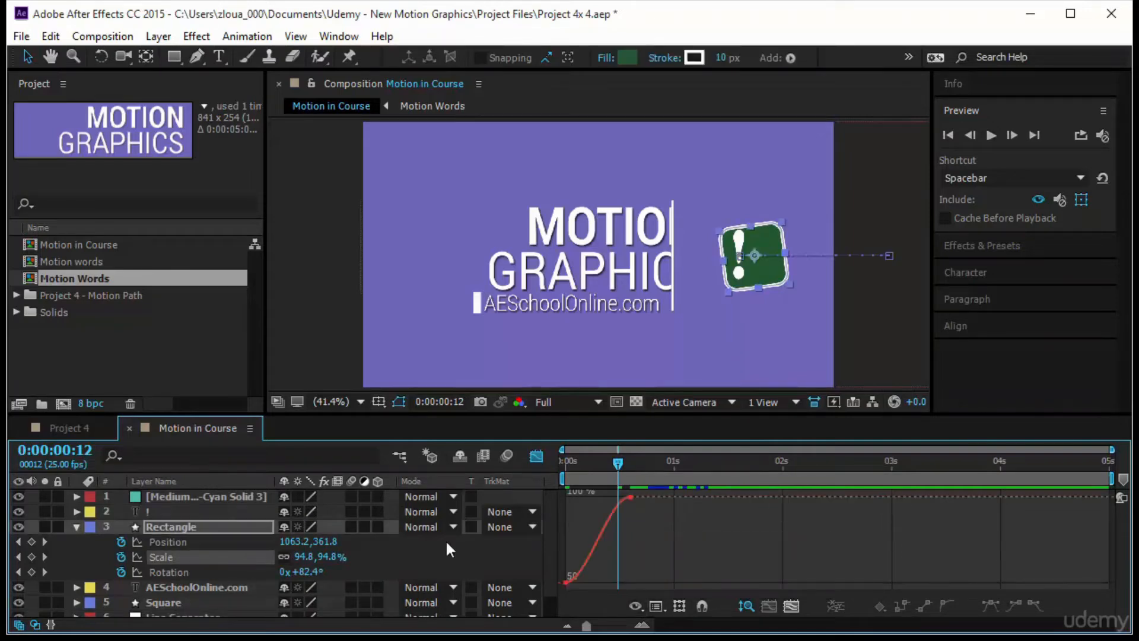
left_click(205, 542)
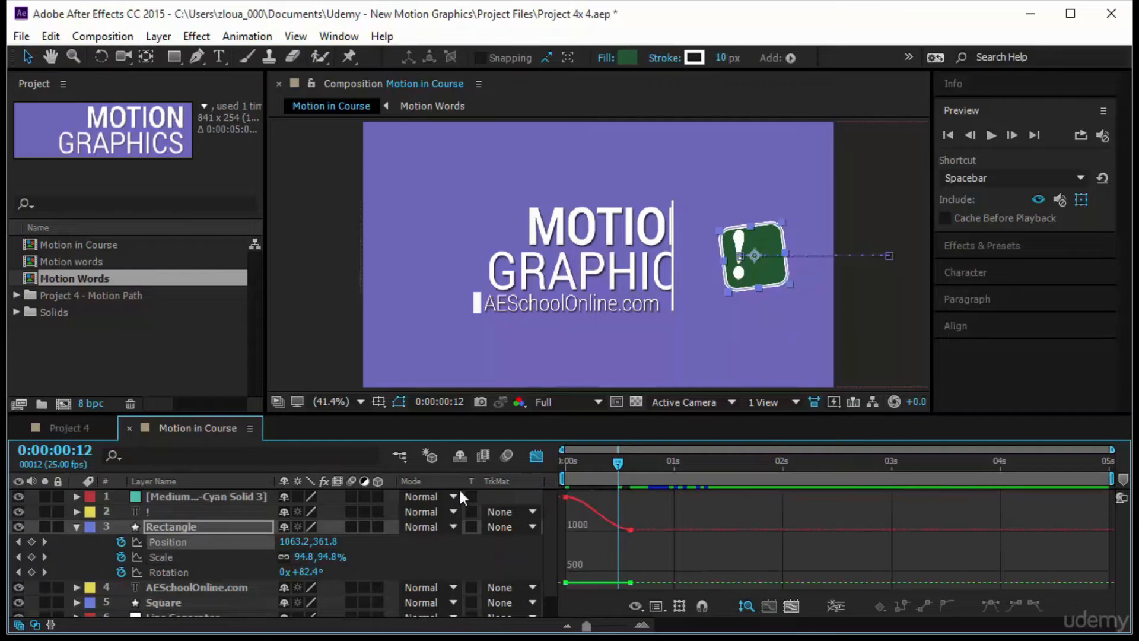
left_click(166, 570)
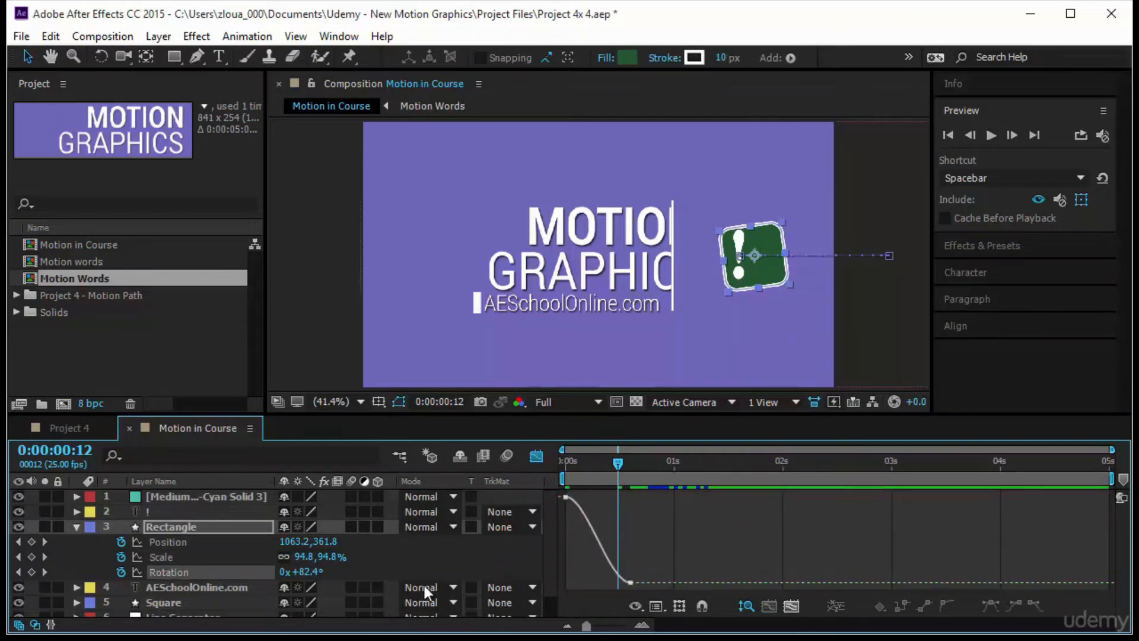
- Turn on Show Animated Properties in the Graph Editor, check it with the Rectangle layer's Position selected, and turn it off again
left_click(634, 603)
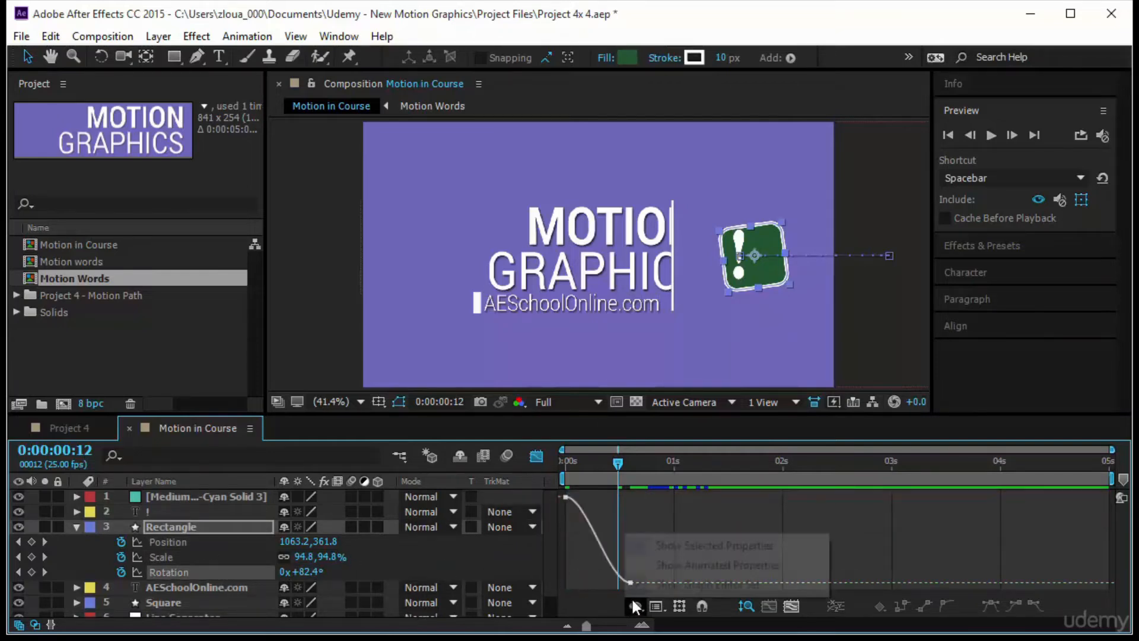
left_click(662, 572)
left_click(400, 544)
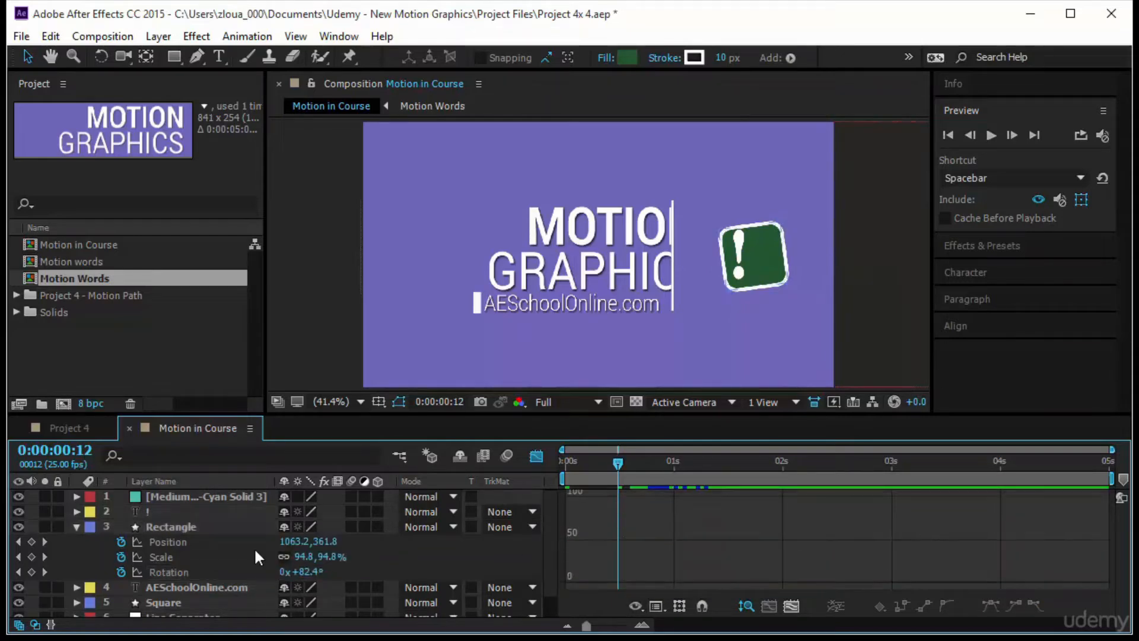
left_click(174, 541)
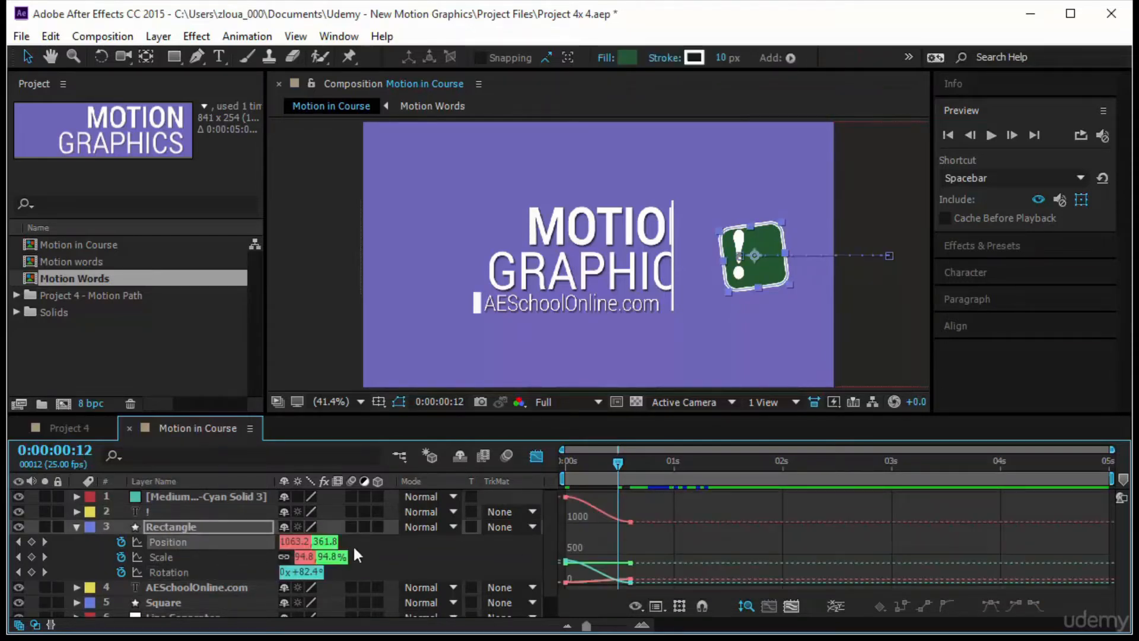
left_click(636, 604)
left_click(667, 565)
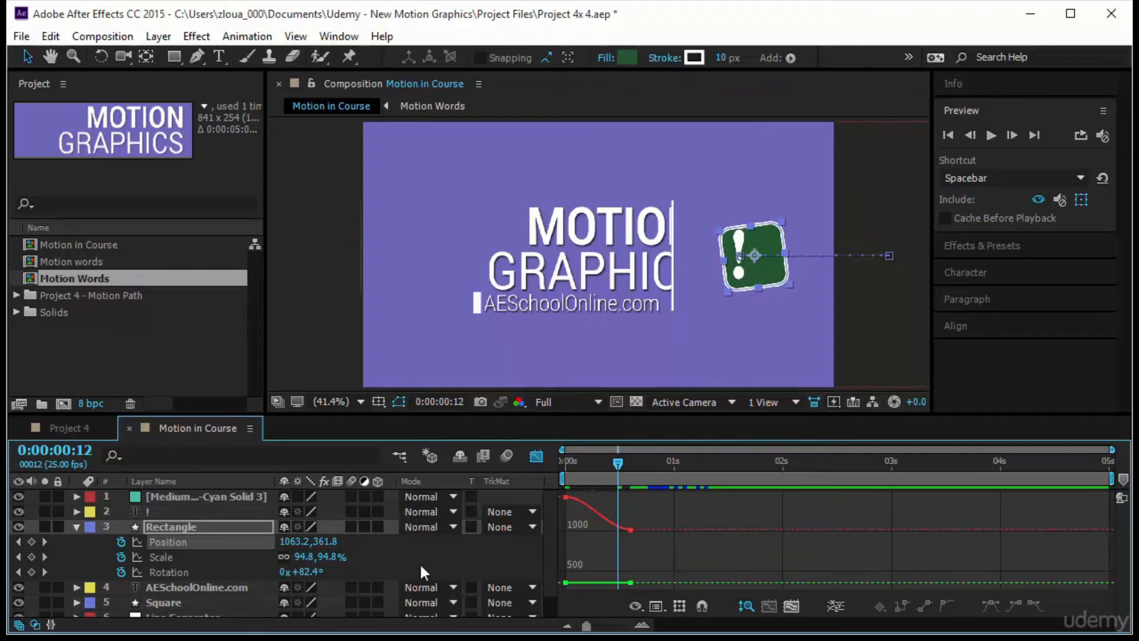
- Raise the incoming handle of the Rectangle layer's last Scale keyframe so its size overshoots 100%, preview the entrance, and close the Graph Editor
left_click(227, 557)
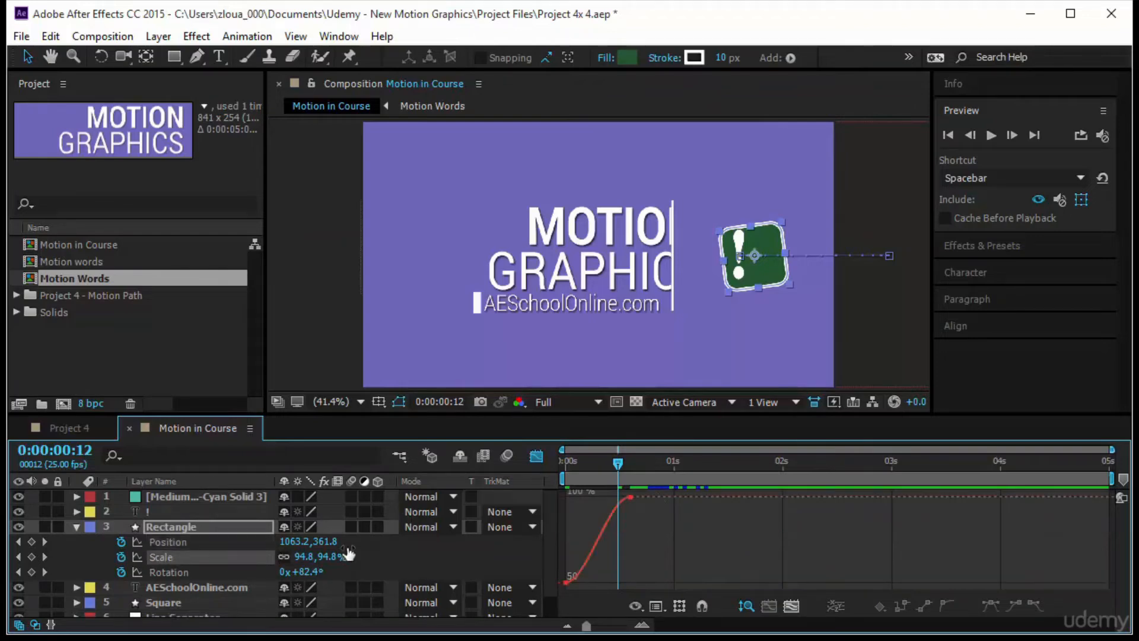
left_click(630, 497)
left_click_drag(608, 496, 546, 515)
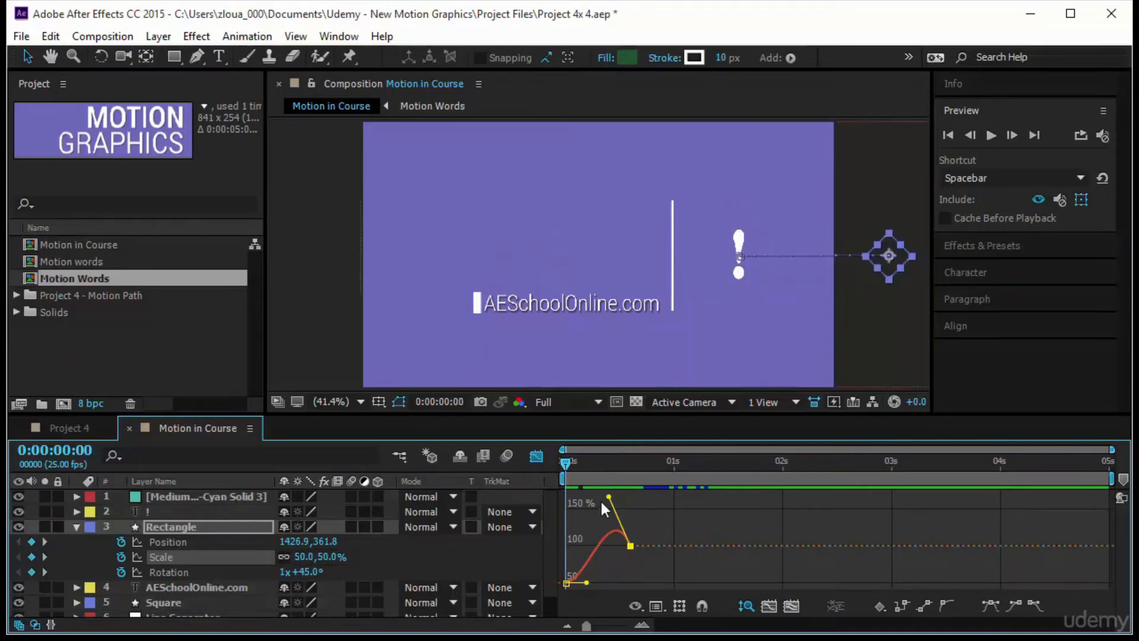
key("space")
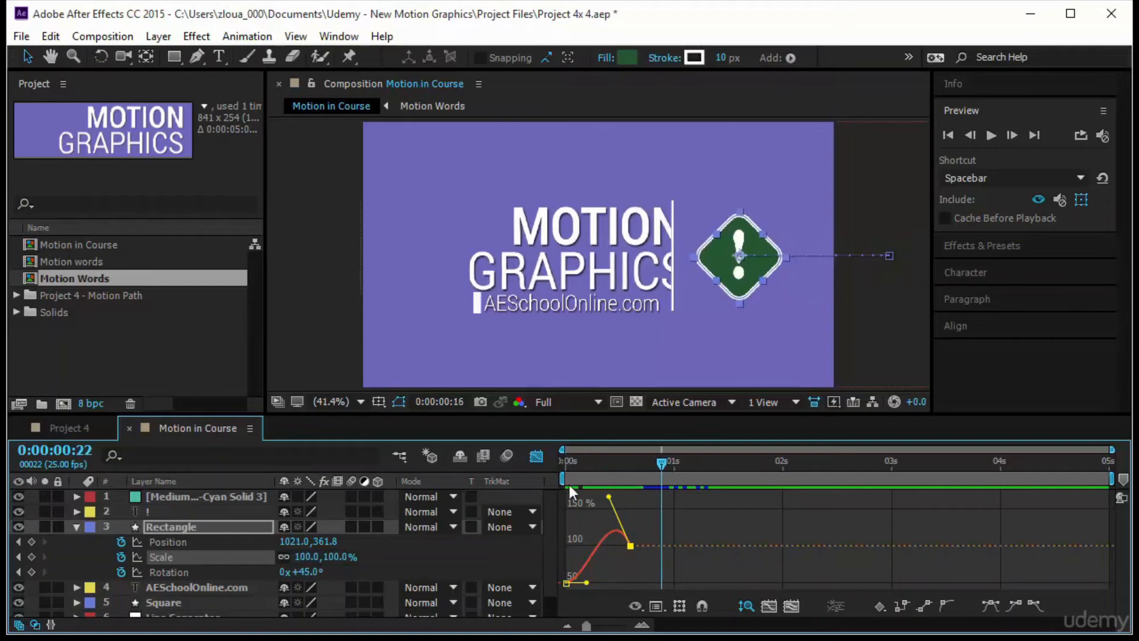
key("space")
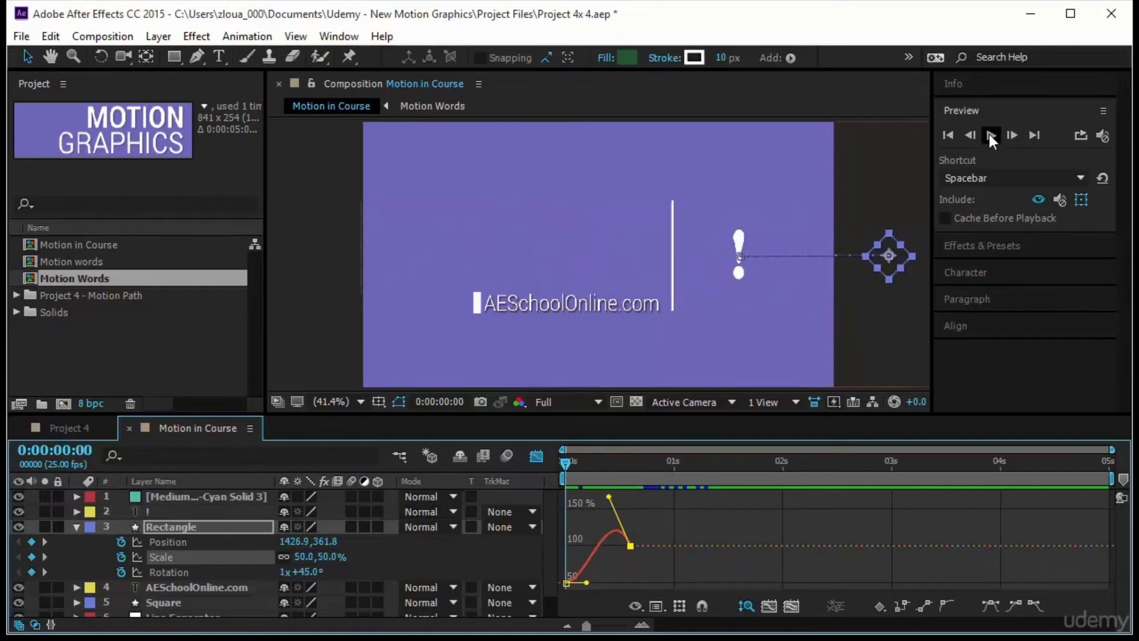
left_click(989, 136)
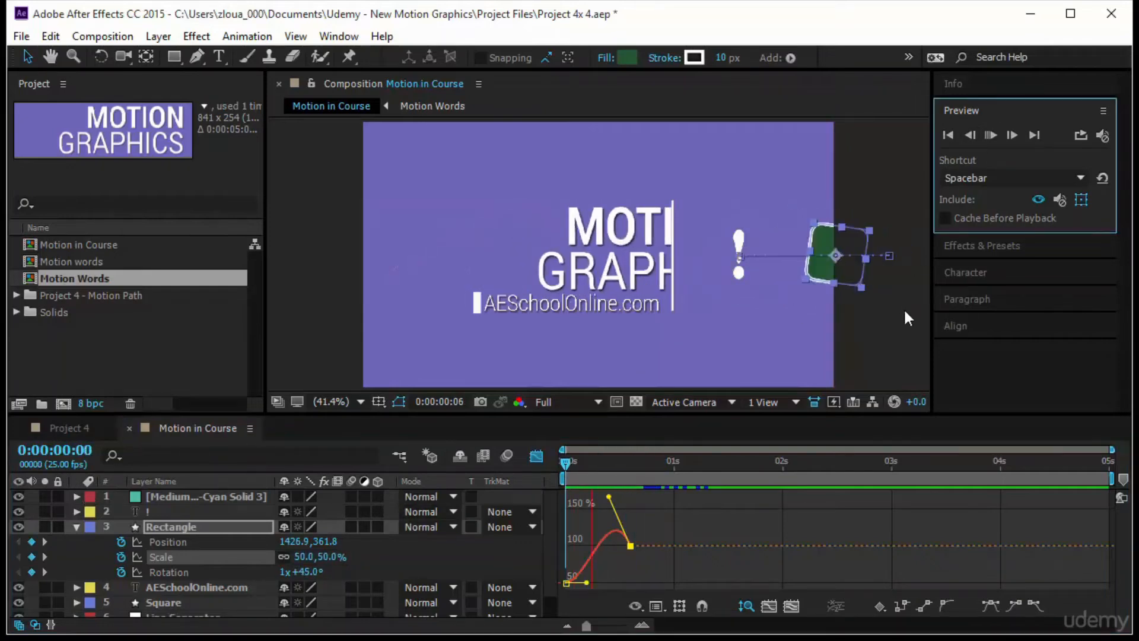
left_click(567, 464)
left_click(77, 527)
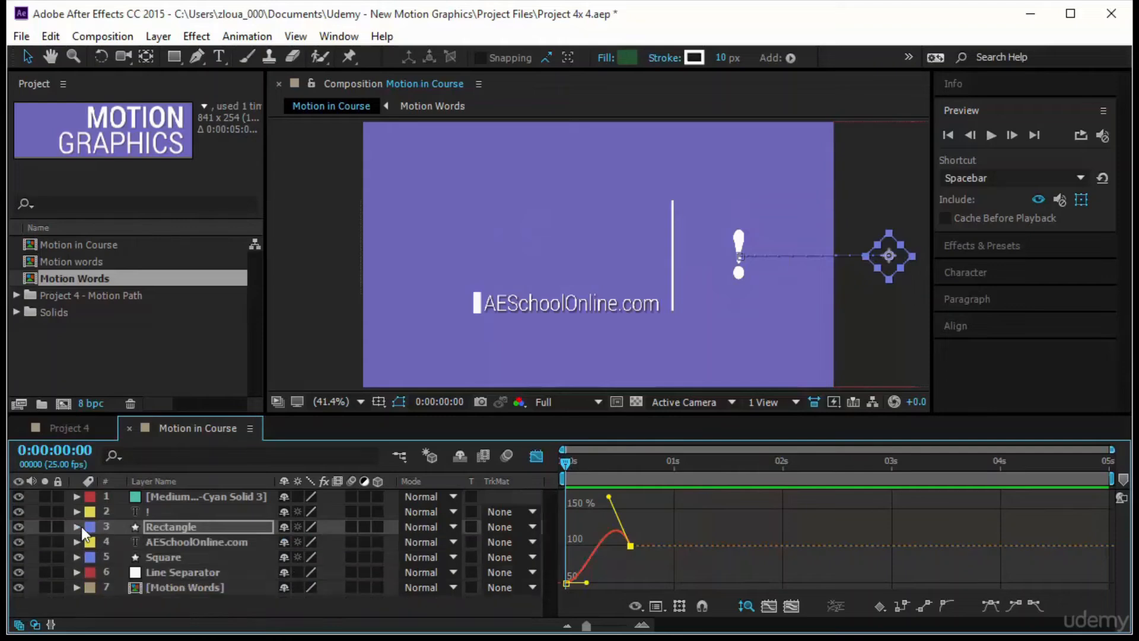
left_click(536, 457)
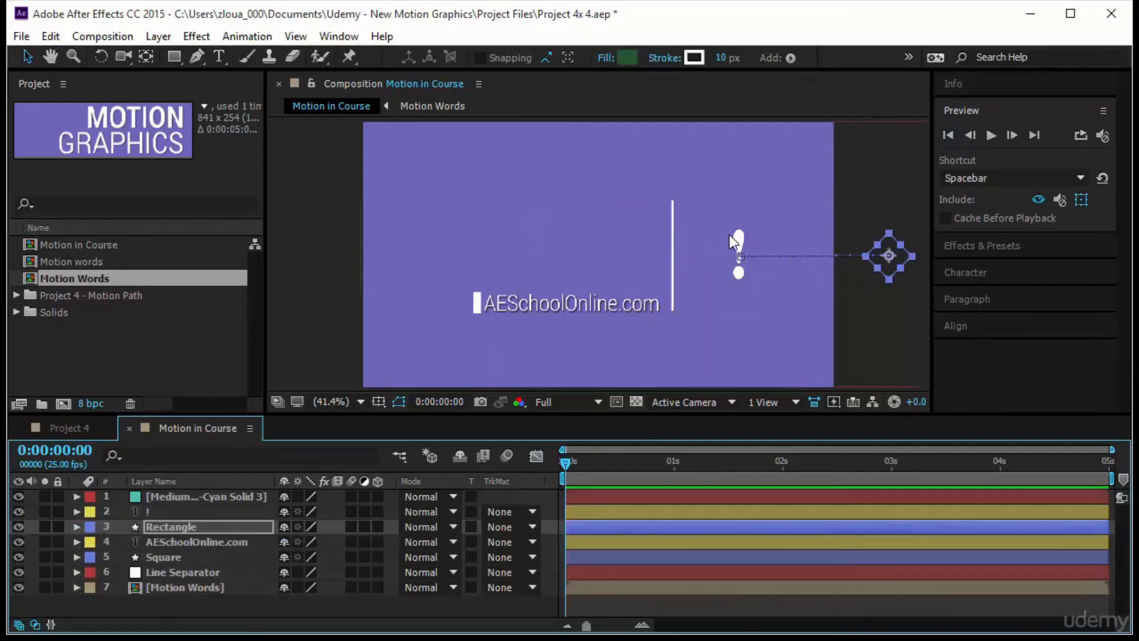
- Add a Scale keyframe of 0% to the exclamation mark layer and shift that keyframe to about 0:00:00:16
left_click(742, 232)
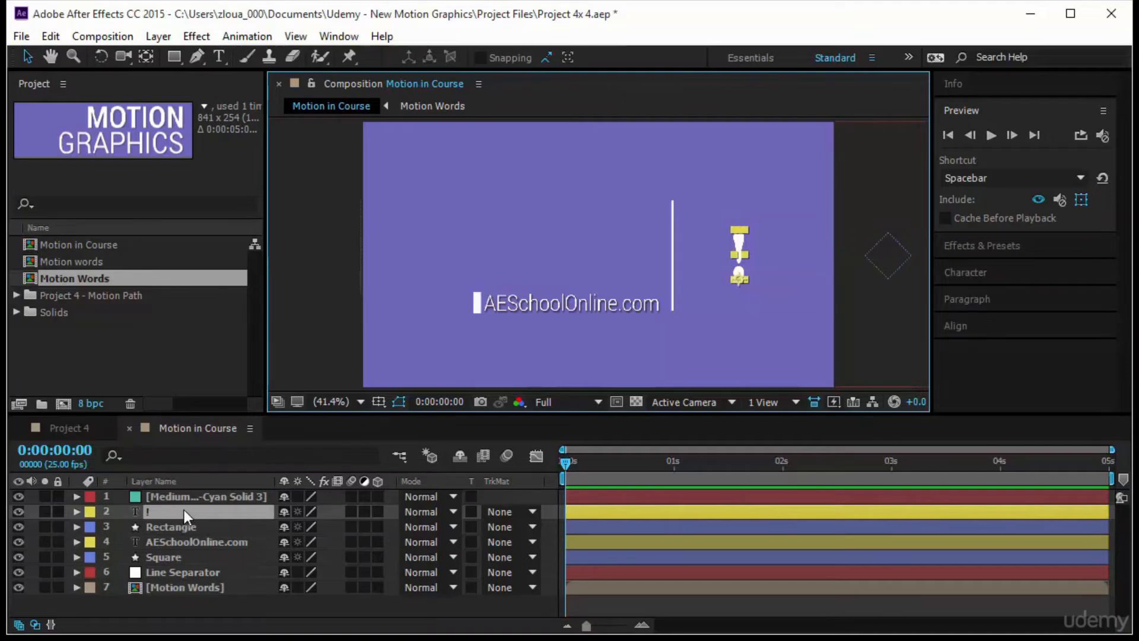
key("s")
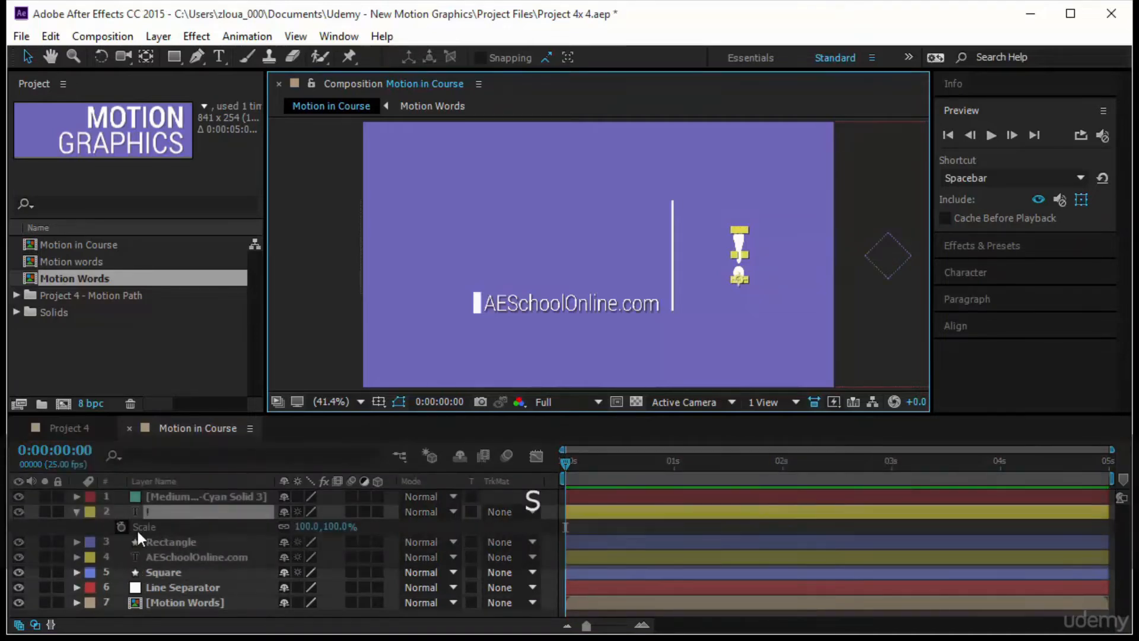
left_click(121, 527)
left_click(337, 526)
type("00")
key("Return")
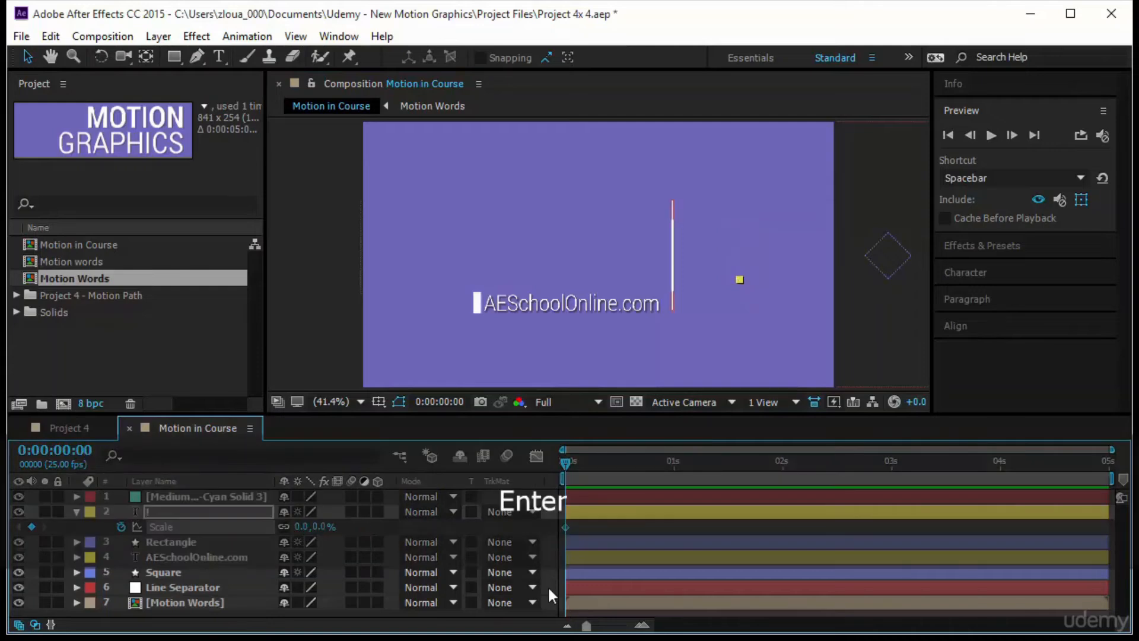
left_click_drag(564, 461, 642, 482)
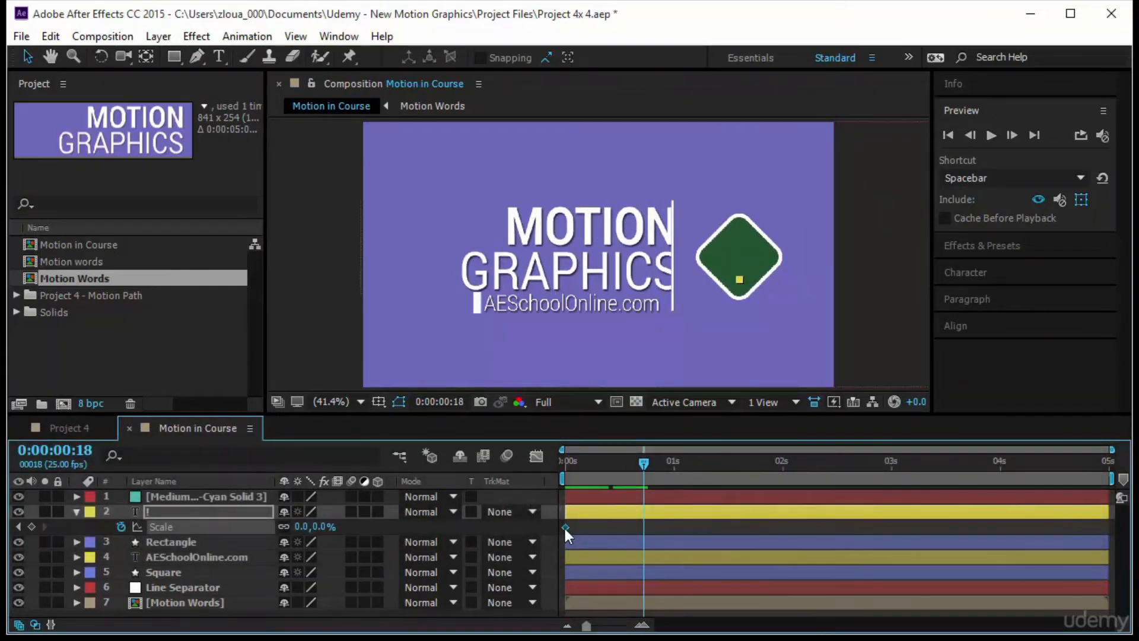
left_click_drag(563, 525, 636, 520)
- At 0:00:00:21, set the exclamation mark layer's scale to 100% and apply Easy Ease to both Scale keyframes
left_click_drag(643, 468, 658, 468)
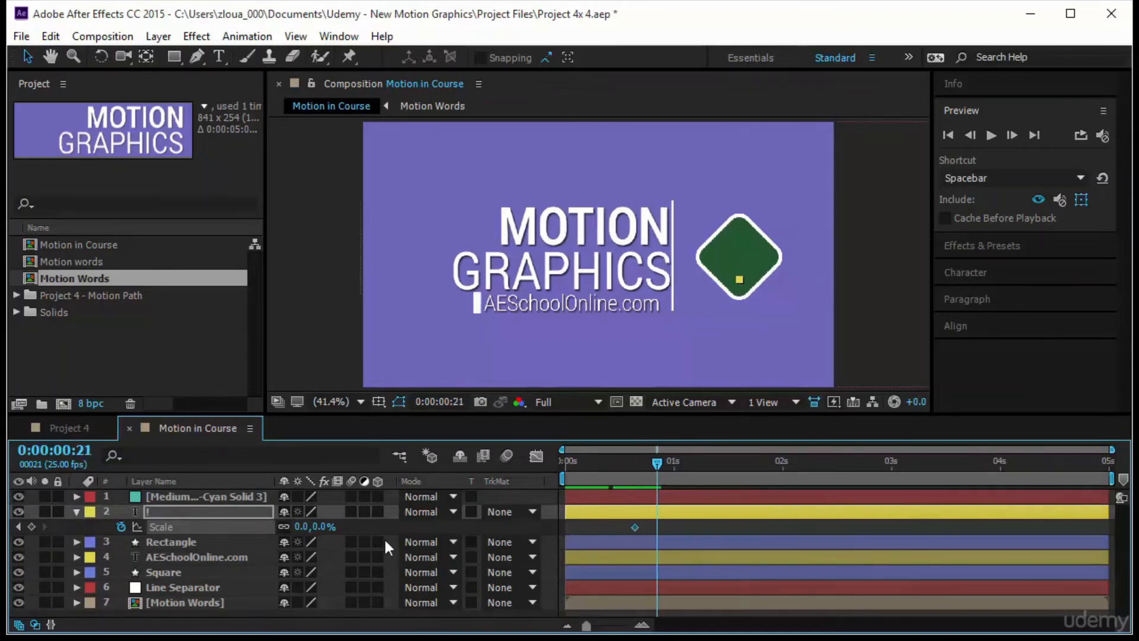
left_click(325, 528)
type("100")
key("Return")
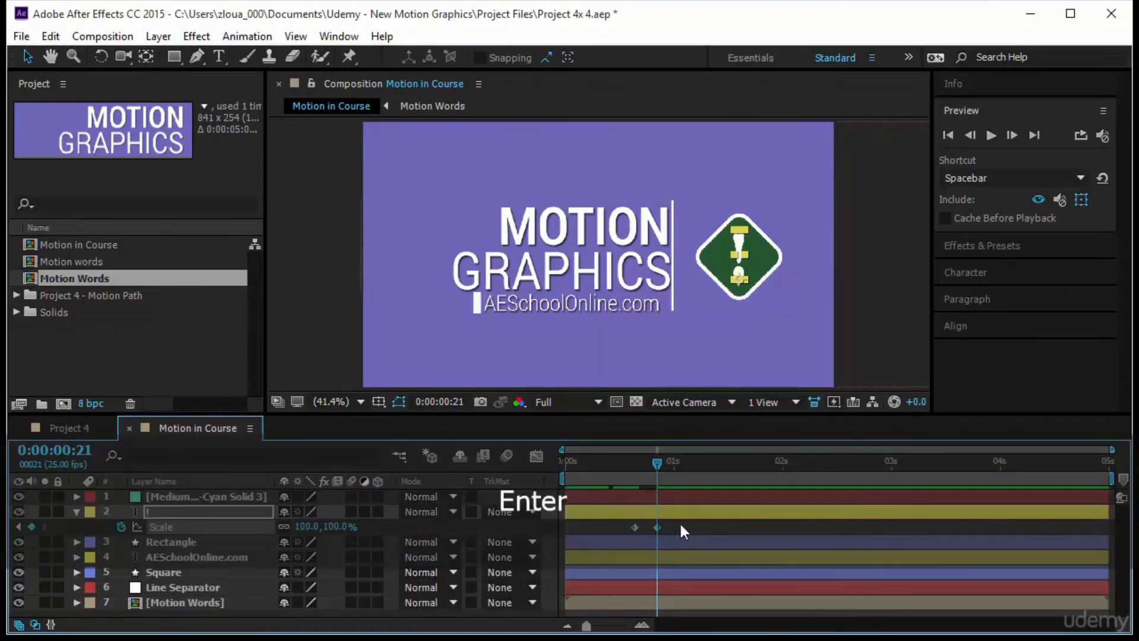
key("F9")
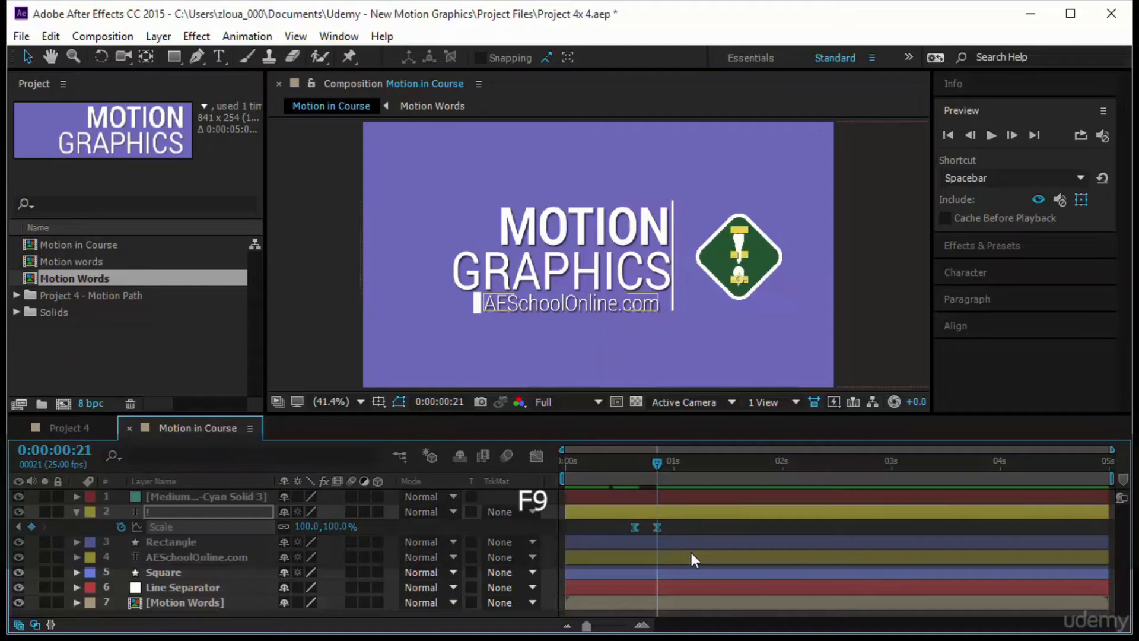
- In the Graph Editor, raise the incoming handle of the exclamation mark's last Scale keyframe so the curve overshoots 100%
left_click(535, 456)
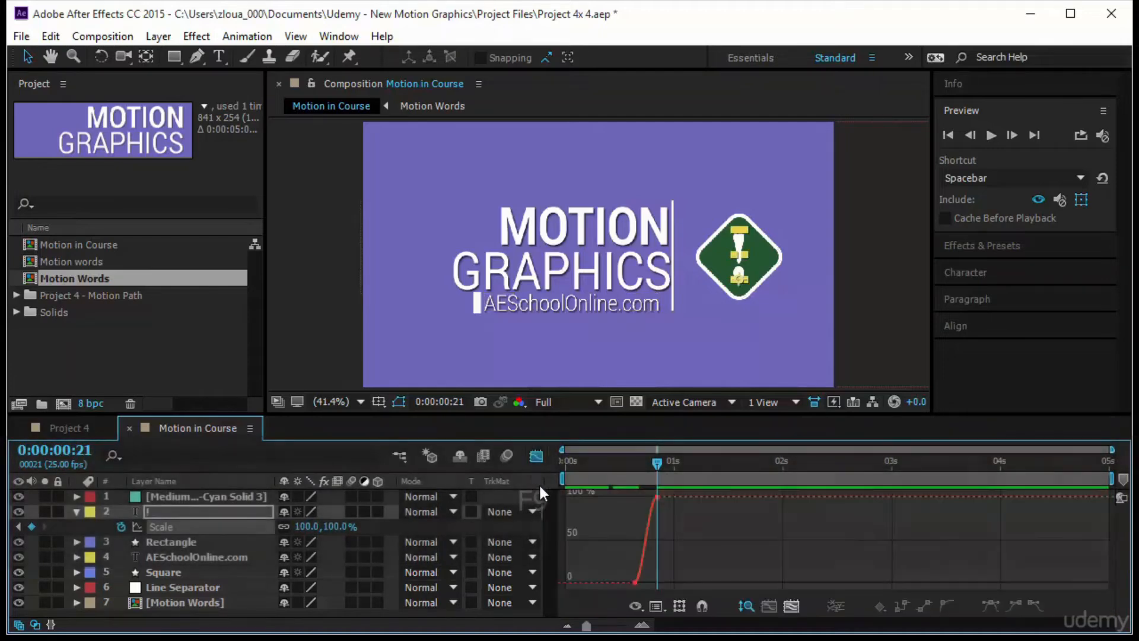
left_click_drag(588, 627, 615, 627)
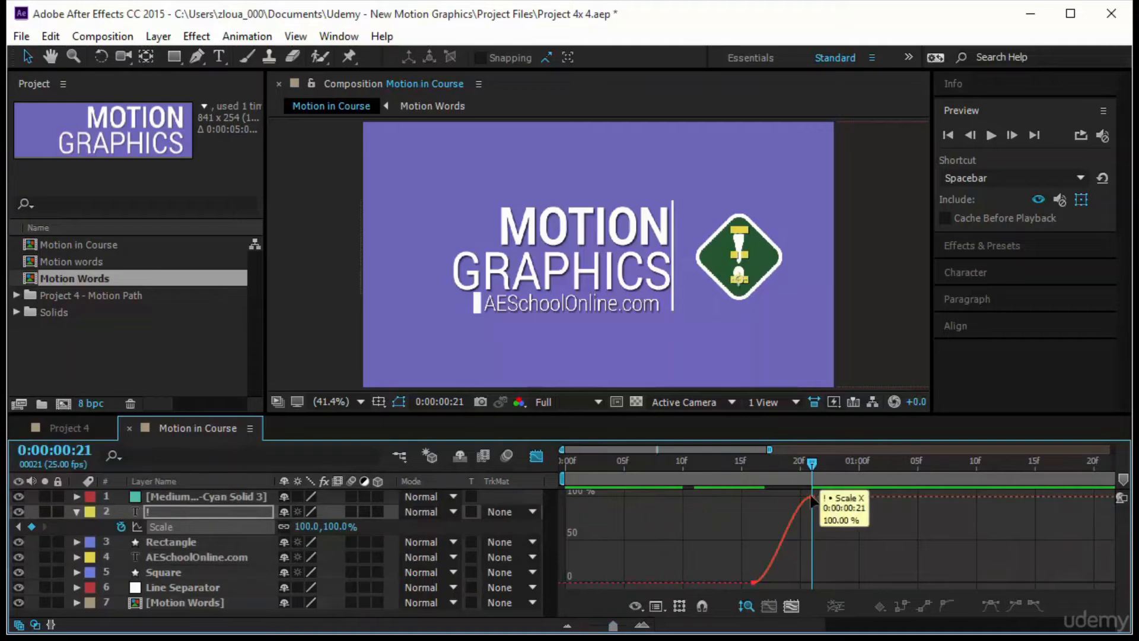
left_click(812, 497)
left_click_drag(792, 497, 788, 464)
left_click_drag(788, 503, 788, 510)
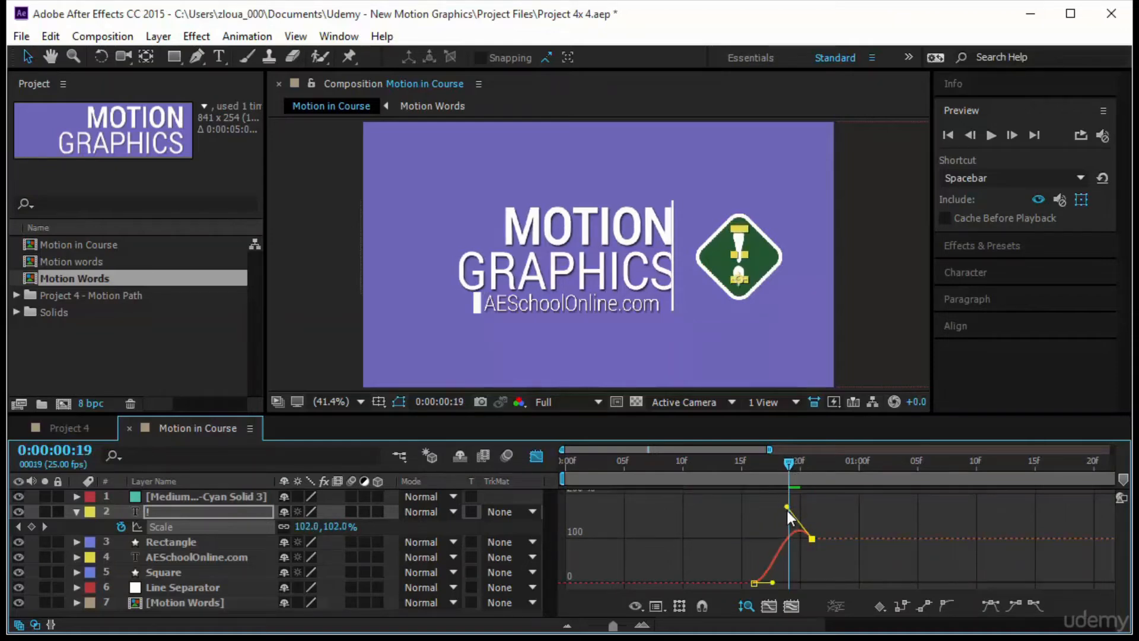
- Scrub and play back the exclamation mark's scale-up inside the green diamond to check its overshoot
left_click(795, 467)
left_click_drag(811, 473, 730, 489)
left_click(77, 511)
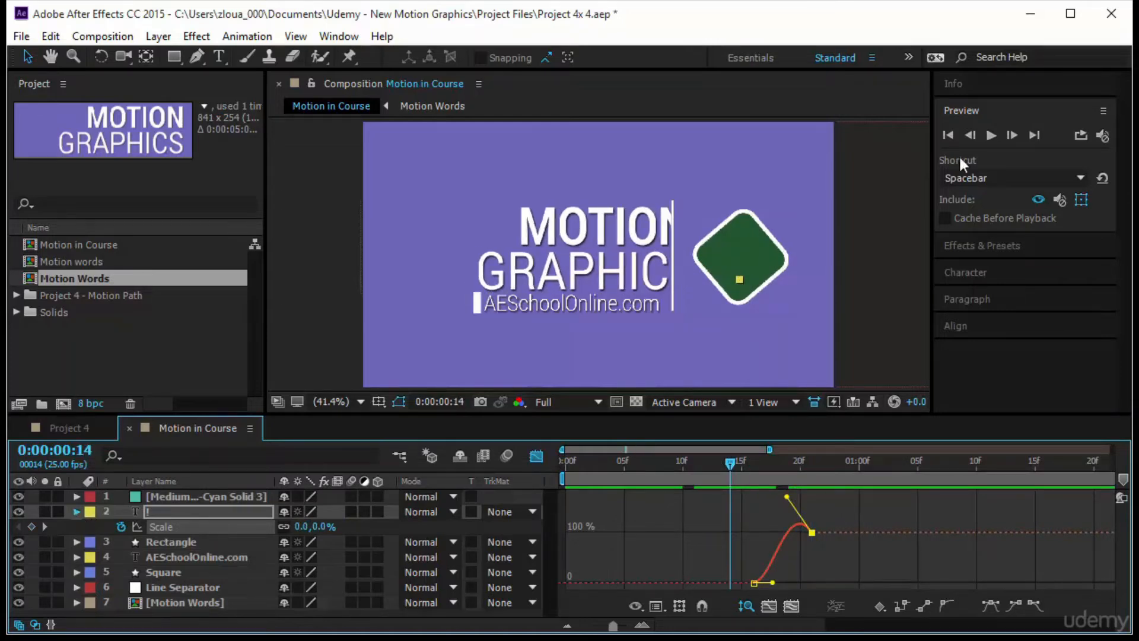
left_click(990, 135)
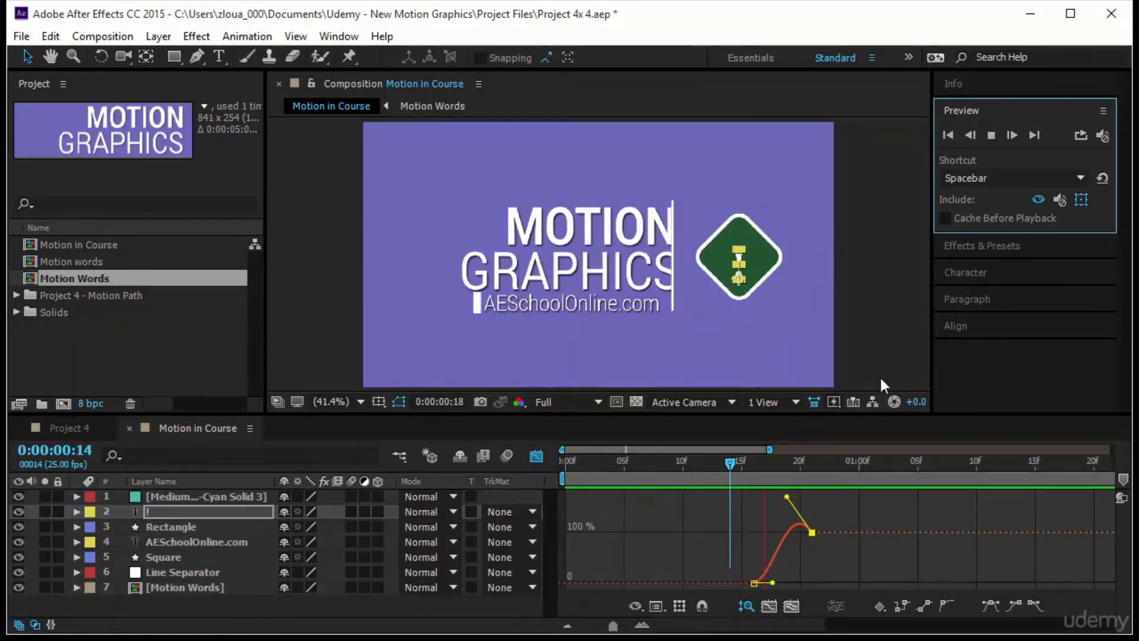
key("space")
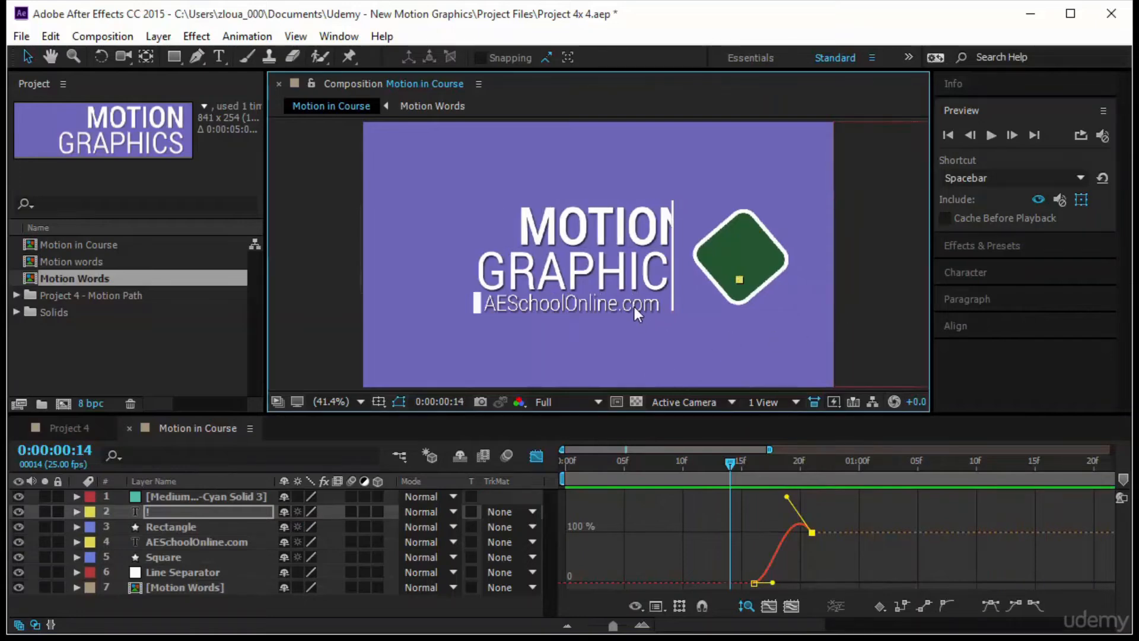
- Switch the timeline from the Graph Editor to layer bars and select the Square layer beside the website text
left_click(632, 305)
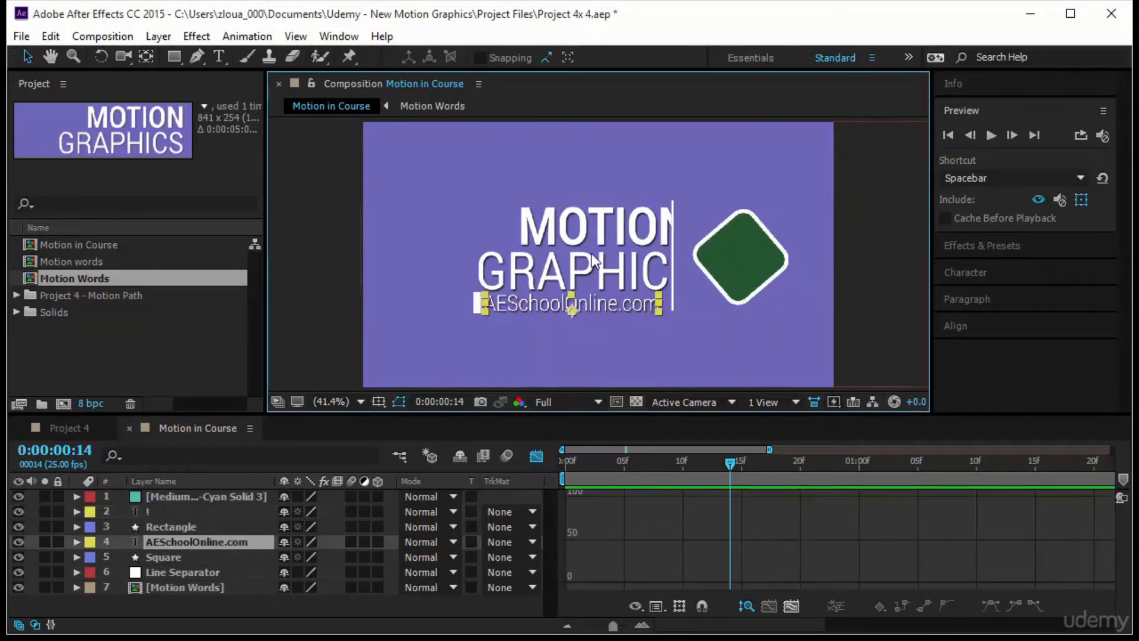
left_click(476, 305)
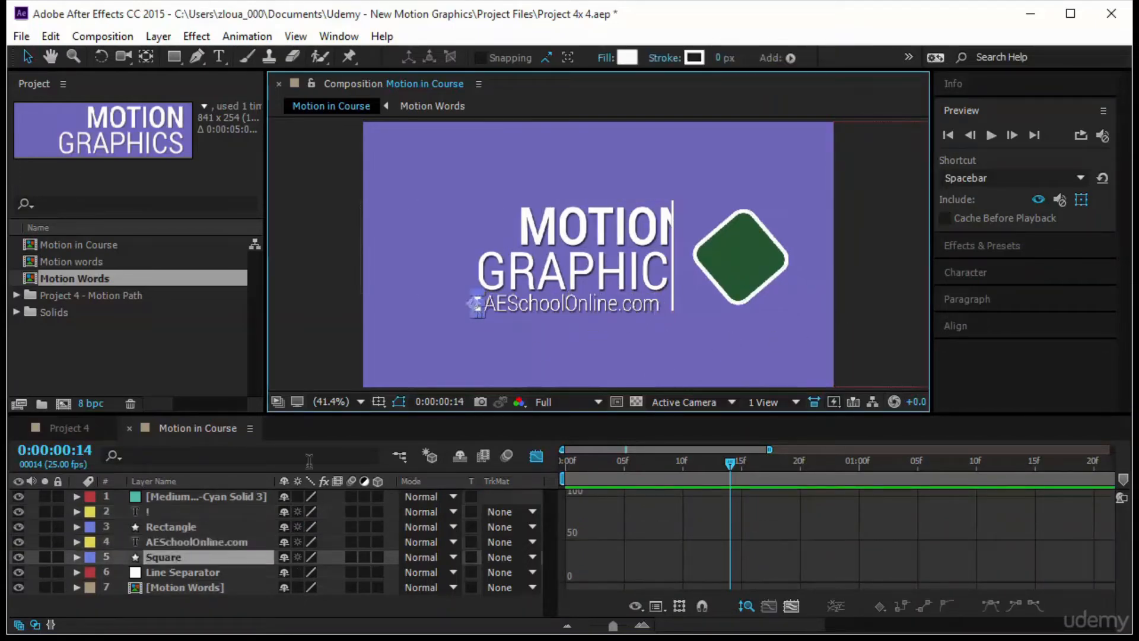
left_click(187, 539)
left_click(190, 554)
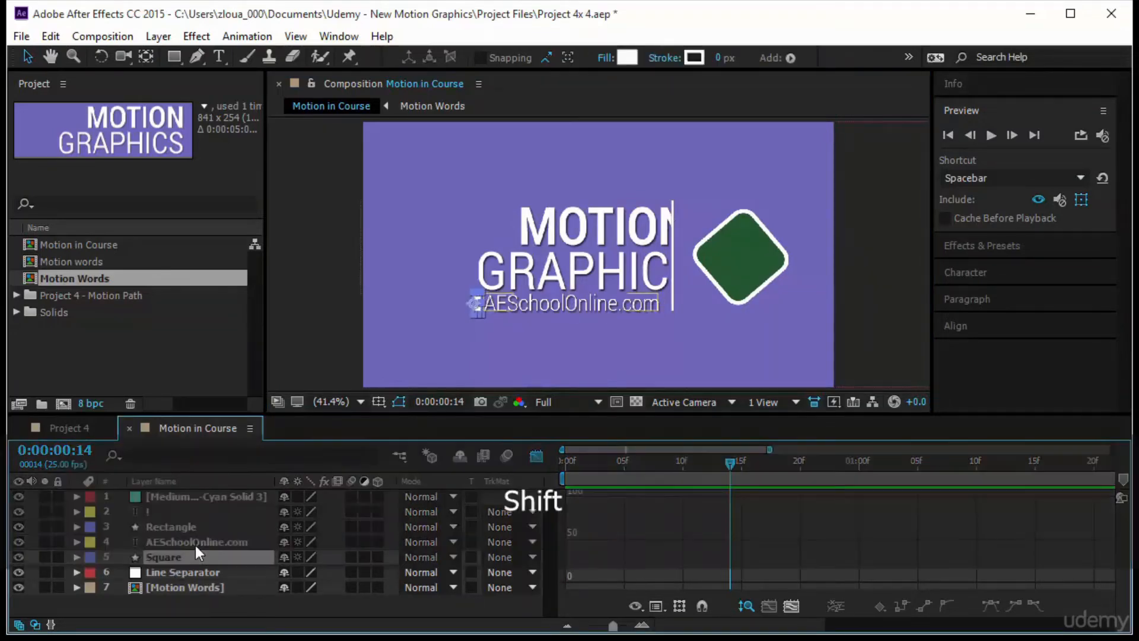
left_click(195, 543, "shift")
left_click(194, 556)
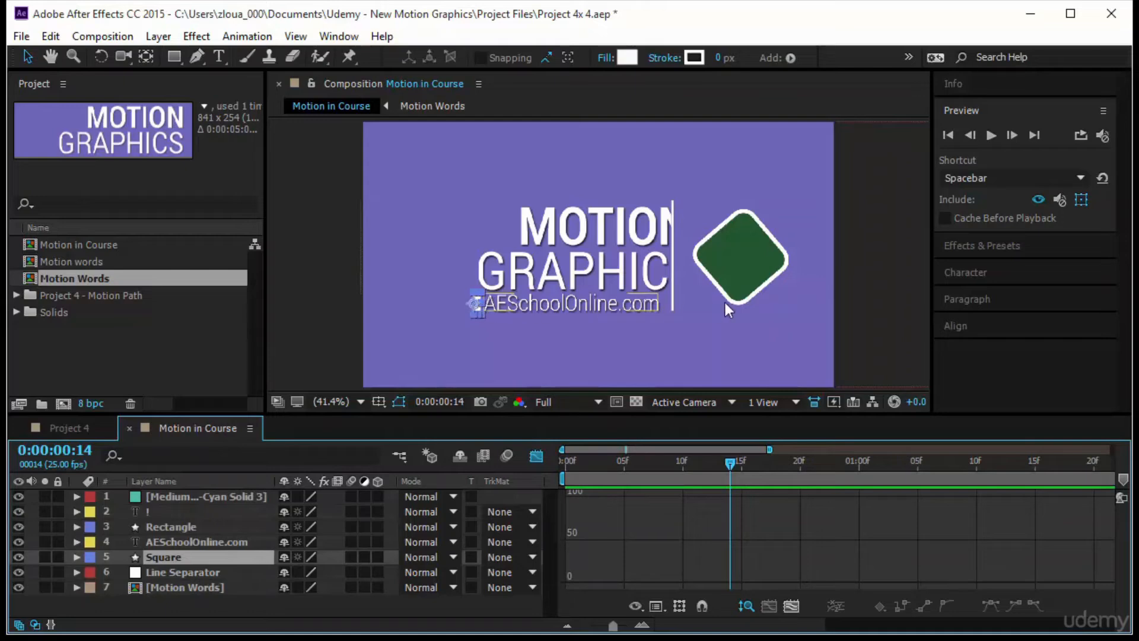
left_click(535, 456)
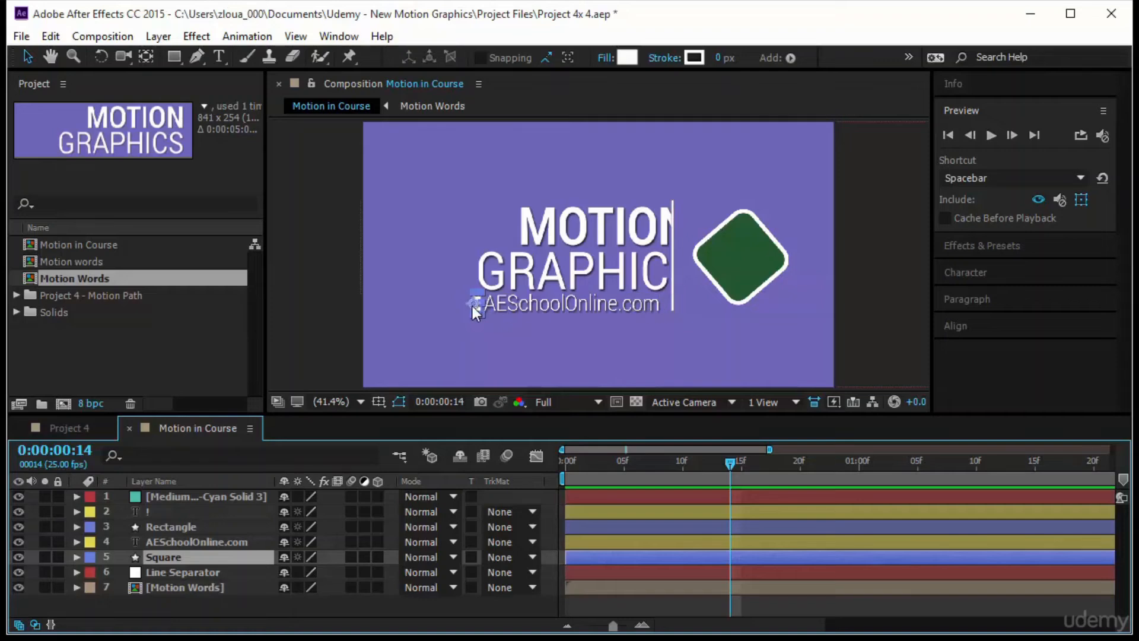
left_click(539, 309)
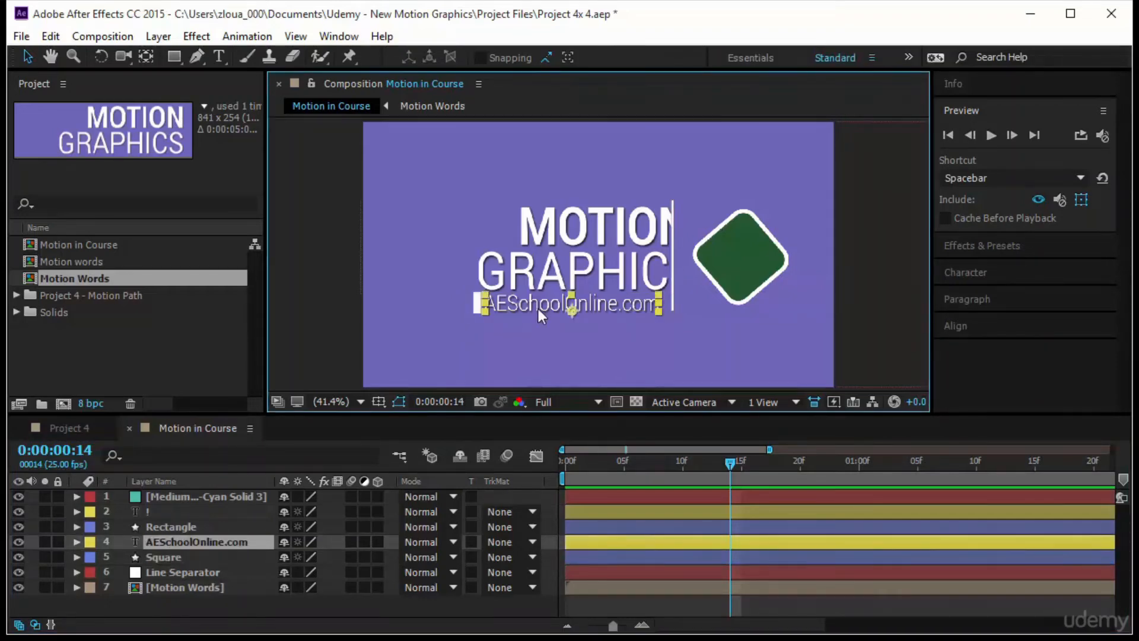
left_click(227, 557)
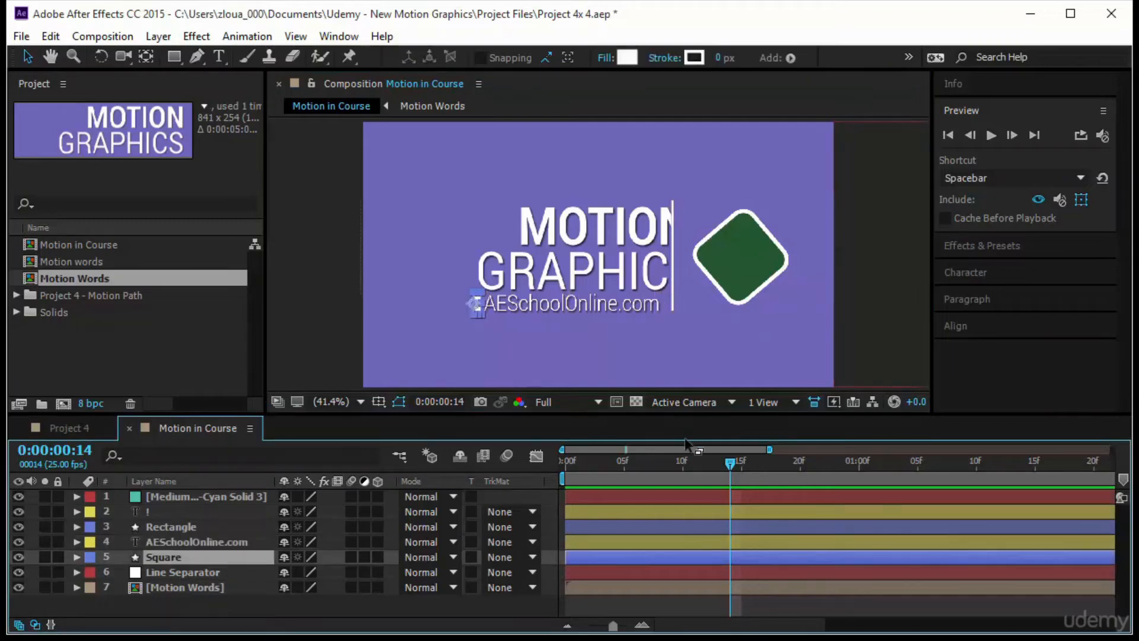
- Add a Position keyframe to the Square layer at 0:00:00:00, with the white block before the website text
left_click_drag(734, 467, 517, 483)
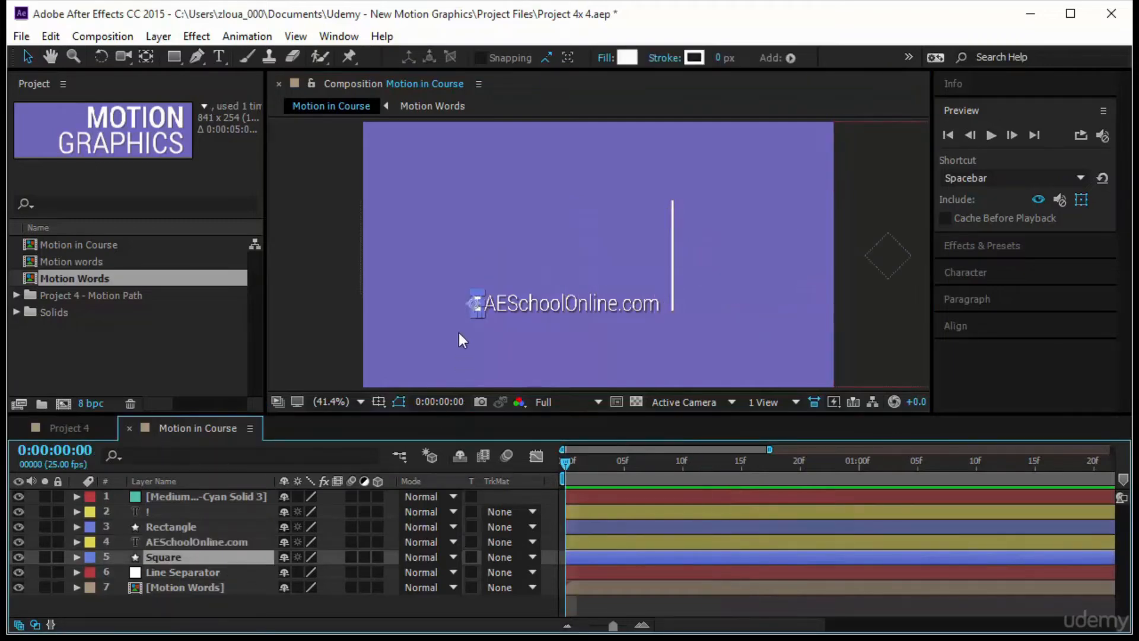
key("alt")
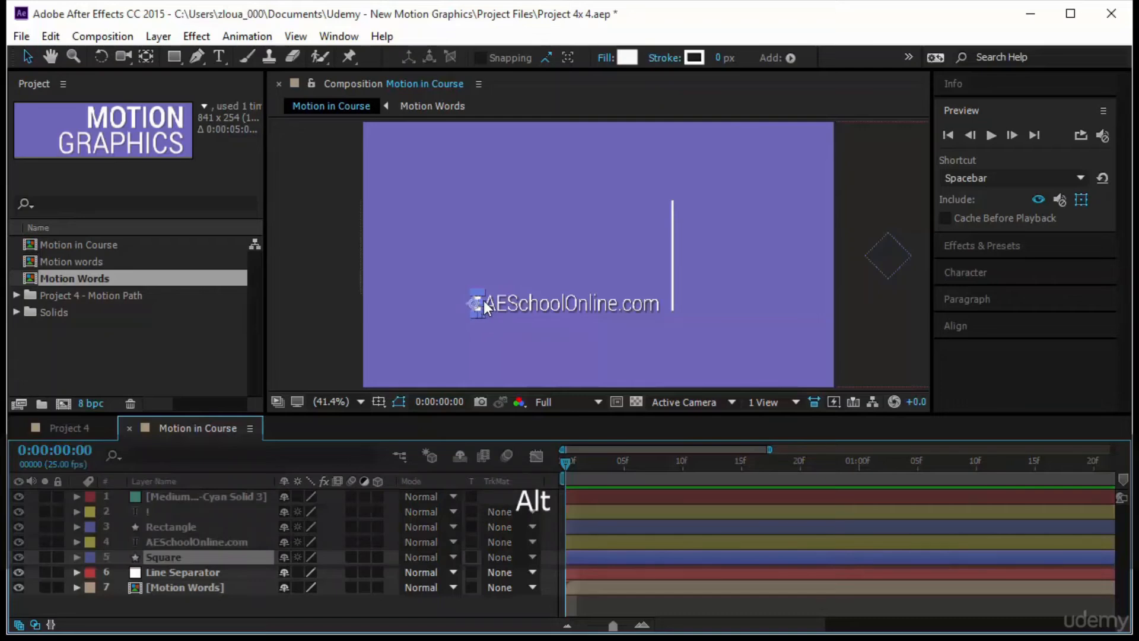
scroll(485, 301, "up", 3)
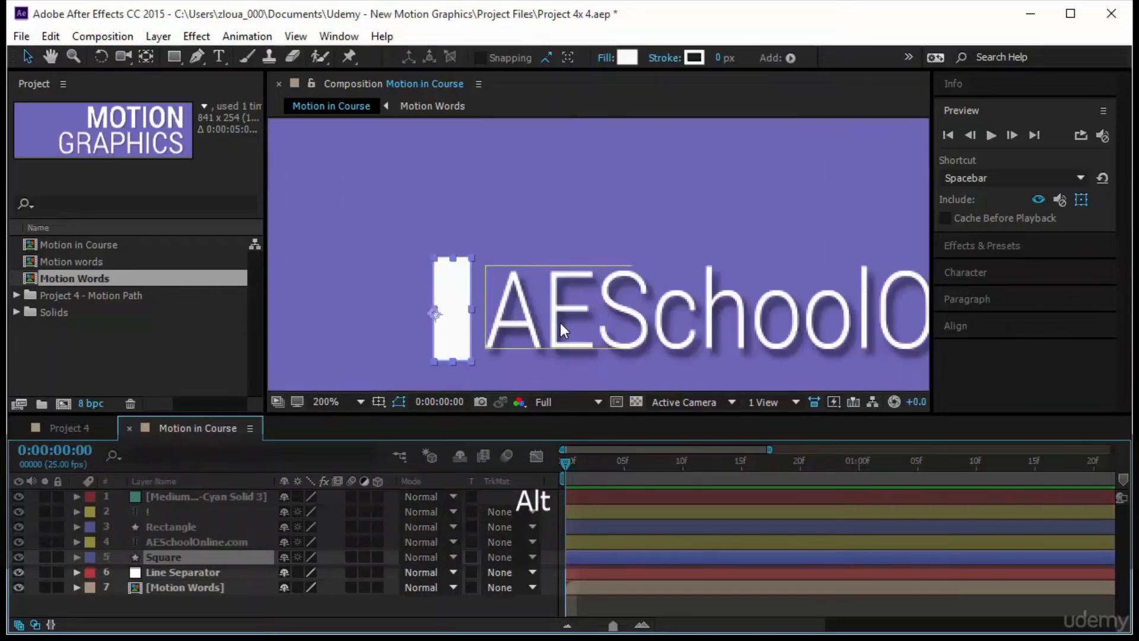
key("space")
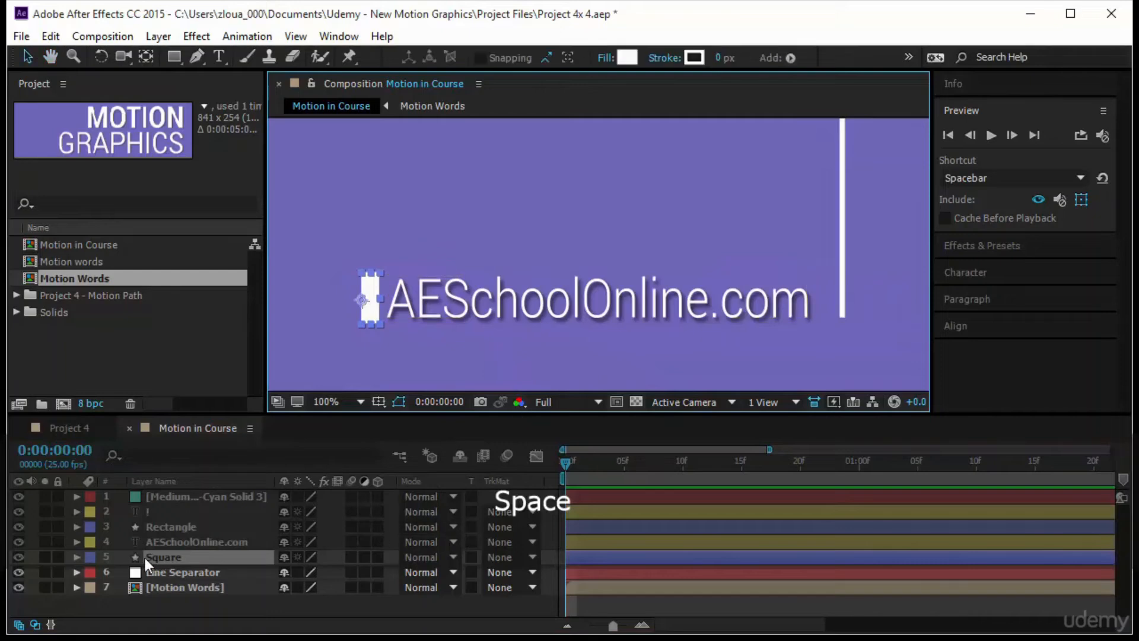
key("p")
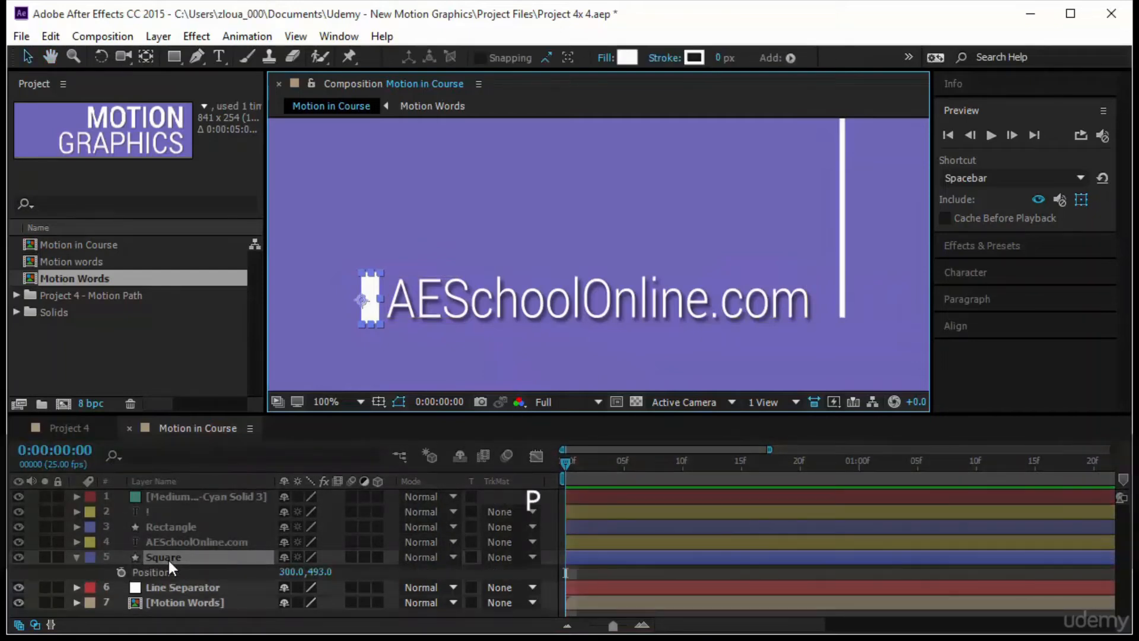
left_click(121, 573)
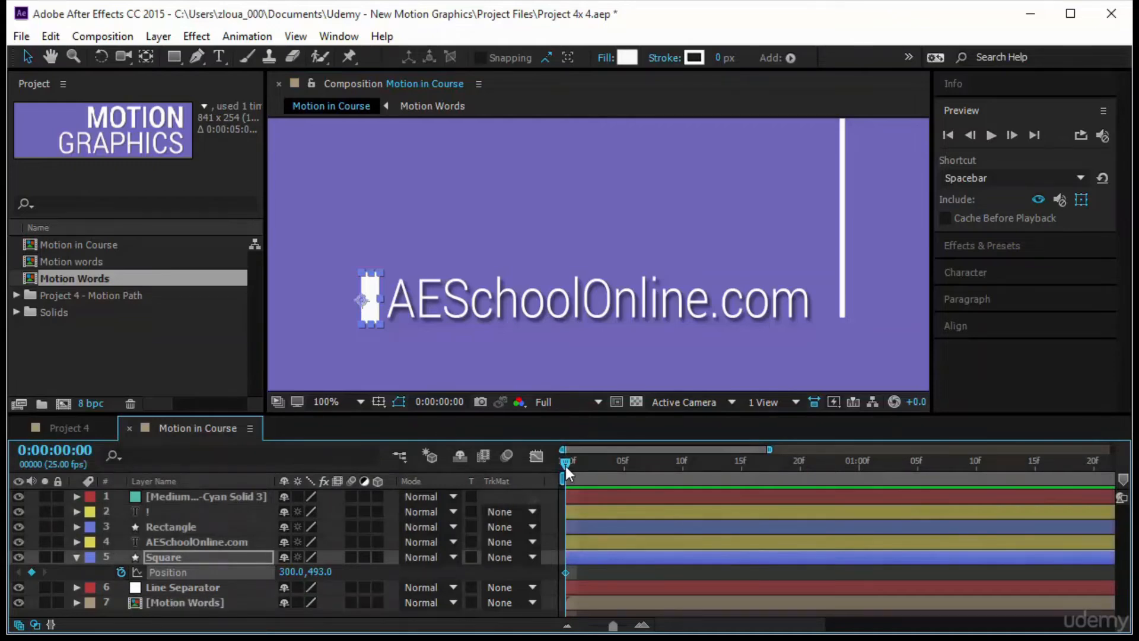
- At 0:00:00:07, move the white Square horizontally to the far end of the website text to keyframe its position
left_click_drag(565, 465, 685, 472)
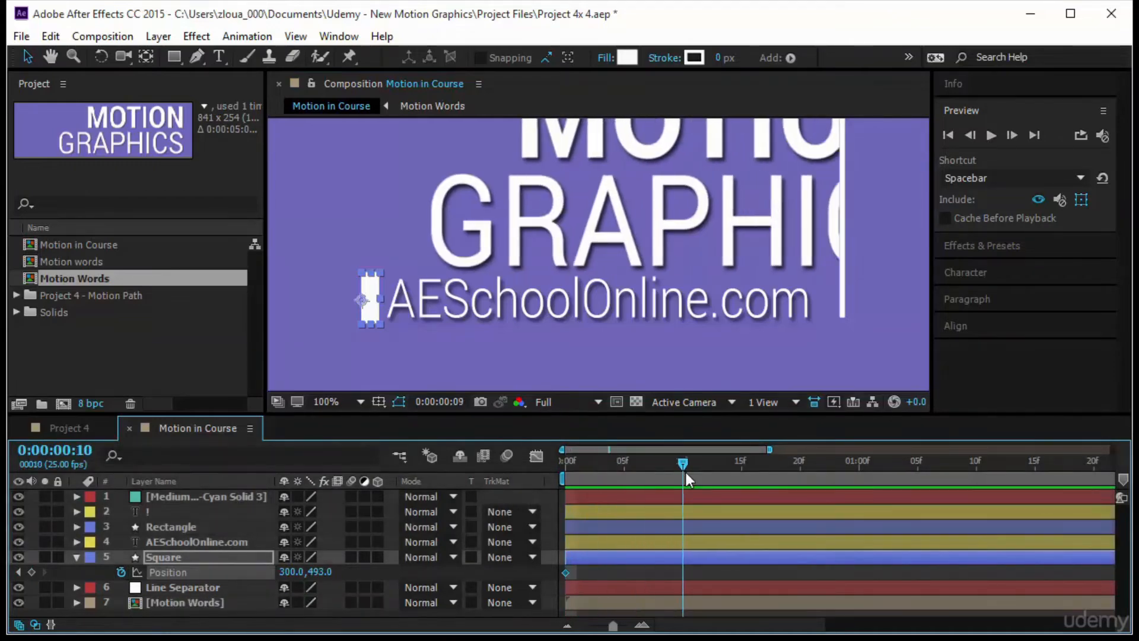
left_click_drag(613, 627, 601, 633)
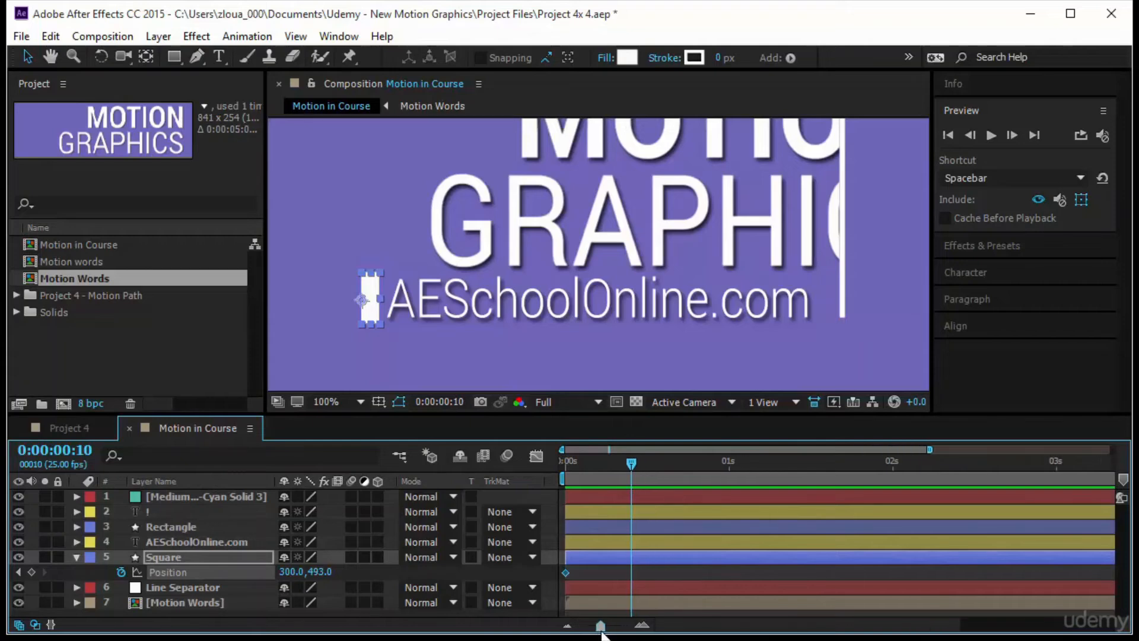
left_click_drag(626, 461, 603, 467)
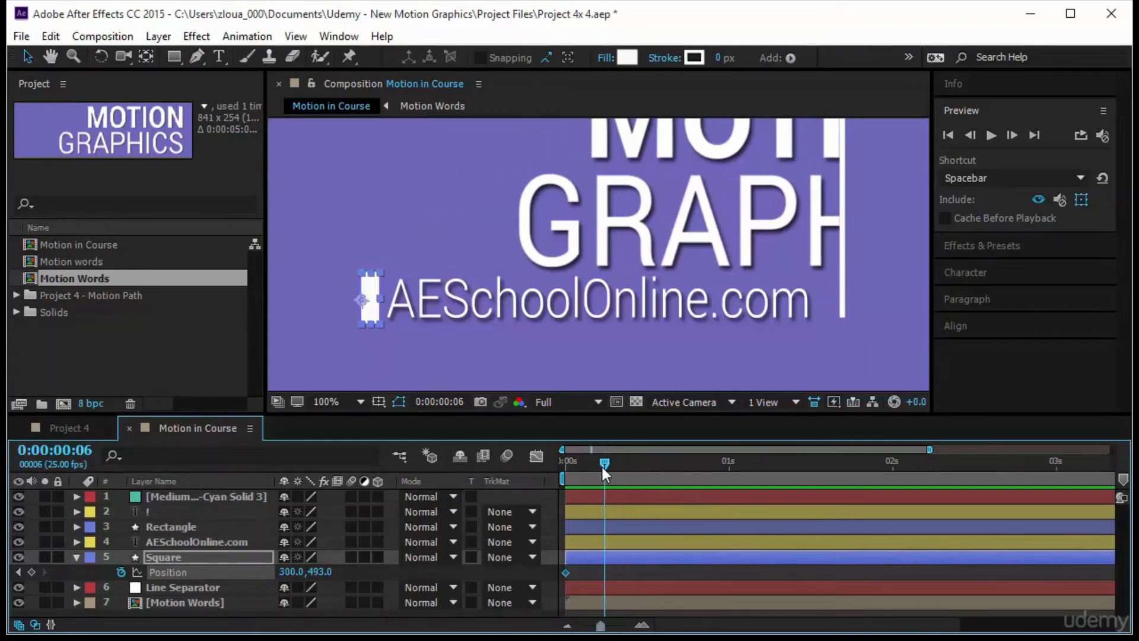
key("Page_Down")
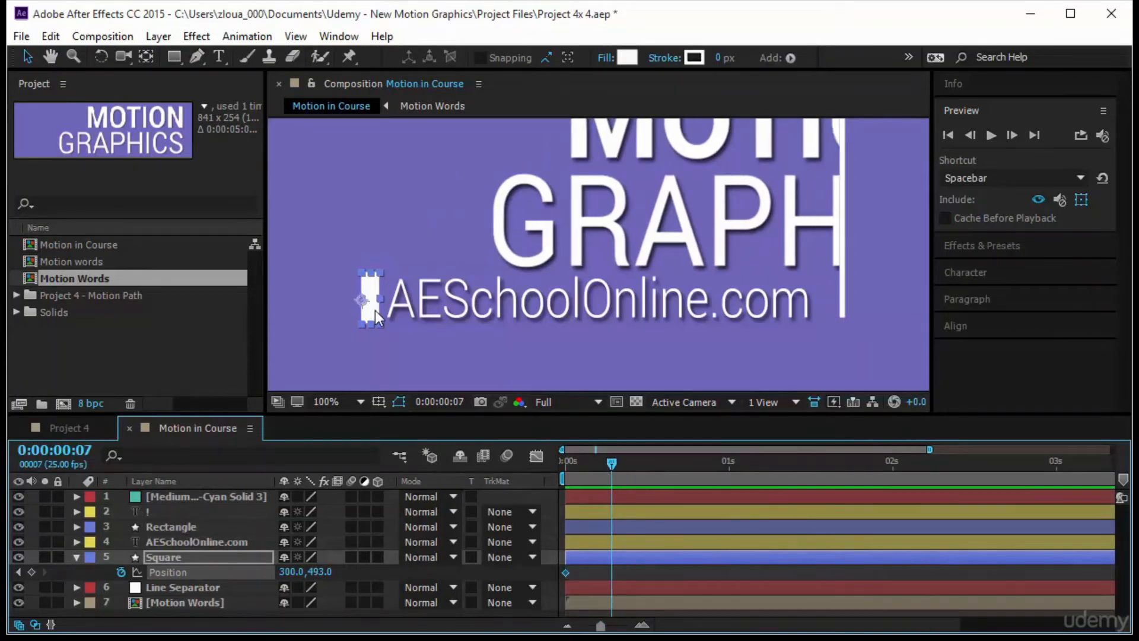
left_click_drag(375, 311, 830, 315)
- At 0:00:00:12, move the Square back to the start of the website text at about 298, 493, and preview the motion
left_click_drag(611, 462, 643, 462)
left_click_drag(828, 308, 369, 321)
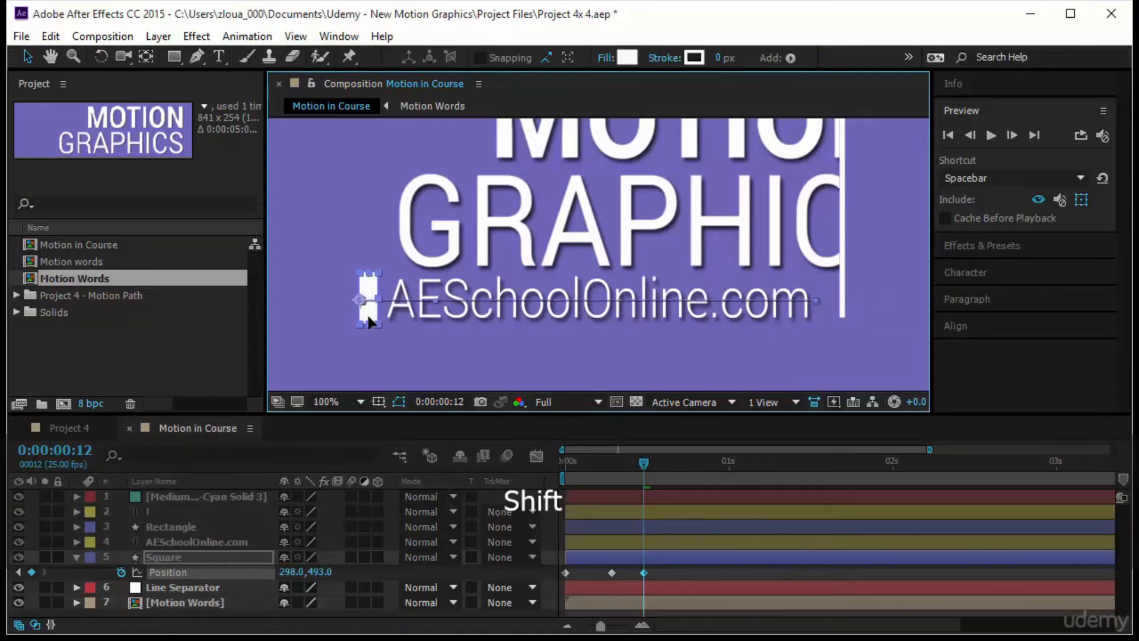
left_click_drag(642, 464, 511, 486)
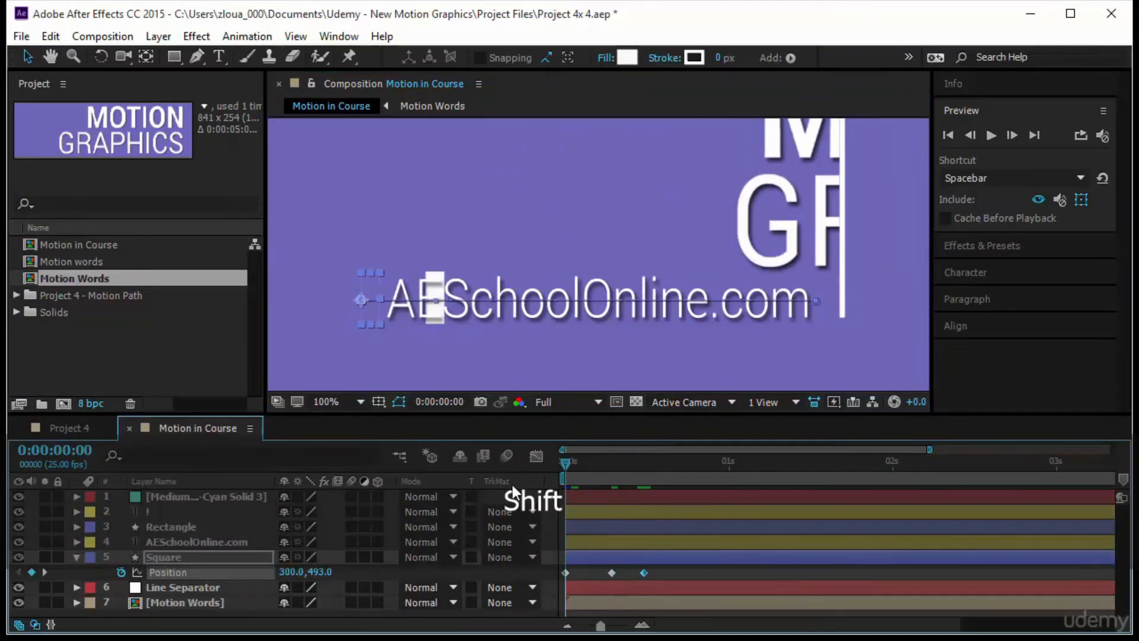
left_click(992, 136)
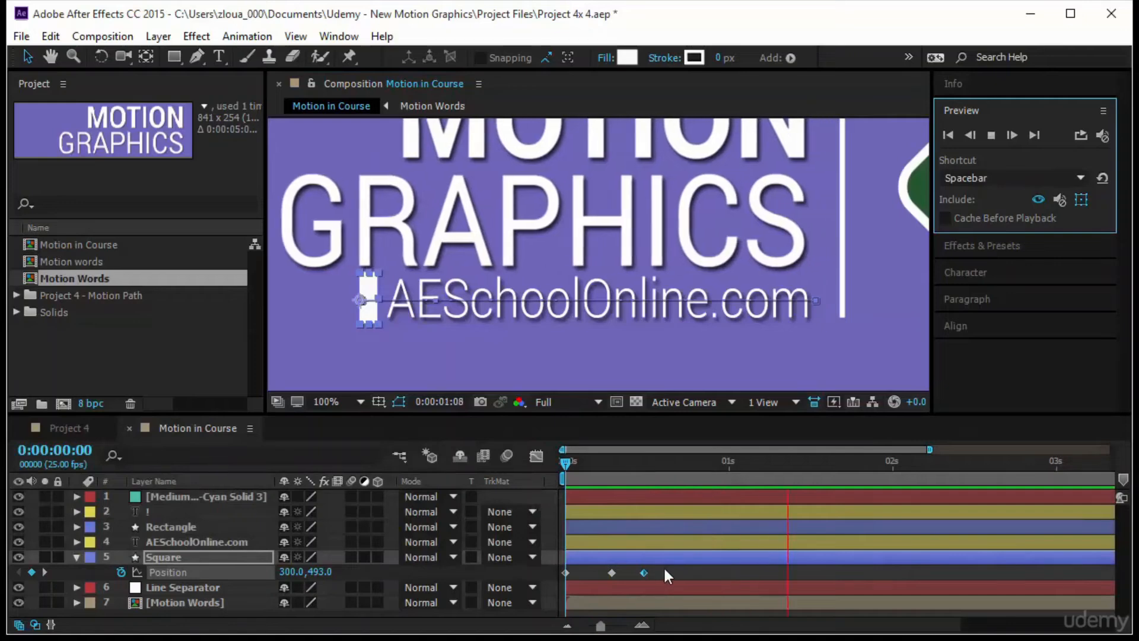
- Stretch the Square's Position keyframes in proportion so the last one falls at 0:00:01:00, and play back the slower motion
left_click_drag(664, 566, 536, 576)
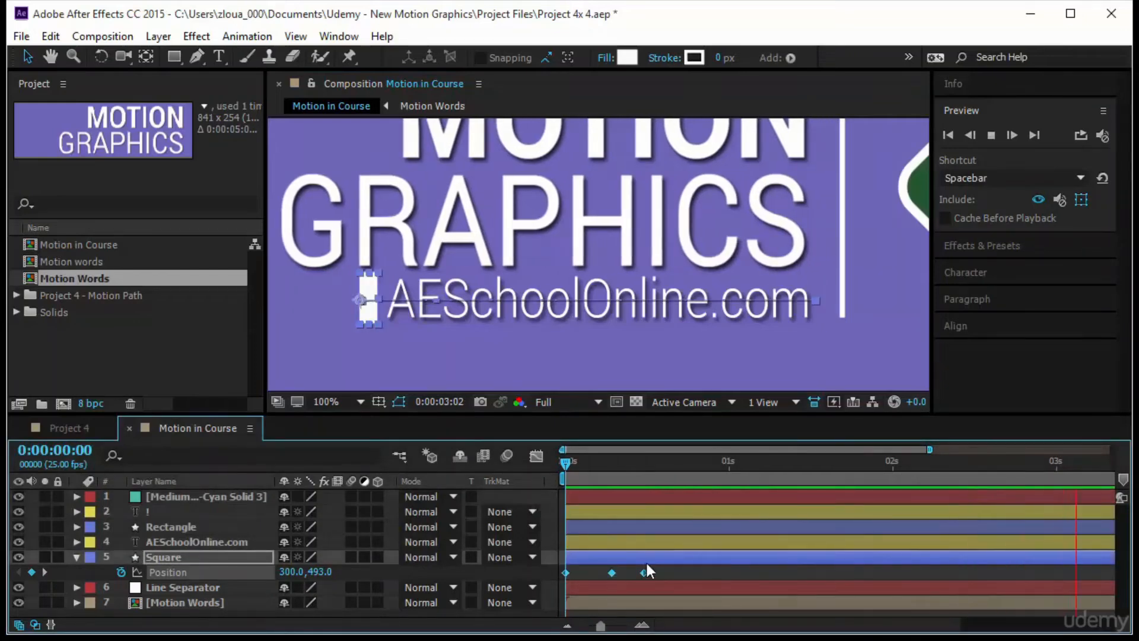
left_click_drag(643, 573, 727, 571, "alt")
left_click(565, 463)
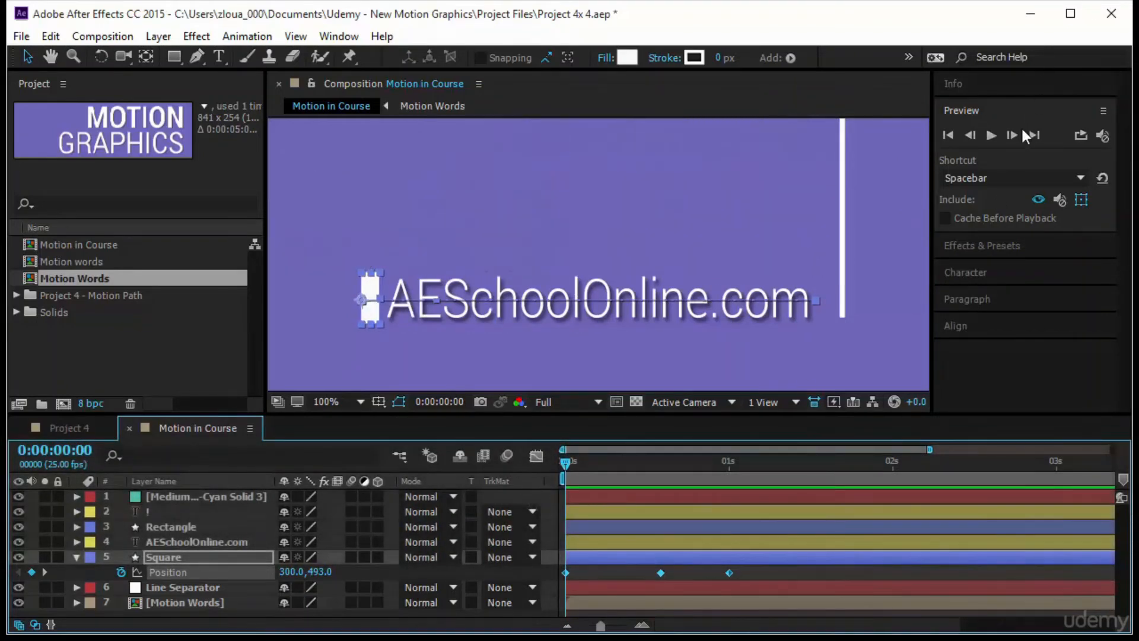
left_click(990, 135)
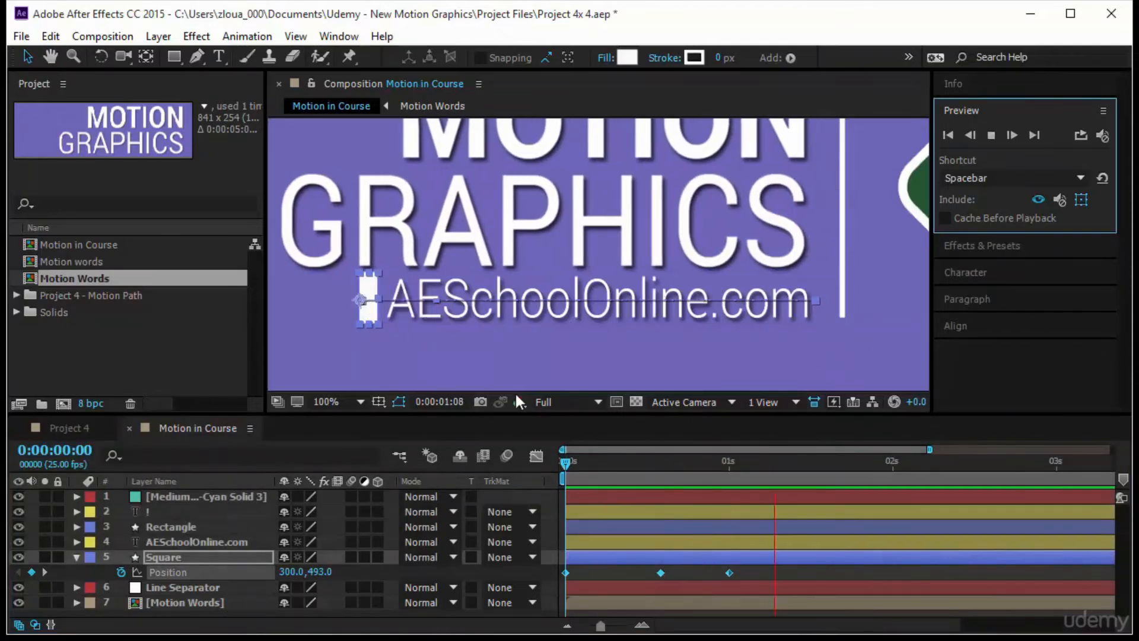
- Draw a rectangular mask closely around the whole text on the AESchoolOnline.com layer
left_click(206, 542)
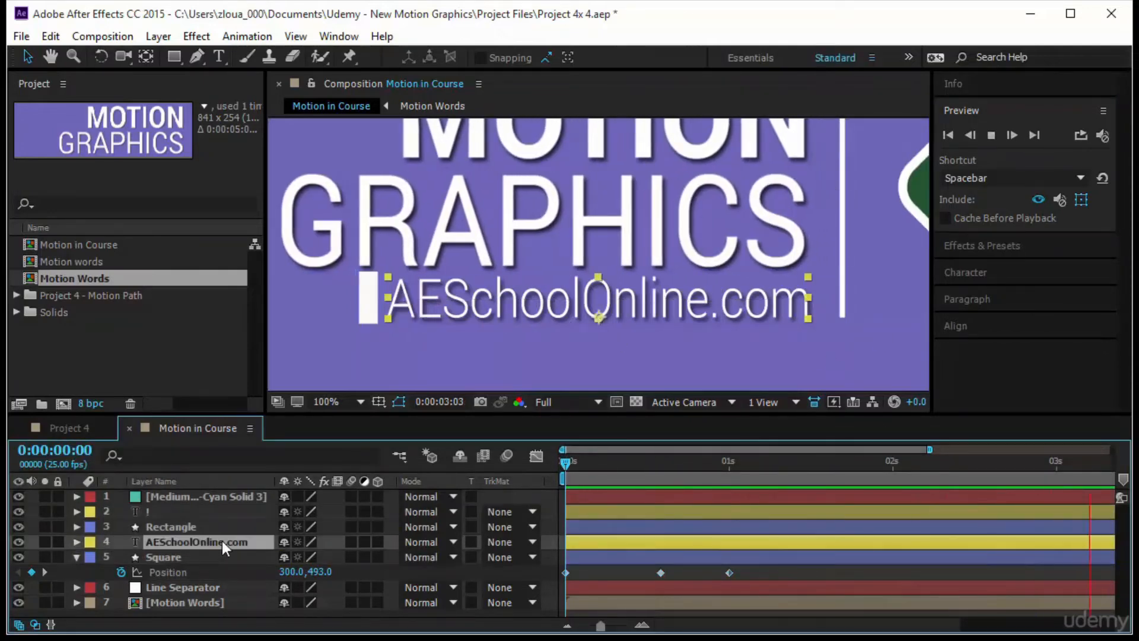
left_click(181, 61)
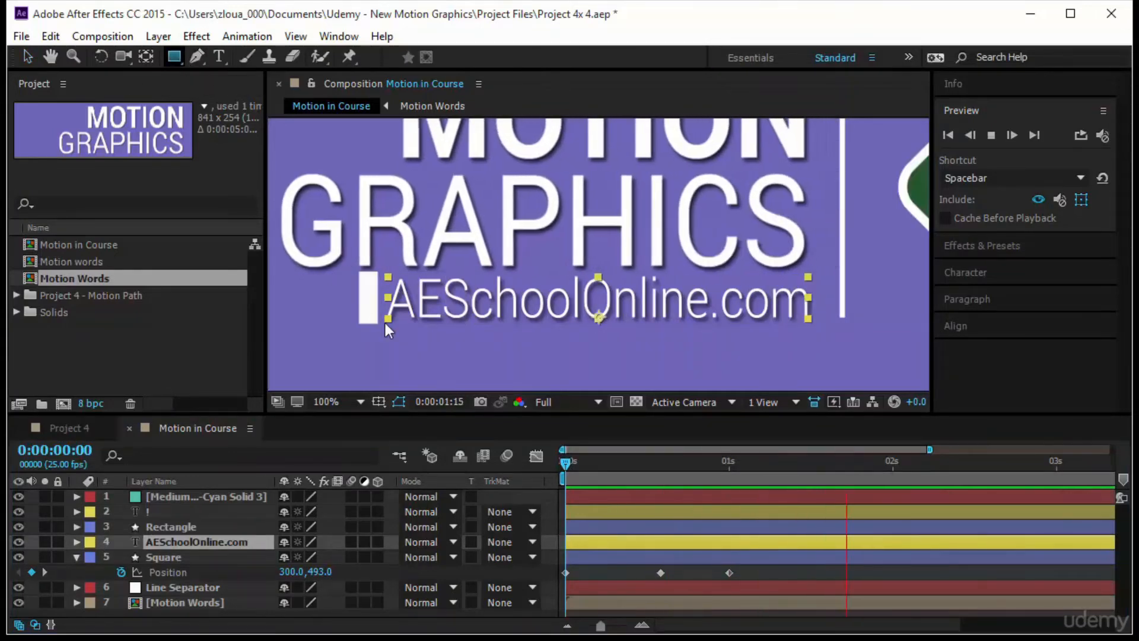
left_click(388, 276)
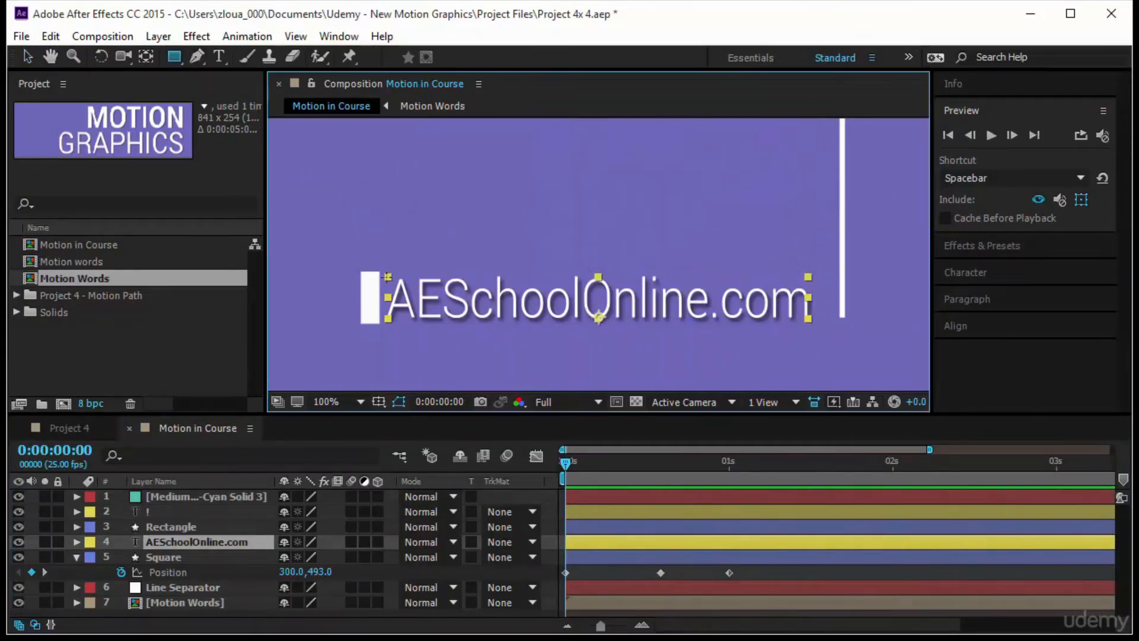
left_click_drag(388, 277, 817, 325)
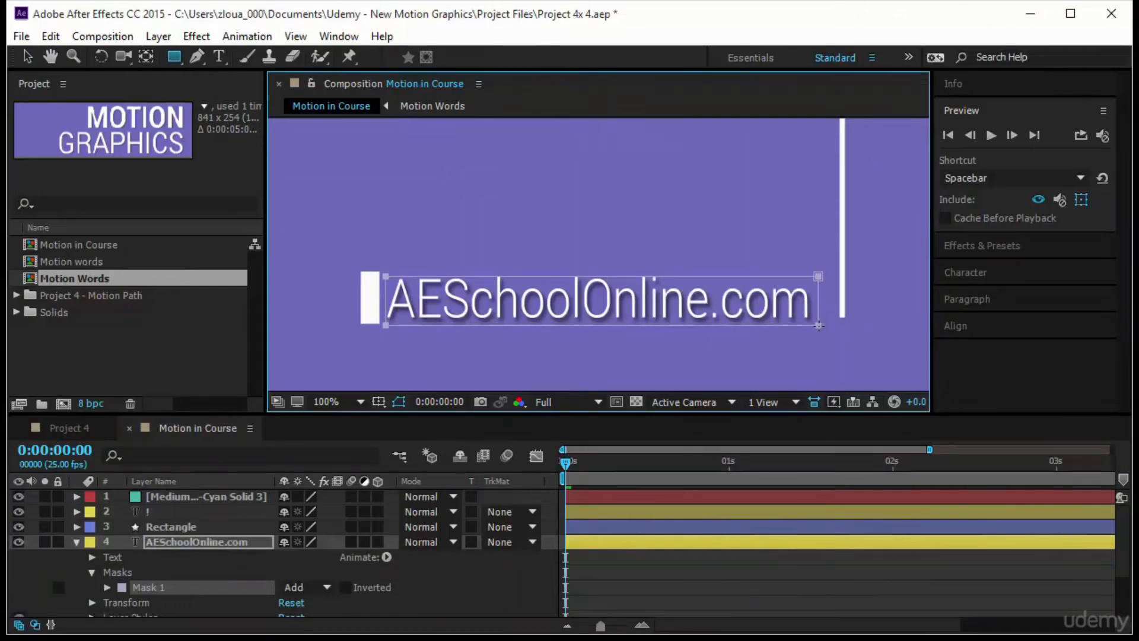
- Add a Mask Path keyframe at 0:00:00:00 to the website text's mask
left_click(219, 544)
left_click(107, 587)
scroll(154, 587, "down", 1)
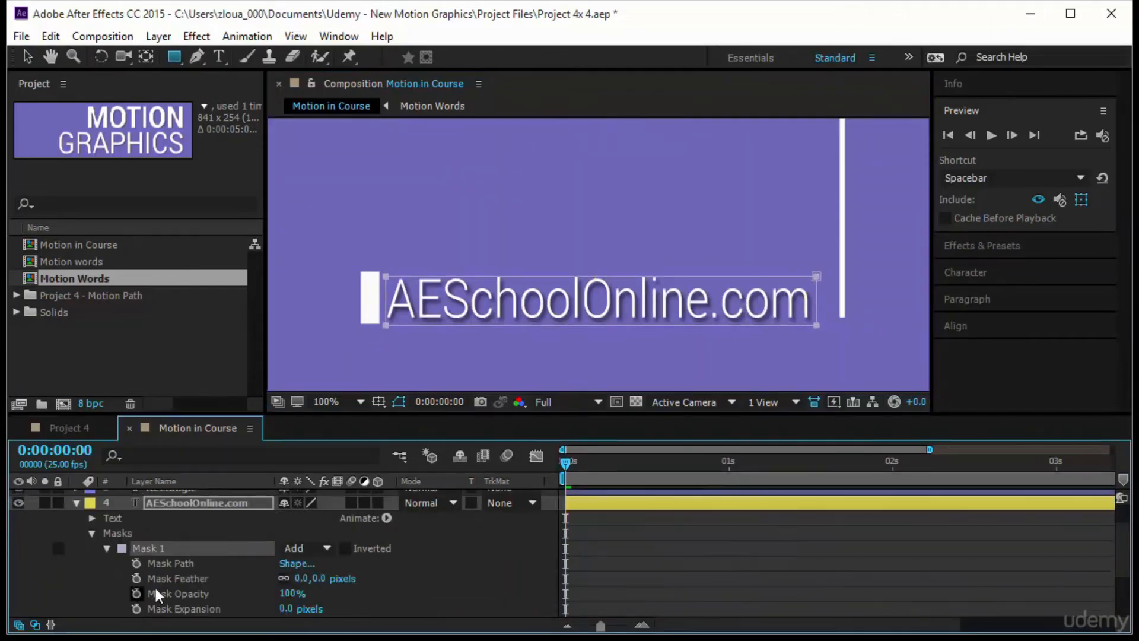
left_click(137, 564)
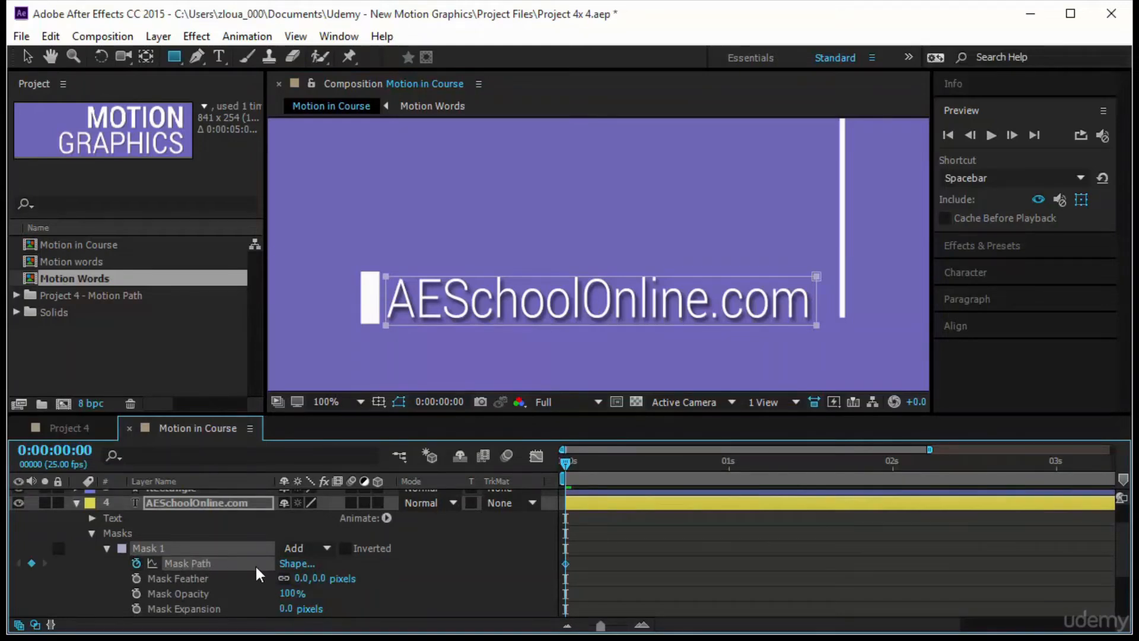
- Select the AESchoolOnline.com and Square layers together and show only their keyframed properties
scroll(255, 564, "down", 1)
scroll(255, 565, "up", 1)
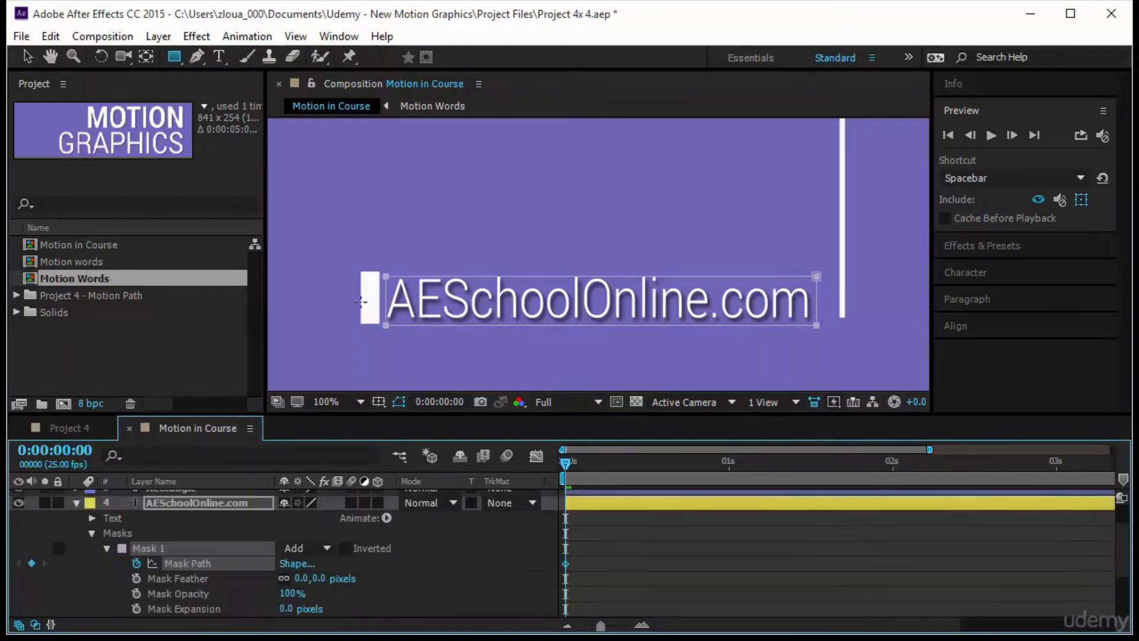
left_click(201, 503)
scroll(240, 536, "down", 3)
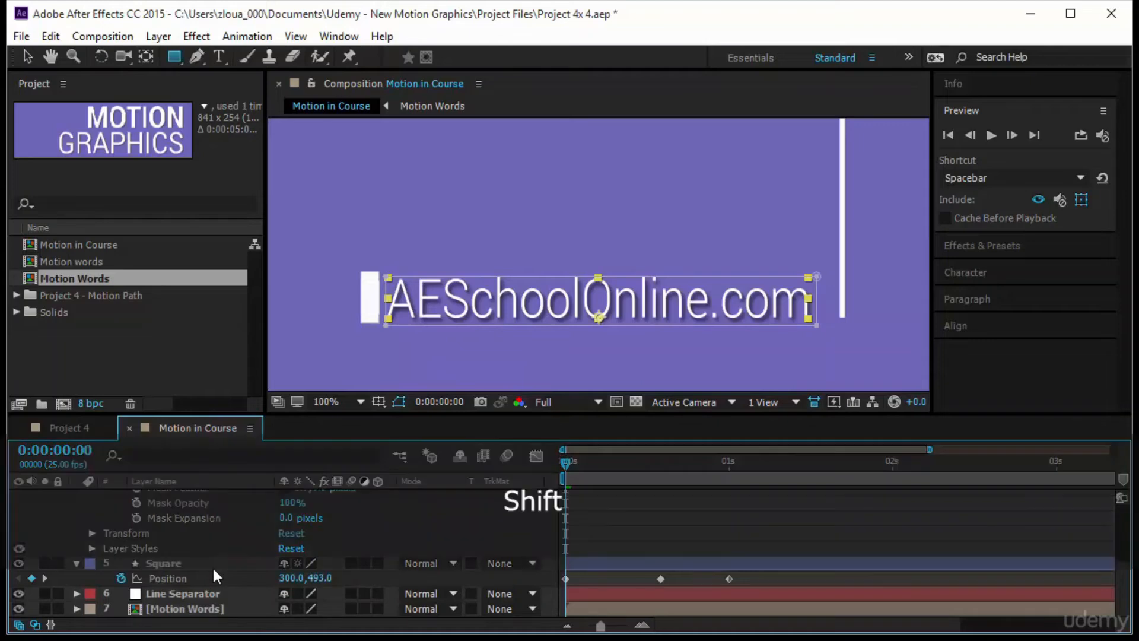
left_click(213, 565, "shift")
key("u")
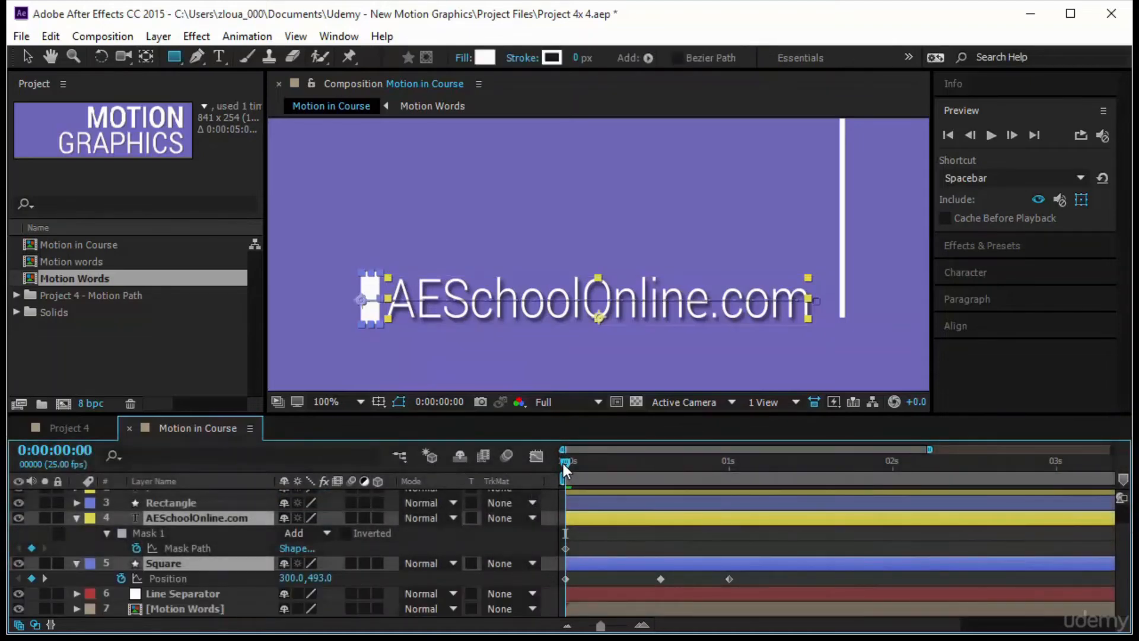
- At 0:00:00:15, move the white Square horizontally just past the end of the website text, to about 811.6, 493
left_click_drag(563, 464, 661, 489)
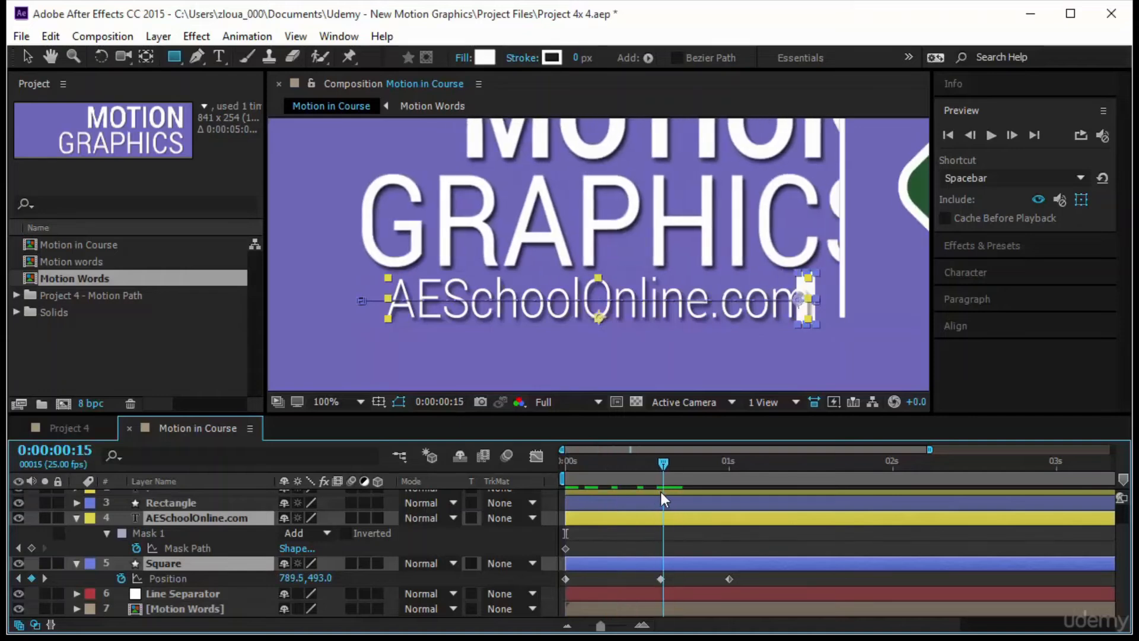
key("k")
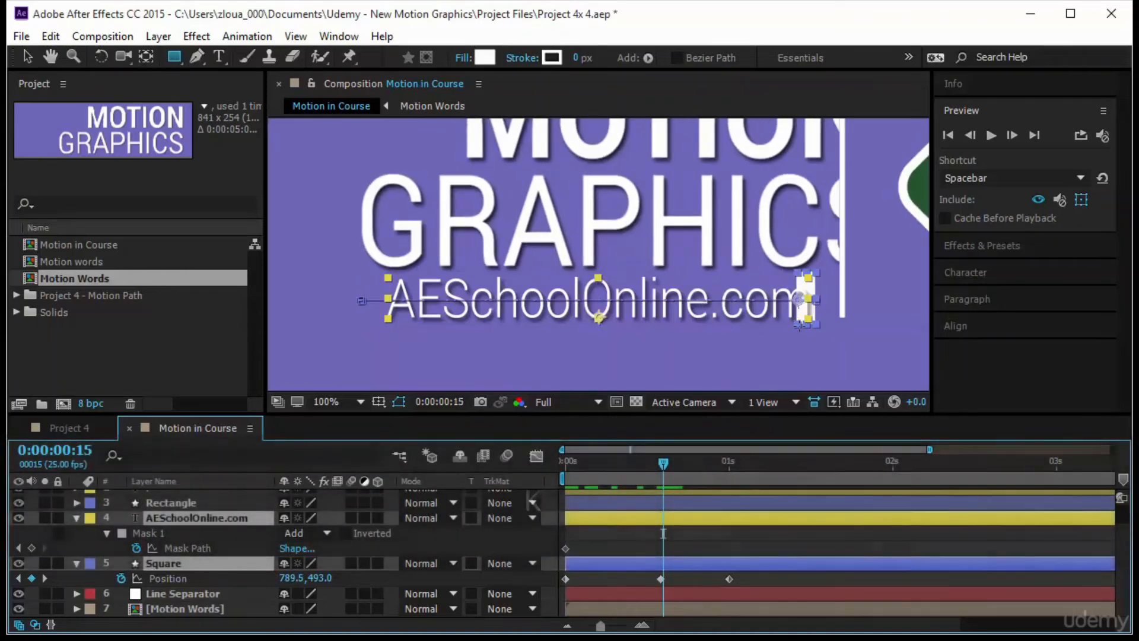
key("v")
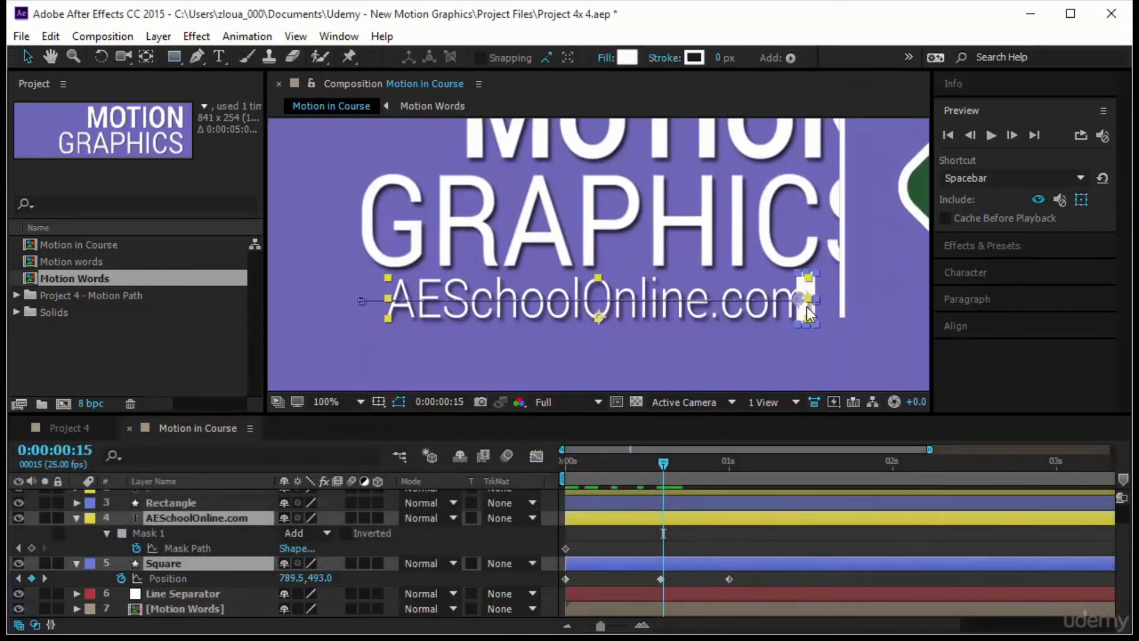
left_click_drag(804, 302, 825, 302)
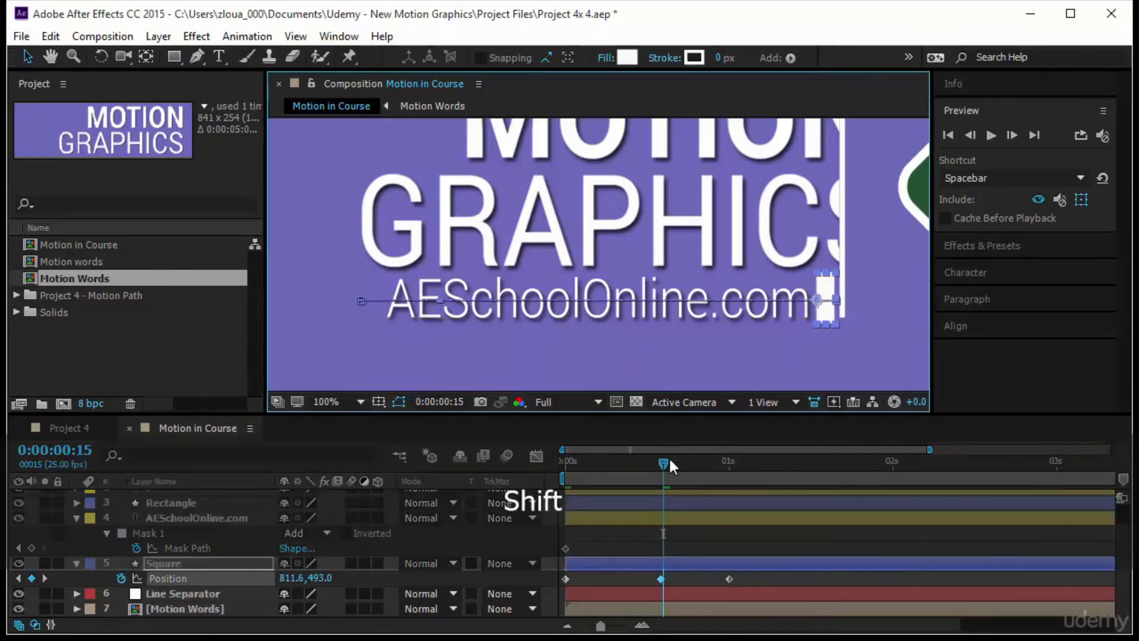
- Move the website text's Mask Path keyframe from the start of the timeline to 0:00:00:15
key("space")
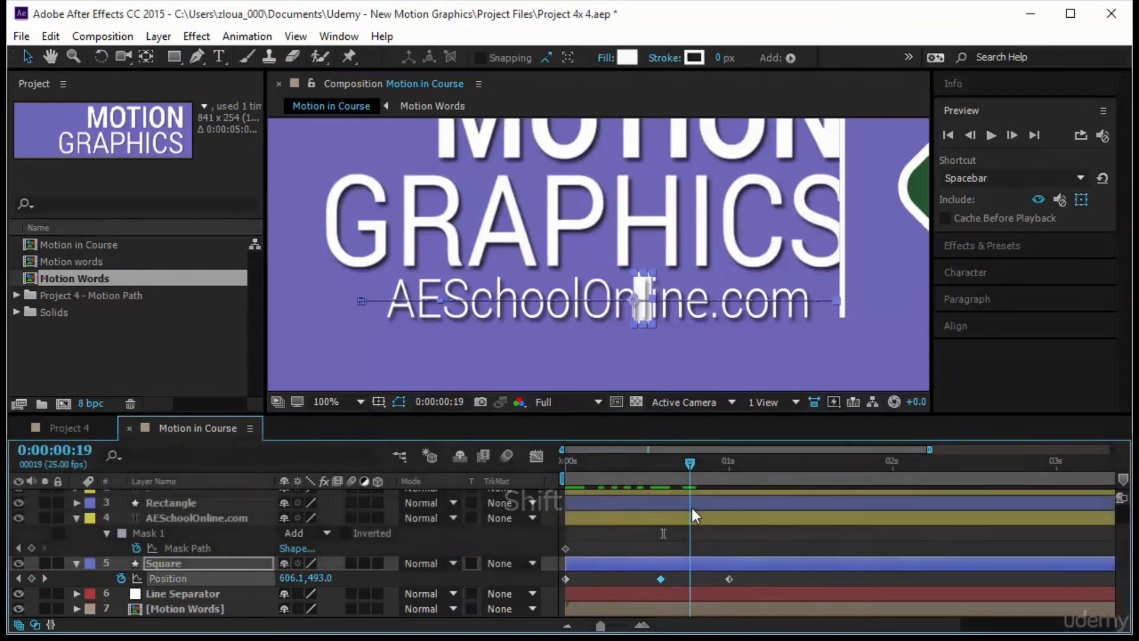
key("k")
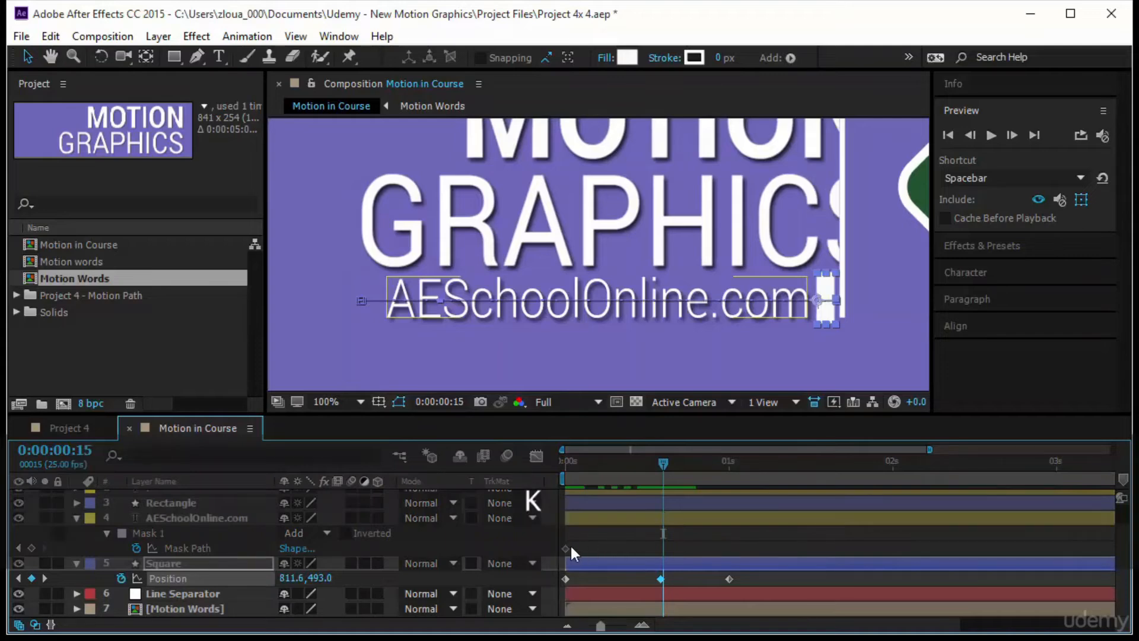
left_click_drag(565, 546, 692, 536)
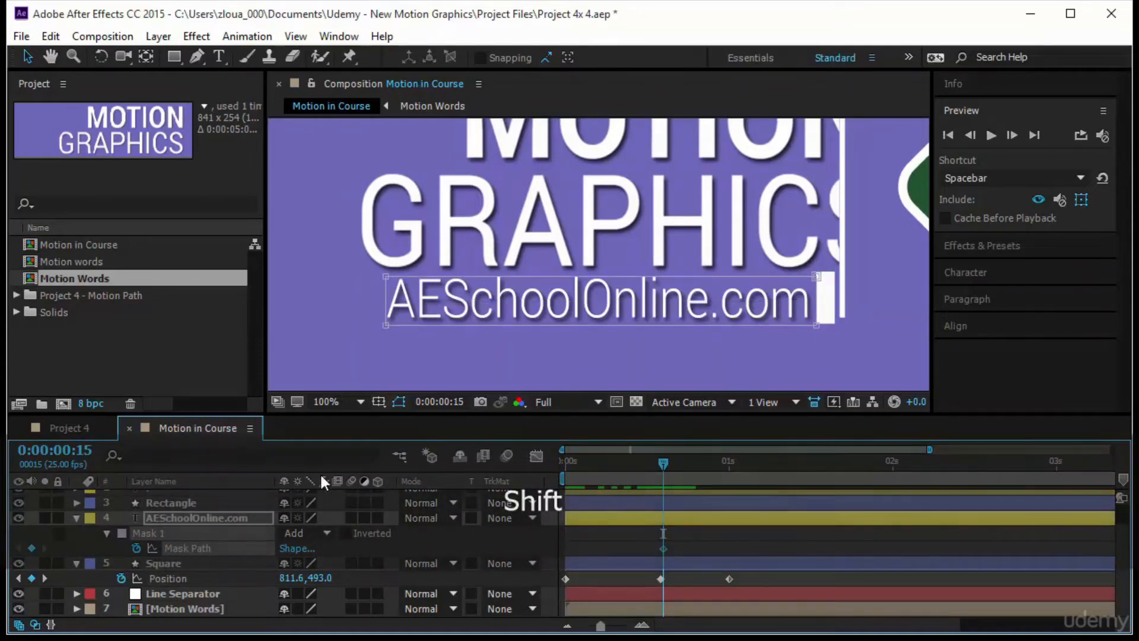
- At 0:00:00:15, shrink the website text's mask from its left edge to a narrow strip beside the white square
left_click(617, 325)
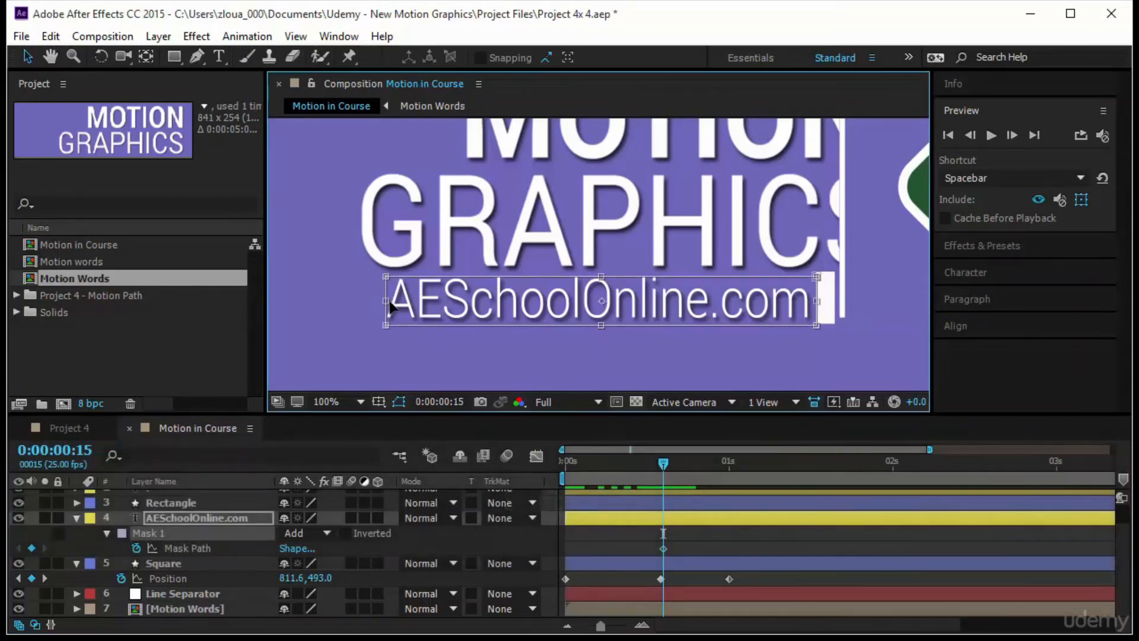
left_click_drag(389, 306, 810, 335)
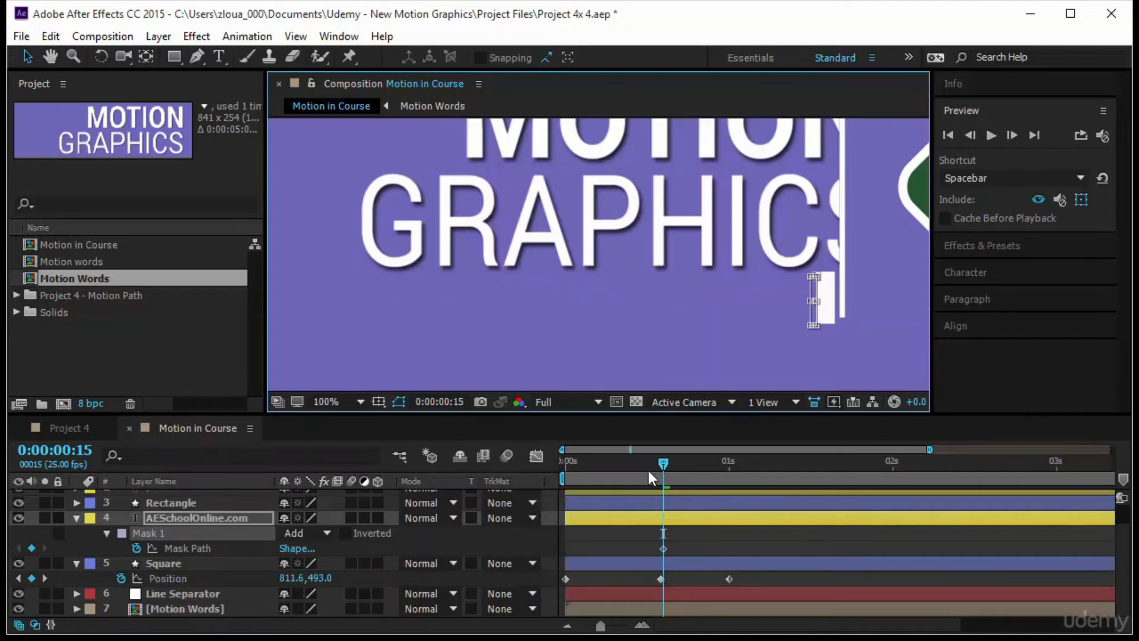
left_click_drag(649, 478, 665, 511)
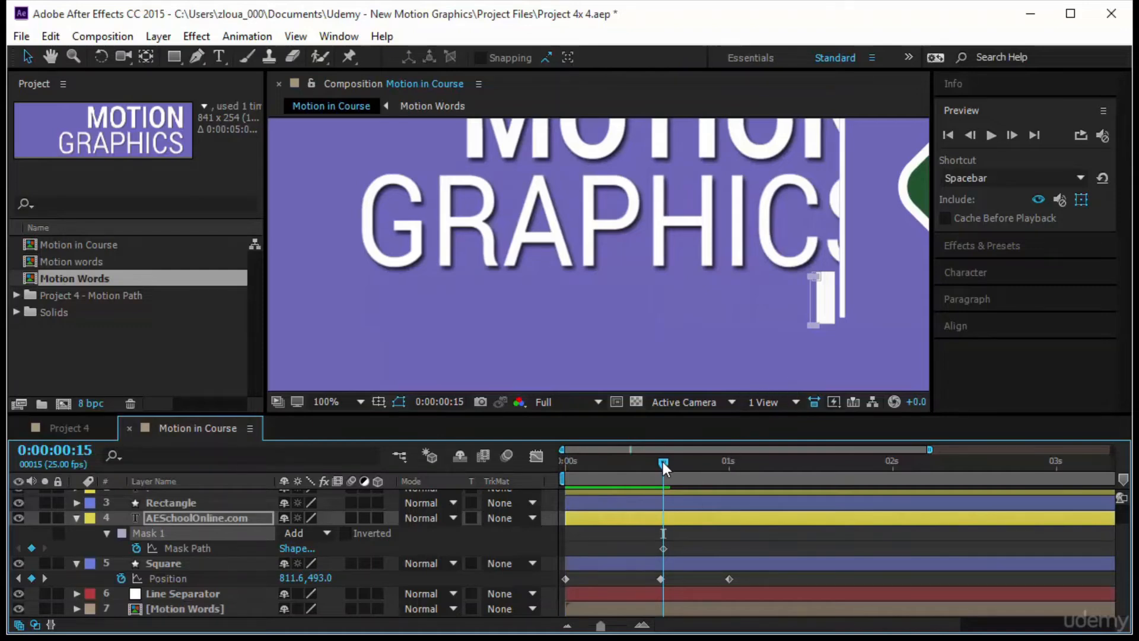
- At 0:00:01:00, stretch the mask's left edge back to the white square to cover the whole website text, and preview the reveal from the start
key("k")
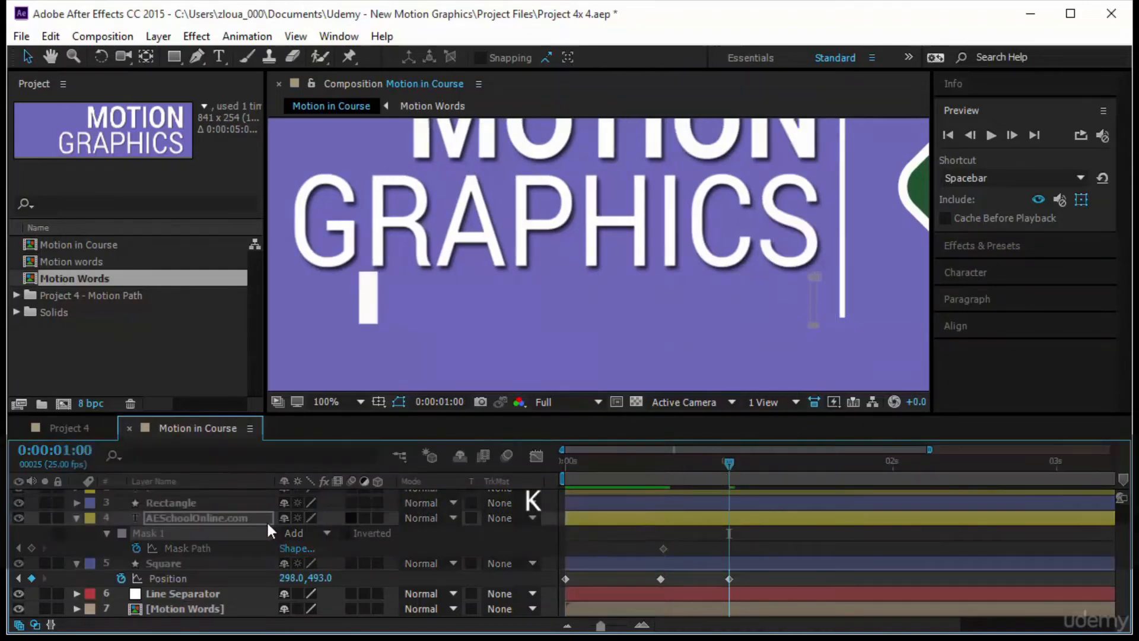
left_click(265, 521)
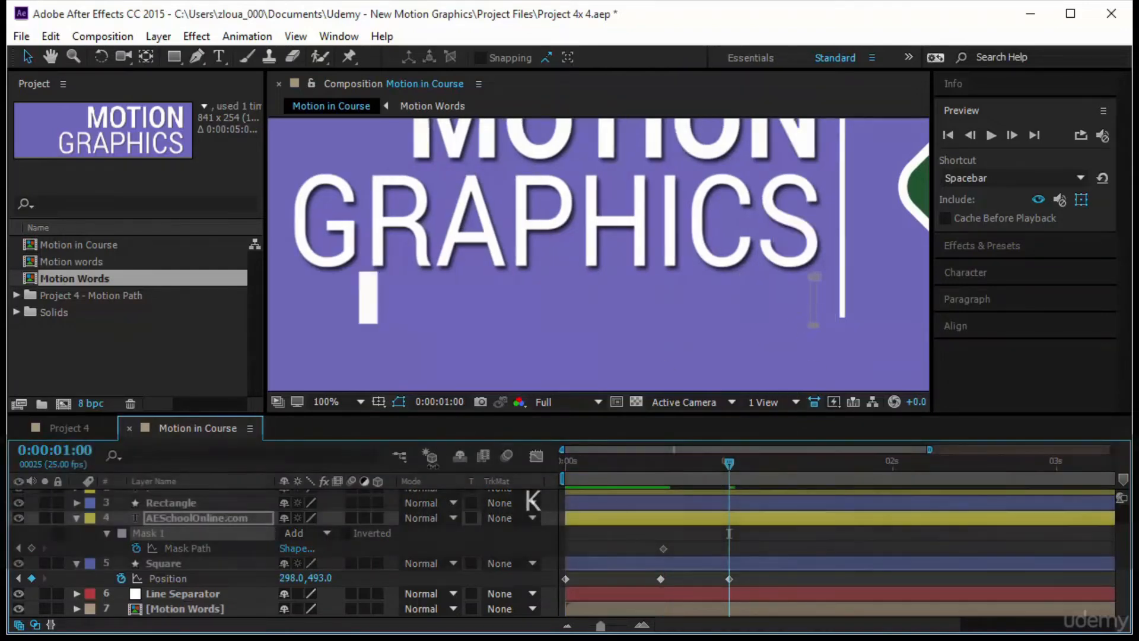
double_click(812, 307)
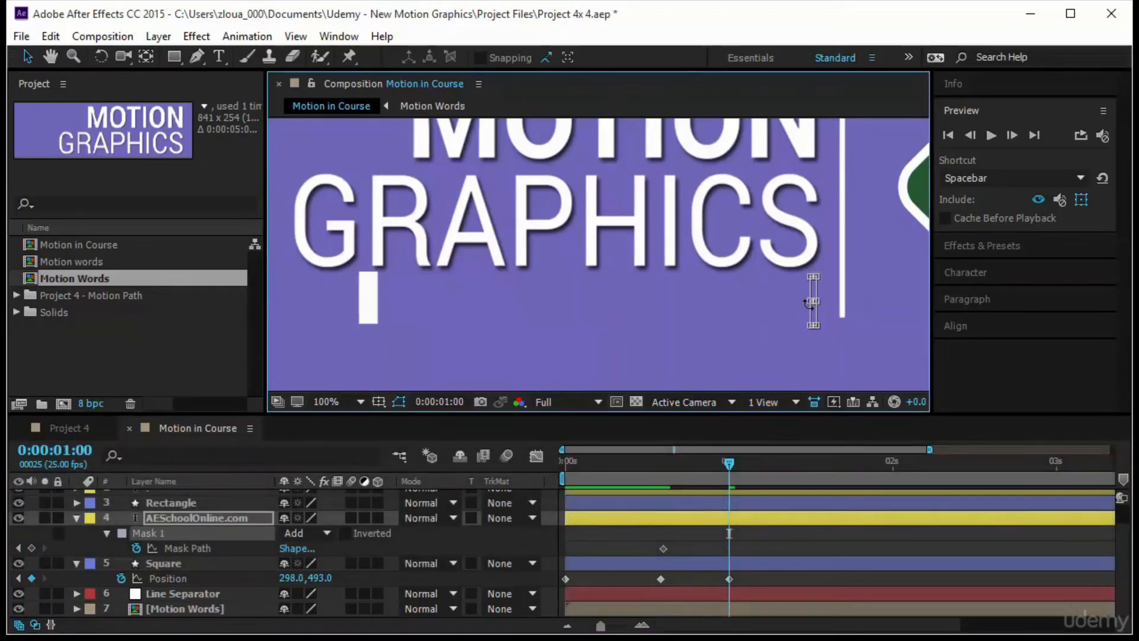
left_click_drag(808, 303, 378, 318)
left_click(718, 462)
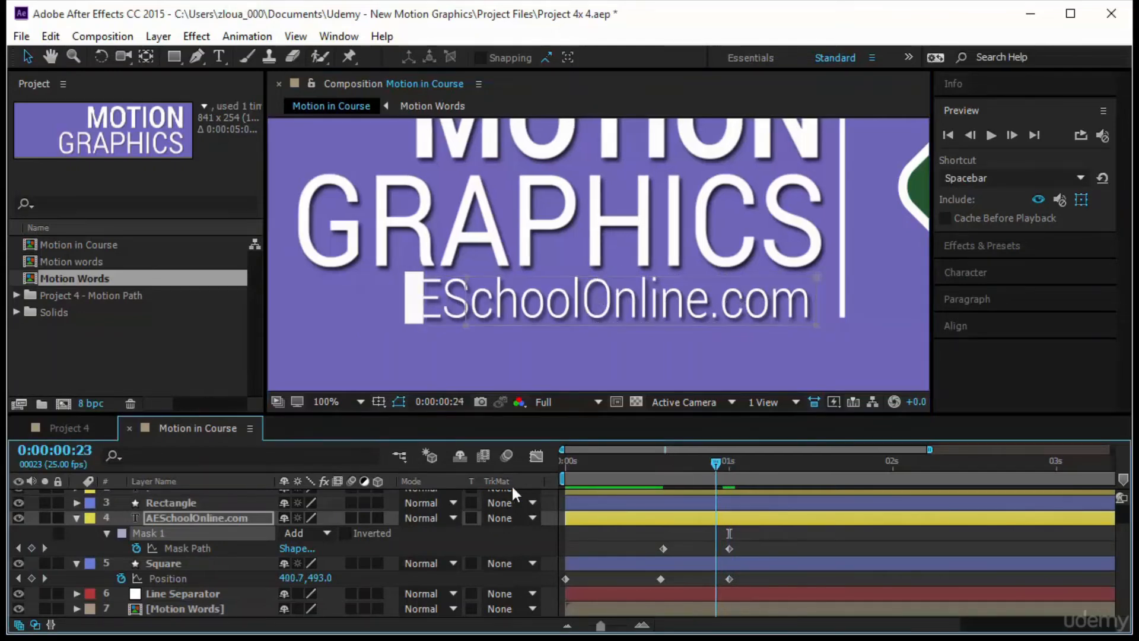
key("Home")
left_click(990, 135)
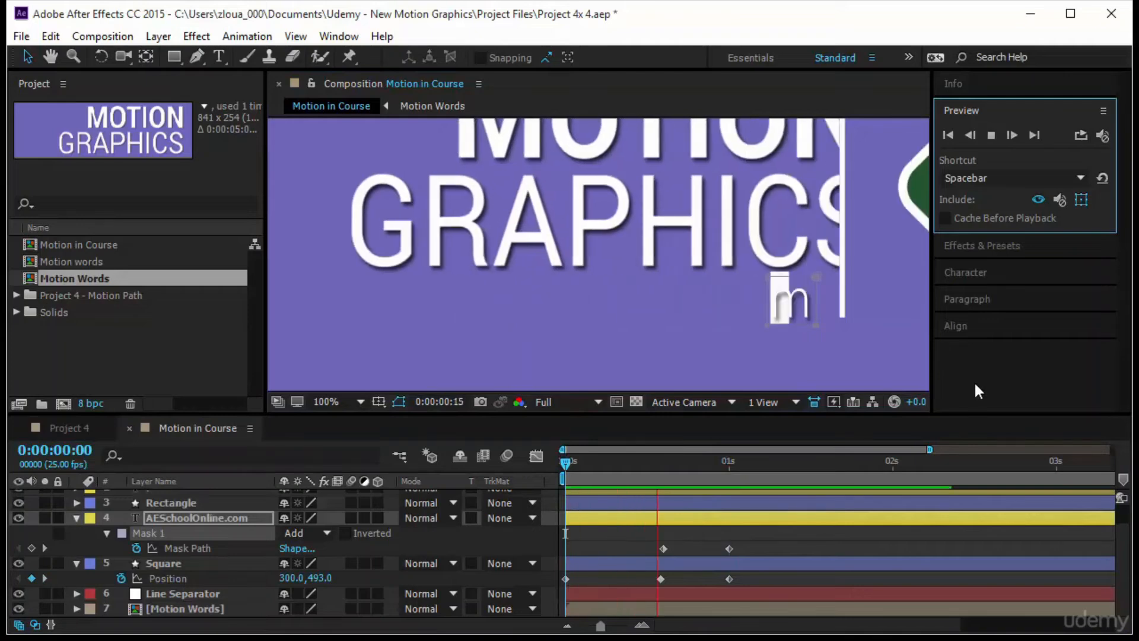
left_click(741, 498)
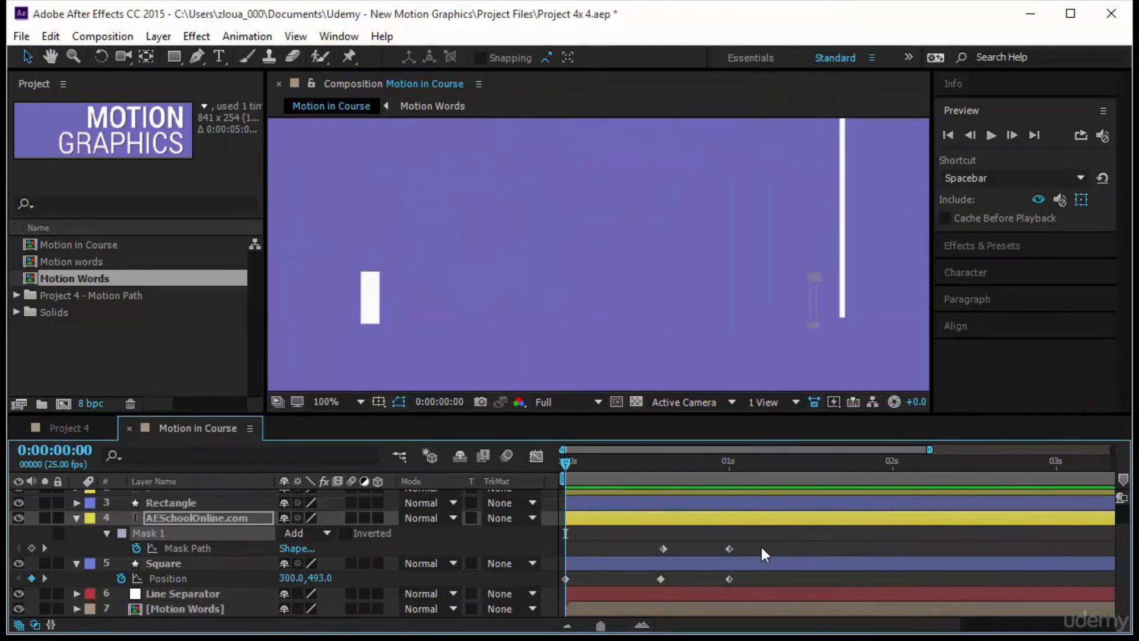
- Align the Square's middle Position keyframe with the first Mask Path keyframe, and apply Easy Ease to all Mask Path and Position keyframes
left_click_drag(663, 549, 661, 579)
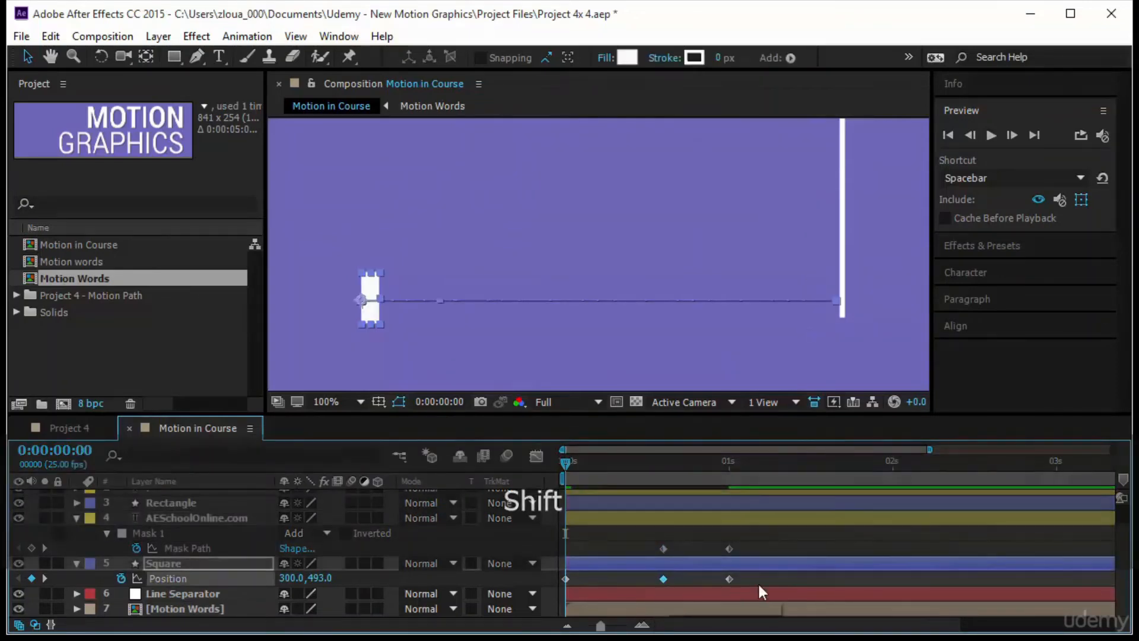
left_click(770, 543)
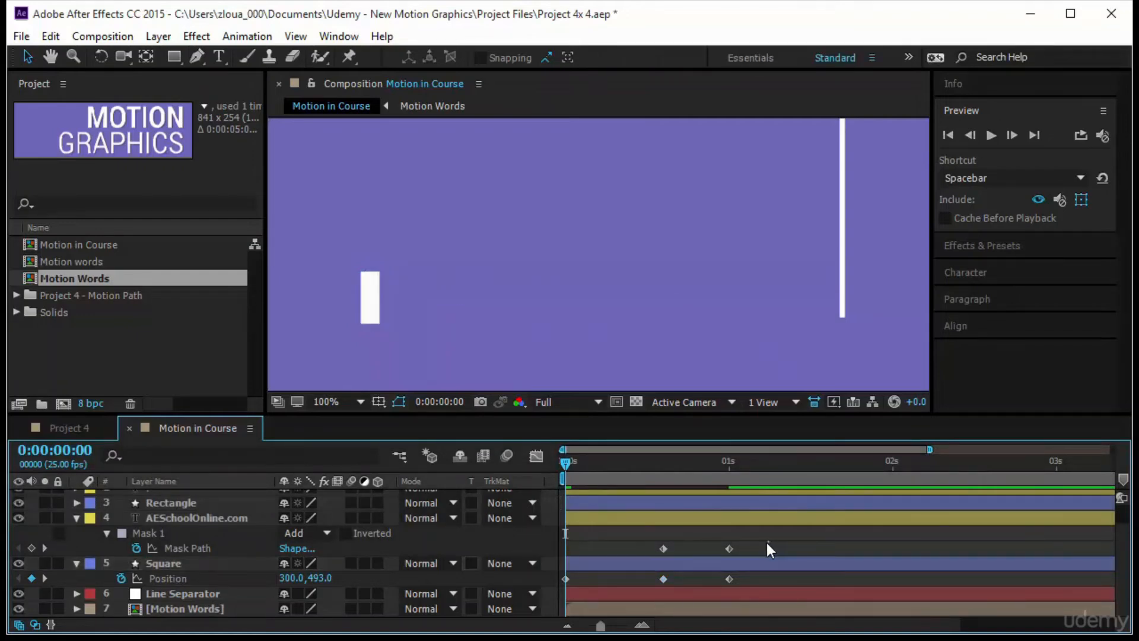
left_click_drag(769, 541, 640, 580)
left_click_drag(561, 583, 561, 586)
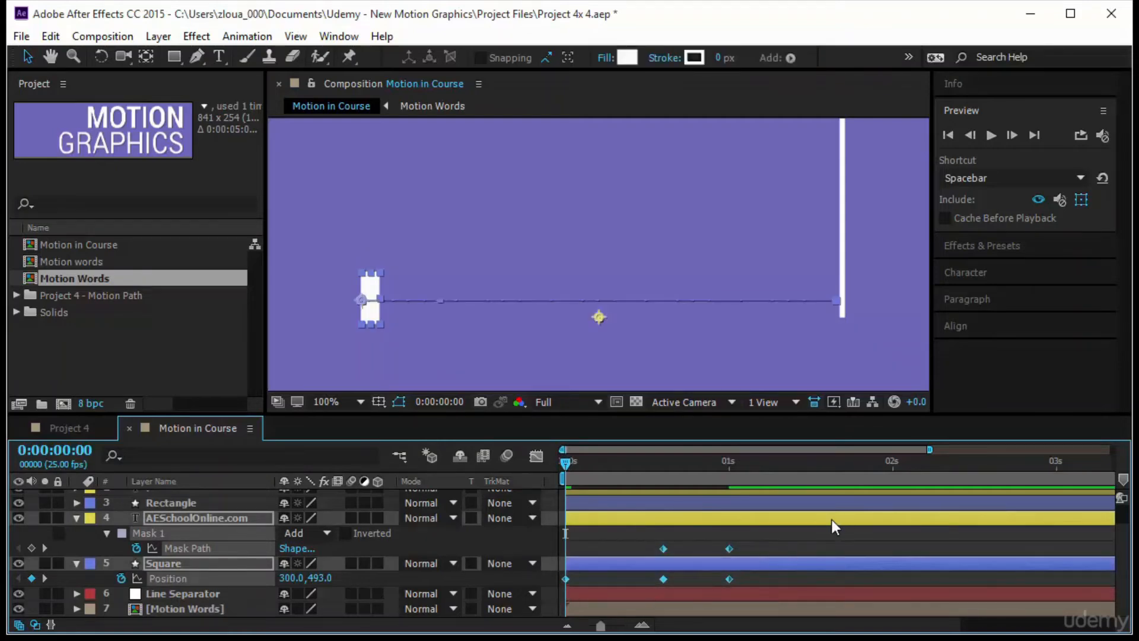
key("F9")
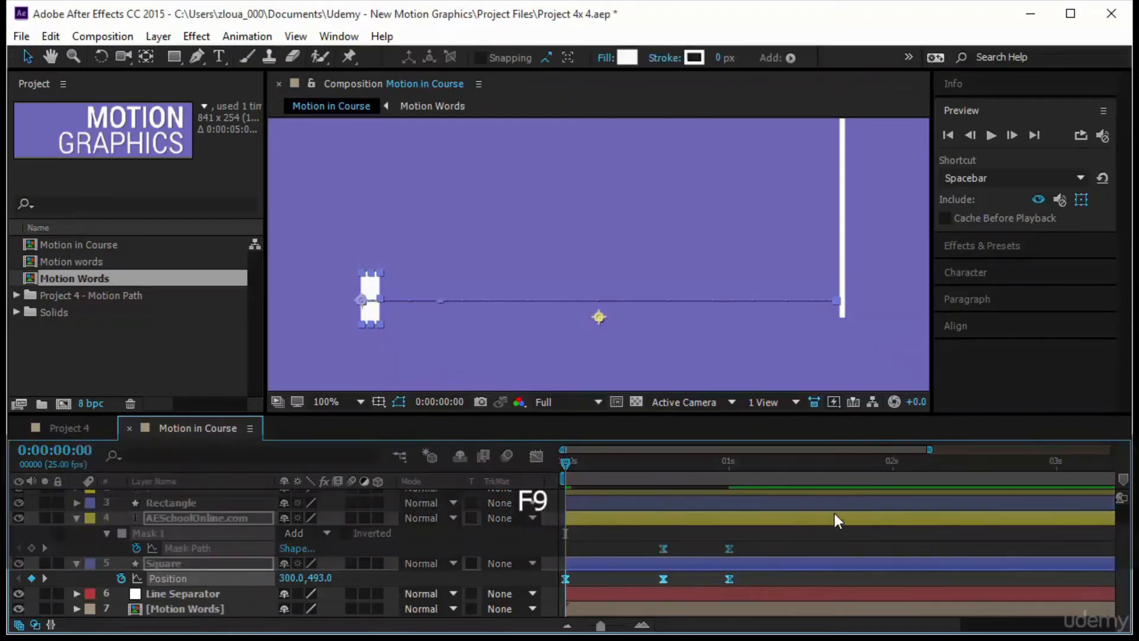
left_click(988, 132)
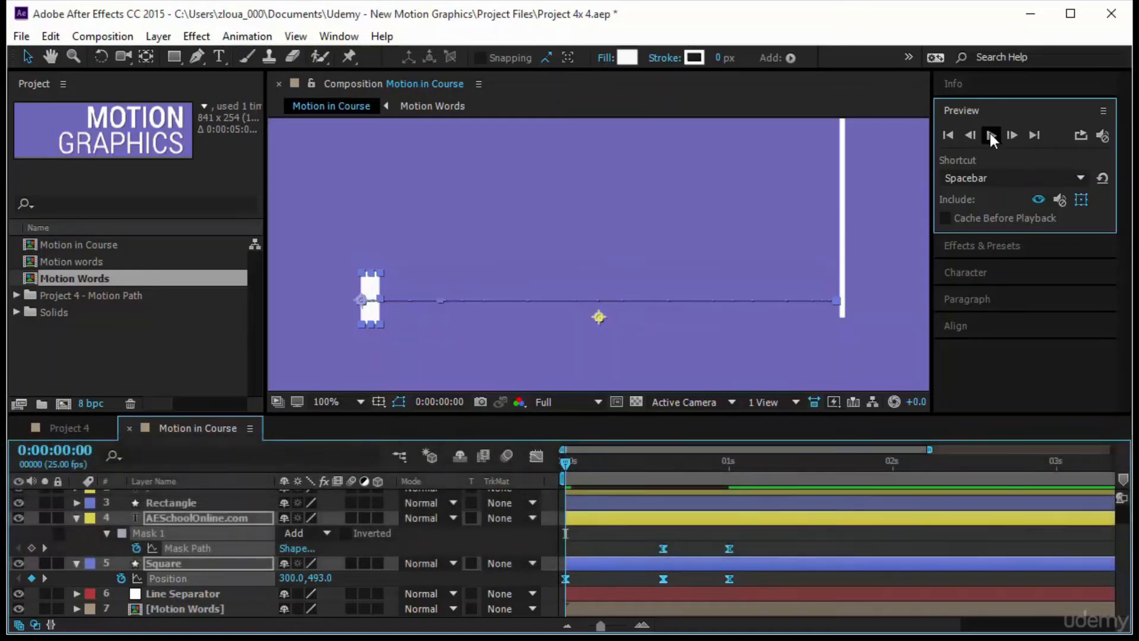
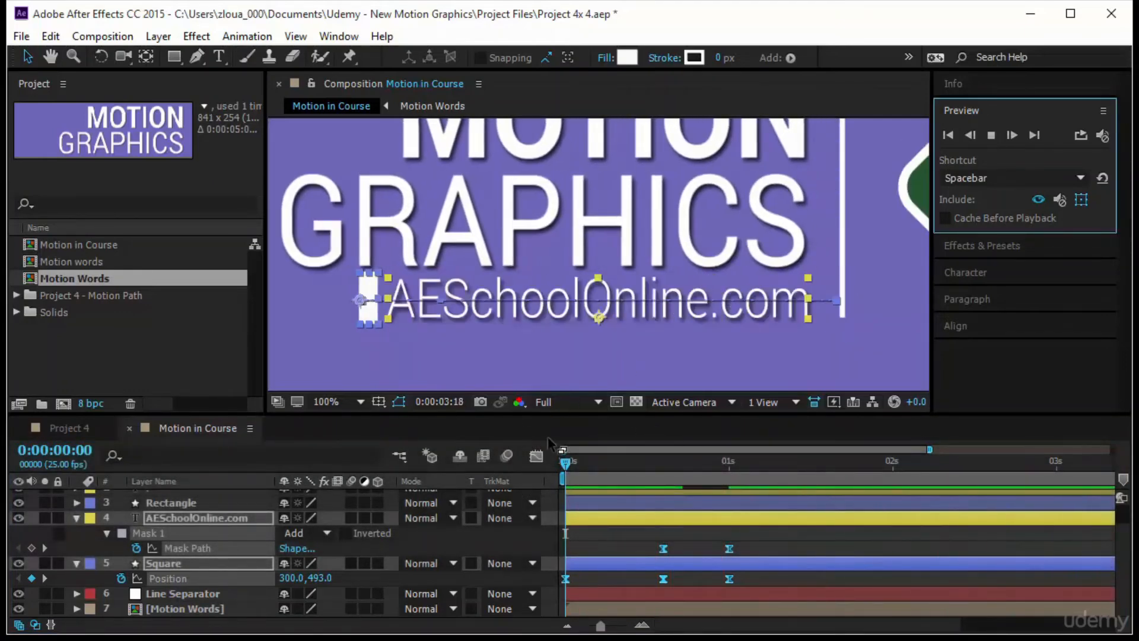
- Fit the composition view up to 100% and review the website text reveal with all layers deselected
left_click(337, 401)
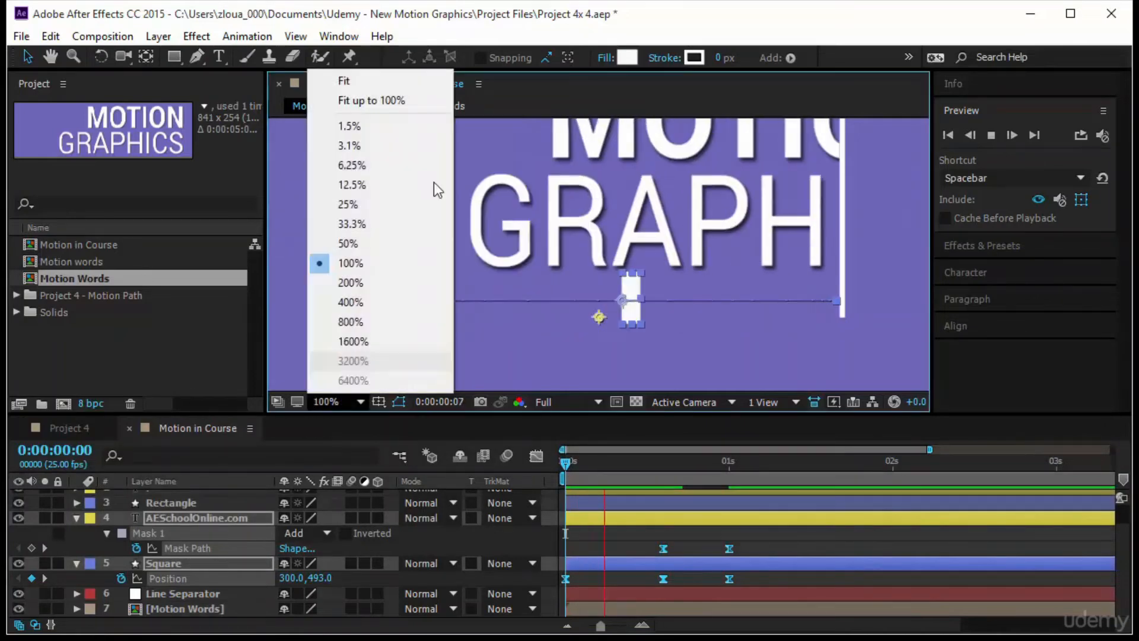
left_click(426, 103)
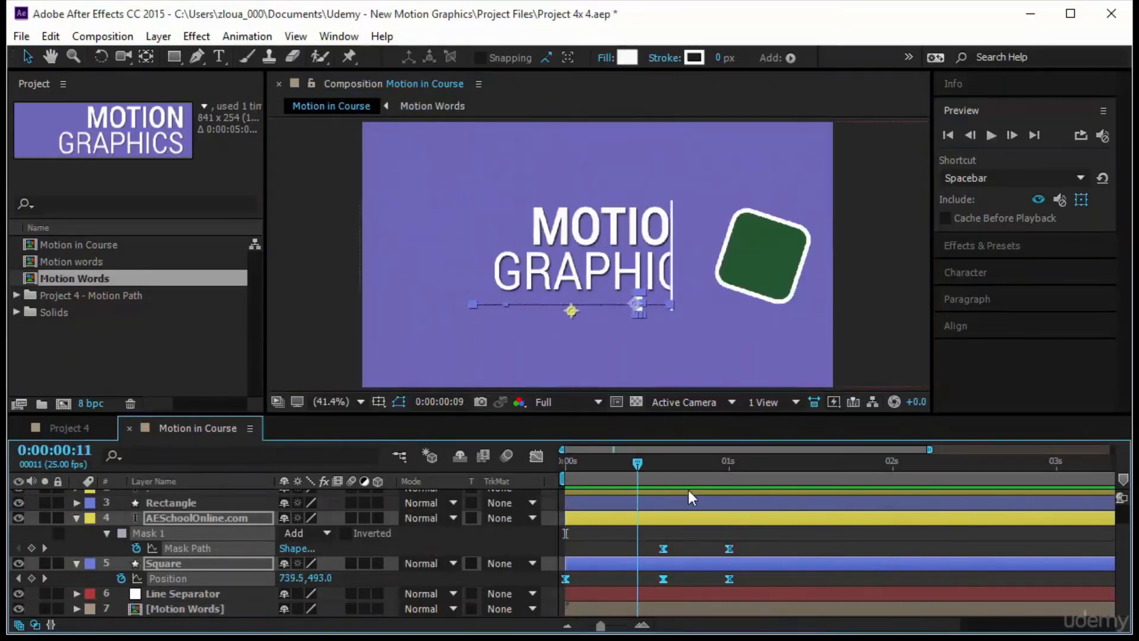
left_click(752, 510)
- Add a Position keyframe to the off-screen cyan solid at 0:00:00:00 and place the solid at the bottom of the layer stack
left_click(895, 240)
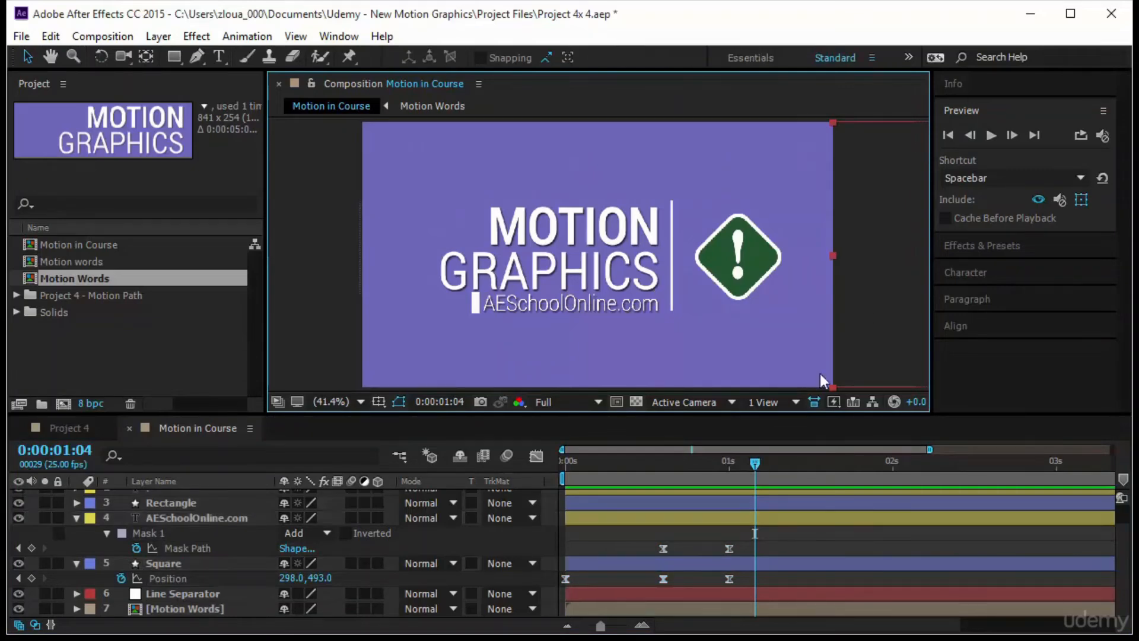
left_click_drag(717, 463, 516, 476)
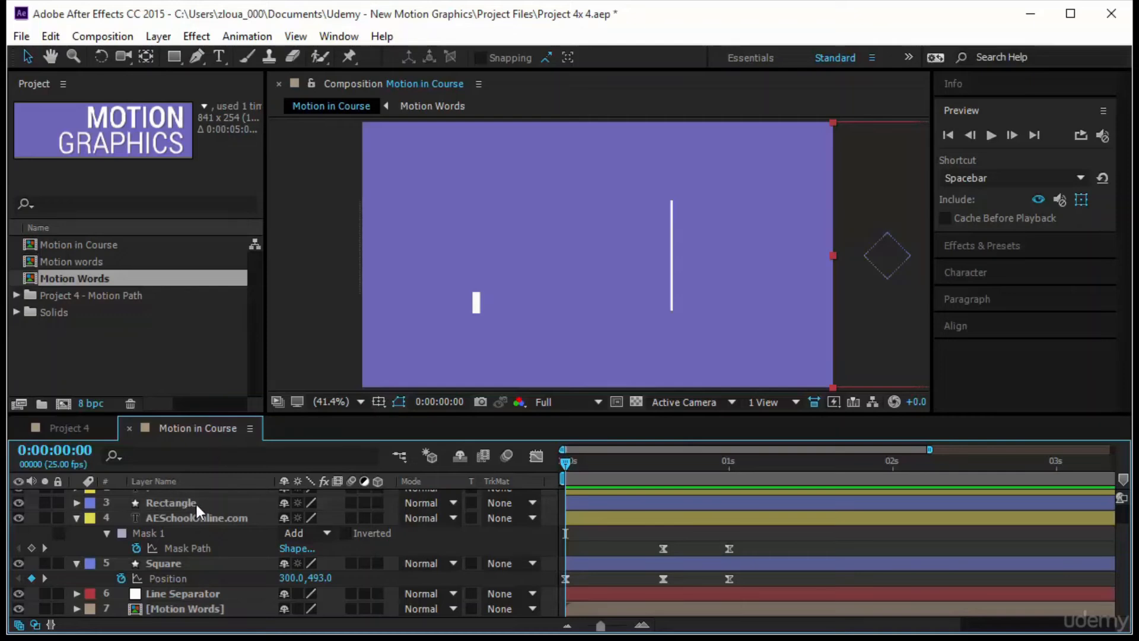
scroll(204, 510, "up", 2)
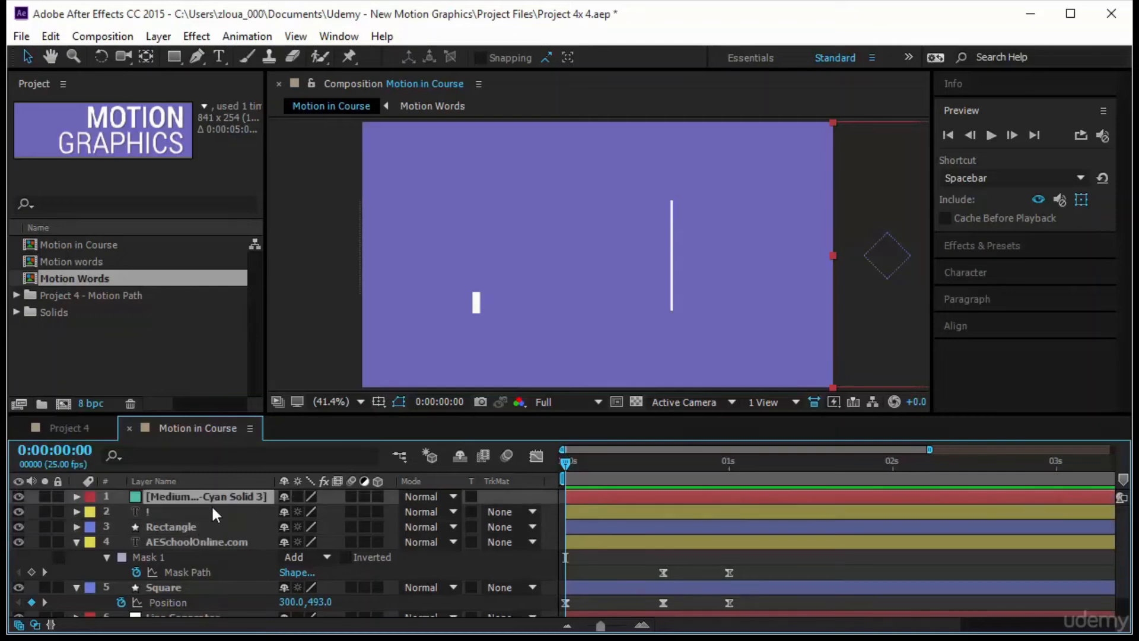
key("p")
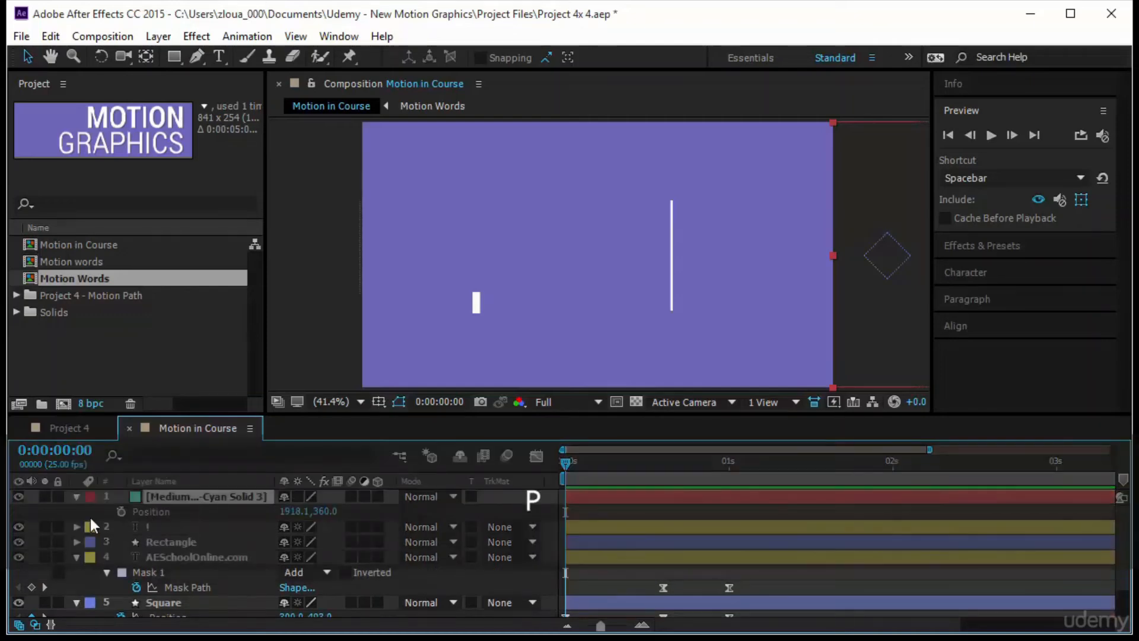
left_click(121, 511)
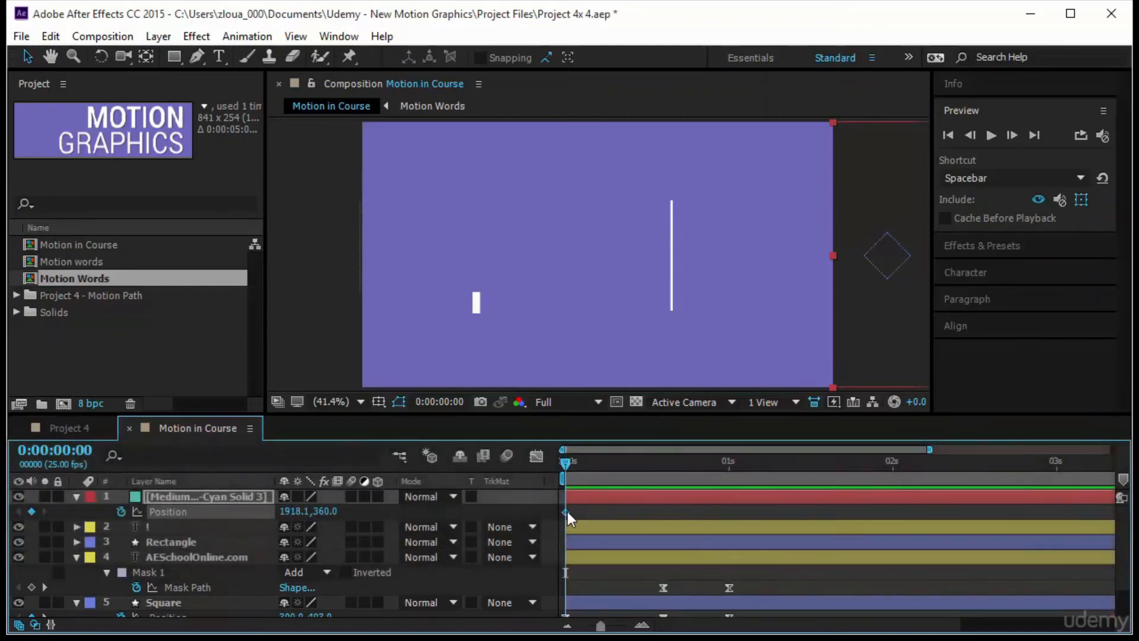
left_click_drag(567, 463, 615, 484)
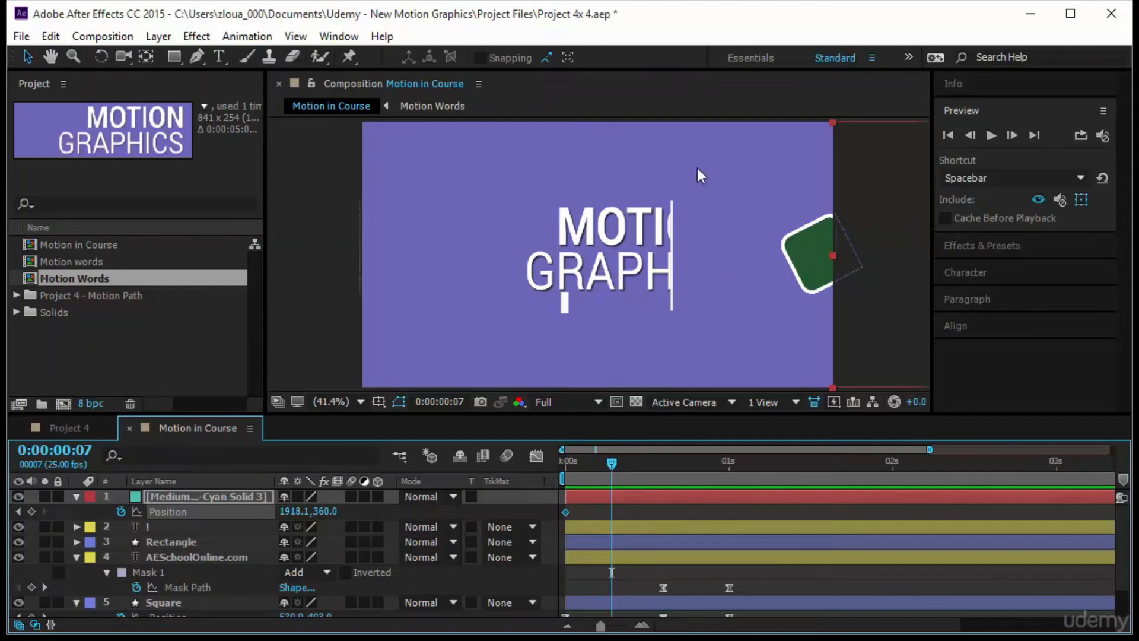
left_click_drag(86, 501, 204, 618)
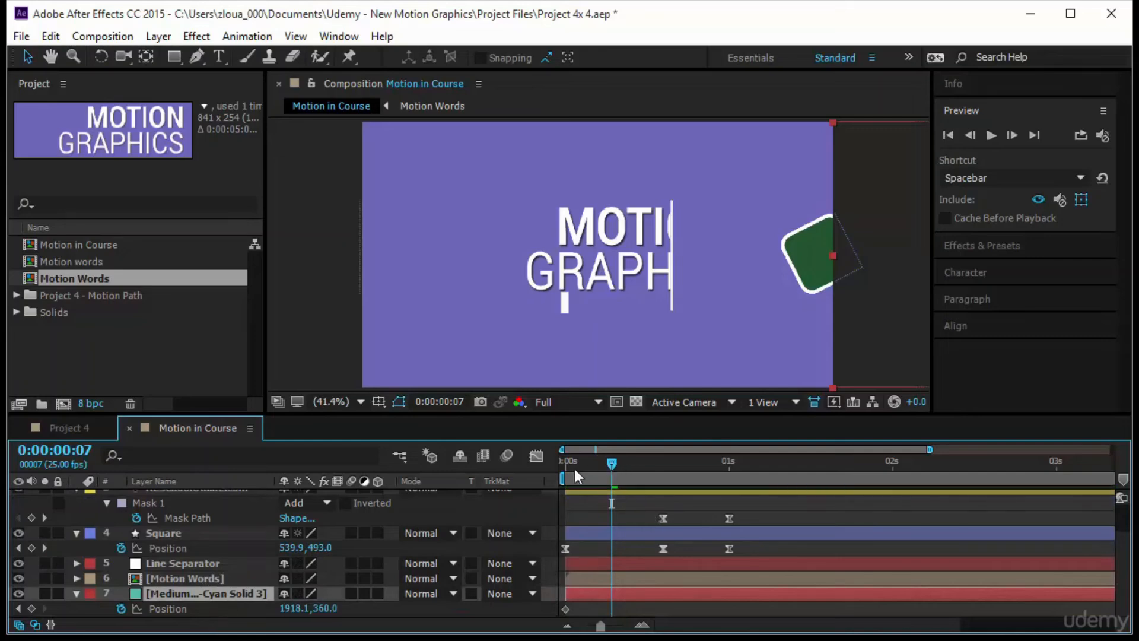
- At 0:00:00:07, slide the cyan solid horizontally to position 640, 360 so it fills the frame
left_click_drag(574, 469, 560, 470)
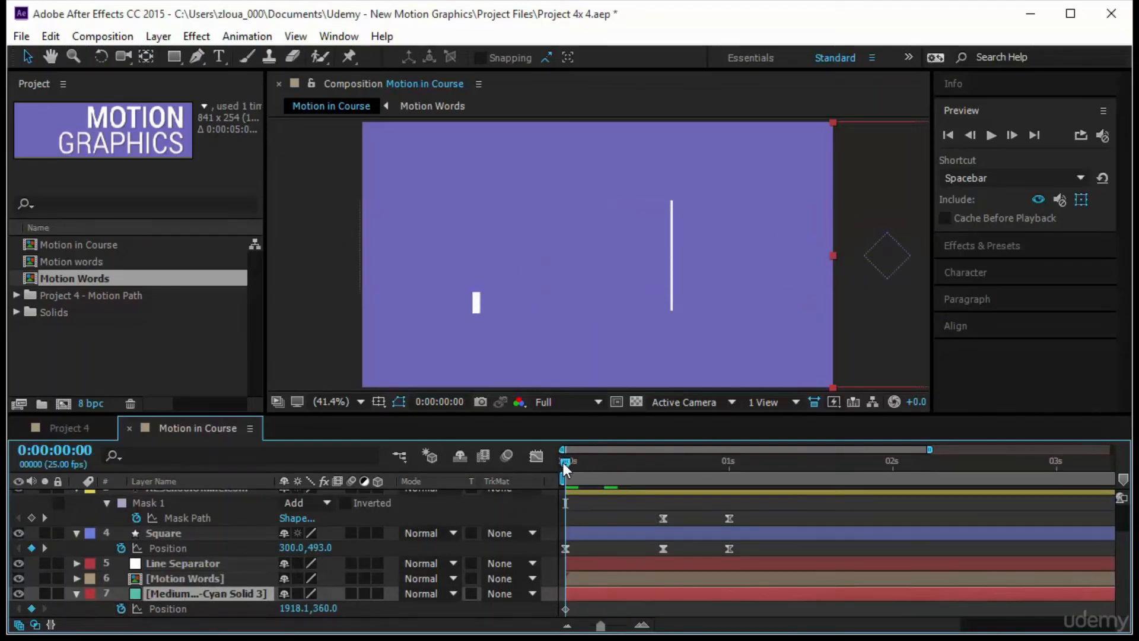
left_click_drag(561, 464, 612, 466)
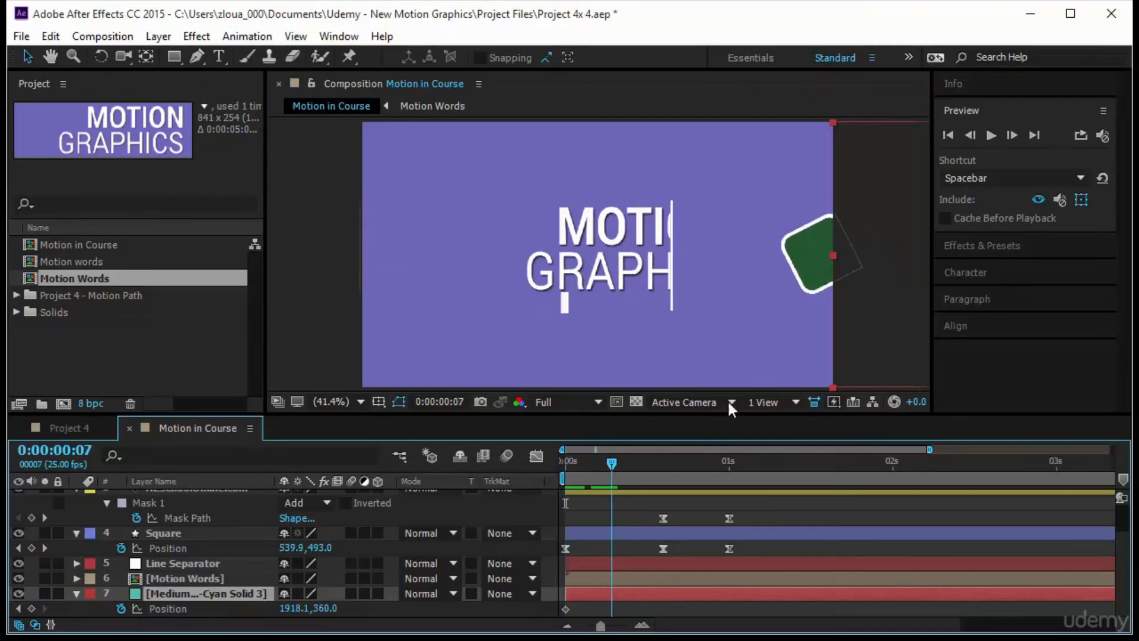
left_click(884, 318)
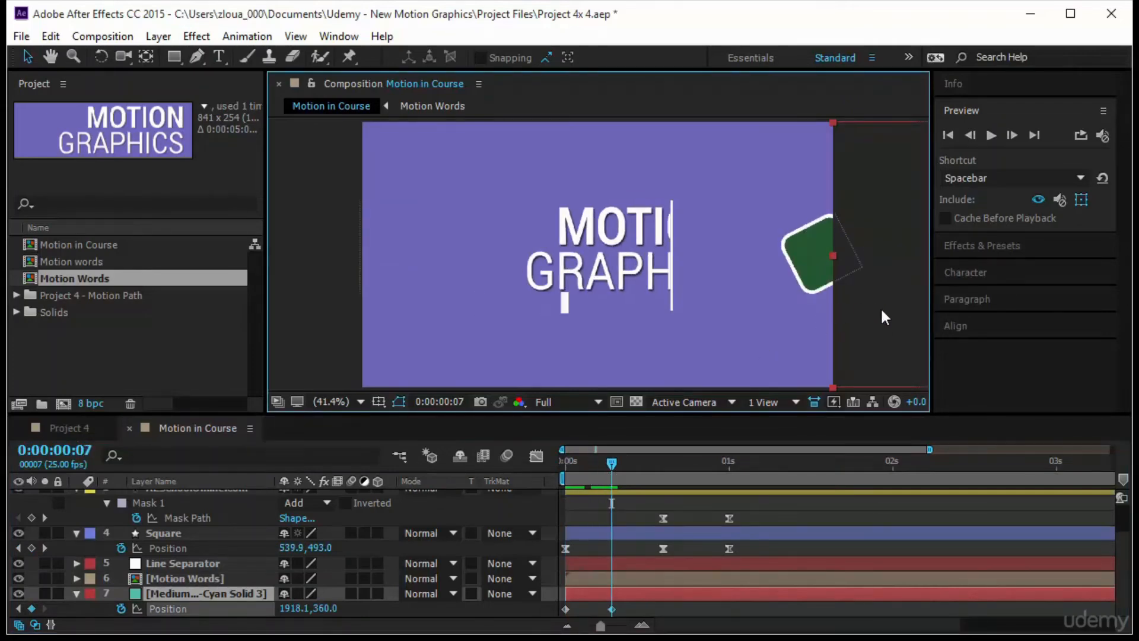
key("ctrl+z")
left_click_drag(623, 324, 422, 315)
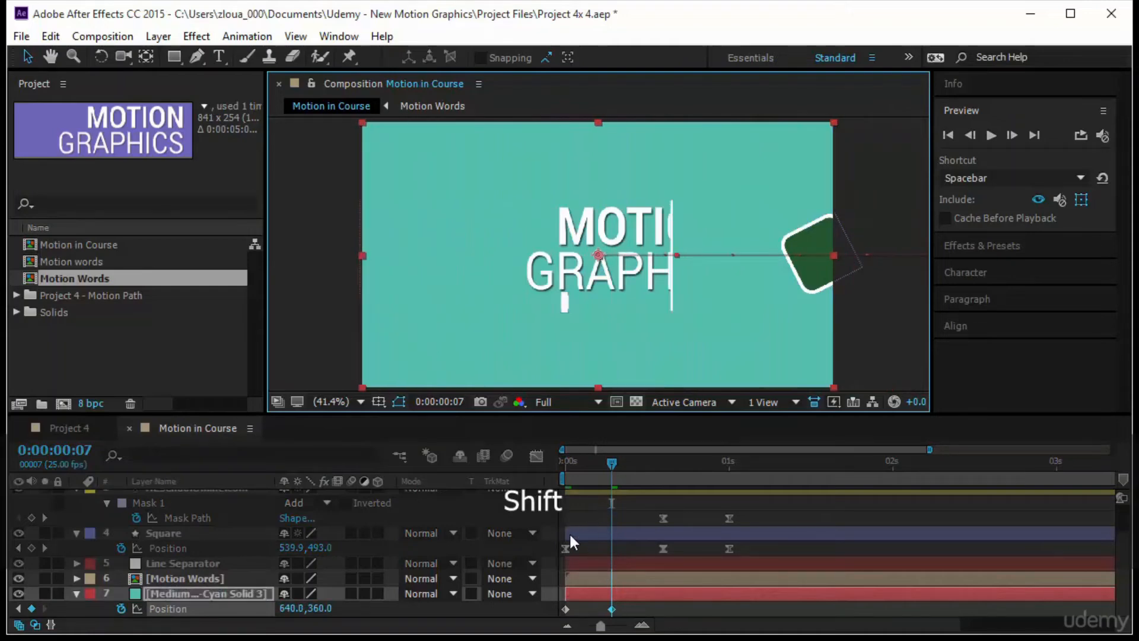
- Apply Easy Ease to both Position keyframes of the cyan solid
left_click_drag(611, 463, 663, 486)
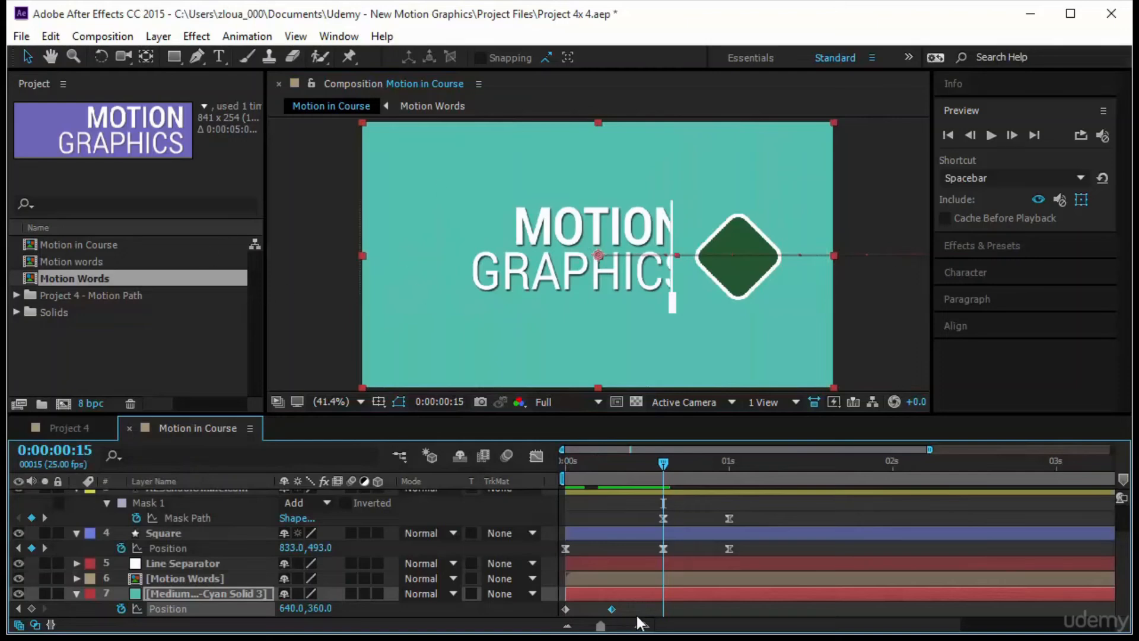
left_click_drag(638, 620, 522, 594)
key("F9")
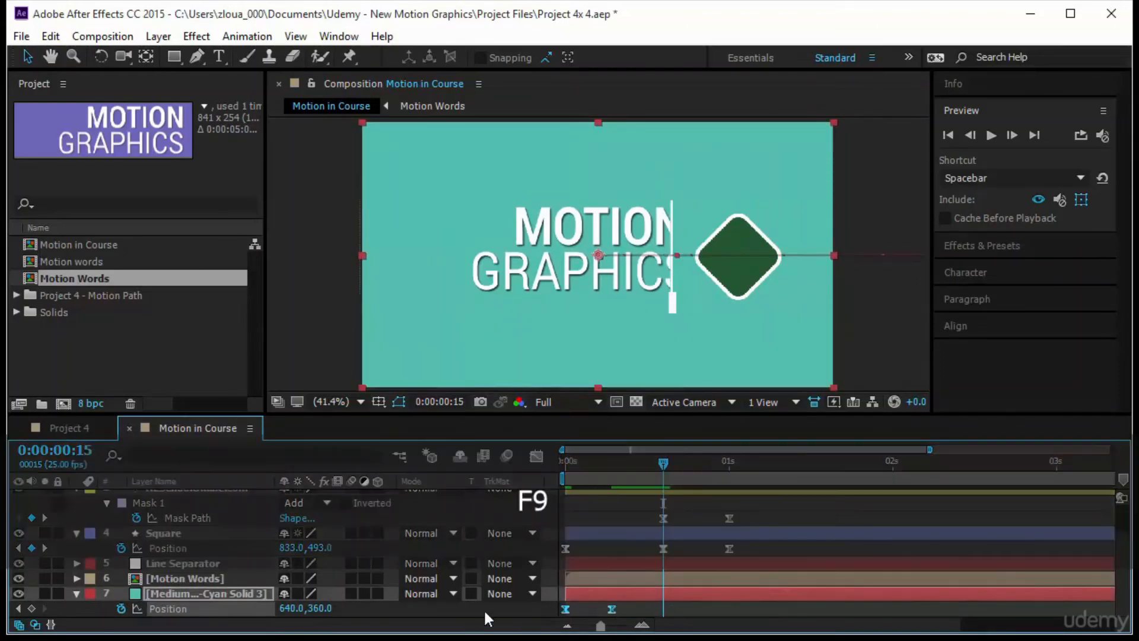
- Show the cyan solid's Position speed graph and lengthen both keyframes' easing handles inward to form a sharp central peak
left_click(536, 455)
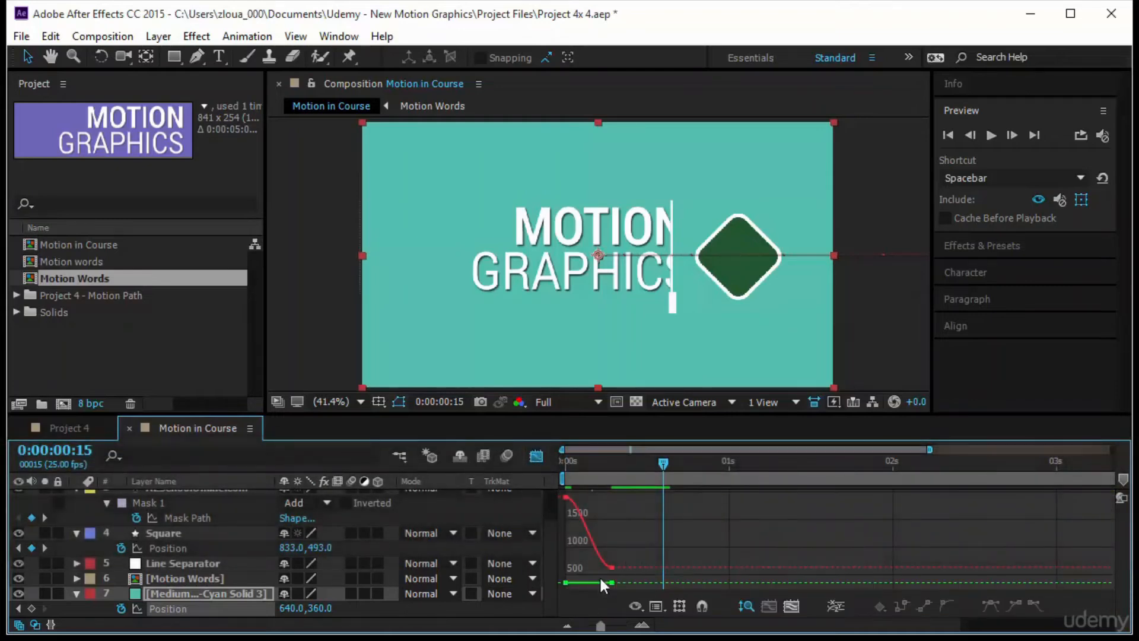
left_click(208, 609)
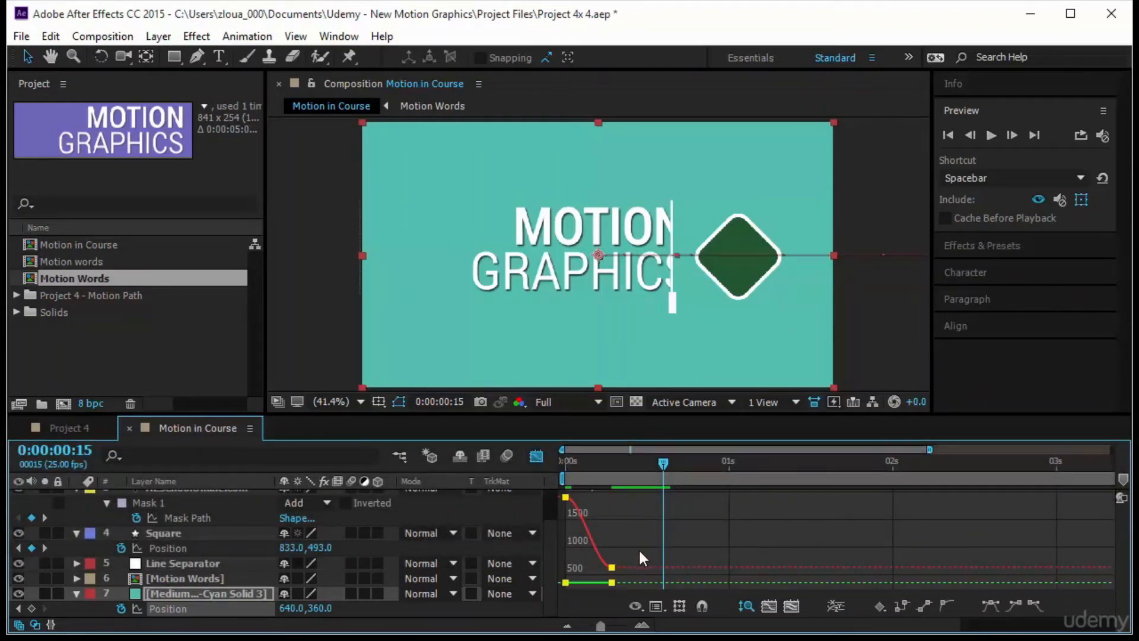
left_click(656, 606)
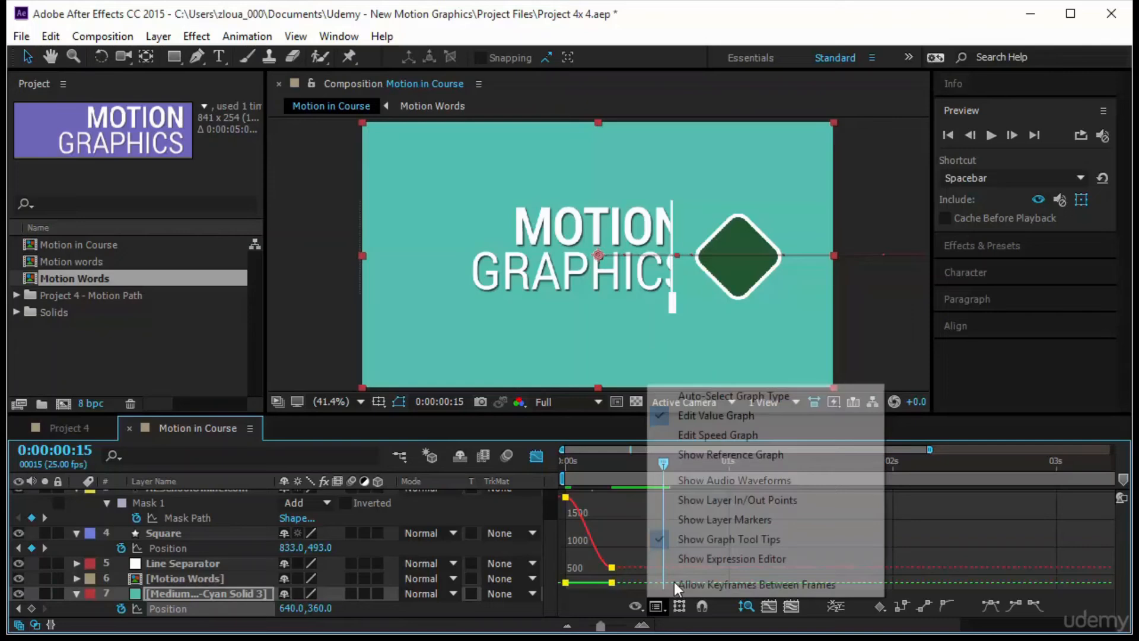
left_click(725, 436)
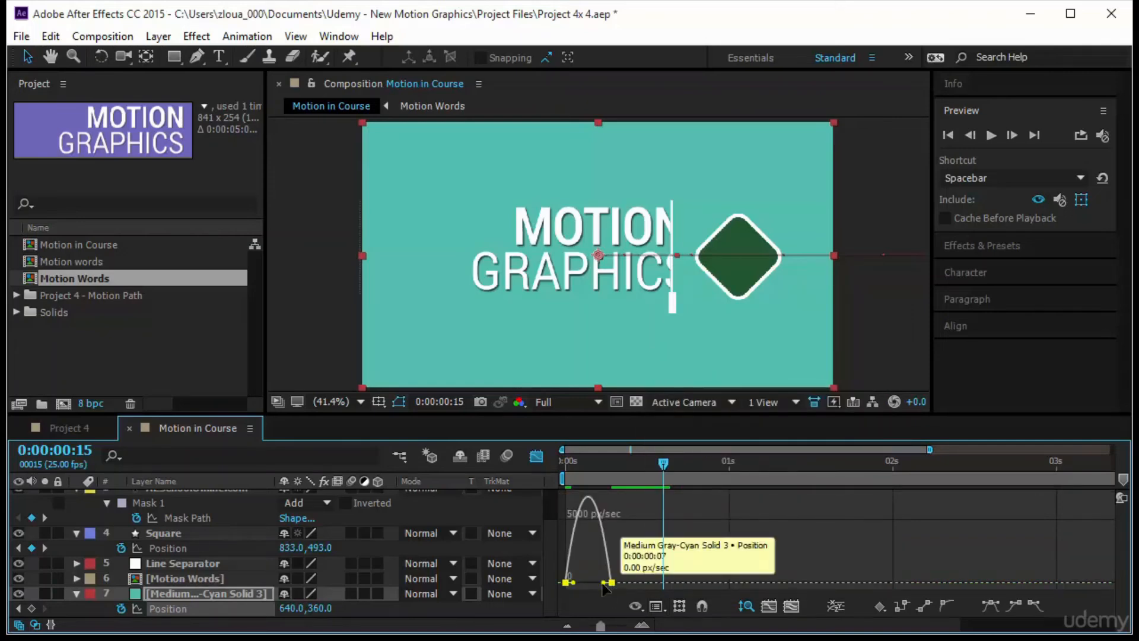
left_click_drag(603, 582, 581, 583)
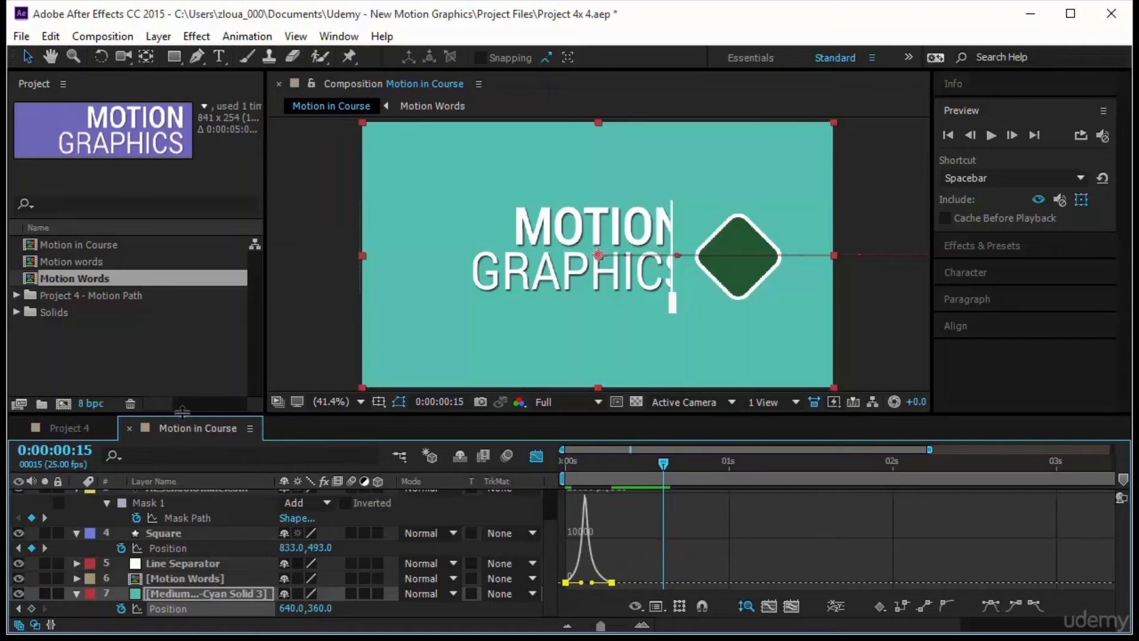
- Enlarge the timeline area, collapse the properties of all layers, and return from the graph to the layer bars
left_click_drag(197, 369, 191, 378)
left_click(163, 450)
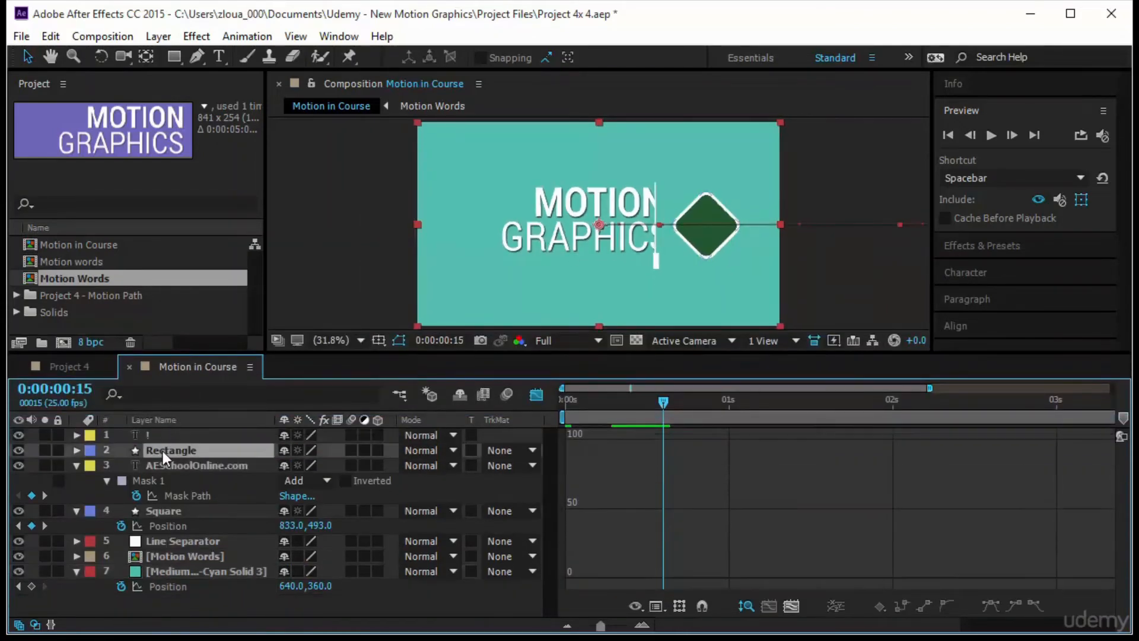
key("ctrl+a")
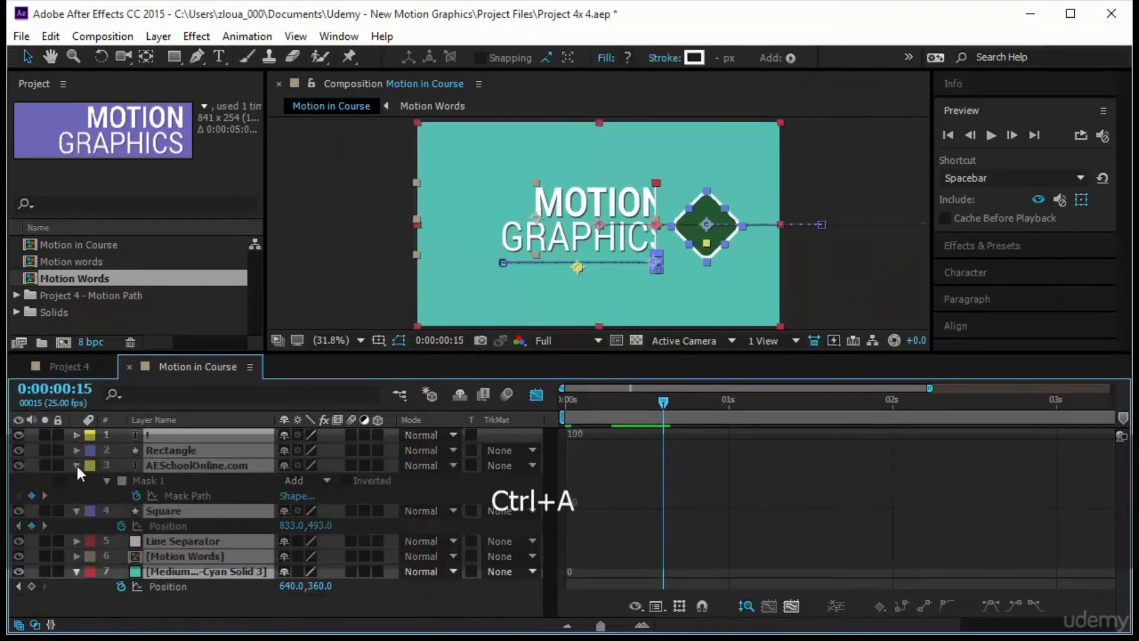
left_click(76, 464)
left_click(215, 550)
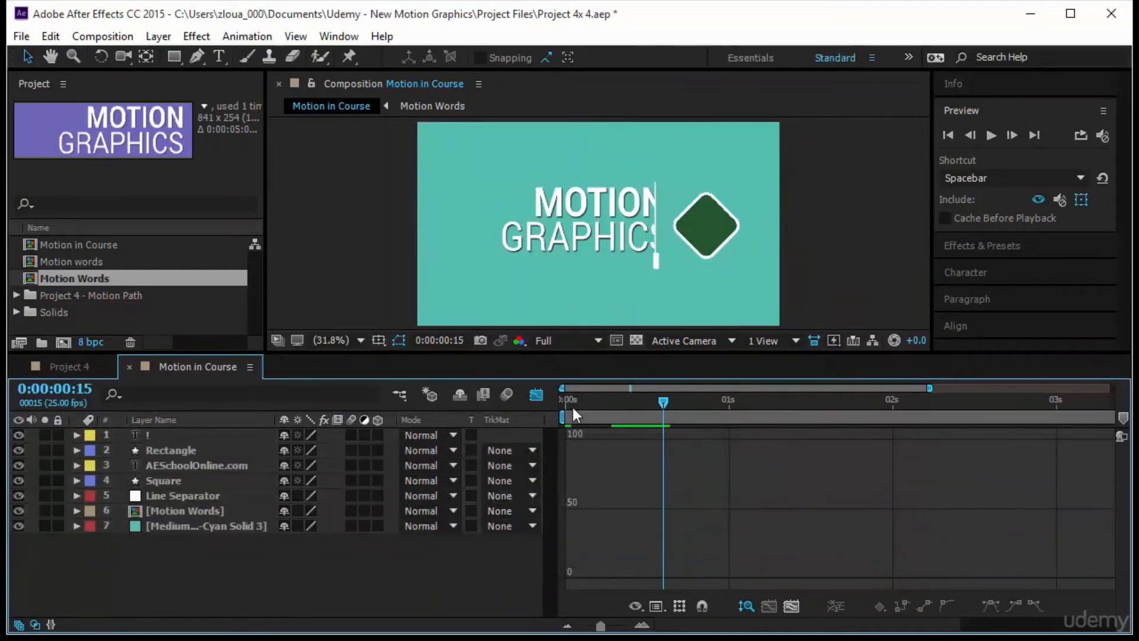
key("shift+F3")
- Preview the composition from the start and scrub through to 0:00:00:22 to check the background transition with the other elements
key("Home")
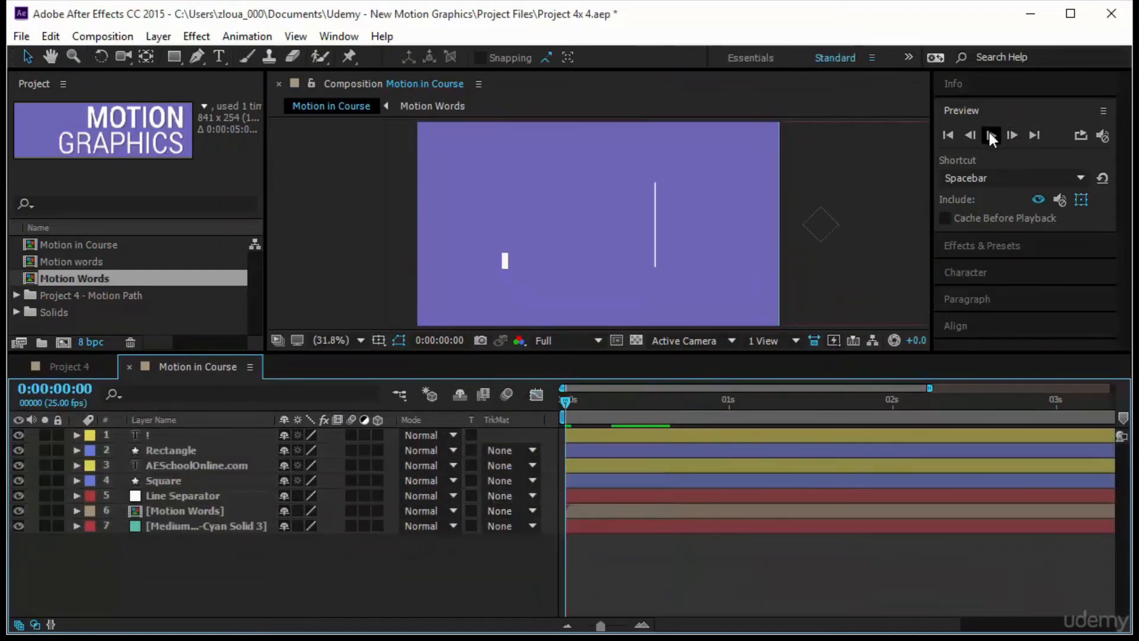
left_click(991, 135)
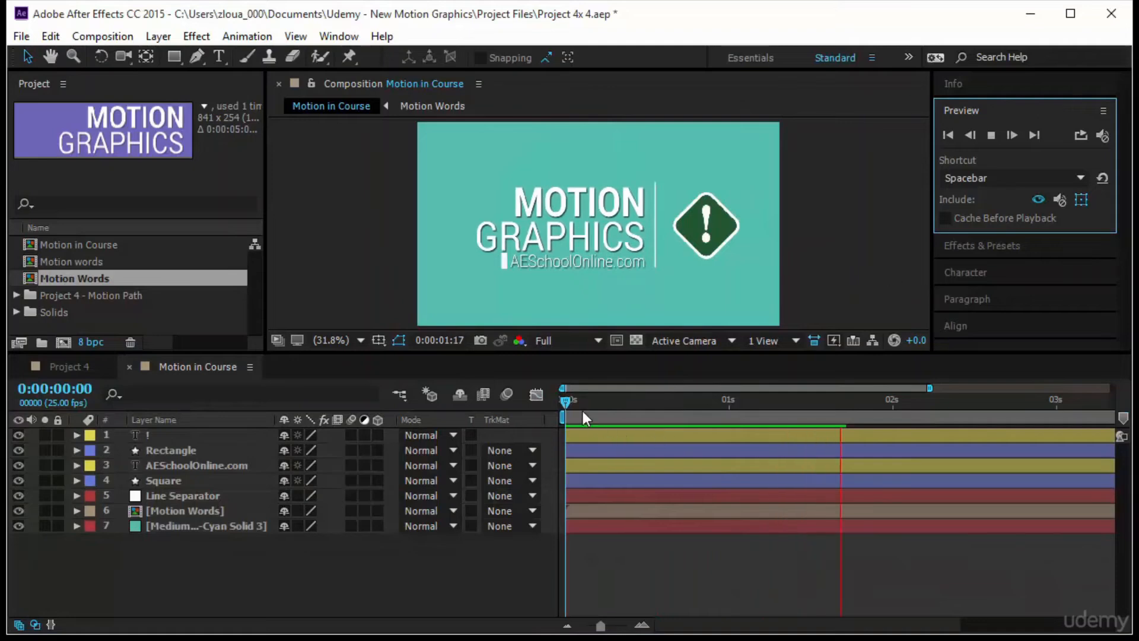
left_click_drag(565, 404, 709, 415)
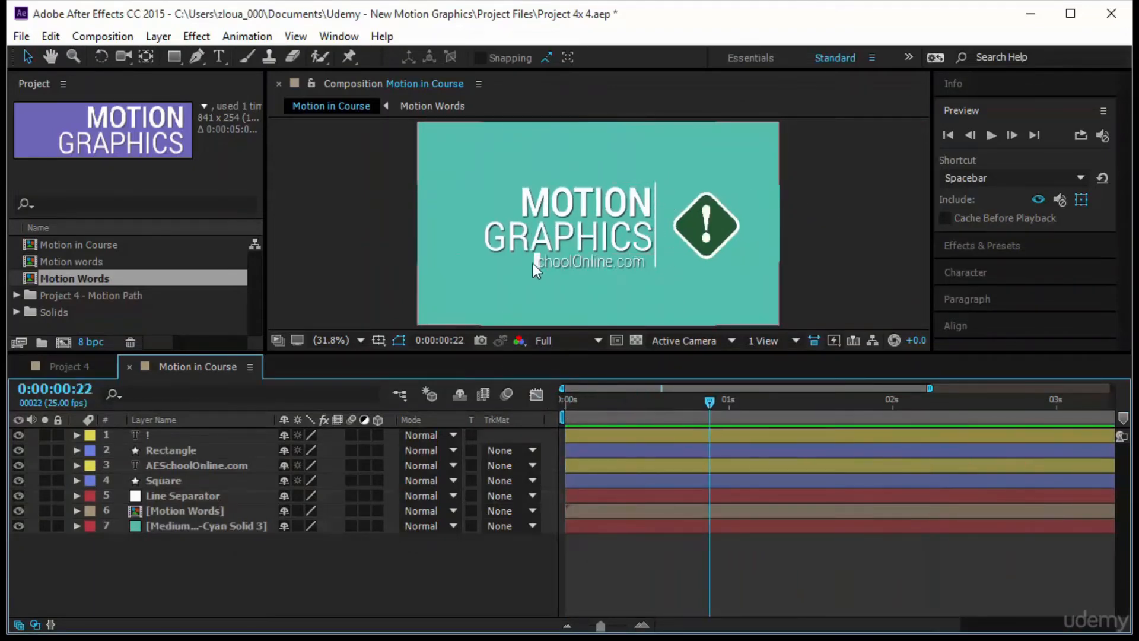
- Animate the Line Separator's Scale from 0% at 0:00:00:00 to 100% at about 0:00:00:12
left_click_drag(700, 414, 542, 438)
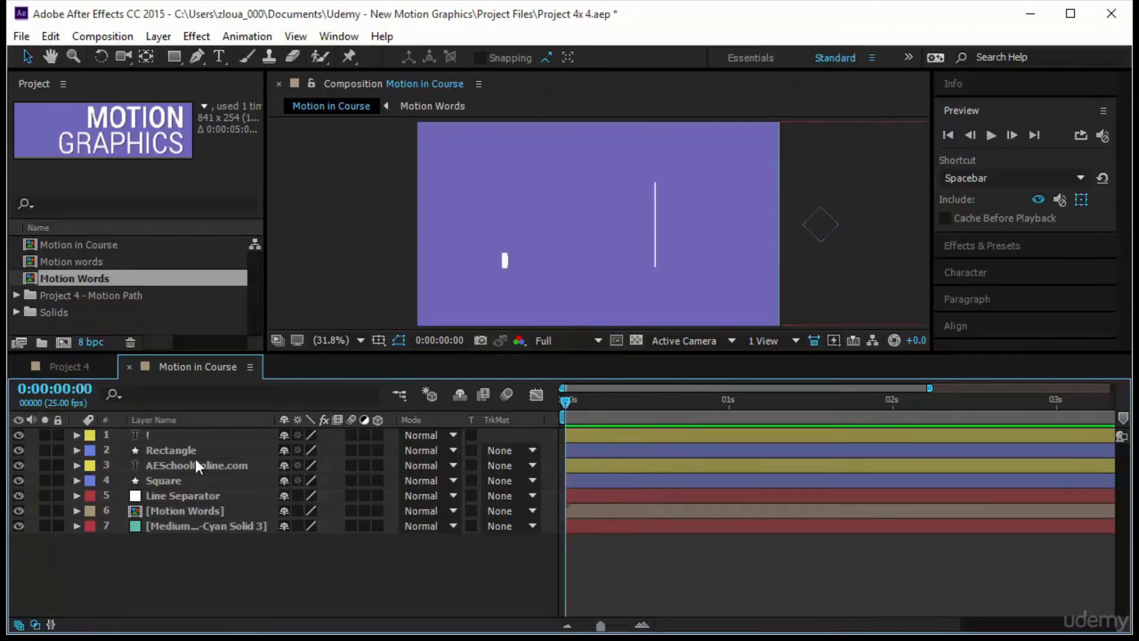
left_click(230, 495)
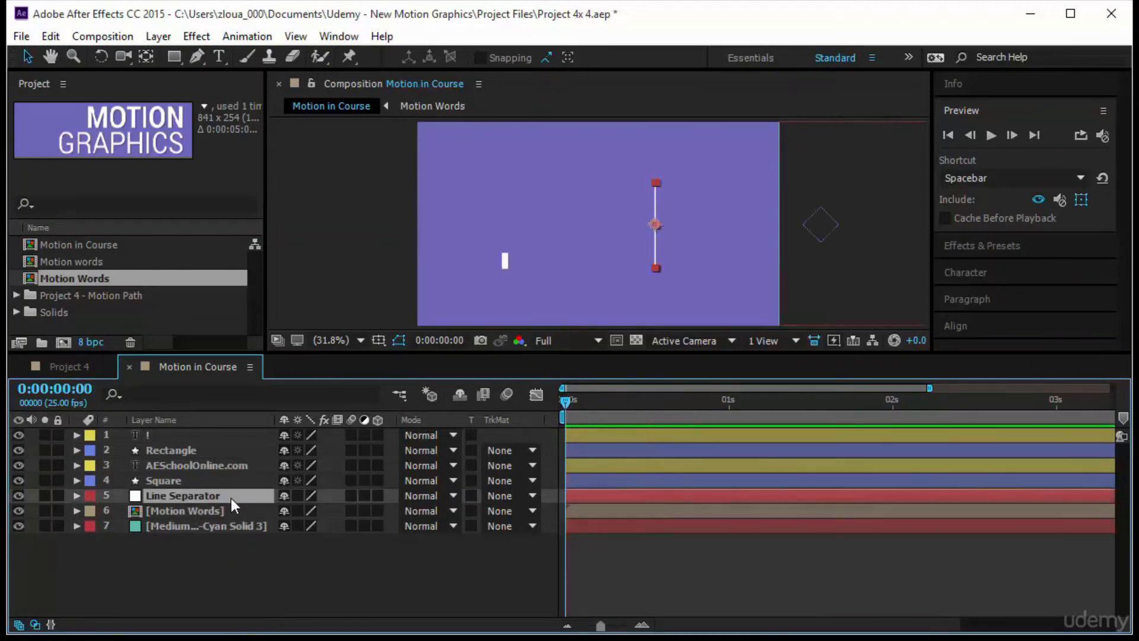
key("s")
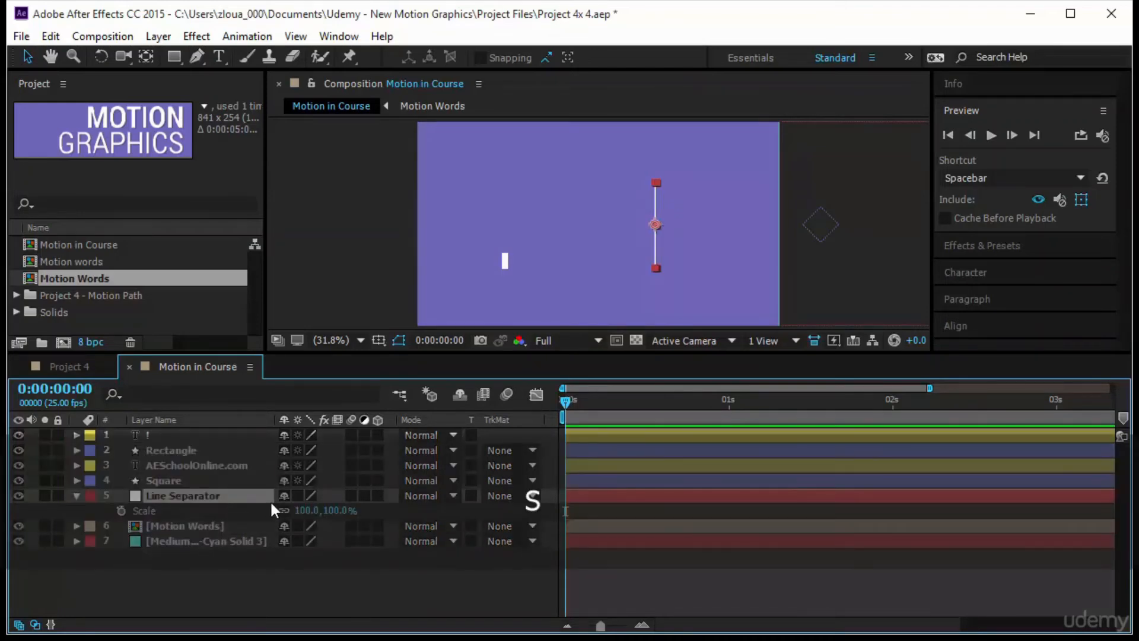
left_click(121, 511)
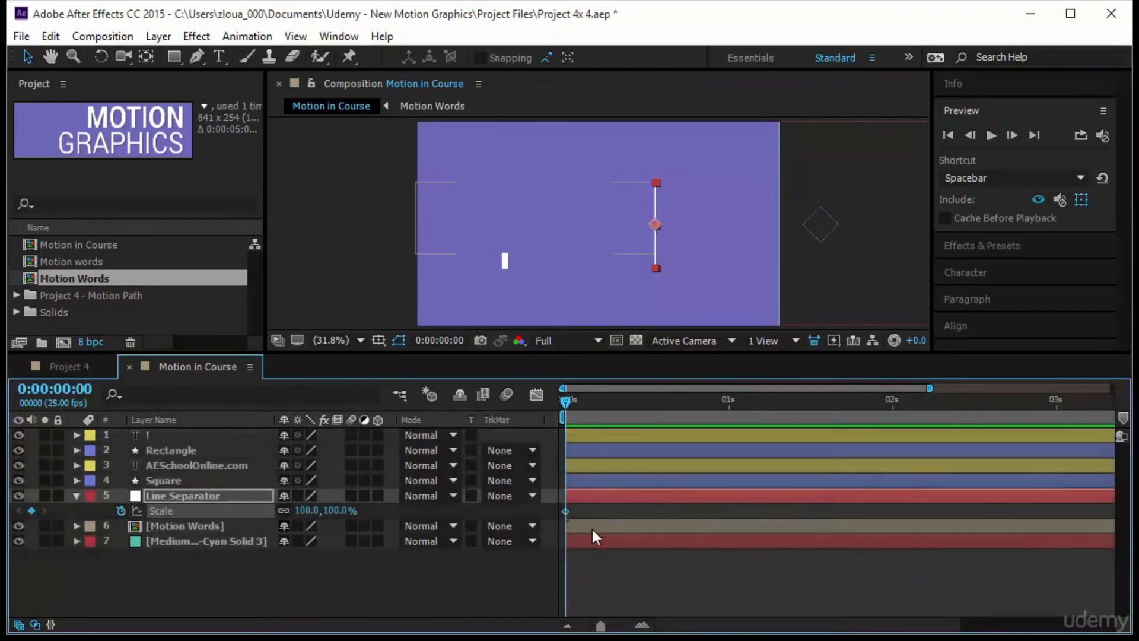
left_click_drag(566, 511, 644, 511)
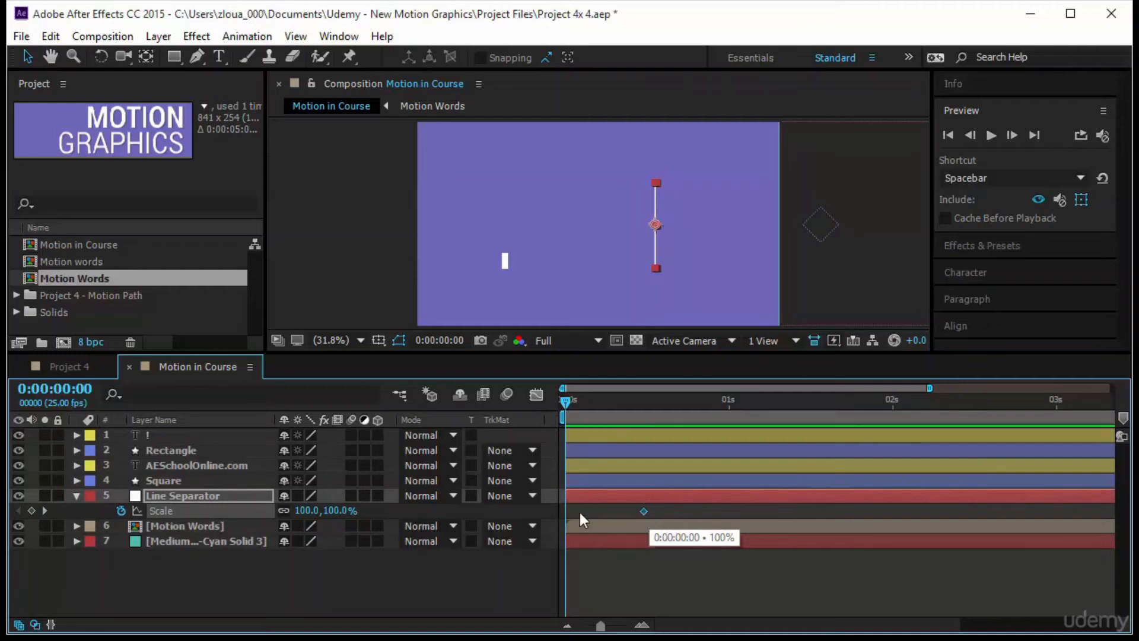
left_click(304, 510)
type("0")
key("Return")
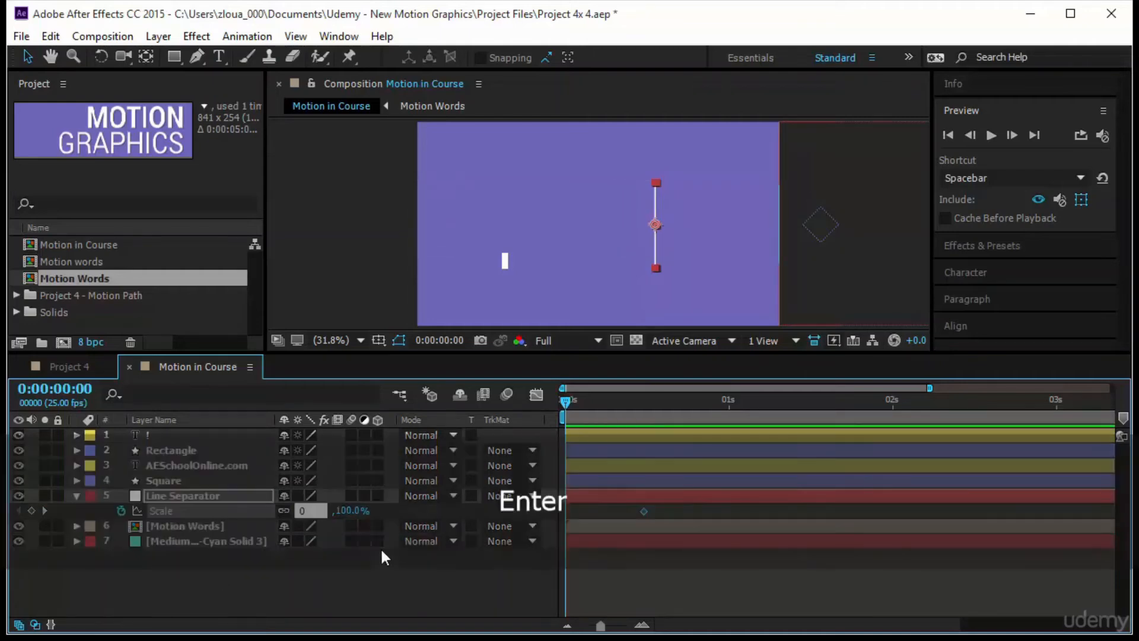
- Move the Line Separator's ending Scale keyframe to about 0:00:00:08 and apply Easy Ease to both Scale keyframes
left_click_drag(567, 399, 716, 425)
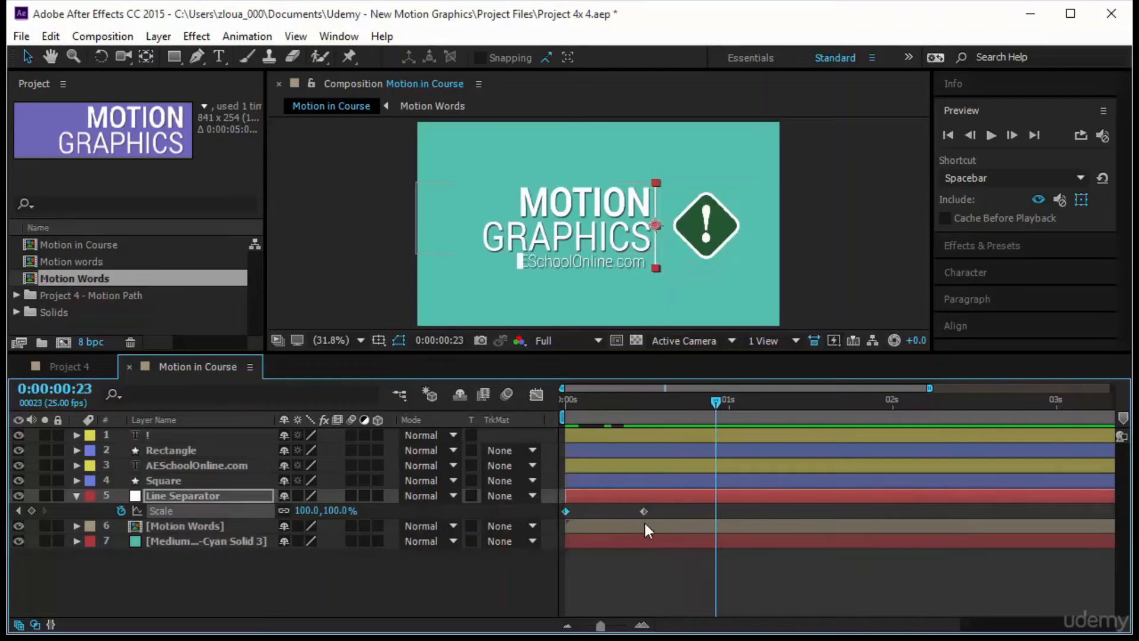
left_click_drag(643, 511, 553, 519)
key("F9")
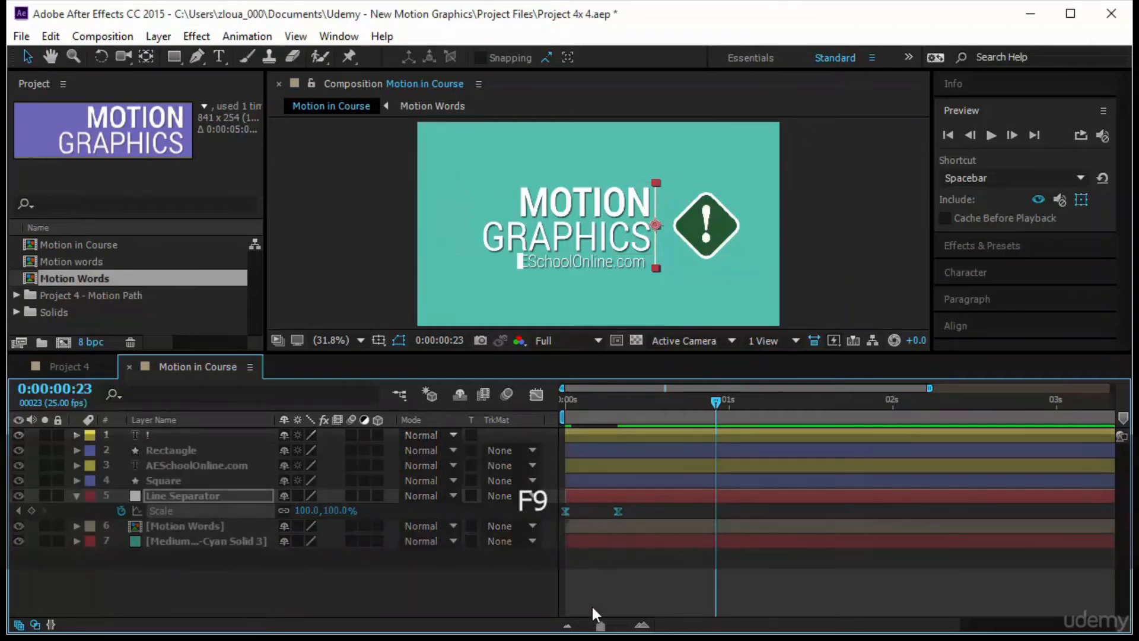
- Reshape the Line Separator's Scale speed curve to peak at the first keyframe and taper out, and preview it from the start
left_click(536, 394)
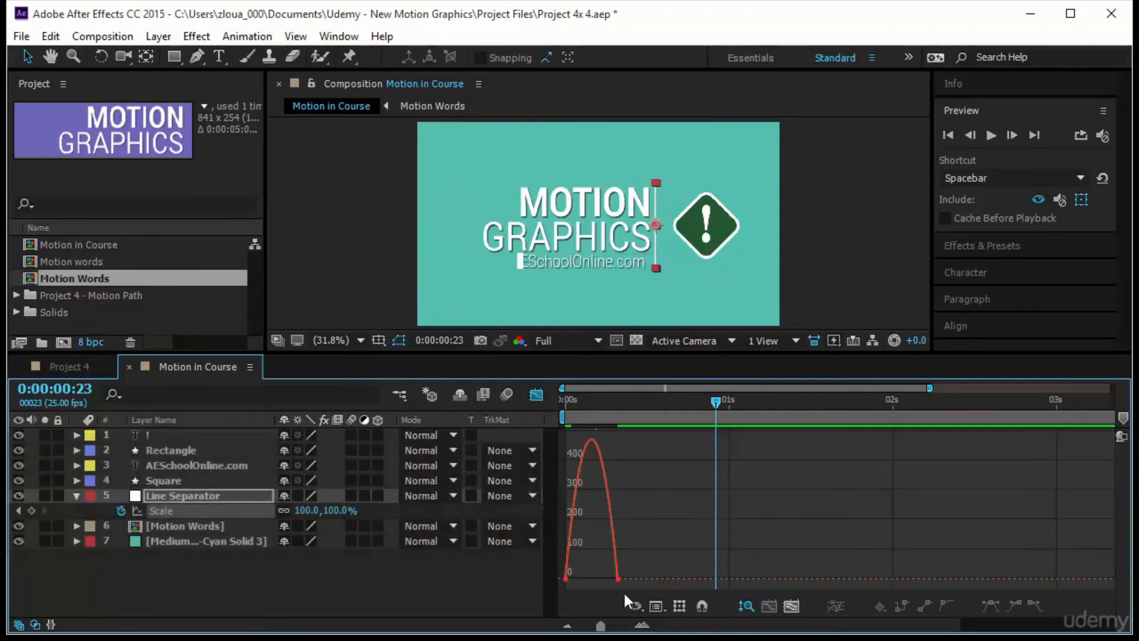
mouse_move(627, 562)
left_mouse_down()
mouse_move(609, 588)
mouse_move(559, 579)
left_mouse_up()
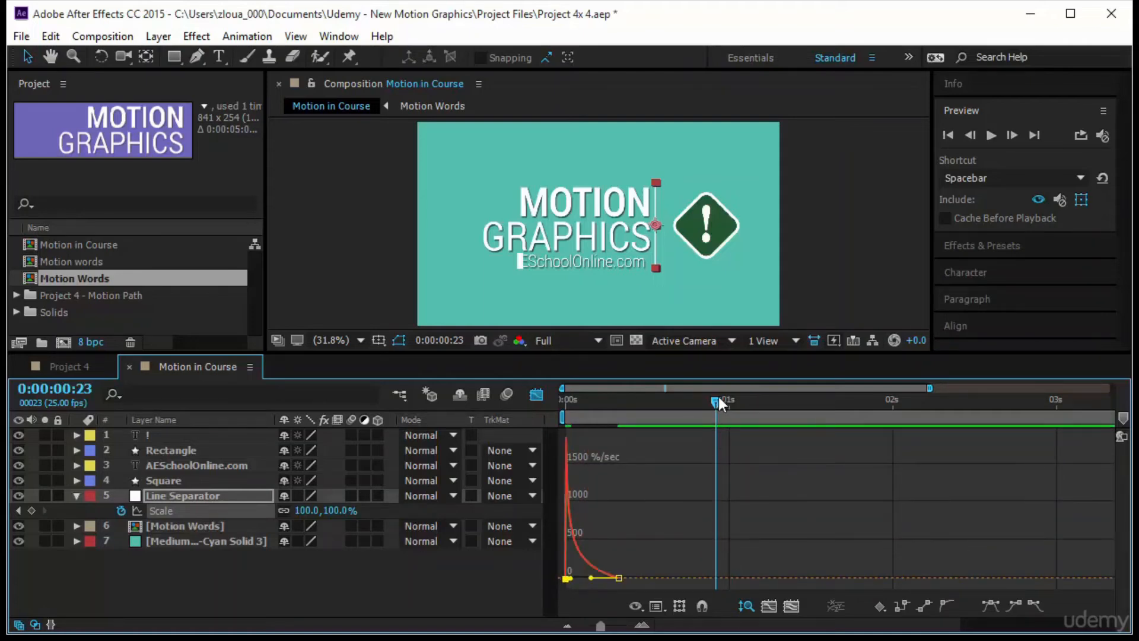
left_click_drag(718, 397, 532, 440)
key("space")
key("space")
- Raise the ending Scale keyframe's handle in the Line Separator's value graph so the scale overshoots 100%, and preview the result
left_click(656, 606)
left_click(748, 416)
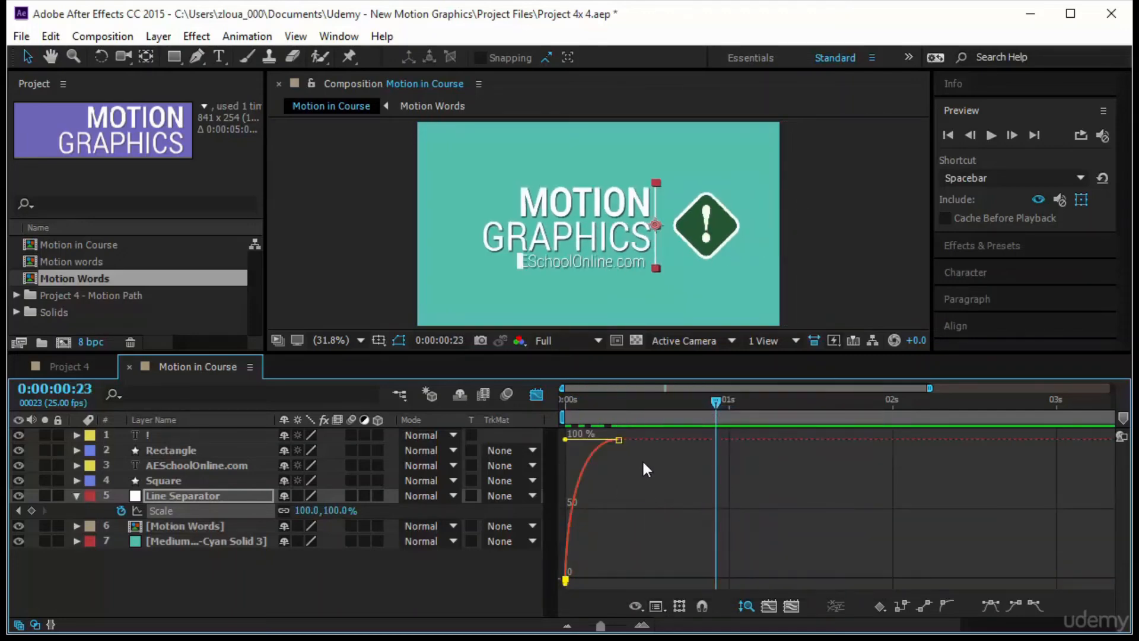
left_click(618, 439)
left_click_drag(579, 411, 600, 411)
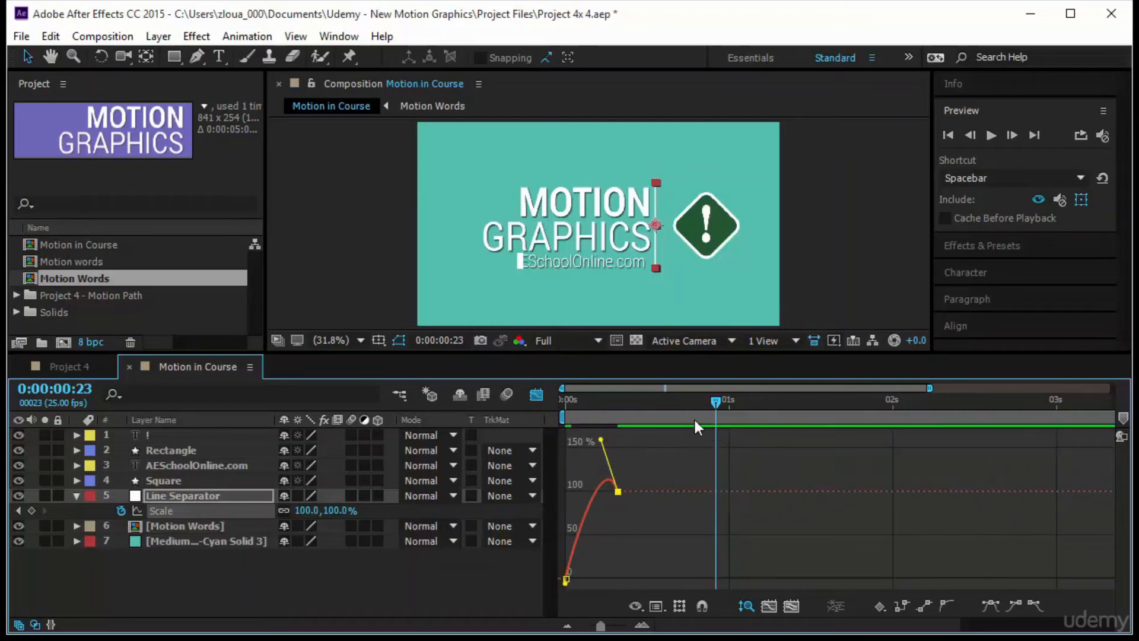
key("space")
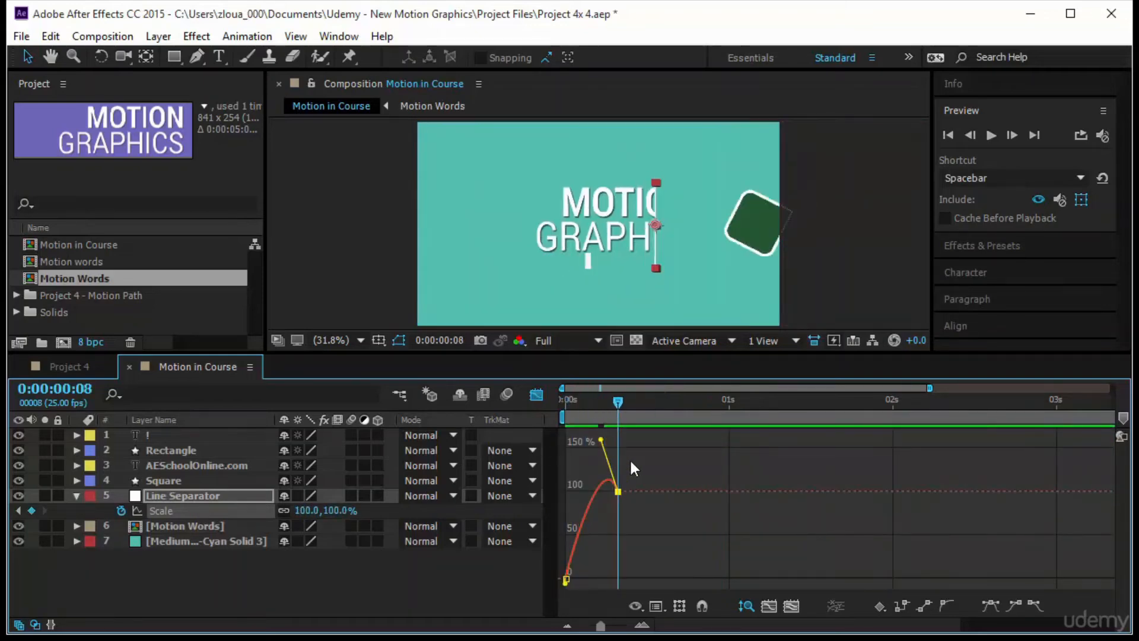
key("space")
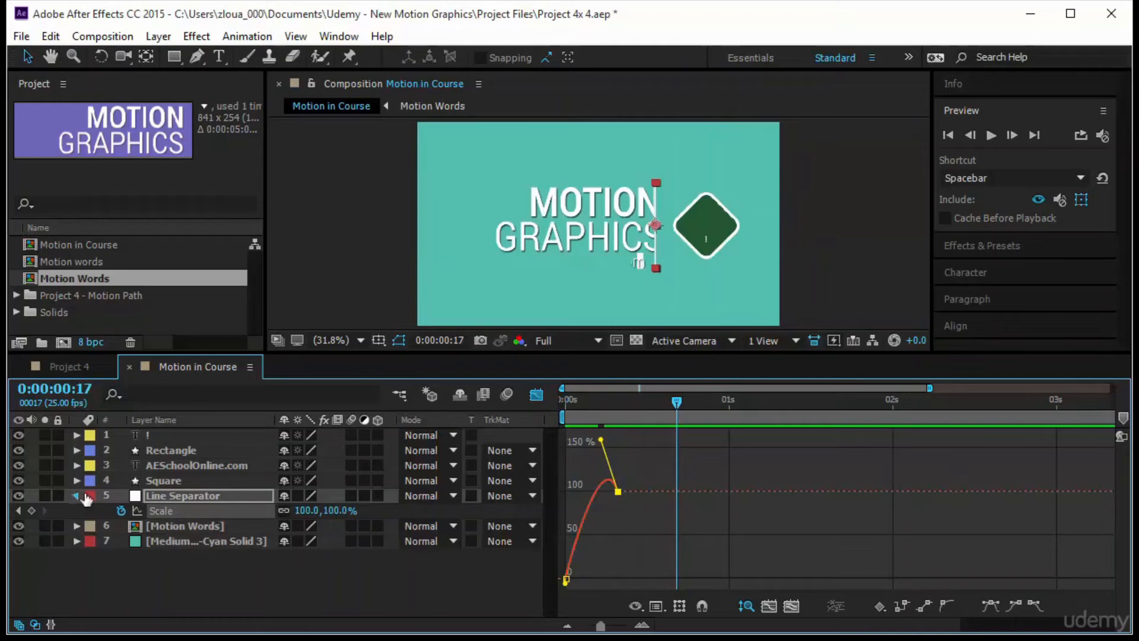
- Collapse the Line Separator's properties, return from the graph to the layer bars, and move the playhead to 0:00:00:00
left_click(77, 495)
left_click(181, 481)
key("shift+F3")
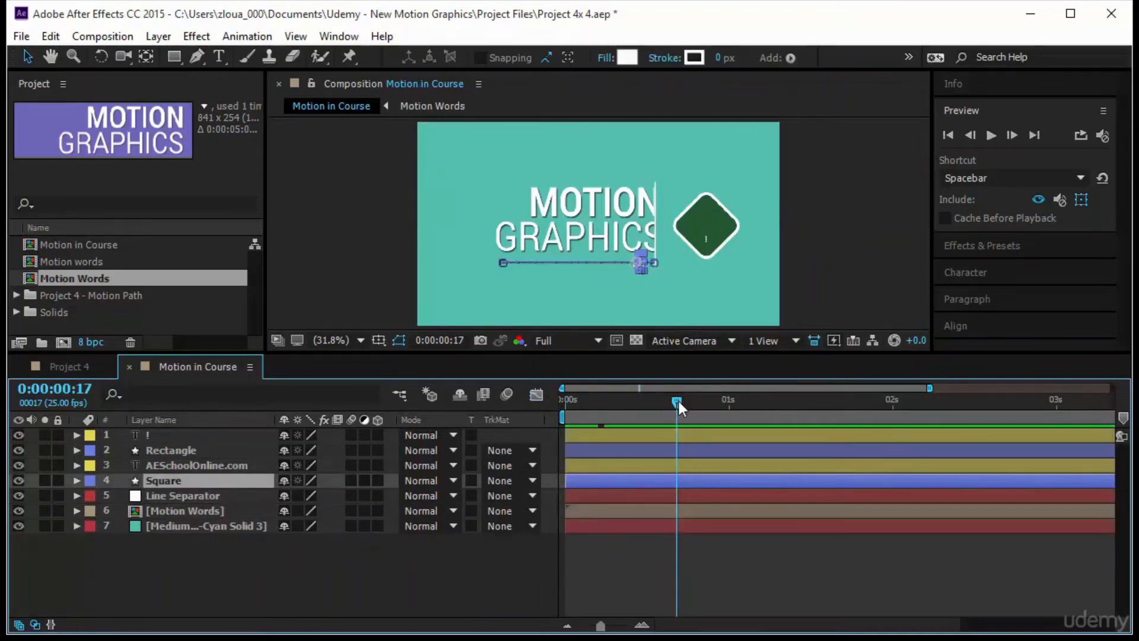
left_click_drag(678, 401, 542, 414)
left_click(684, 547)
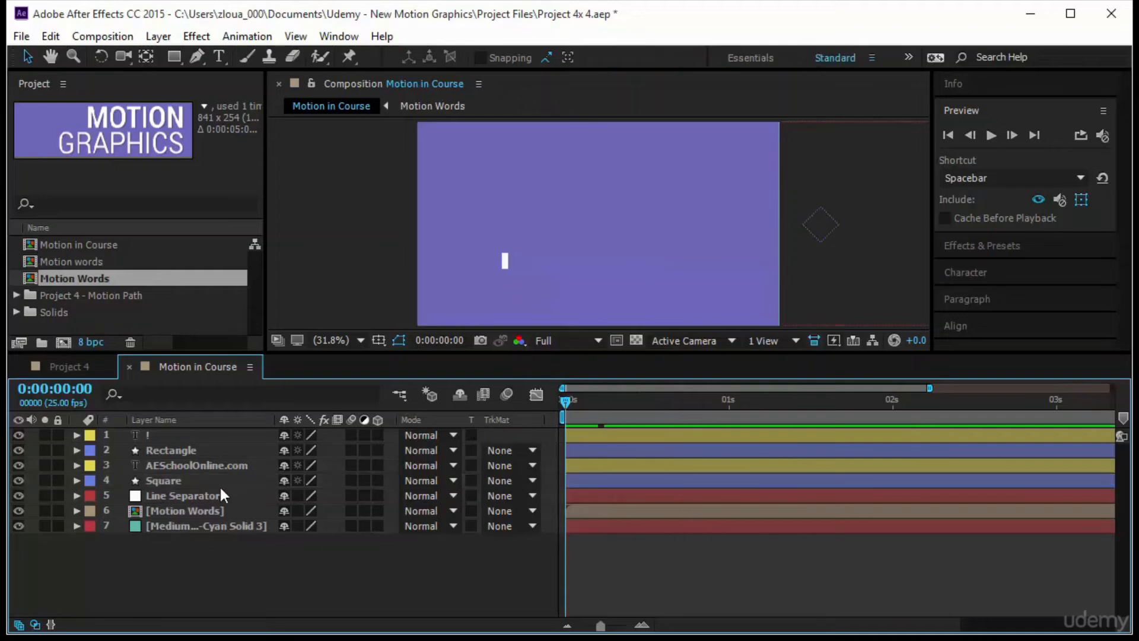
- Animate the Square's Scale from 0% at 0:00:00:00 to 100.0,177.2% at about 0:00:00:04, and preview it
left_click(219, 484)
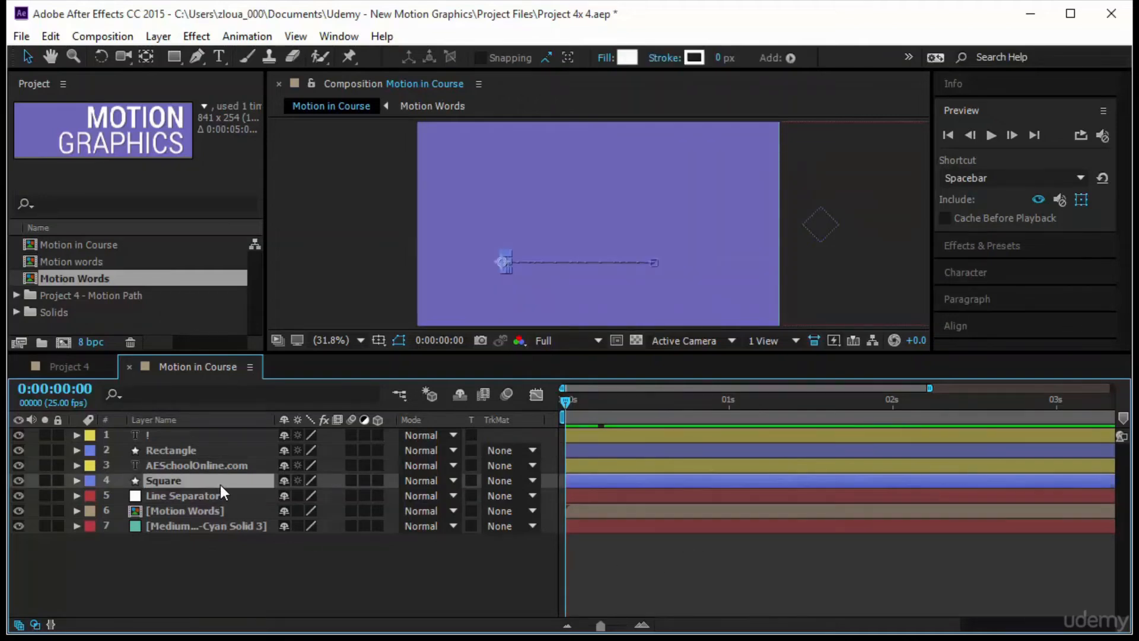
key("u")
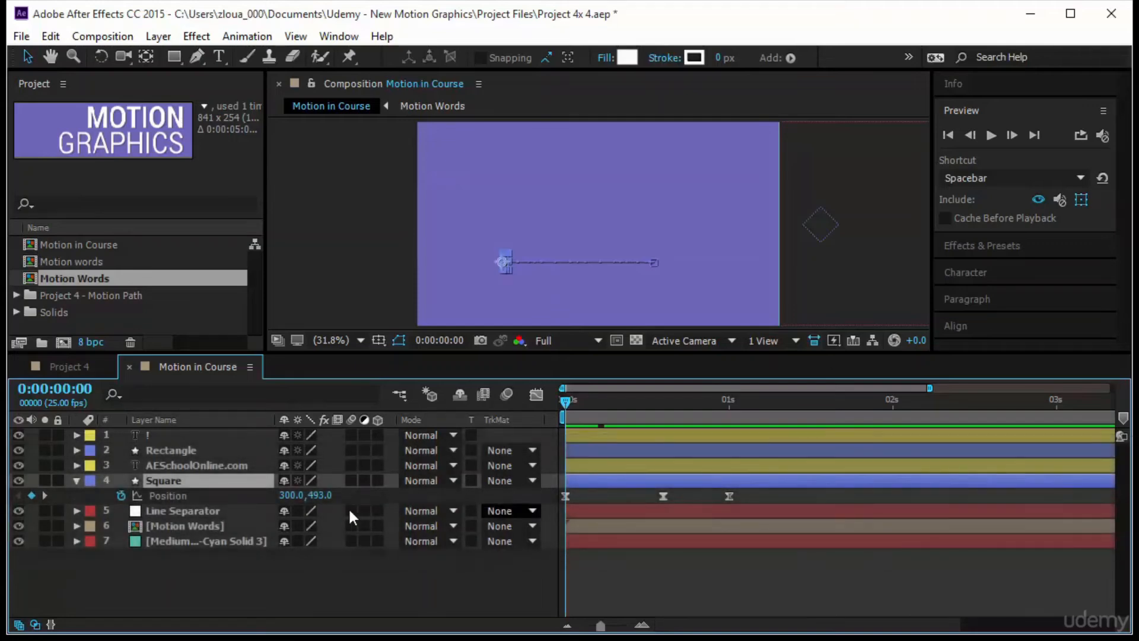
key("shift+s")
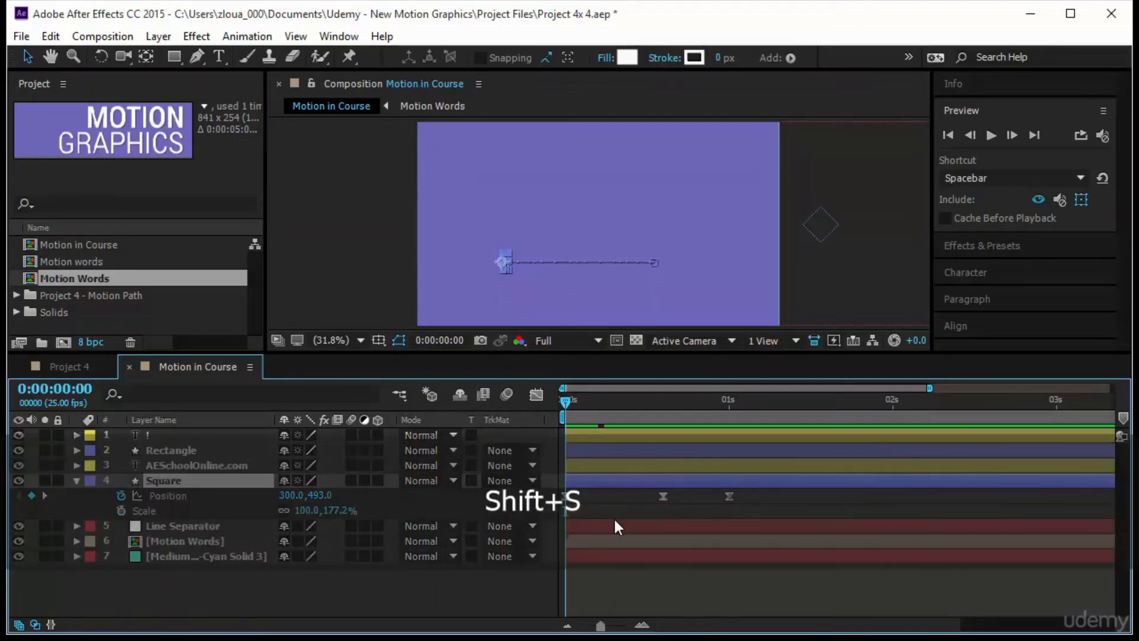
left_click(120, 512)
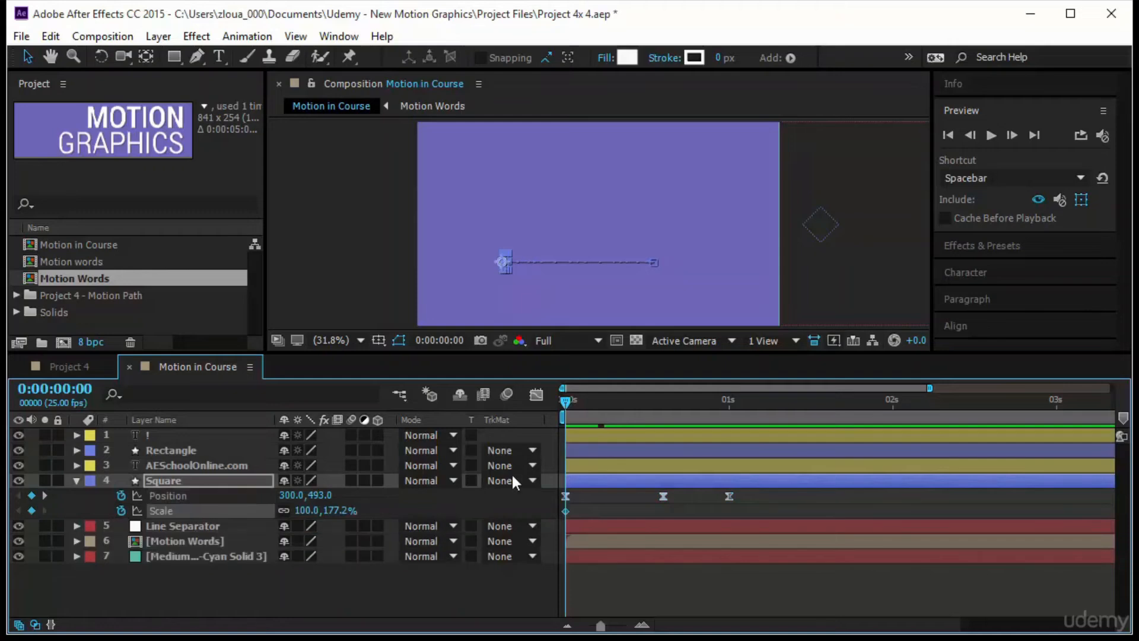
left_click_drag(565, 511, 591, 511)
left_click(305, 510)
type("00")
key("Return")
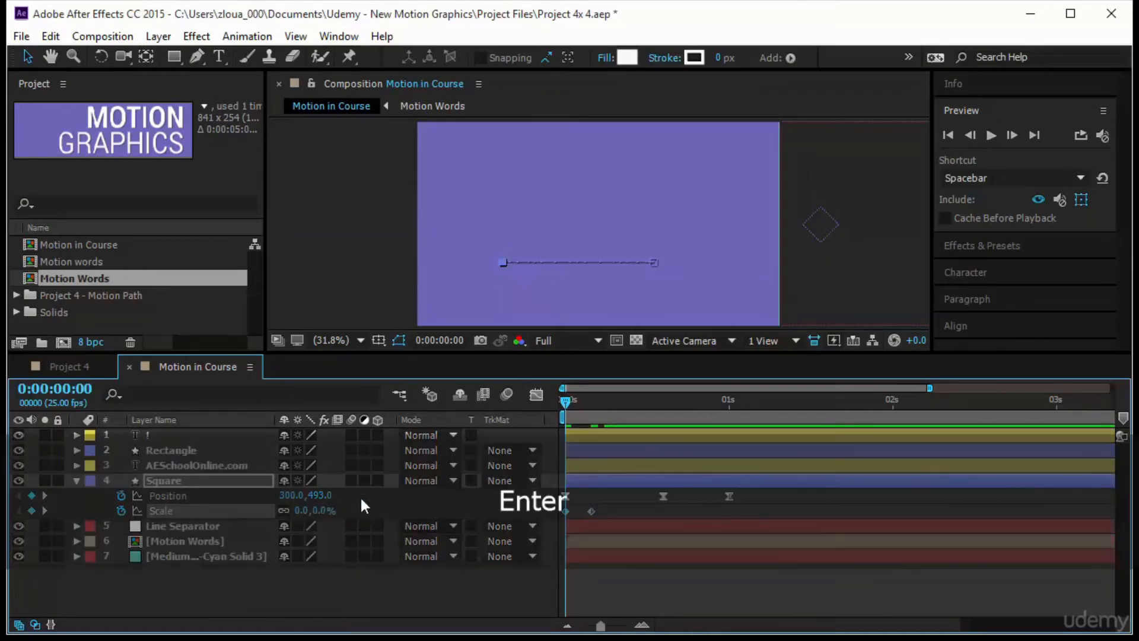
key("space")
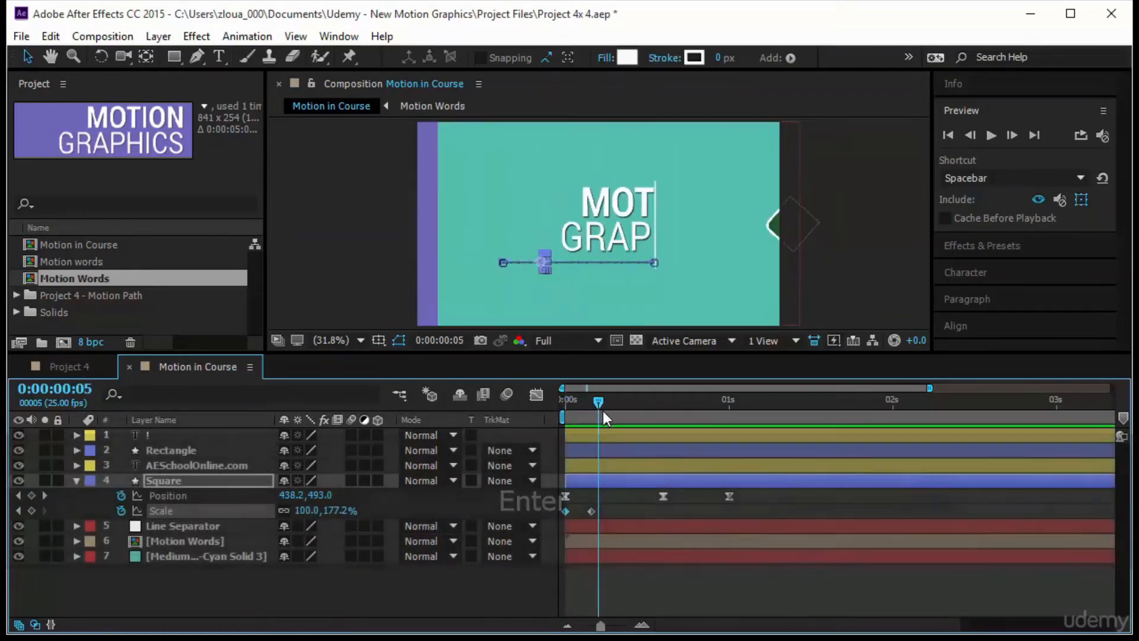
key("space")
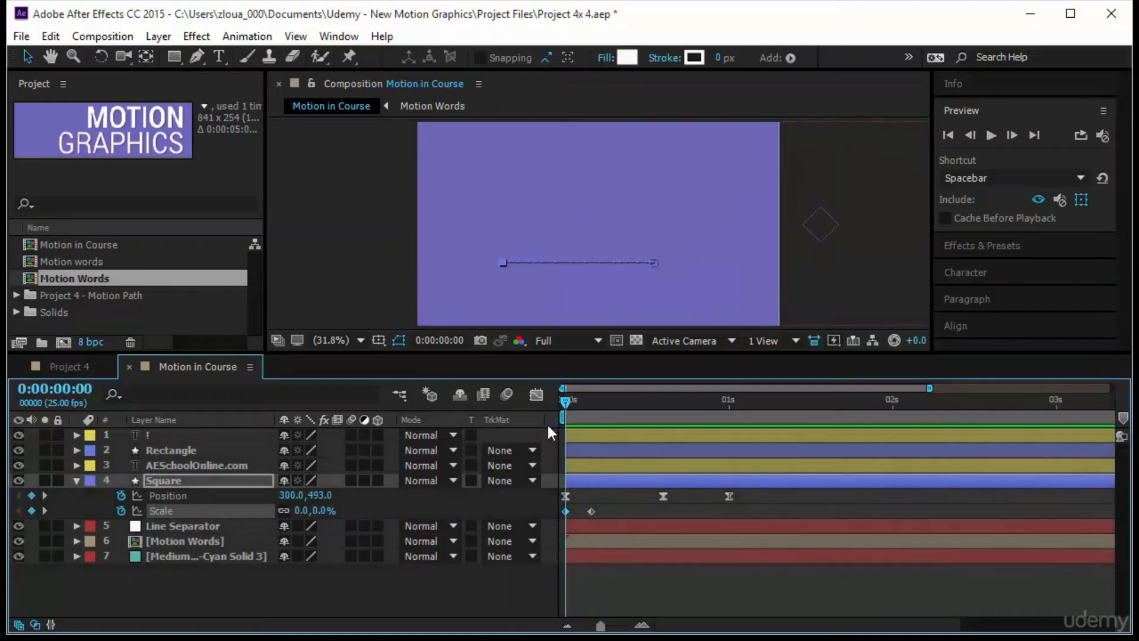
- Shift the AESchoolOnline.com Mask Path and Square Position keyframes about four frames later, check the timing, and collapse both layers
left_click(232, 465, "shift")
key("u")
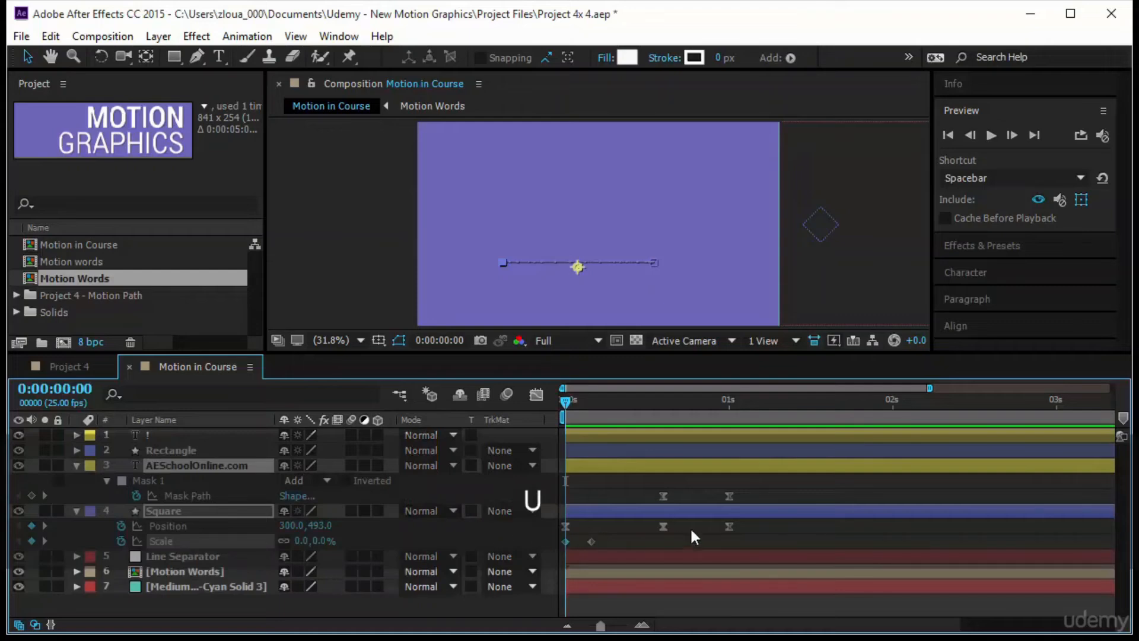
left_click_drag(783, 534, 553, 487)
left_click_drag(664, 527, 696, 523)
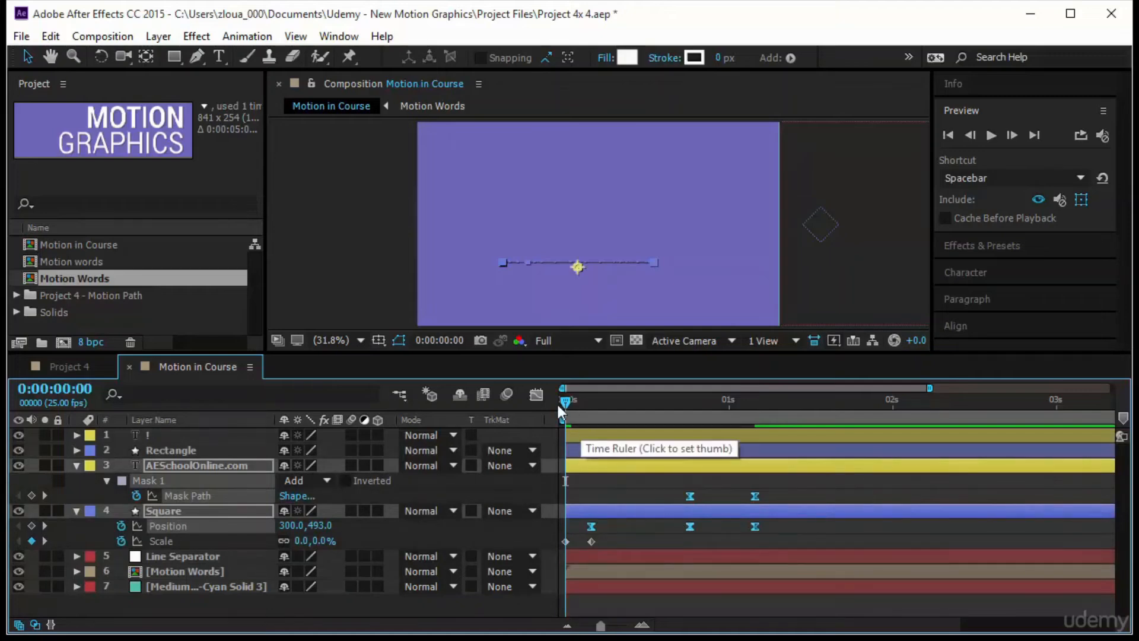
left_click_drag(561, 402, 505, 439)
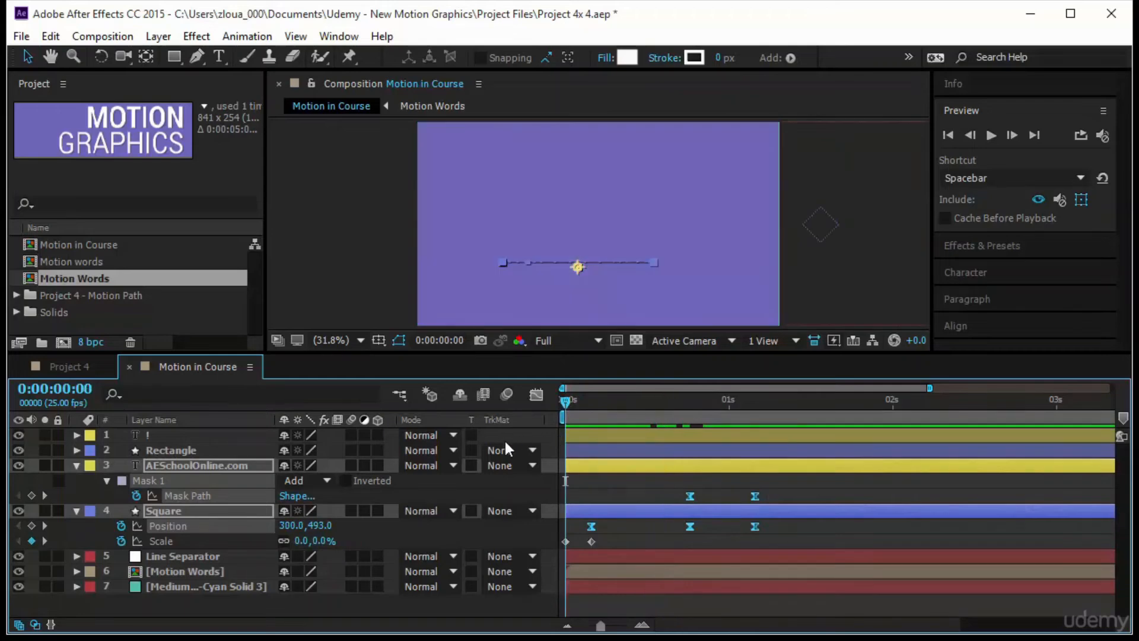
left_click(77, 465)
left_click(278, 567)
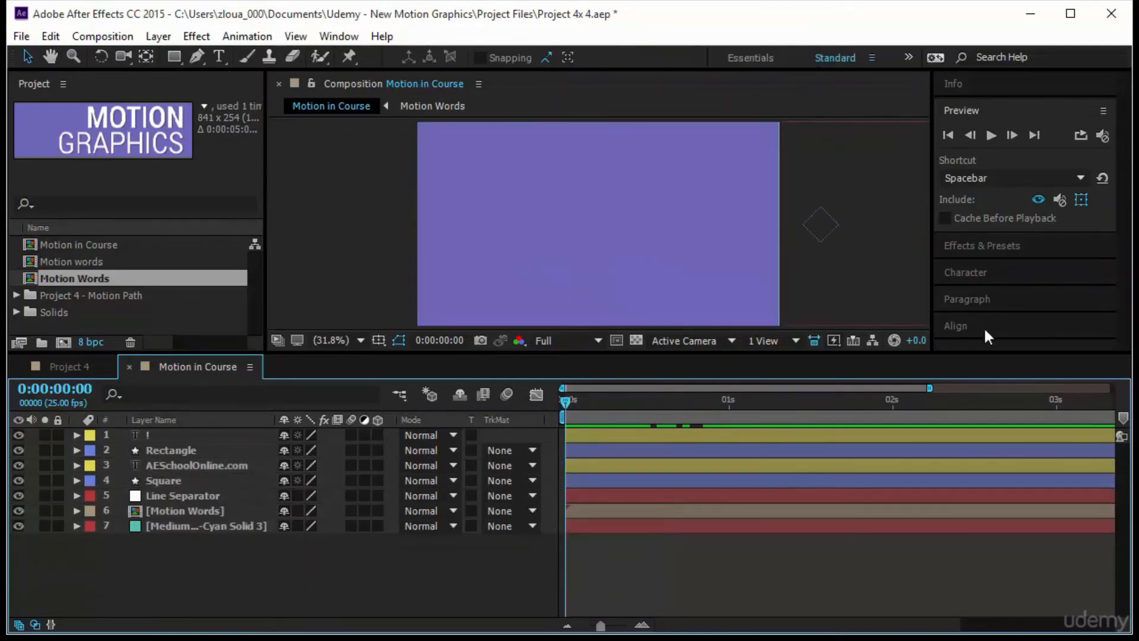
- Enlarge the composition view and preview the full animation from the start to check the timing of all elements
left_click(991, 134)
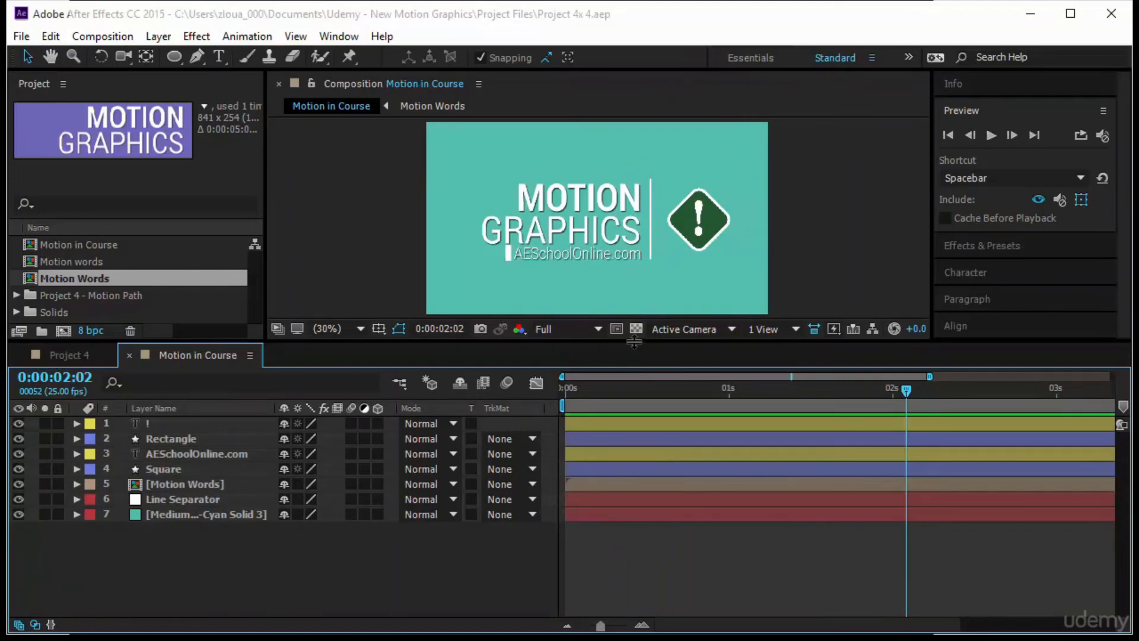
left_click_drag(633, 350, 645, 462)
left_click(989, 135)
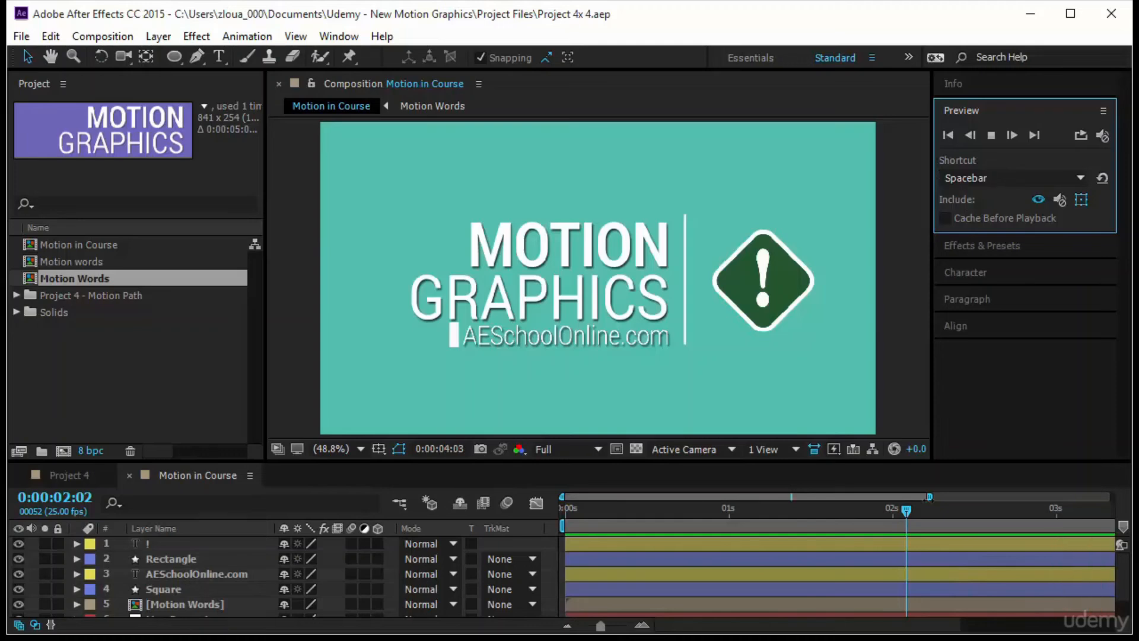
left_click_drag(908, 509, 563, 531)
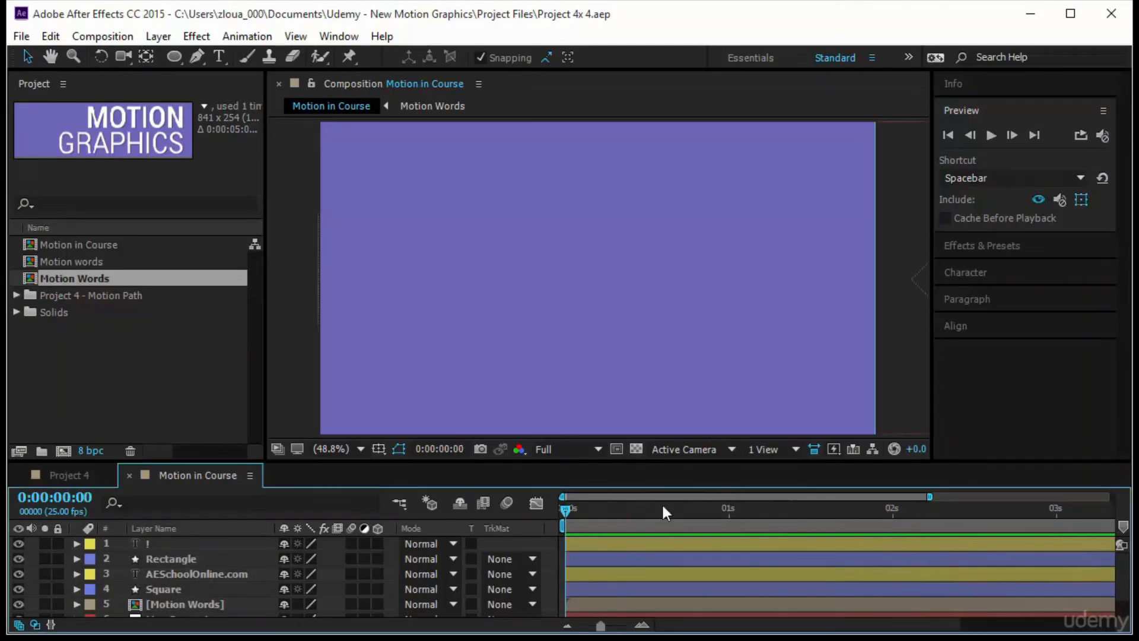
left_click(990, 135)
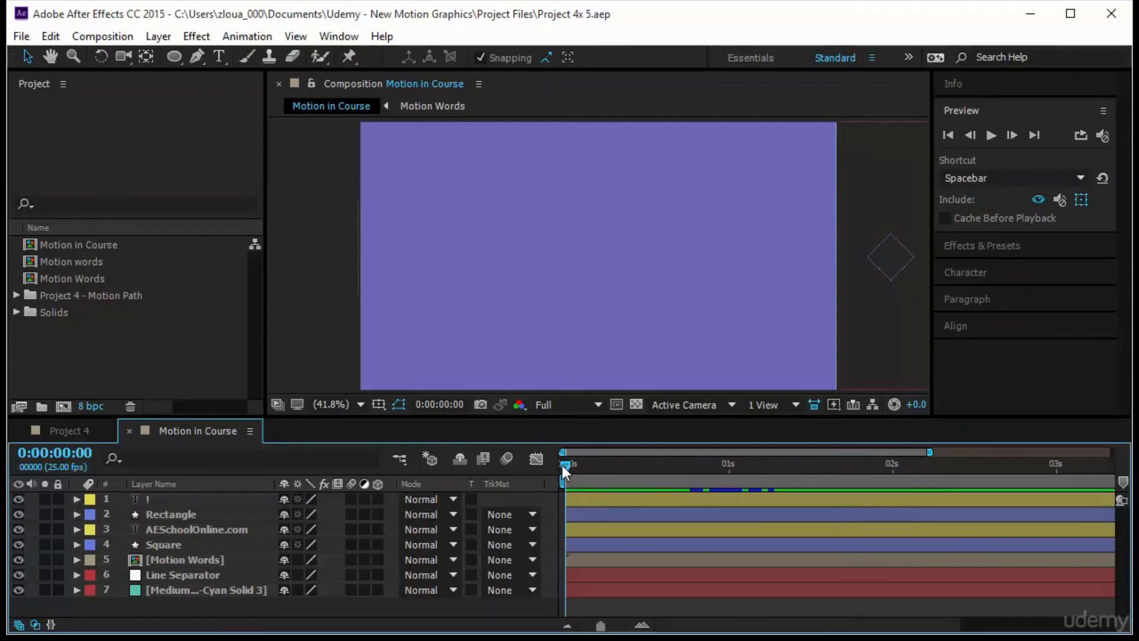
key("space")
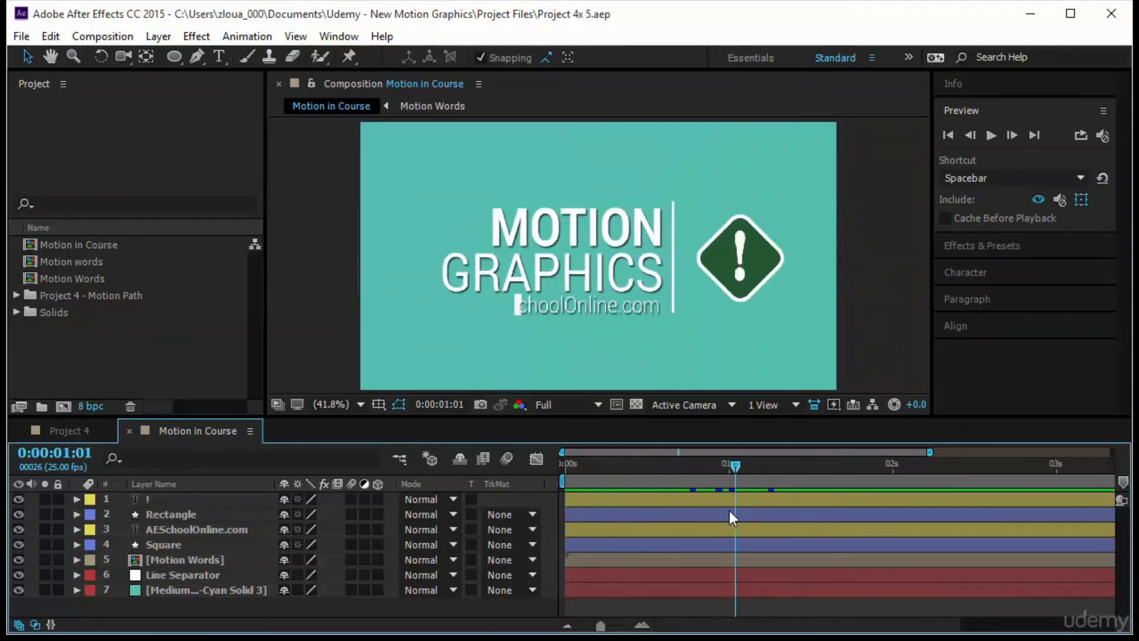
key("space")
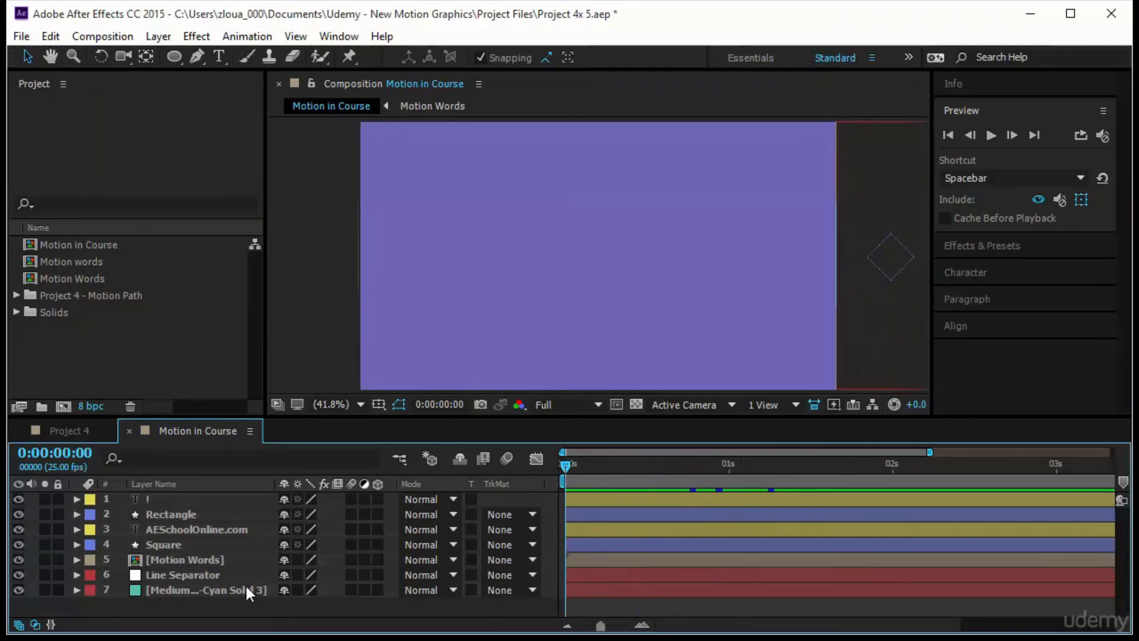
- Delay the Motion Words layer to start at about 0:00:00:07, just before the Line Separator's ending Scale keyframe
left_click(237, 574)
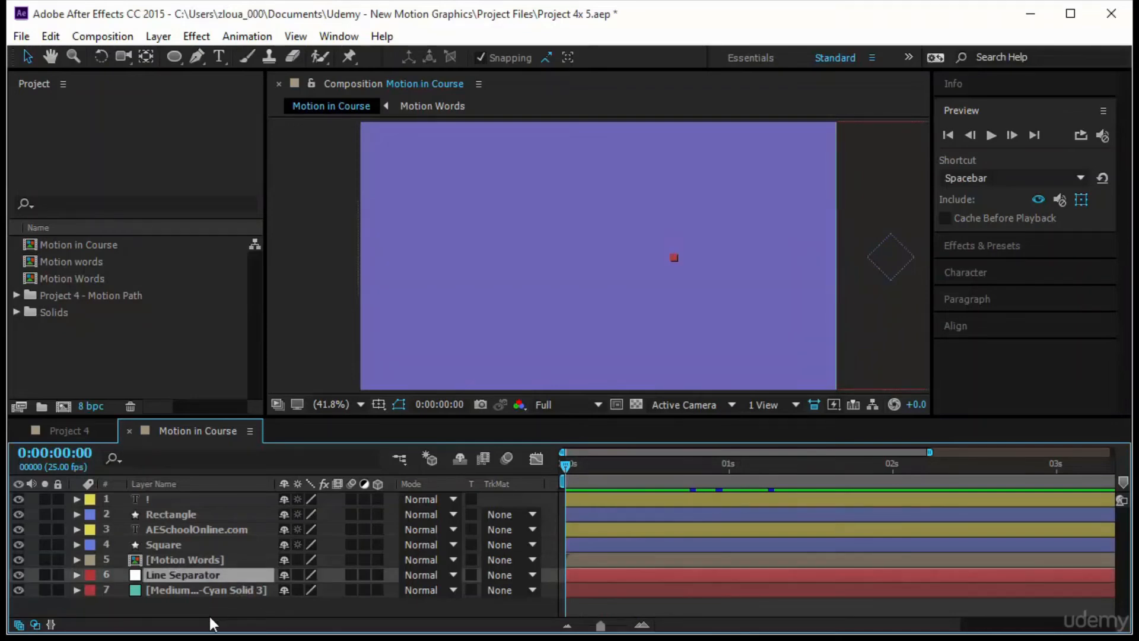
left_click(225, 563)
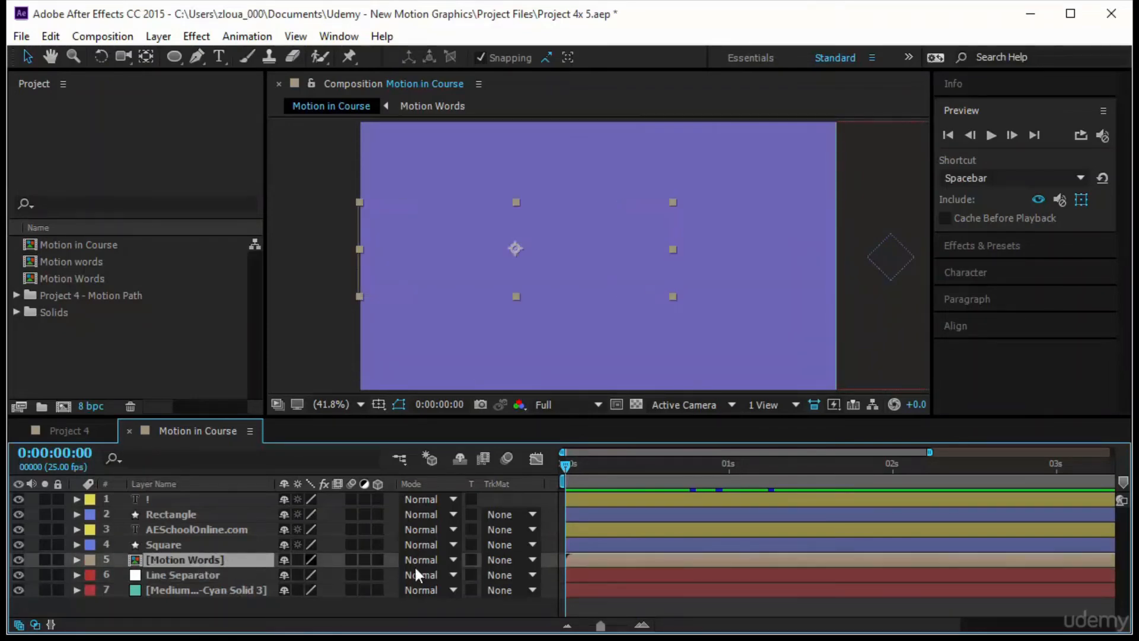
left_click_drag(589, 558, 611, 561)
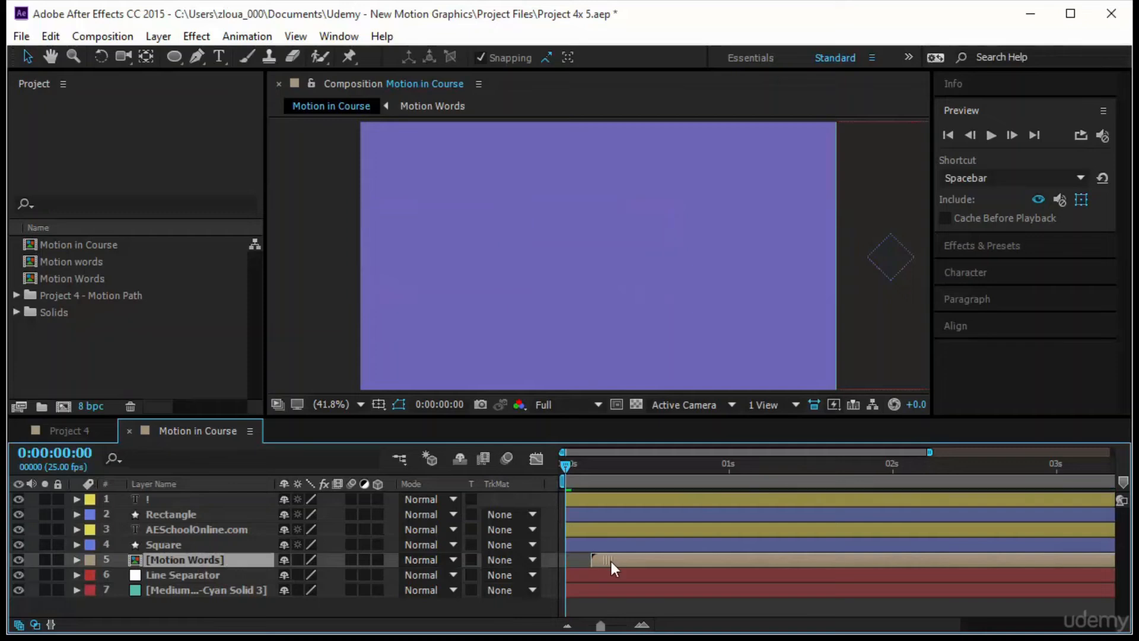
left_click(215, 576)
key("u")
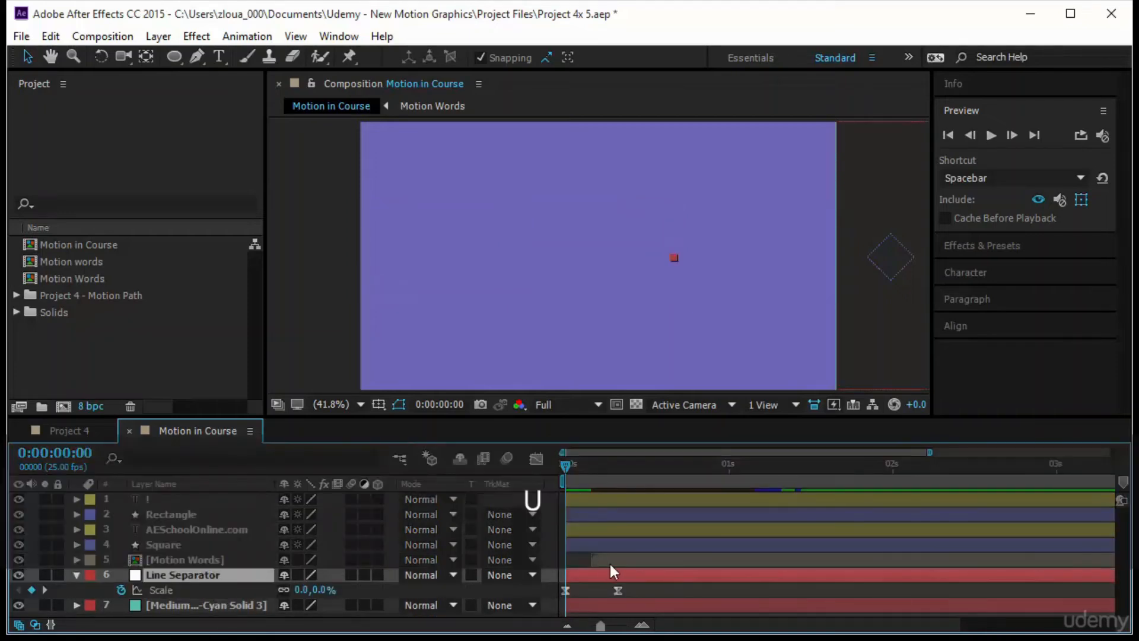
left_click_drag(610, 564, 633, 565)
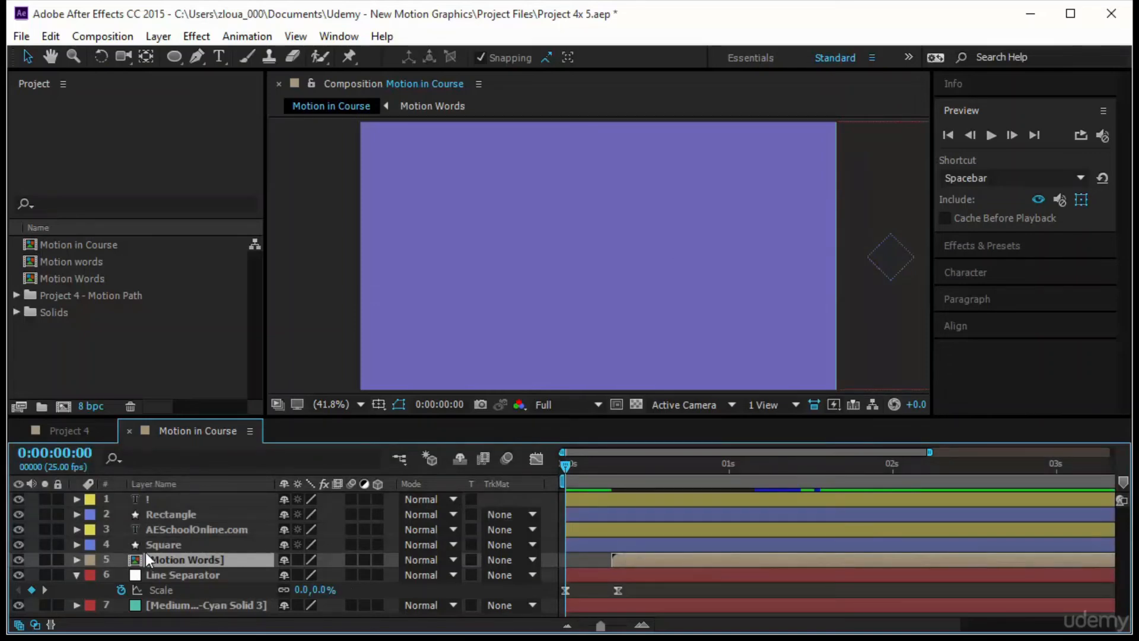
- Place the AESchoolOnline.com and Square layers at the top of the layer stack and delay both to start at about 0:00:01:24
left_click(178, 543)
key("shift")
left_click(196, 528, "shift")
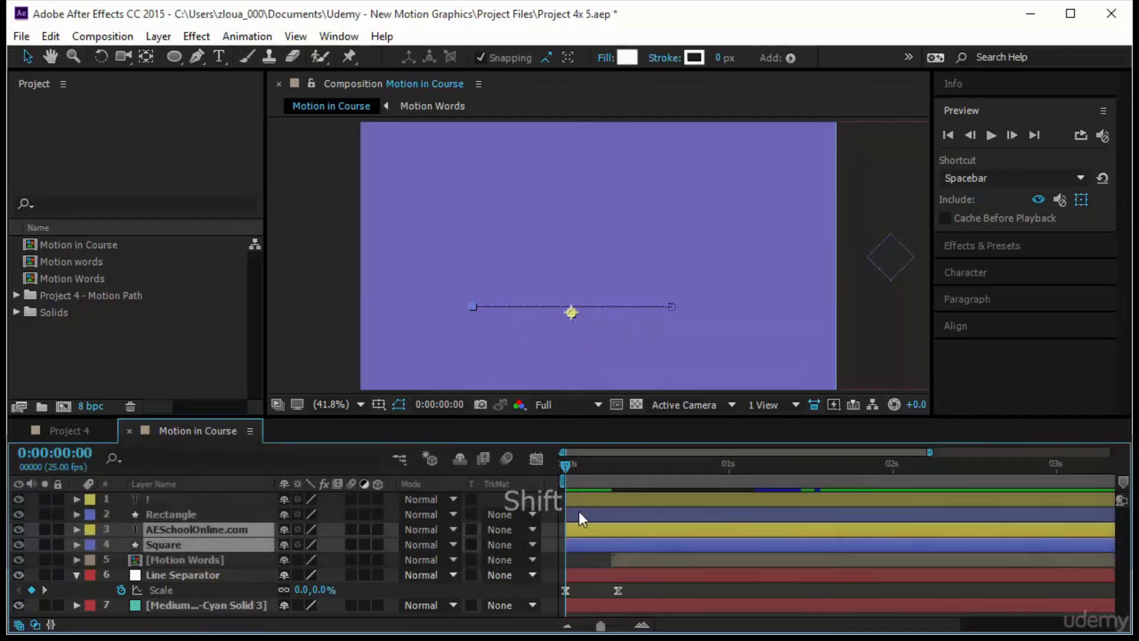
left_click_drag(186, 524, 188, 496)
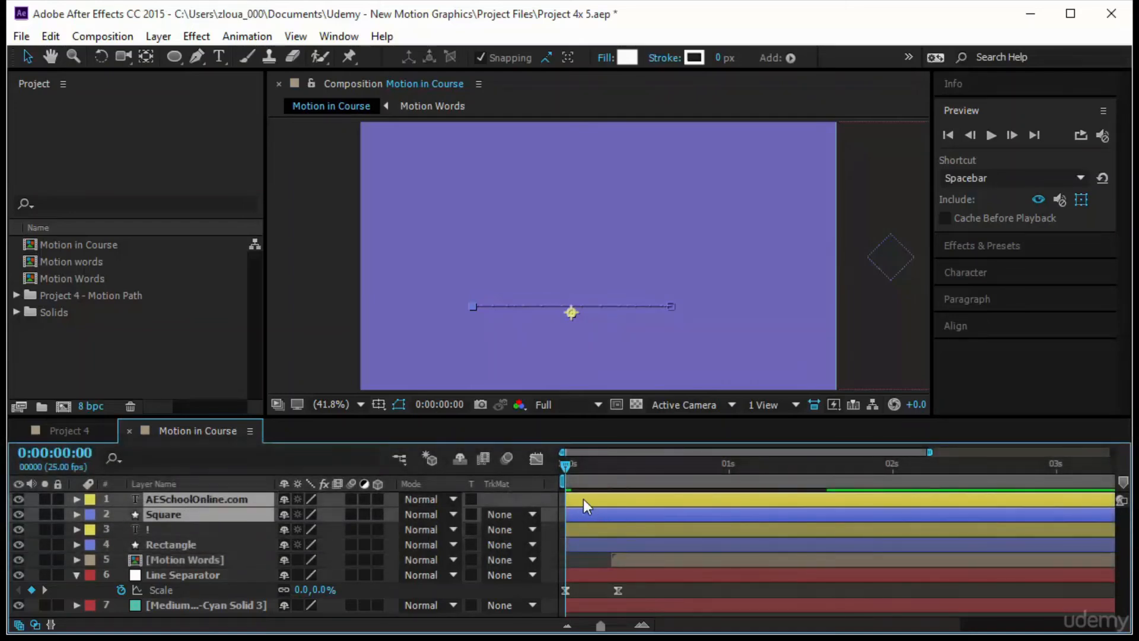
left_click_drag(588, 499, 909, 509)
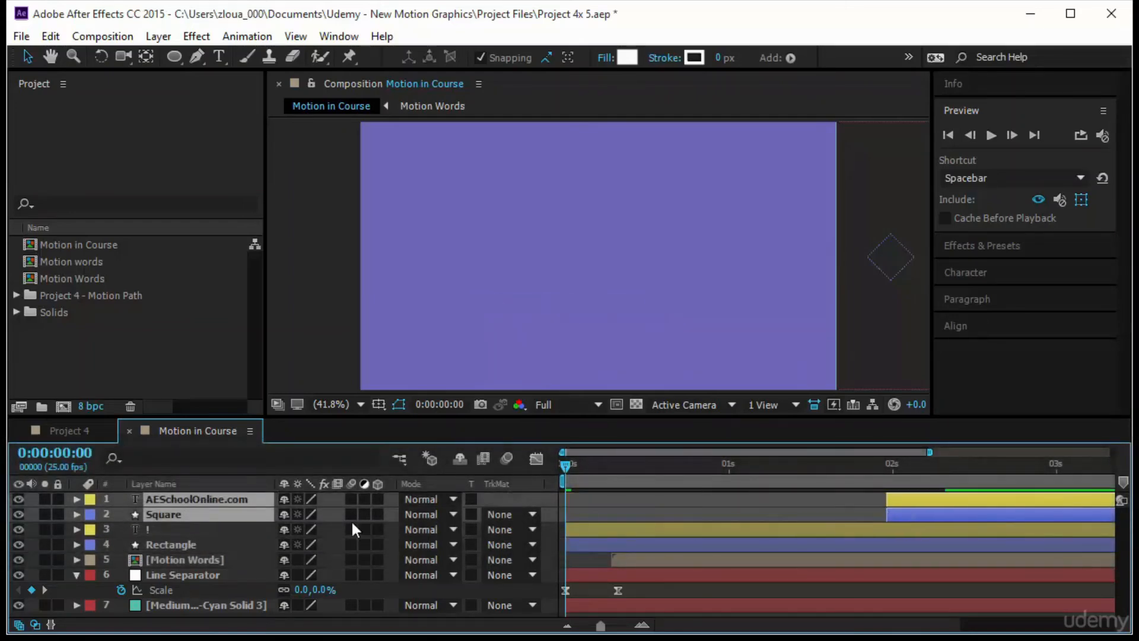
- Delay the exclamation mark and Rectangle layers to start at about 0:00:00:16, and scrub to 0:00:00:13 to check the timing
left_click(198, 547)
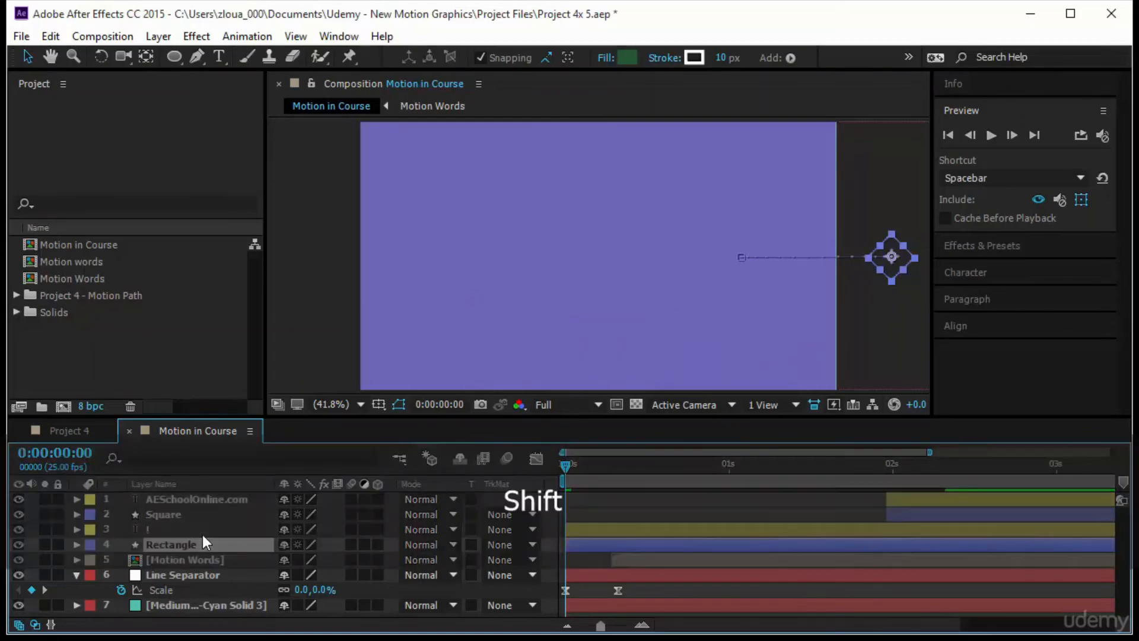
left_click(202, 535, "shift")
left_click_drag(578, 532, 682, 537)
left_click_drag(565, 467, 647, 509)
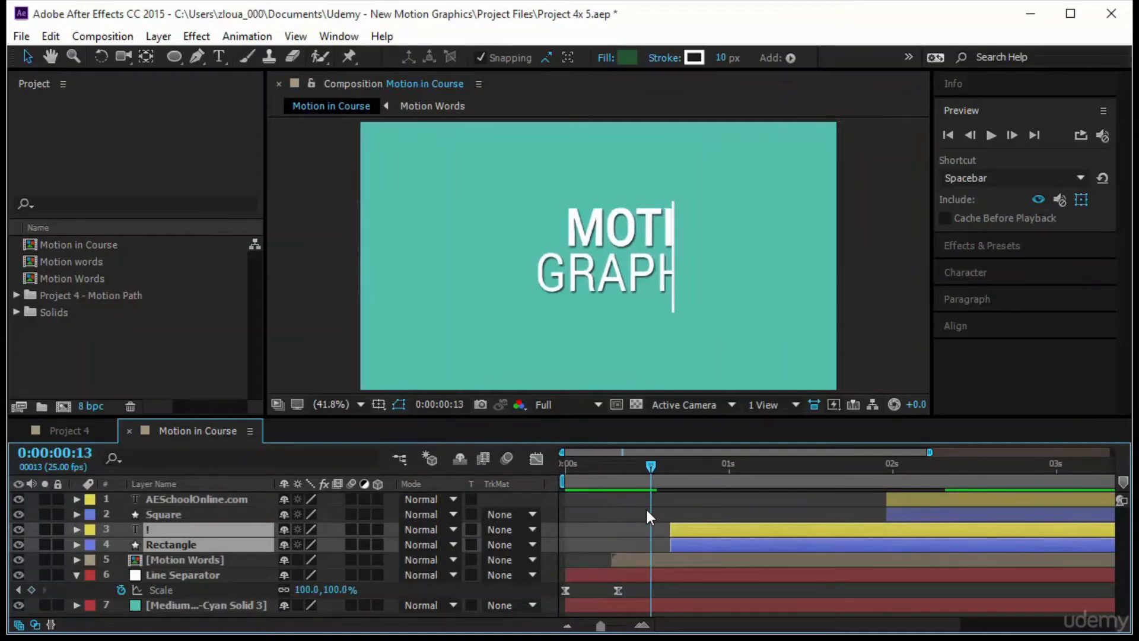
- Start the exclamation mark and Rectangle layers at 0:00:00:13, and the AESchoolOnline.com and Square layers at about 0:00:01:08
left_click_drag(724, 532, 707, 535)
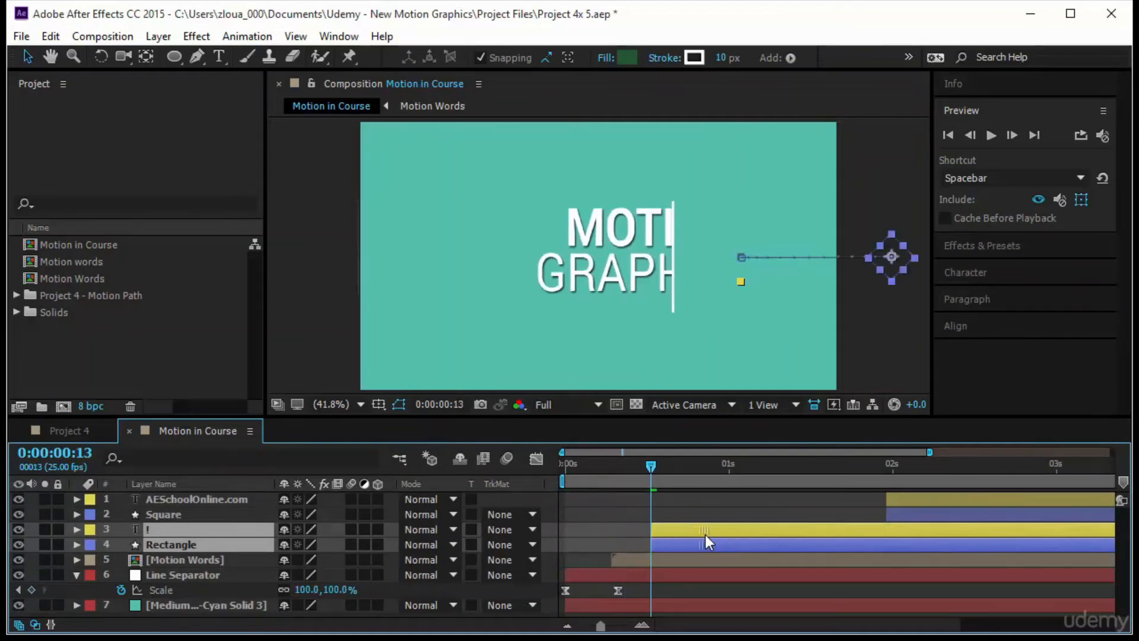
left_click_drag(650, 471, 821, 514)
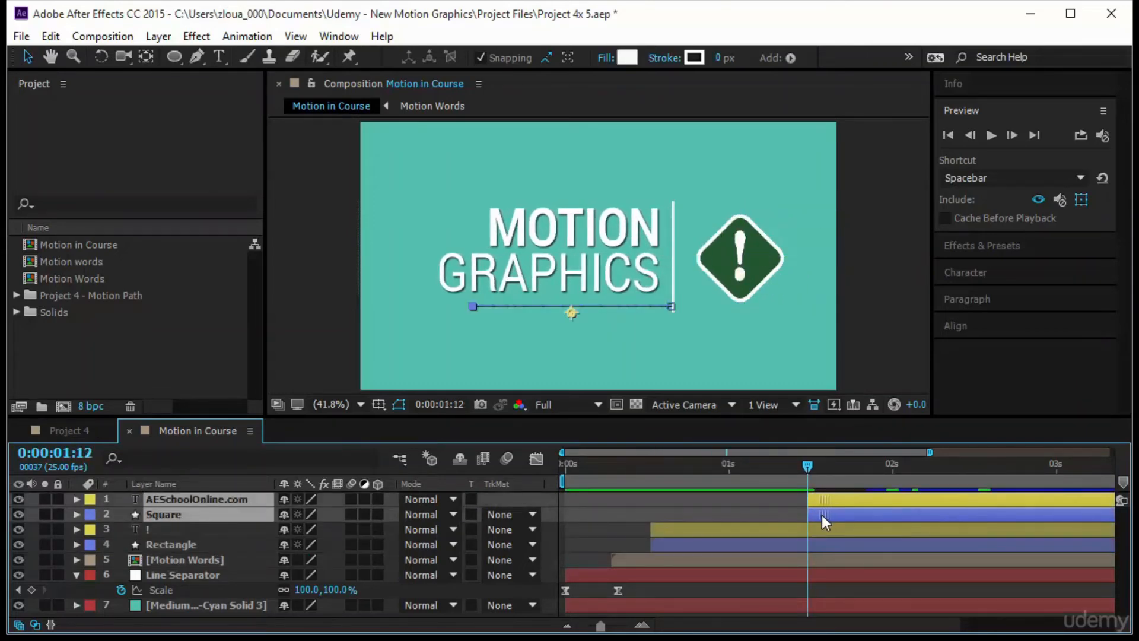
left_click_drag(805, 465, 762, 499)
left_click_drag(831, 496, 804, 497)
- Preview the animation from the start to check the tightened layer timing
key("Home")
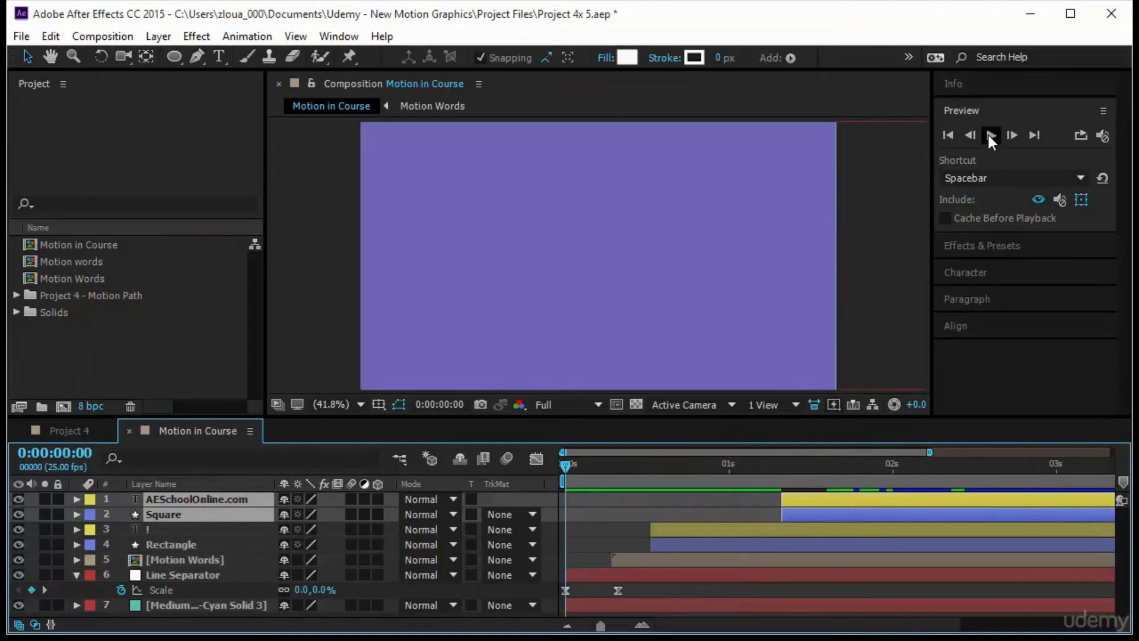
left_click(990, 134)
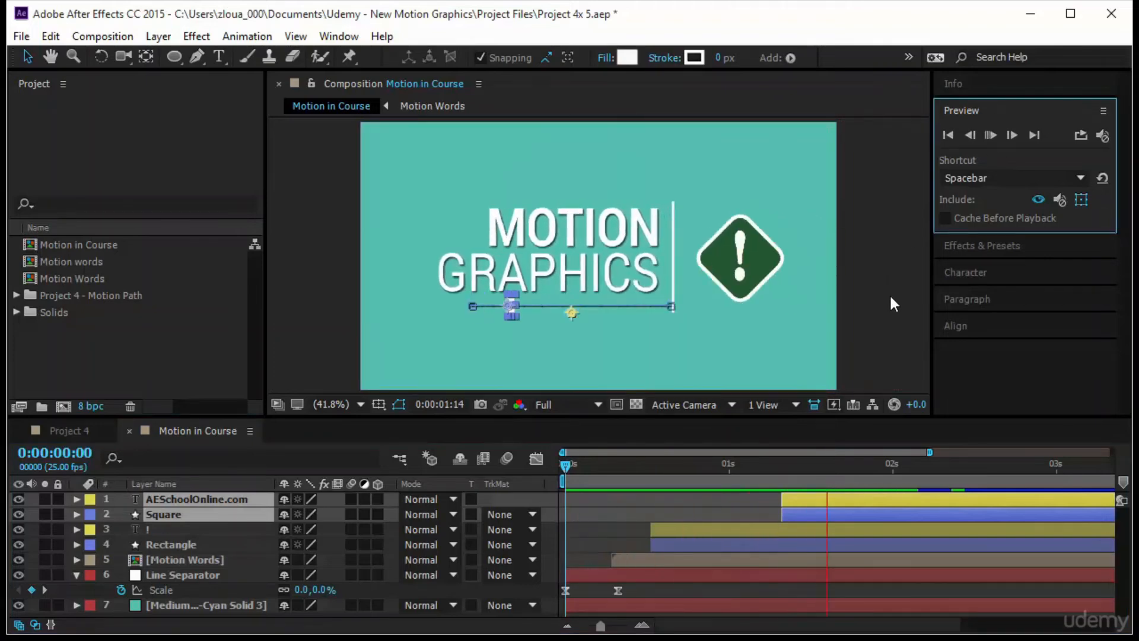
key("space")
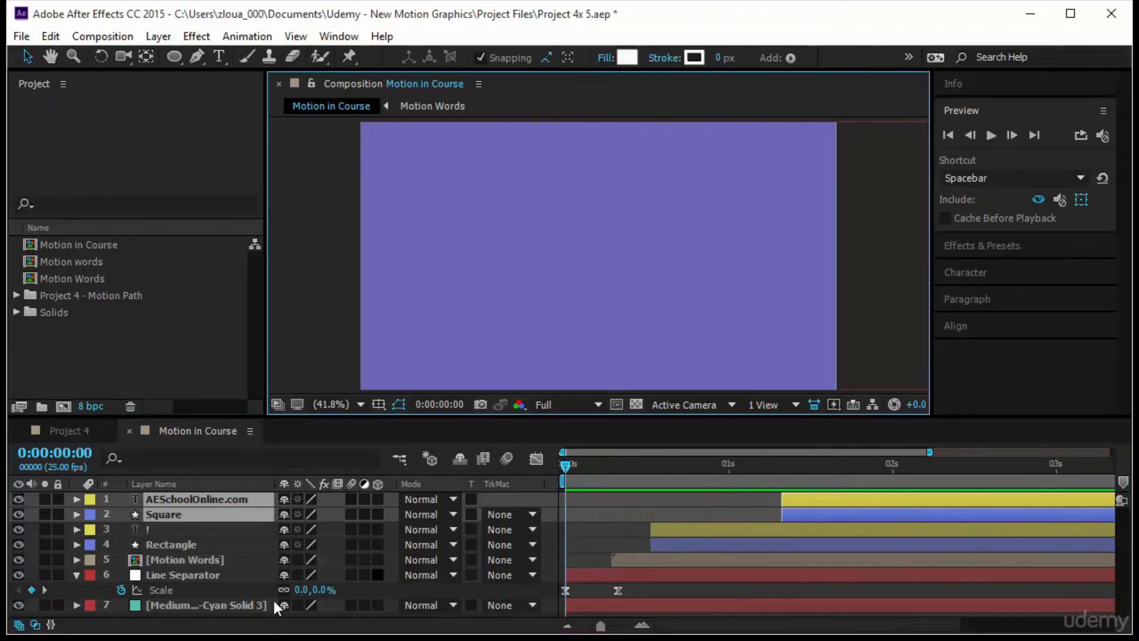
- Delay the Medium Cyan Solid 3 layer to start at 0:00:00:09 and scrub forward to check its slide-in
left_click(219, 606)
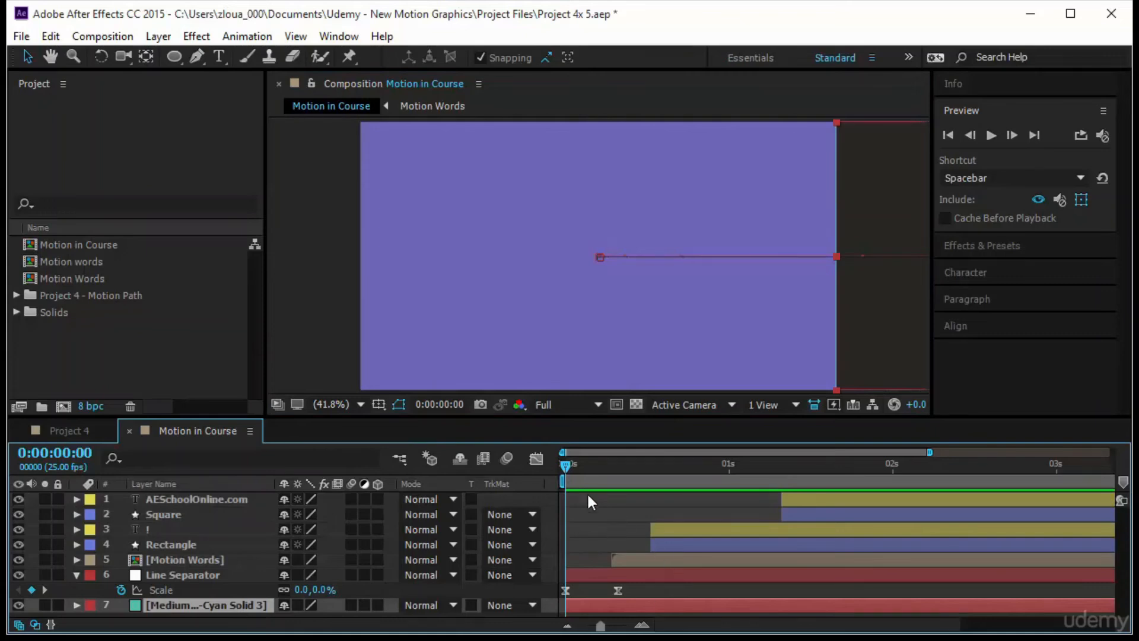
left_click_drag(561, 467, 625, 487)
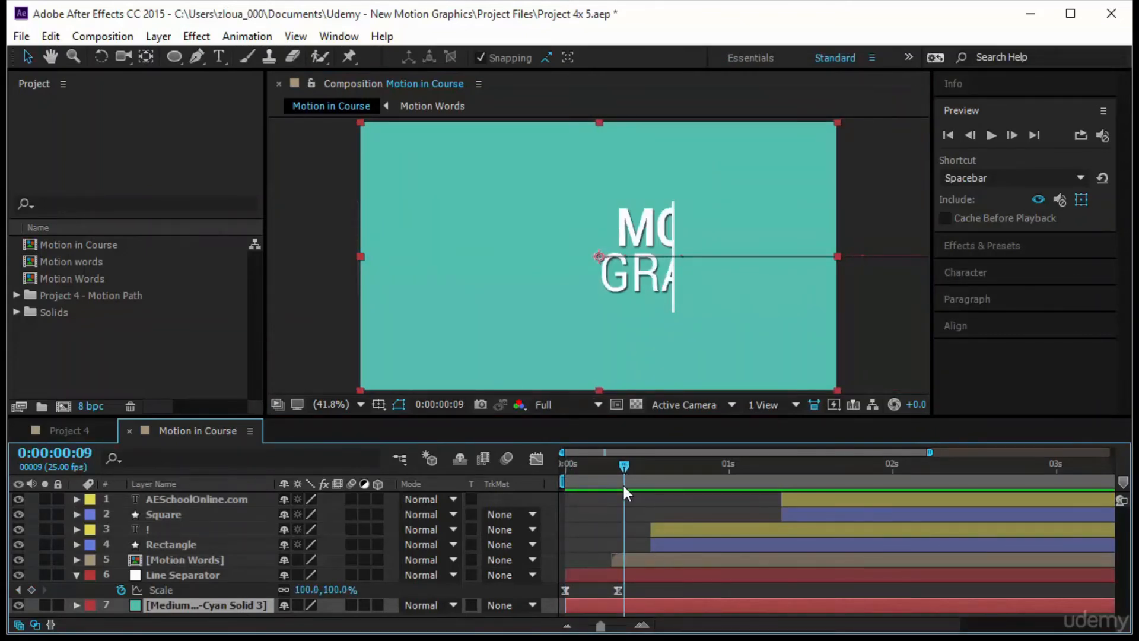
left_click_drag(604, 604, 661, 603)
left_click_drag(639, 484, 663, 483)
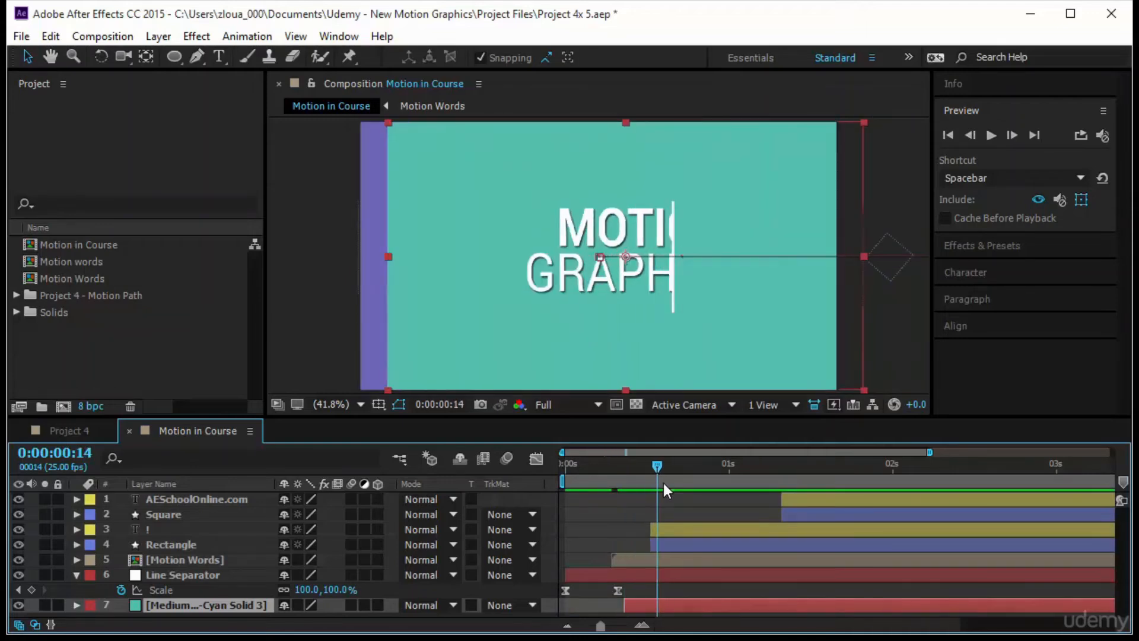
- Move the cyan solid's ending Position keyframe to about 0:00:01:09 to slow its slide, and preview the animation from the start
key("u")
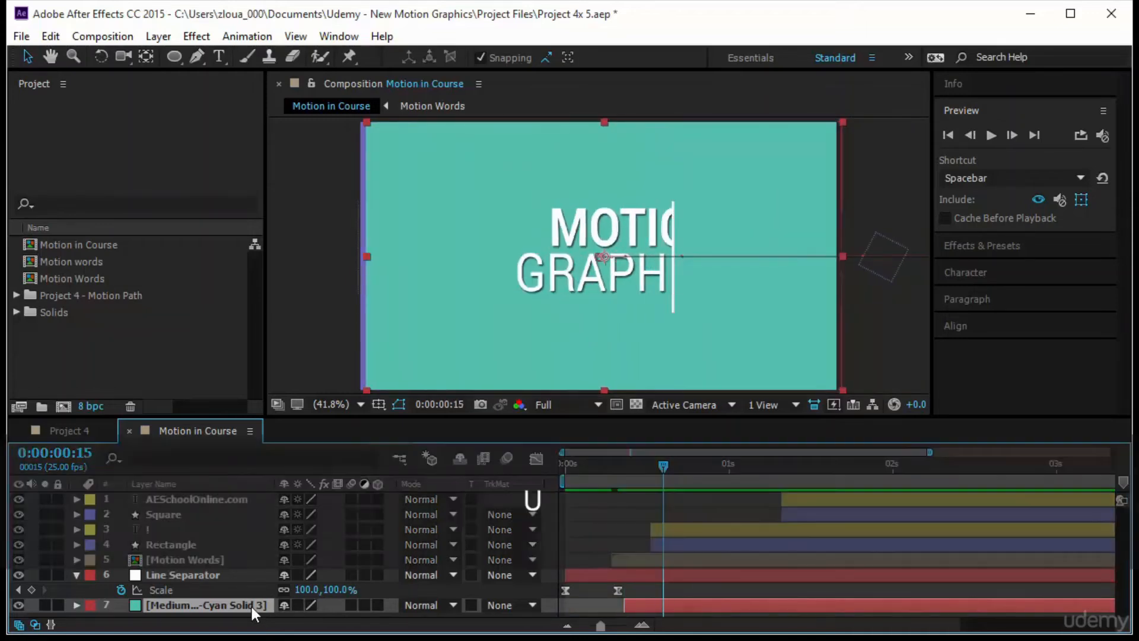
left_click_drag(670, 609, 786, 608)
key("space")
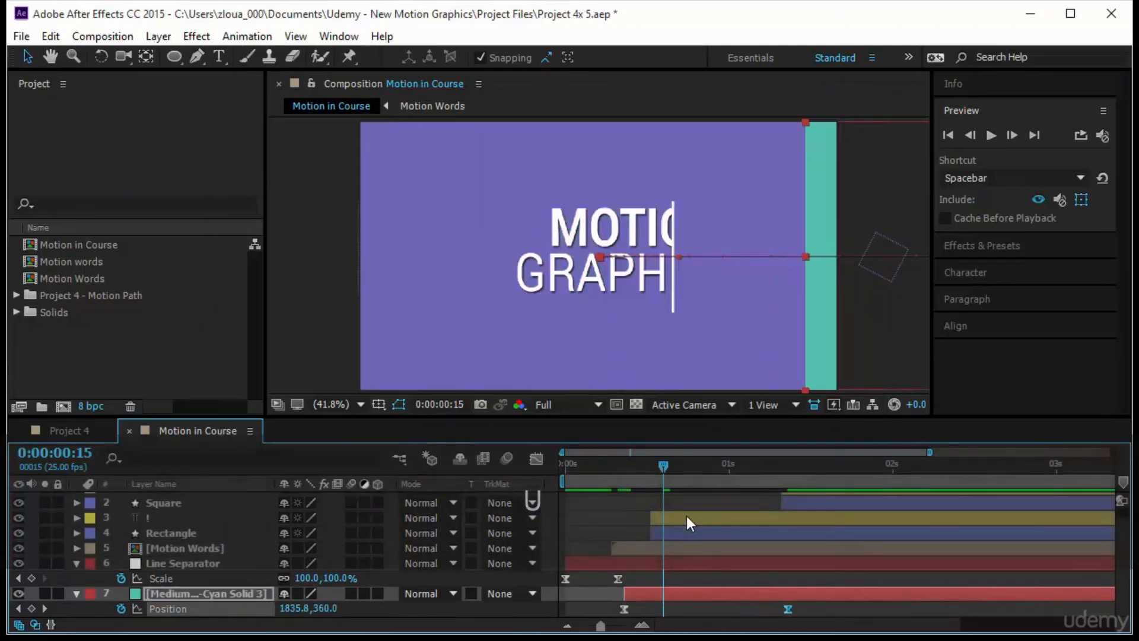
left_click(989, 137)
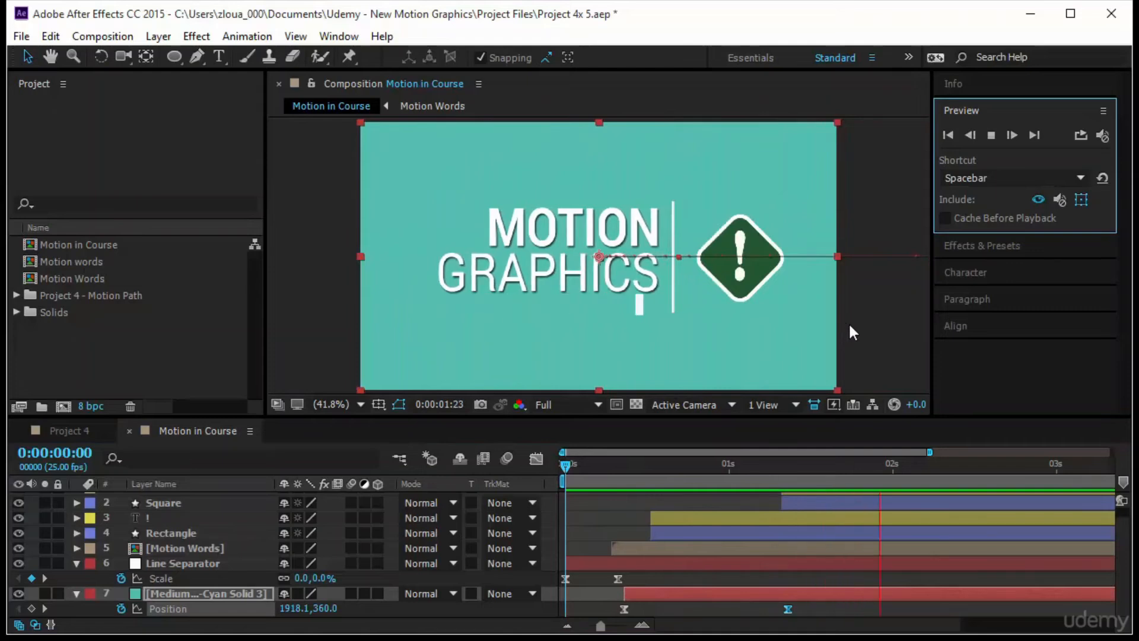
left_click(861, 339)
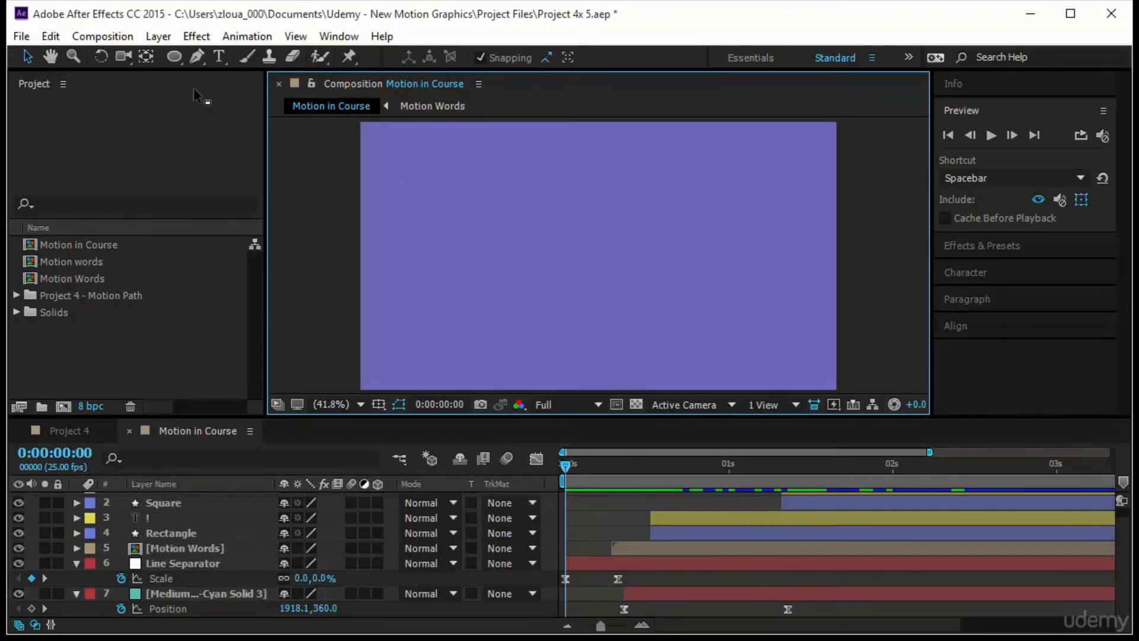
- Draw a small teal circle as a new shape layer near the composition's upper-left corner and center its anchor point on it
left_click_drag(177, 56, 247, 95)
left_click_drag(402, 159, 447, 191)
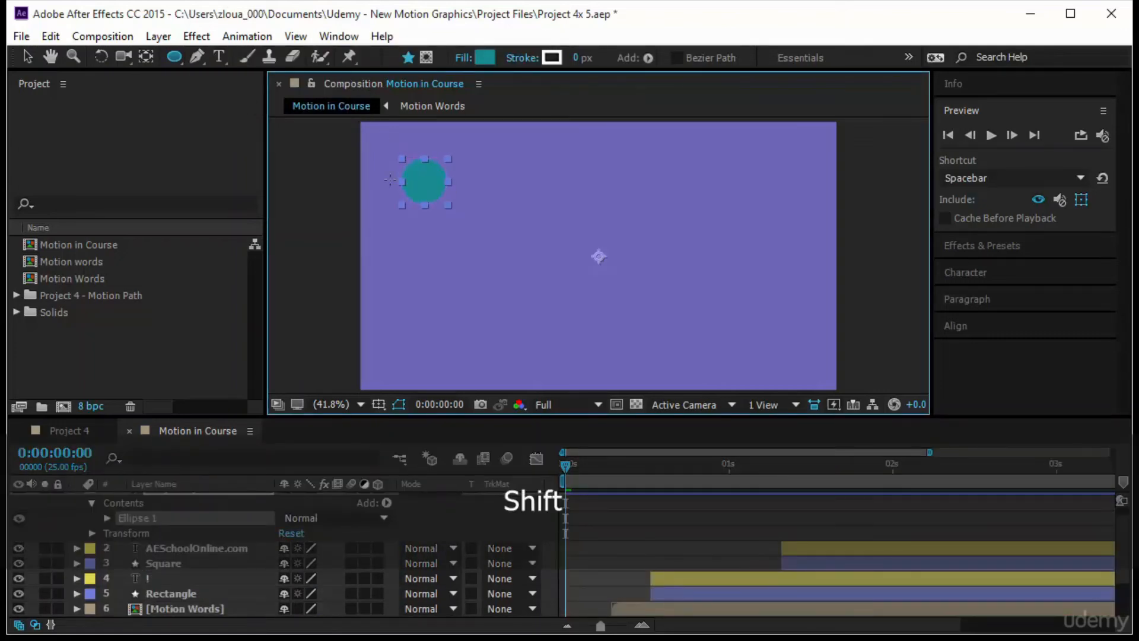
left_click(26, 56)
left_click(419, 179)
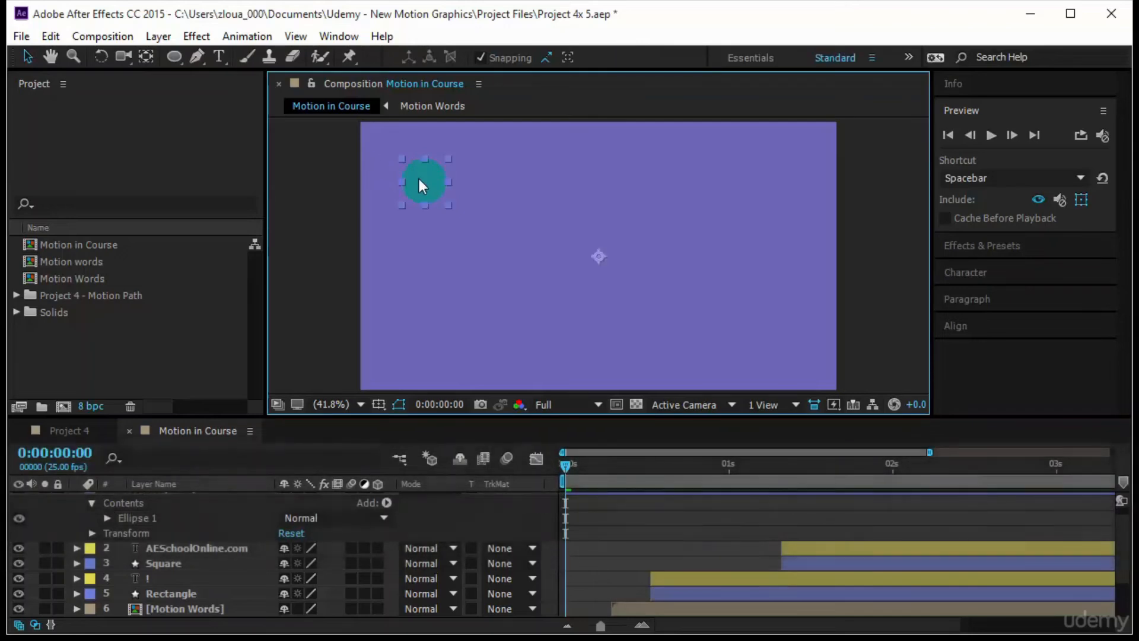
key("y")
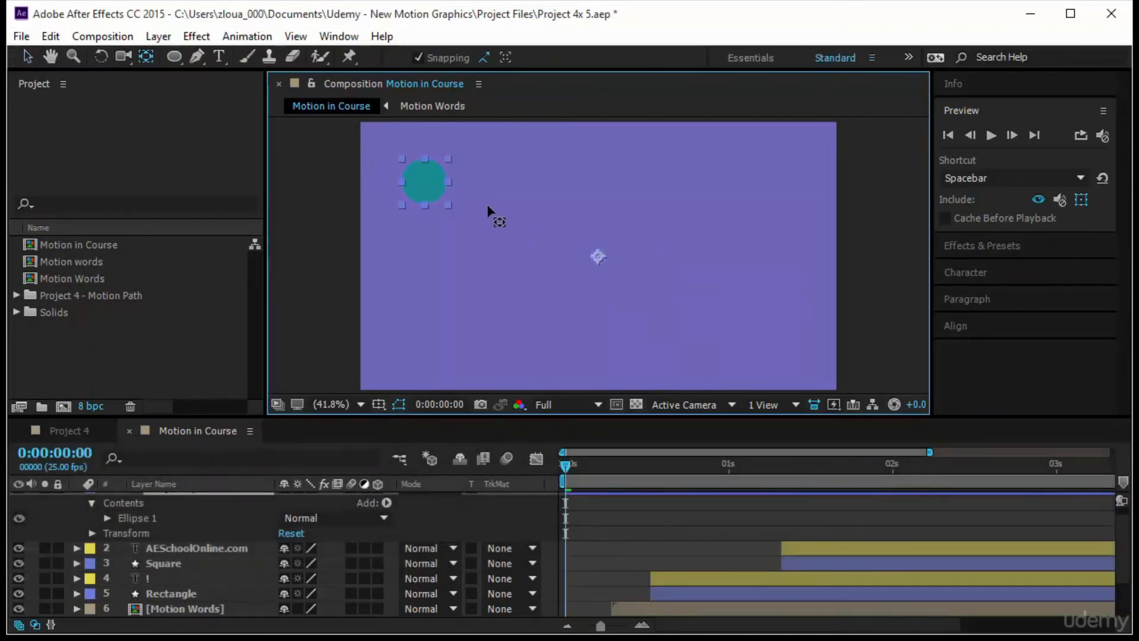
key("ctrl+alt+Home")
left_click(26, 57)
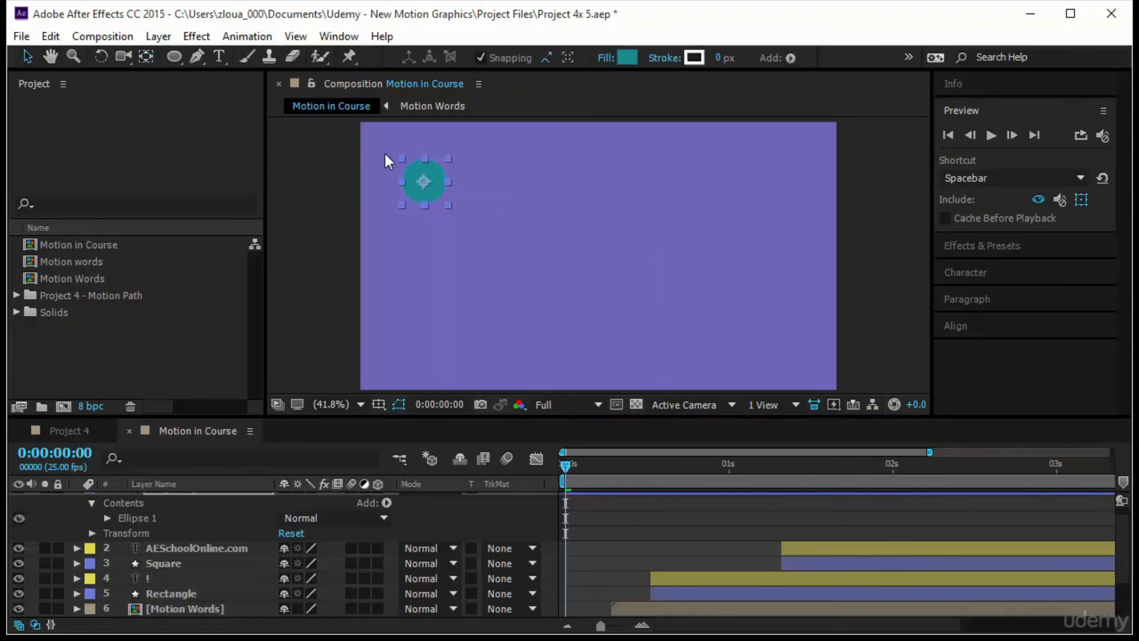
- Set the circle's fill color to 00F0FF and move it closer to the composition's upper-left corner, at about 106, 87
left_click(627, 57)
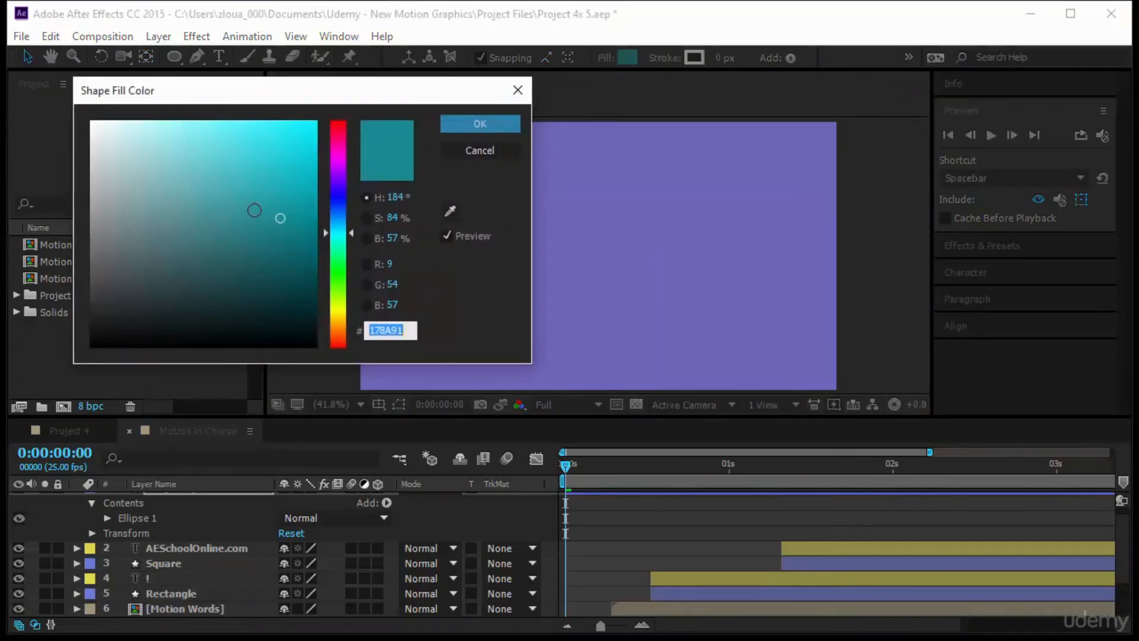
type("00F0FF")
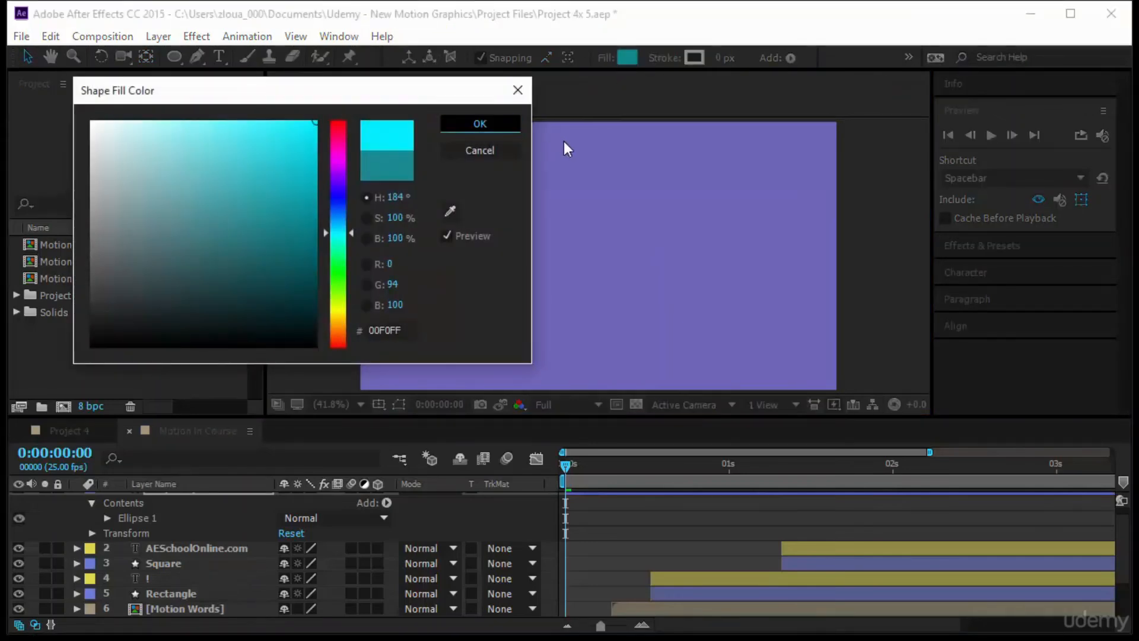
key("Return")
left_click(472, 197)
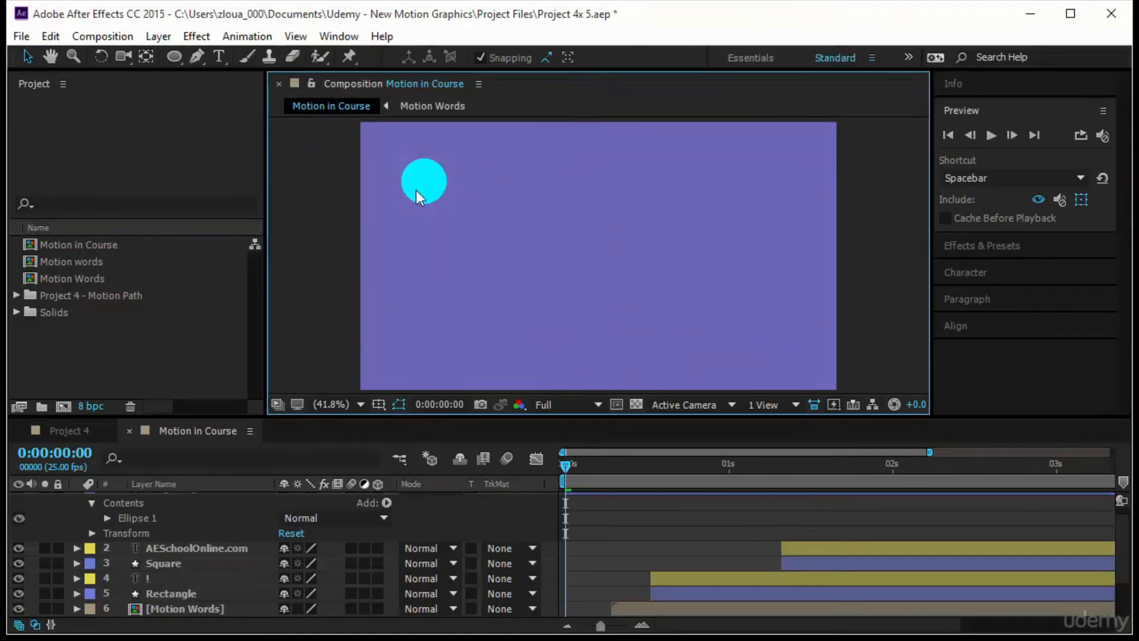
left_click_drag(422, 191, 399, 169)
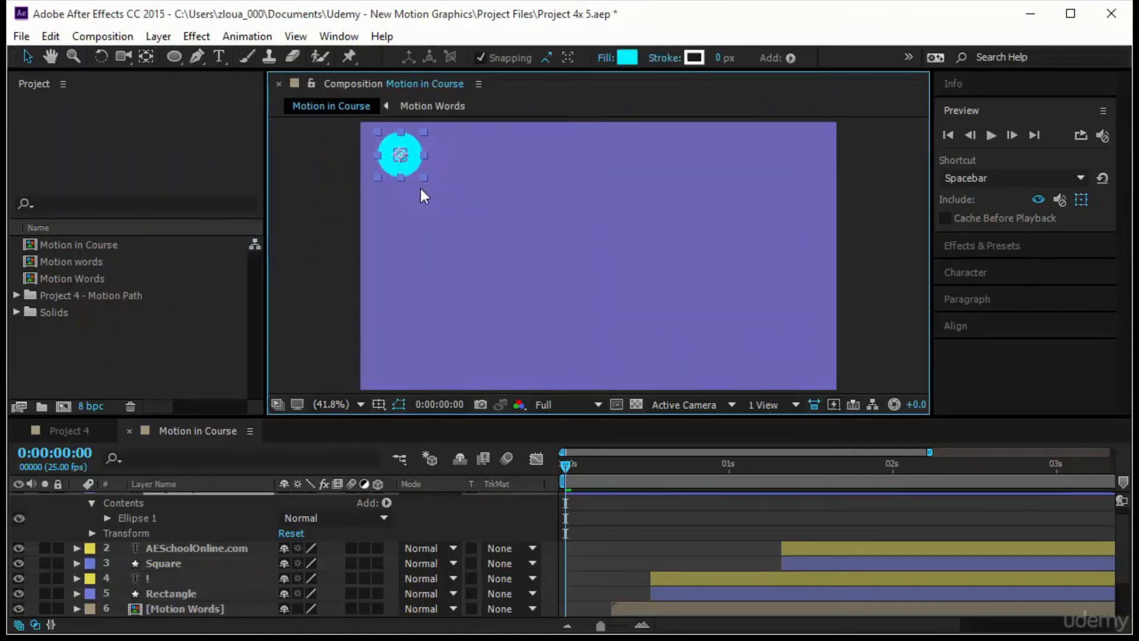
- Keyframe the circle's Position at 0:00:00:00, then in the frame's lower-left corner at 0:00:00:04 and its lower-right corner at 0:00:00:08
scroll(248, 497, "up", 1)
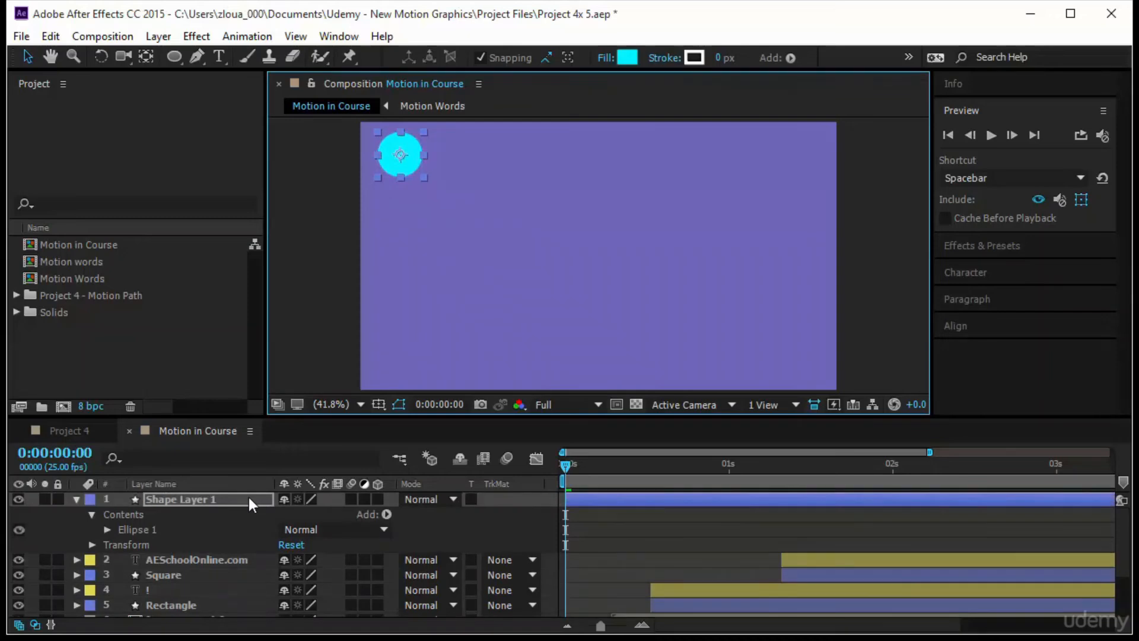
left_click(248, 497)
key("p")
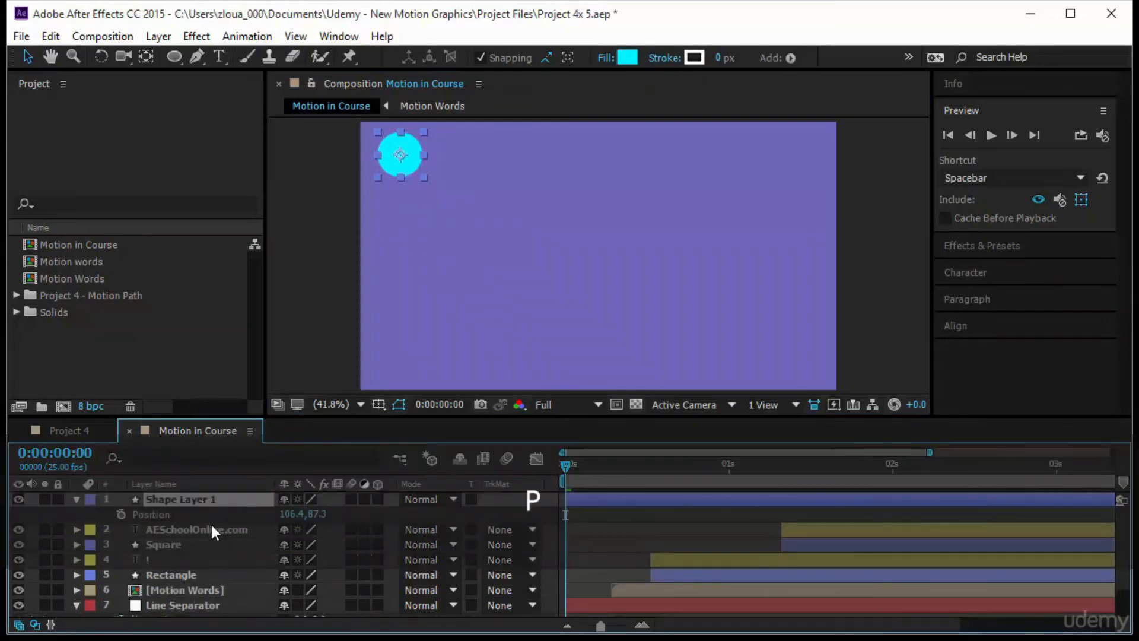
left_click(121, 514)
left_click(589, 470)
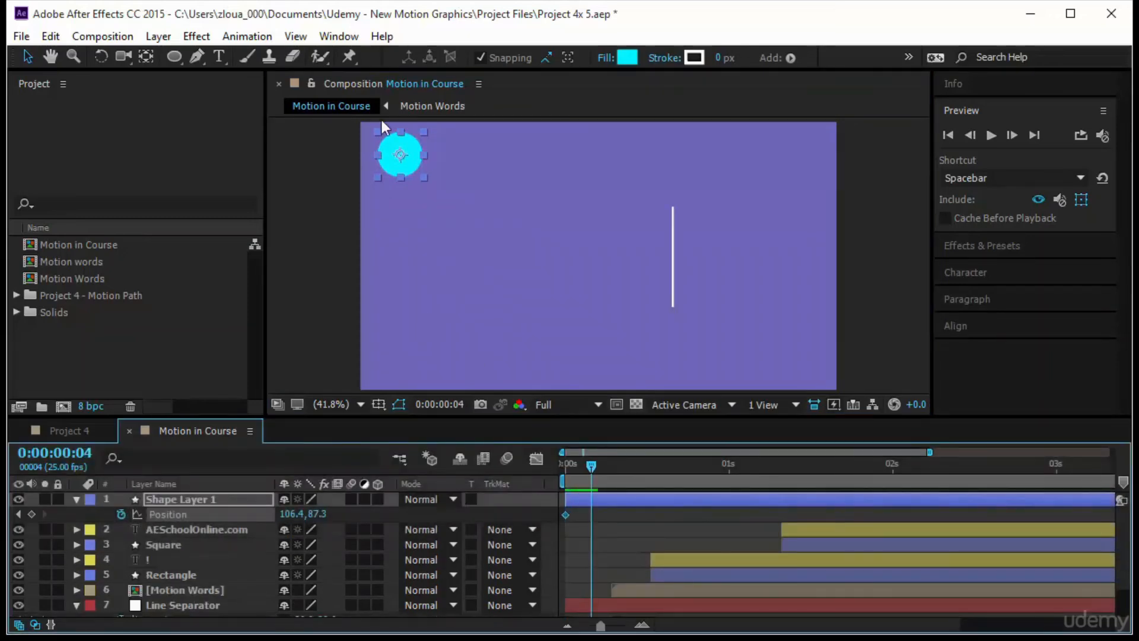
left_click_drag(401, 164, 396, 337)
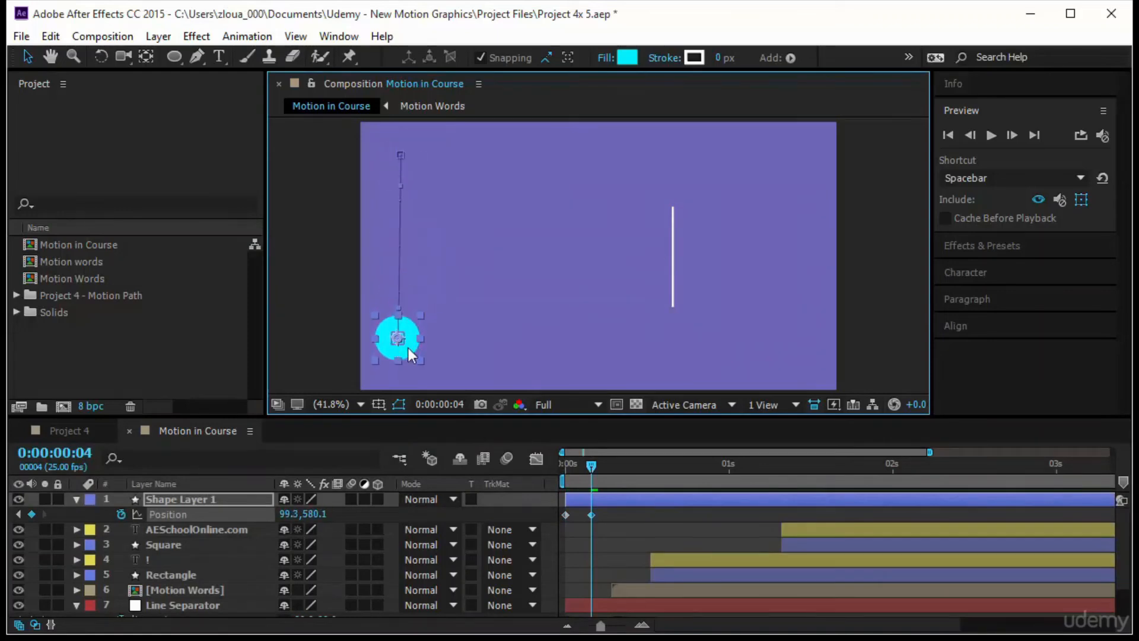
left_click_drag(593, 462, 617, 468)
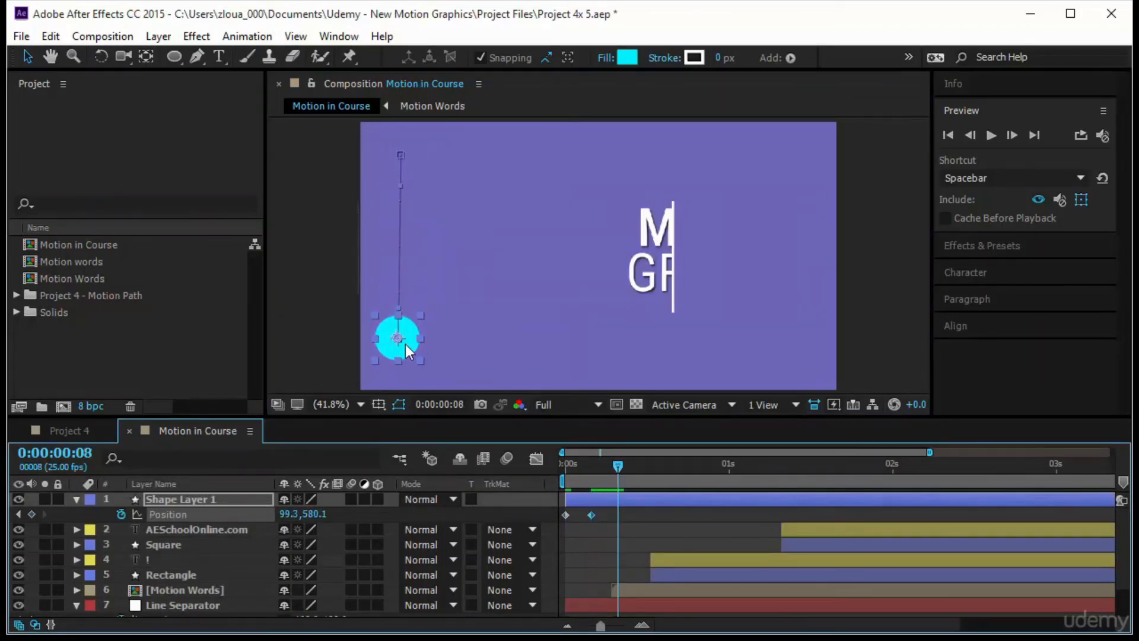
left_click_drag(405, 344, 781, 354)
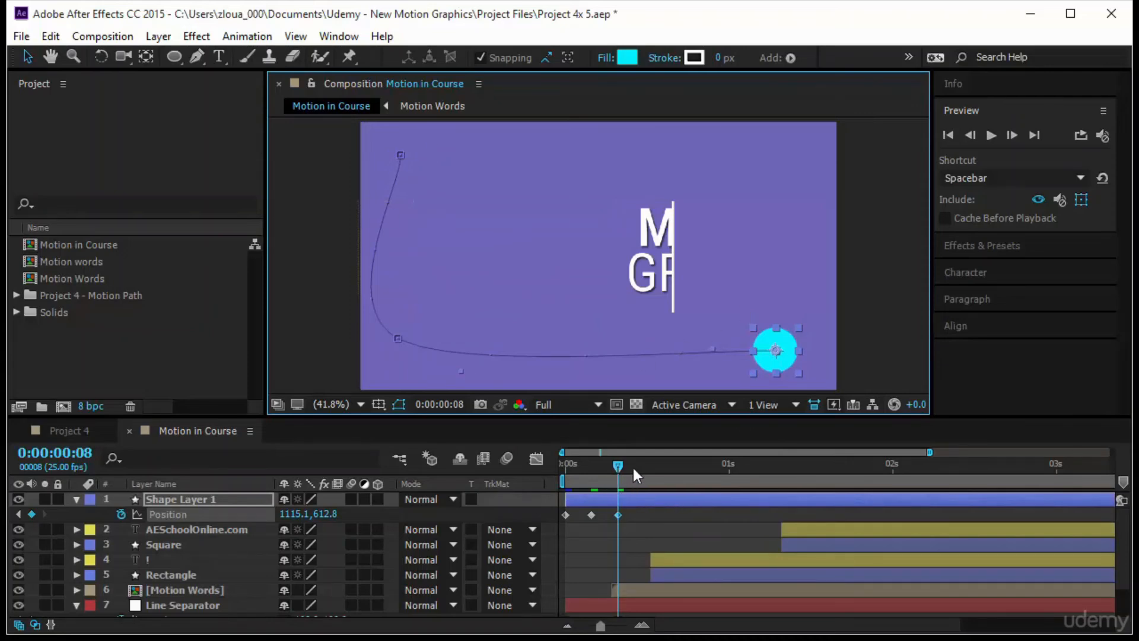
- Extend the circle's motion path to the upper-right corner at 0:00:00:13, the top middle at 0:00:00:19 and near the center at 0:00:01:00
left_click_drag(622, 467, 651, 467)
left_click_drag(780, 359, 785, 178)
left_click_drag(652, 468, 690, 468)
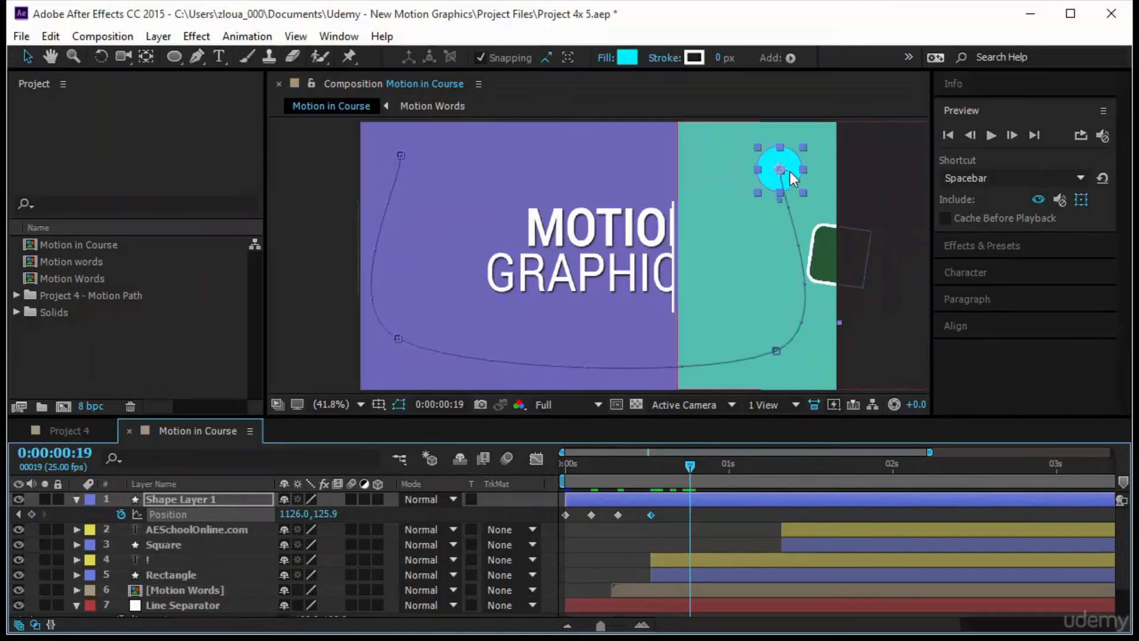
left_click_drag(765, 172, 590, 159)
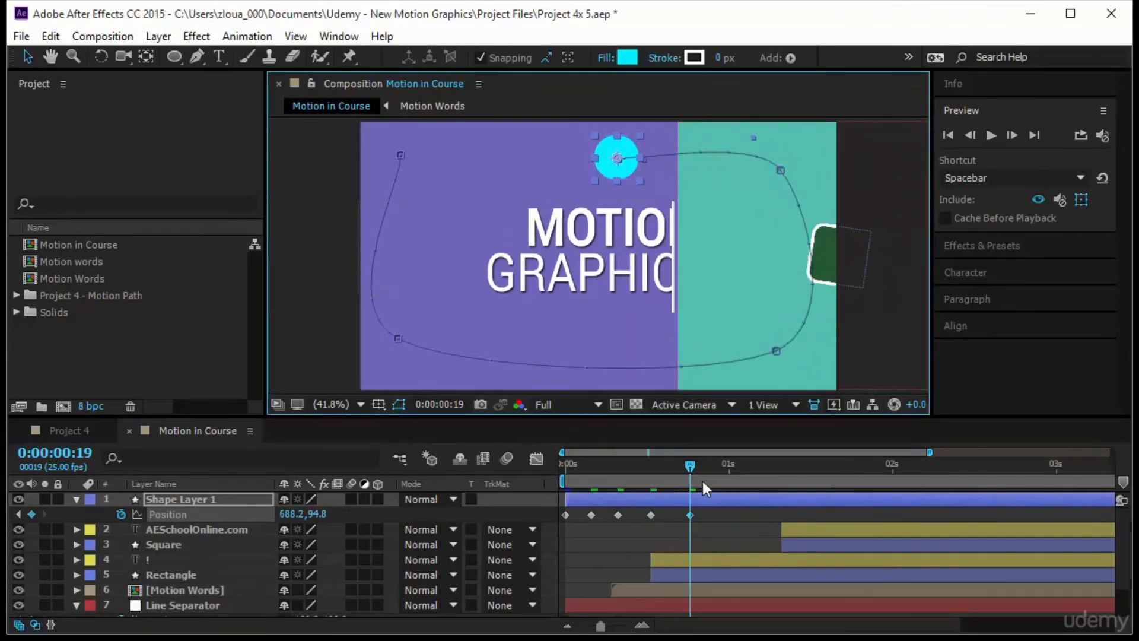
left_click_drag(698, 467, 728, 476)
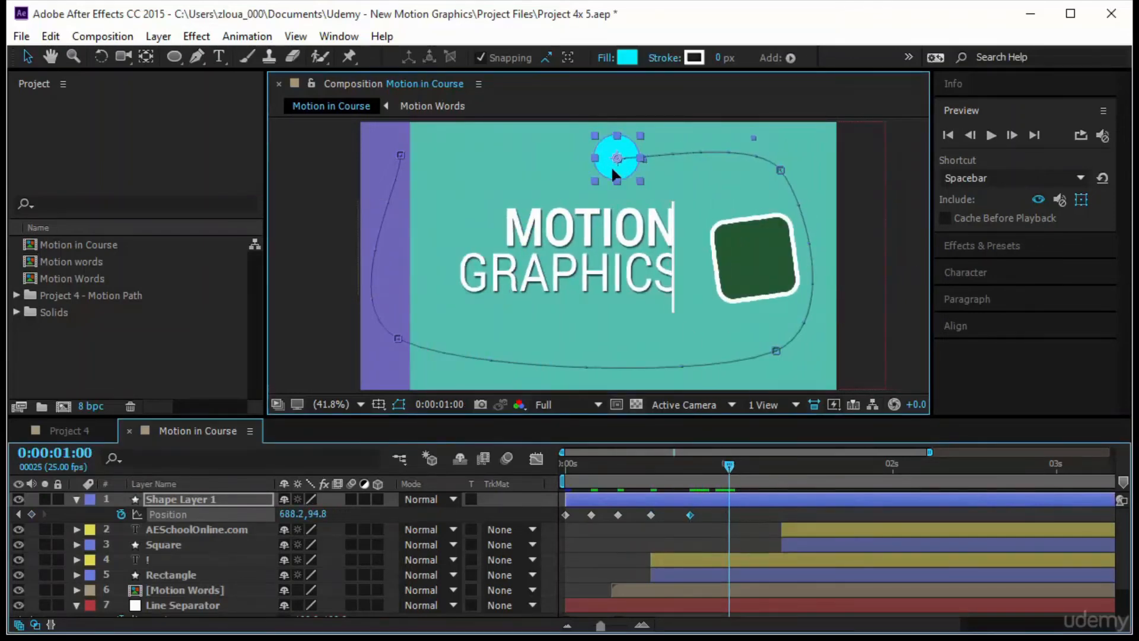
left_click_drag(611, 166, 604, 249)
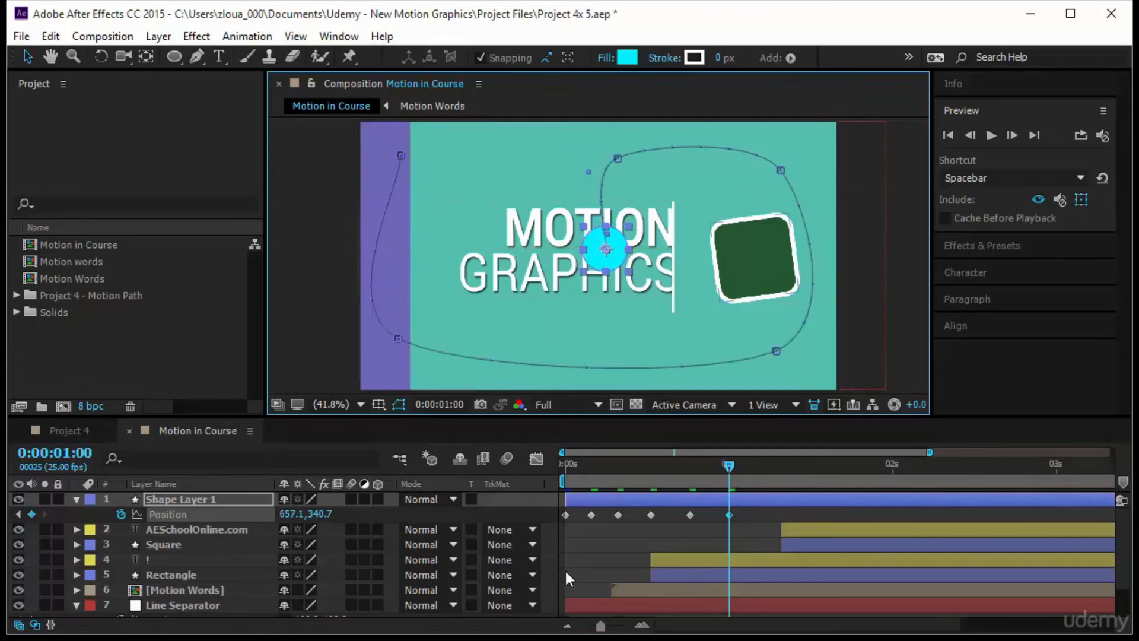
- Keyframe Shape Layer 1's Scale at 100% at 0:00:01:00 and 1240% at 0:00:01:02 to fill the frame, and return to the start
left_click(166, 493)
key("shift+s")
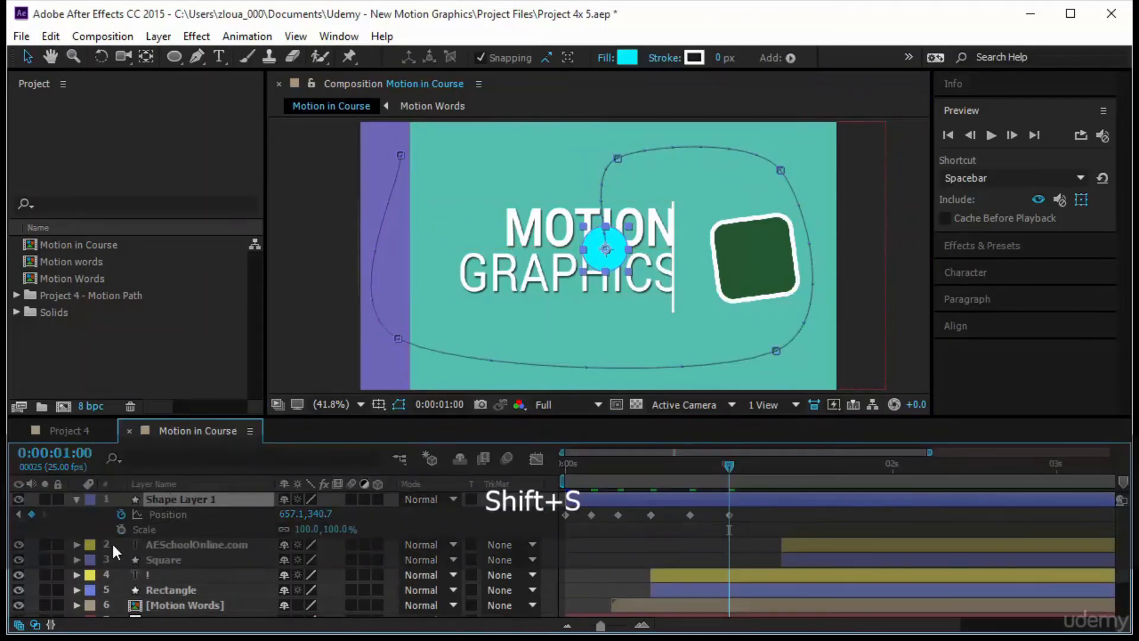
left_click(122, 529)
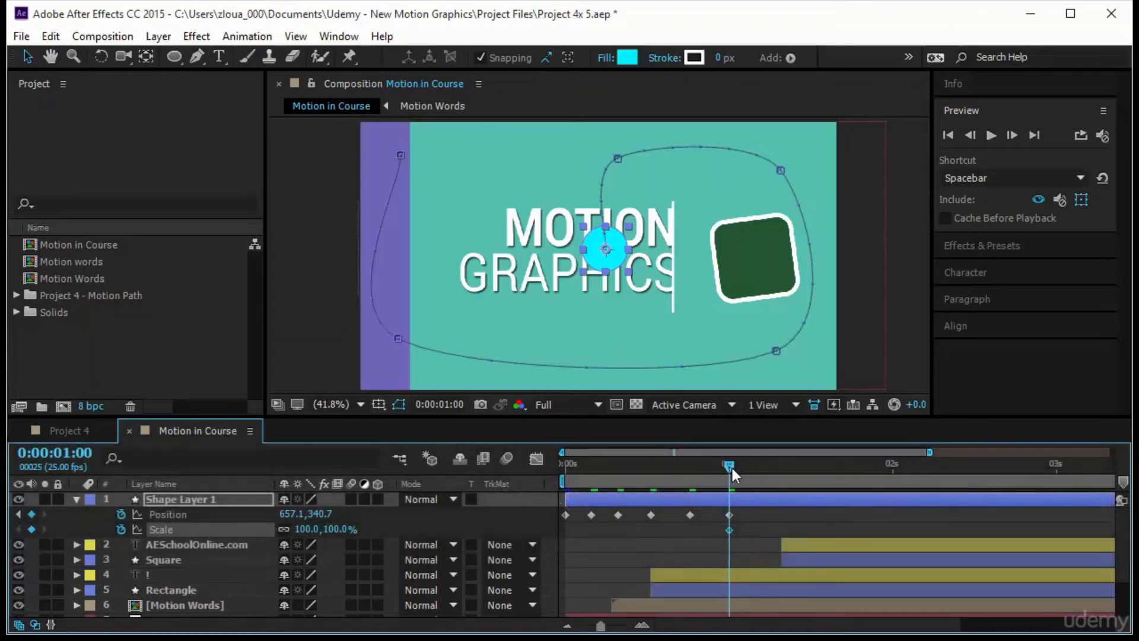
left_click_drag(732, 468, 746, 468)
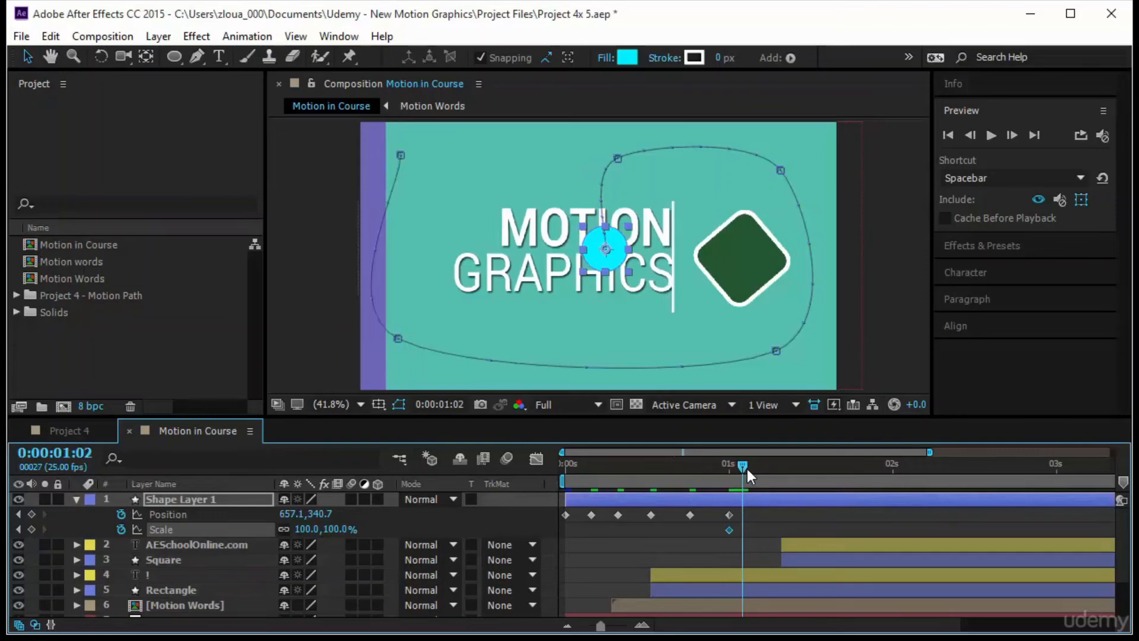
left_click_drag(335, 529, 441, 540)
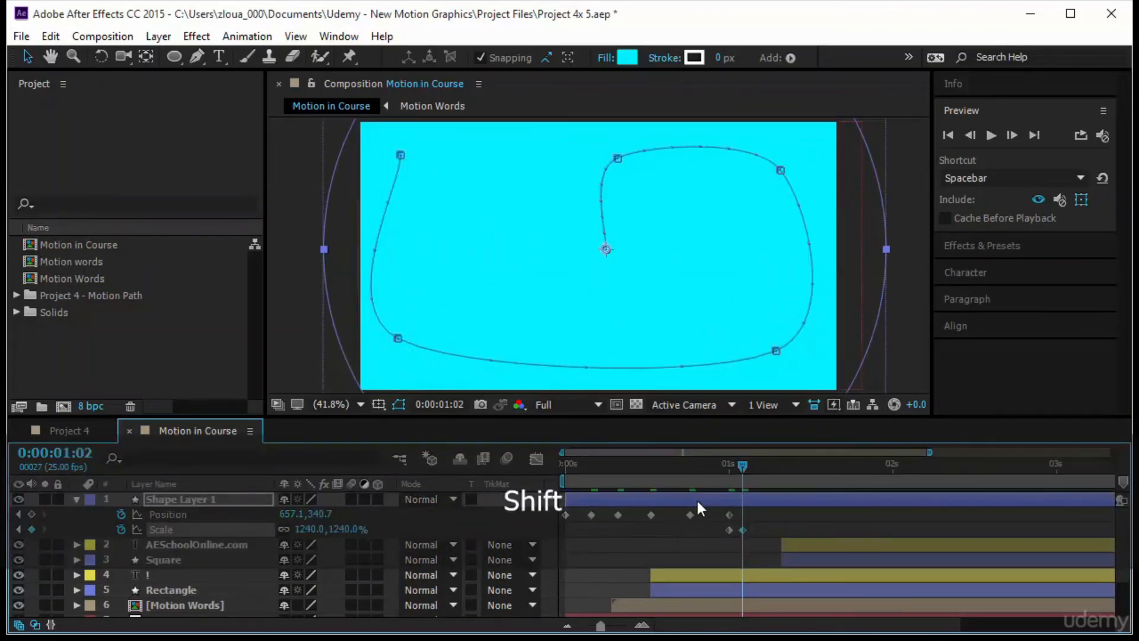
left_click_drag(741, 474, 565, 468)
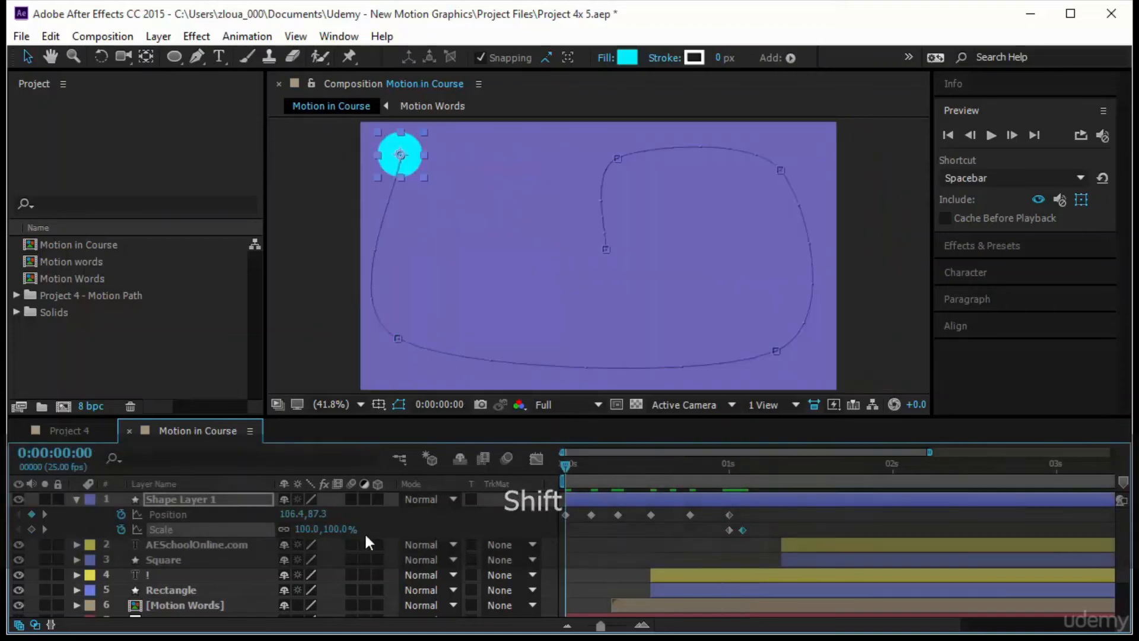
- Keyframe Shape Layer 1's Scale at 0% at 0:00:00:00, solo the layer and preview its animation
left_click(308, 529)
type("0")
key("Return")
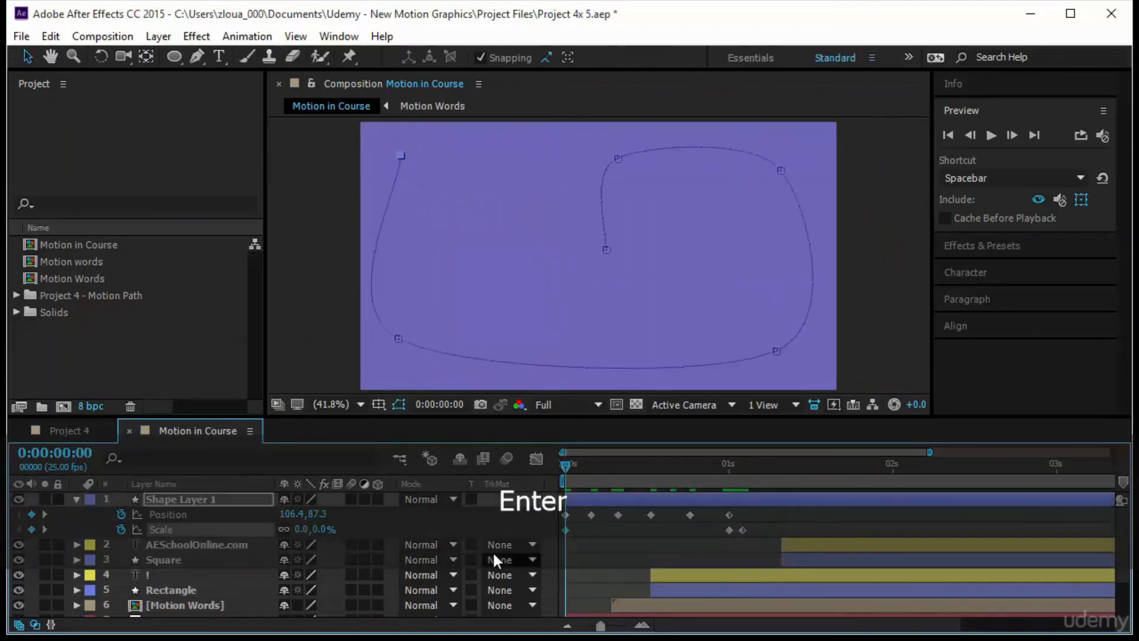
left_click(44, 499)
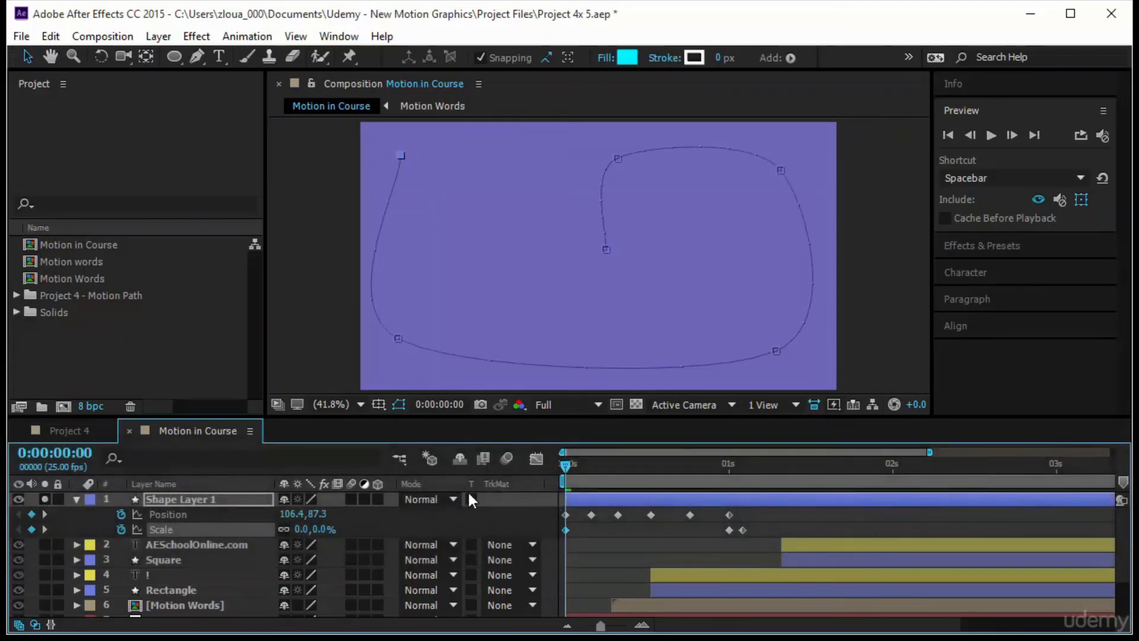
key("space")
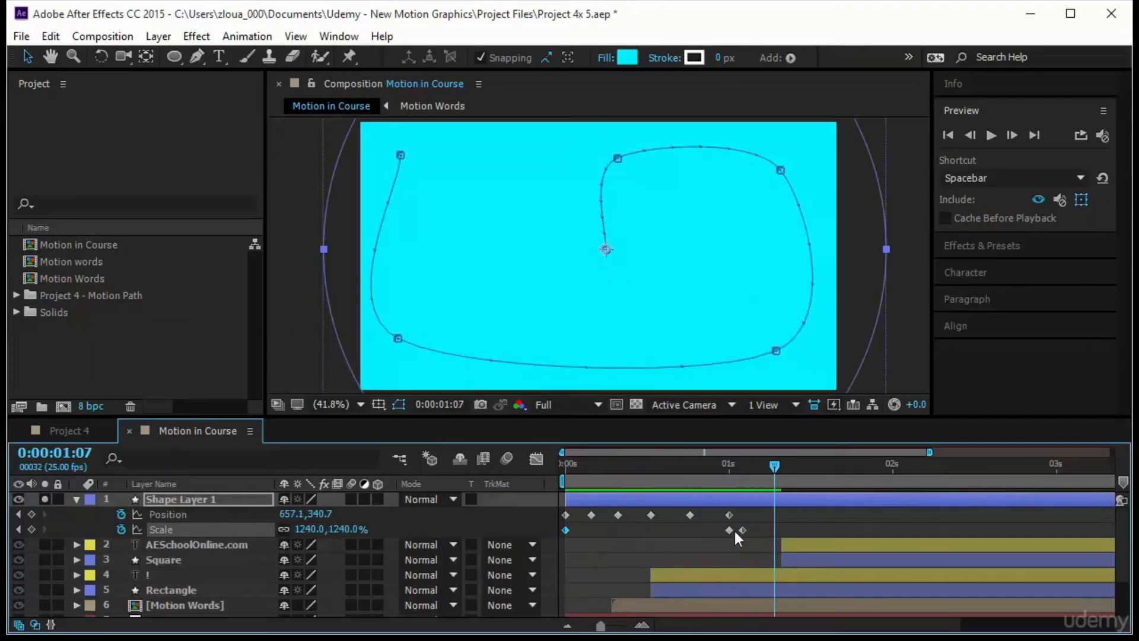
key("space")
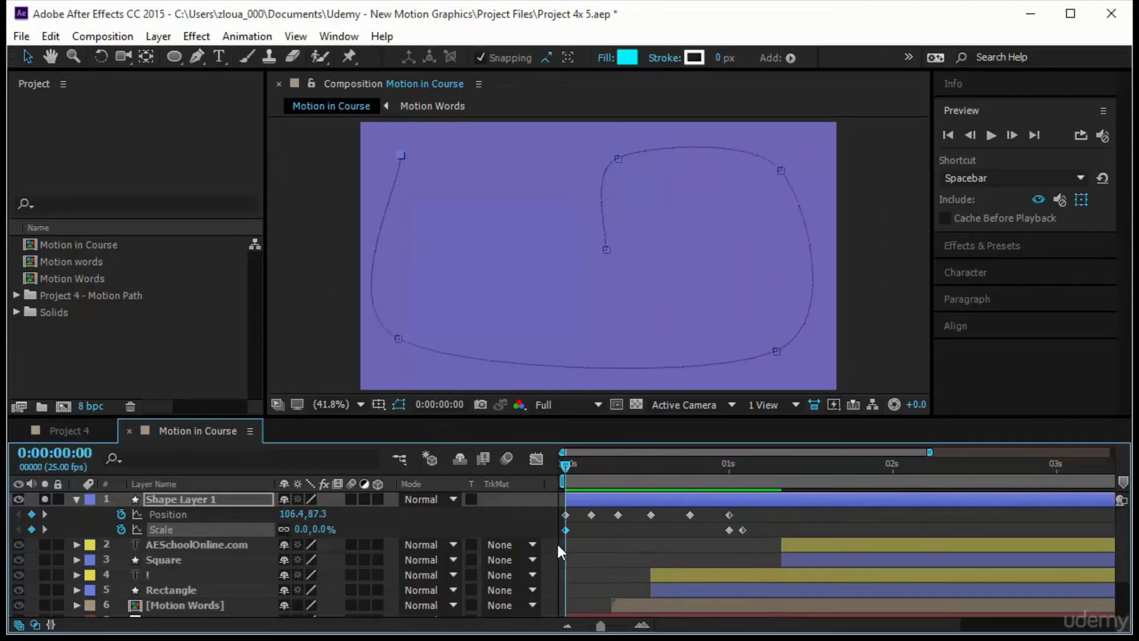
- Set Shape Layer 1's starting Scale keyframe to 10% and preview the circle's animation again
left_click(301, 529)
type("10")
key("Return")
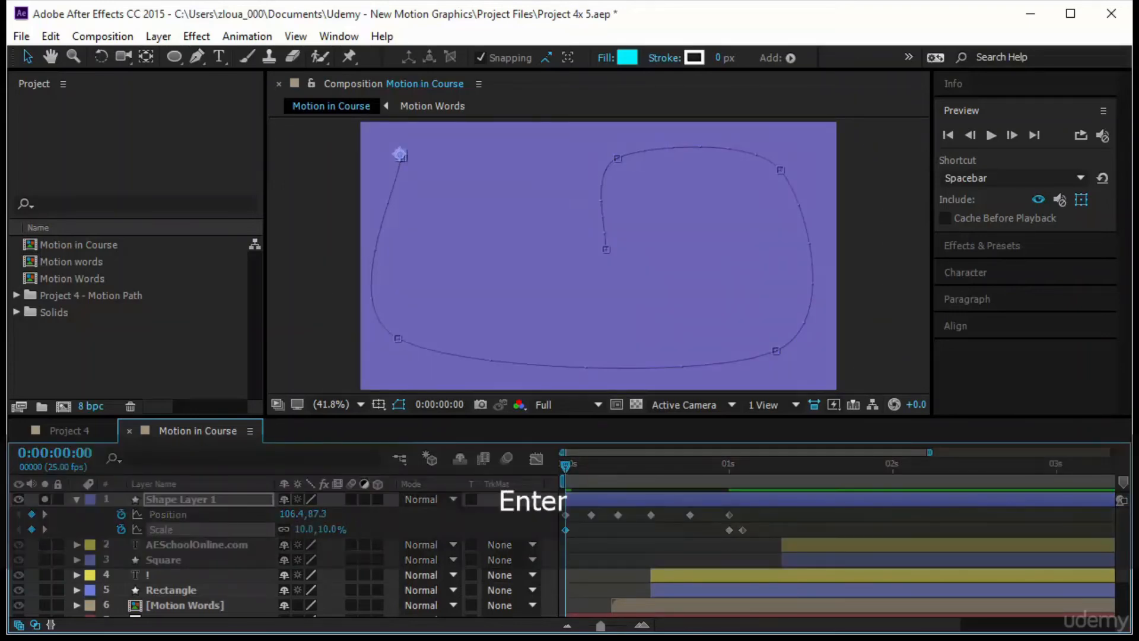
key("space")
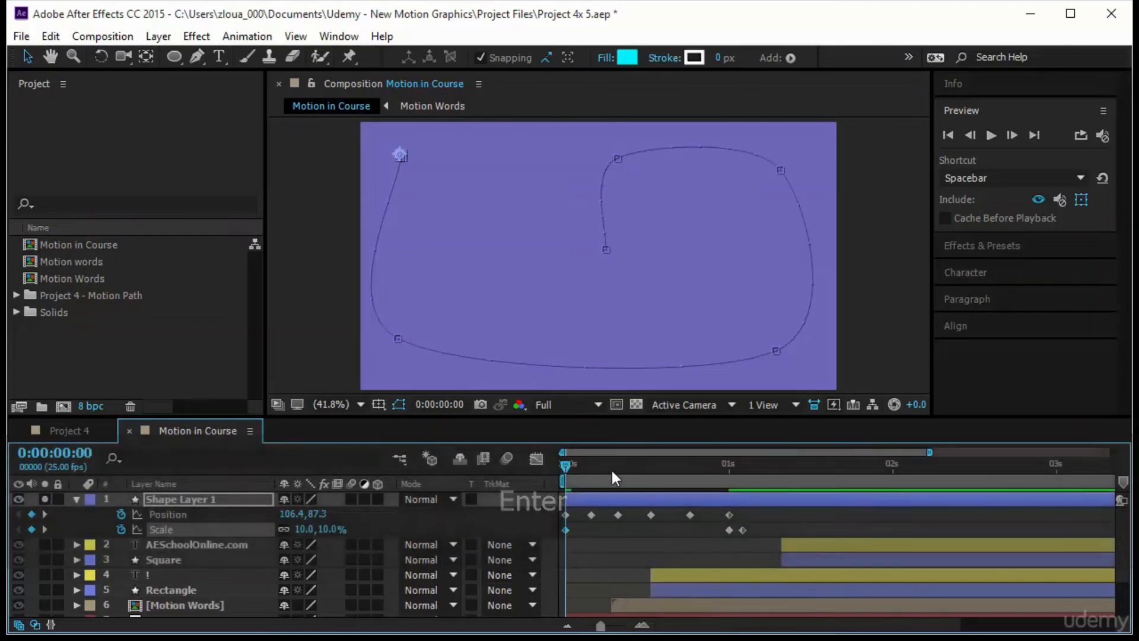
key("space")
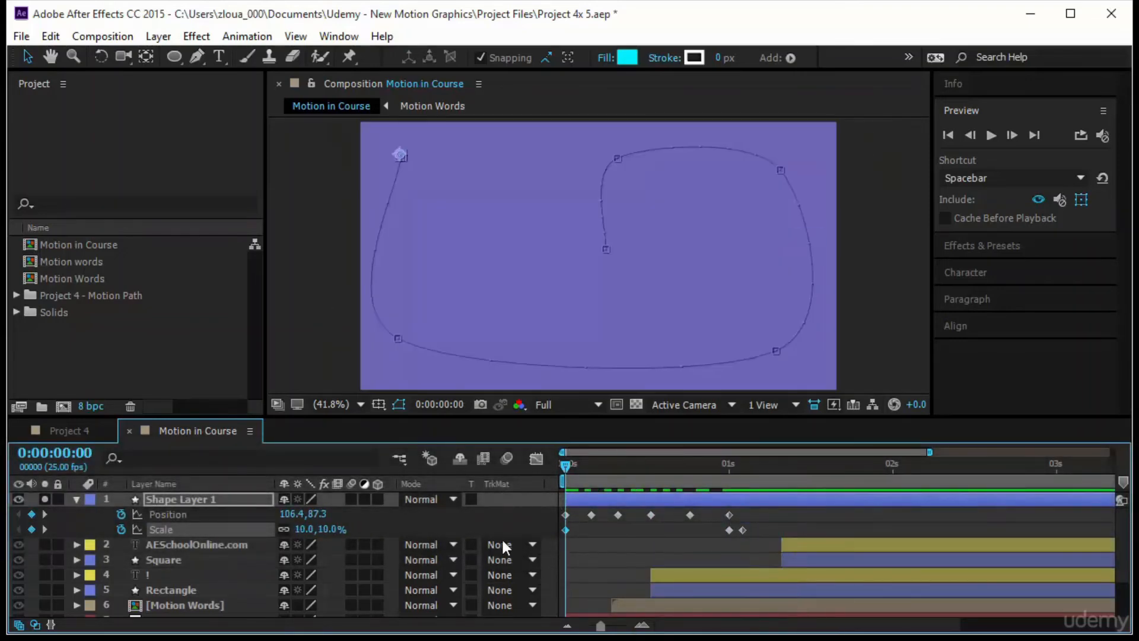
- Move the starting point of the circle's motion path to the right, at about 293, 75
left_click_drag(761, 512, 550, 521)
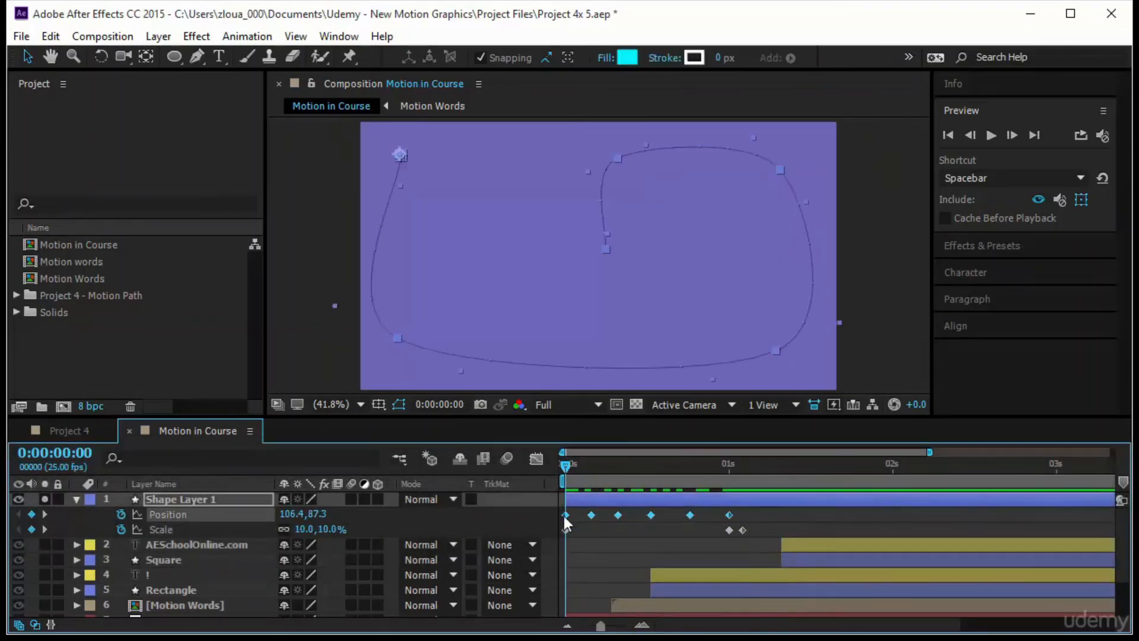
left_click_drag(565, 466, 716, 498)
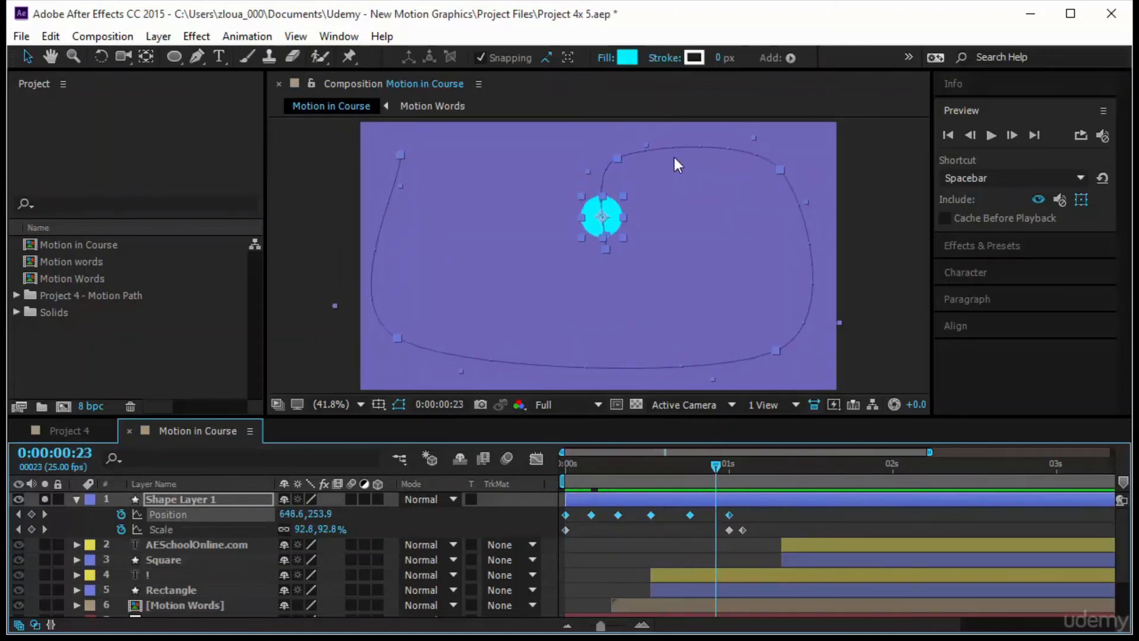
left_click(436, 165)
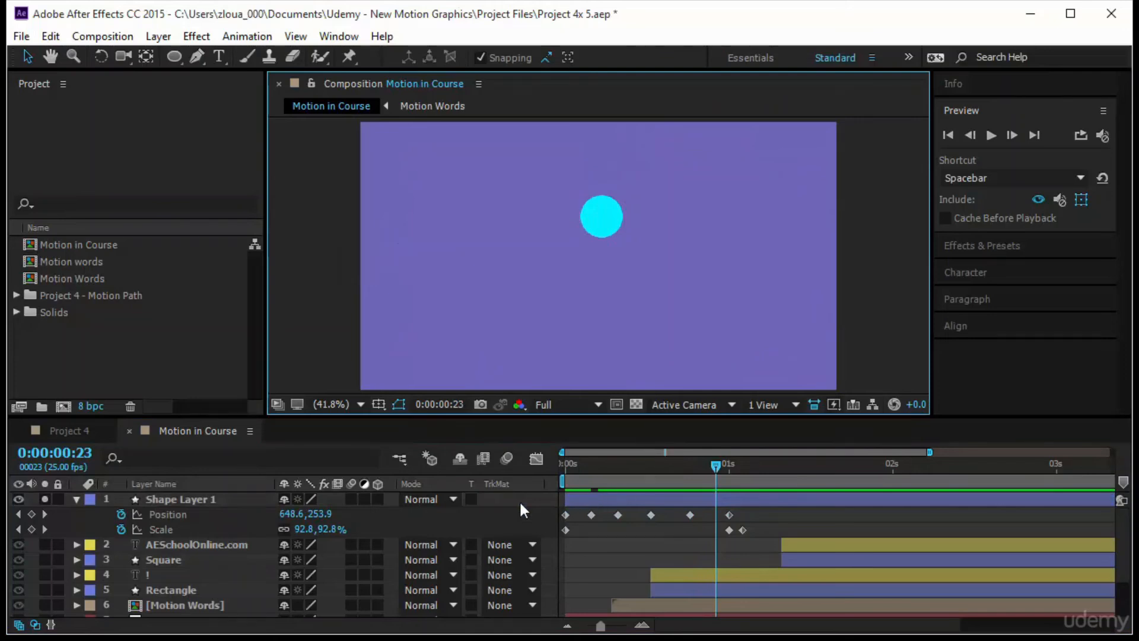
left_click(170, 514)
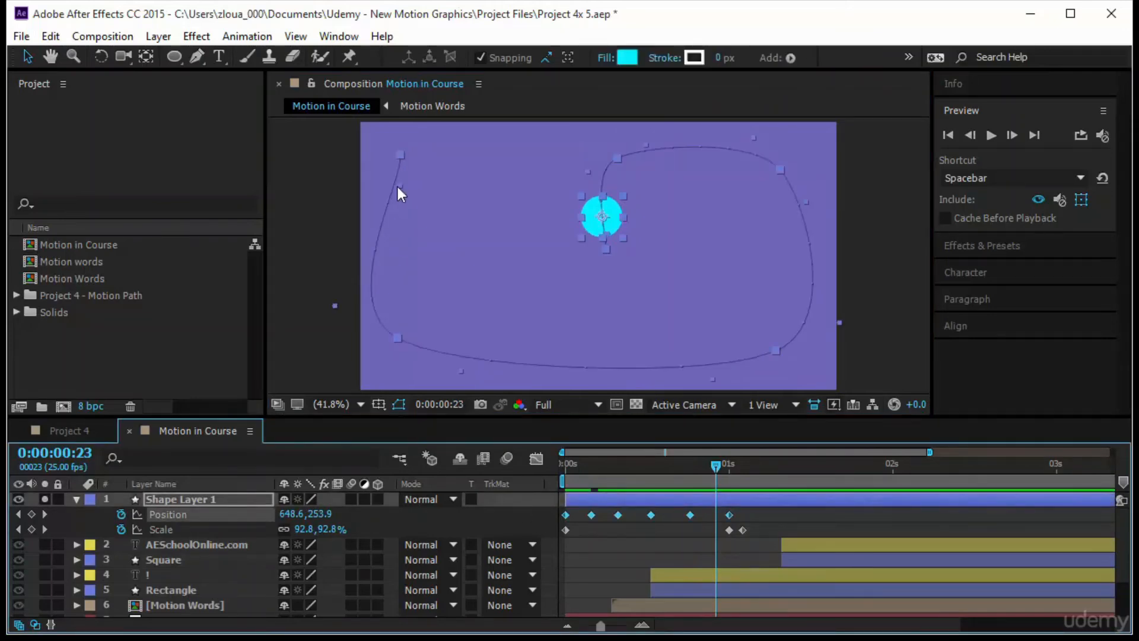
left_click_drag(399, 187, 469, 148)
key("ctrl+z")
left_click(583, 225)
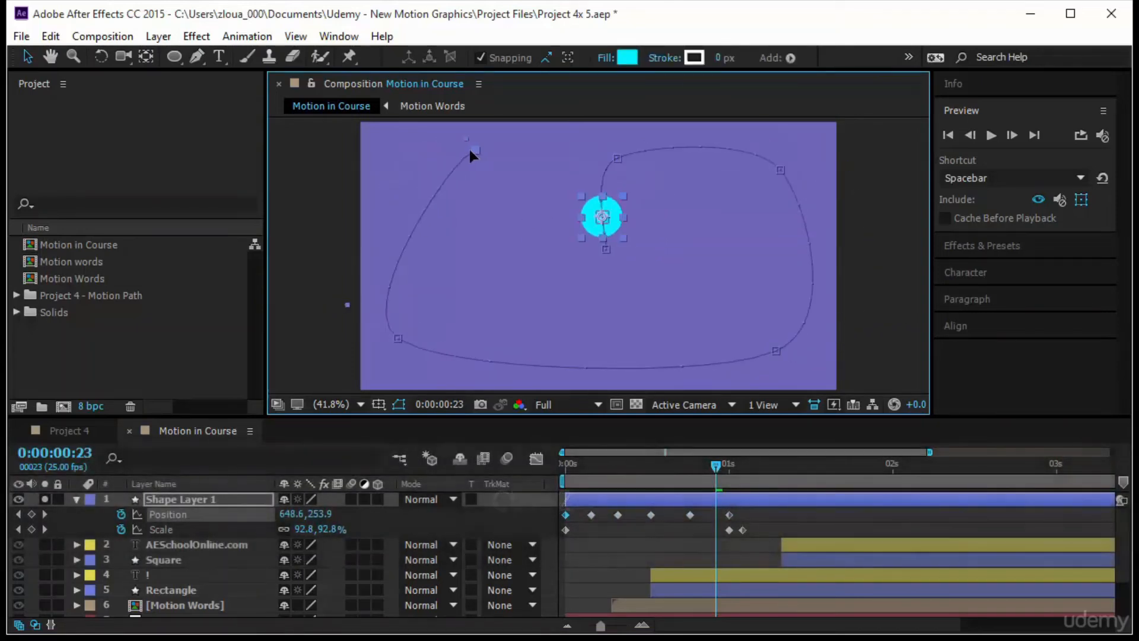
- Reshape the motion path's curves by adjusting the direction handles of its lower-left and upper-right points
left_click(399, 339)
left_click_drag(450, 367, 417, 369)
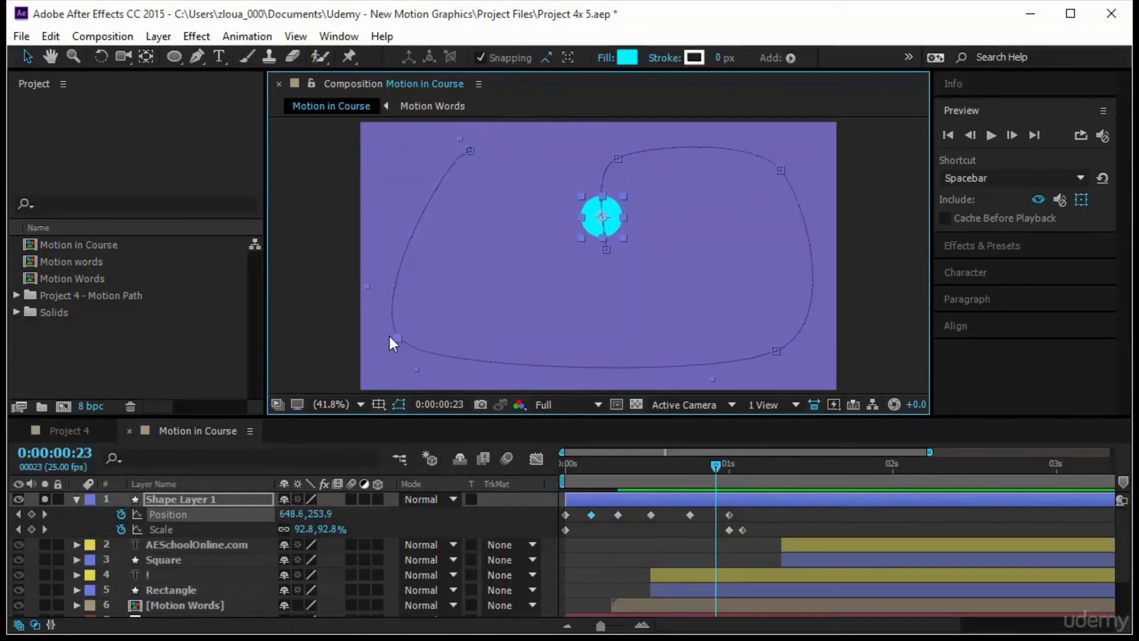
left_click_drag(368, 287, 391, 207)
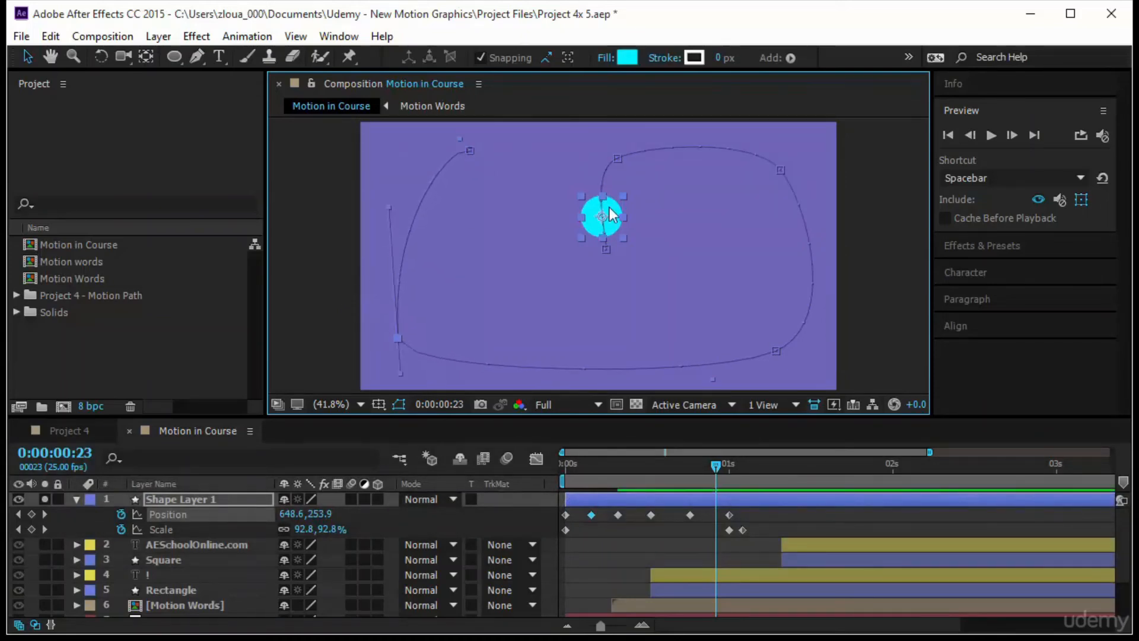
left_click(781, 171)
left_click_drag(809, 203, 821, 187)
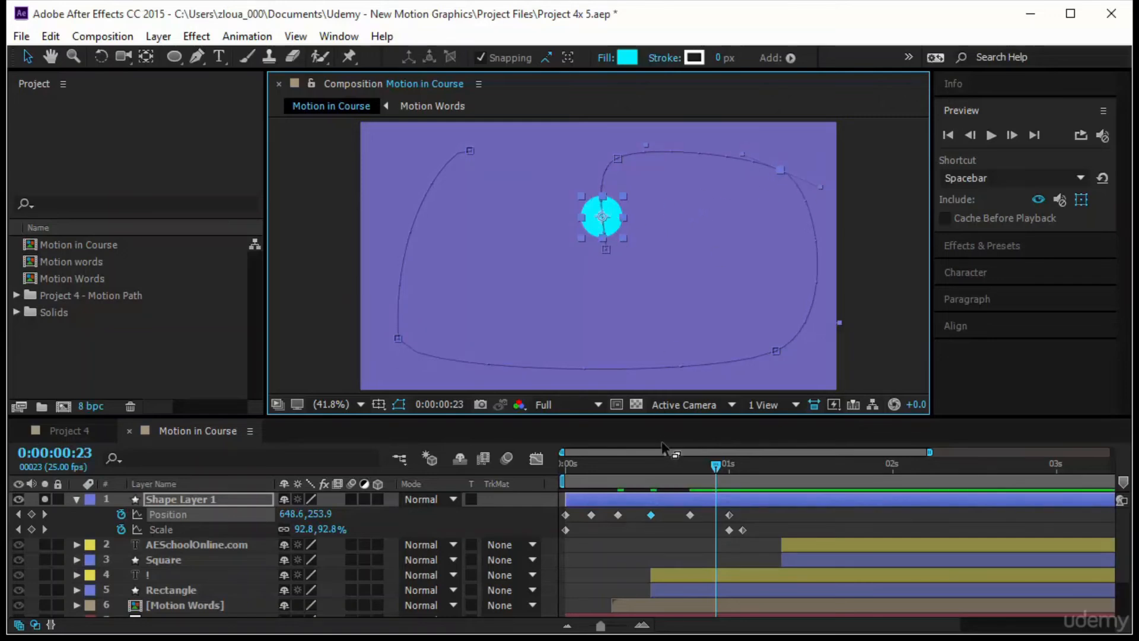
left_click_drag(718, 472, 768, 479)
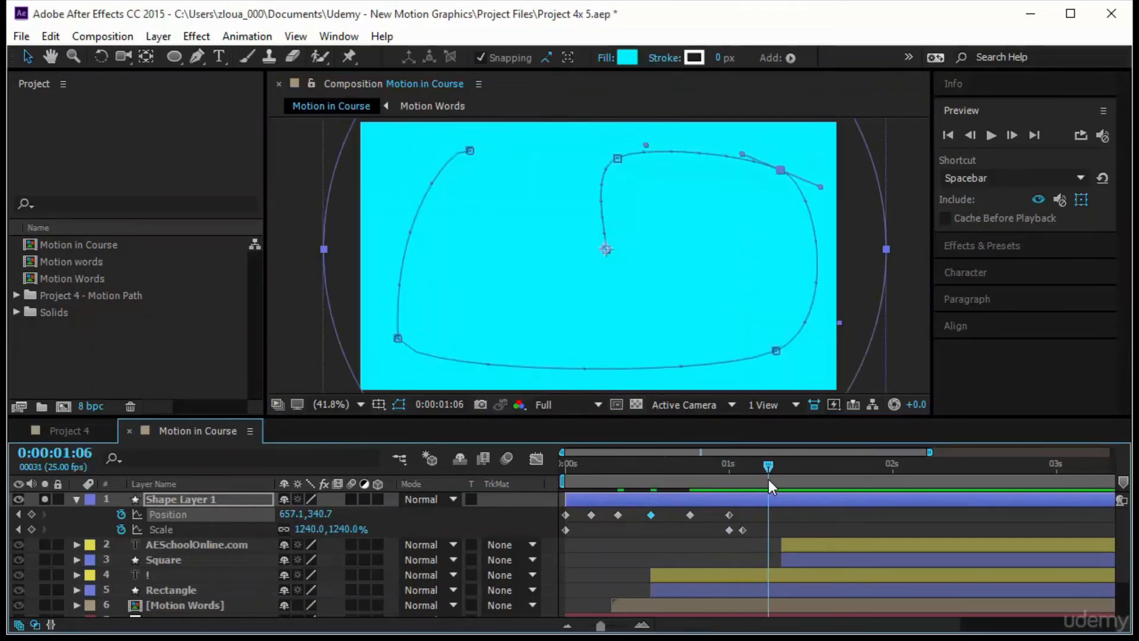
- Move the path's lower-left and lower-right points inward, refine the lower-left and upper-right handles, and preview the motion
left_click(399, 338)
left_click_drag(401, 376, 420, 371)
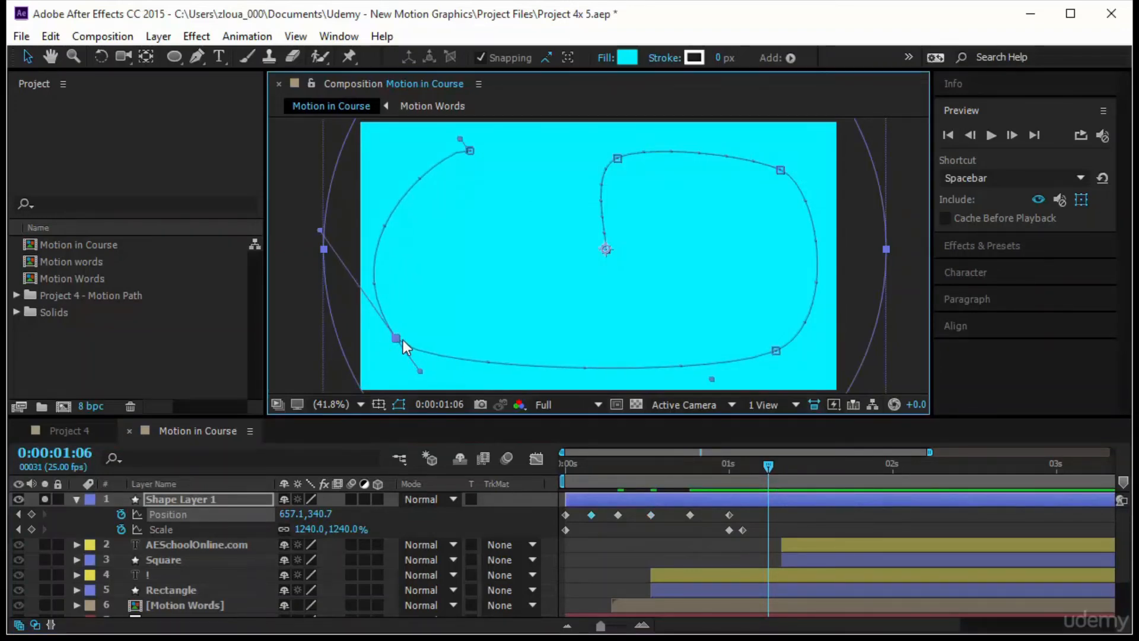
left_click_drag(397, 338, 431, 338)
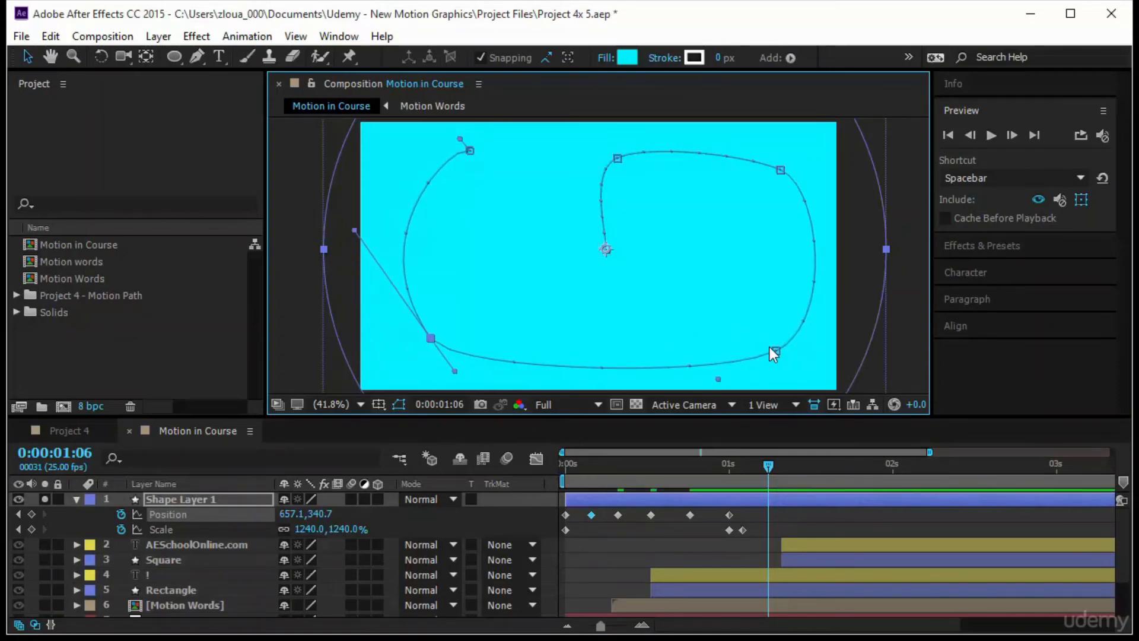
left_click_drag(773, 349, 760, 349)
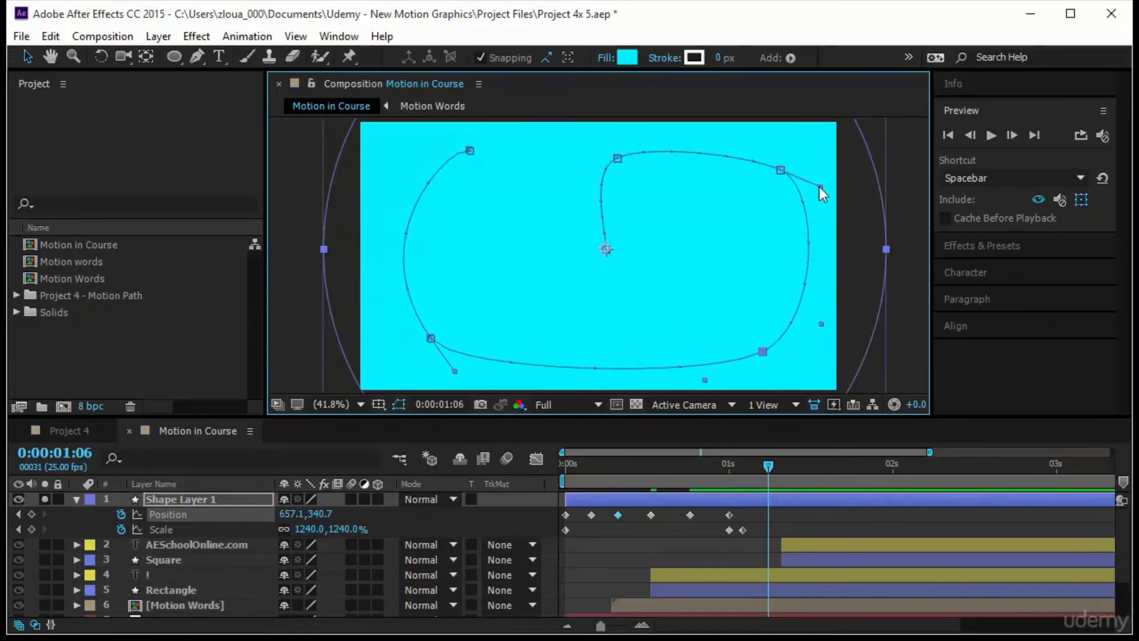
left_click_drag(820, 190, 806, 193)
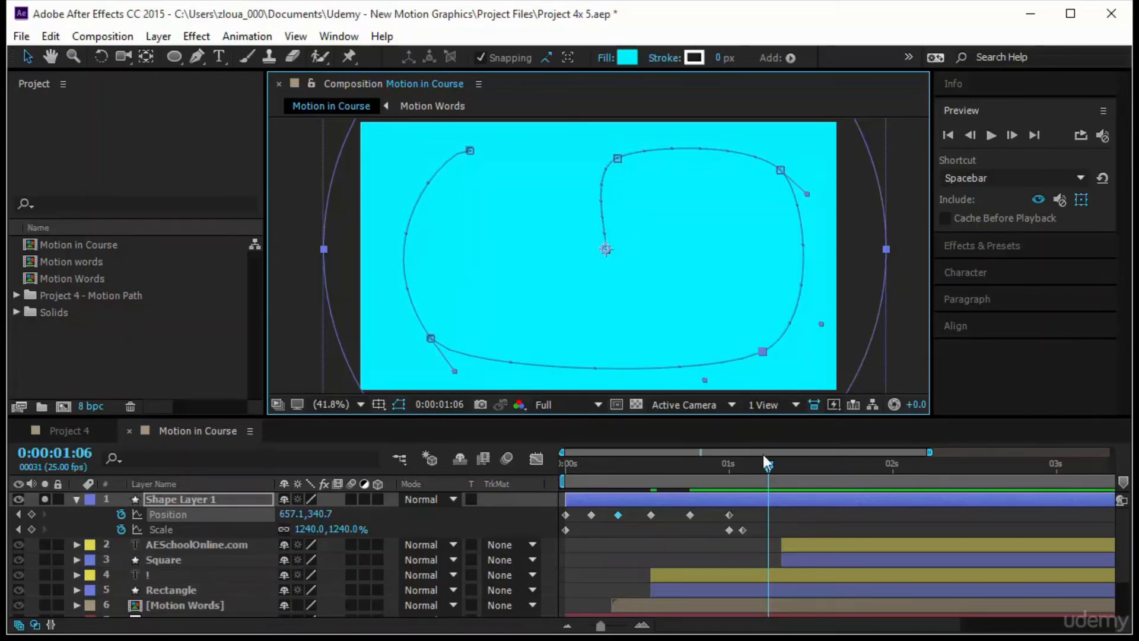
key("space")
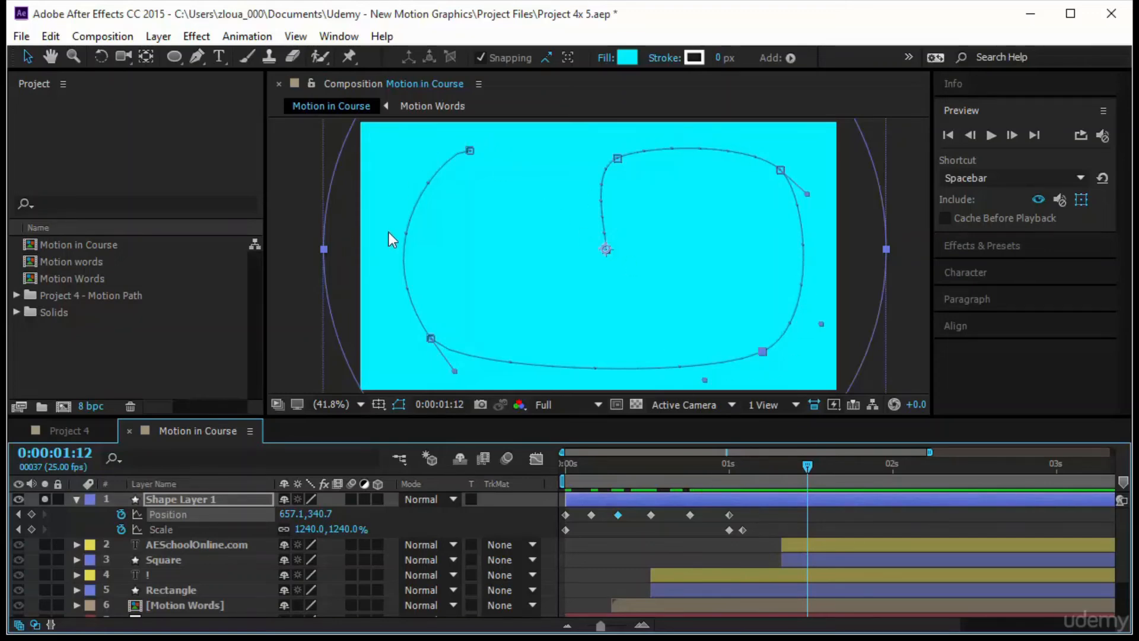
- Set all of Shape Layer 1's Position keyframes to Rove Across Time and preview the animation from the start
left_click_drag(748, 507, 209, 518)
right_click(651, 515)
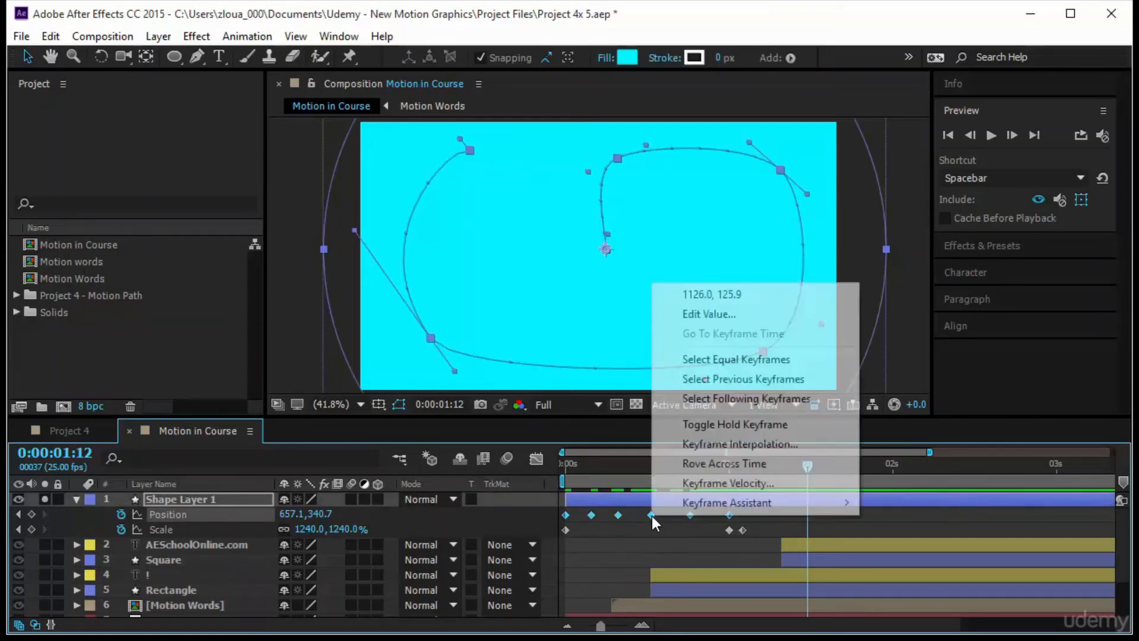
left_click(780, 442)
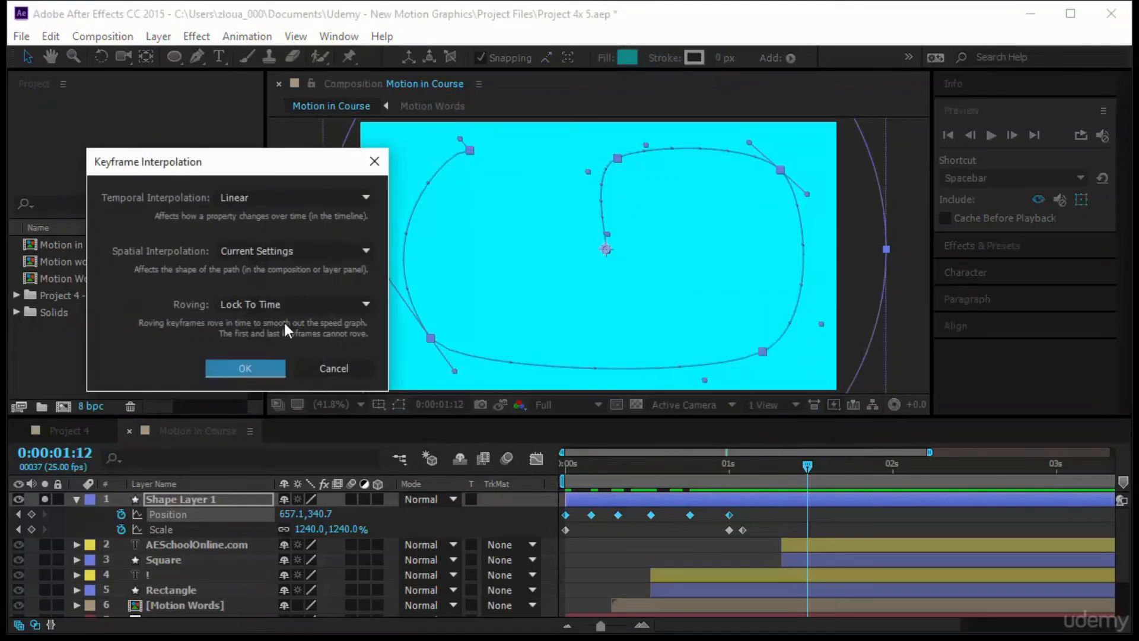
left_click(290, 302)
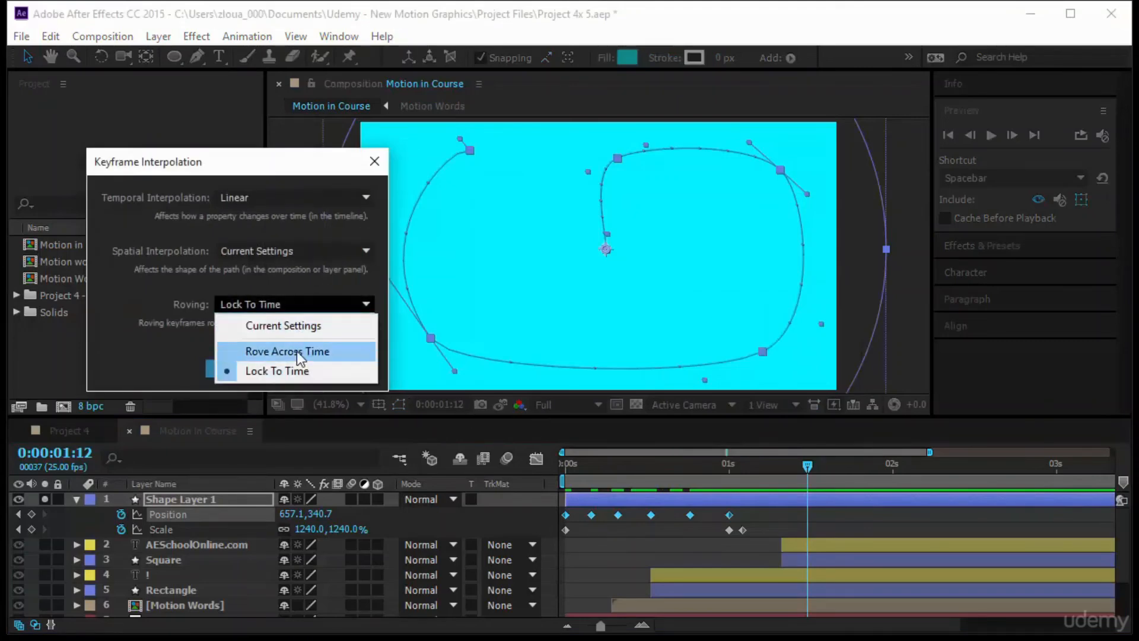
left_click(297, 351)
left_click(244, 364)
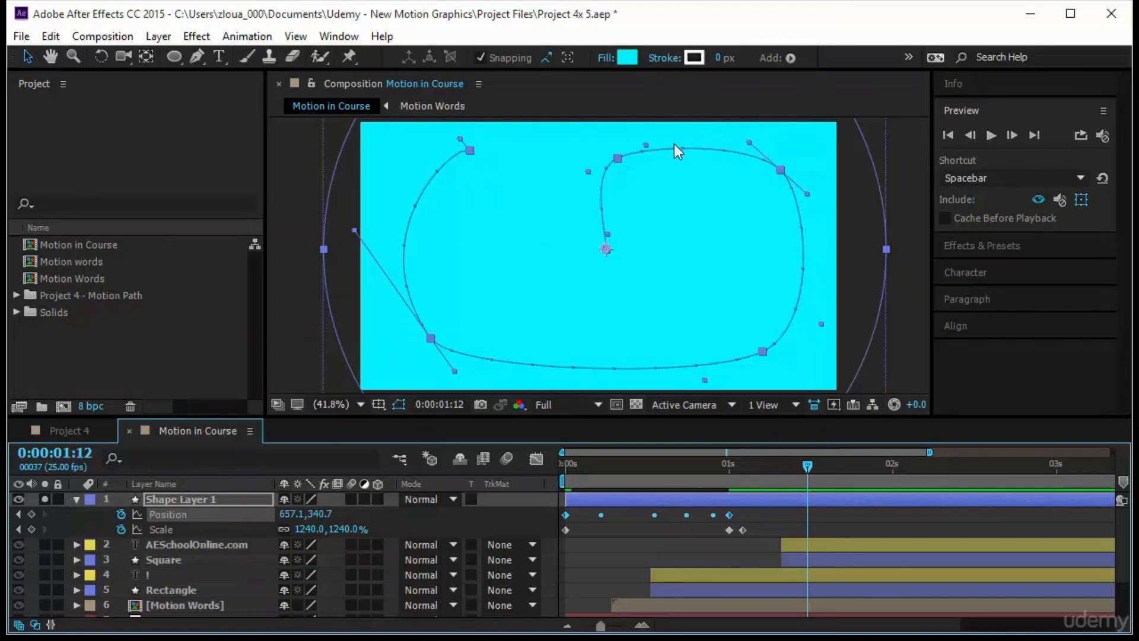
left_click_drag(813, 471, 532, 501)
left_click(989, 138)
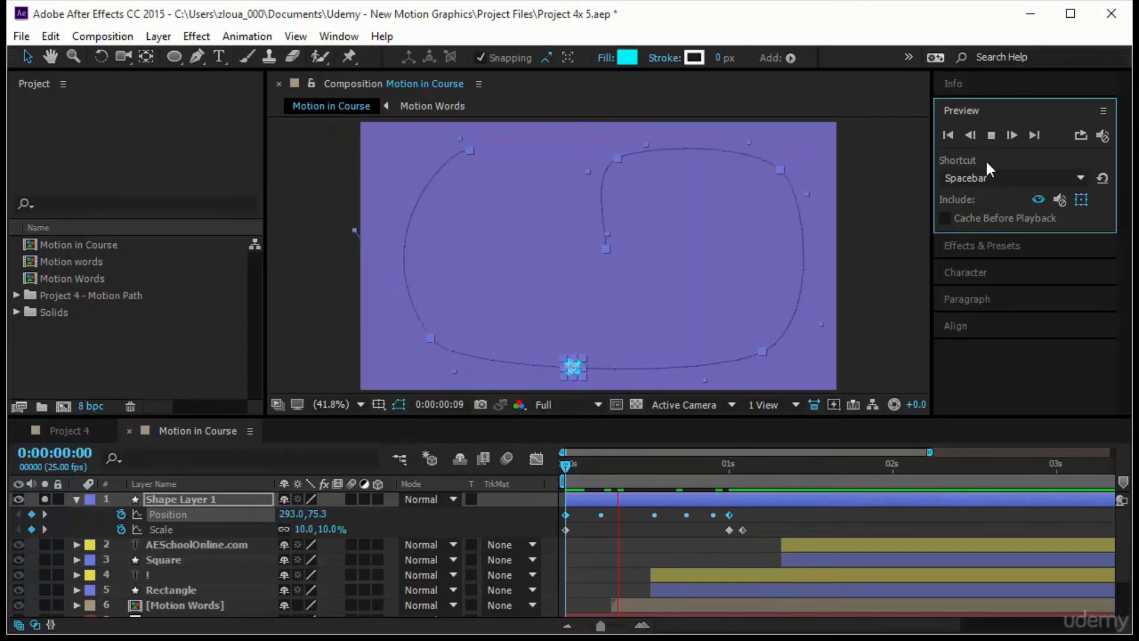
left_click(924, 307)
- Turn off Shape Layer 1's solo and shift the layer to start at 0:00:02:16, once the title animation is complete
left_click(77, 499)
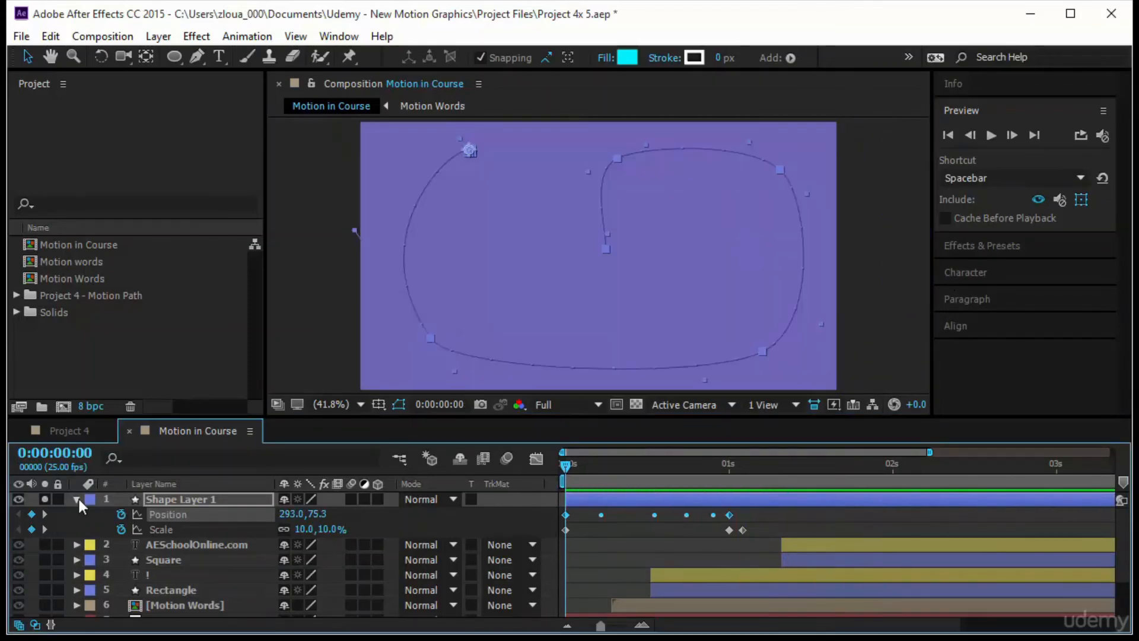
left_click_drag(619, 501, 992, 501)
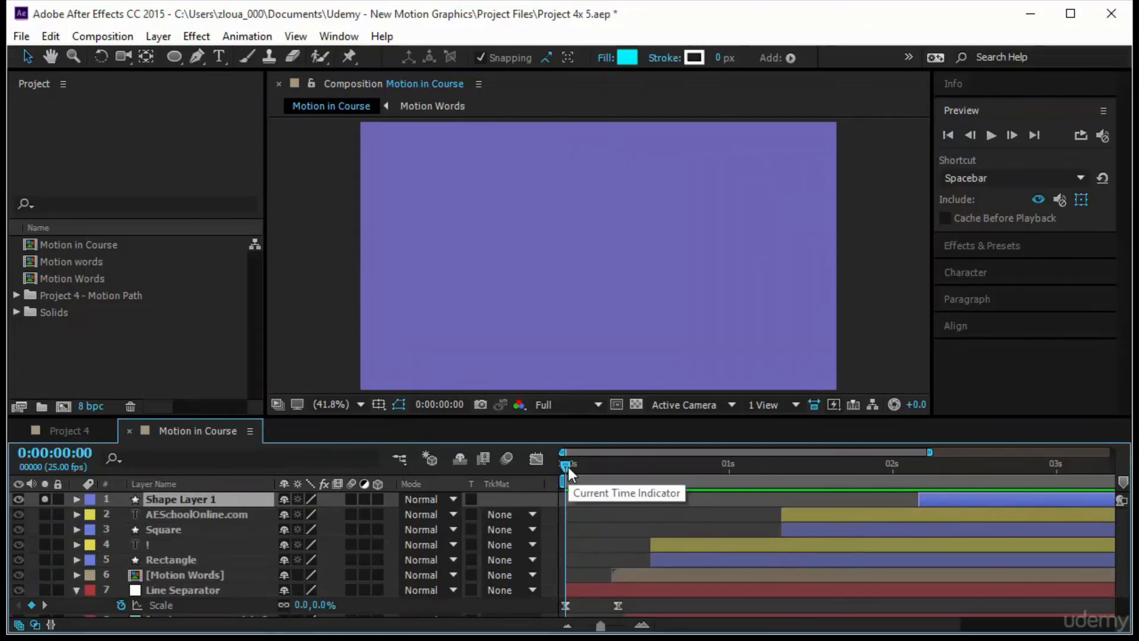
left_click_drag(568, 467, 989, 585)
key("Page_Up")
left_click_drag(952, 503, 1030, 510)
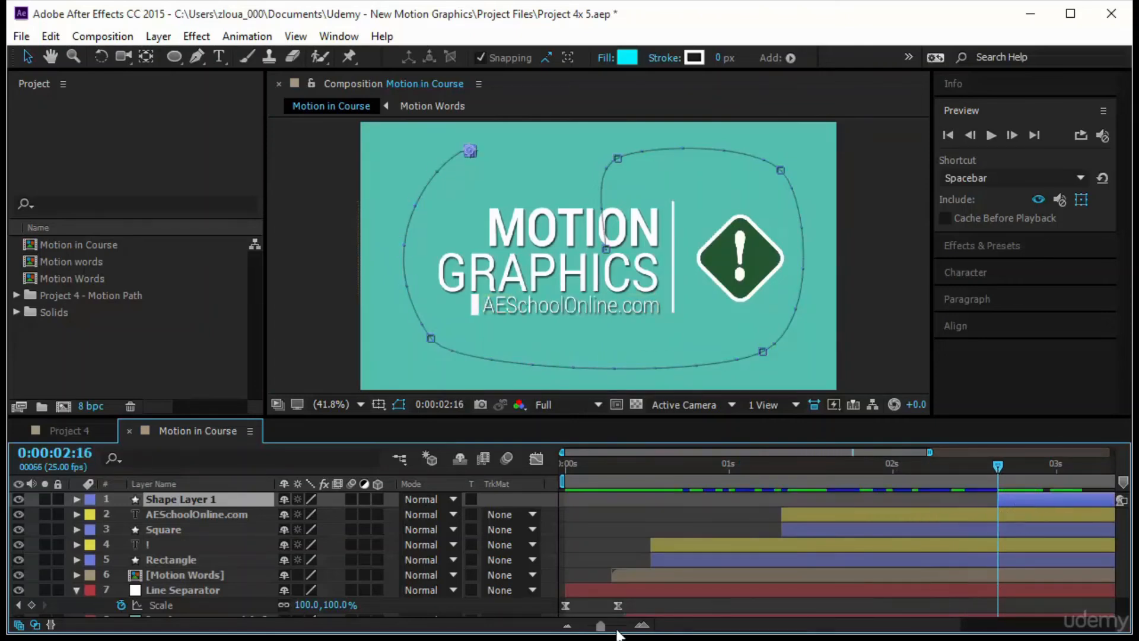
- Reveal Shape Layer 1's keyframes, delay the layer to start at about 0:00:03:01, and preview the composition from the start
left_click_drag(600, 626, 559, 630)
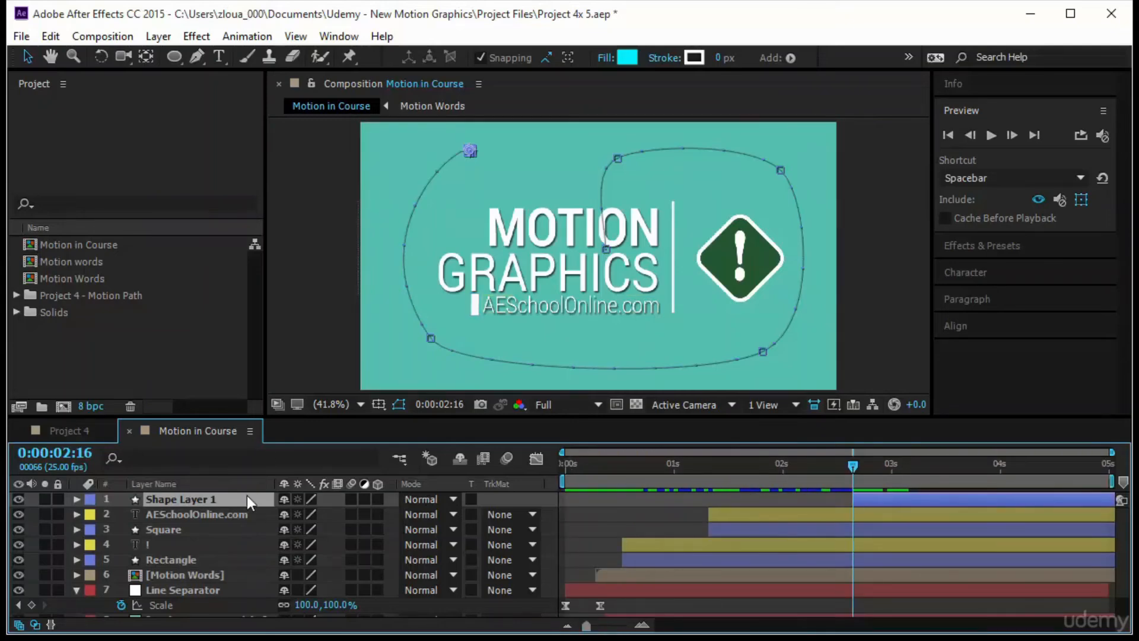
key("u")
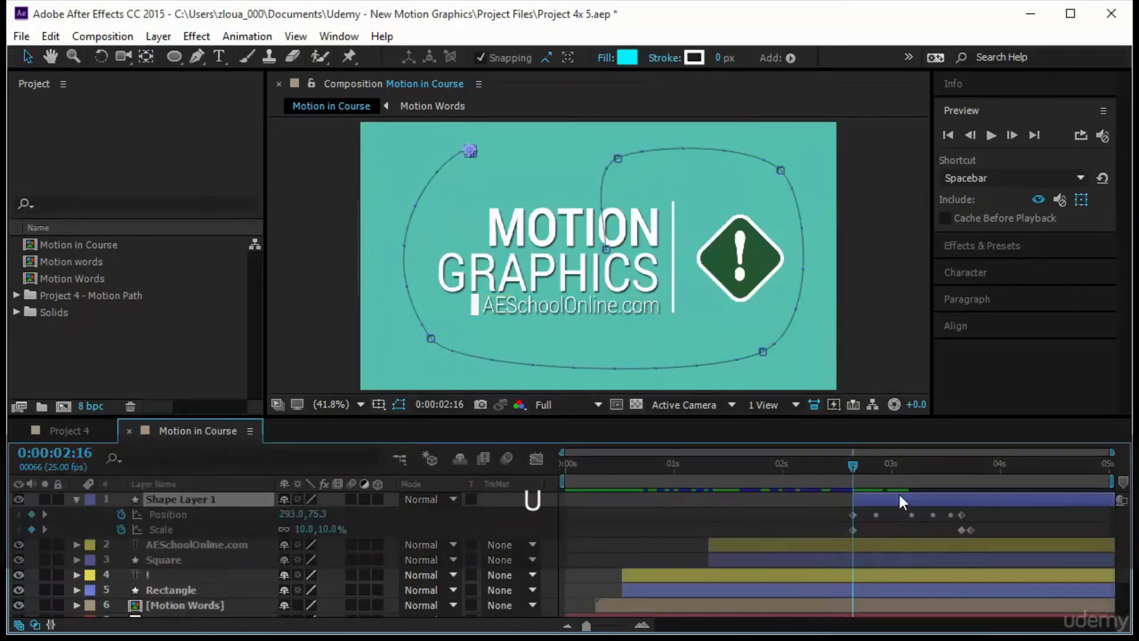
left_click_drag(885, 504, 928, 506)
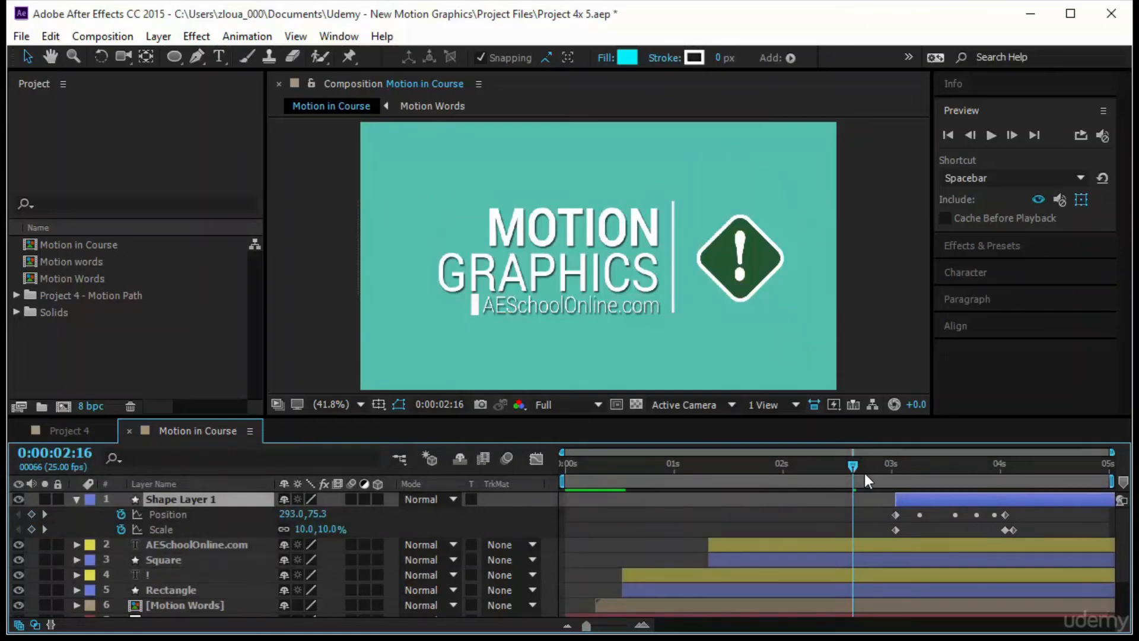
key("Home")
key("F2")
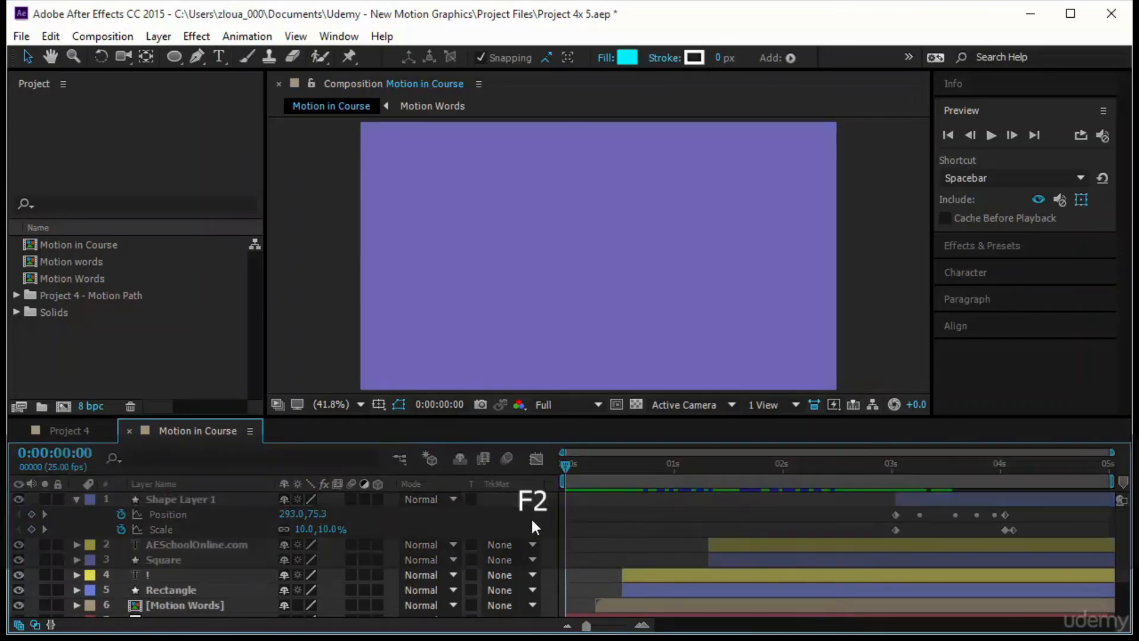
left_click(991, 135)
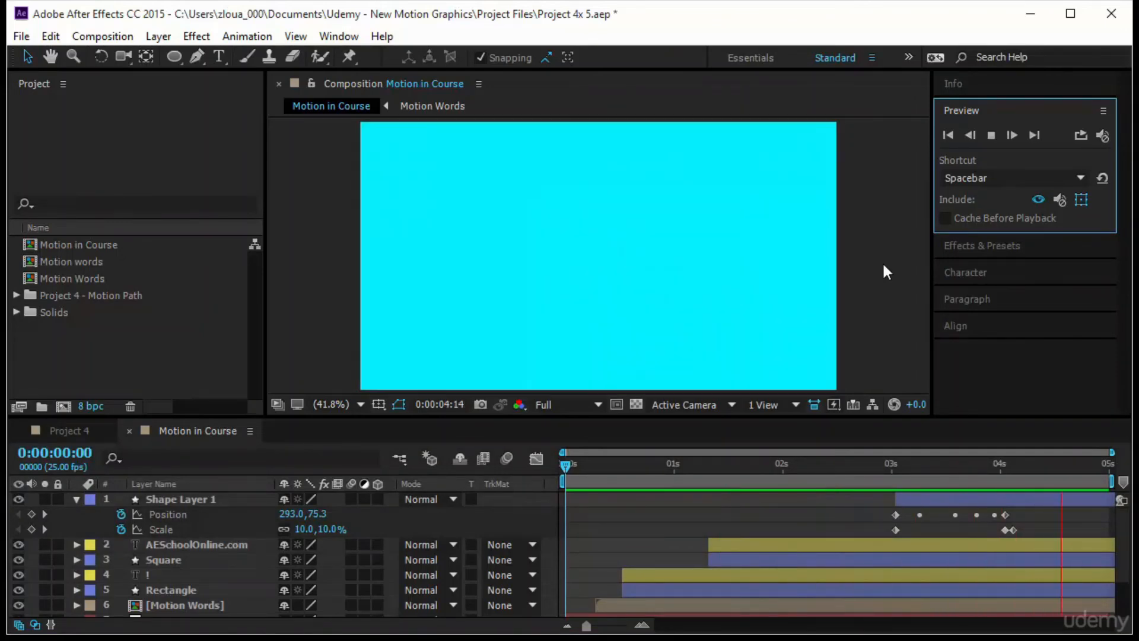
- Delay Shape Layer 1 further to start at about 0:00:03:17 and preview the composition from the beginning
left_click_drag(939, 498, 1007, 498)
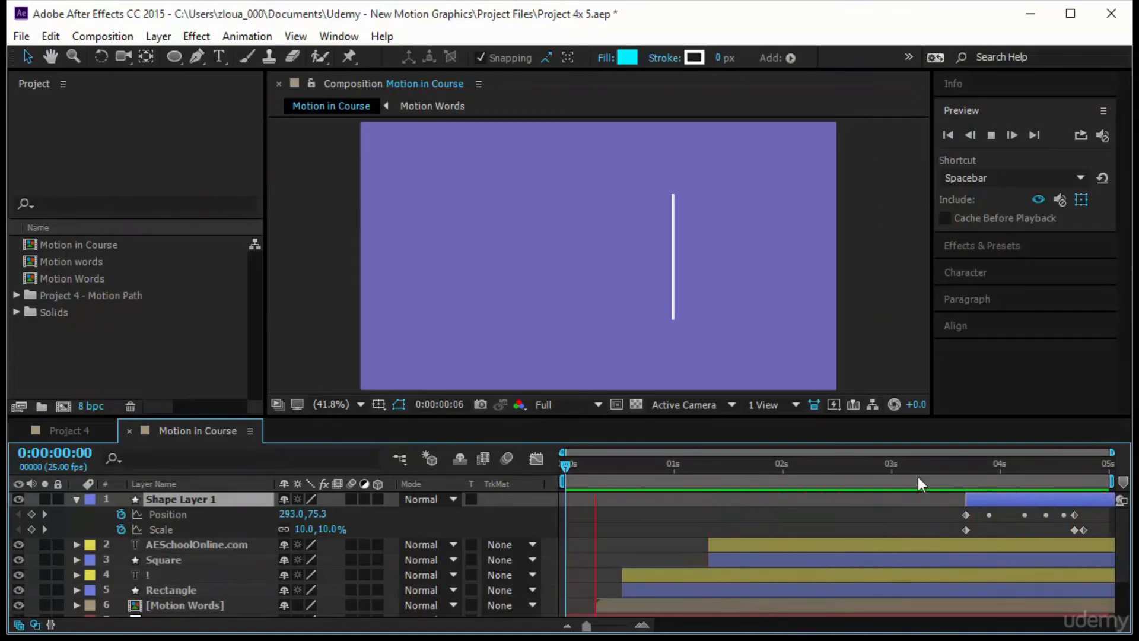
left_click(880, 373)
key("F2")
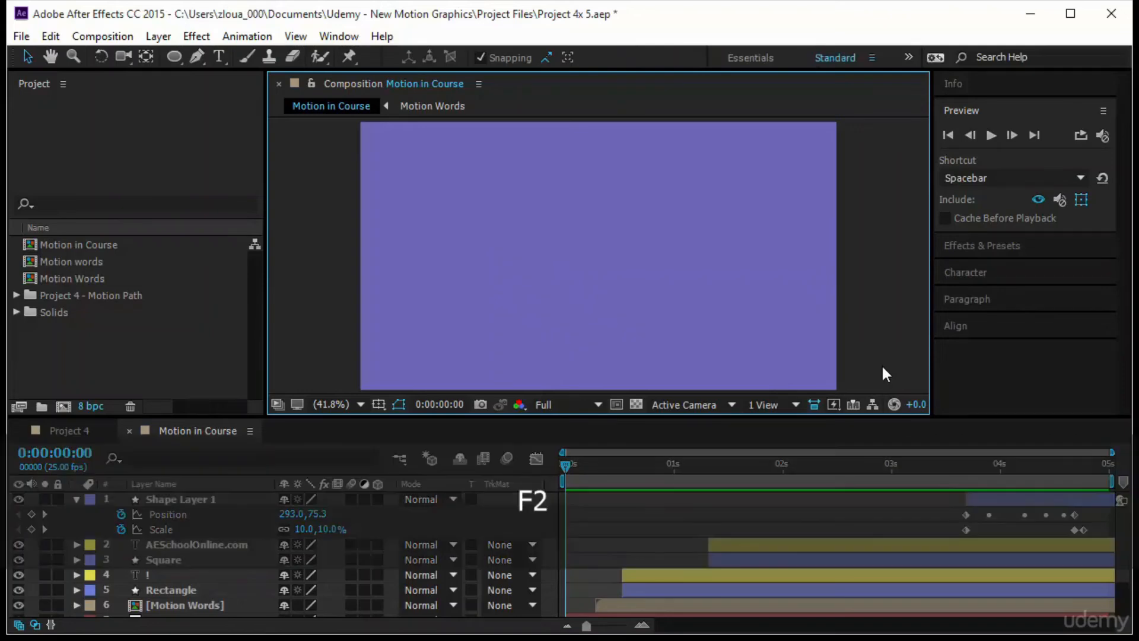
left_click(982, 133)
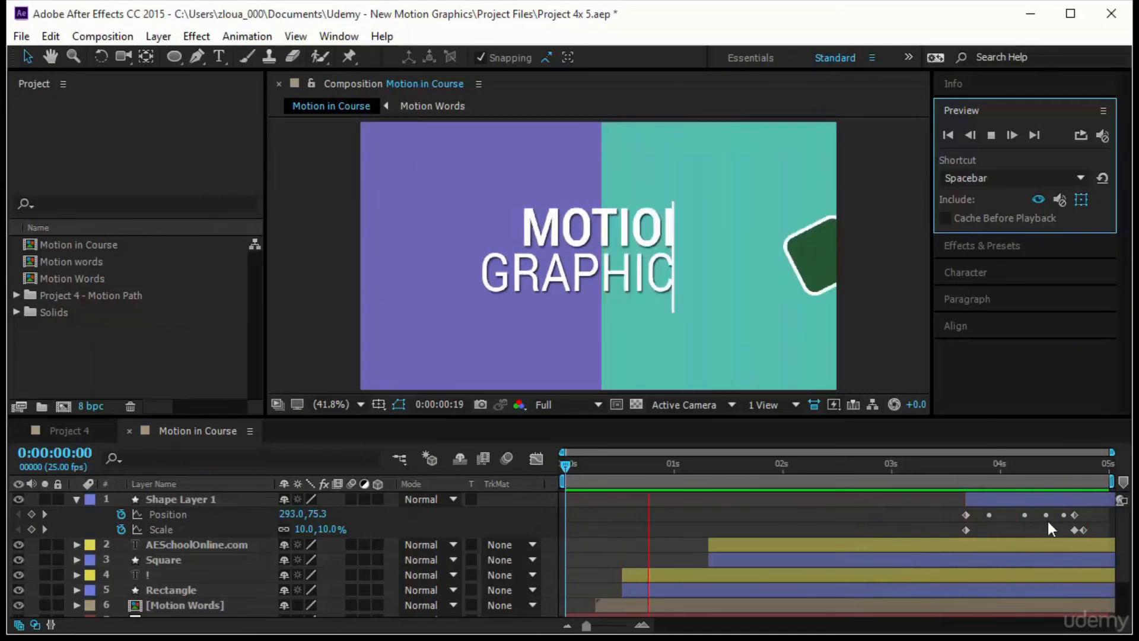
- Move Shape Layer 1's last Scale keyframe to about 0:00:04:23 to slow the frame-filling growth, and preview it
left_click(1084, 530)
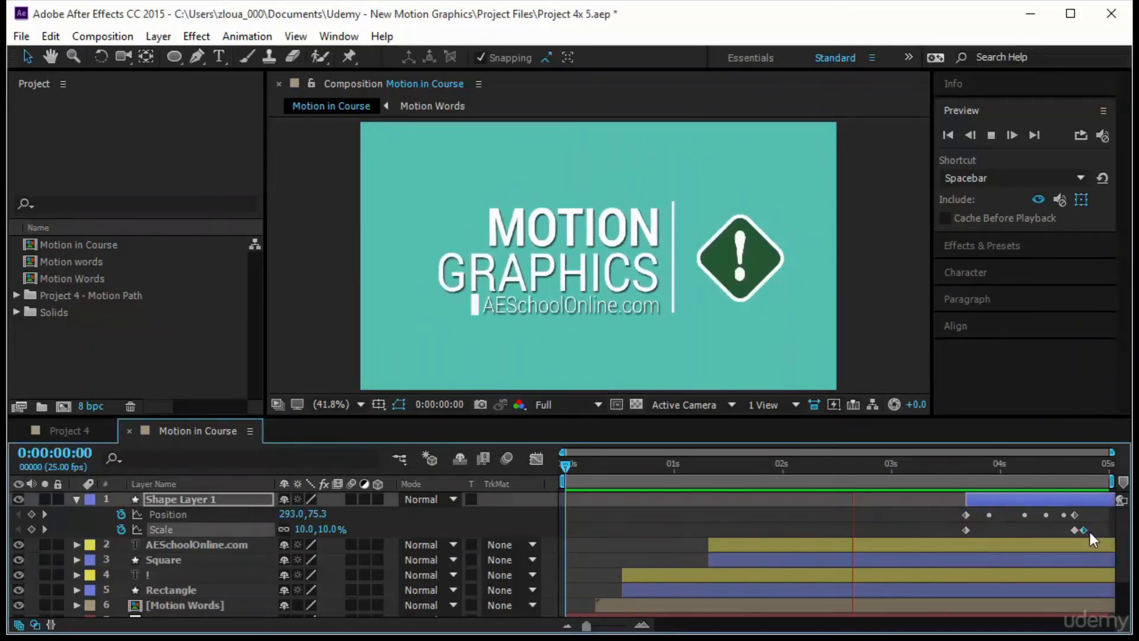
left_click_drag(1090, 532, 1099, 533)
key("space")
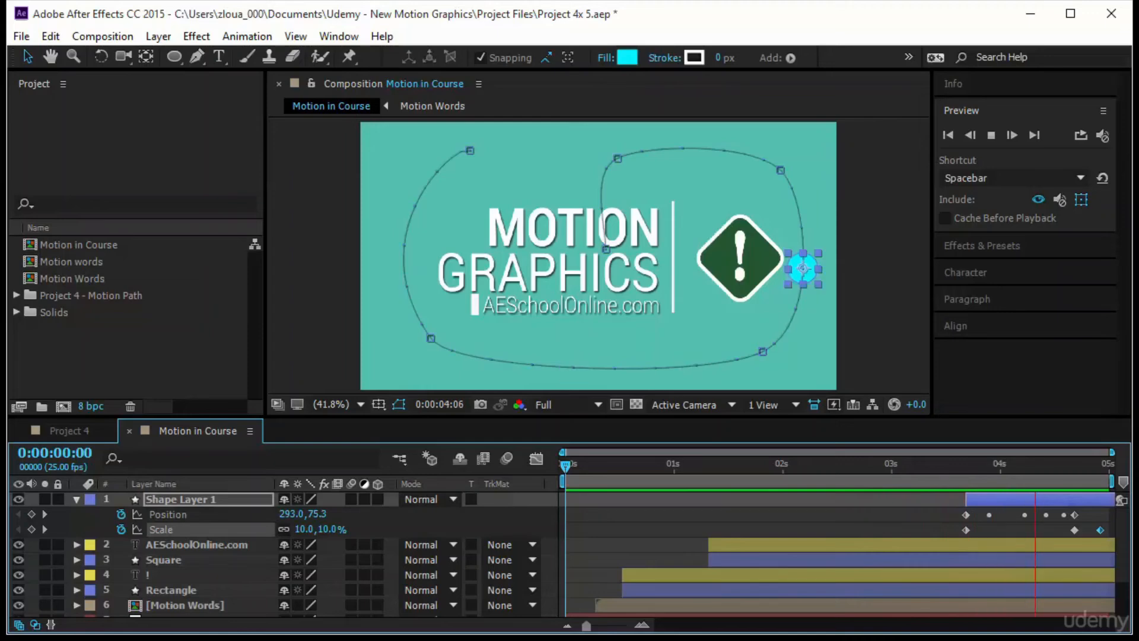
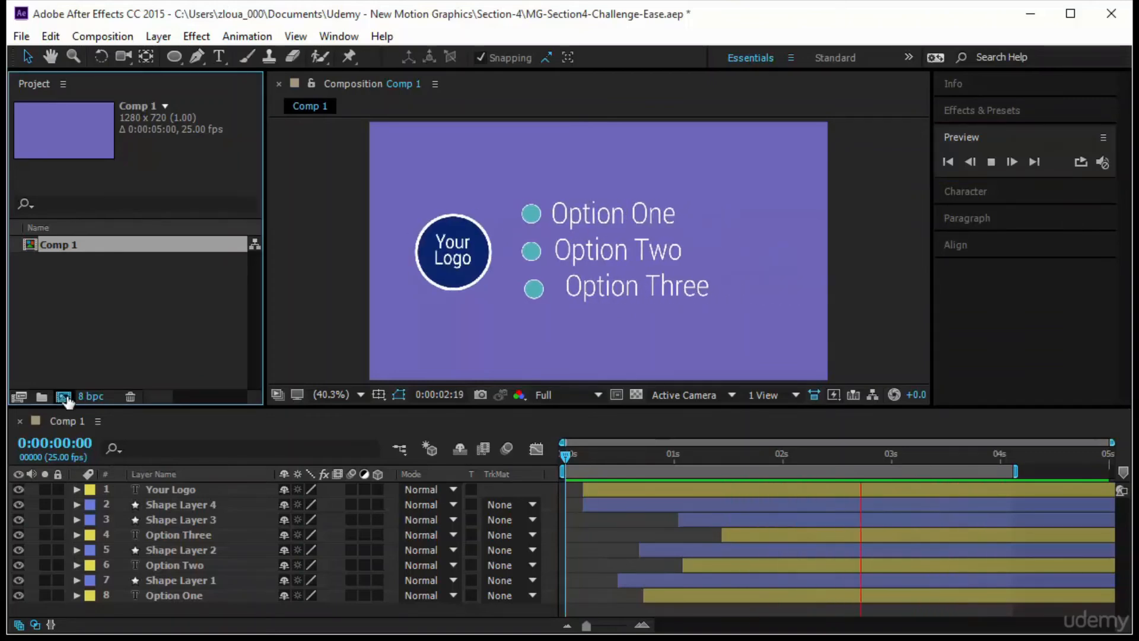
- Create a new composition named Challenge, keeping the HDV/HDTV 720 25 preset and 5-second duration
left_click(64, 396)
type("C")
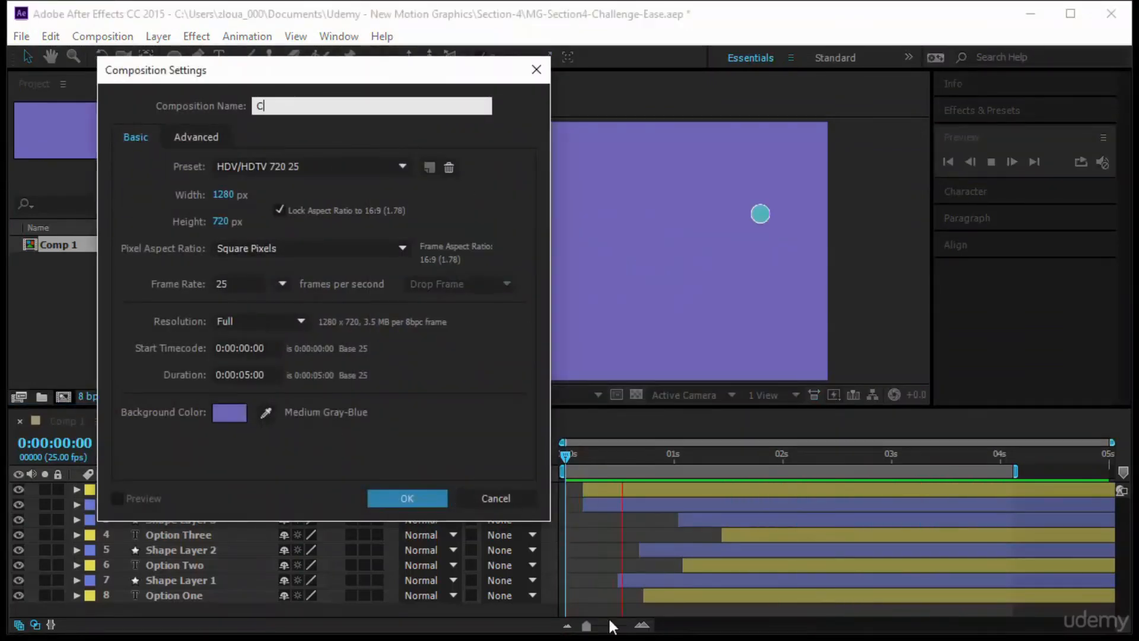
type("hallenge")
key("Return")
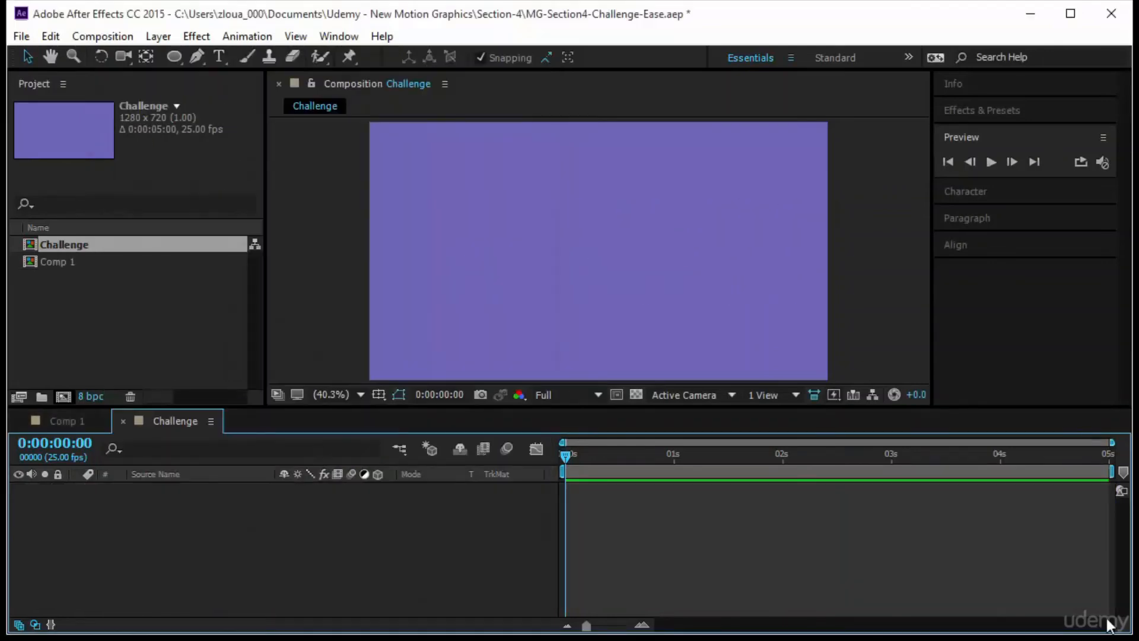
- Draw a small circle in the upper-left part of the frame and place its anchor point at the circle's centre
left_click(173, 56)
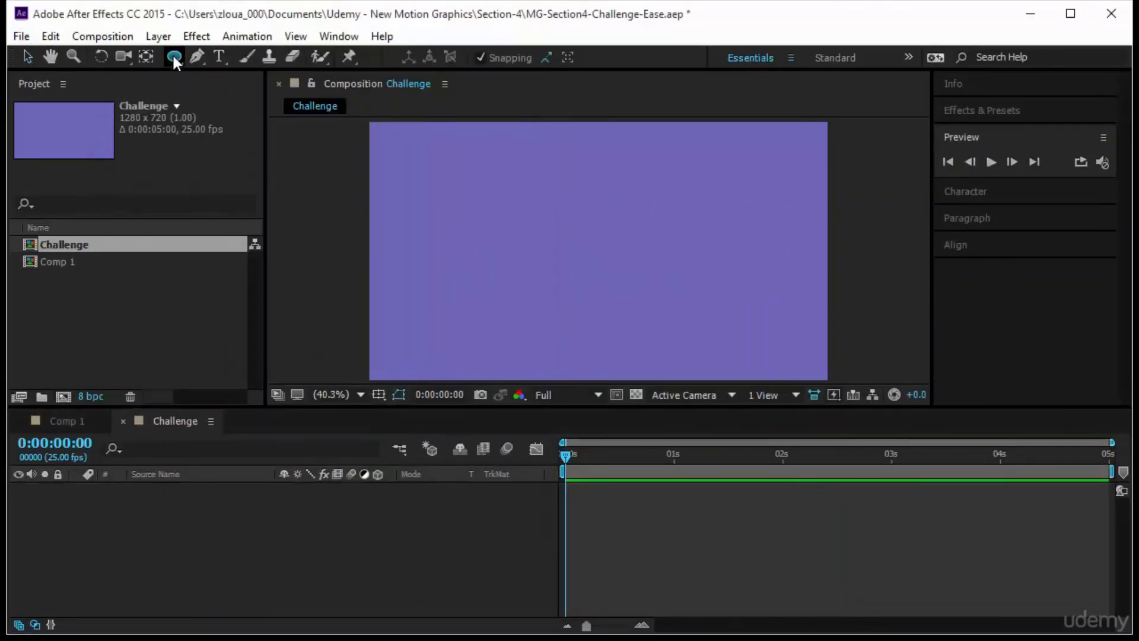
left_click_drag(484, 227, 497, 243)
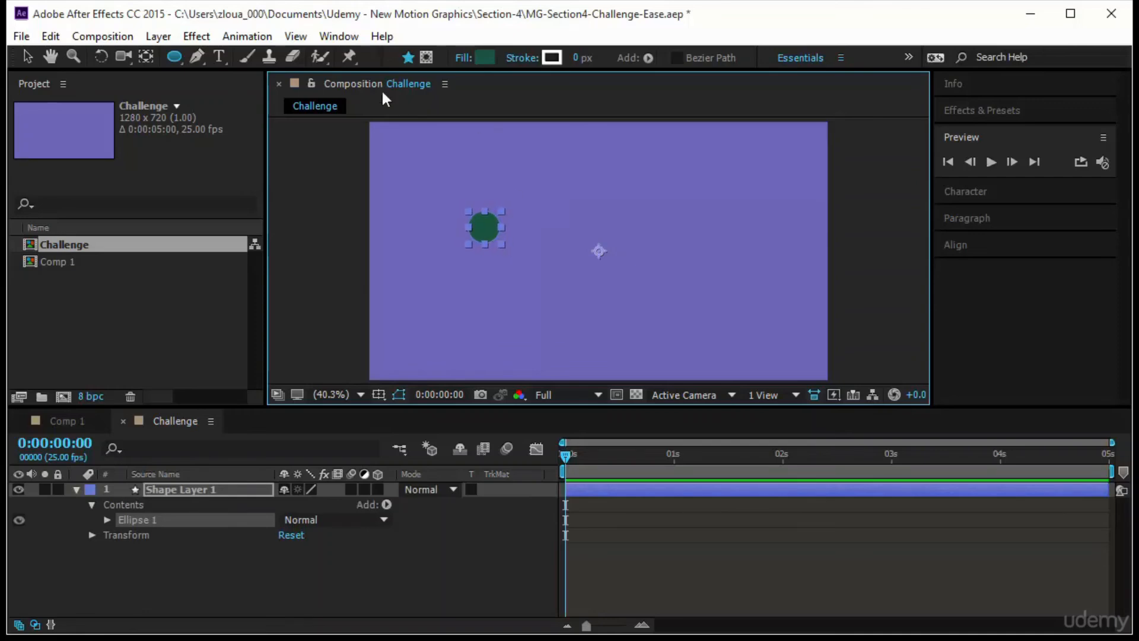
key("ctrl+alt+Home")
left_click(154, 62)
left_click(549, 229)
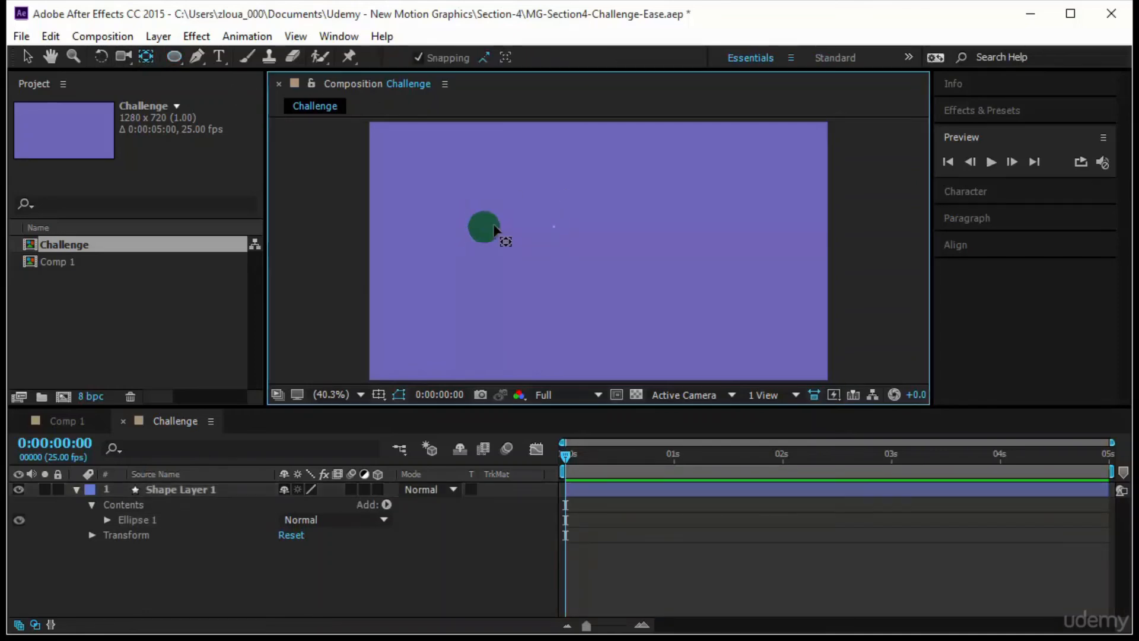
left_click(491, 226)
left_click_drag(599, 253, 484, 226)
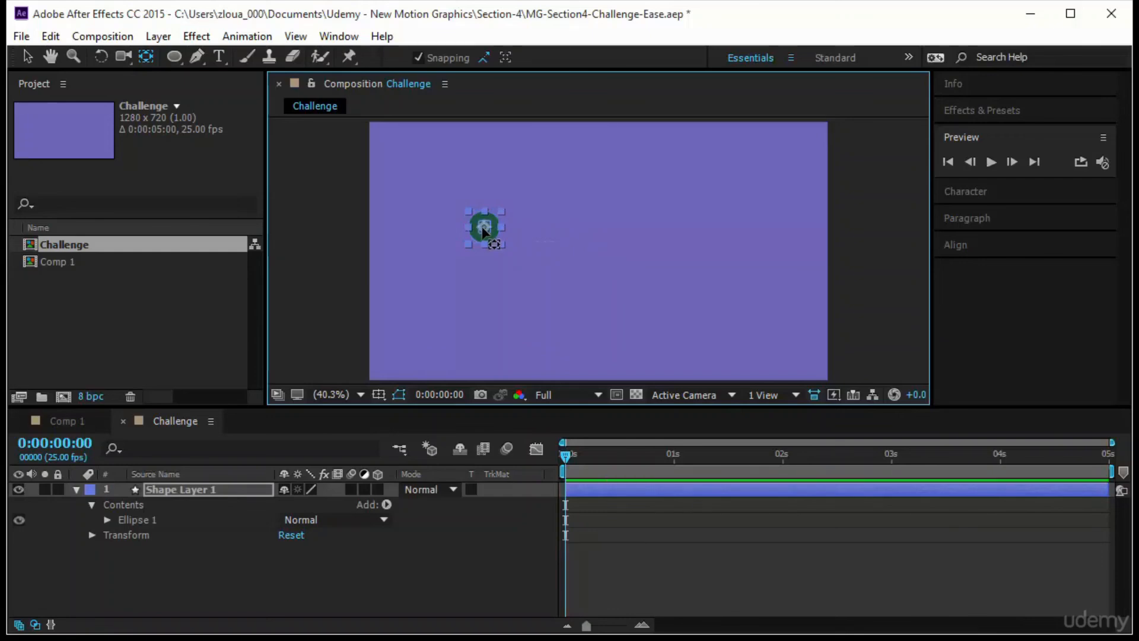
- Change the circle's fill to a darker, fully saturated green with hue 157° and brightness about 27%
left_click(173, 57)
left_click(486, 58)
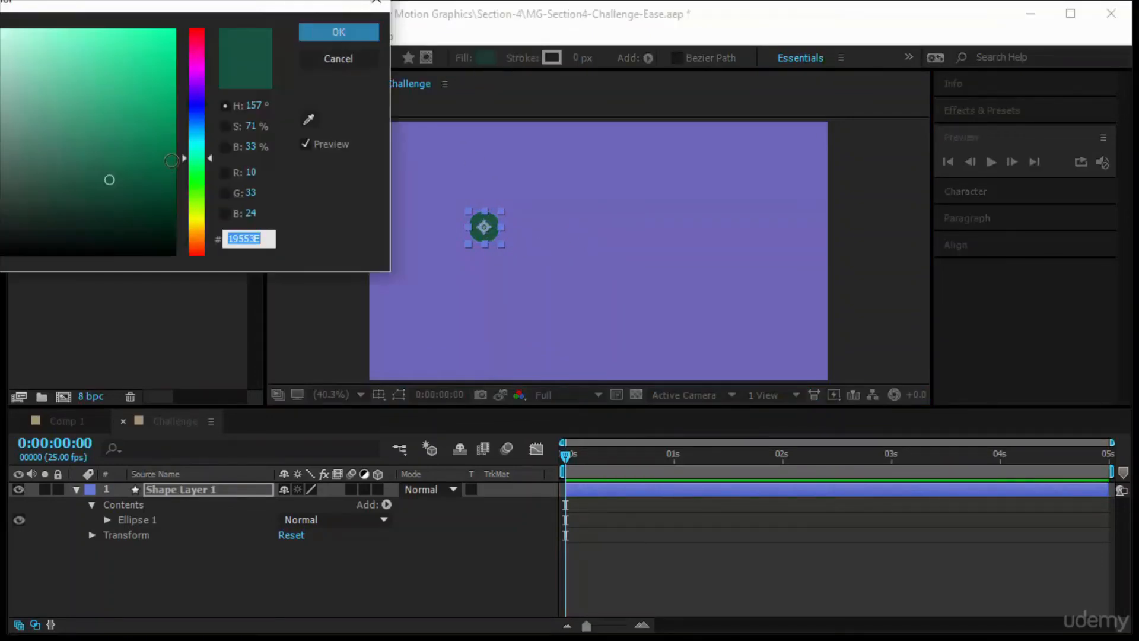
left_click(153, 181)
mouse_move(170, 176)
left_mouse_down()
mouse_move(186, 132)
mouse_move(173, 132)
mouse_move(176, 193)
left_mouse_up()
left_click(338, 32)
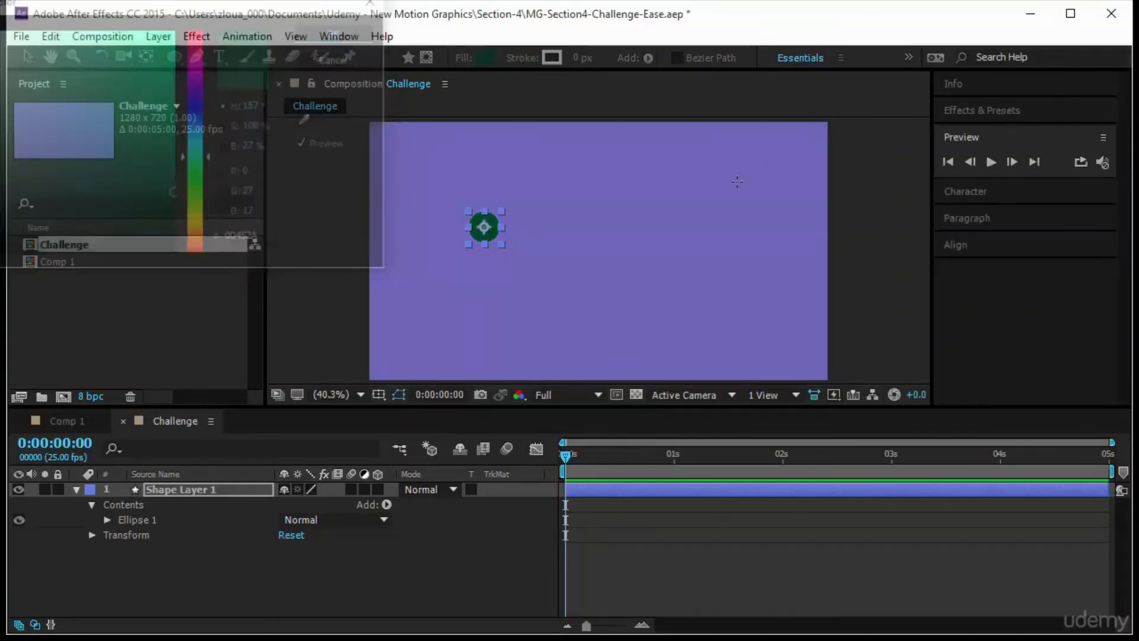
- Add the text "Option One" and place it just to the right of the green circle
left_click(219, 57)
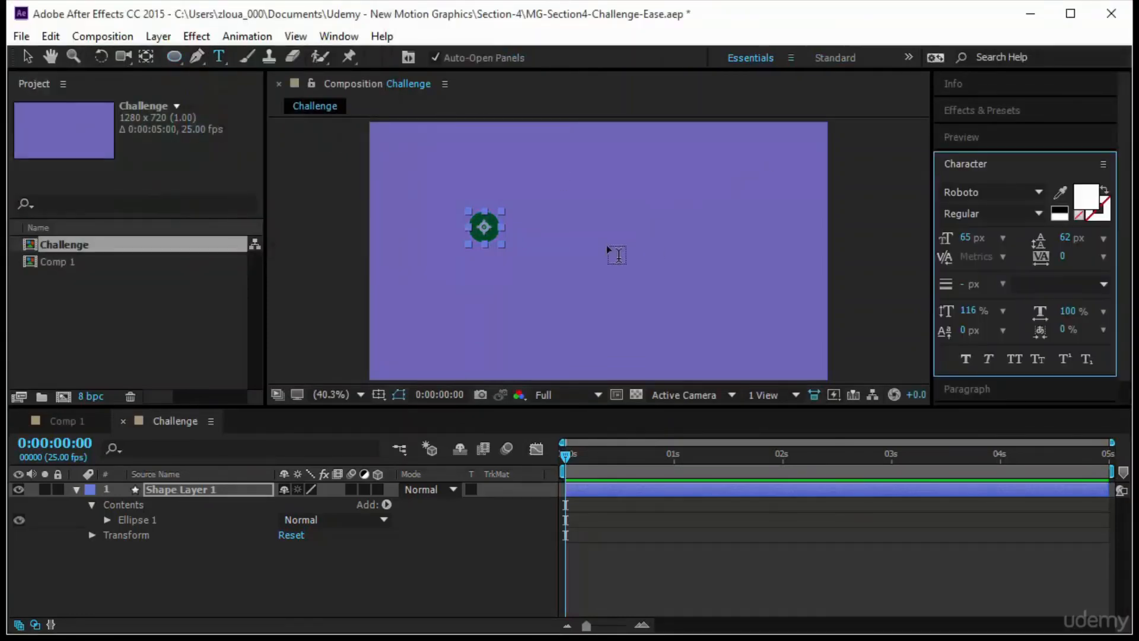
left_click(531, 233)
type("O")
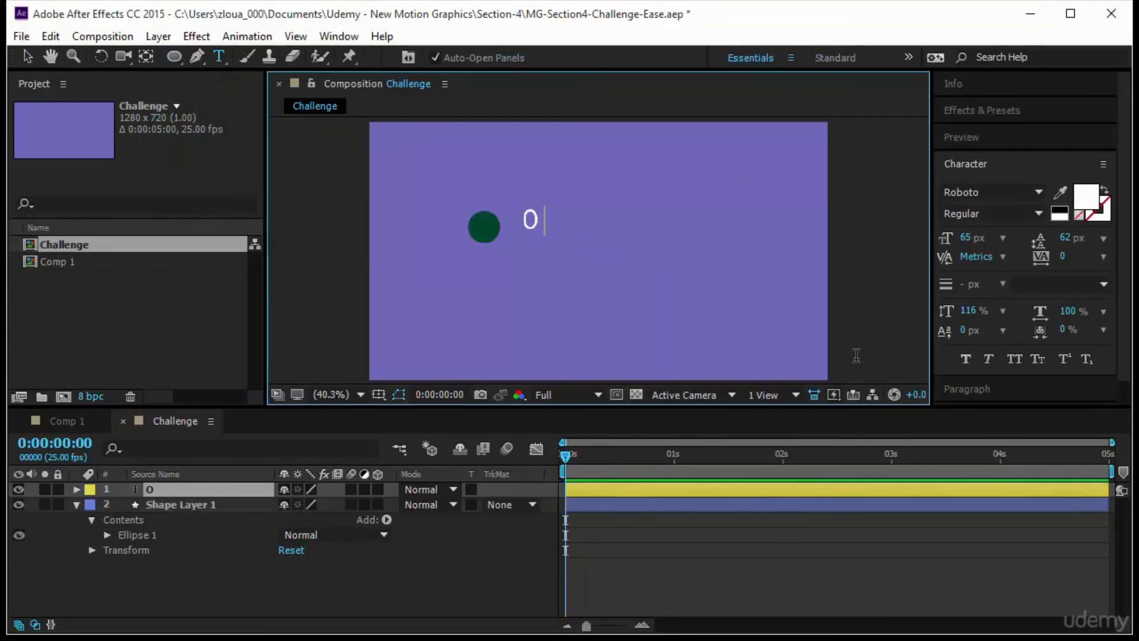
type("ption 0ne")
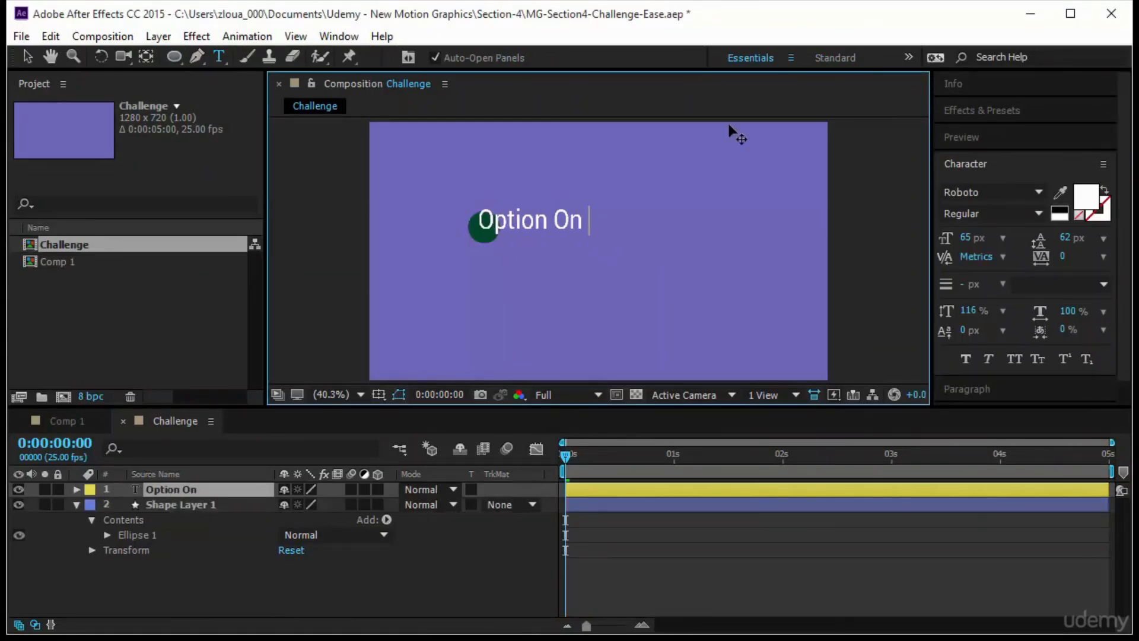
left_click(28, 55)
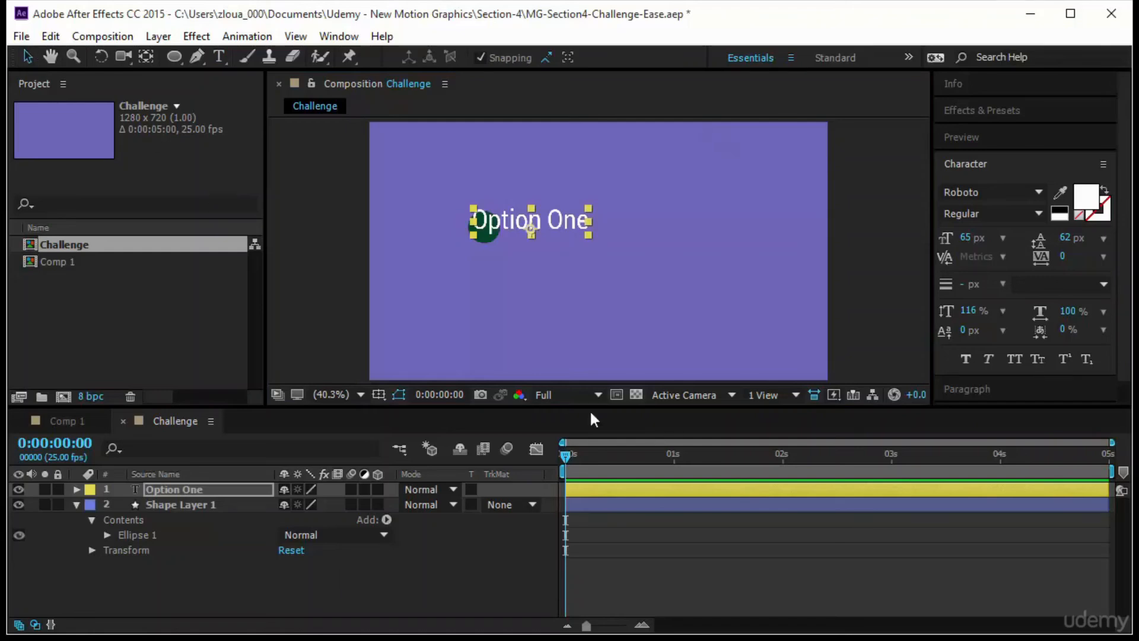
left_click_drag(567, 232, 593, 233)
left_click(707, 240)
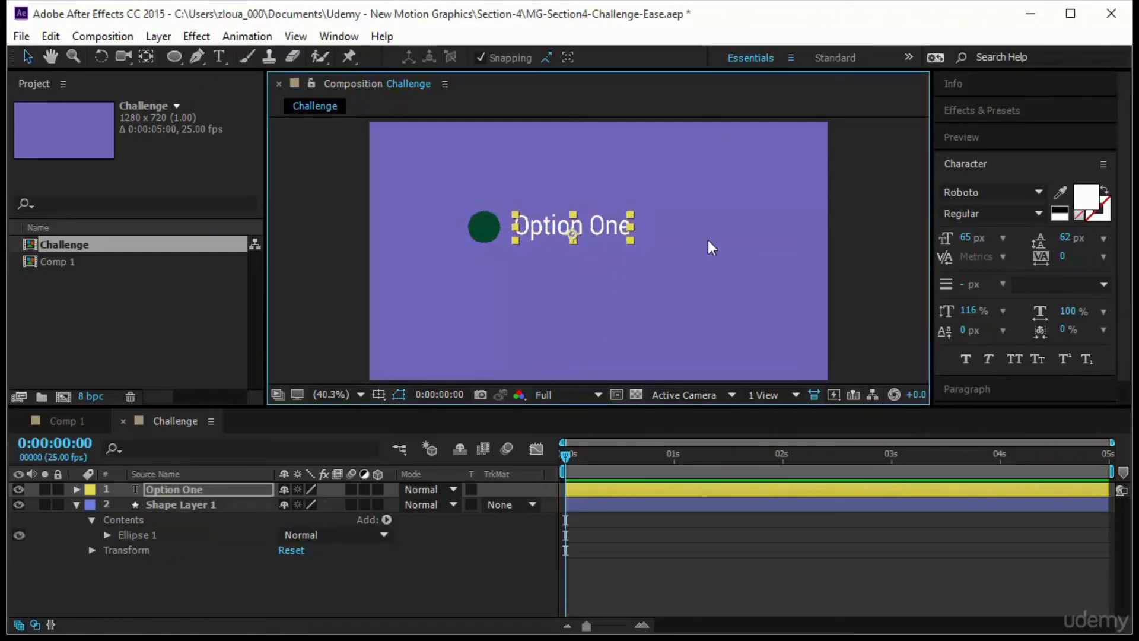
- Enlarge the Option One text to 79 px and shift it together with the circle rightward, nearer the frame's centre
left_click(473, 236)
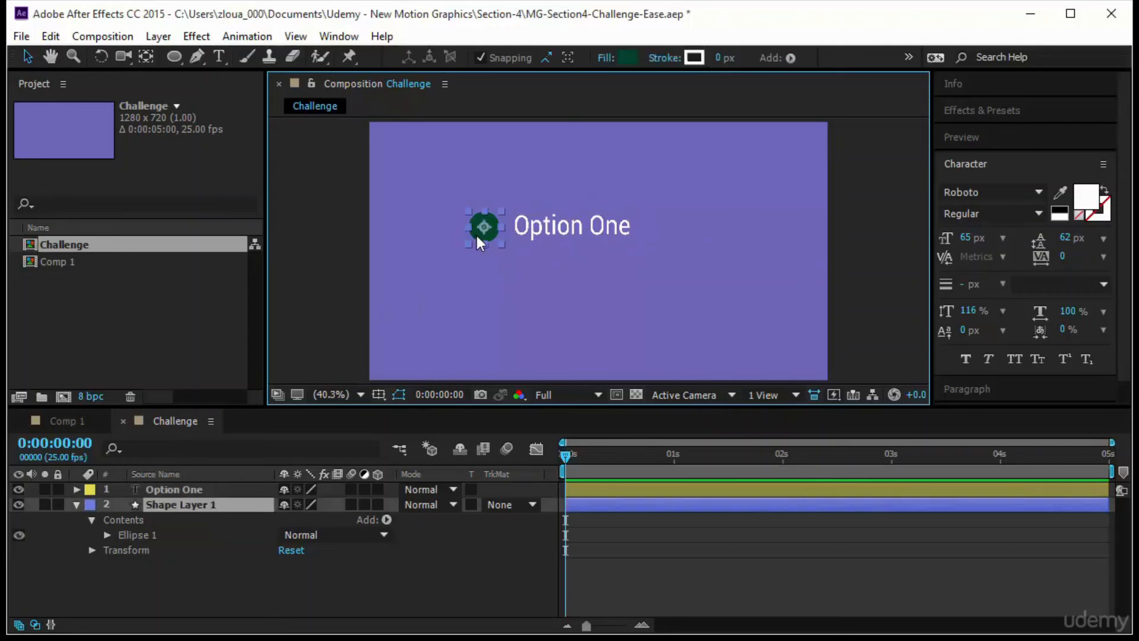
left_click(543, 228)
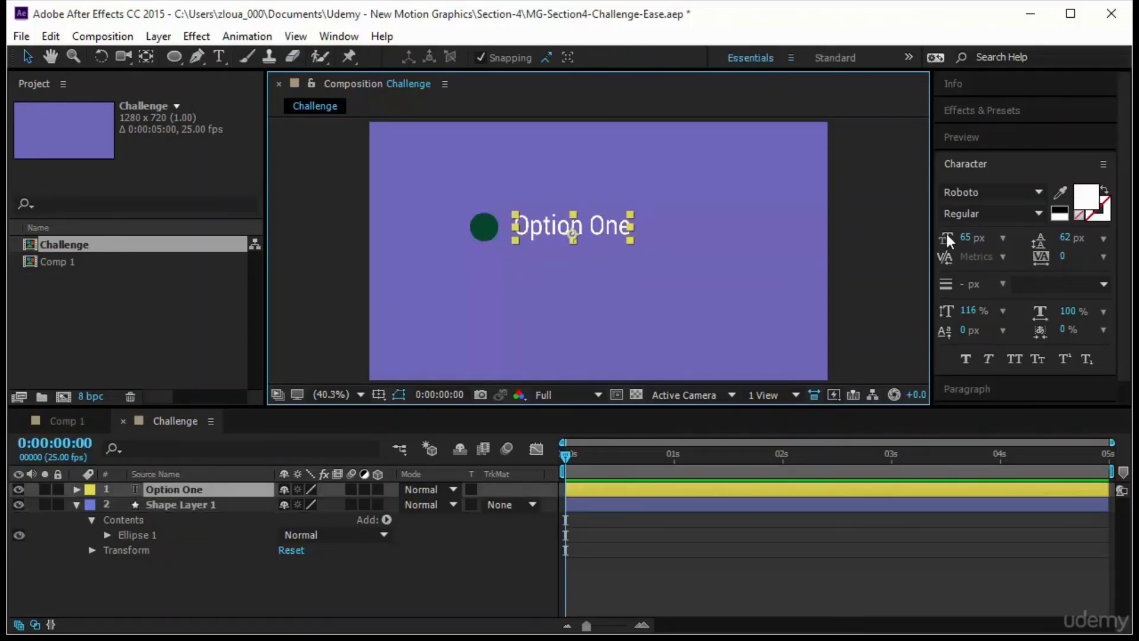
left_click_drag(966, 239, 974, 239)
left_click_drag(511, 229, 525, 231)
left_click(484, 227, "shift")
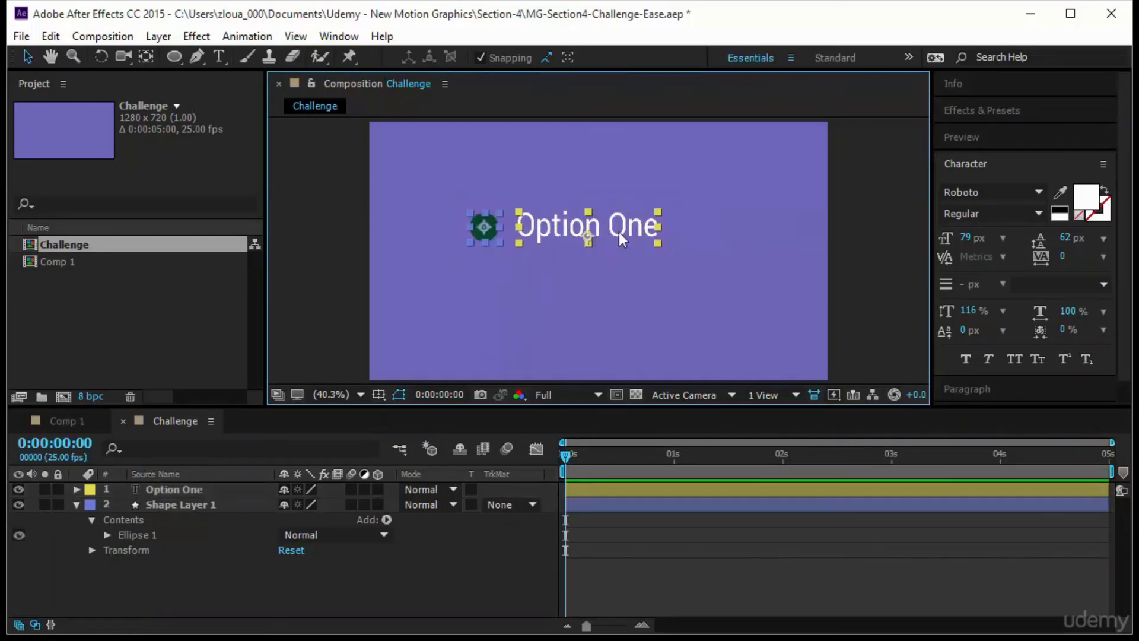
left_click_drag(618, 232, 649, 233)
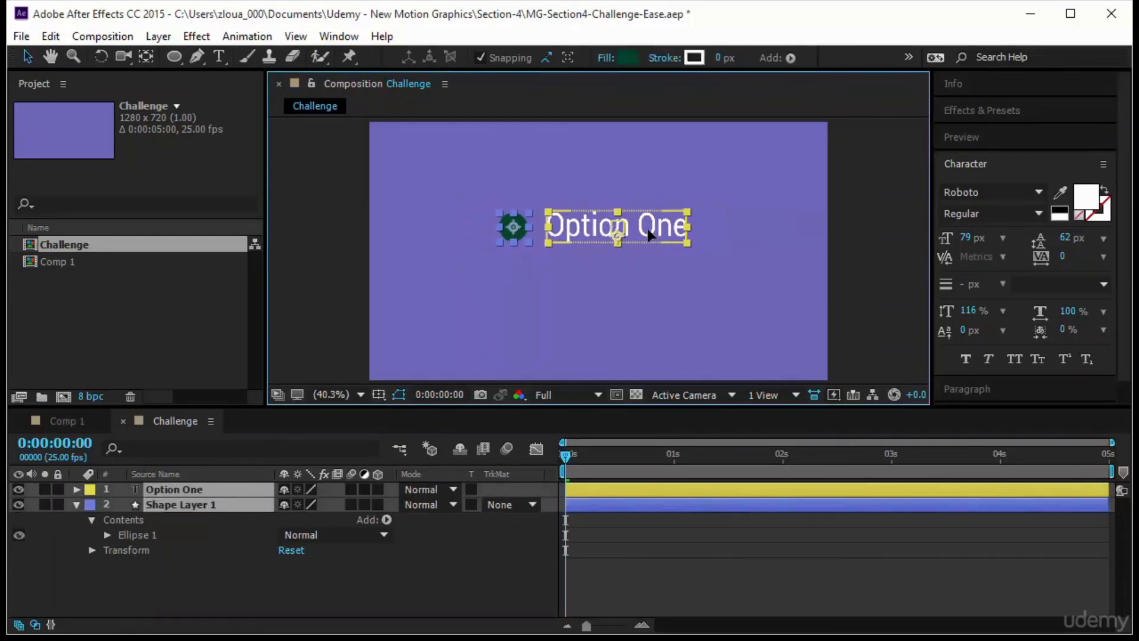
left_click(636, 286)
- Reveal Position for the Option One and Shape Layer 1 layers and set a Position keyframe on both at 0:00:00:12
left_click(94, 504)
left_click(75, 504)
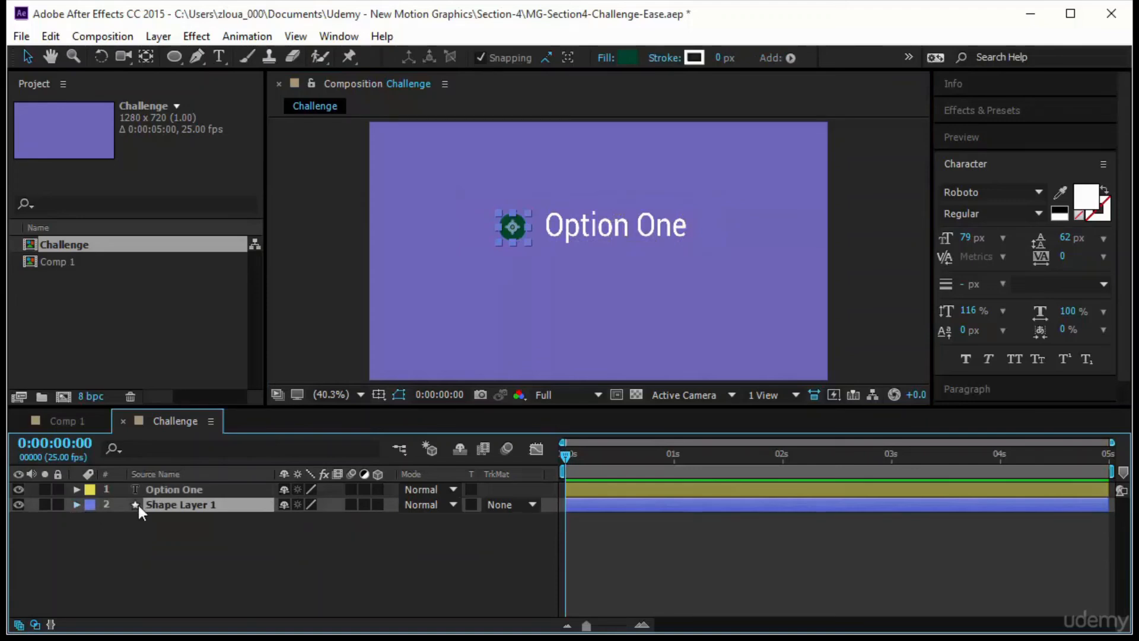
key("ctrl+a")
left_click_drag(163, 541, 250, 492)
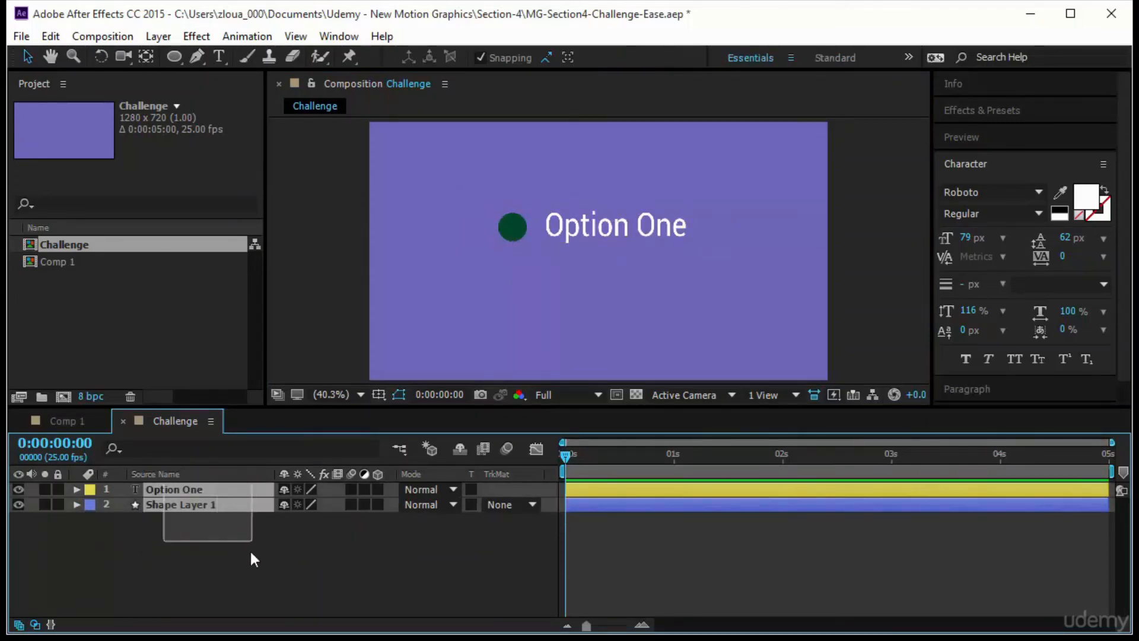
key("p")
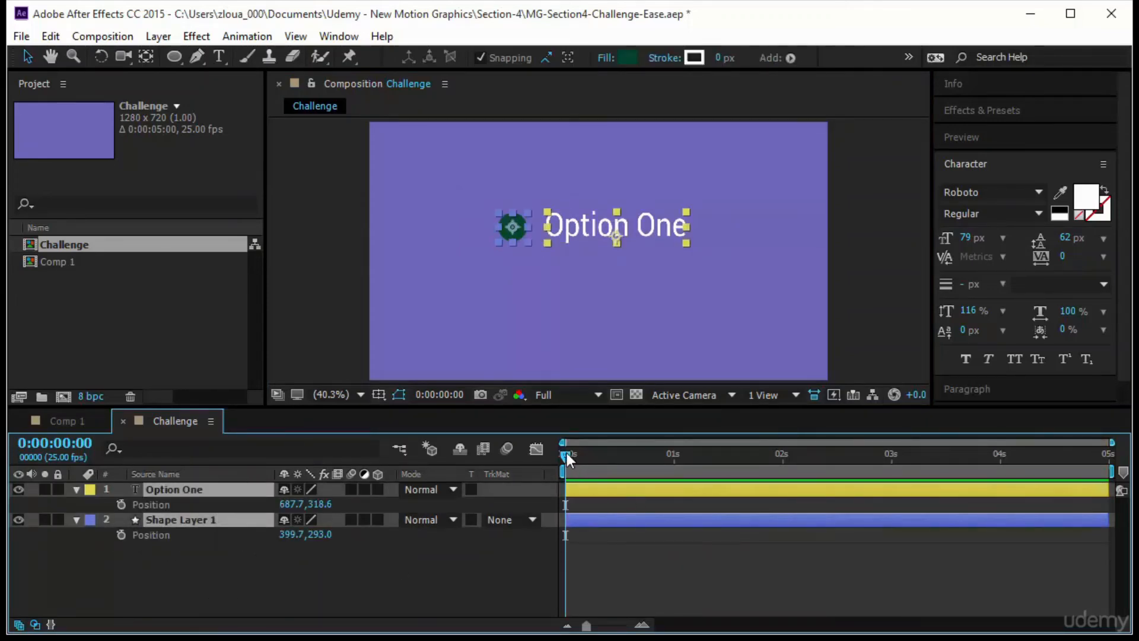
left_click_drag(567, 456, 618, 457)
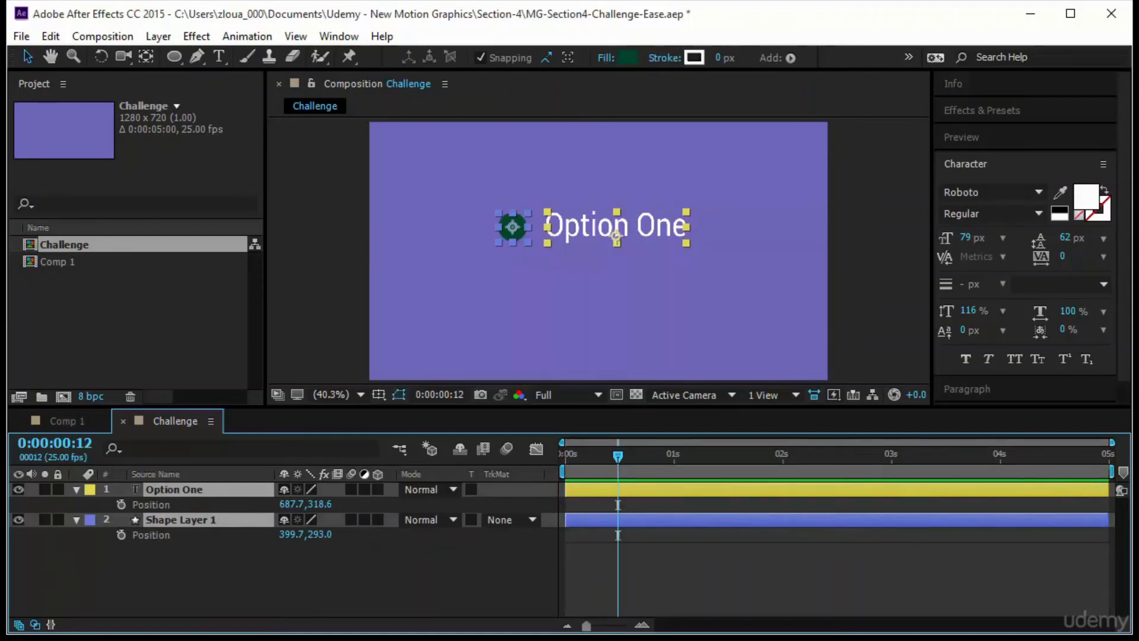
left_click(121, 504)
left_click(121, 535)
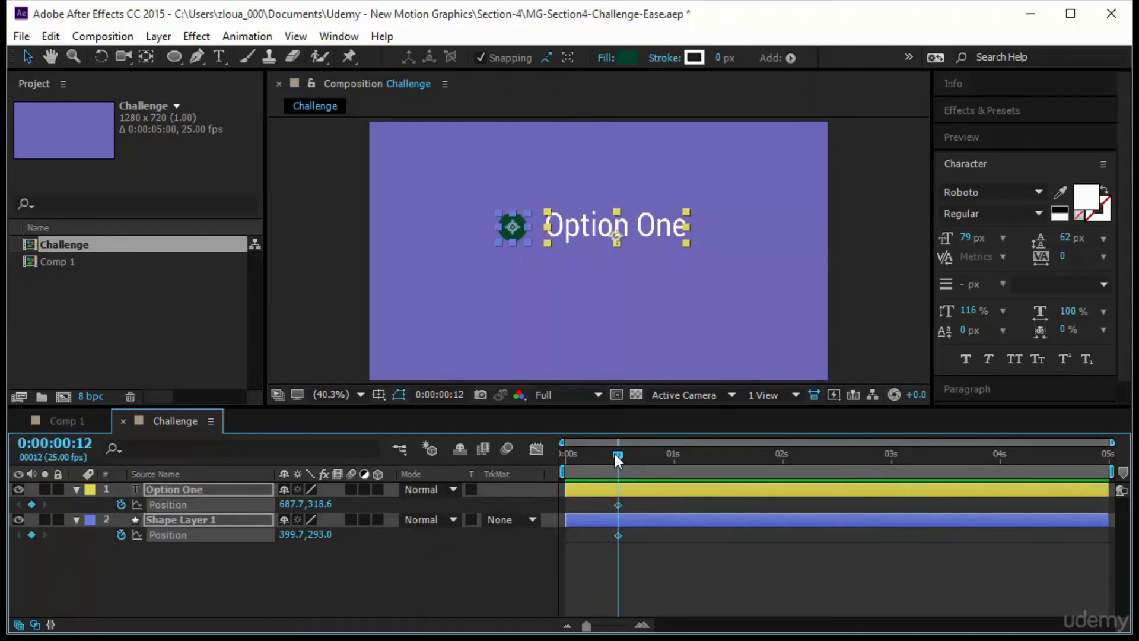
- At 0:00:00:00 move the circle and text beyond the frame's right edge, and apply Easy Ease to all their Position keyframes
left_click_drag(616, 455, 485, 471)
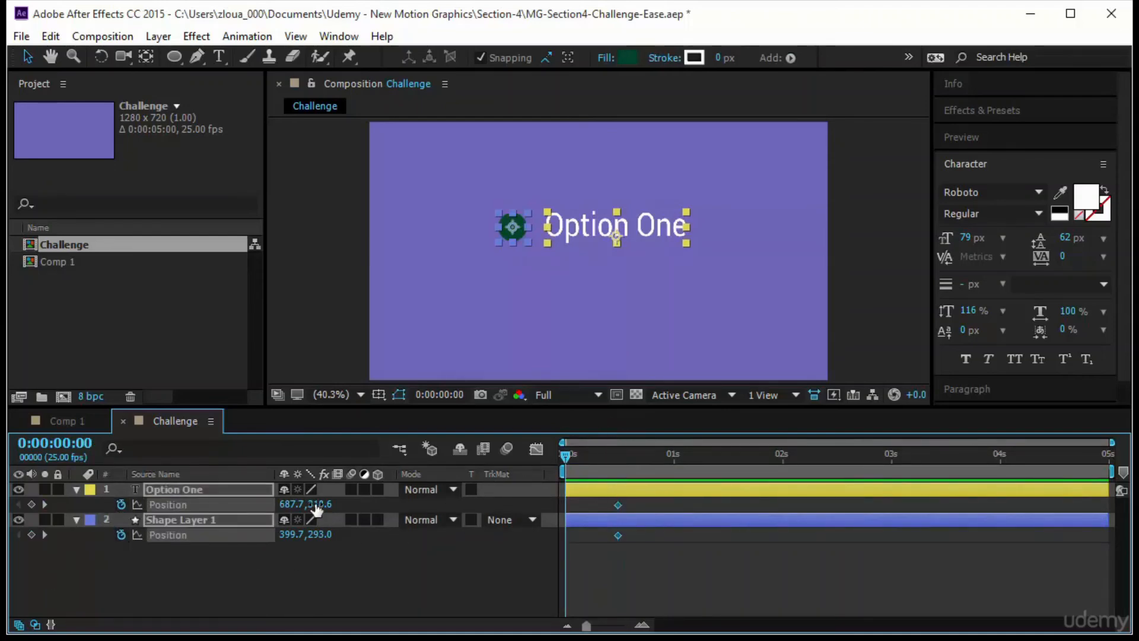
left_click_drag(647, 229, 984, 252)
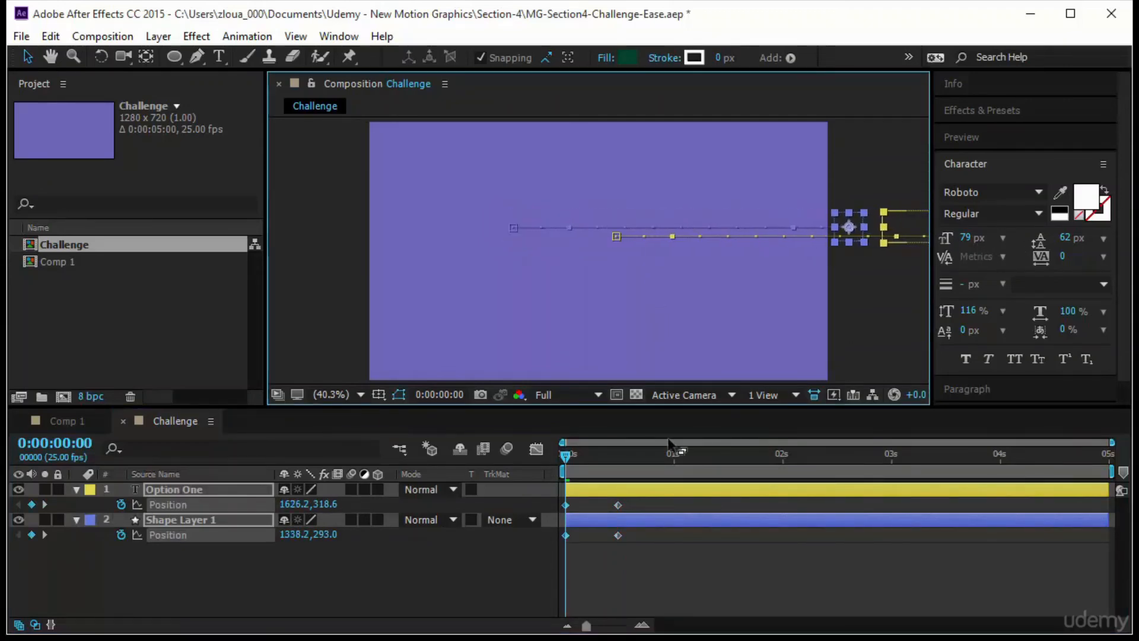
left_click(702, 605)
left_click_drag(674, 553, 563, 490)
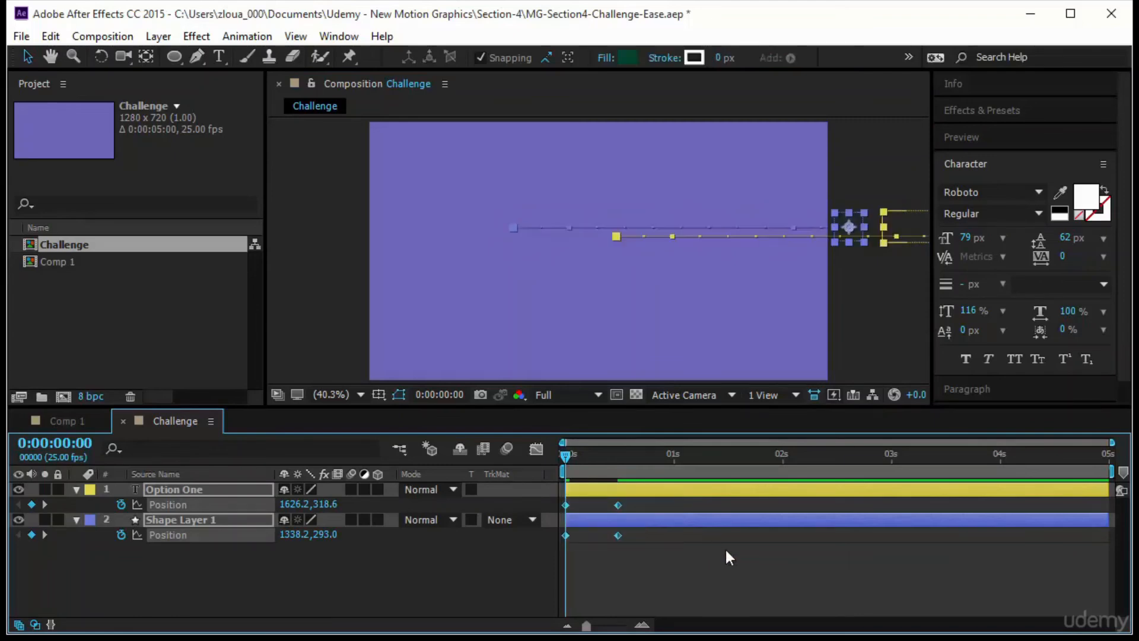
key("F9")
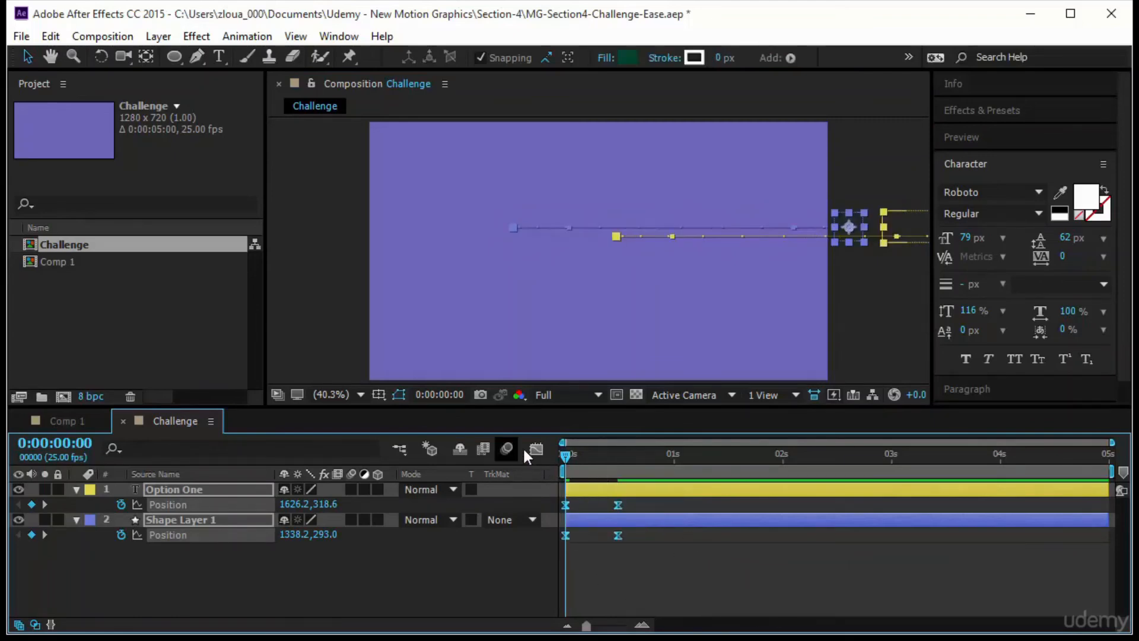
- Extend the slide-in to about 2 seconds, shape its speed graph to start fast and settle gradually, and preview it
left_click(535, 450)
left_click_drag(644, 561, 782, 593)
left_click(618, 582)
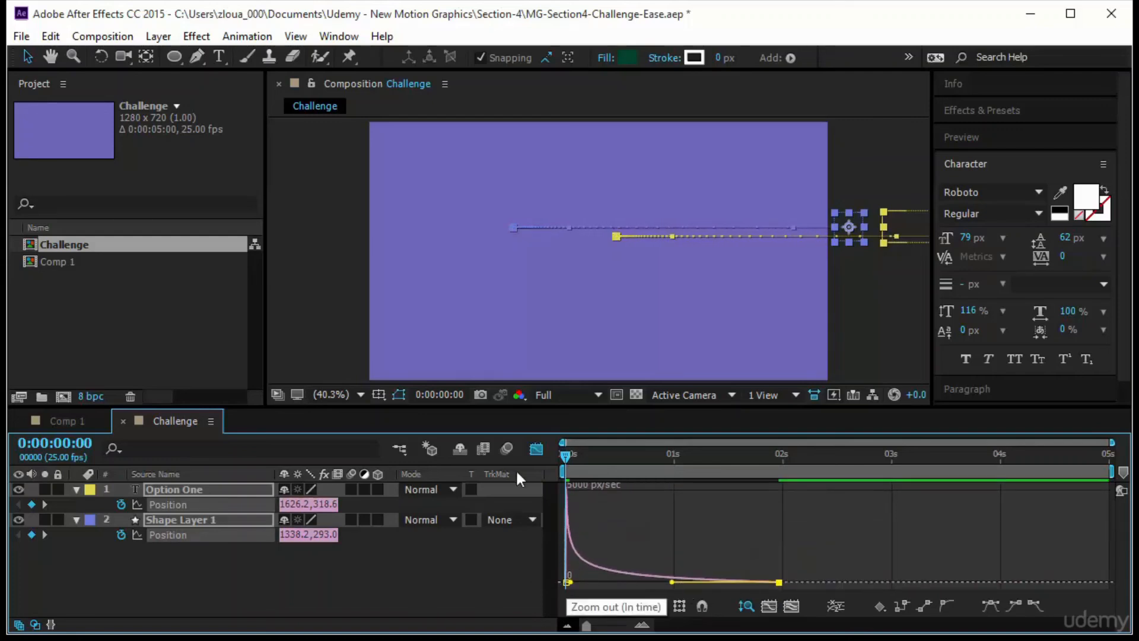
left_click(1002, 137)
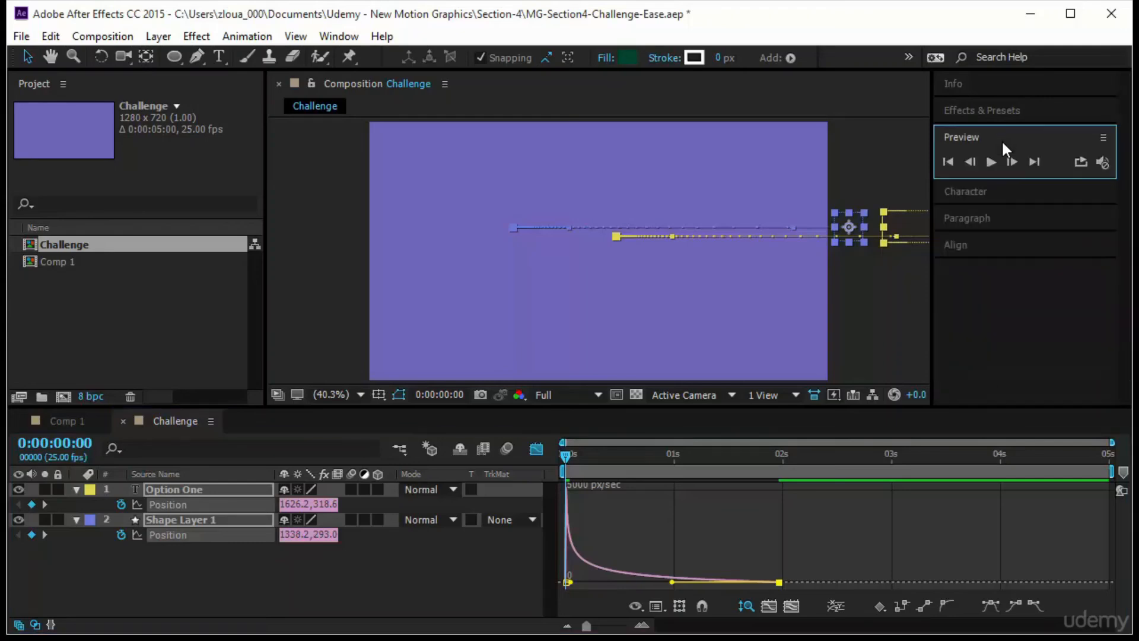
left_click(988, 165)
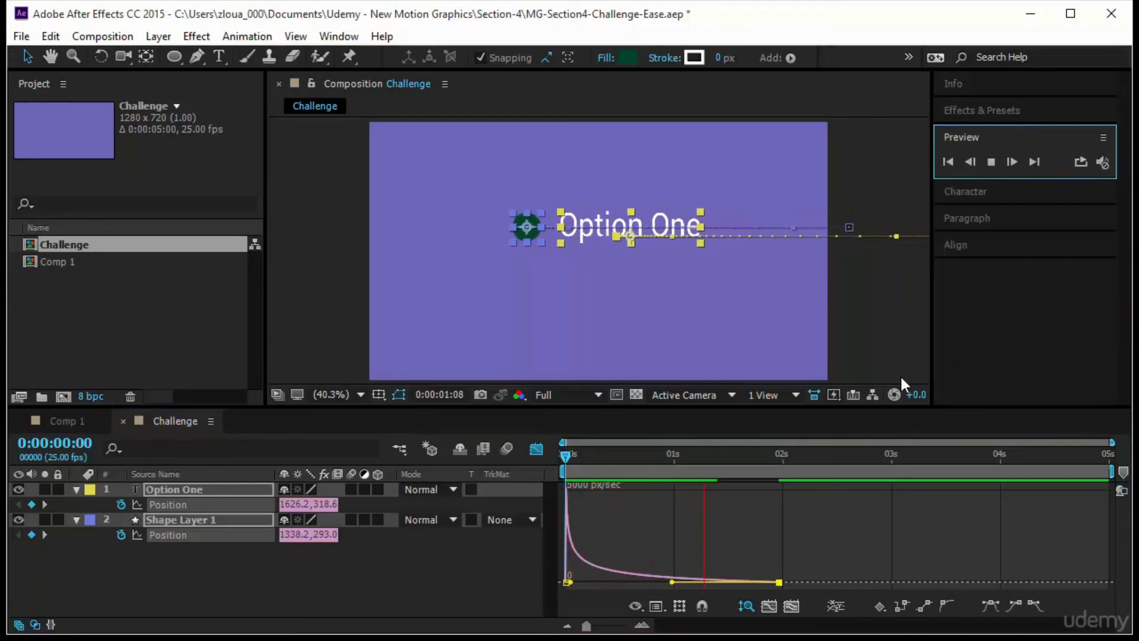
- Collapse both layers' properties, return from the Graph Editor to the layer bars, and stop the preview
left_click(375, 596)
left_click(77, 490)
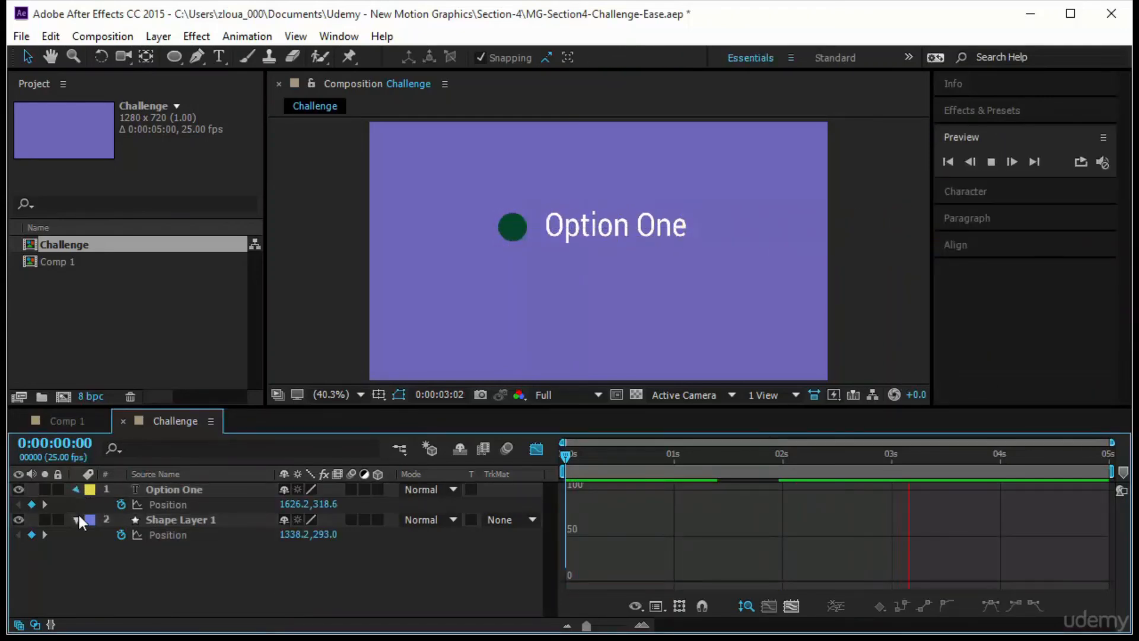
left_click(76, 504)
left_click(536, 449)
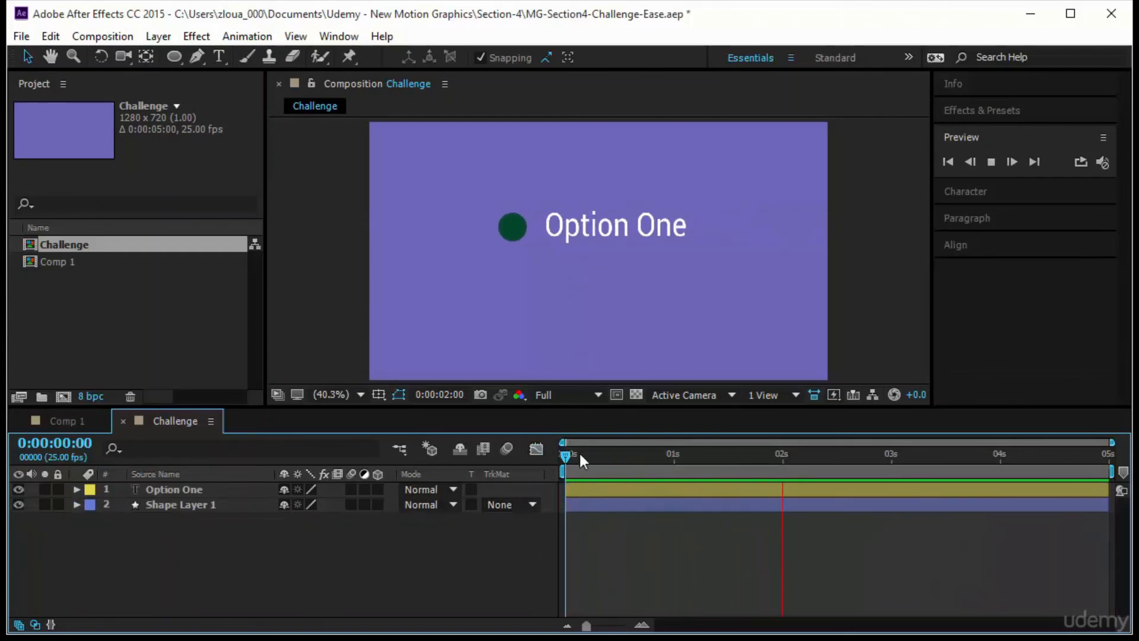
key("space")
- Try duplicating the Option One text and circle layers at 0:00:01:00, undo the duplication, and reselect the two original layers
mouse_move(565, 453)
left_mouse_down()
mouse_move(671, 468)
mouse_move(674, 456)
left_mouse_up()
key("ctrl+a")
left_click_drag(191, 556, 226, 487)
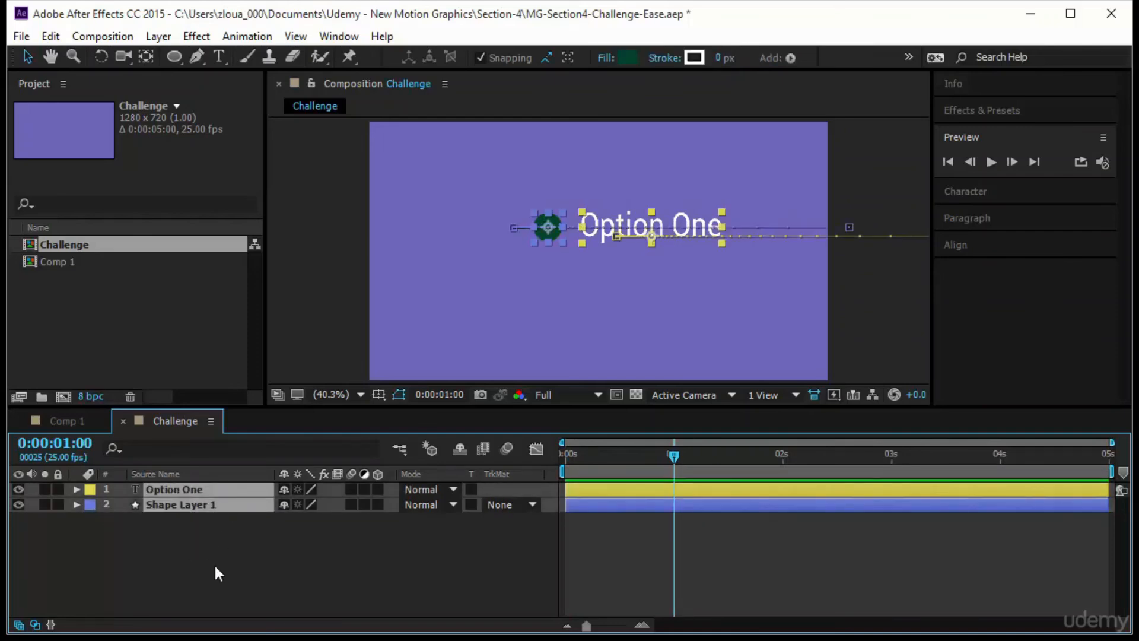
key("ctrl+d")
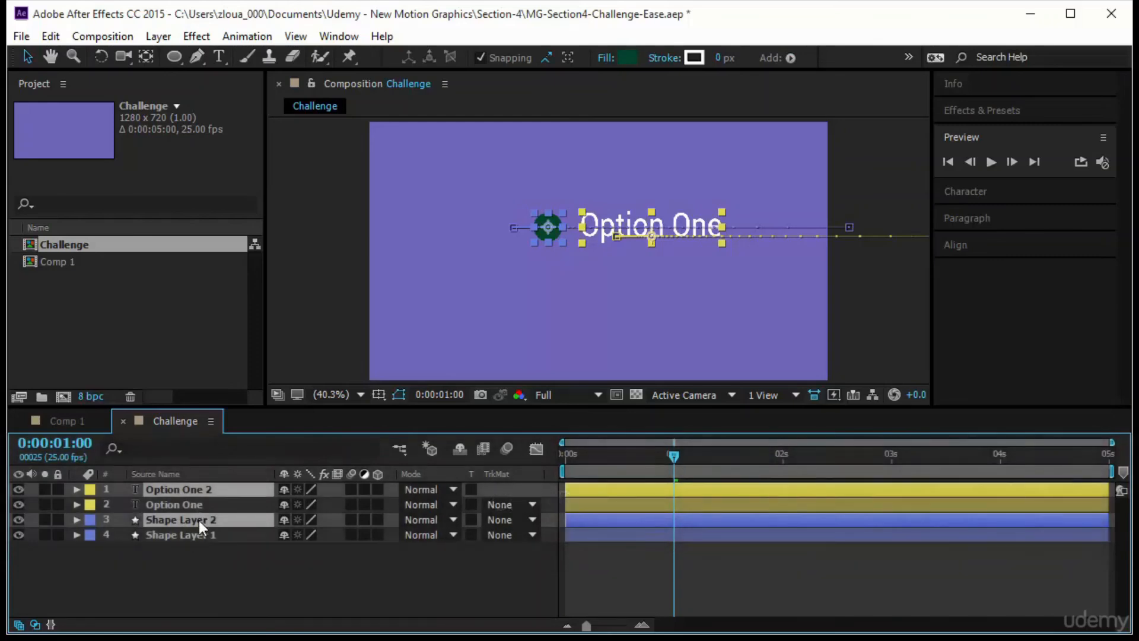
left_click(230, 589)
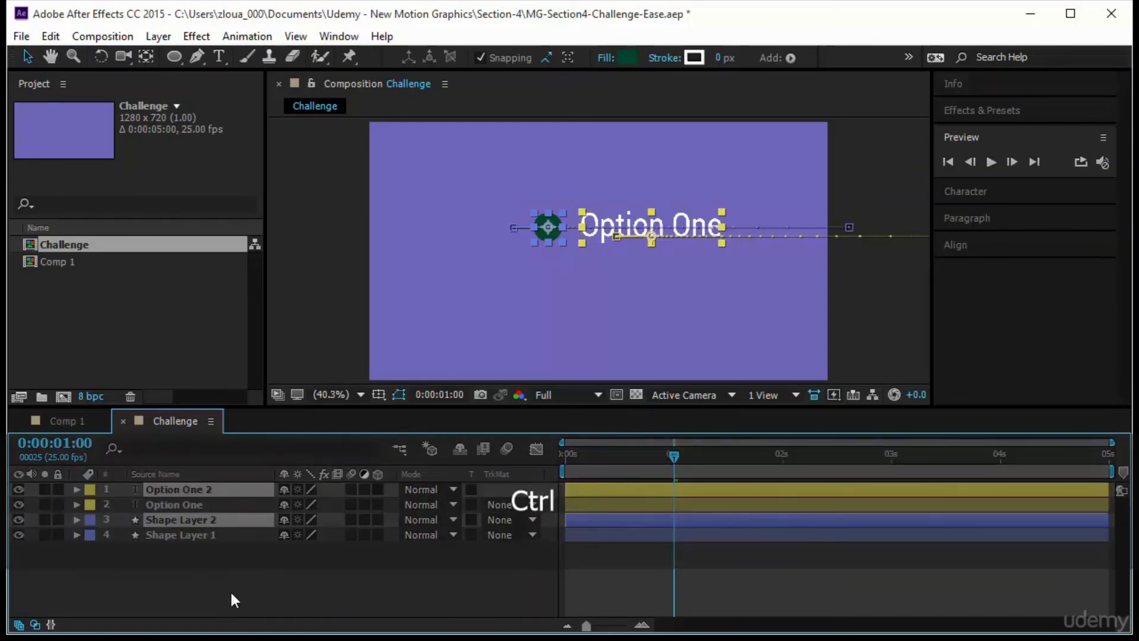
key("ctrl+z")
left_click_drag(202, 568, 236, 512)
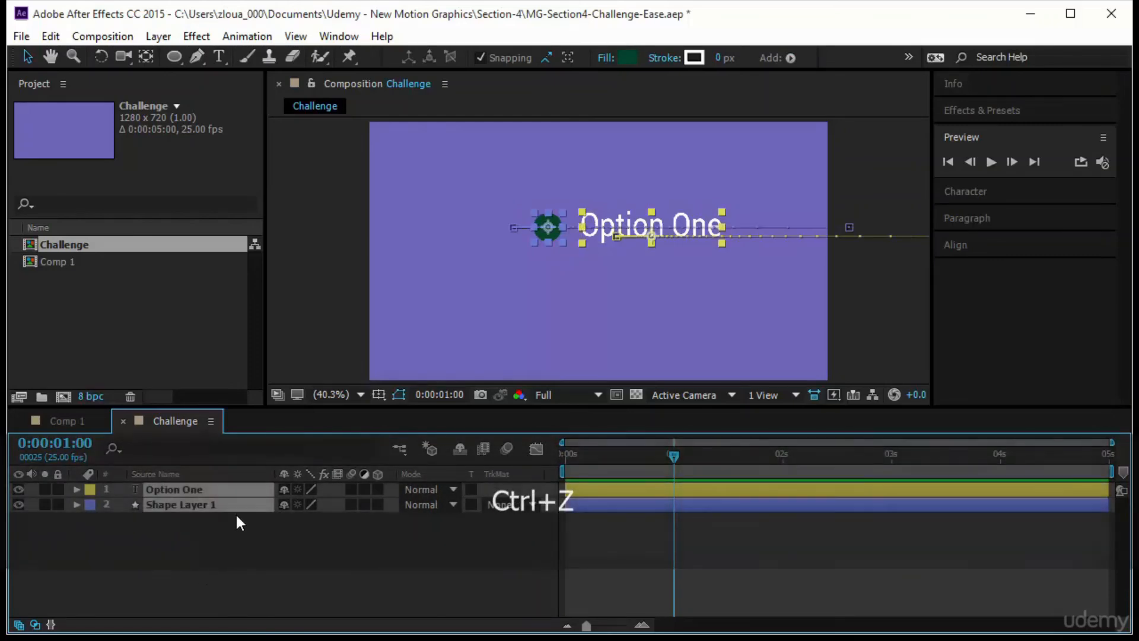
- Copy and paste the Option One text and Shape Layer 1 circle to make a second pair of layers stacked above them
key("ctrl+c")
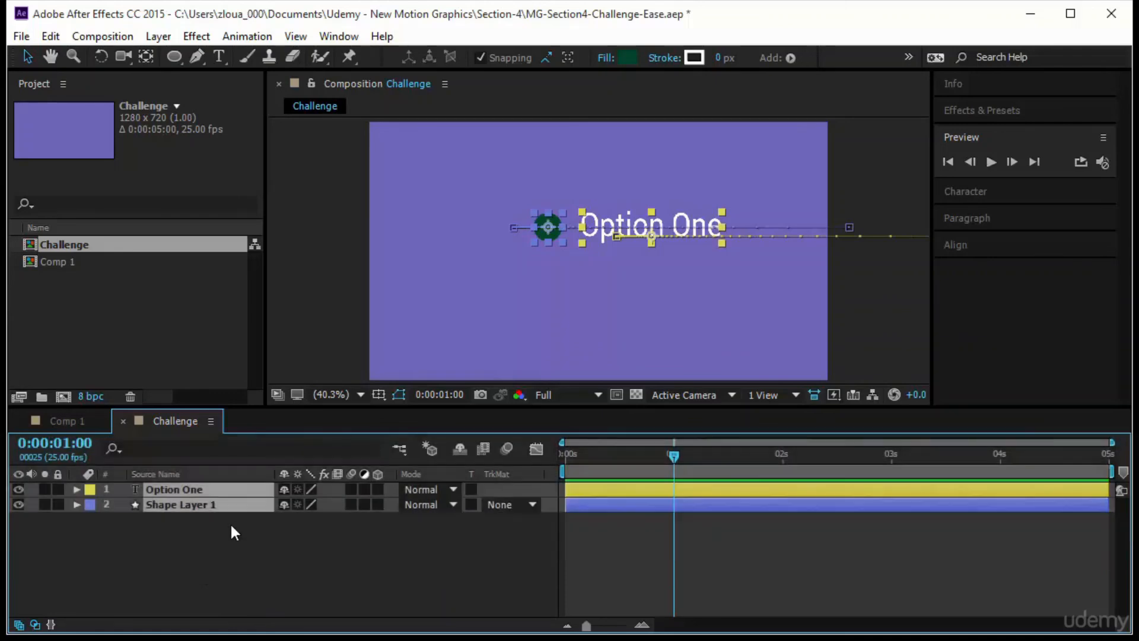
key("ctrl+v")
left_click(270, 567)
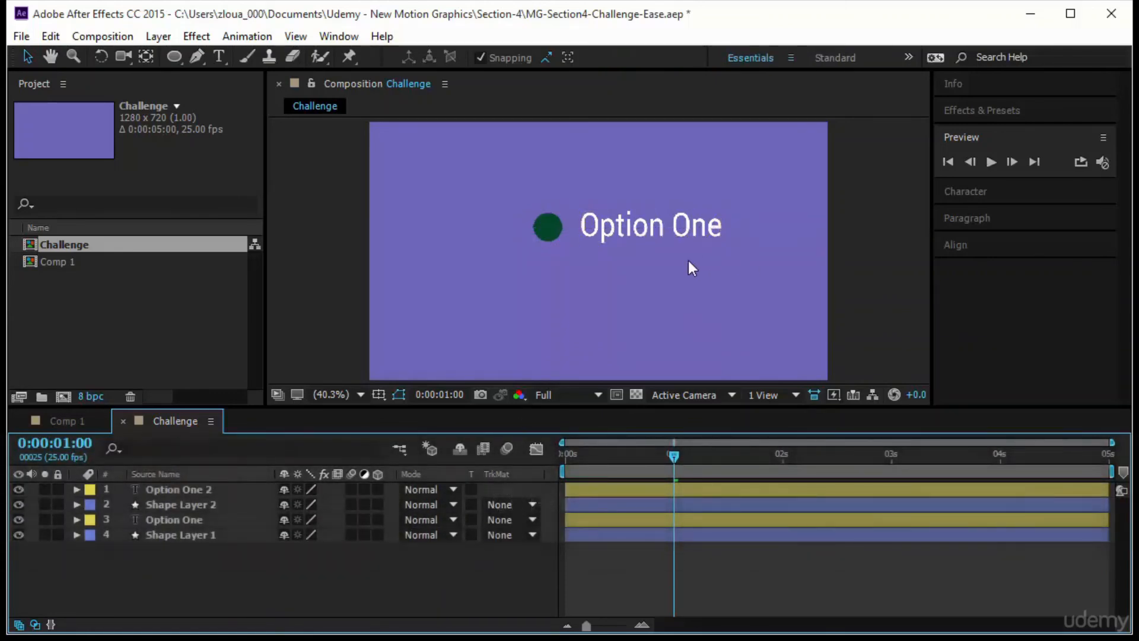
- Try moving the copied text straight down below the original at 0:00:01:00, and undo the move
left_click(674, 229)
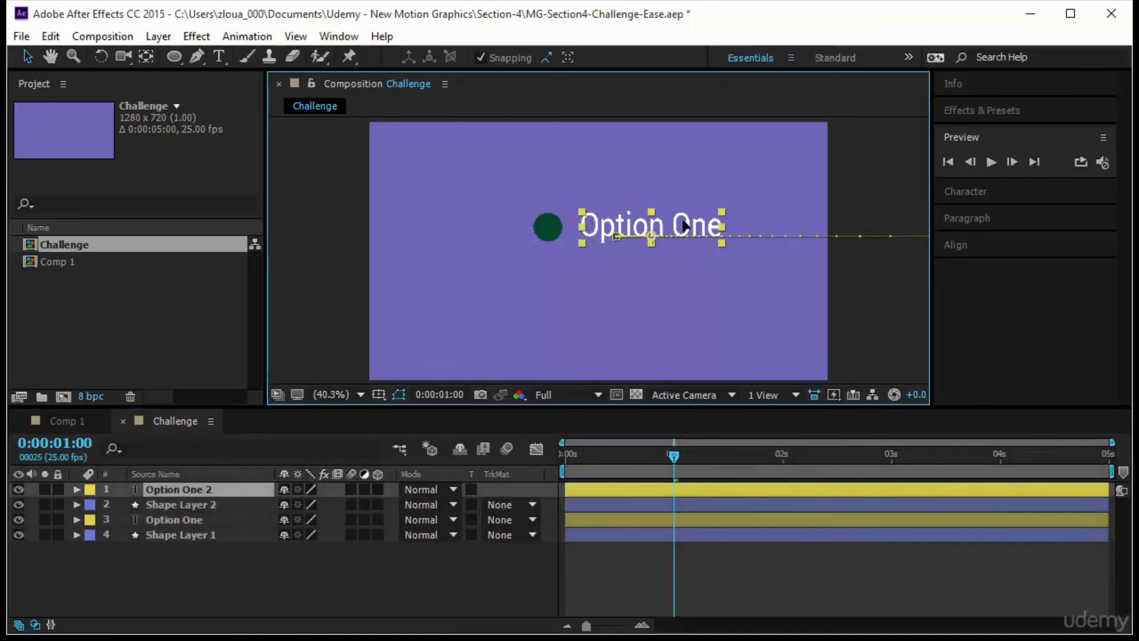
left_click_drag(681, 227, 670, 300)
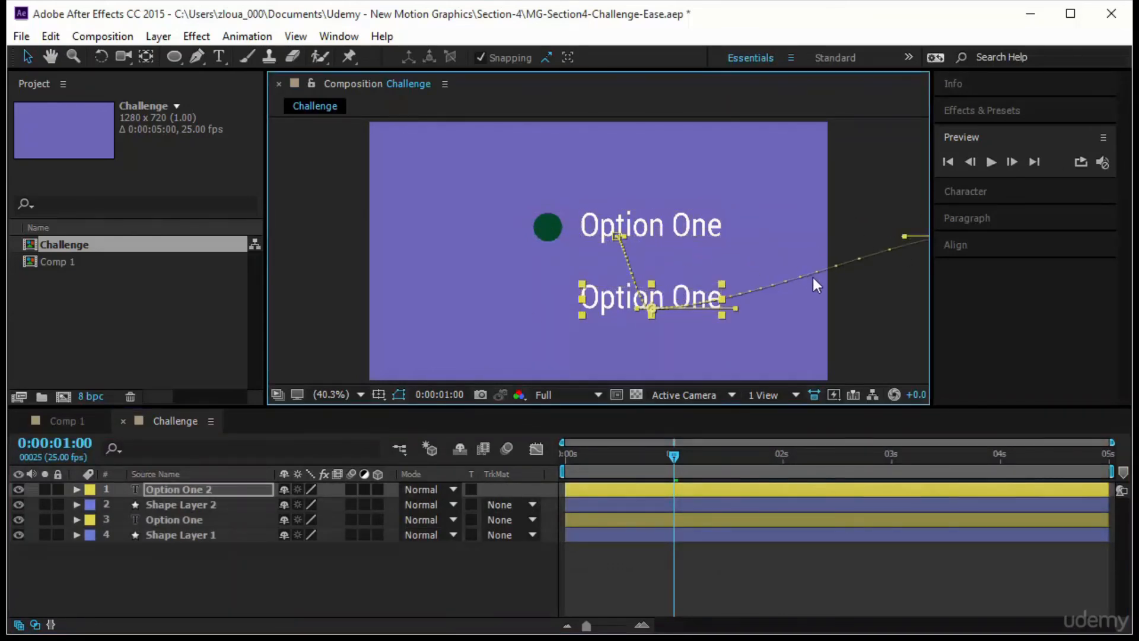
key("ctrl+z")
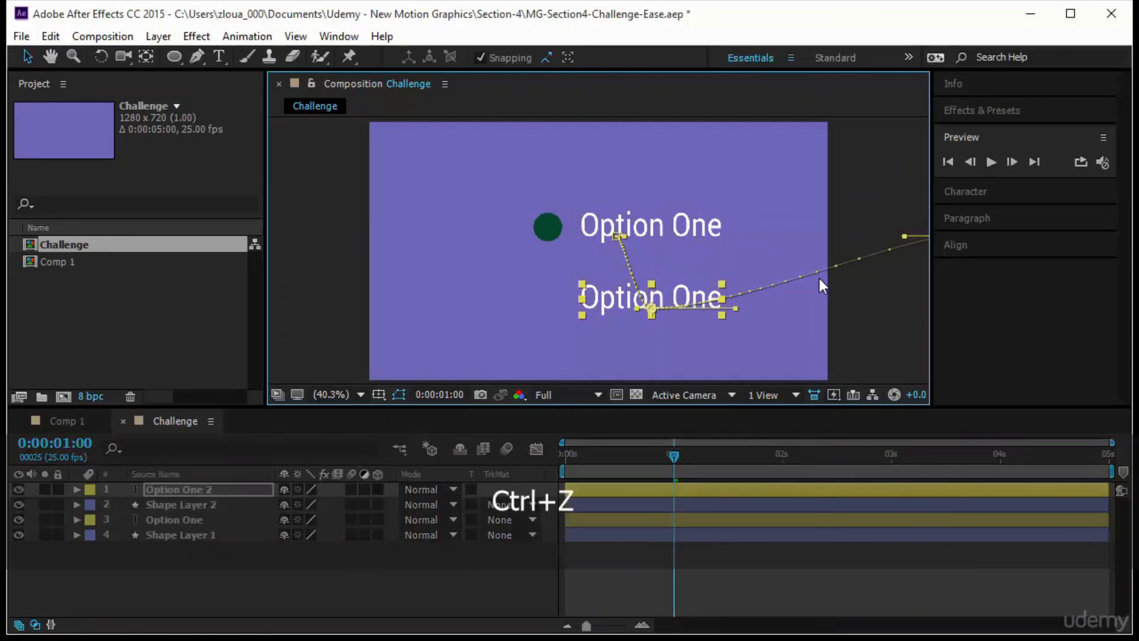
- Reveal the keyframes of Option One 2 and Shape Layer 2, and go to their last Position keyframes at 0:00:01:24
left_click(218, 504, "shift")
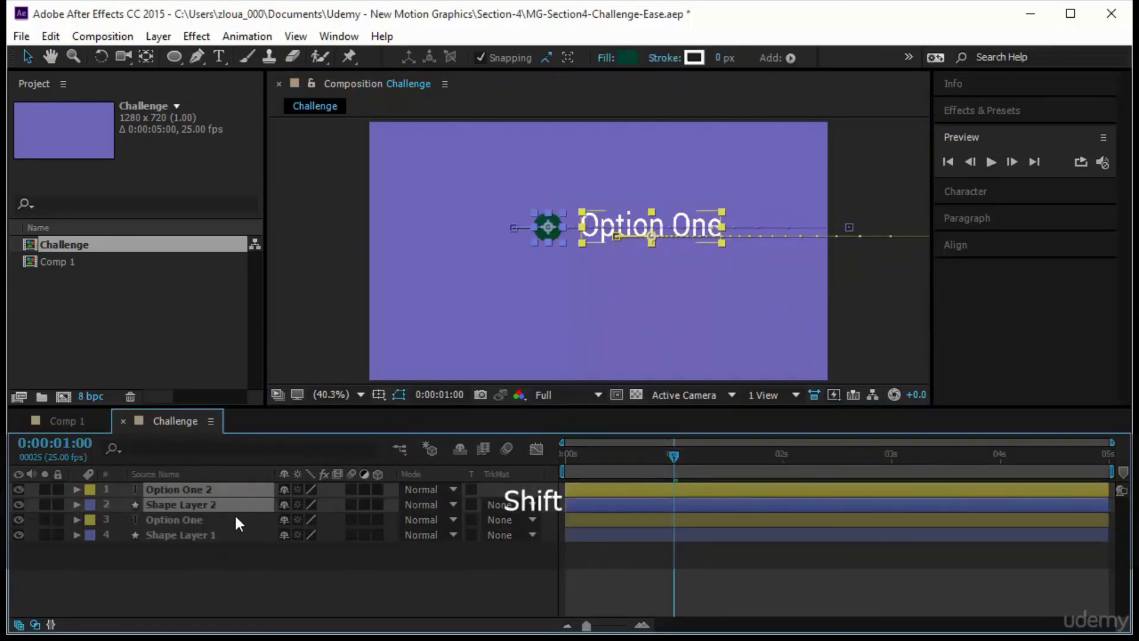
key("u")
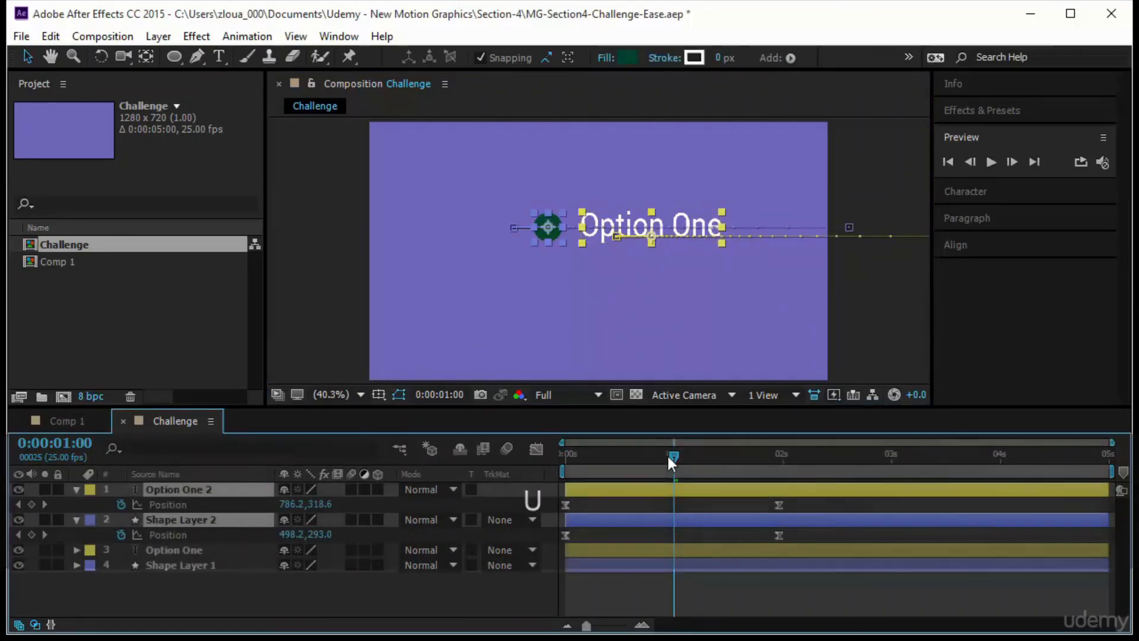
left_click_drag(671, 452, 685, 453)
key("k")
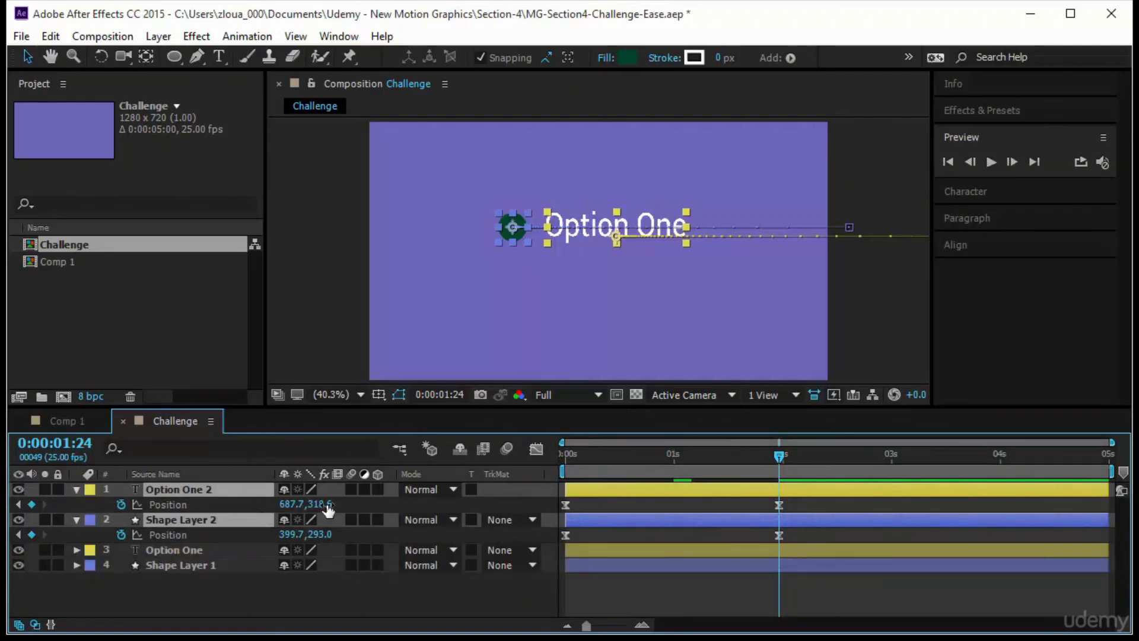
- Try lowering both copies at 0:00:01:24 only, to vertical positions 421.6 and 396.0, and undo it
left_click_drag(328, 509, 356, 590)
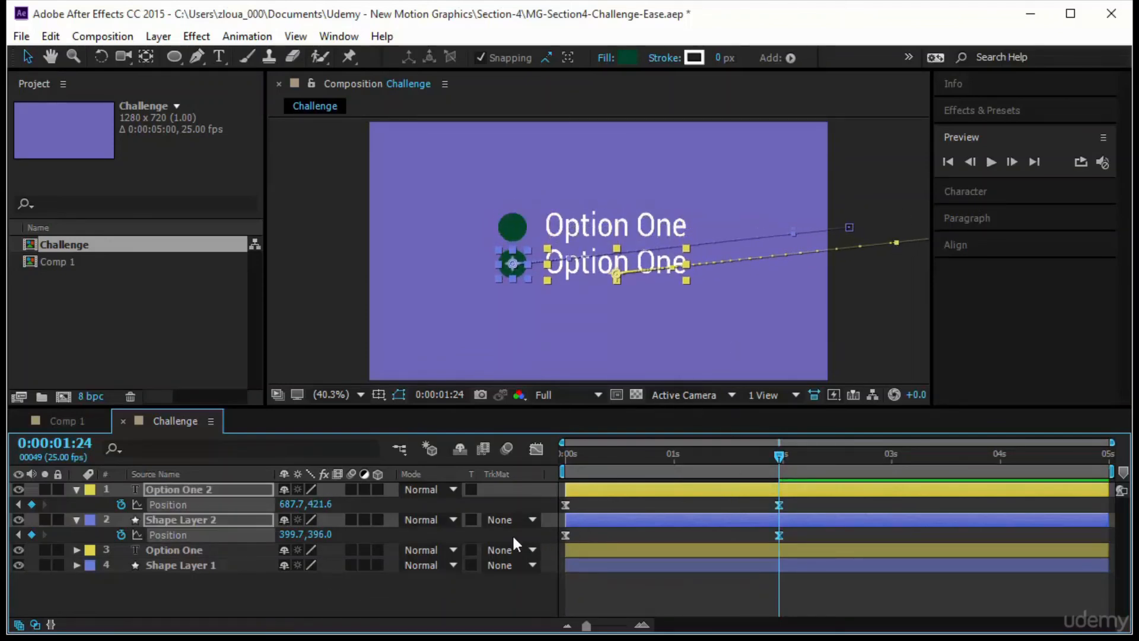
key("ctrl+z")
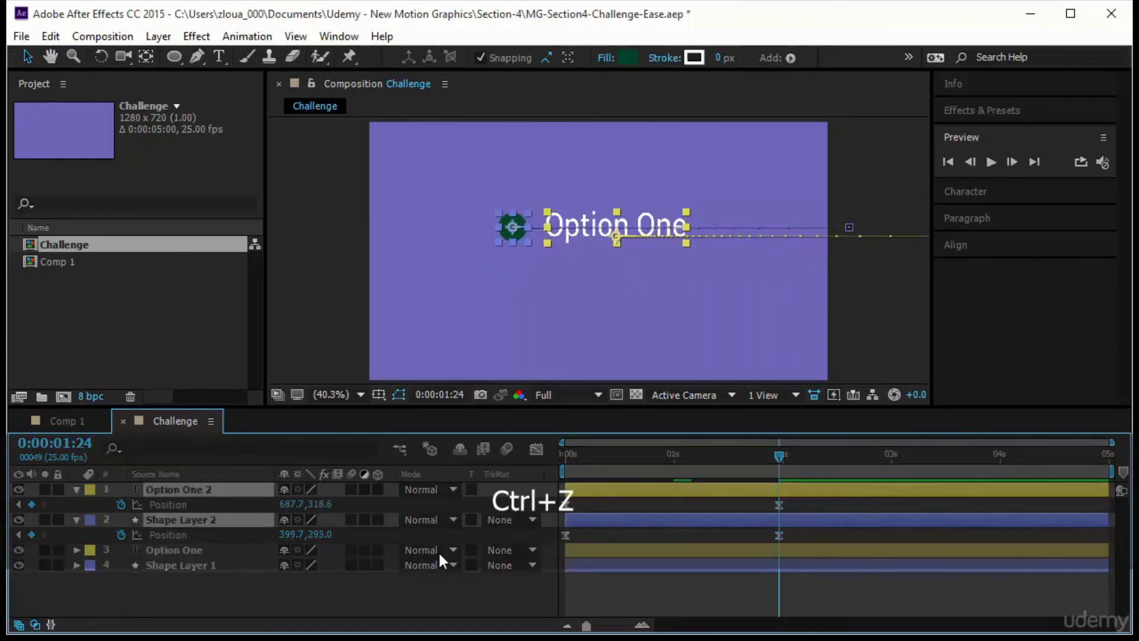
- Select all Position keyframes of both copies and lower them together to vertical positions 433.6 for the text and 408.0 for the circle
left_click(186, 506)
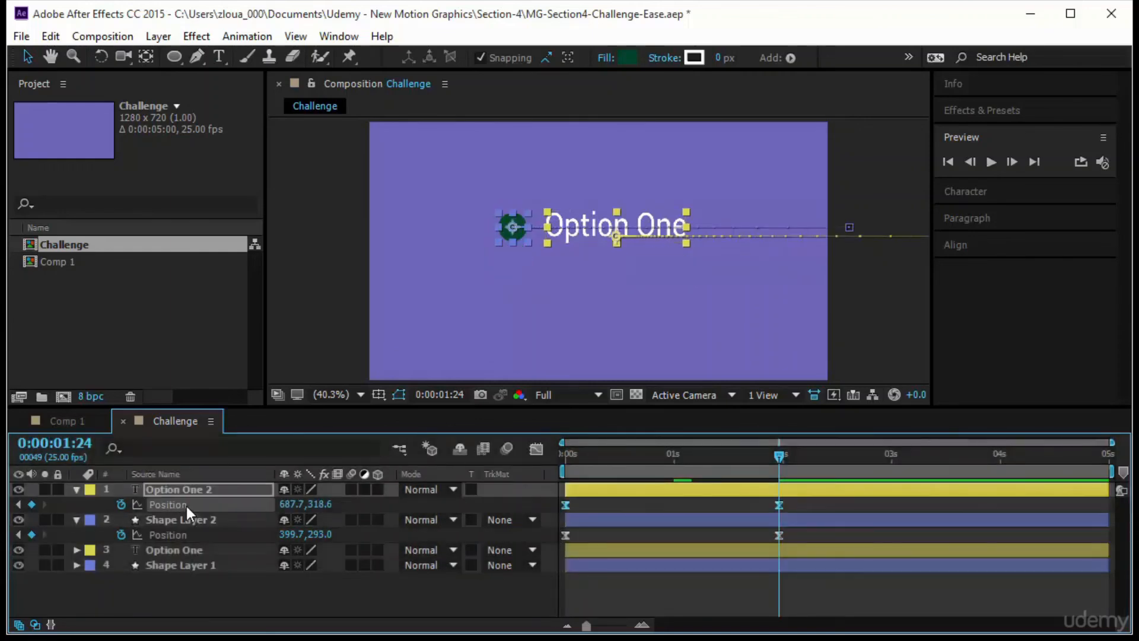
left_click(186, 532, "ctrl")
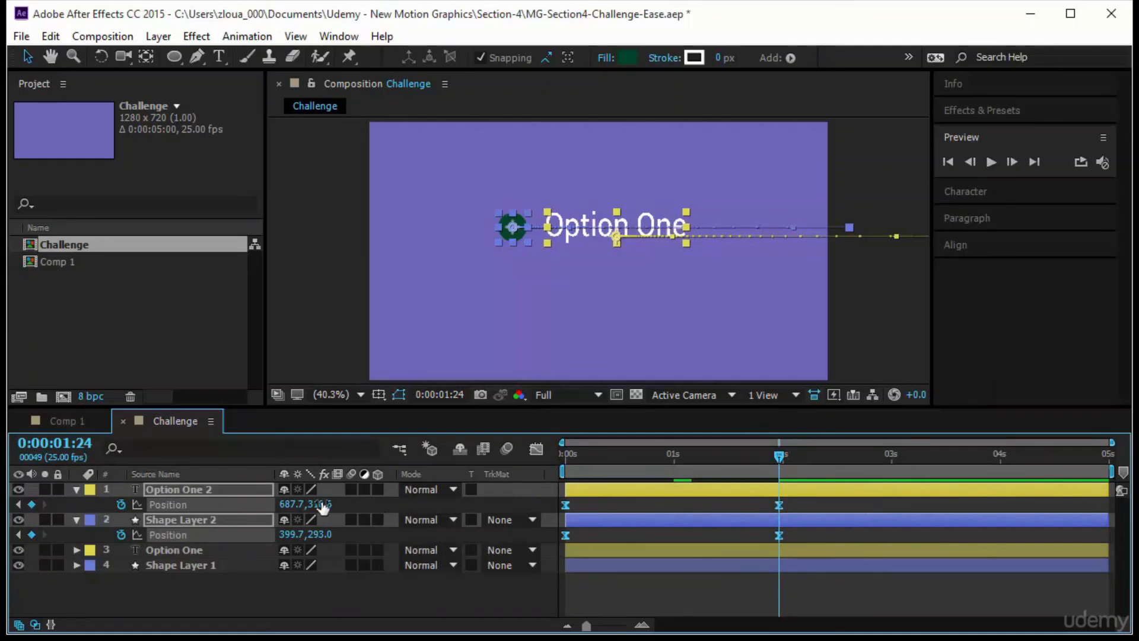
left_click_drag(329, 509, 428, 503)
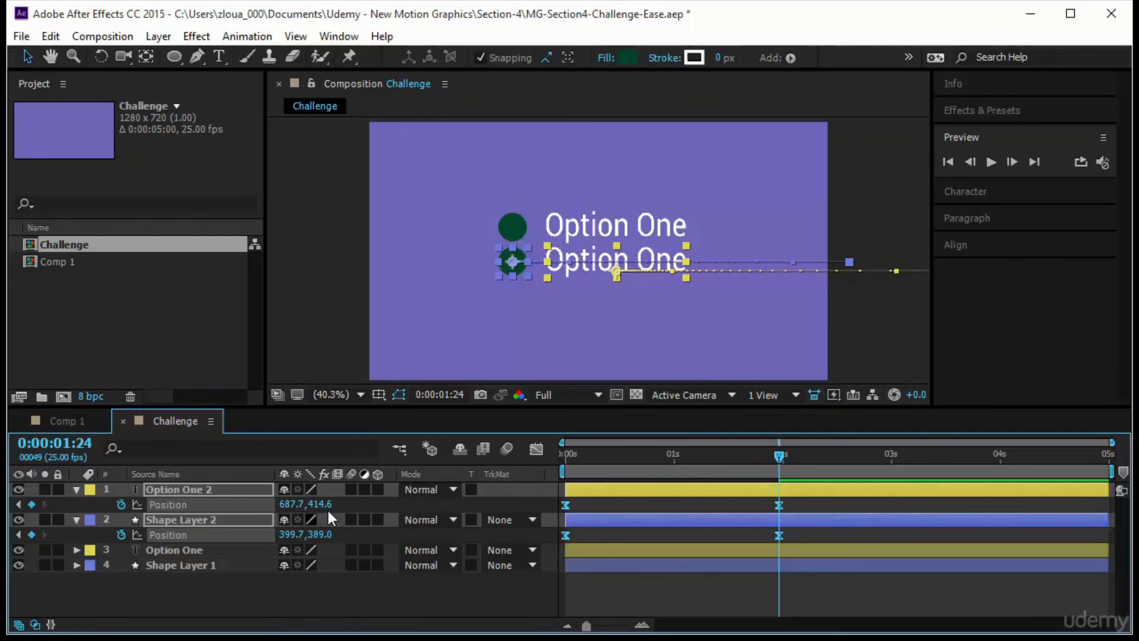
left_click_drag(317, 504, 337, 503)
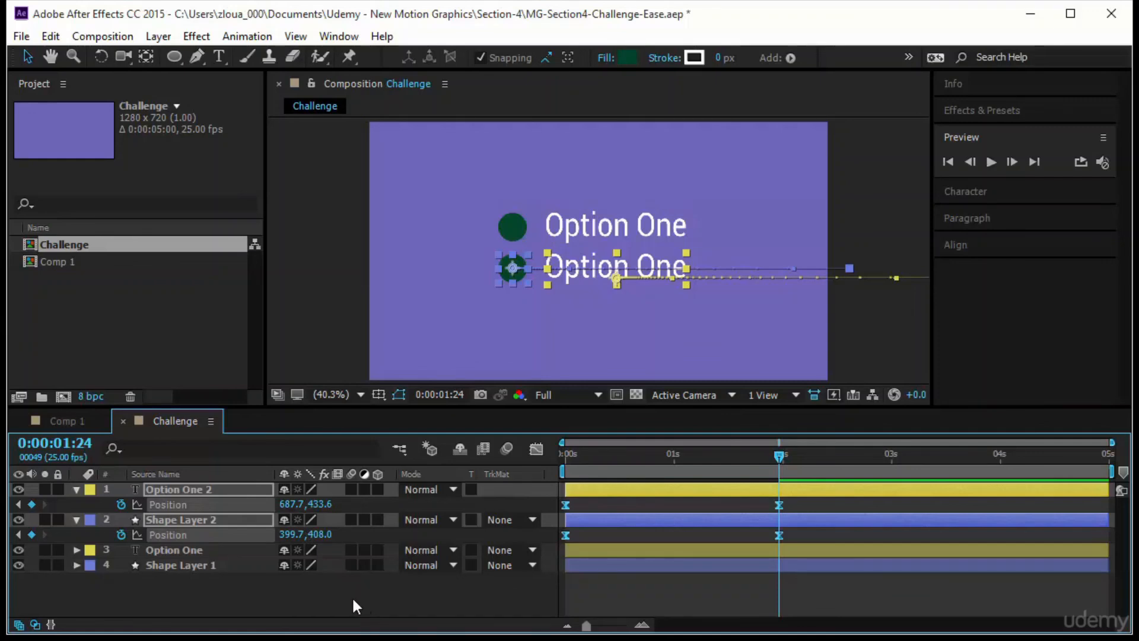
left_click(291, 593)
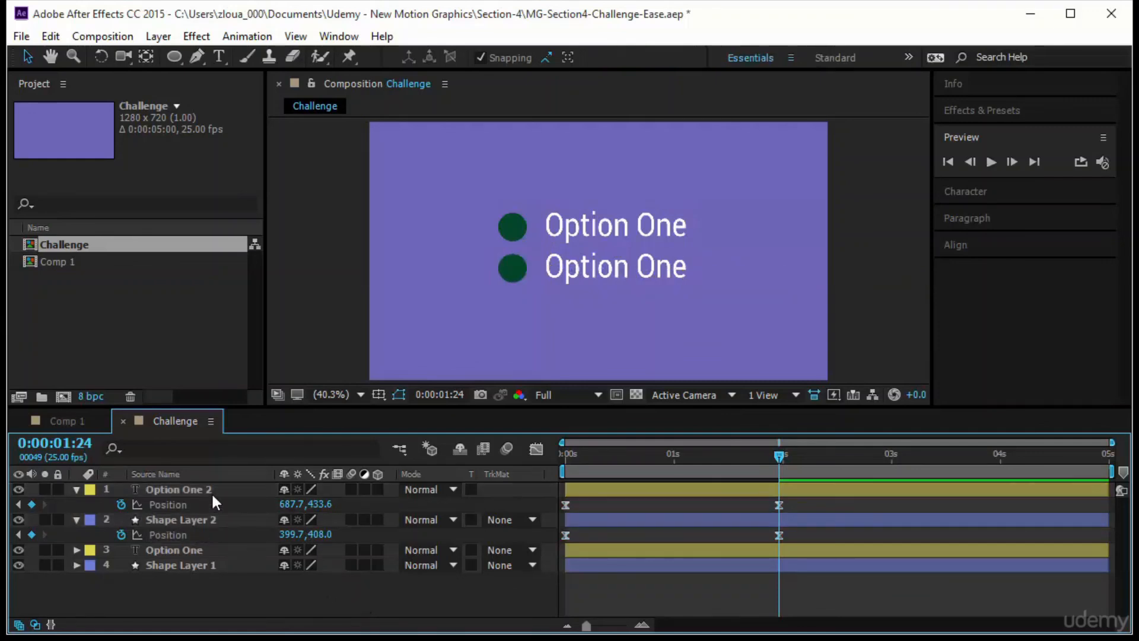
- Copy and paste Option One 2 and Shape Layer 2 to make a third pair, kept together above the other layers
left_click(211, 490)
left_click(219, 521, "ctrl")
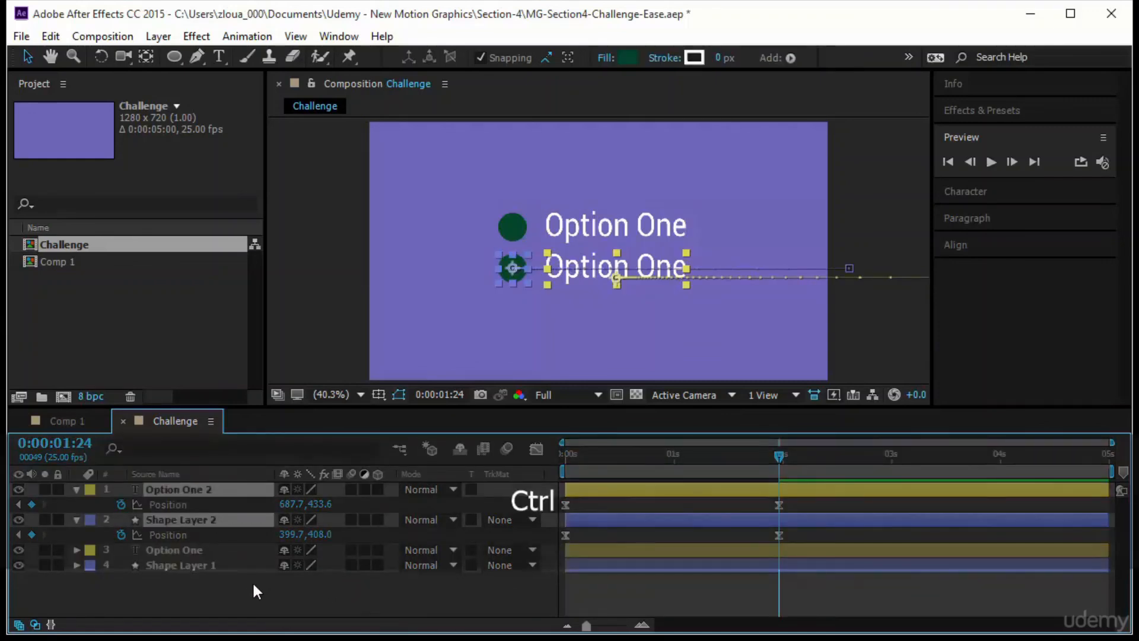
key("ctrl+d")
key("ctrl+z")
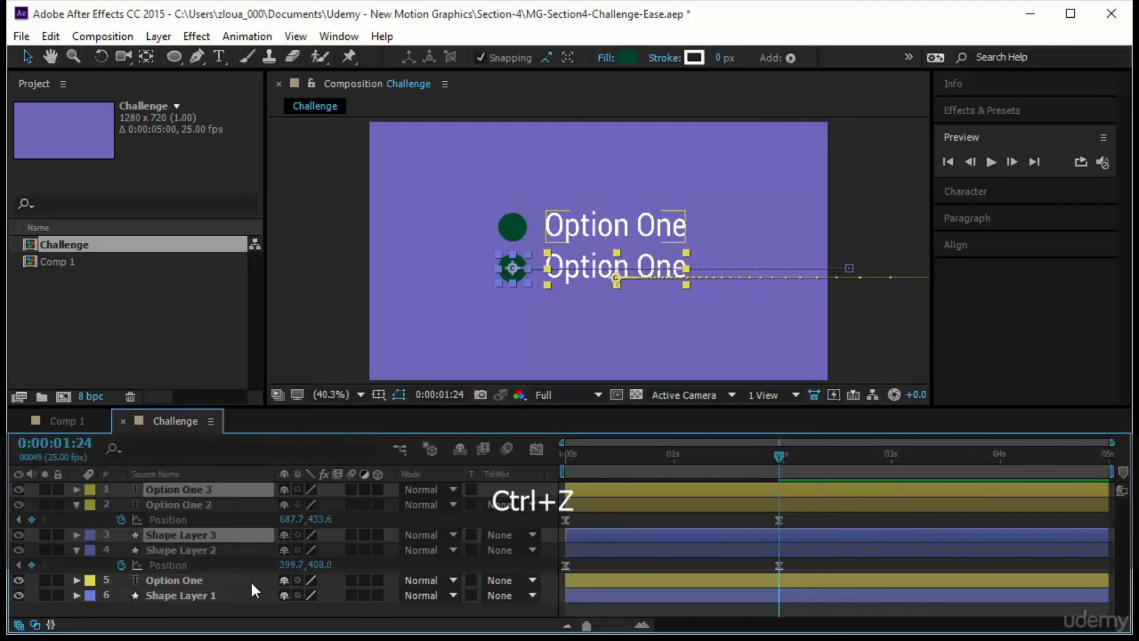
key("ctrl+c")
key("ctrl+v")
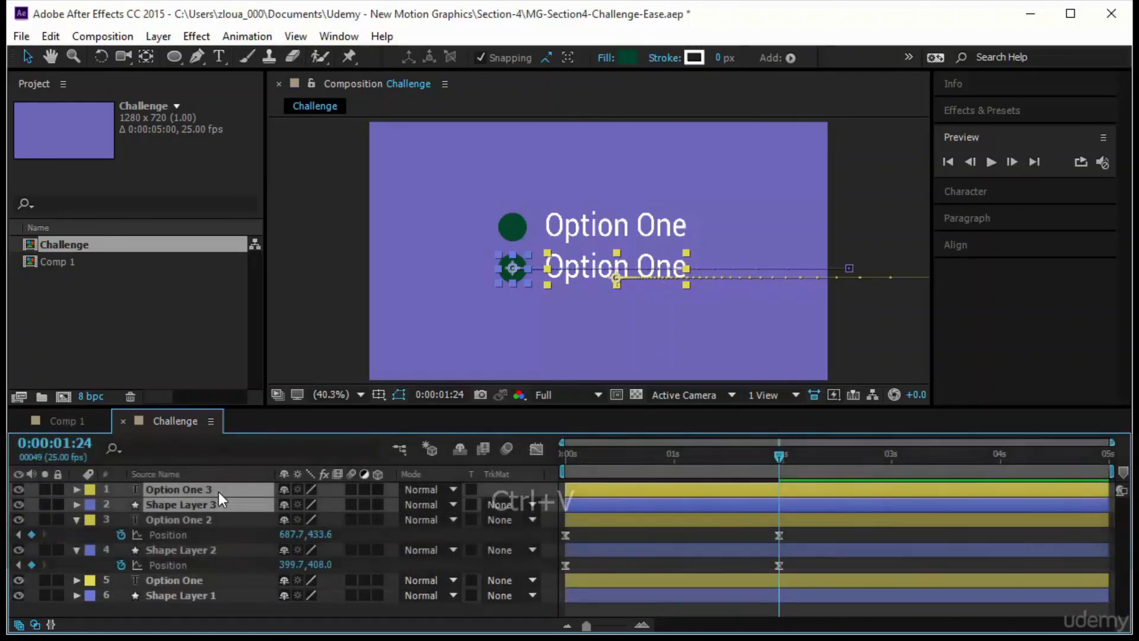
- Select all Position keyframes of the third pair and lower them together to vertical positions 551.6 for the text and 526.0 for the circle
key("u")
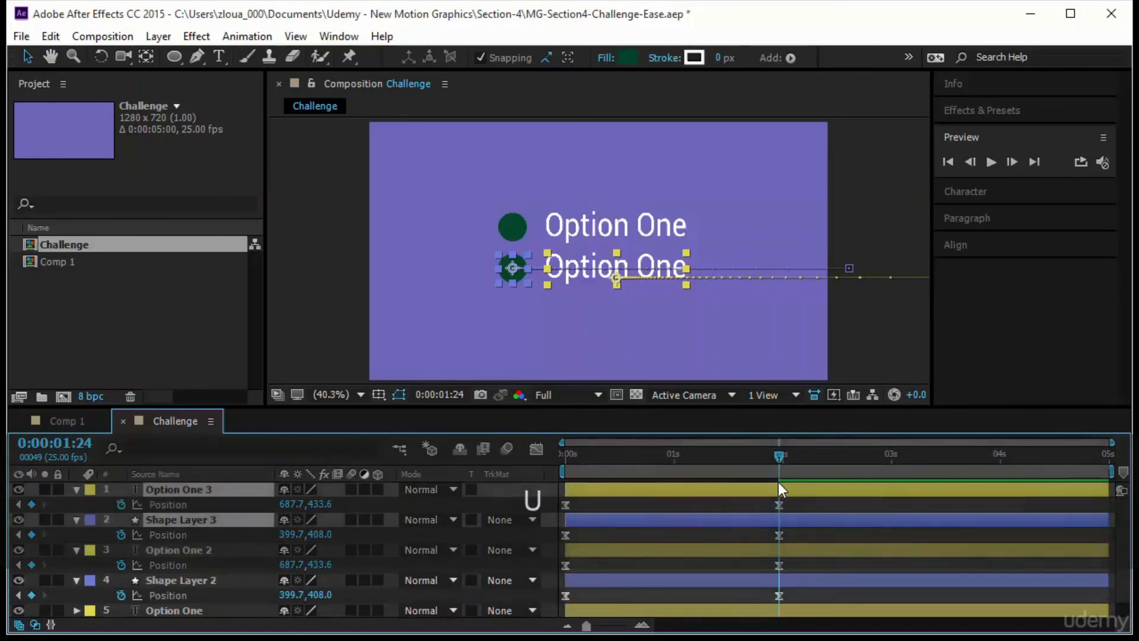
left_click(168, 505)
left_click(183, 535, "ctrl")
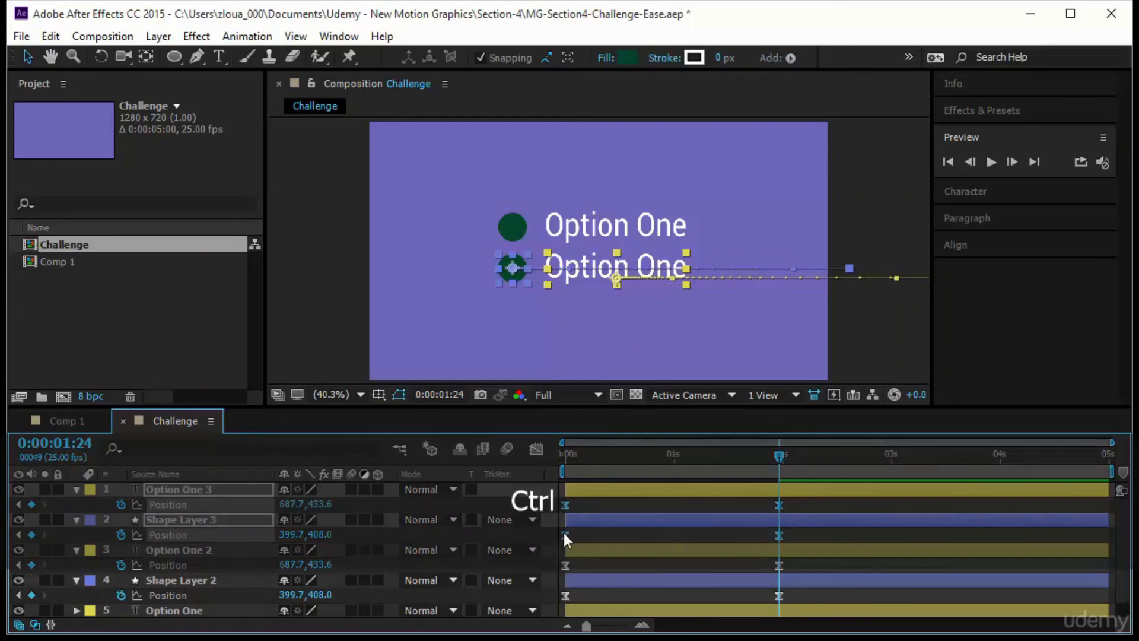
left_click(822, 533)
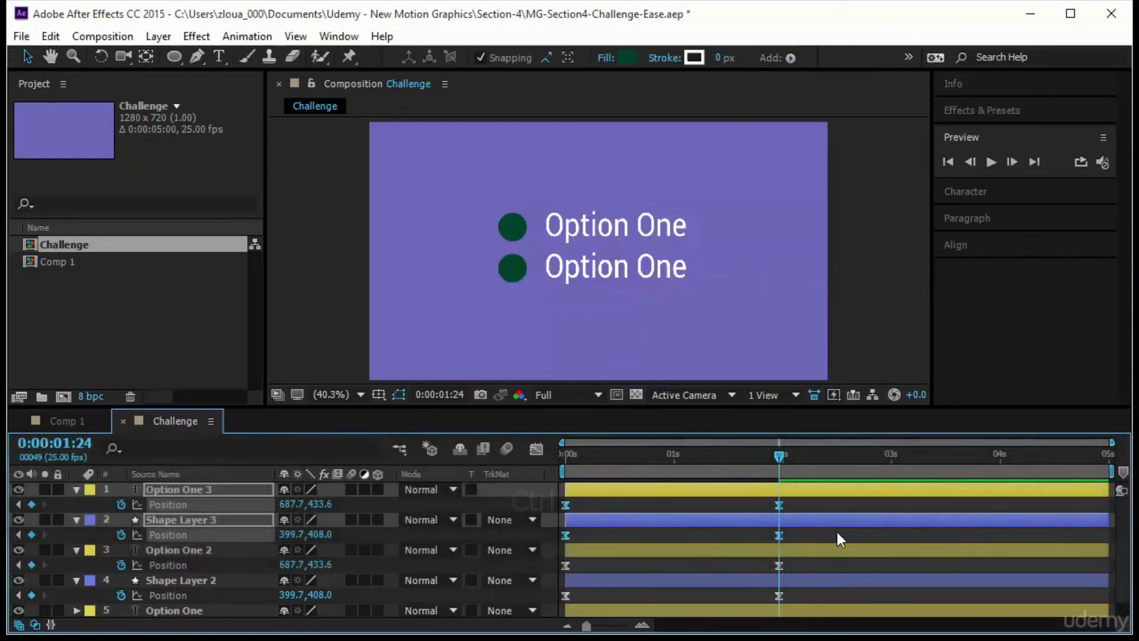
left_click_drag(853, 535, 557, 486)
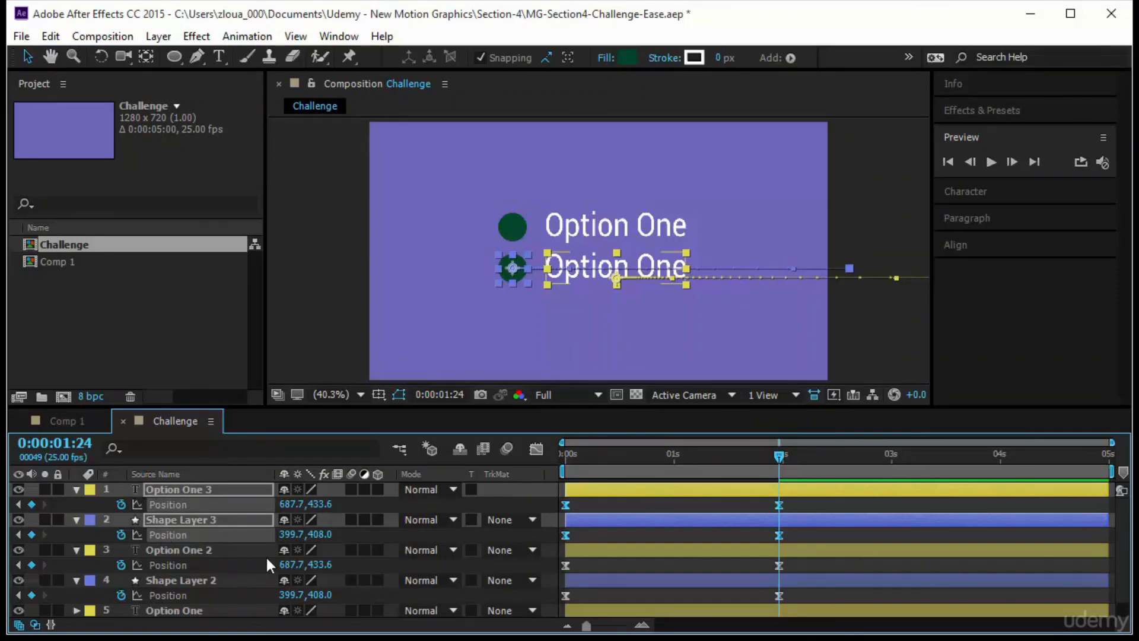
left_click_drag(319, 504, 462, 513)
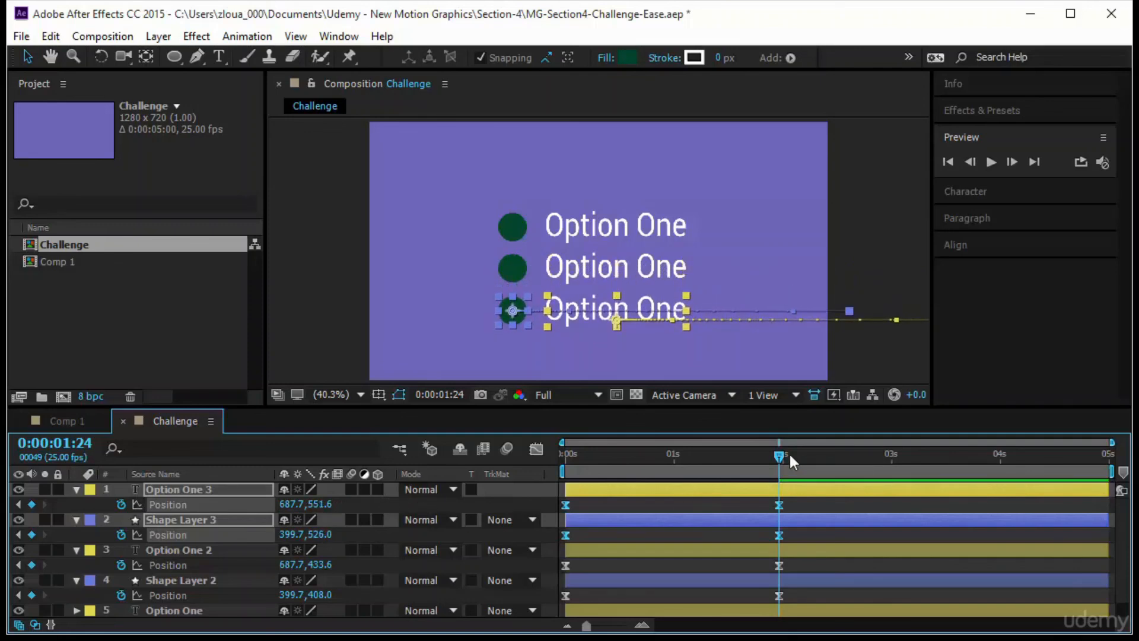
- Preview the three-row slide-in from 0:00:00:00 and collapse the properties of all layers
left_click_drag(711, 462, 554, 460)
left_click(988, 161)
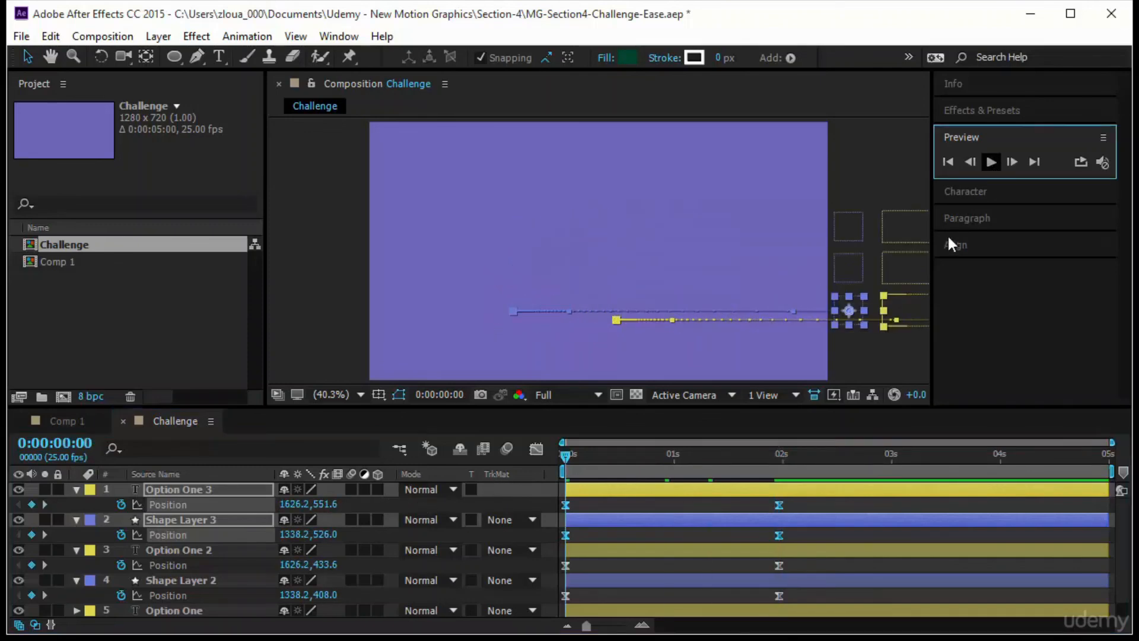
left_click(176, 490)
key("ctrl+a")
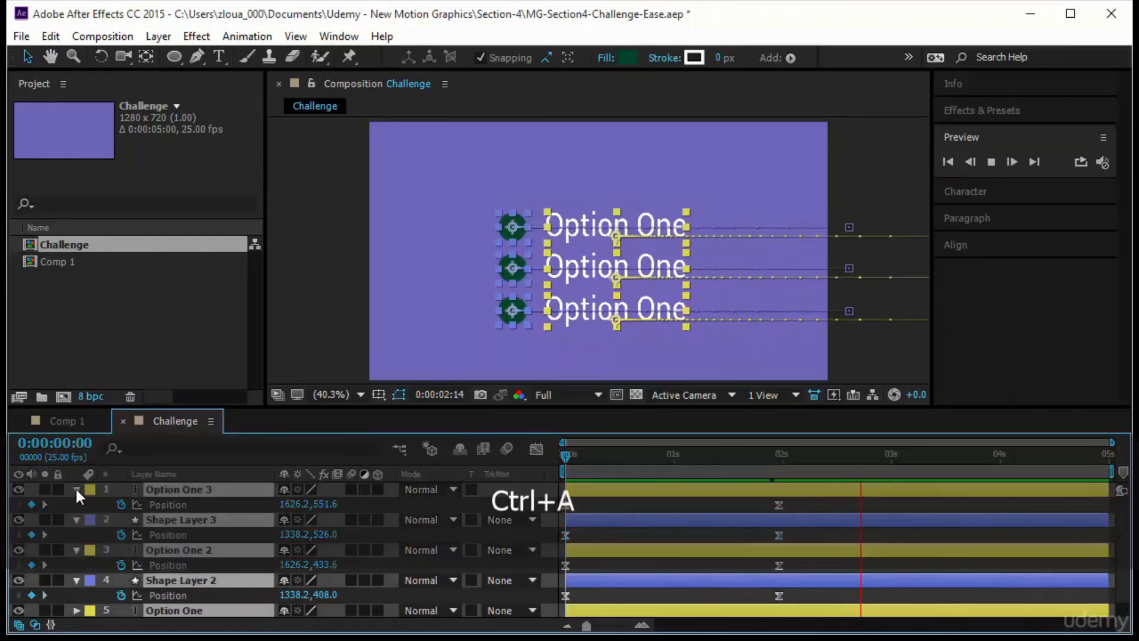
left_click(76, 488)
left_click(219, 572)
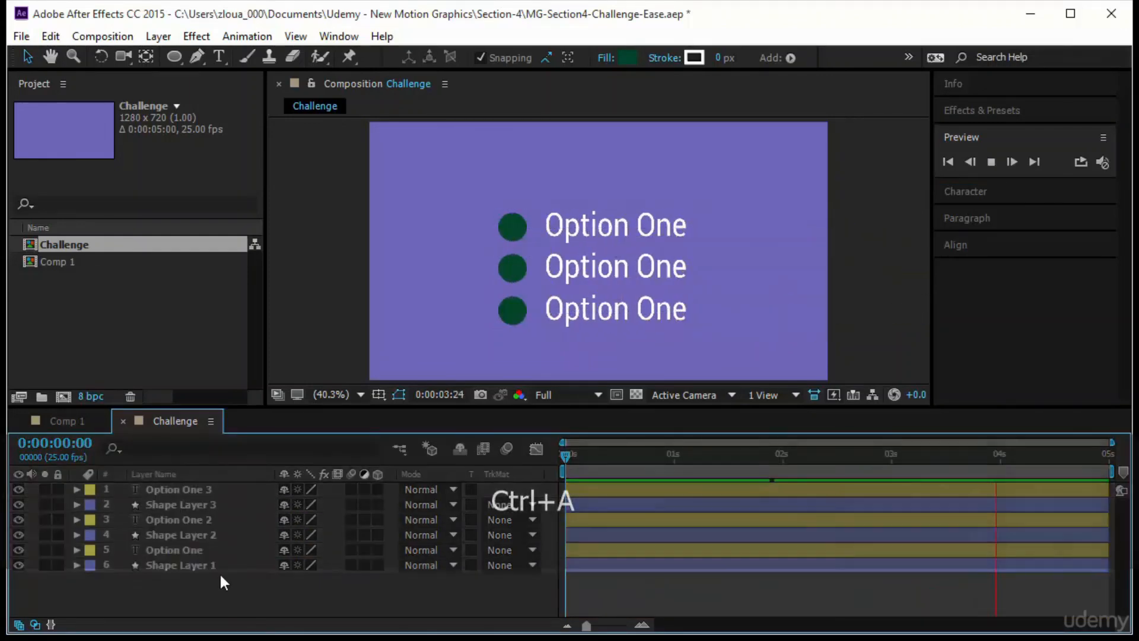
- Shift the first Option One text layer about 4 frames later in time, so it trails its circle
left_click(187, 562)
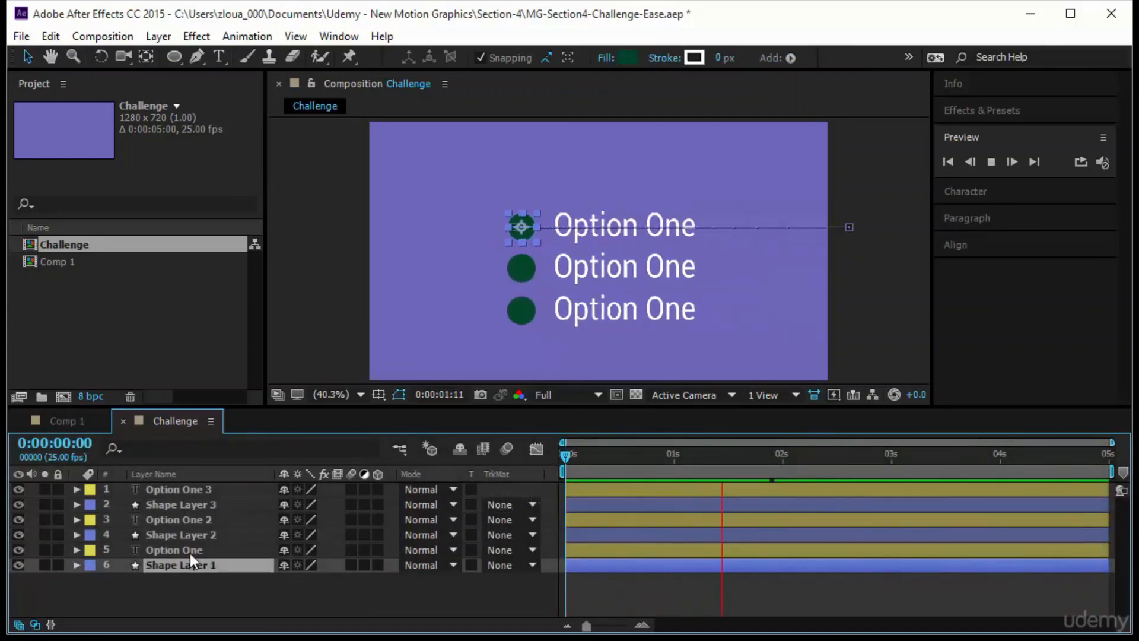
left_click(190, 551)
left_click(230, 522)
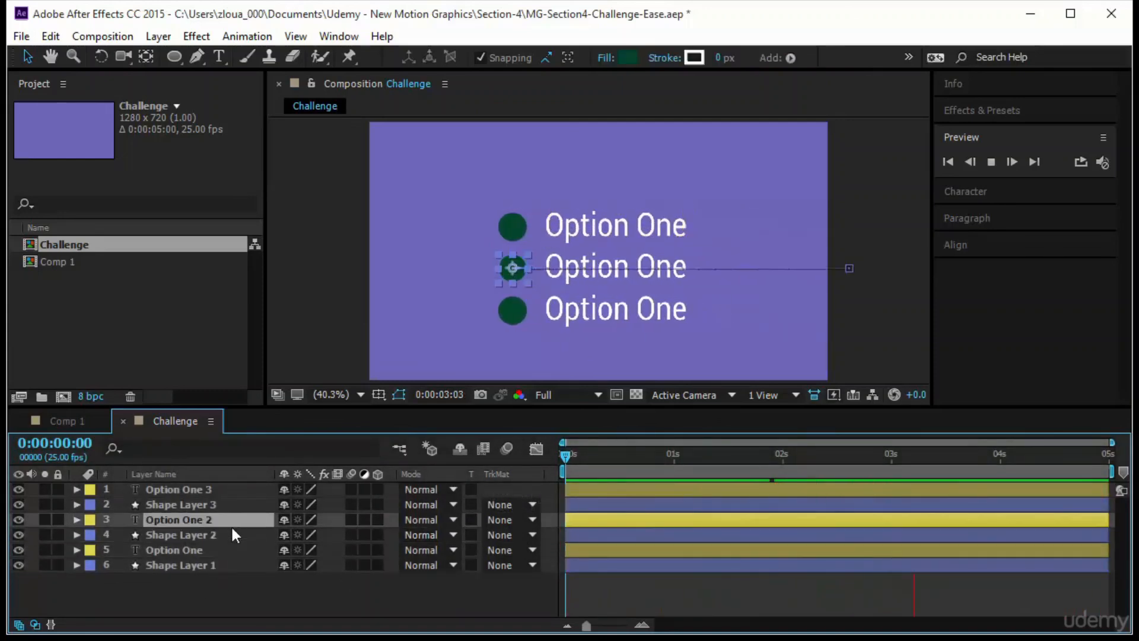
left_click(289, 596)
left_click(595, 529)
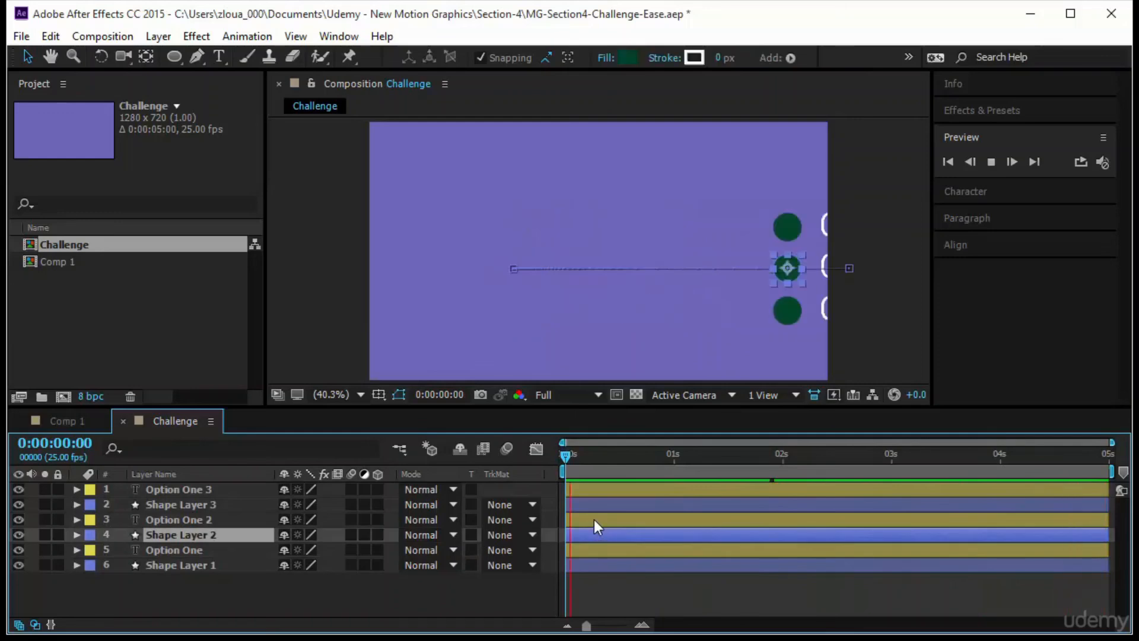
left_click(589, 578)
left_click_drag(585, 549, 603, 551)
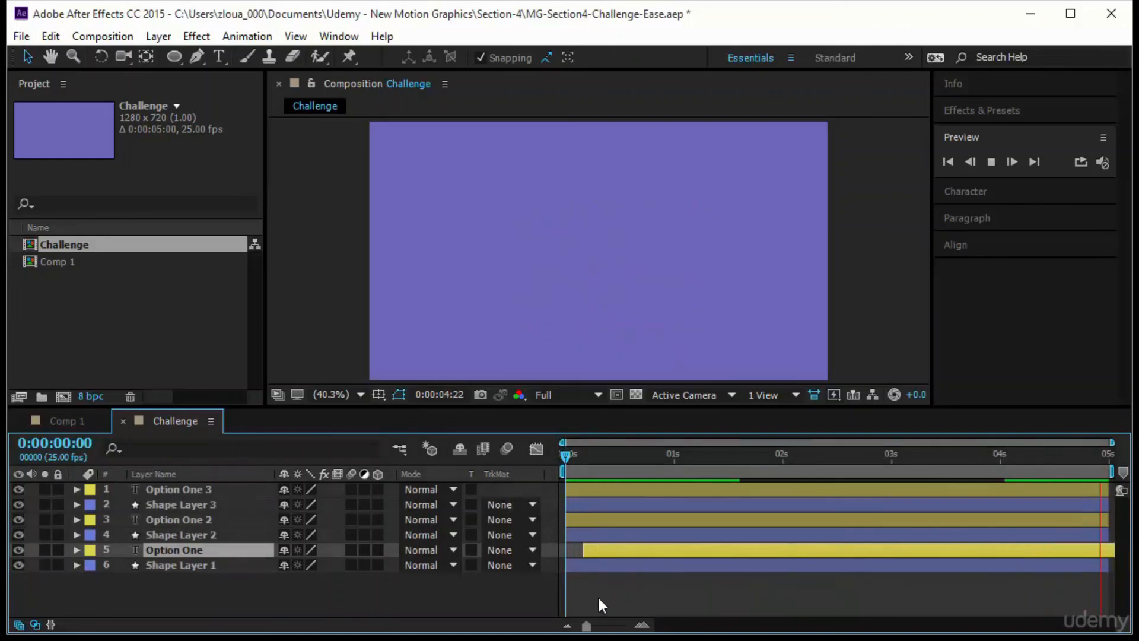
- Stagger the remaining layers: start Shape Layer 2 at about 4 frames, Option One 2 and Shape Layer 3 at about 8, Option One 3 at about 13
left_click(604, 533)
left_click(604, 521, "shift")
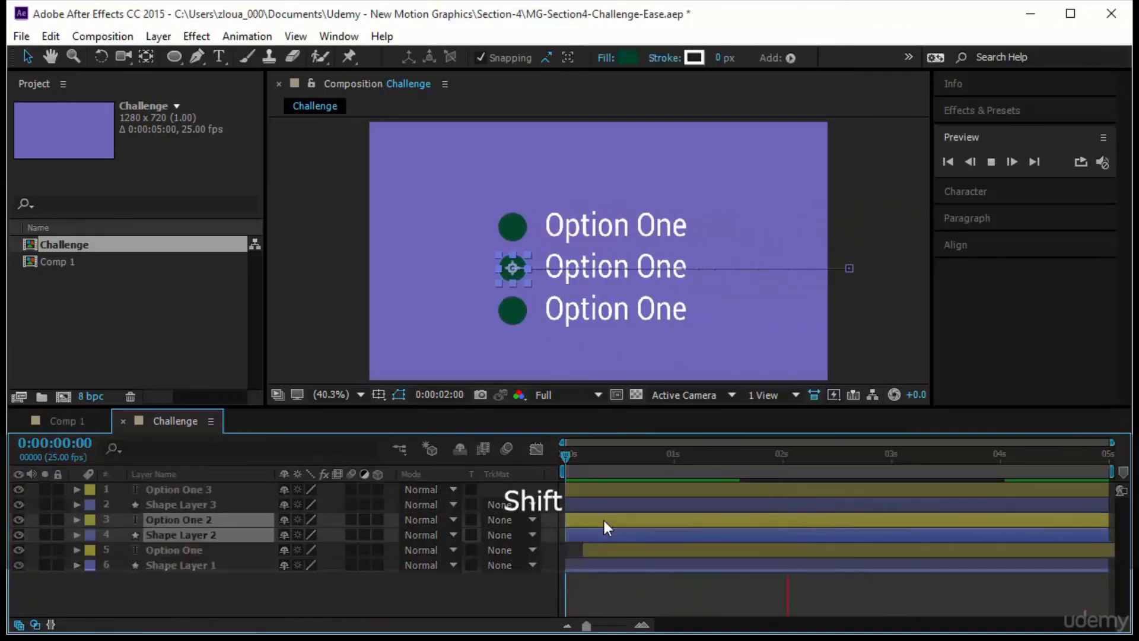
left_click_drag(606, 533, 652, 494)
left_click(574, 536)
left_click(607, 503)
left_click(607, 490, "shift")
left_click(583, 500)
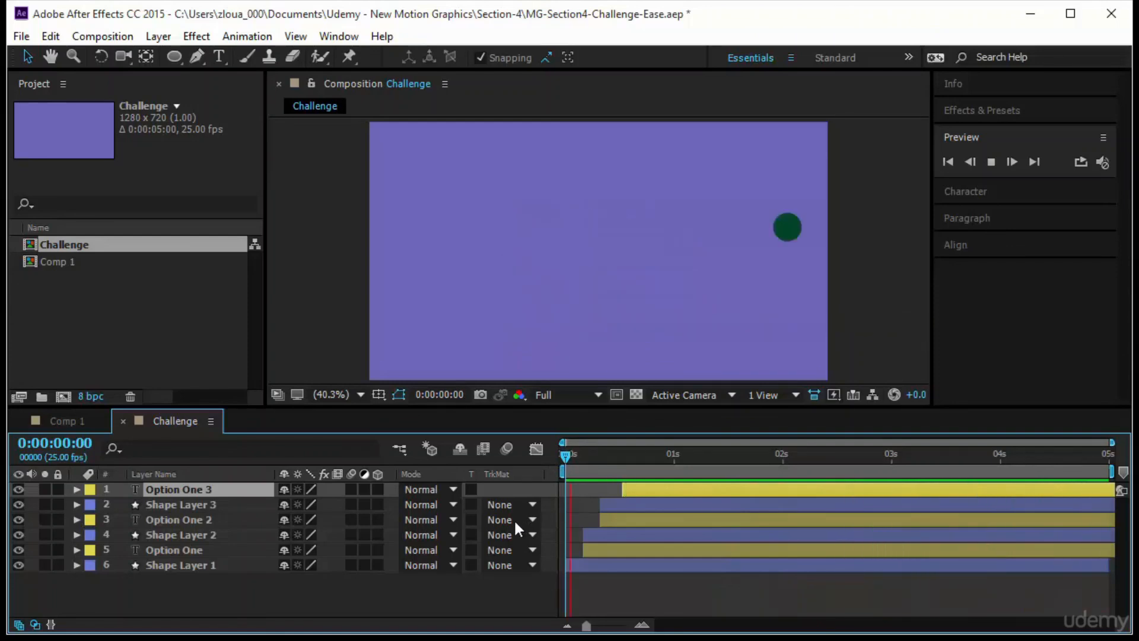
- Preview the staggered slide-in from 0:00:00:00, and deselect the Option One 3 layer
left_click(561, 454)
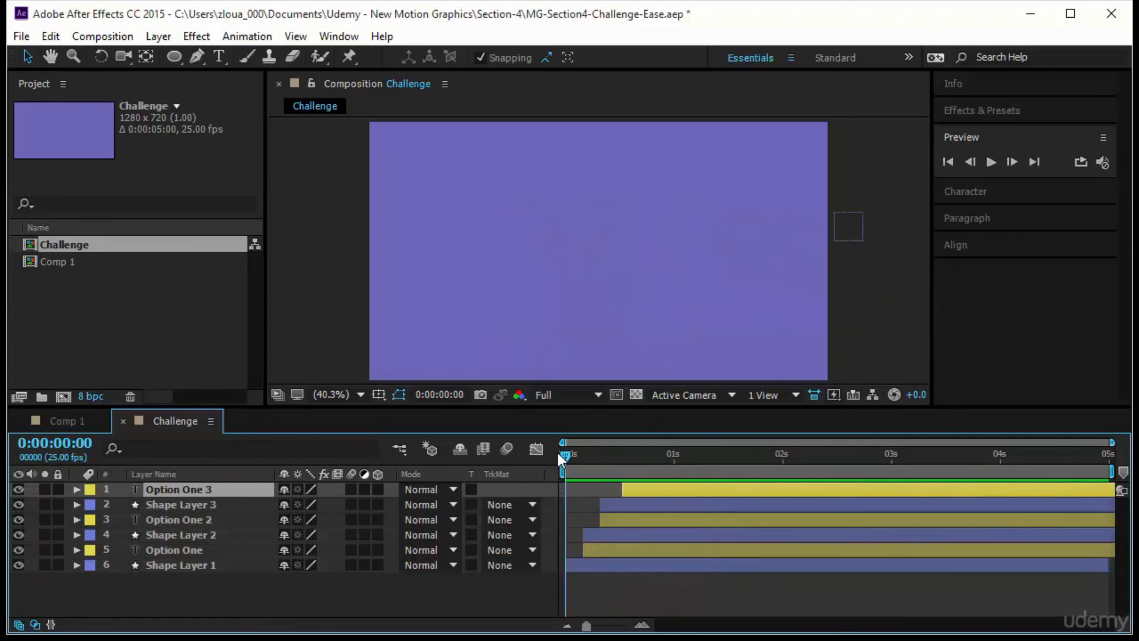
left_click(992, 161)
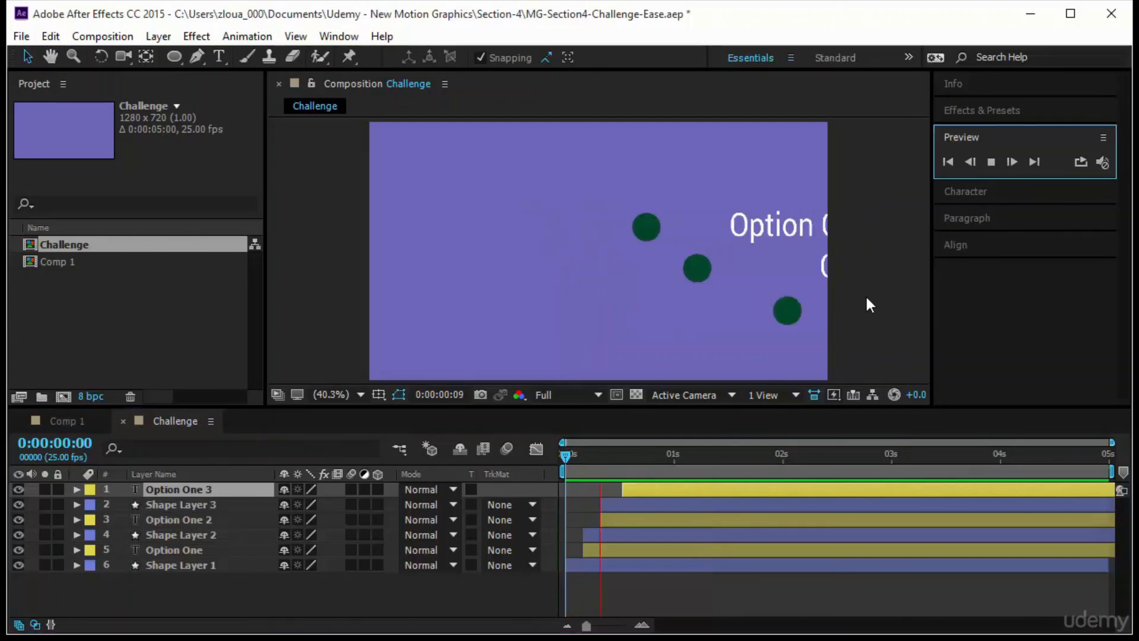
left_click(474, 319)
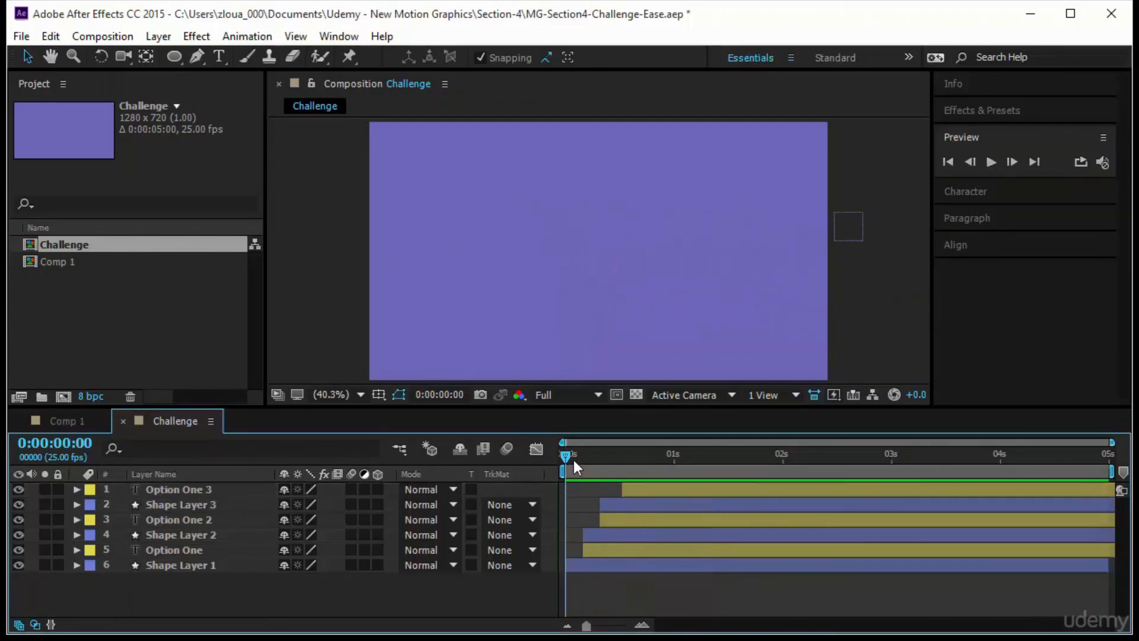
- At 0:00:02:01, draw a large circle shape beside the three option rows on a new layer
left_click_drag(574, 460, 789, 484)
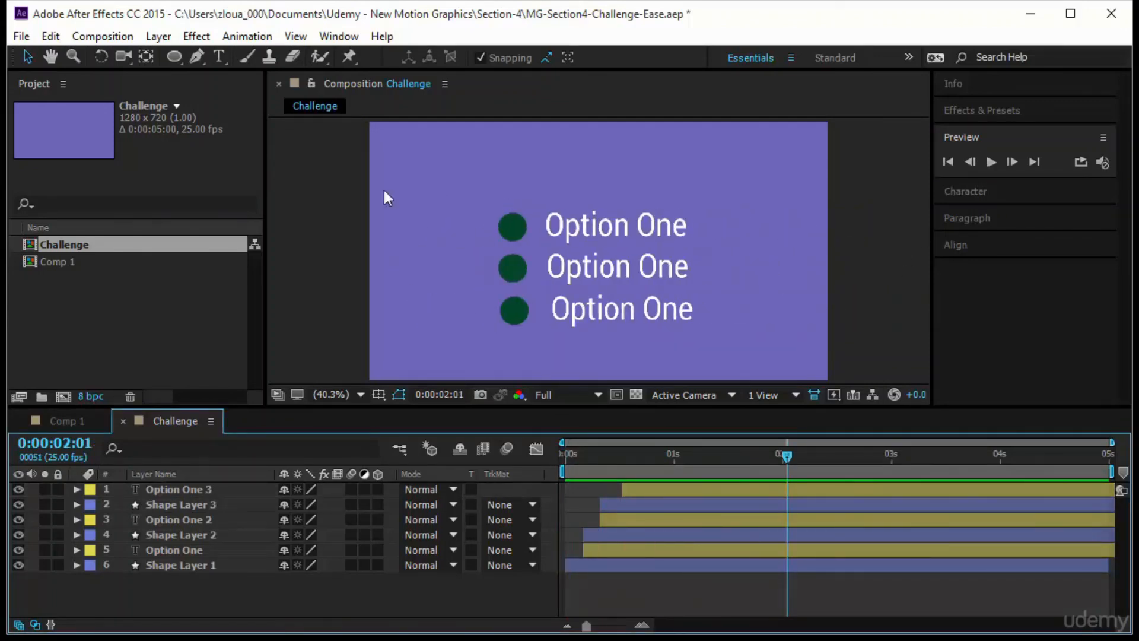
left_click(173, 55)
left_click(434, 264)
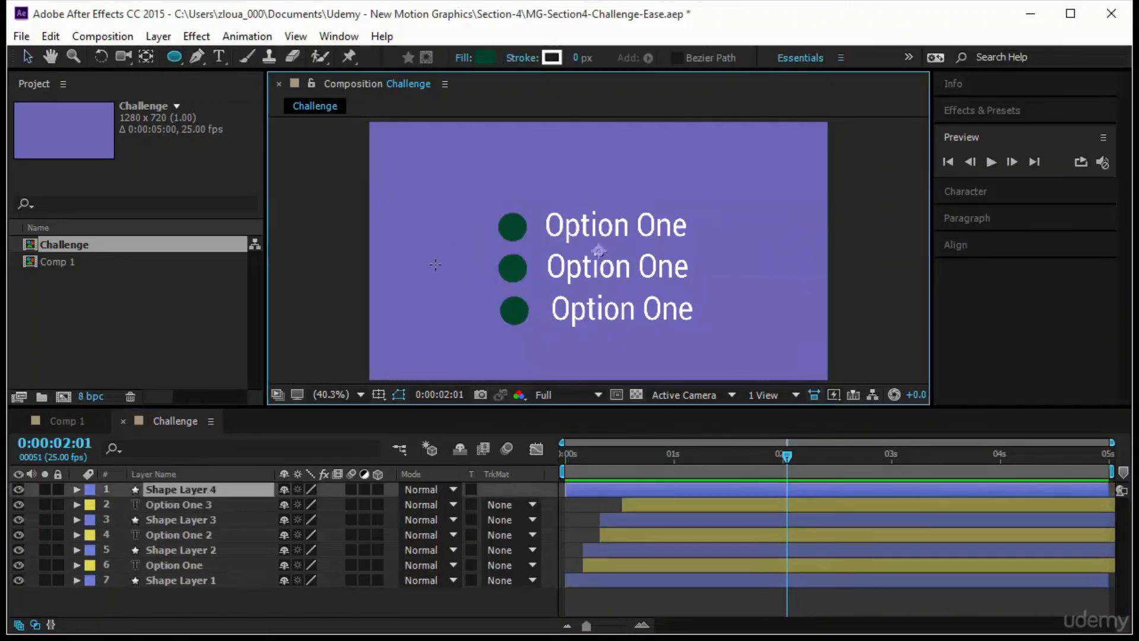
mouse_move(434, 264)
left_mouse_down()
mouse_move(479, 309)
mouse_move(456, 302)
left_mouse_up()
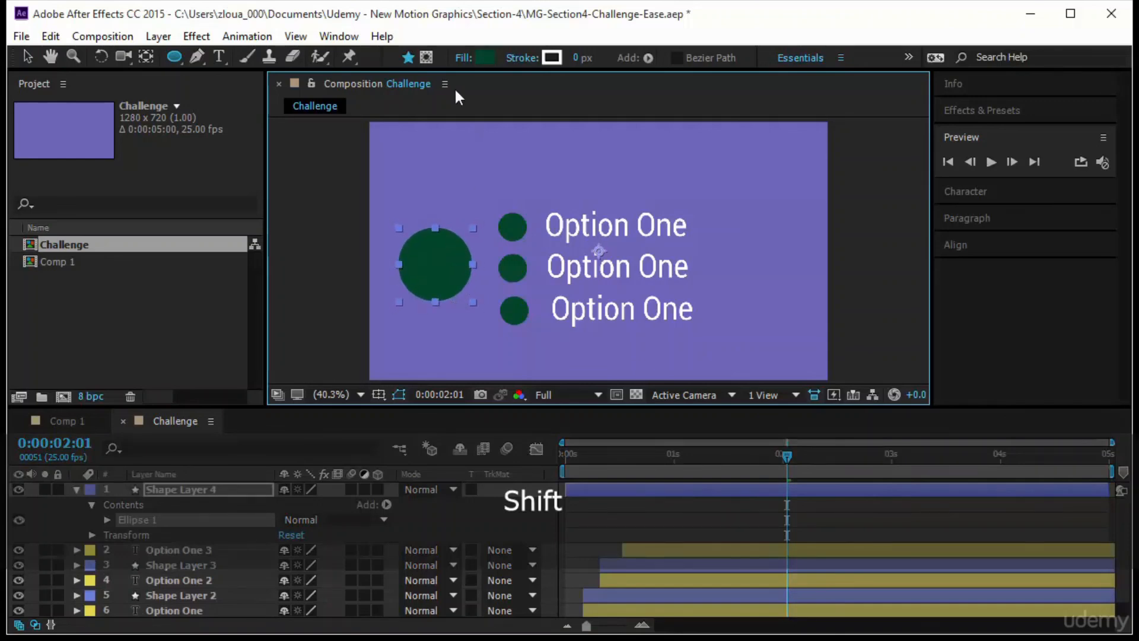
- Give the large circle a brighter green fill and a 10 px white stroke
left_click(486, 57)
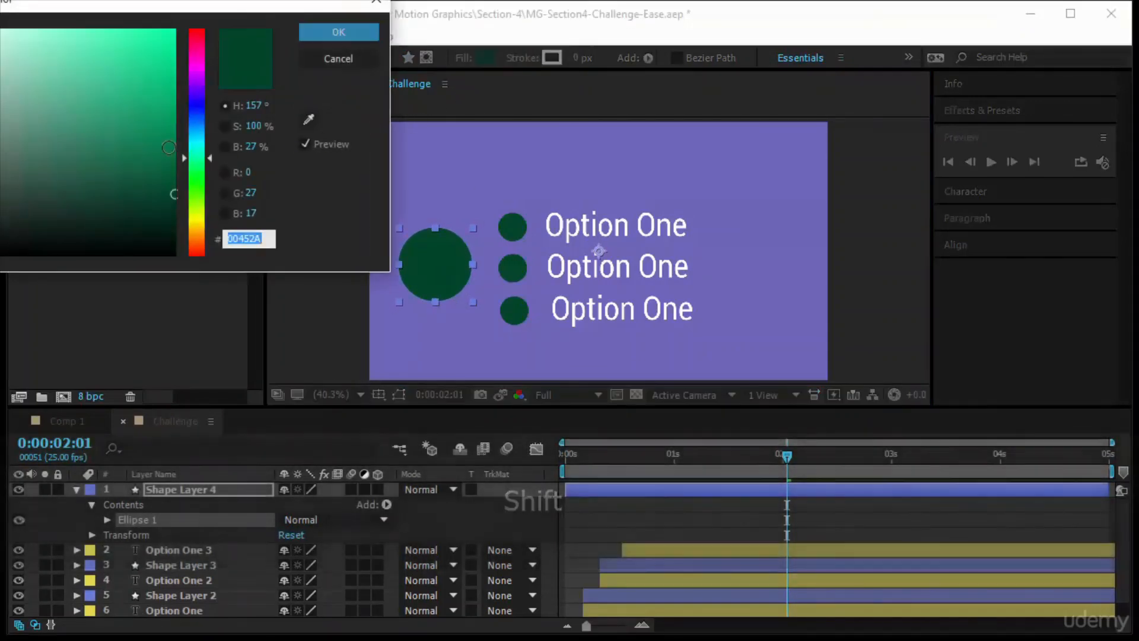
mouse_move(174, 193)
left_mouse_down()
mouse_move(178, 113)
mouse_move(191, 146)
left_mouse_up()
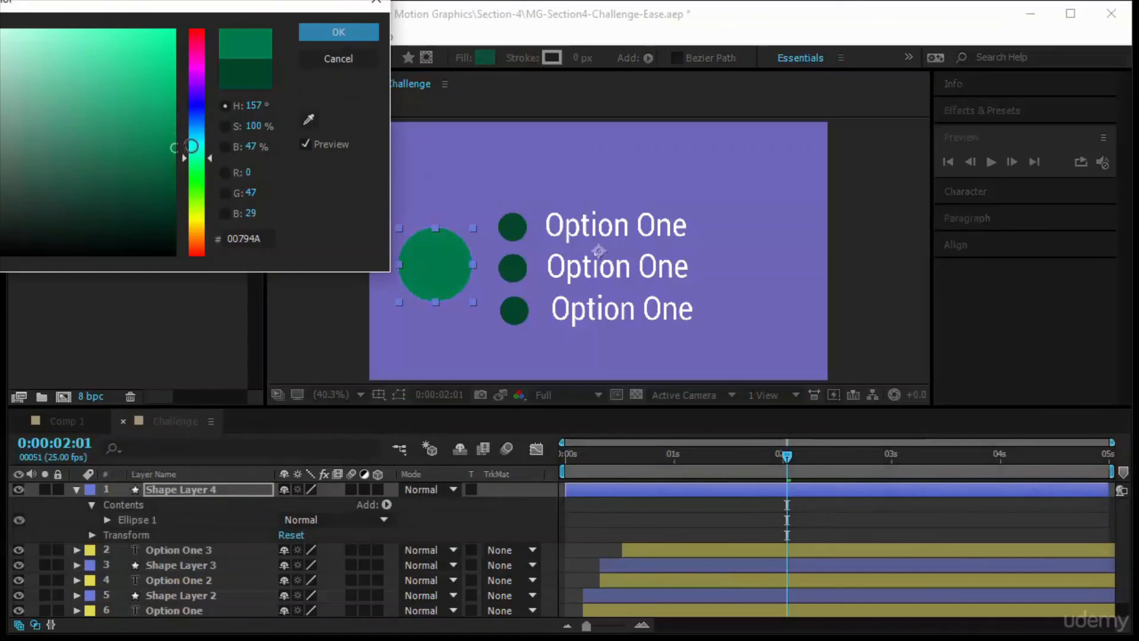
left_click(354, 35)
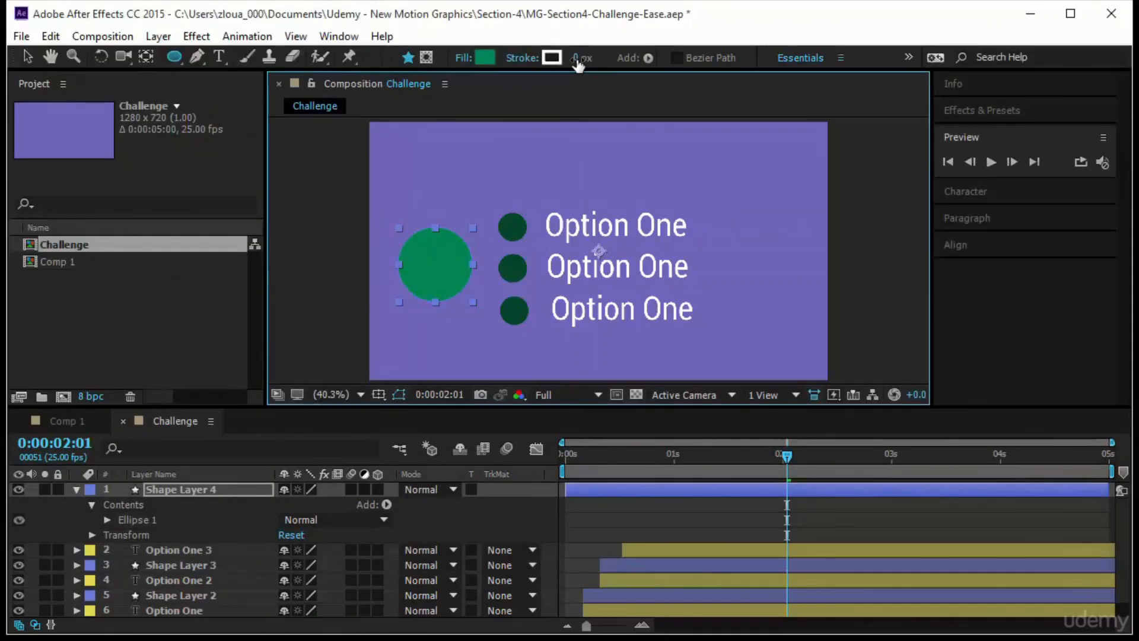
left_click_drag(578, 59, 588, 59)
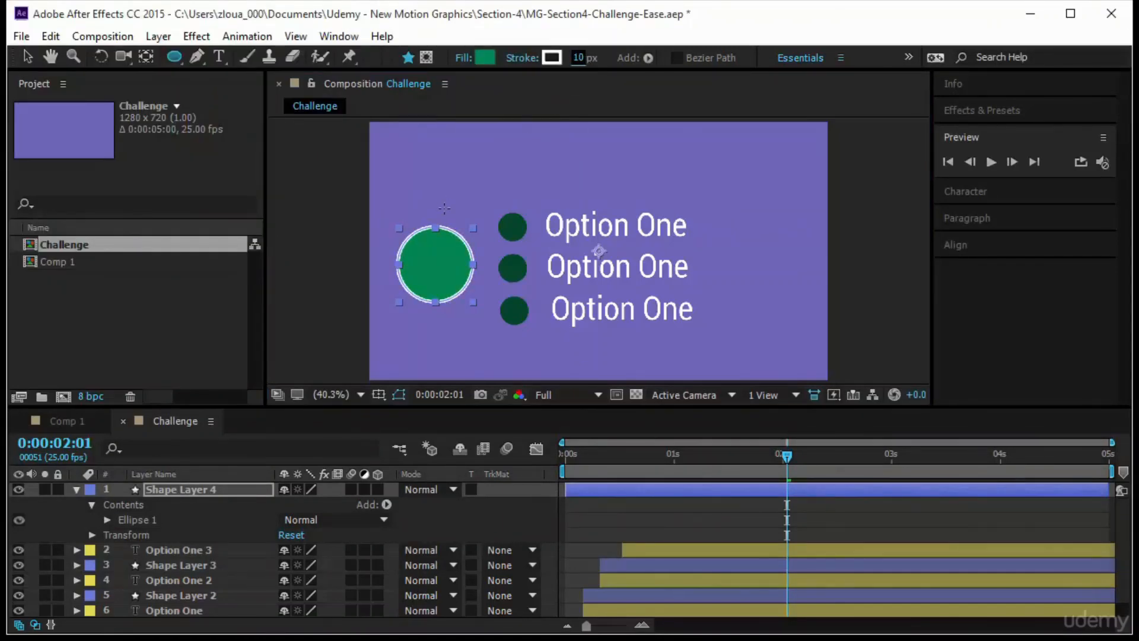
key("v")
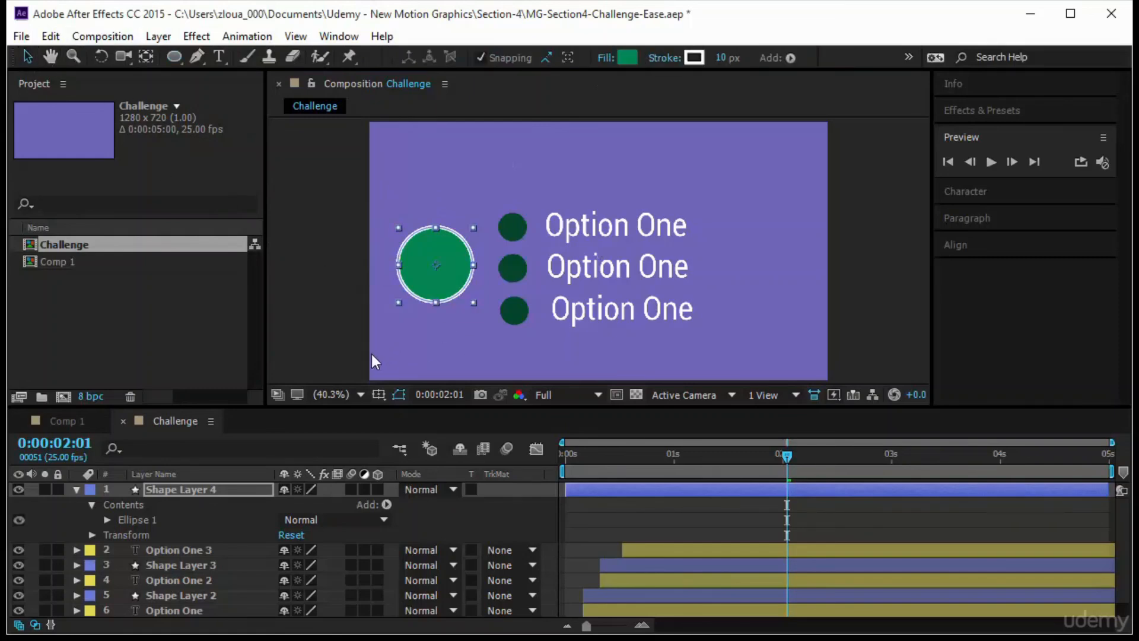
- Add a text layer over the green circle reading "Your Logo" on two lines
left_click(217, 57)
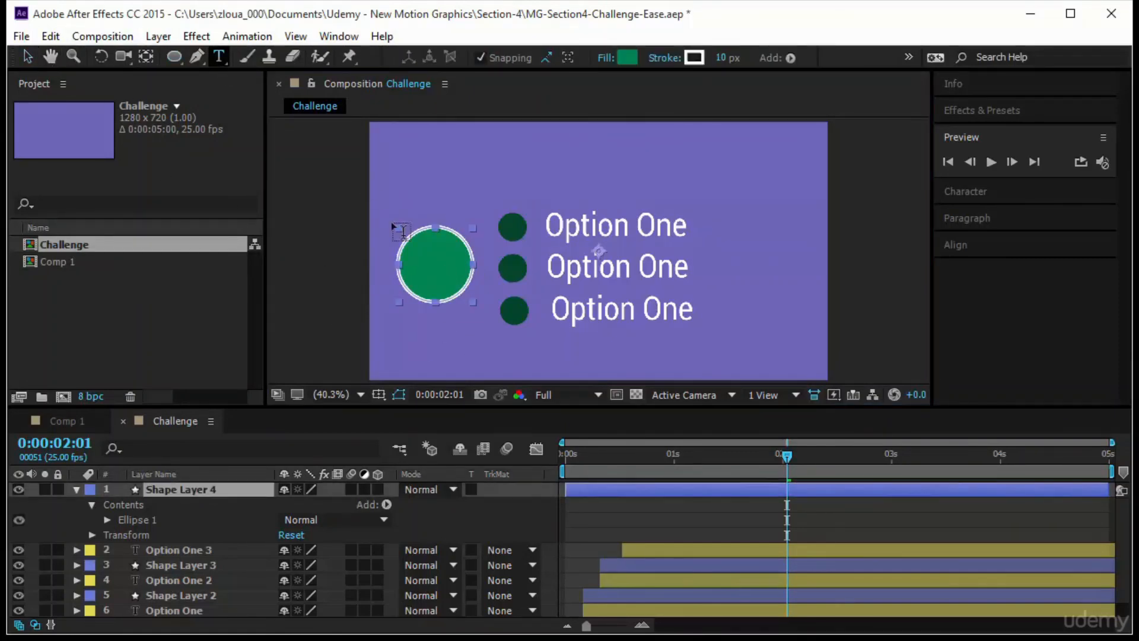
left_click(418, 270)
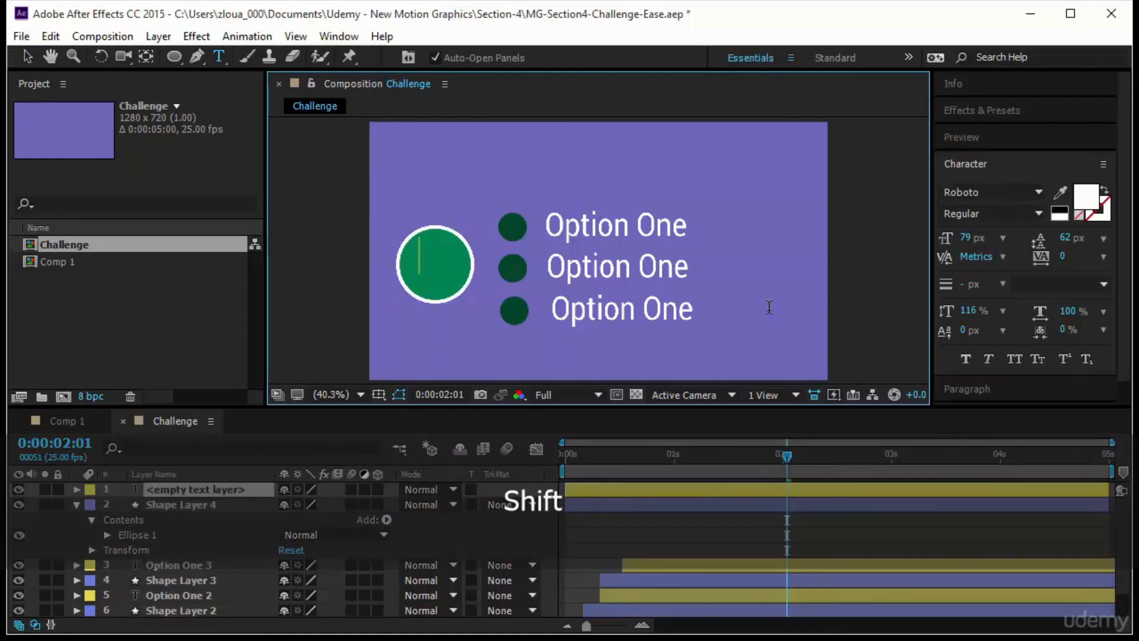
type("Your")
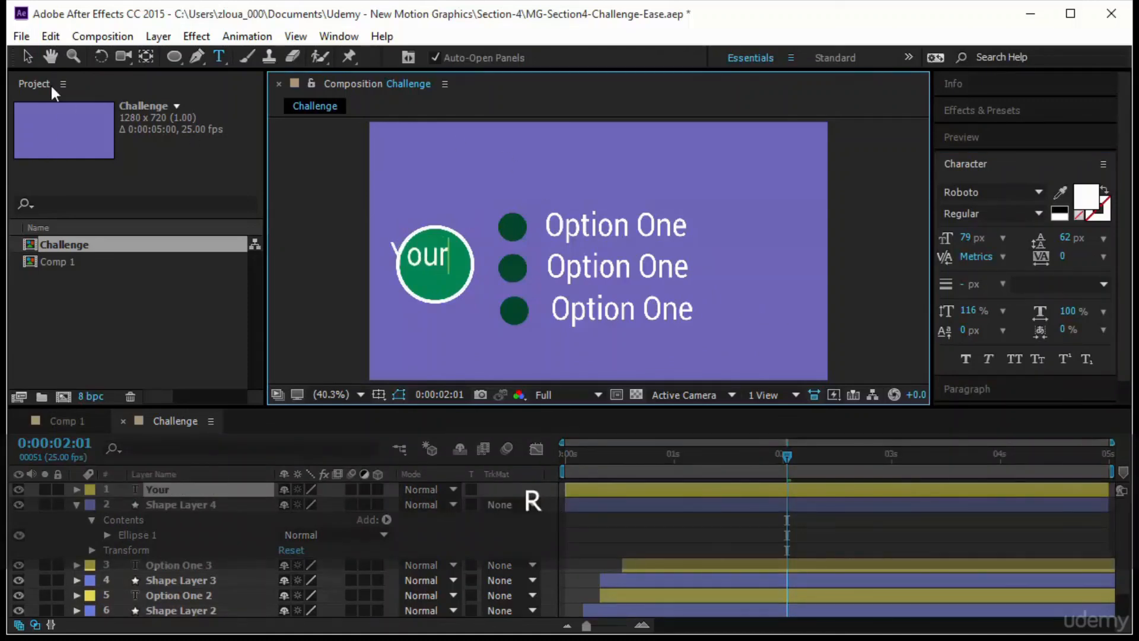
key("Return")
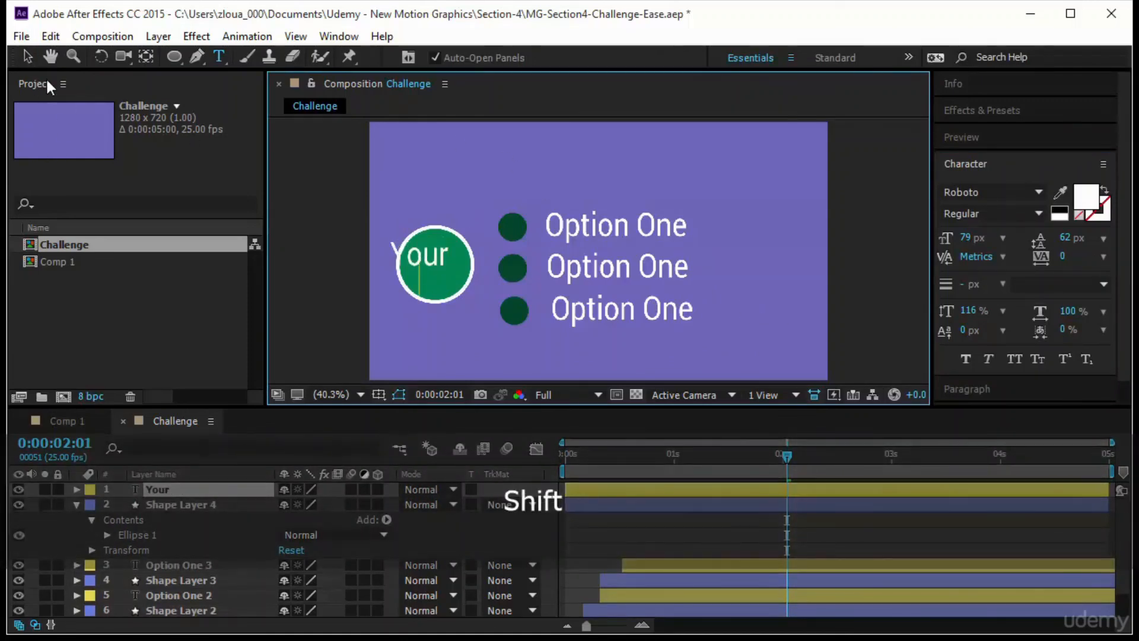
type("Log")
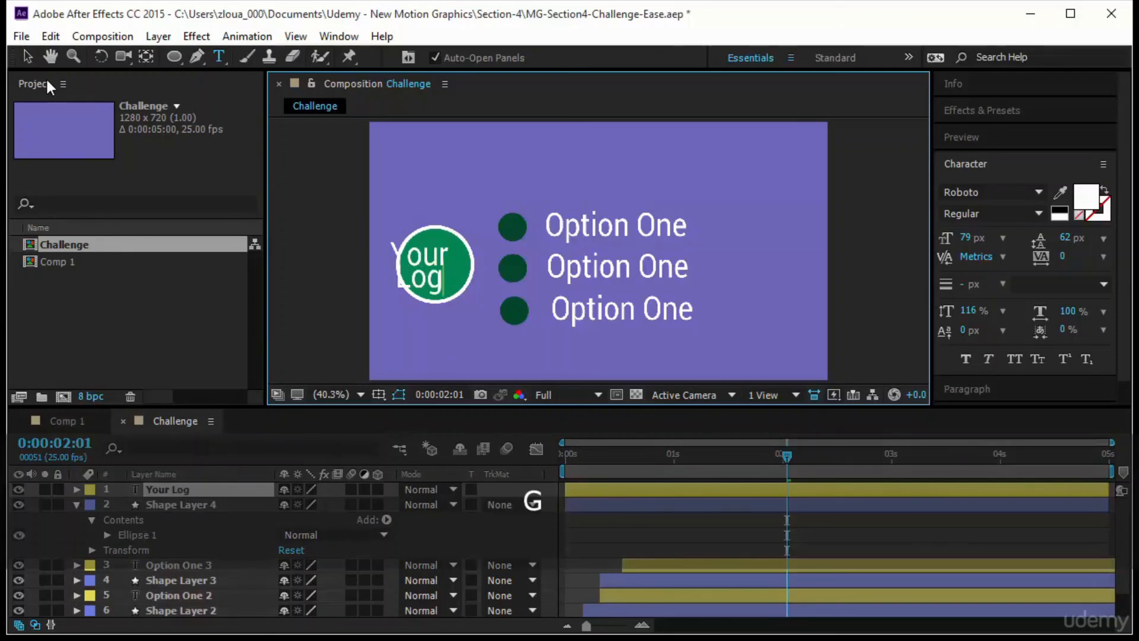
type("o")
key("Escape")
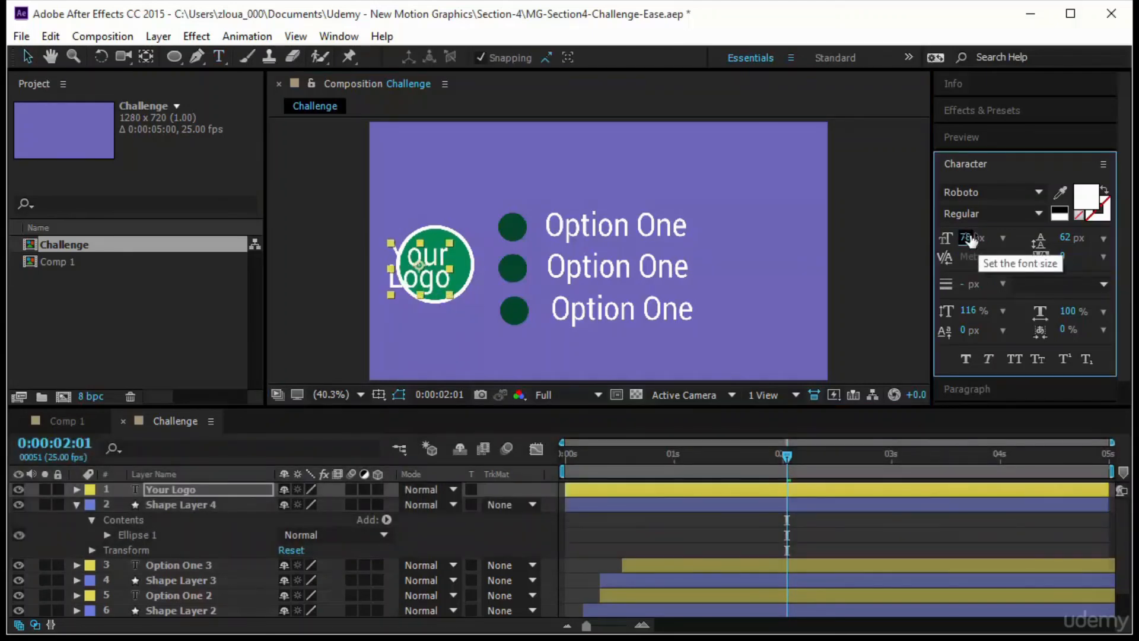
- Set the Your Logo text to a font size of 54 px and move it onto the middle of the green circle
key("Down")
key("Down")
key("Down")
key("Down")
key("Down")
key("Down")
key("Down")
key("Down")
key("Down")
key("Down")
key("Down")
key("Down")
key("Down")
key("Down")
key("Down")
key("Down")
key("Down")
key("Down")
key("Down")
key("Down")
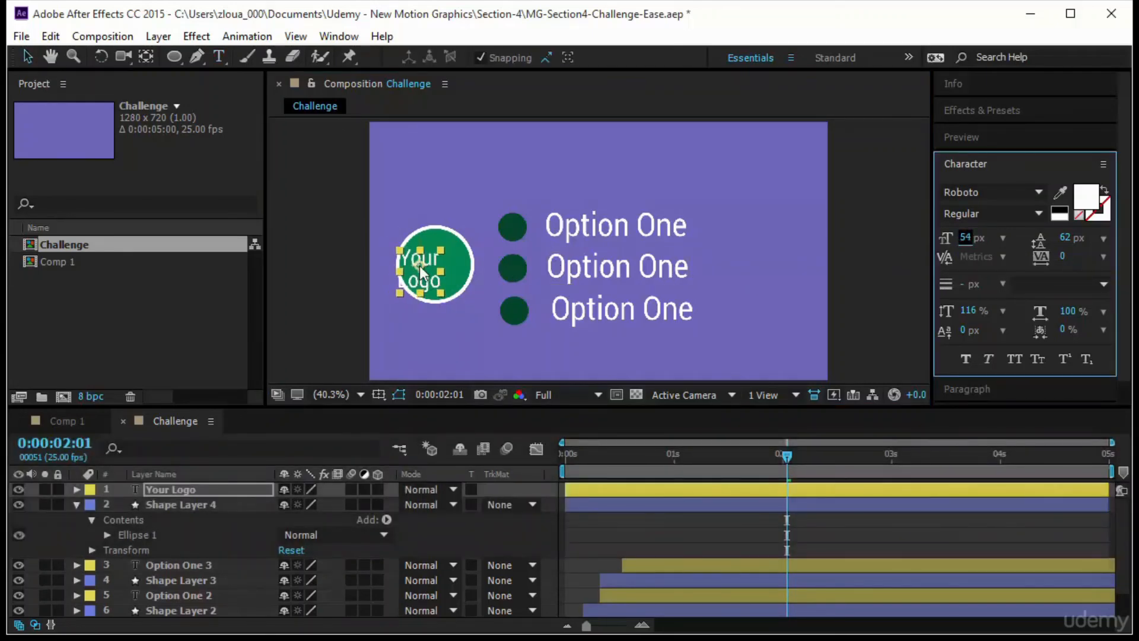
left_click_drag(419, 265, 436, 265)
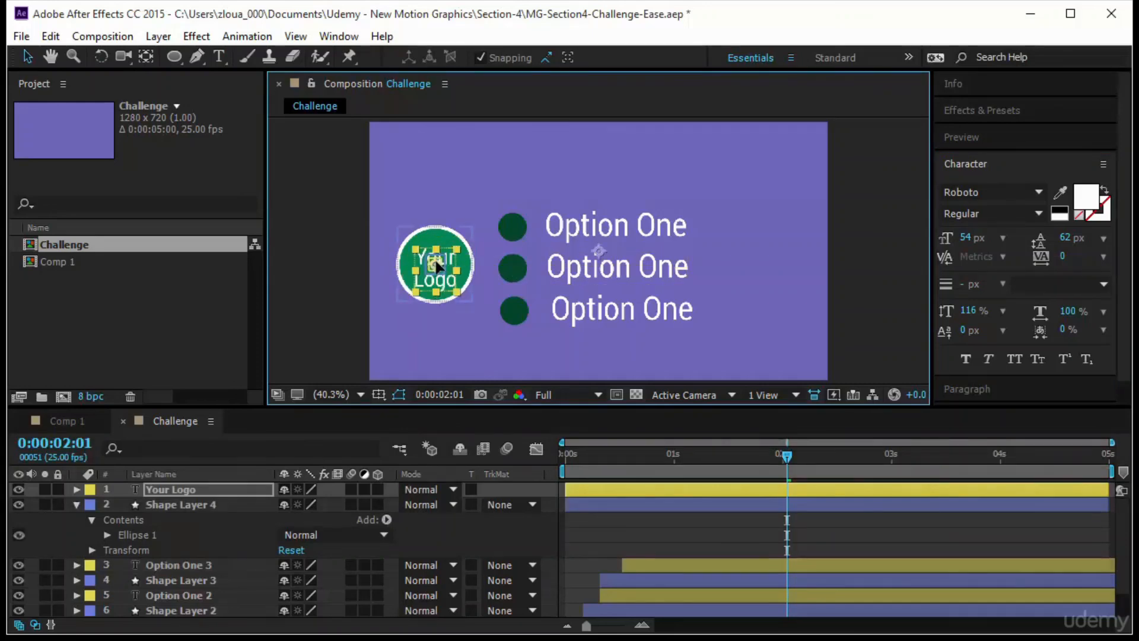
- Move the anchor point of the large green circle's layer to the centre of the circle
left_click(146, 56)
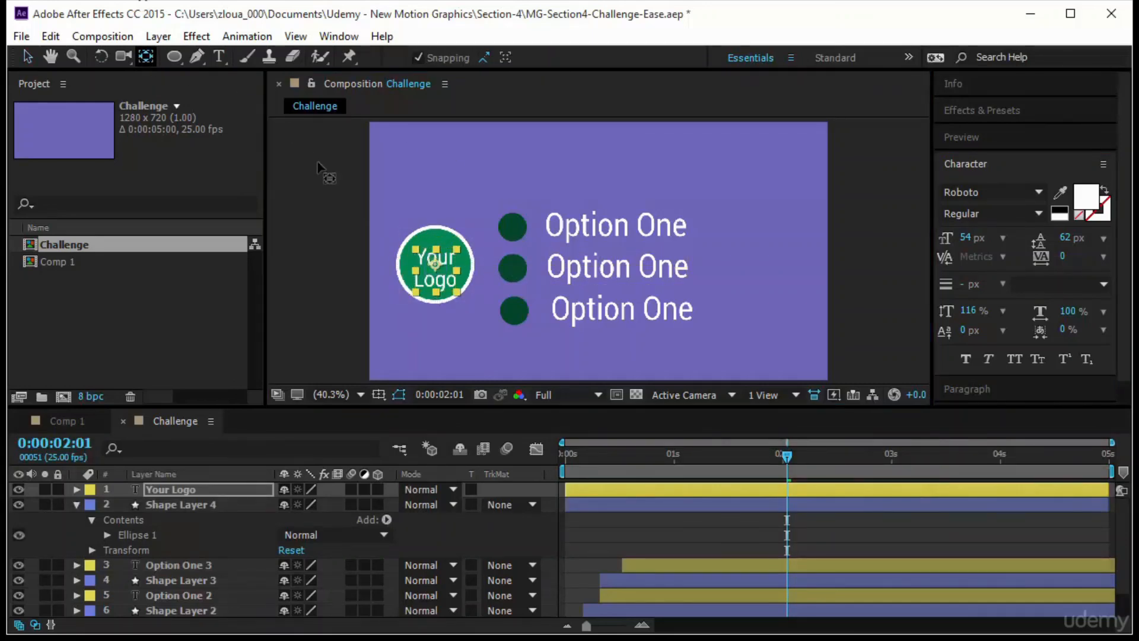
left_click(458, 249)
left_click(436, 269)
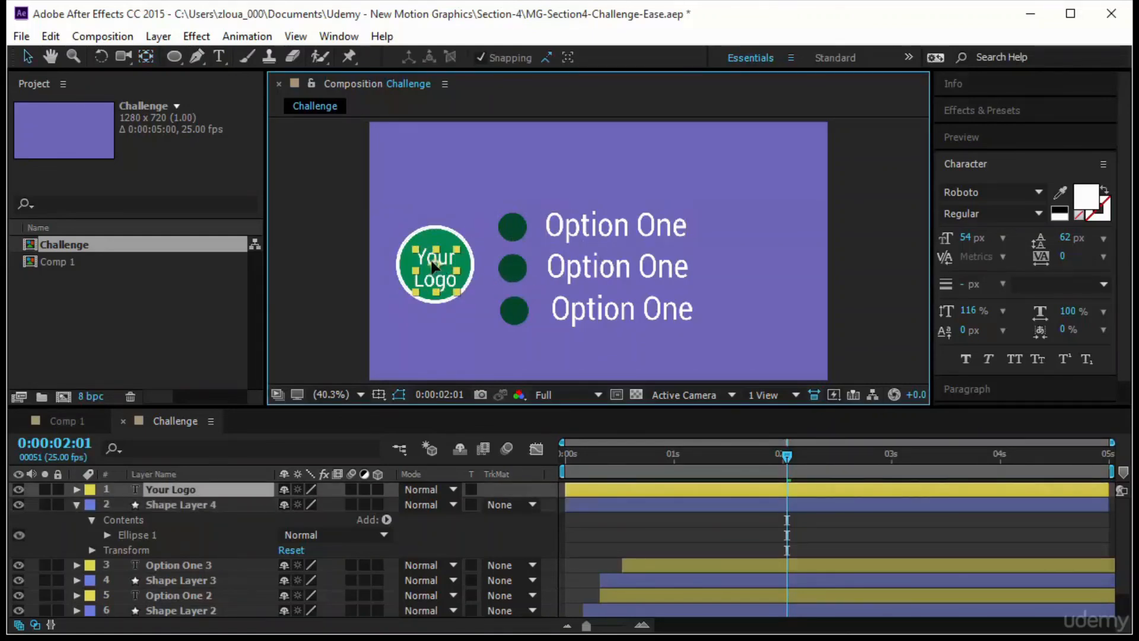
- Align the Your Logo text and green circle on their horizontal and vertical centres, nudge them slightly together, and deselect them
left_click_drag(420, 203, 437, 283)
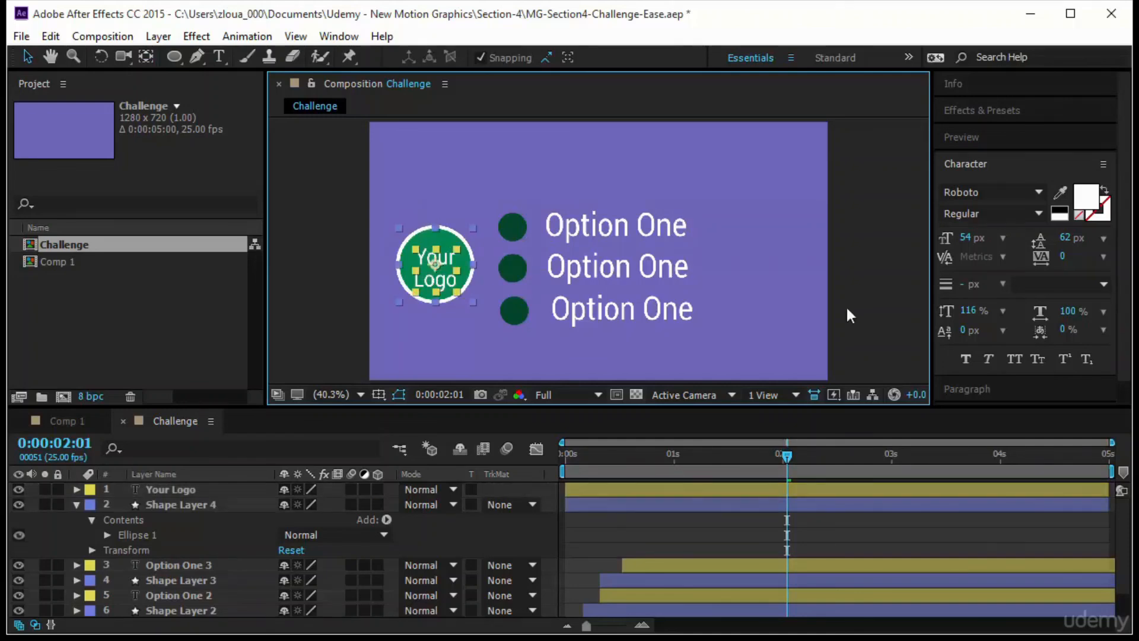
left_click(980, 389)
left_click(981, 310)
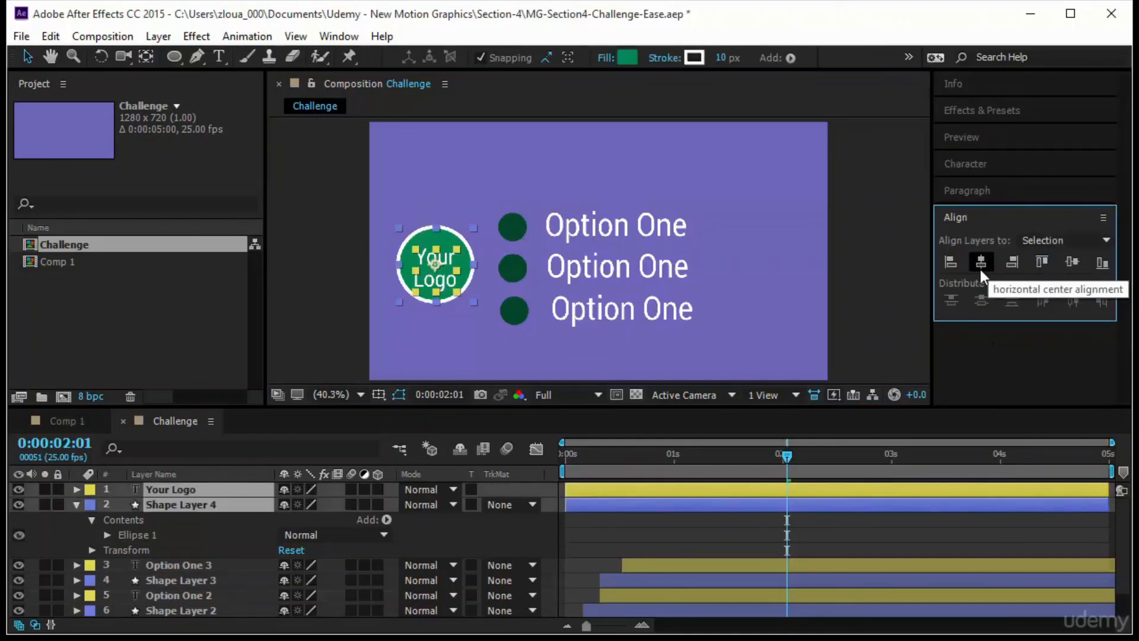
left_click(1070, 262)
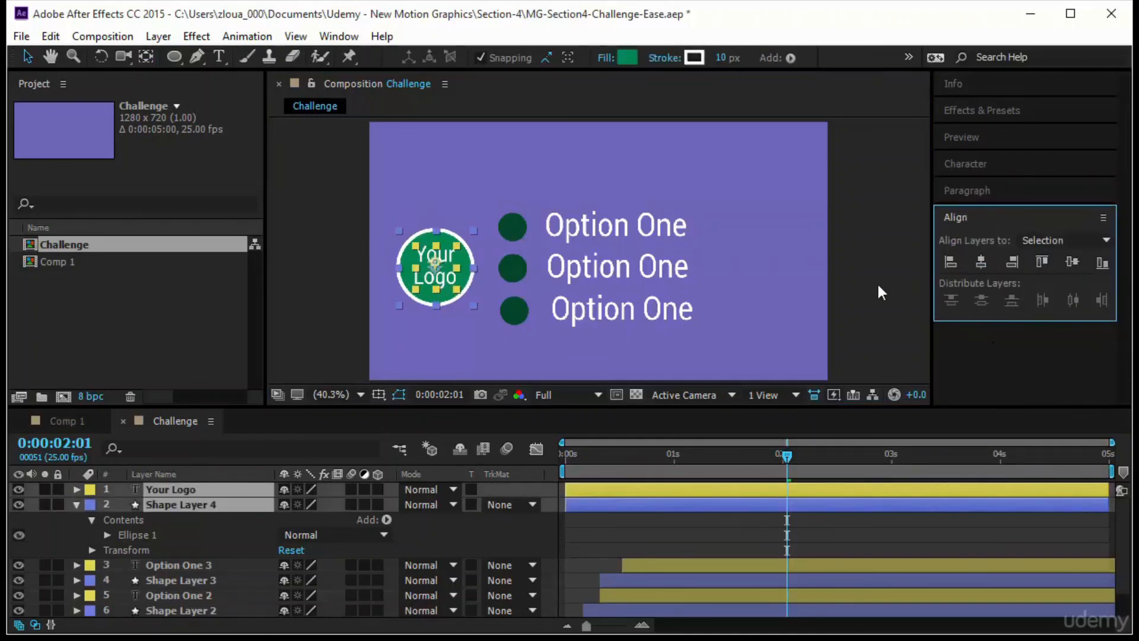
left_click(436, 267)
left_click_drag(436, 267, 436, 269)
left_click(782, 218)
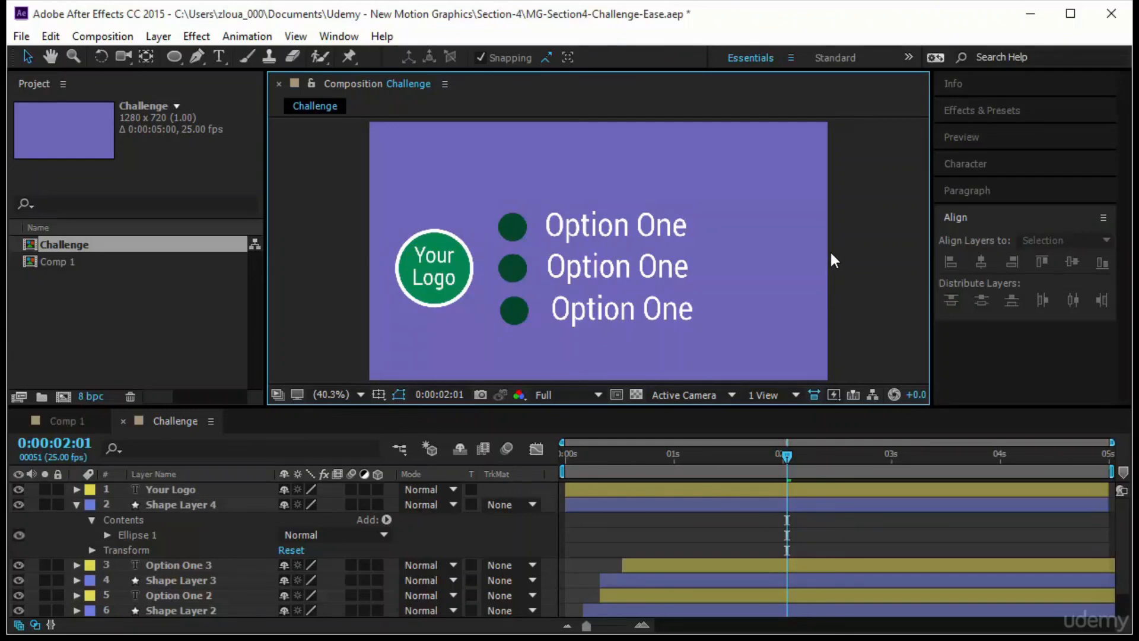
- Keyframe Shape Layer 4's Scale from 0% at 0:00:00:00 to 100% at about 8 frames
left_click(204, 504)
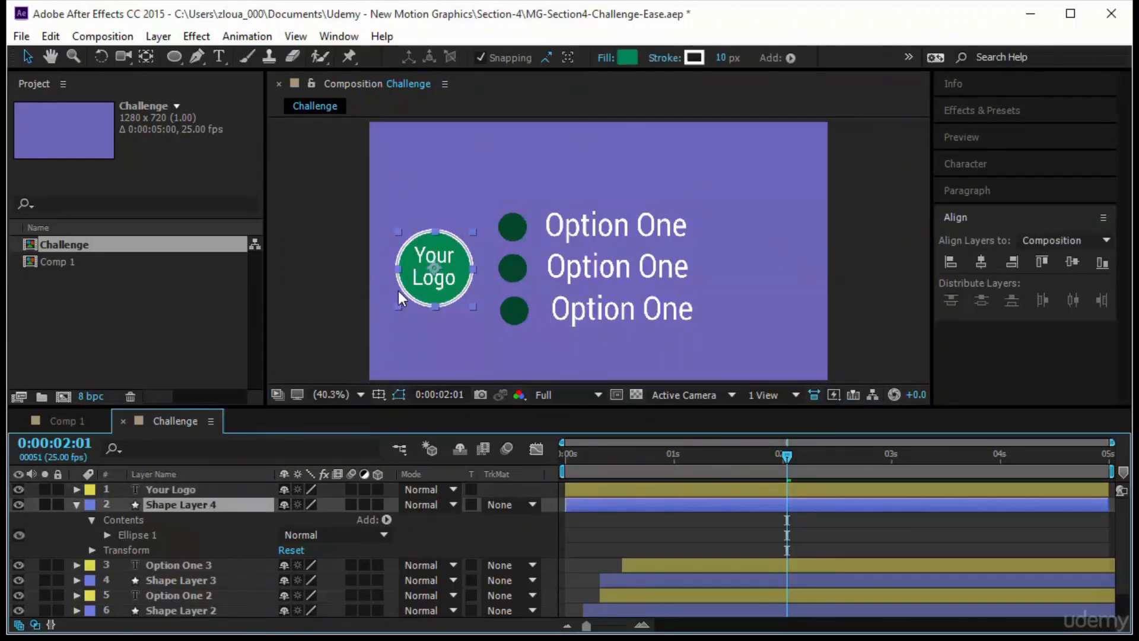
key("s")
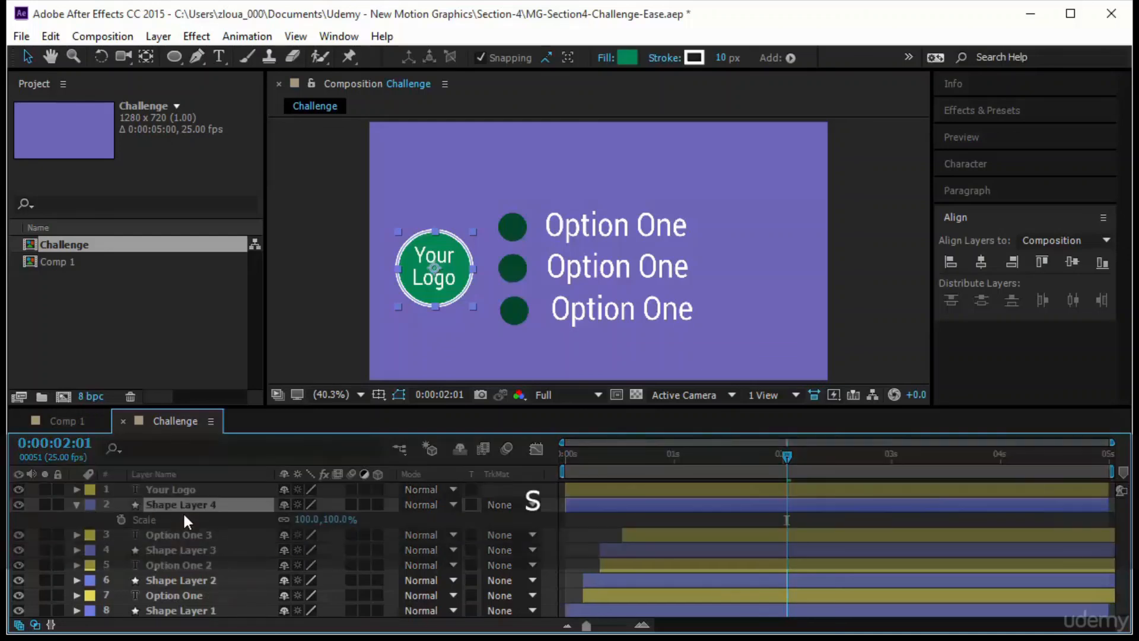
left_click_drag(778, 454, 562, 483)
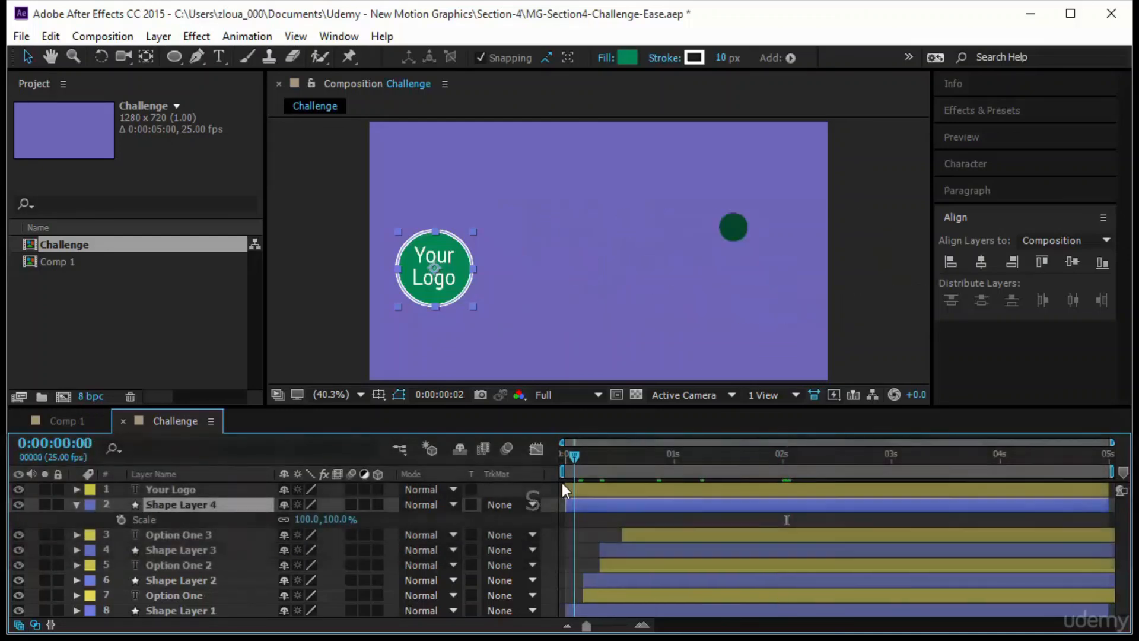
left_click(119, 521)
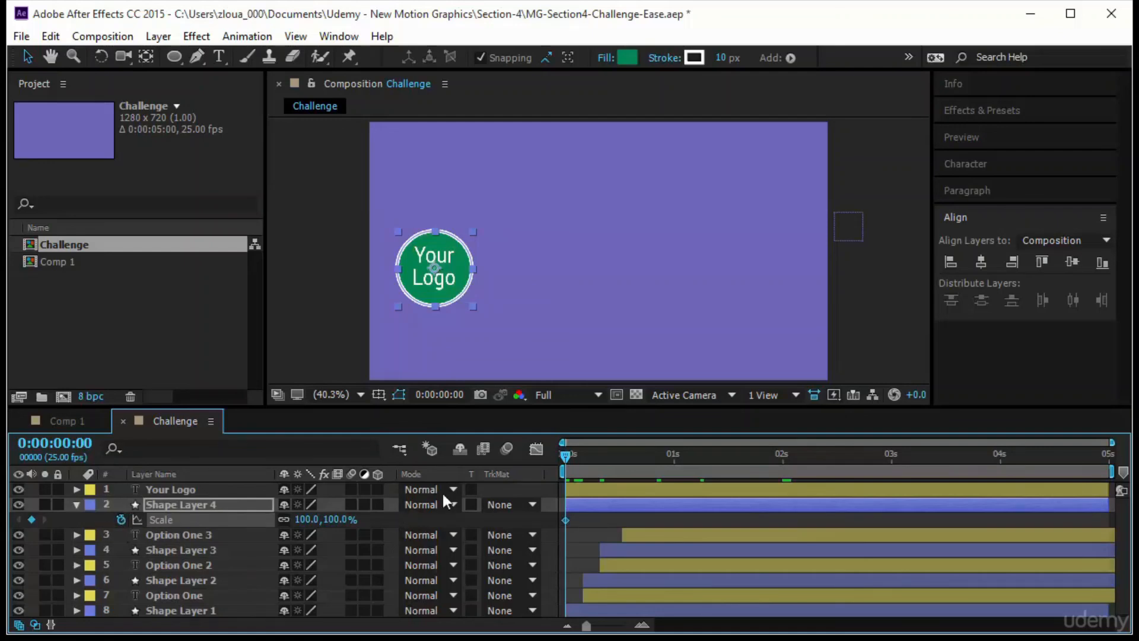
left_click_drag(564, 521, 600, 520)
left_click(31, 519)
left_click(306, 519)
type("0")
key("Return")
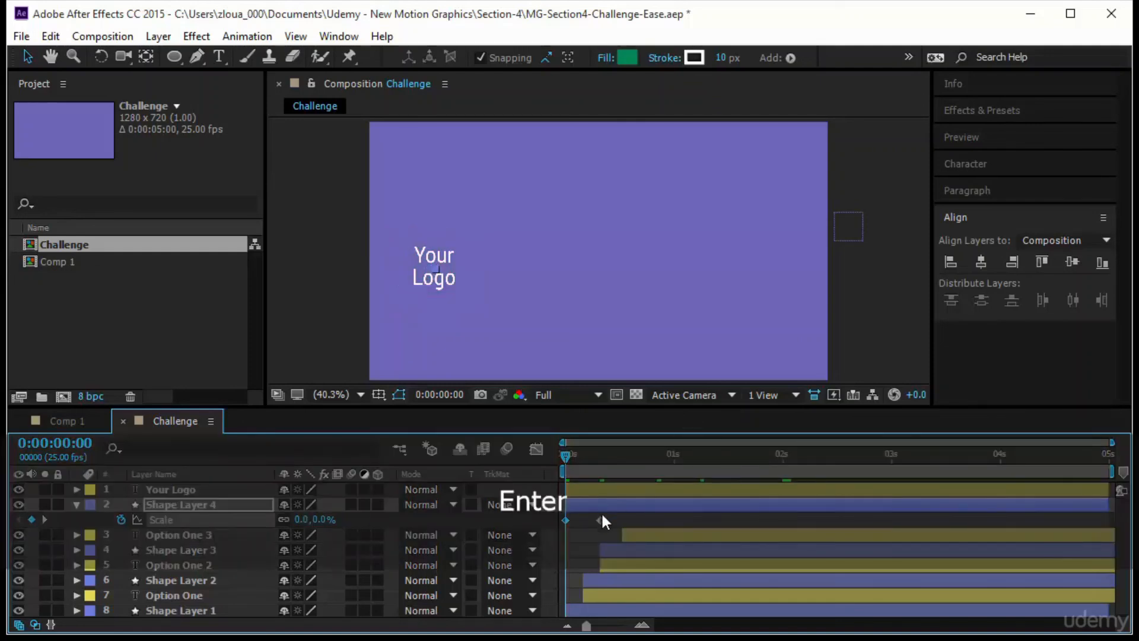
- Select both Scale keyframes of Shape Layer 4 and display their value graph with the time scale enlarged
left_click(600, 520)
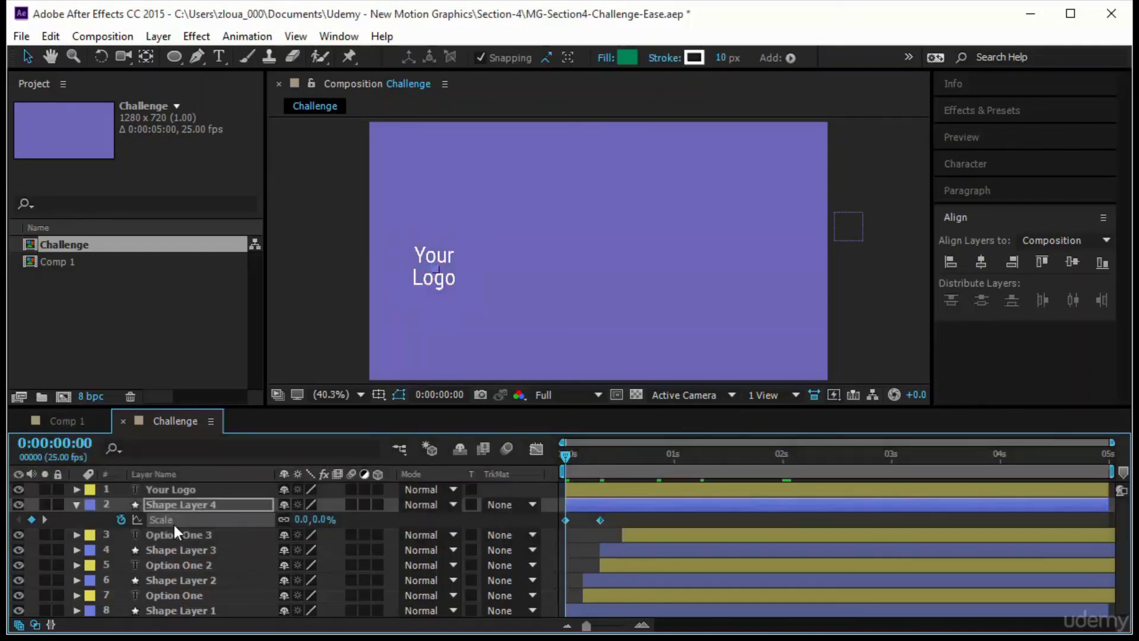
left_click(534, 448)
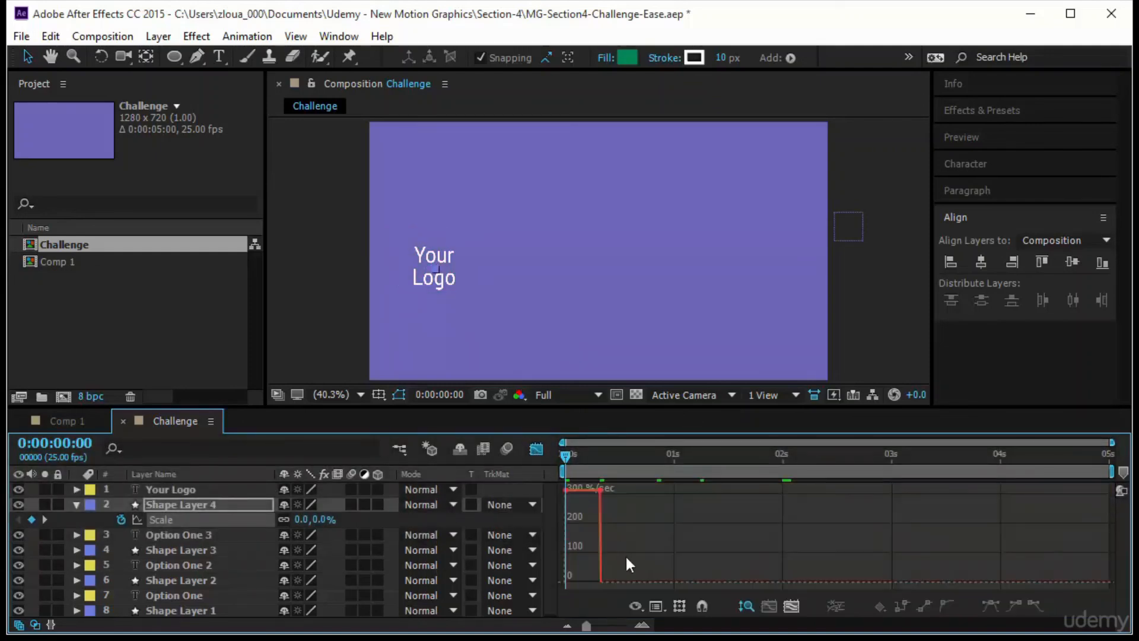
left_click(656, 605)
left_click(752, 416)
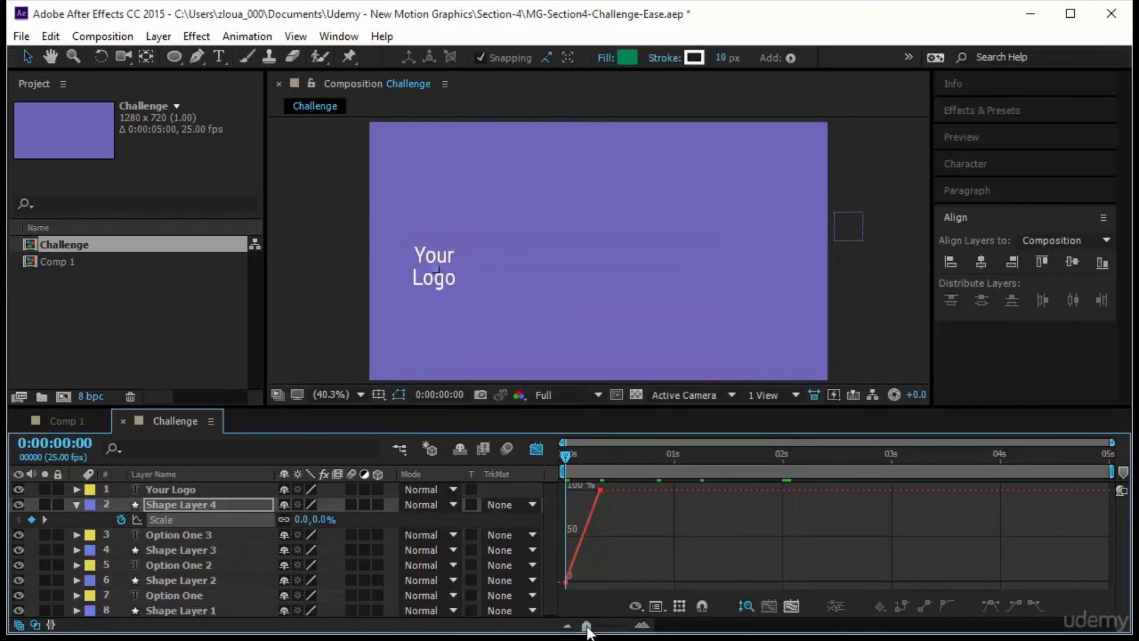
left_click_drag(587, 629, 616, 619)
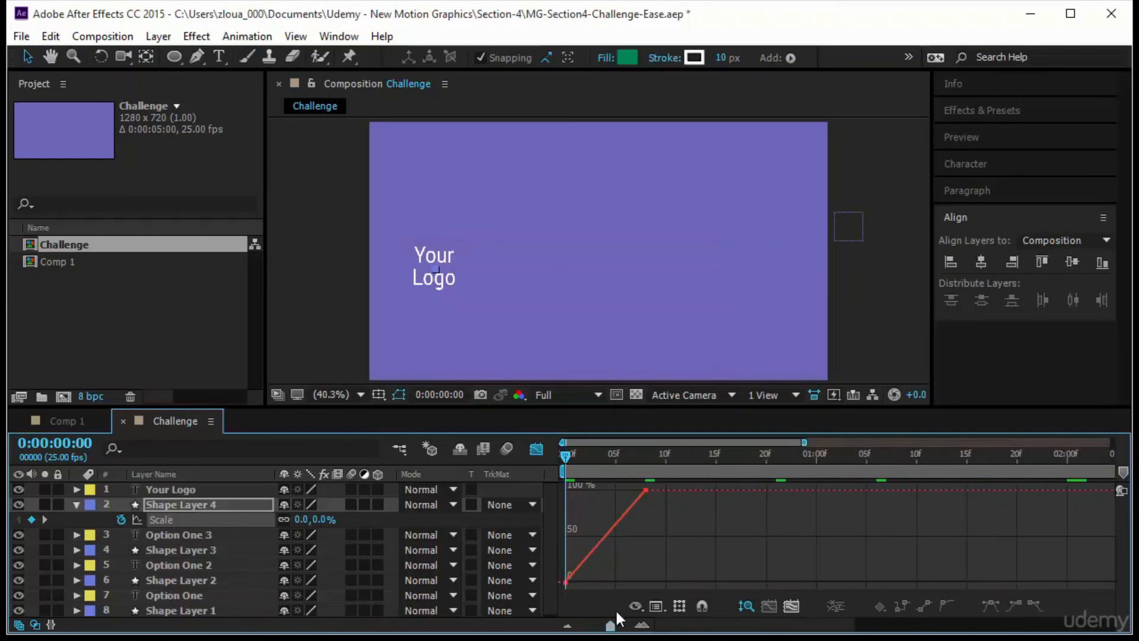
- Apply Easy Ease to both Scale keyframes and raise the end keyframe's incoming handle above the 100% line to create an overshoot
left_click(533, 455)
left_click_drag(659, 513, 539, 528)
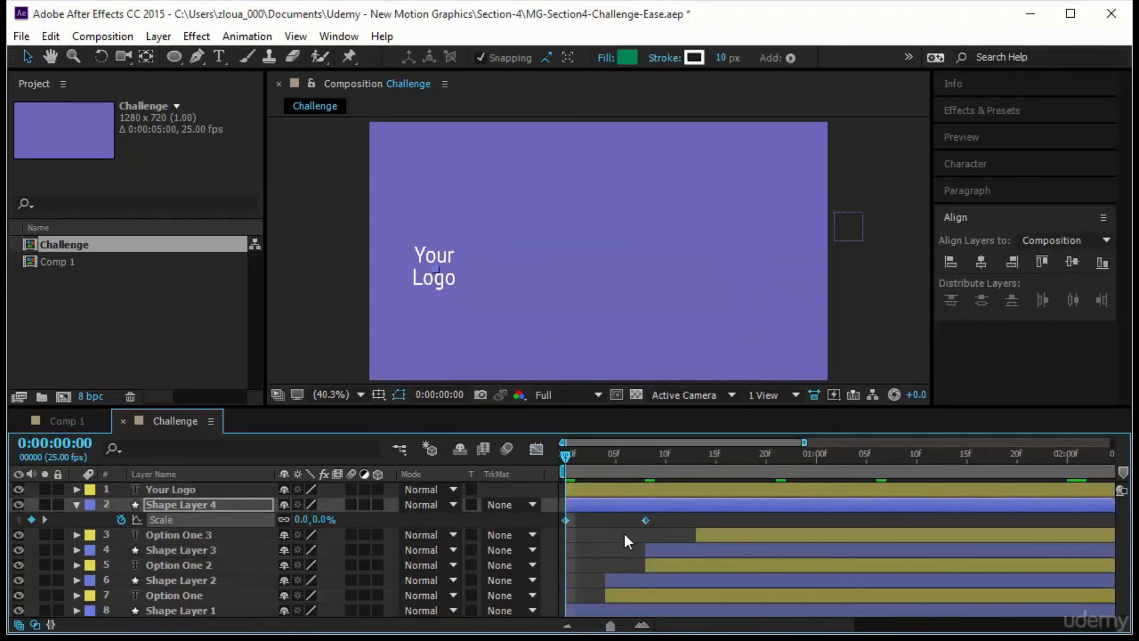
key("F9")
left_click(534, 449)
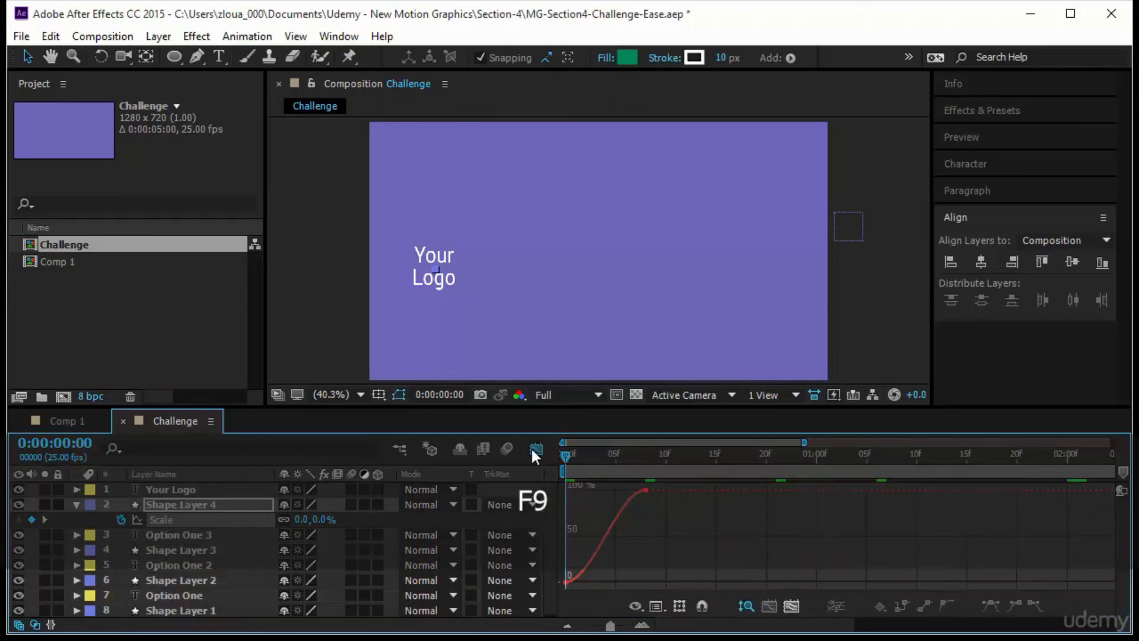
left_click(645, 488)
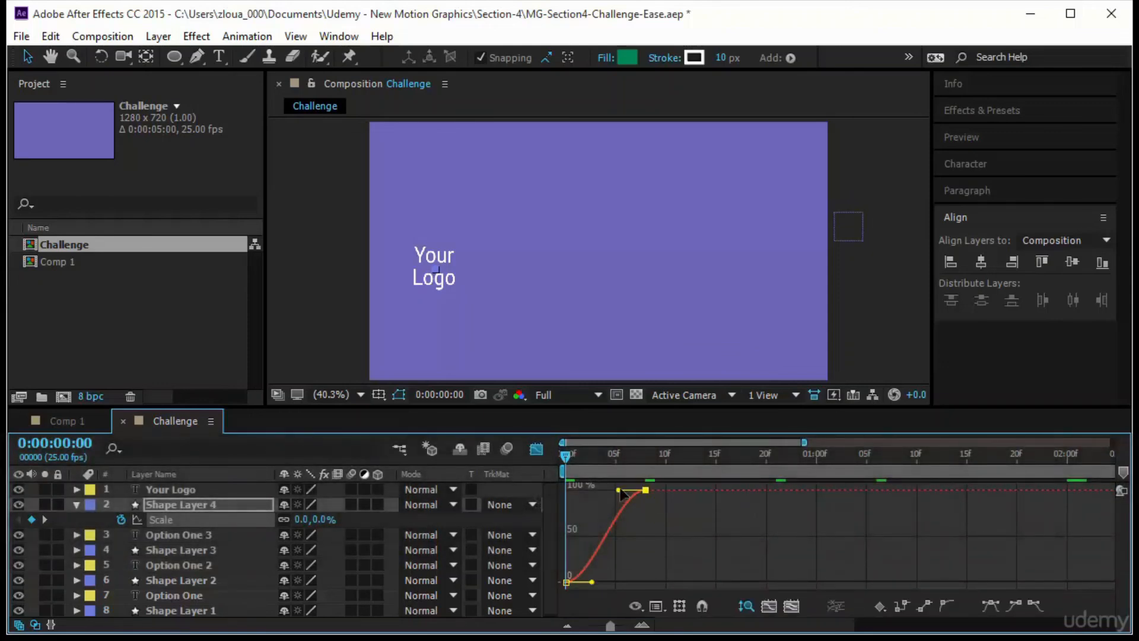
mouse_move(619, 489)
left_mouse_down()
mouse_move(622, 468)
mouse_move(617, 489)
left_mouse_up()
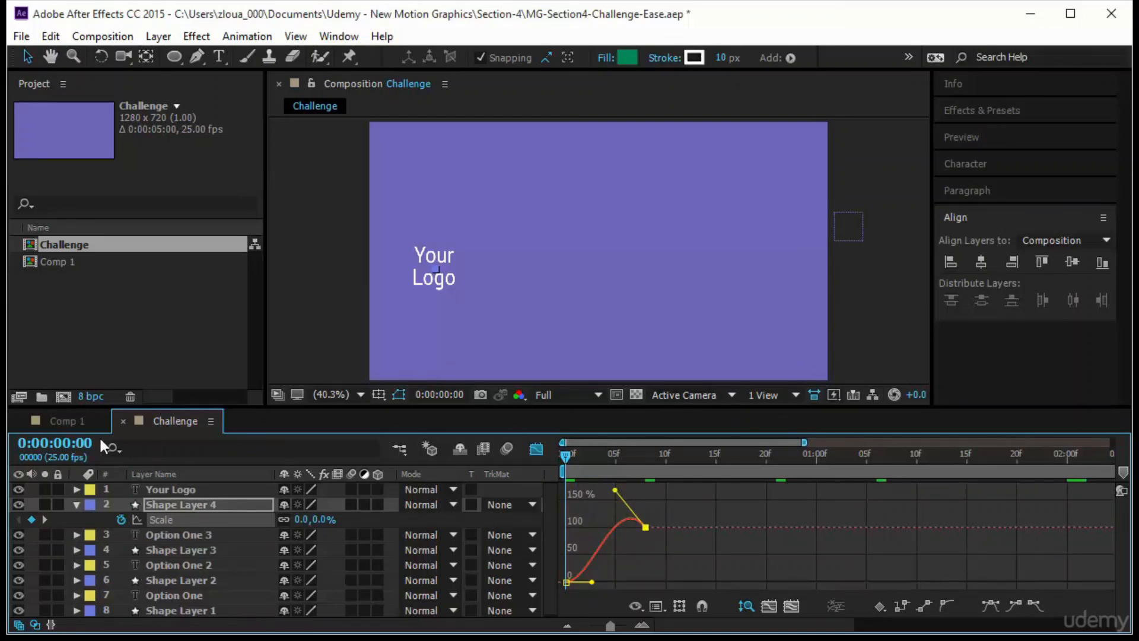
- Preview the badge animation, then reveal the Scale property of the Your Logo text layer
left_click(1009, 136)
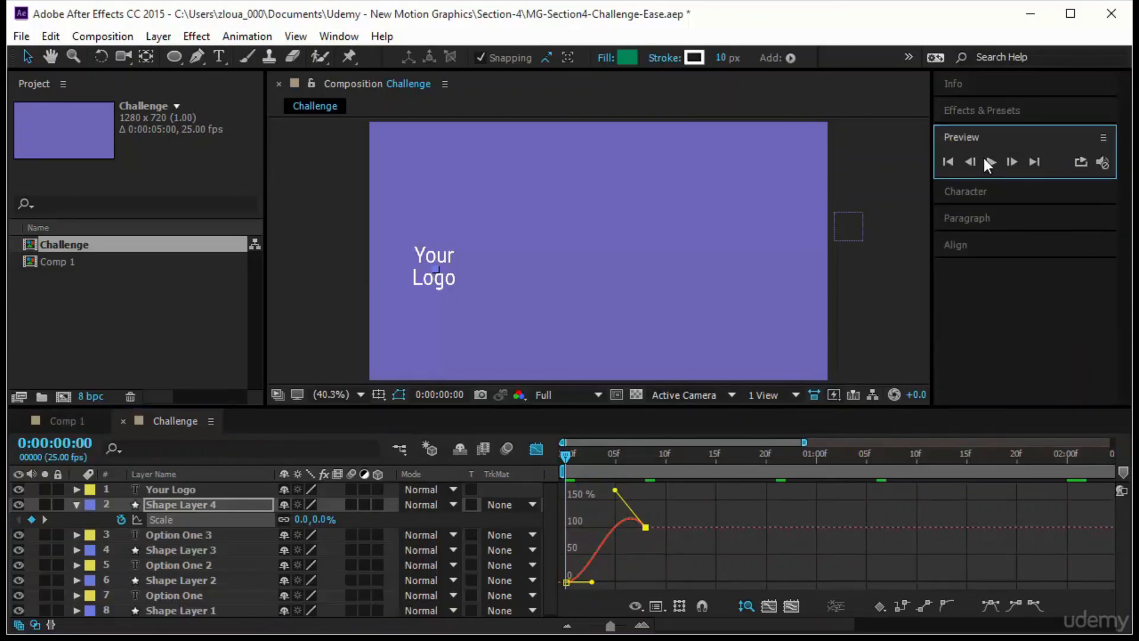
left_click(985, 166)
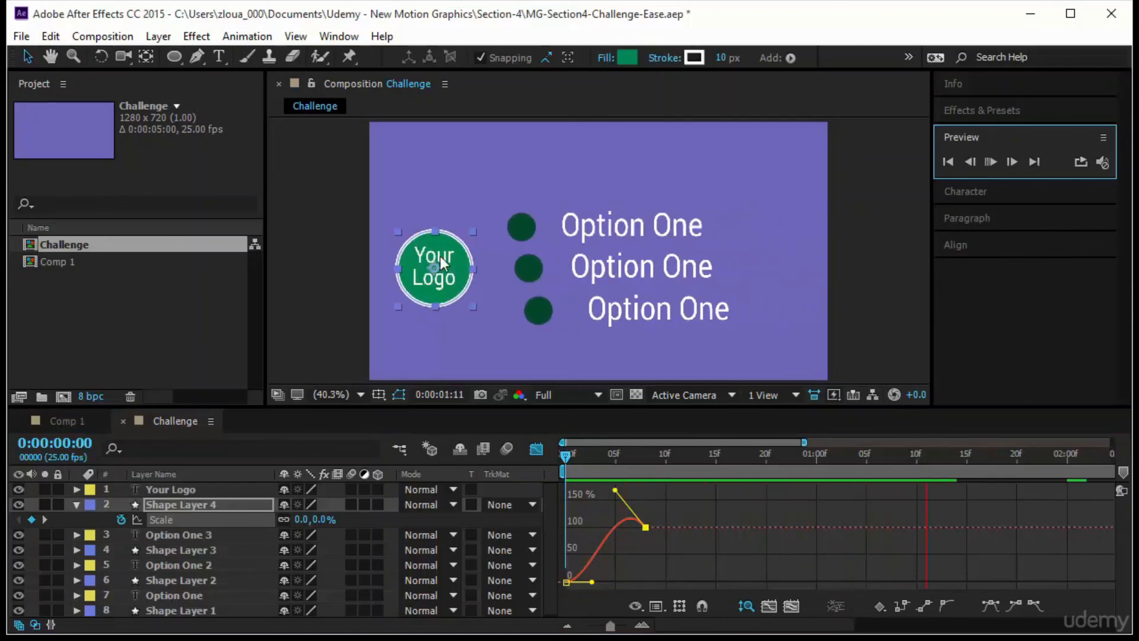
left_click(432, 287)
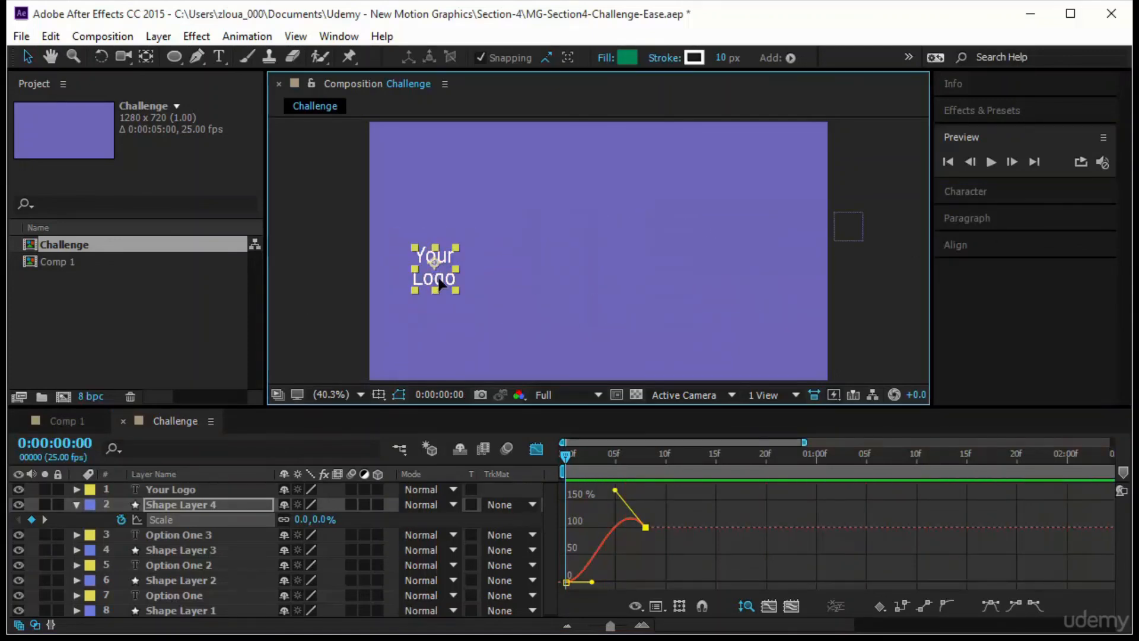
key("s")
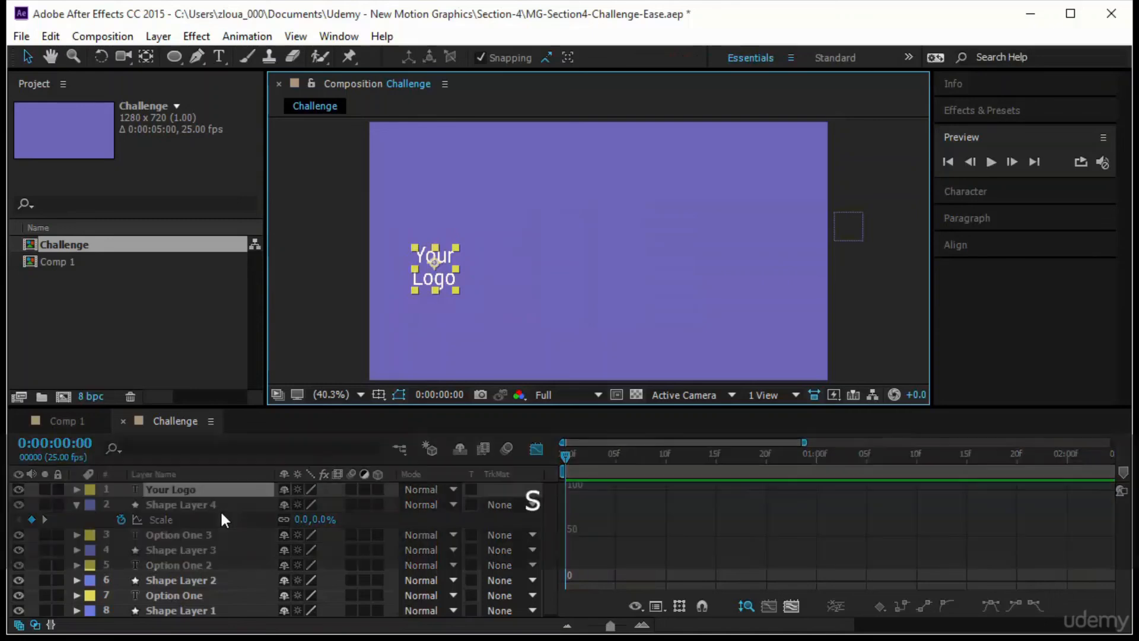
- Copy both Scale keyframes from Shape Layer 4 and paste them onto the Your Logo layer at 0:00:00:00
left_click(180, 535)
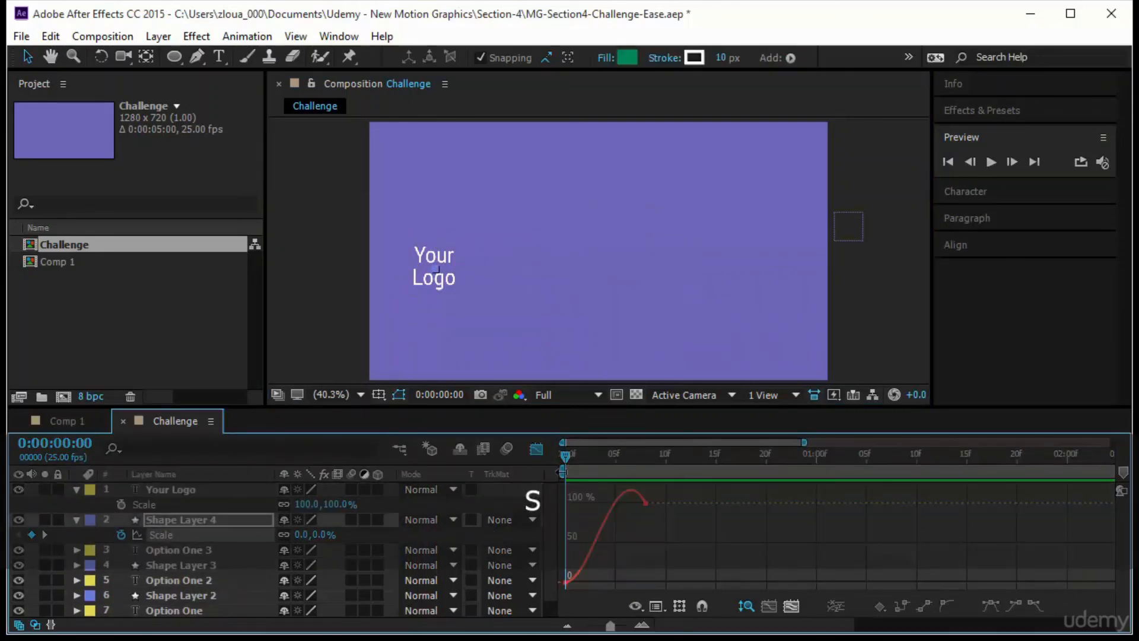
left_click(536, 449)
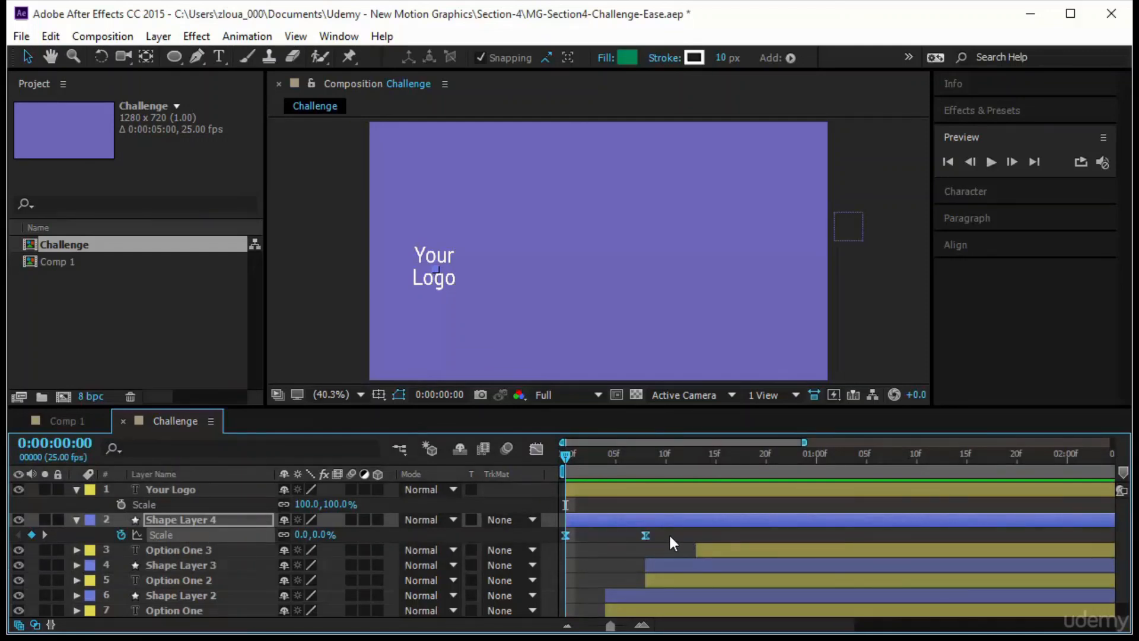
left_click_drag(670, 536, 541, 529)
key("ctrl+c")
left_click(155, 496)
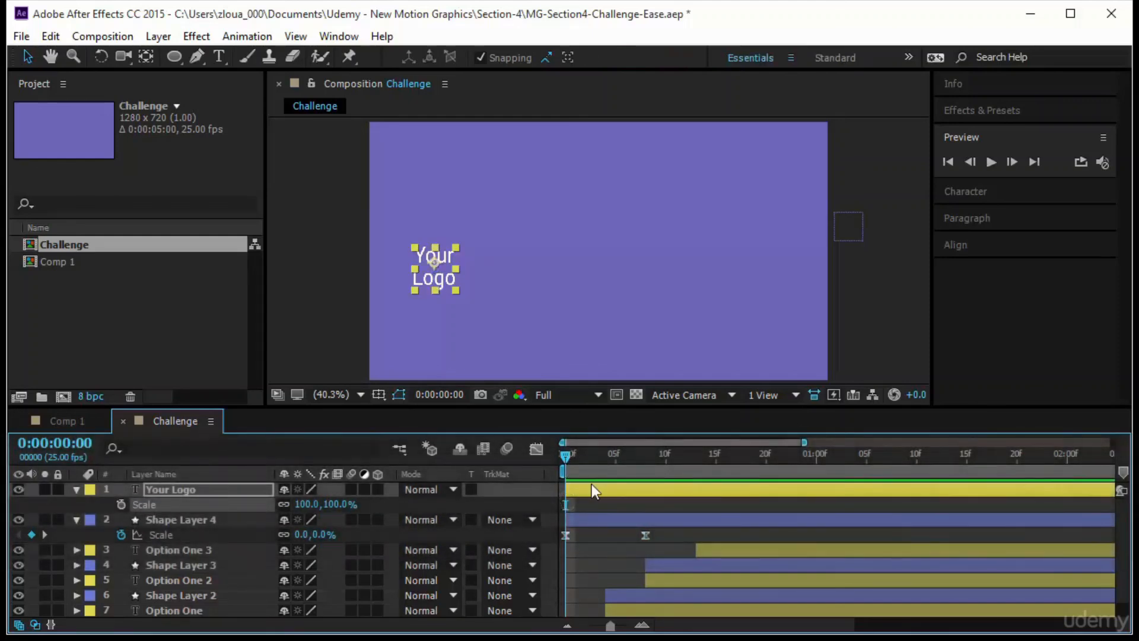
key("ctrl+v")
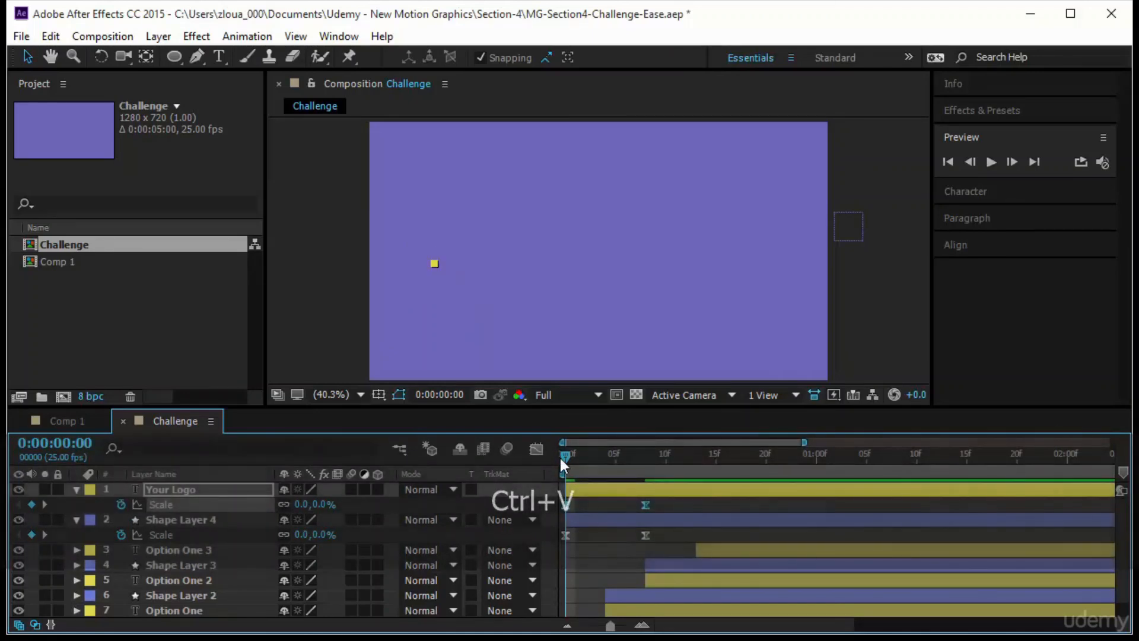
- Preview the composition from the start to check the text and circle scaling up together
left_click_drag(561, 457, 529, 481)
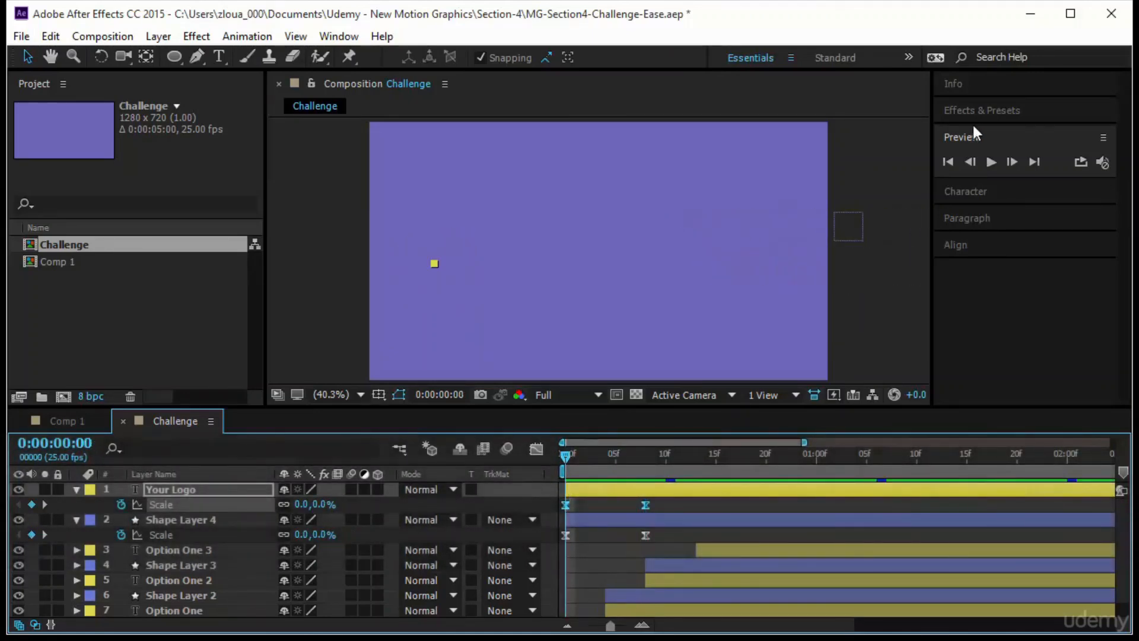
left_click(989, 162)
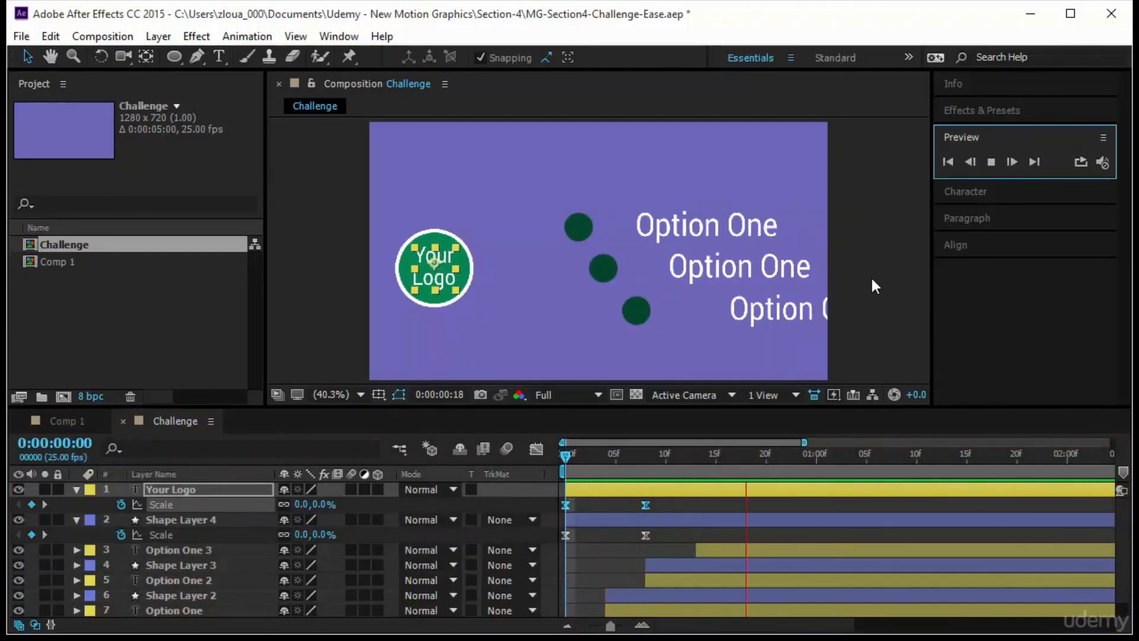
left_click(871, 276)
- Examine the Your Logo layer's Scale curve in the graph, then return to the layer bars and collapse both badge layers
left_click(606, 504)
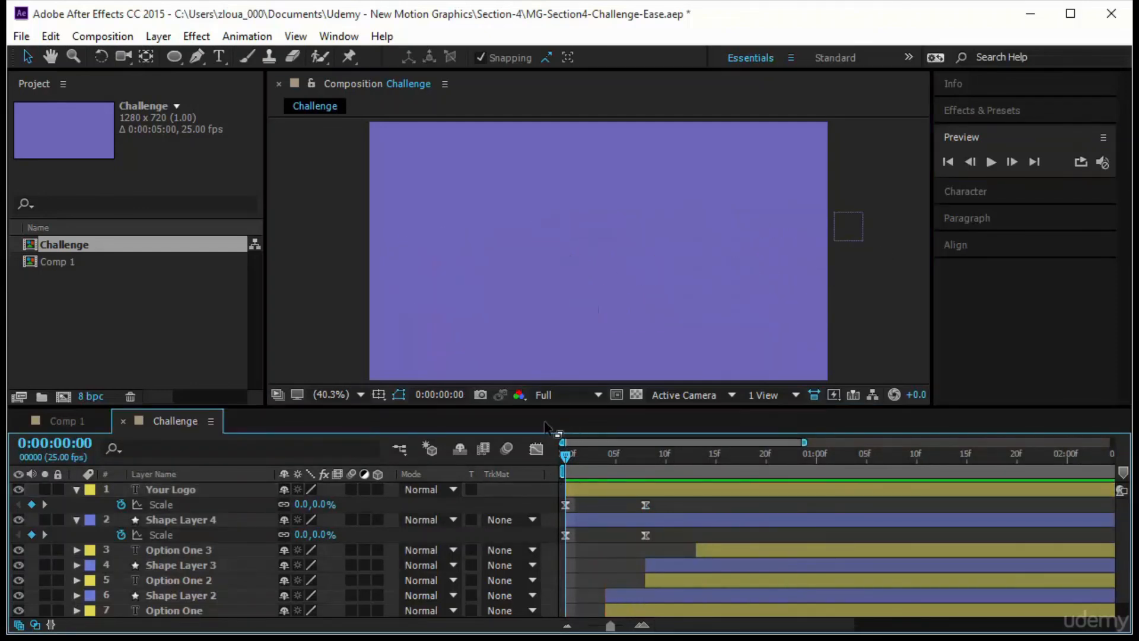
left_click(536, 450)
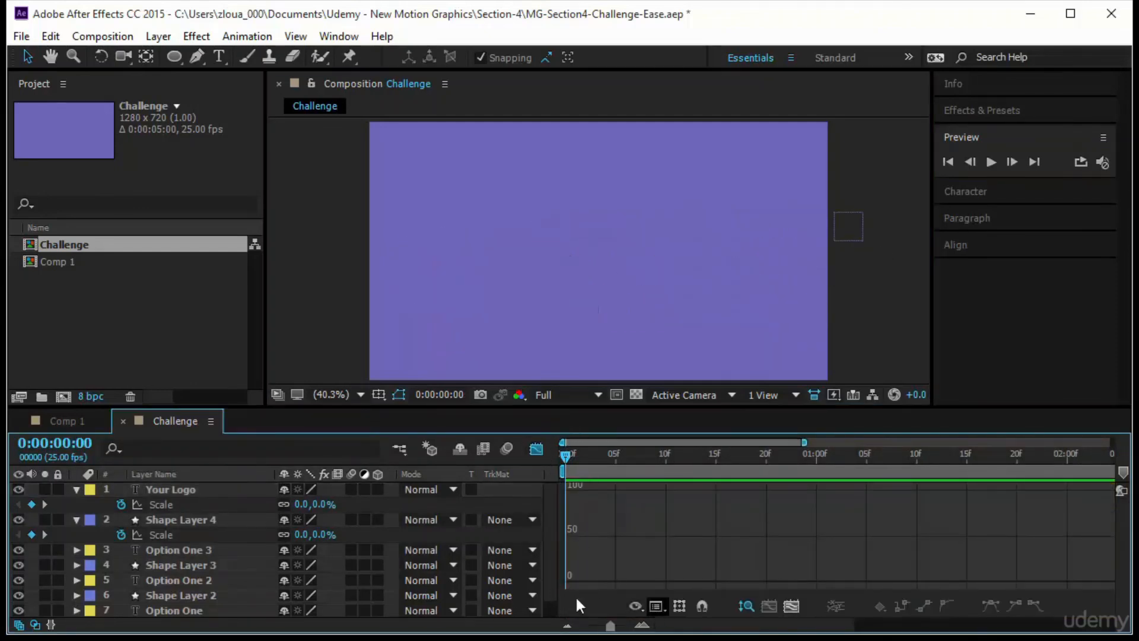
left_click(186, 502)
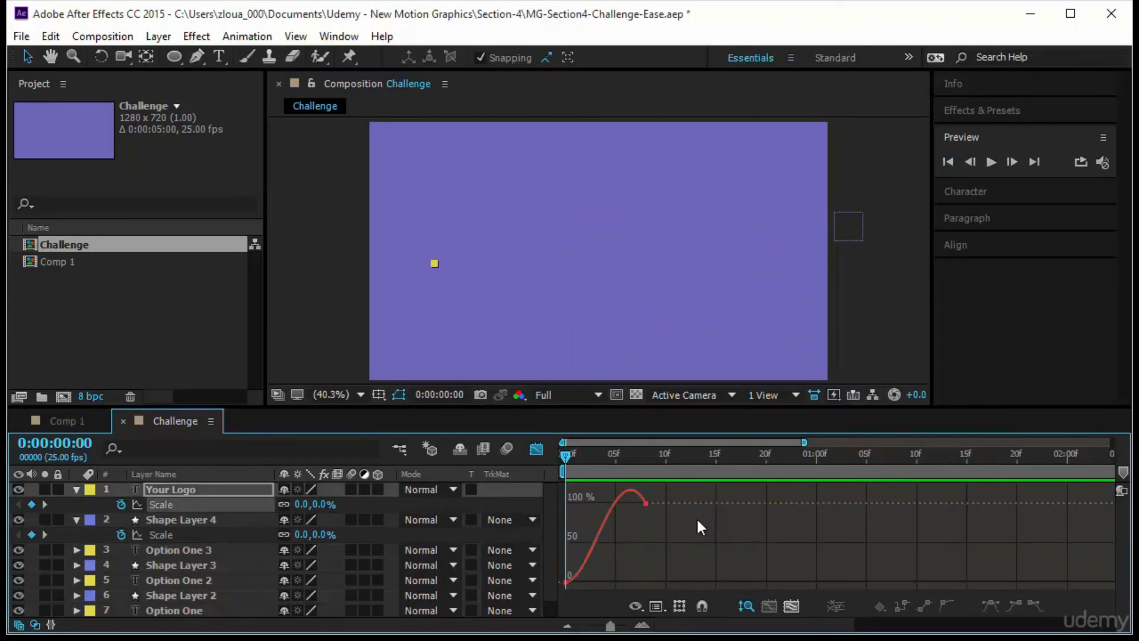
left_click(536, 450)
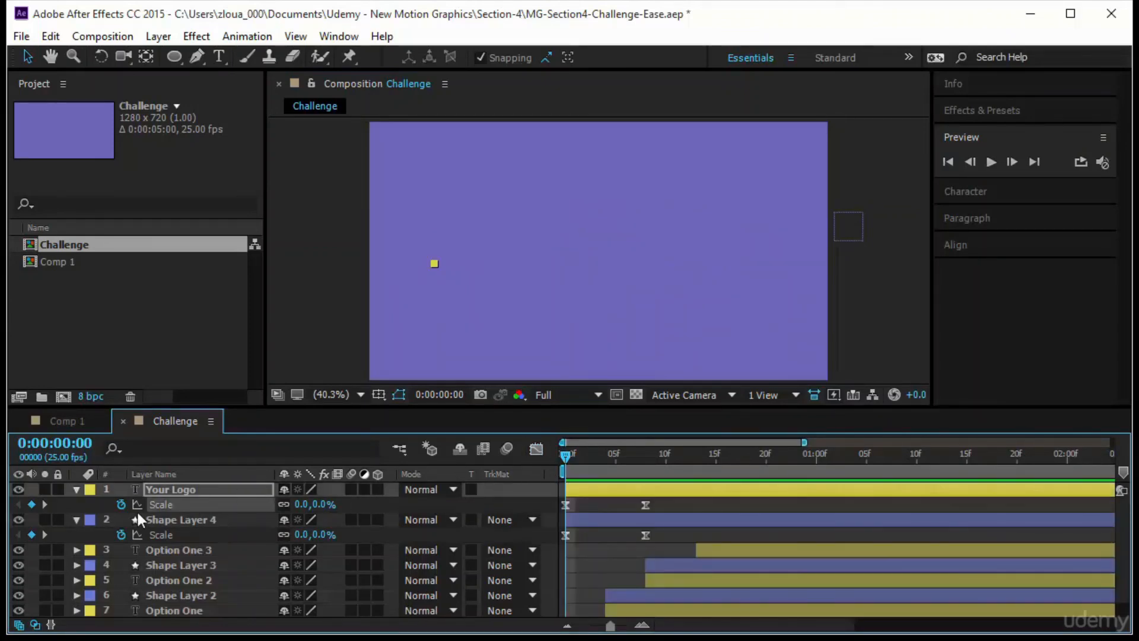
left_click(76, 489)
left_click(76, 504)
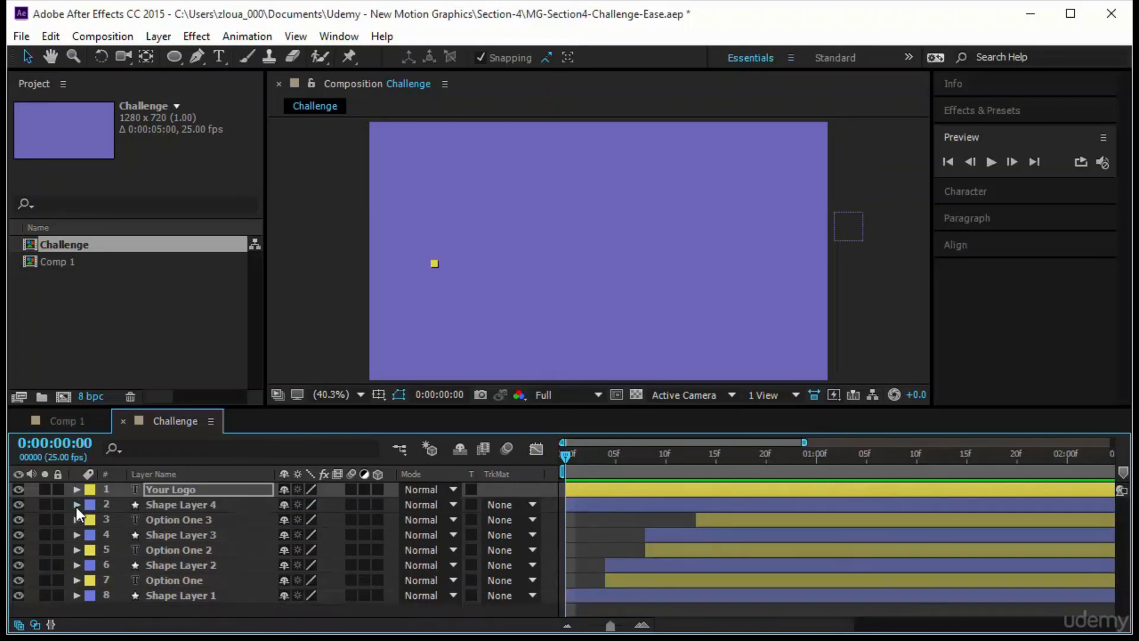
- Shift the Your Logo and Shape Layer 4 layers together to start at about frame 16 and preview the timing
left_click(587, 505)
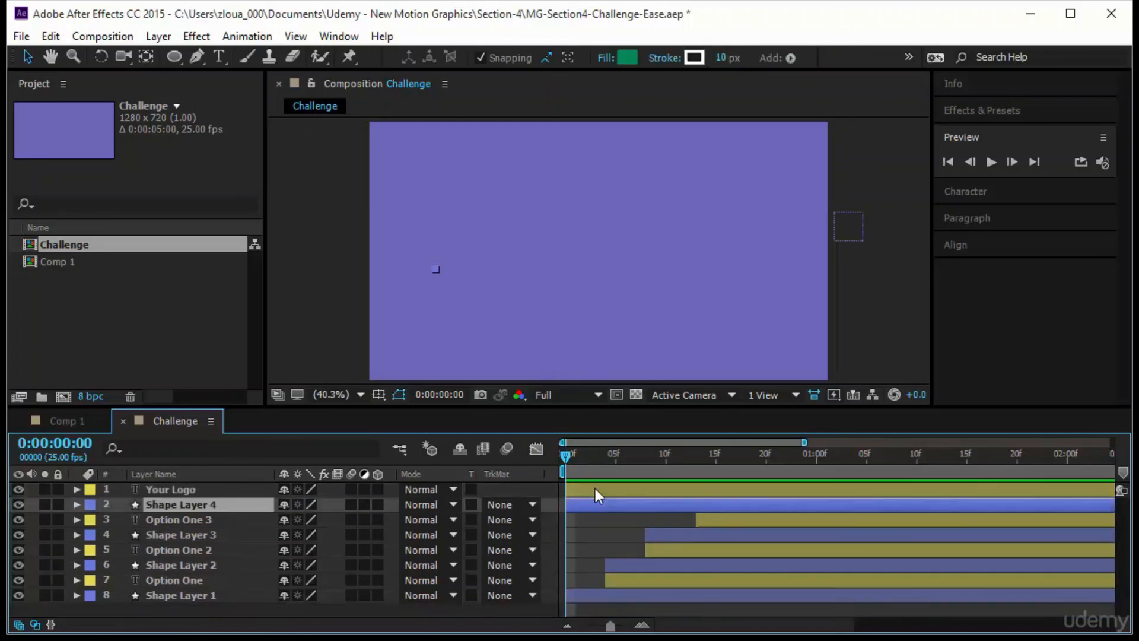
left_click(596, 489, "ctrl")
left_click_drag(593, 488, 746, 491)
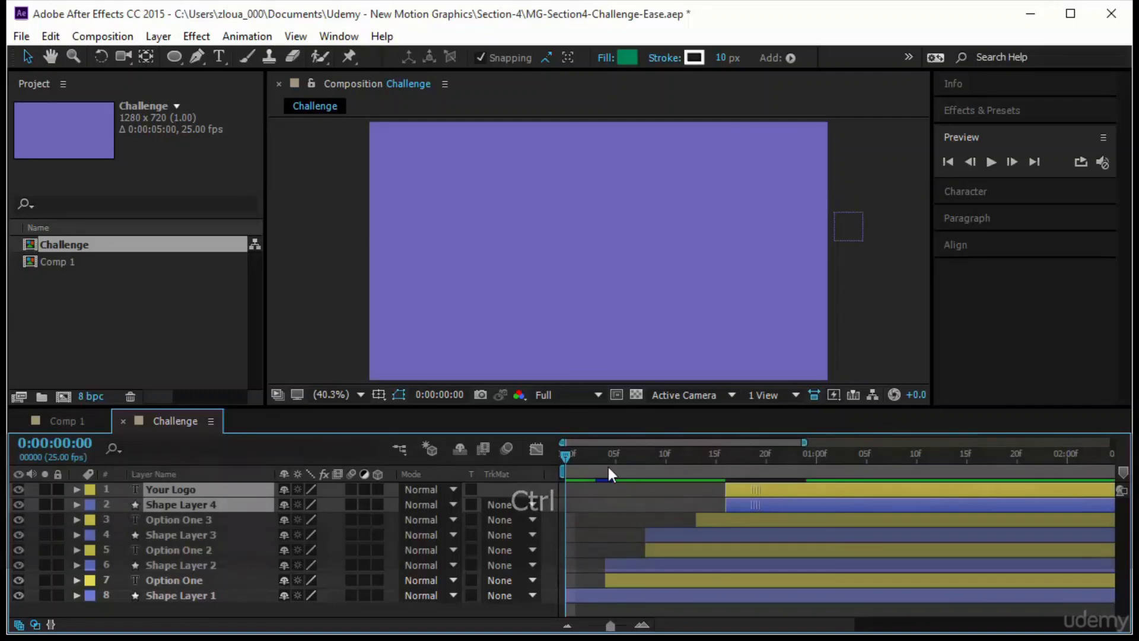
left_click(988, 162)
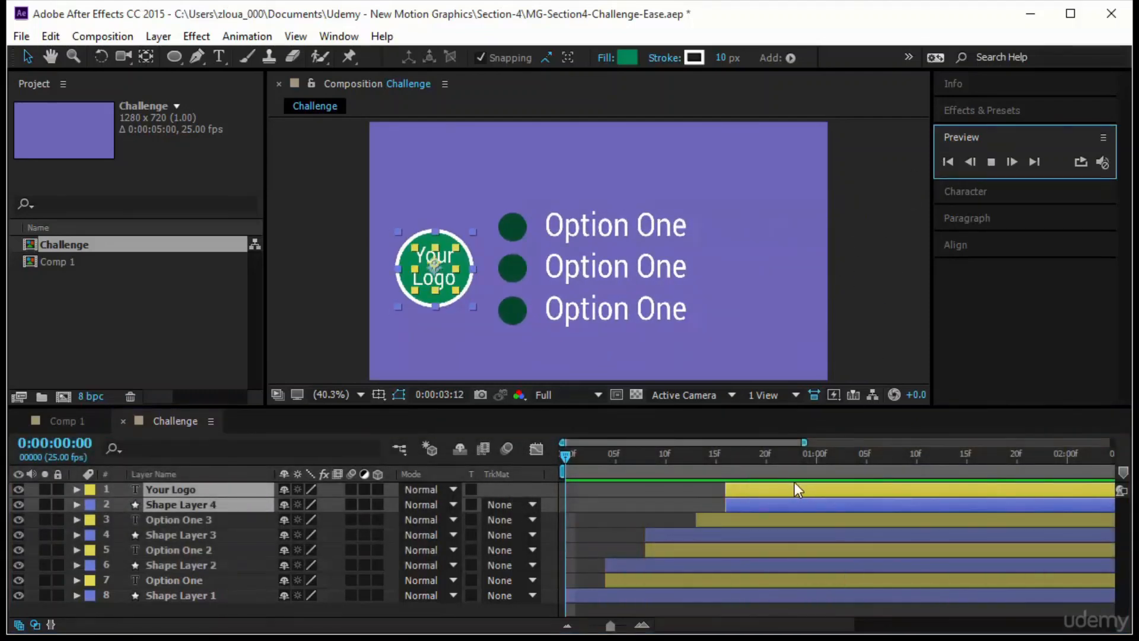
- Move the start of both badge layers earlier to frame 10 and preview the timing again
left_click_drag(795, 487, 729, 491)
key("space")
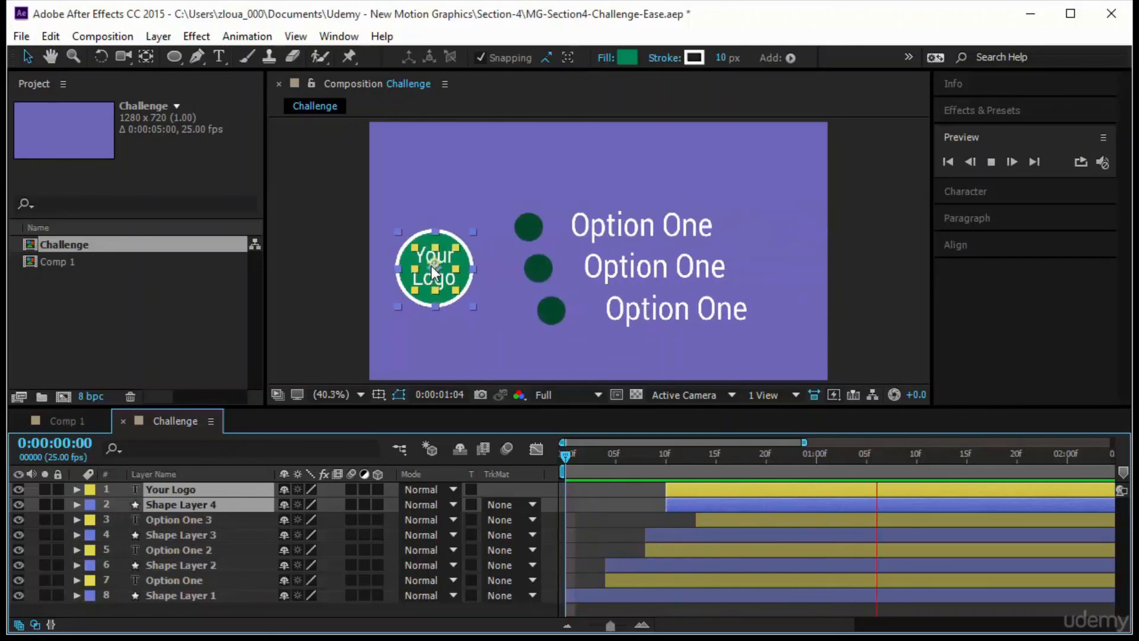
key("space")
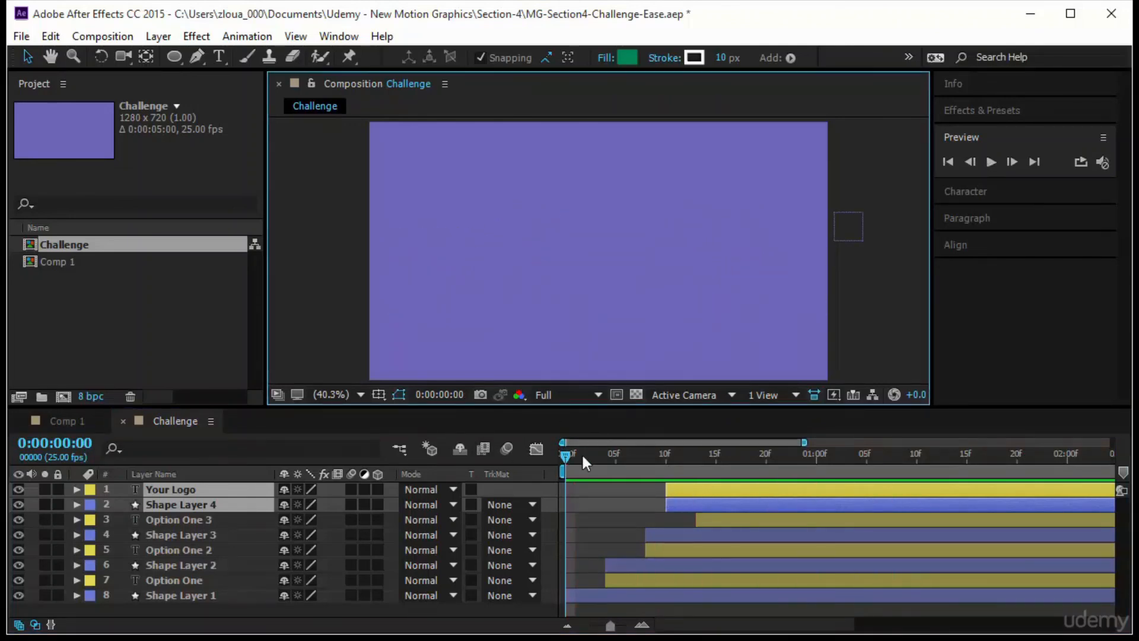
- At 0:00:01:00, move the Your Logo badge straight up to the composition's upper-left area and preview from the start
left_click(816, 455)
left_click_drag(436, 279, 434, 186)
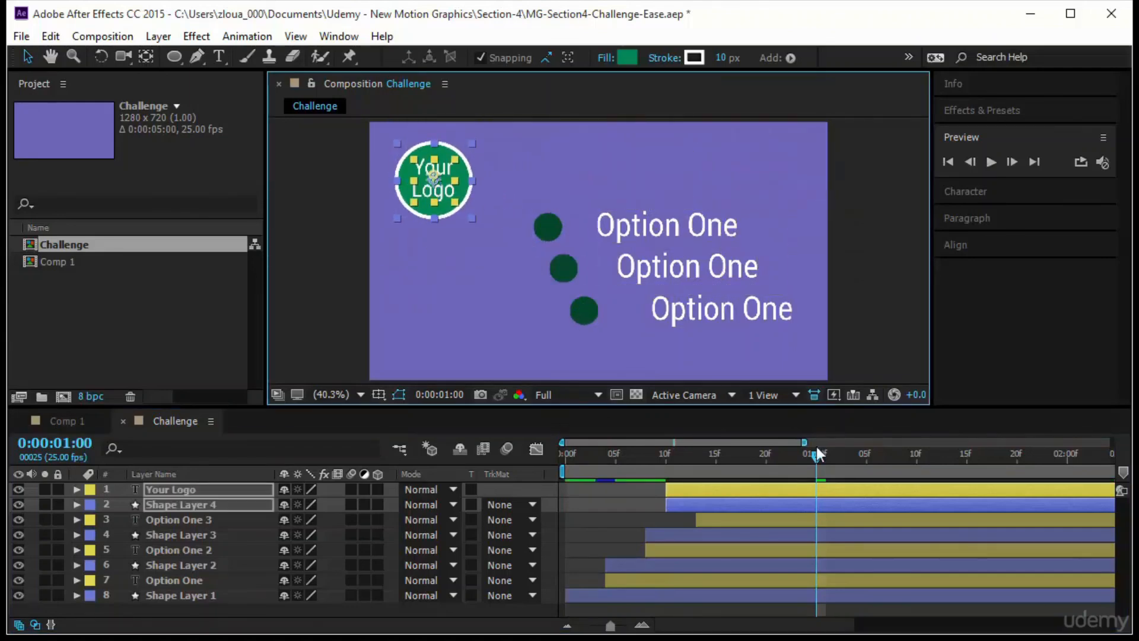
left_click_drag(816, 455, 564, 456)
left_click(989, 161)
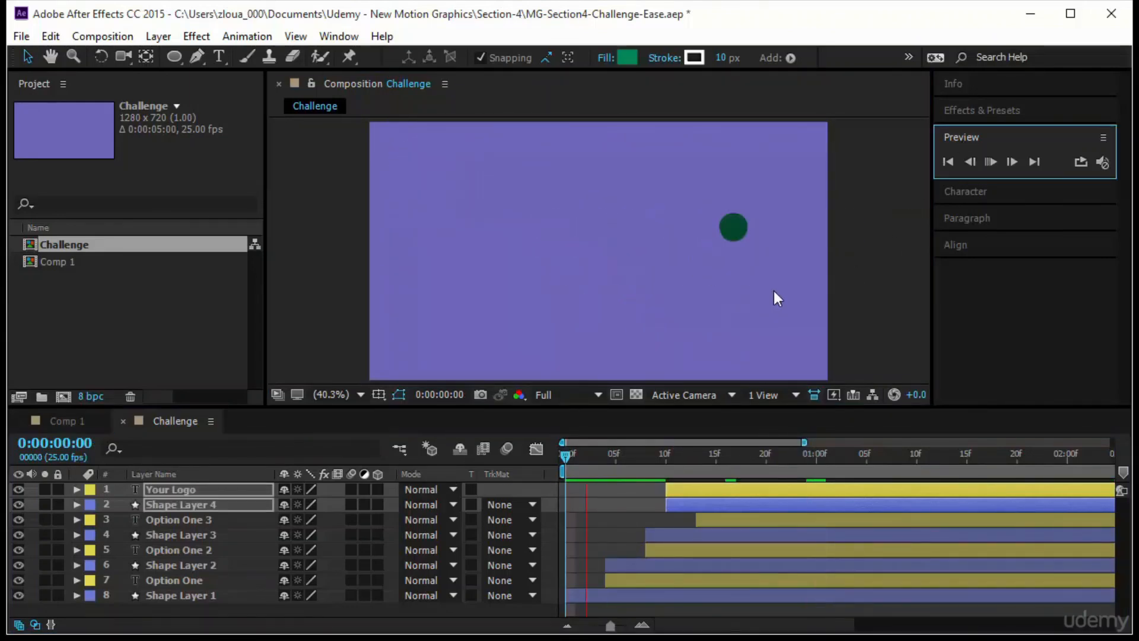